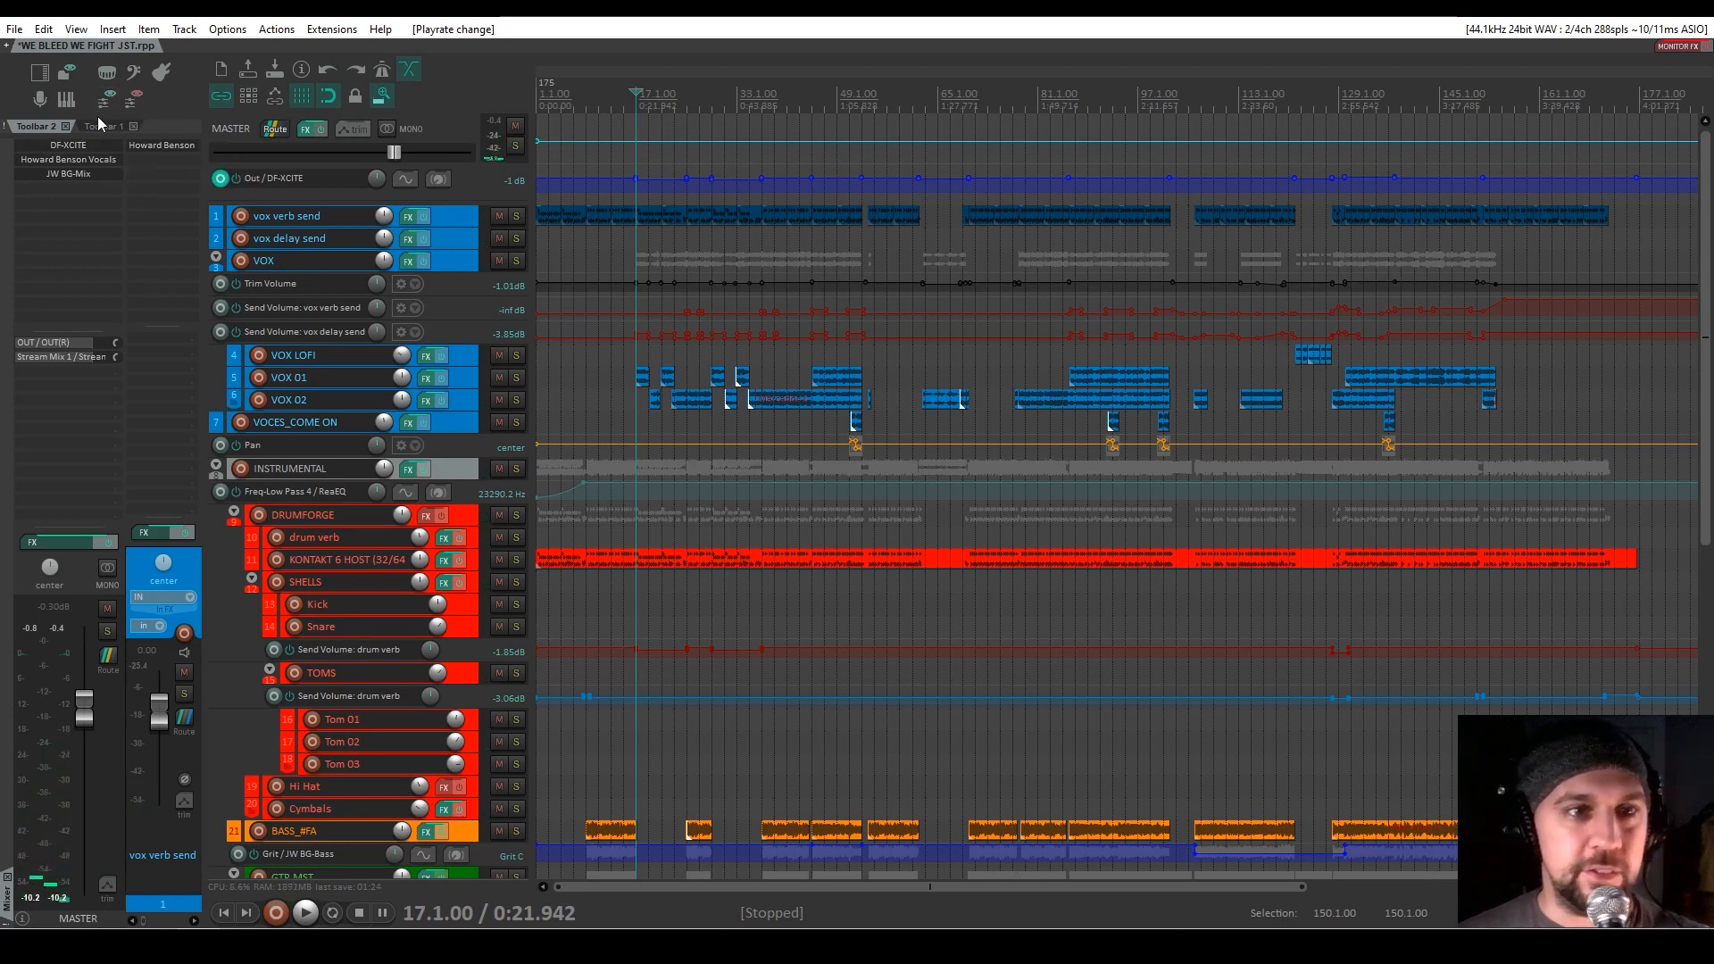
Bypass the FX on all tracks and the master, and re-enable the FX on the KONTAKT 6 HOST track
click(103, 126)
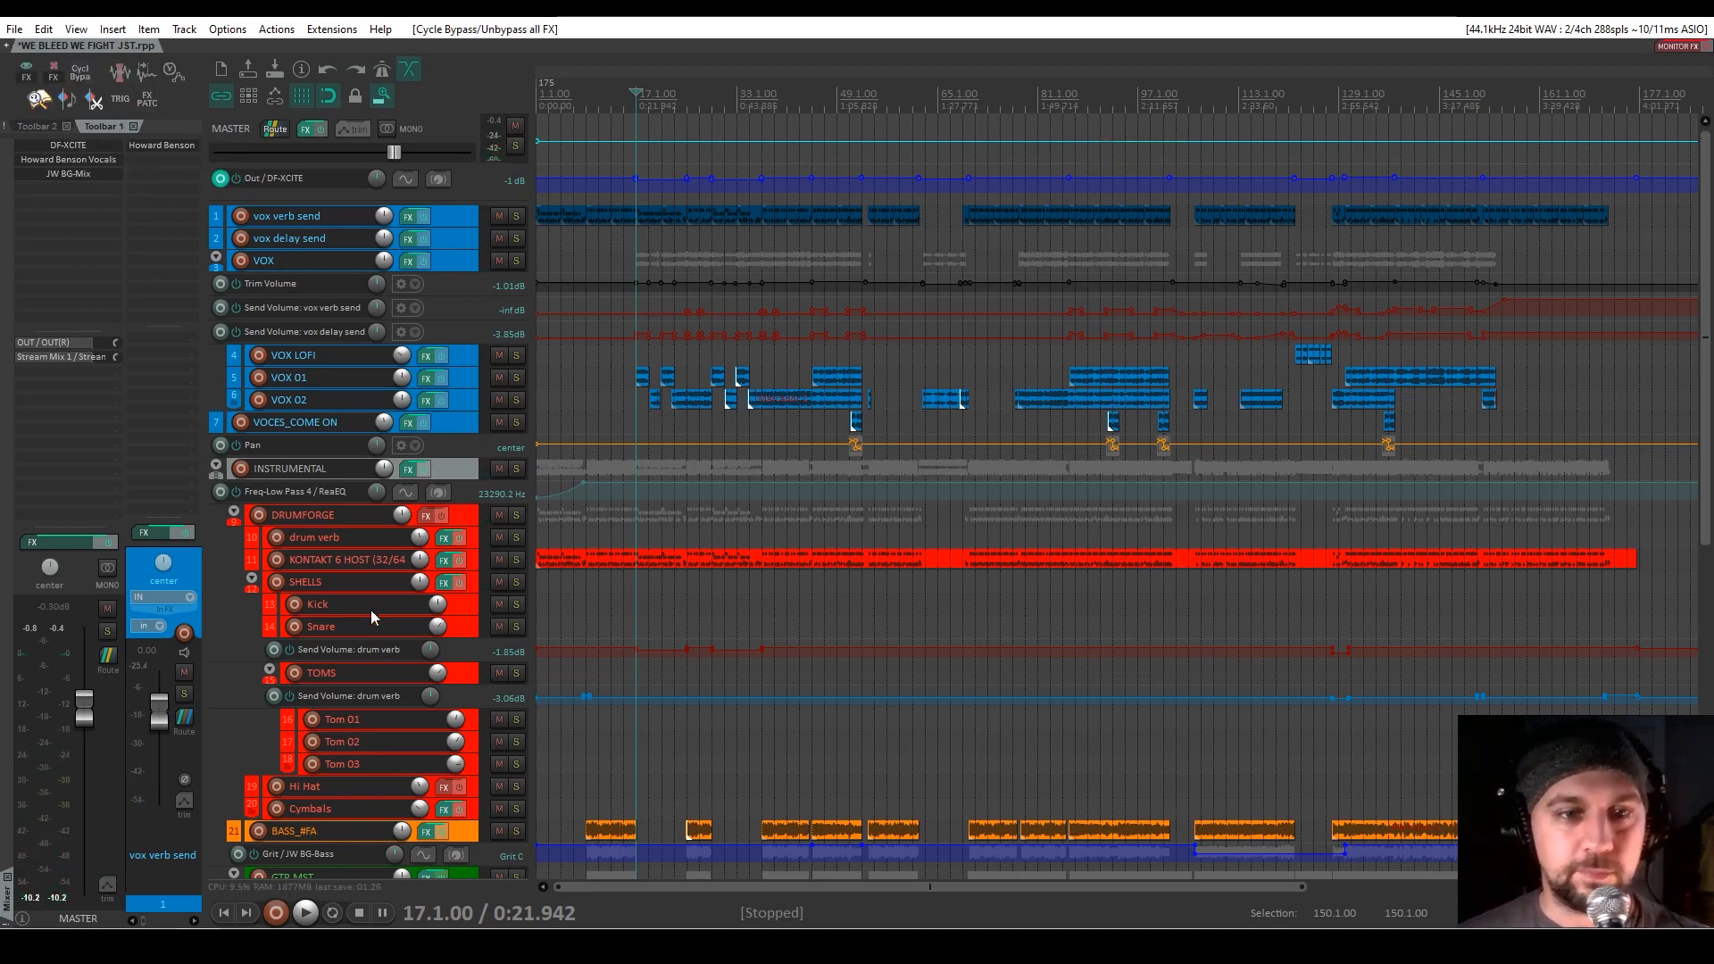
click(81, 78)
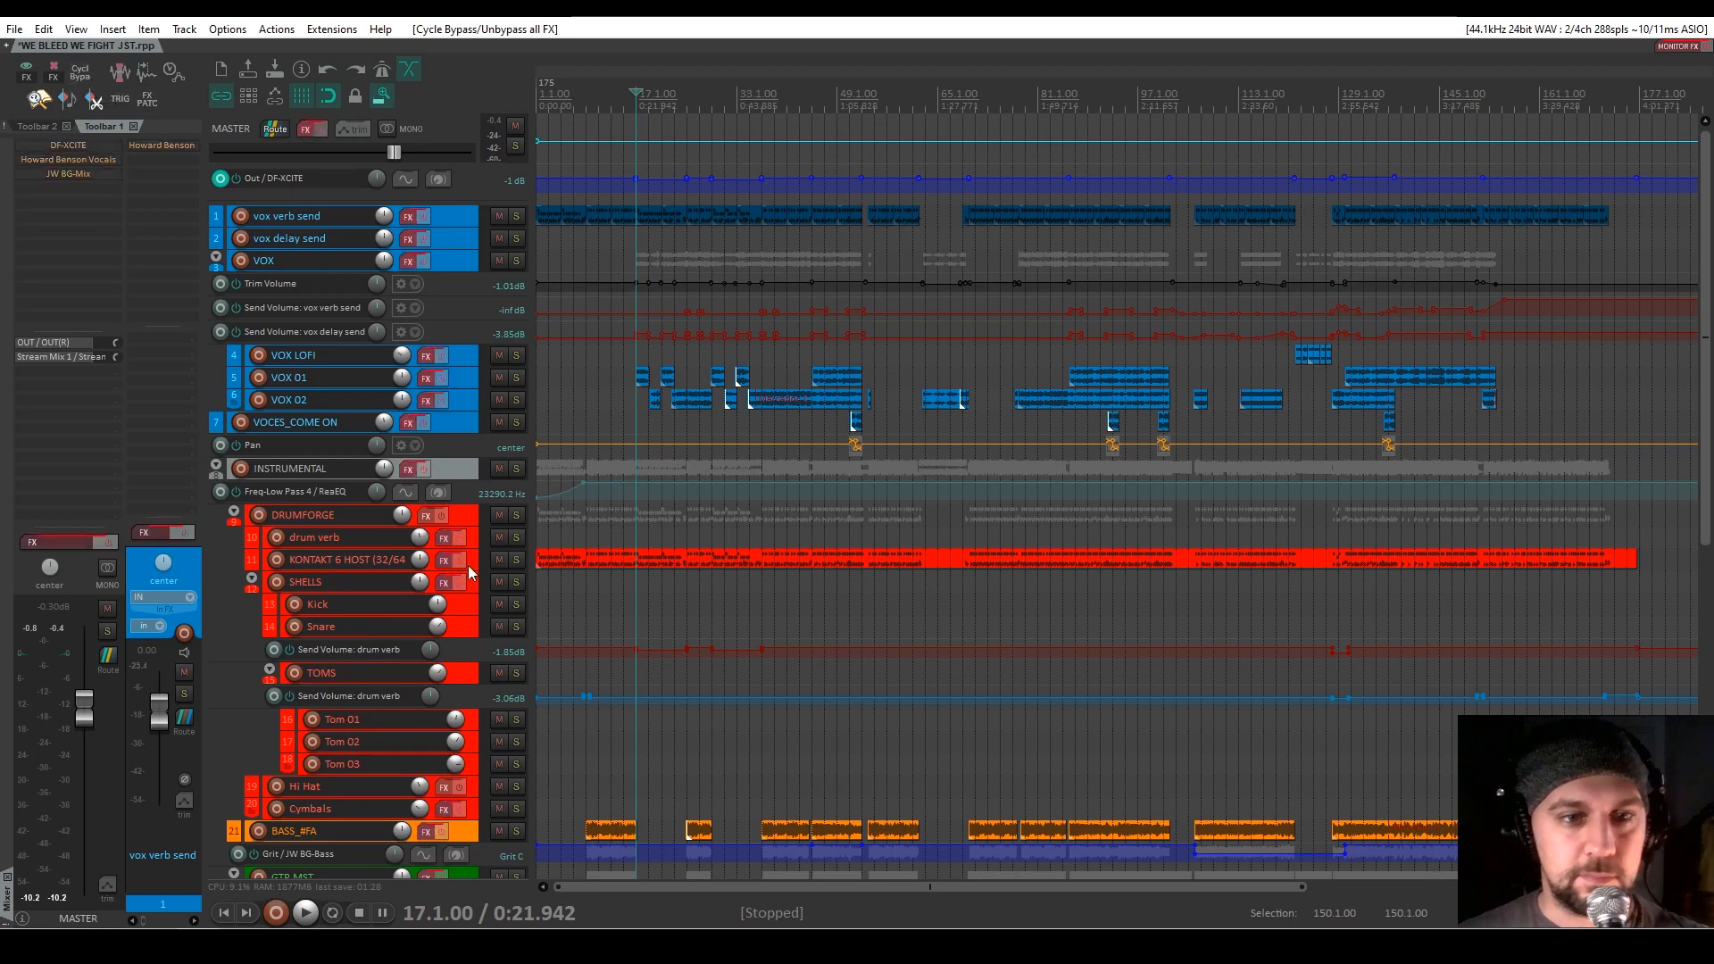
click(461, 562)
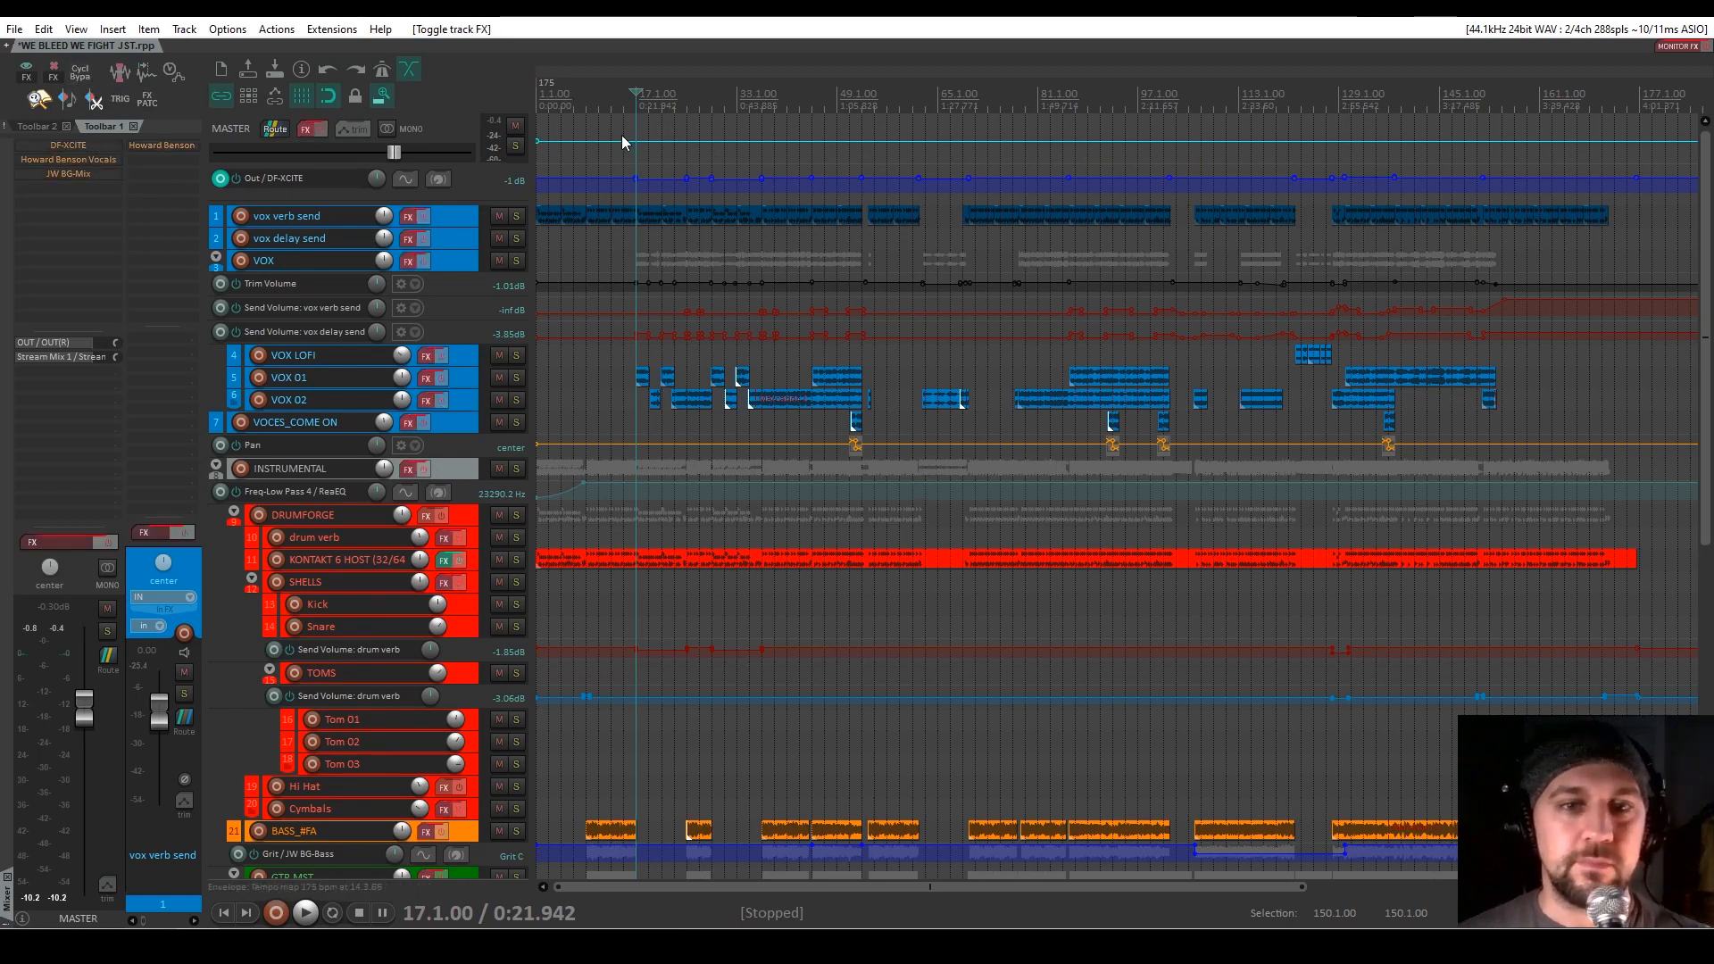
Play the unprocessed mix with the vox delay send, vox verb send and drum verb tracks muted, and unmute them again
key(space)
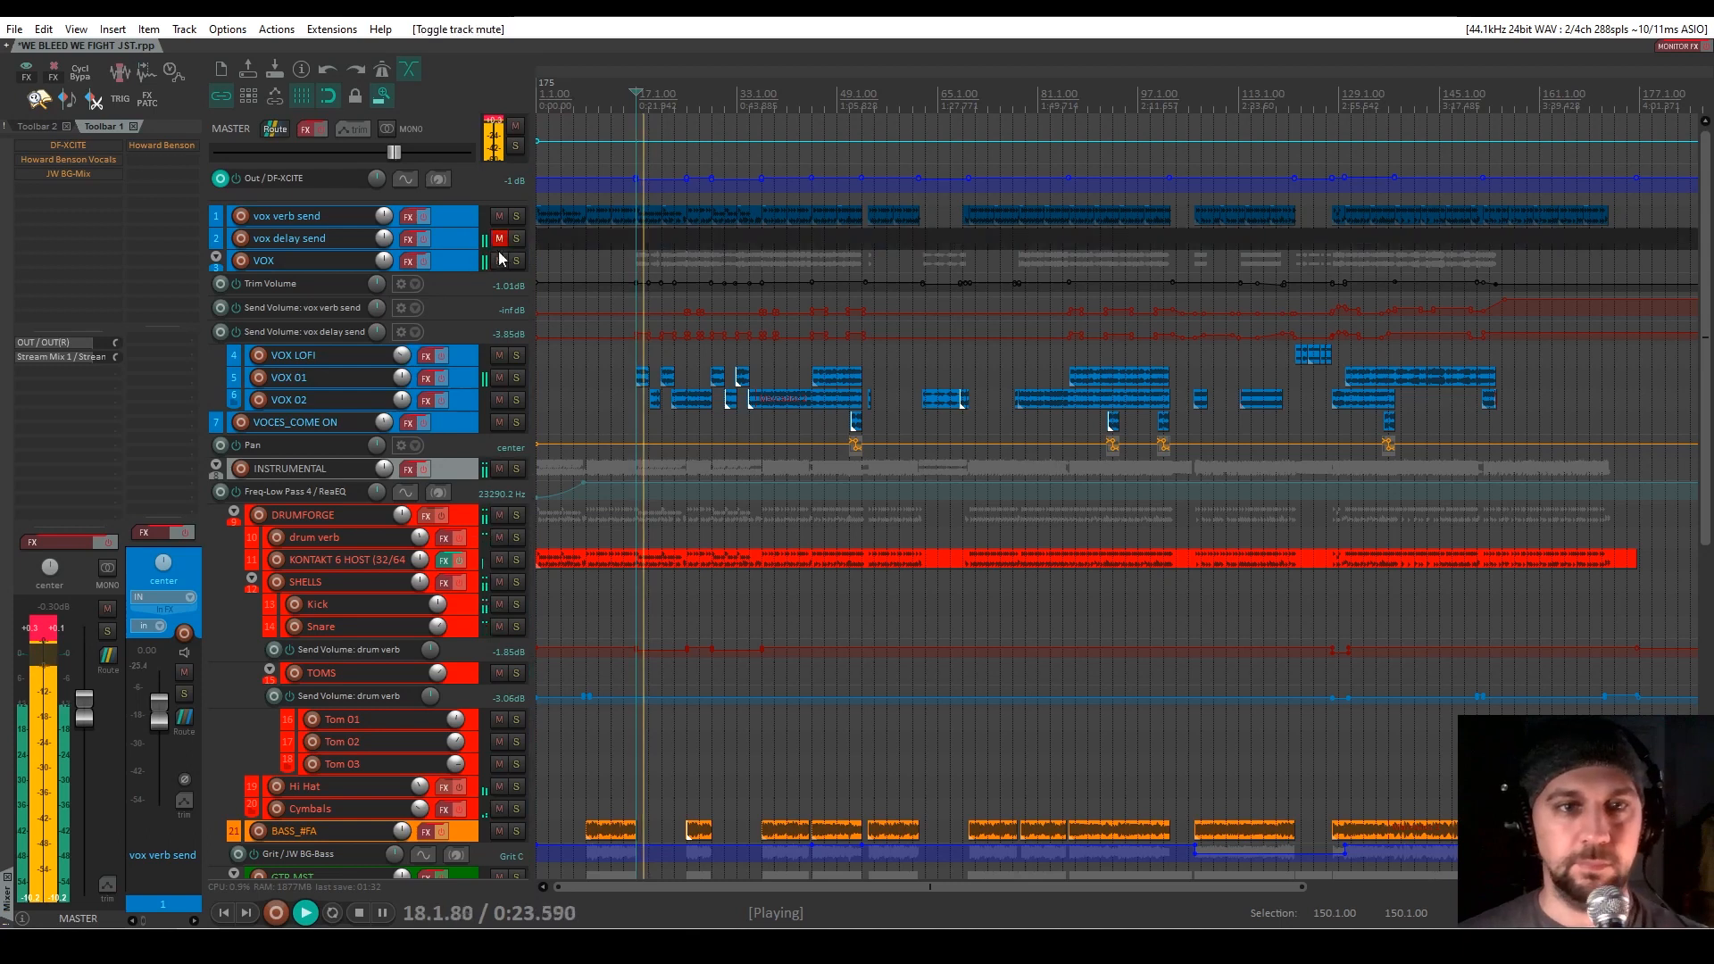
click(496, 239)
click(500, 217)
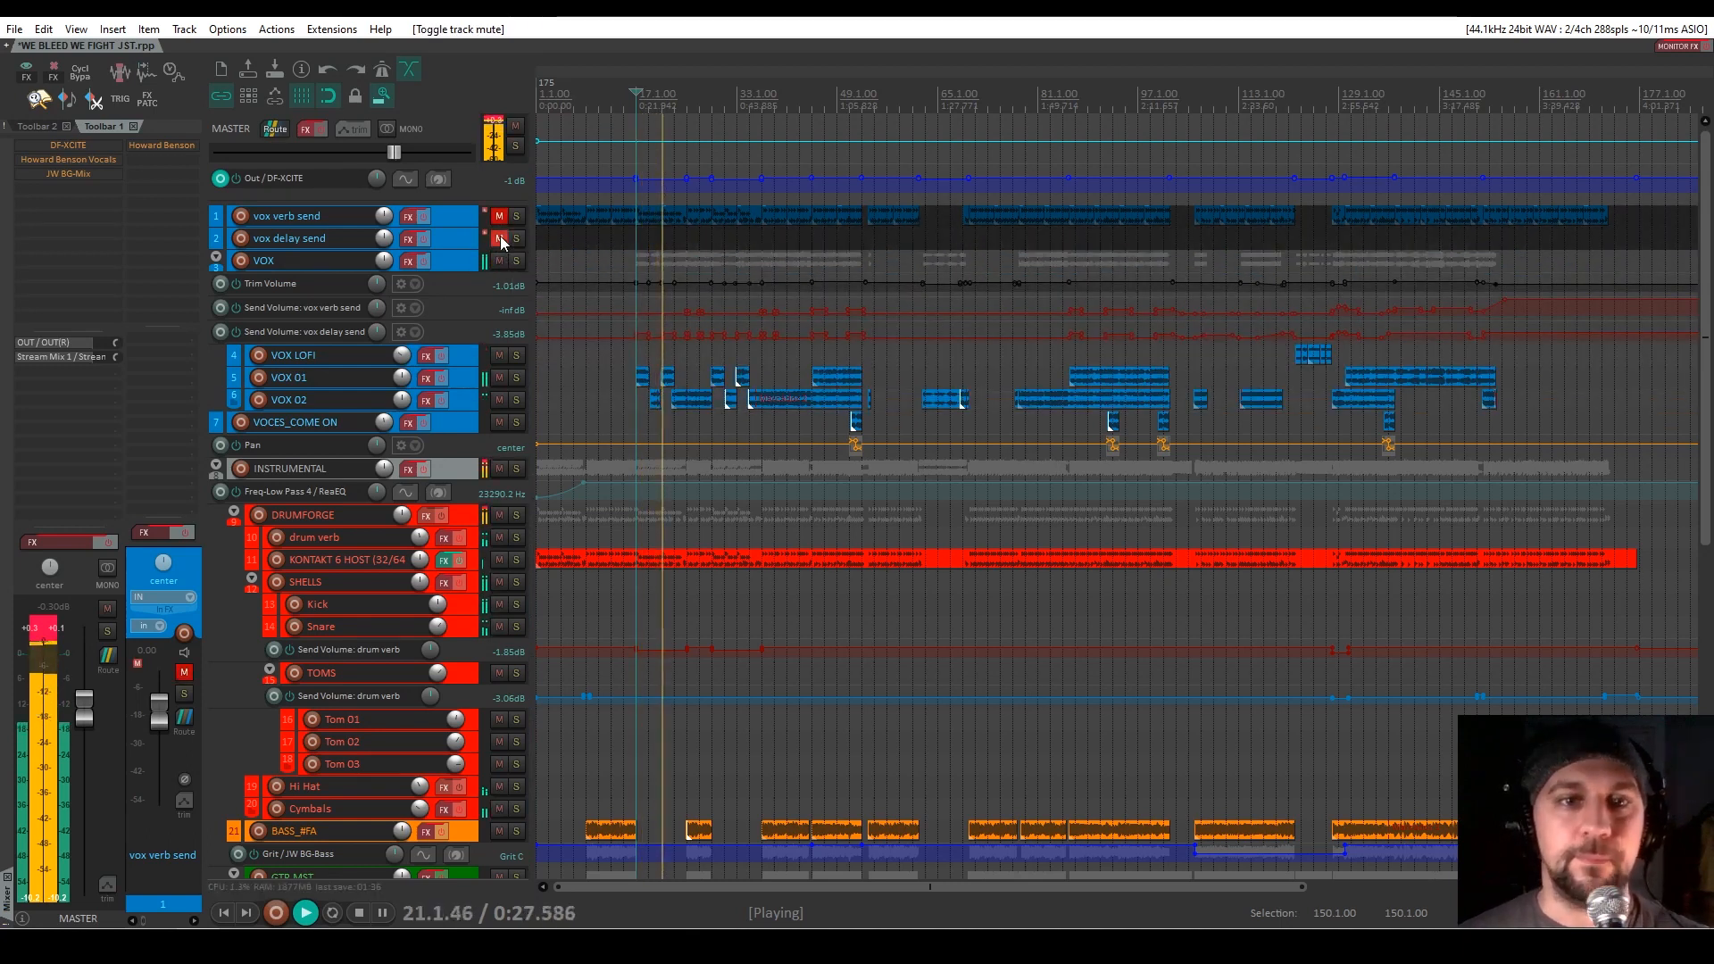
click(497, 538)
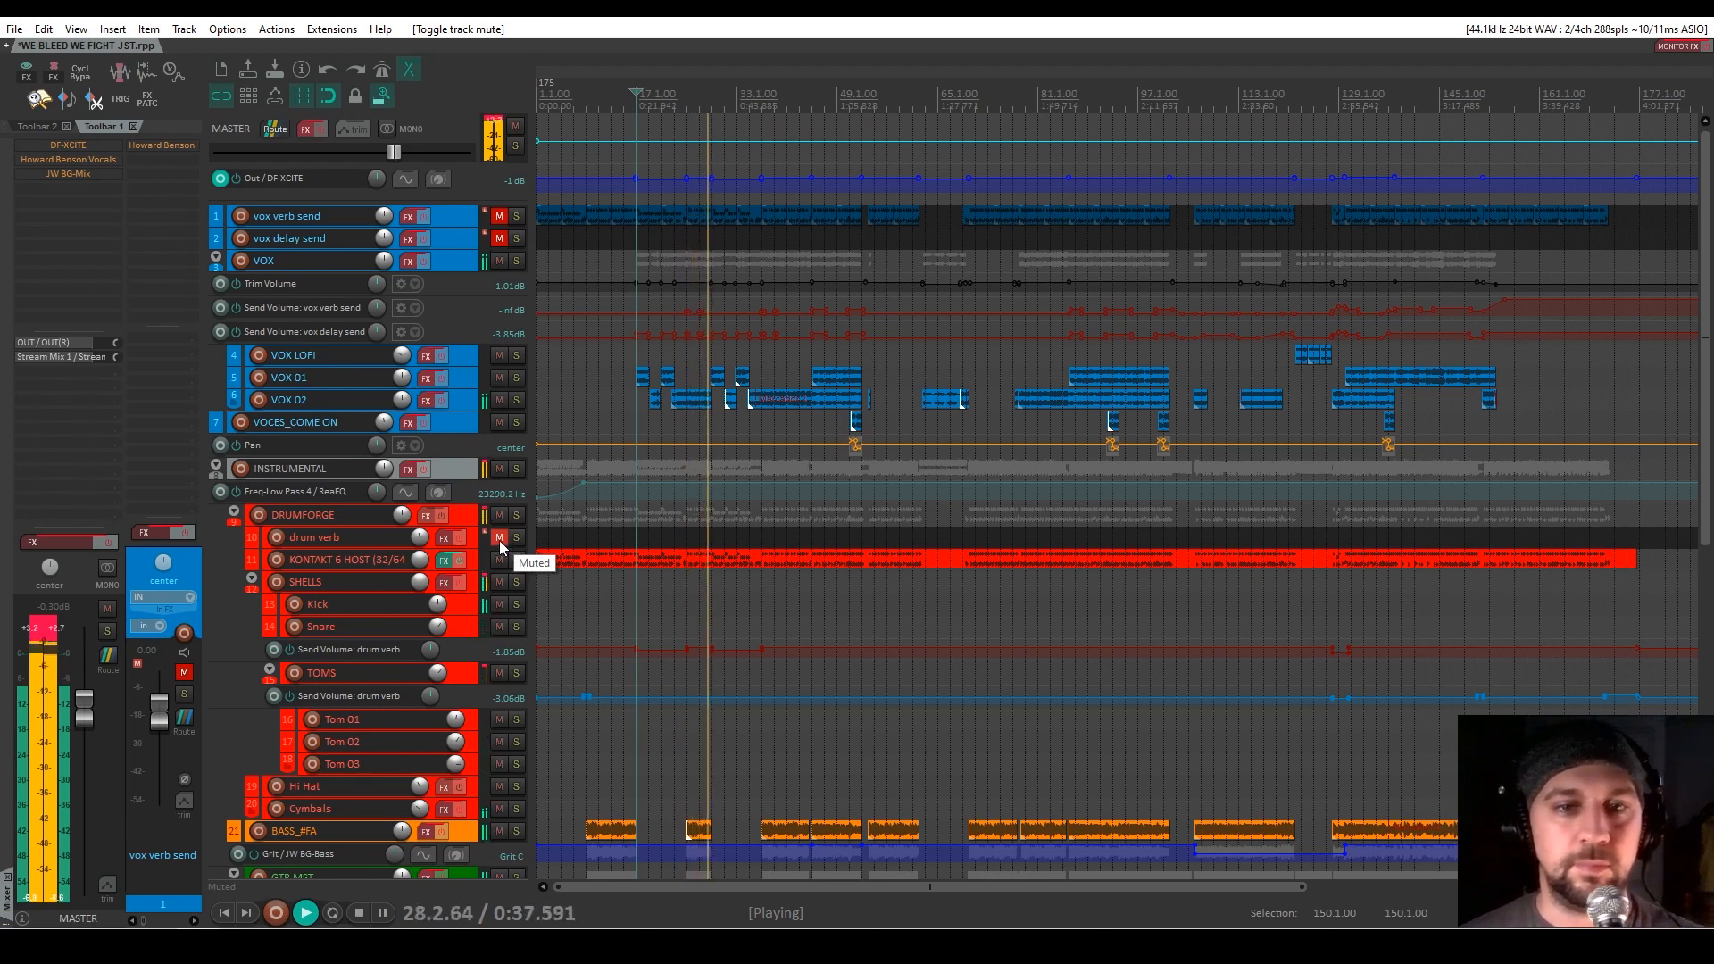
key(space)
click(500, 539)
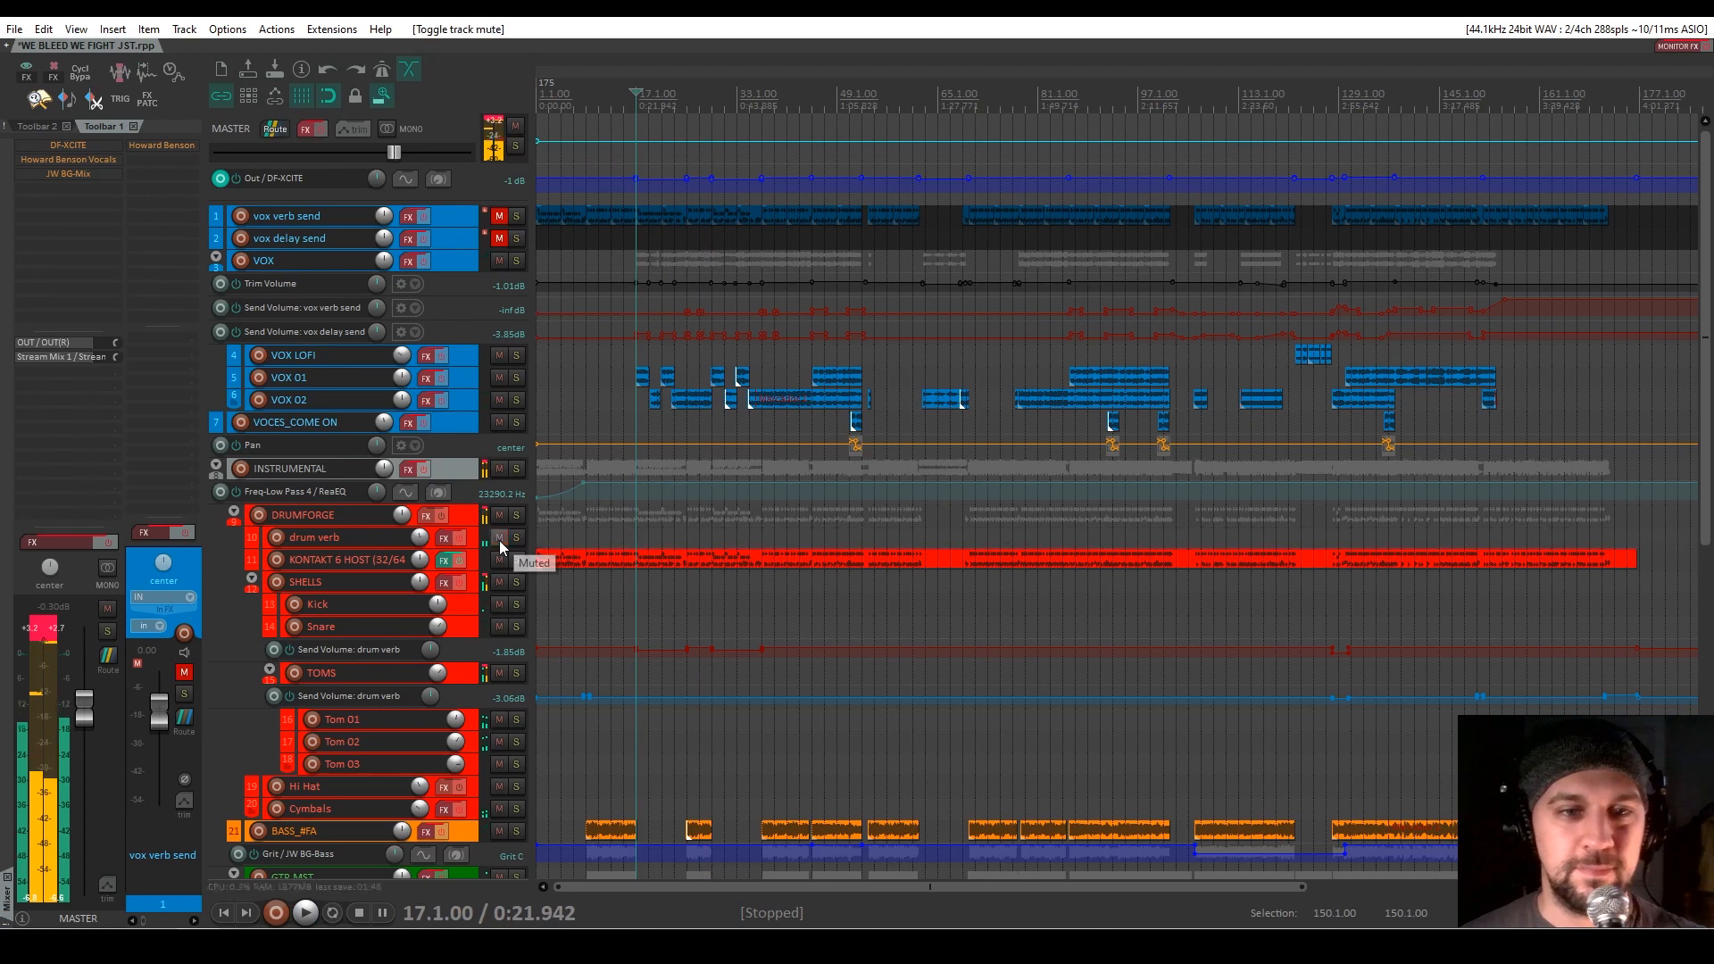
click(499, 239)
click(502, 215)
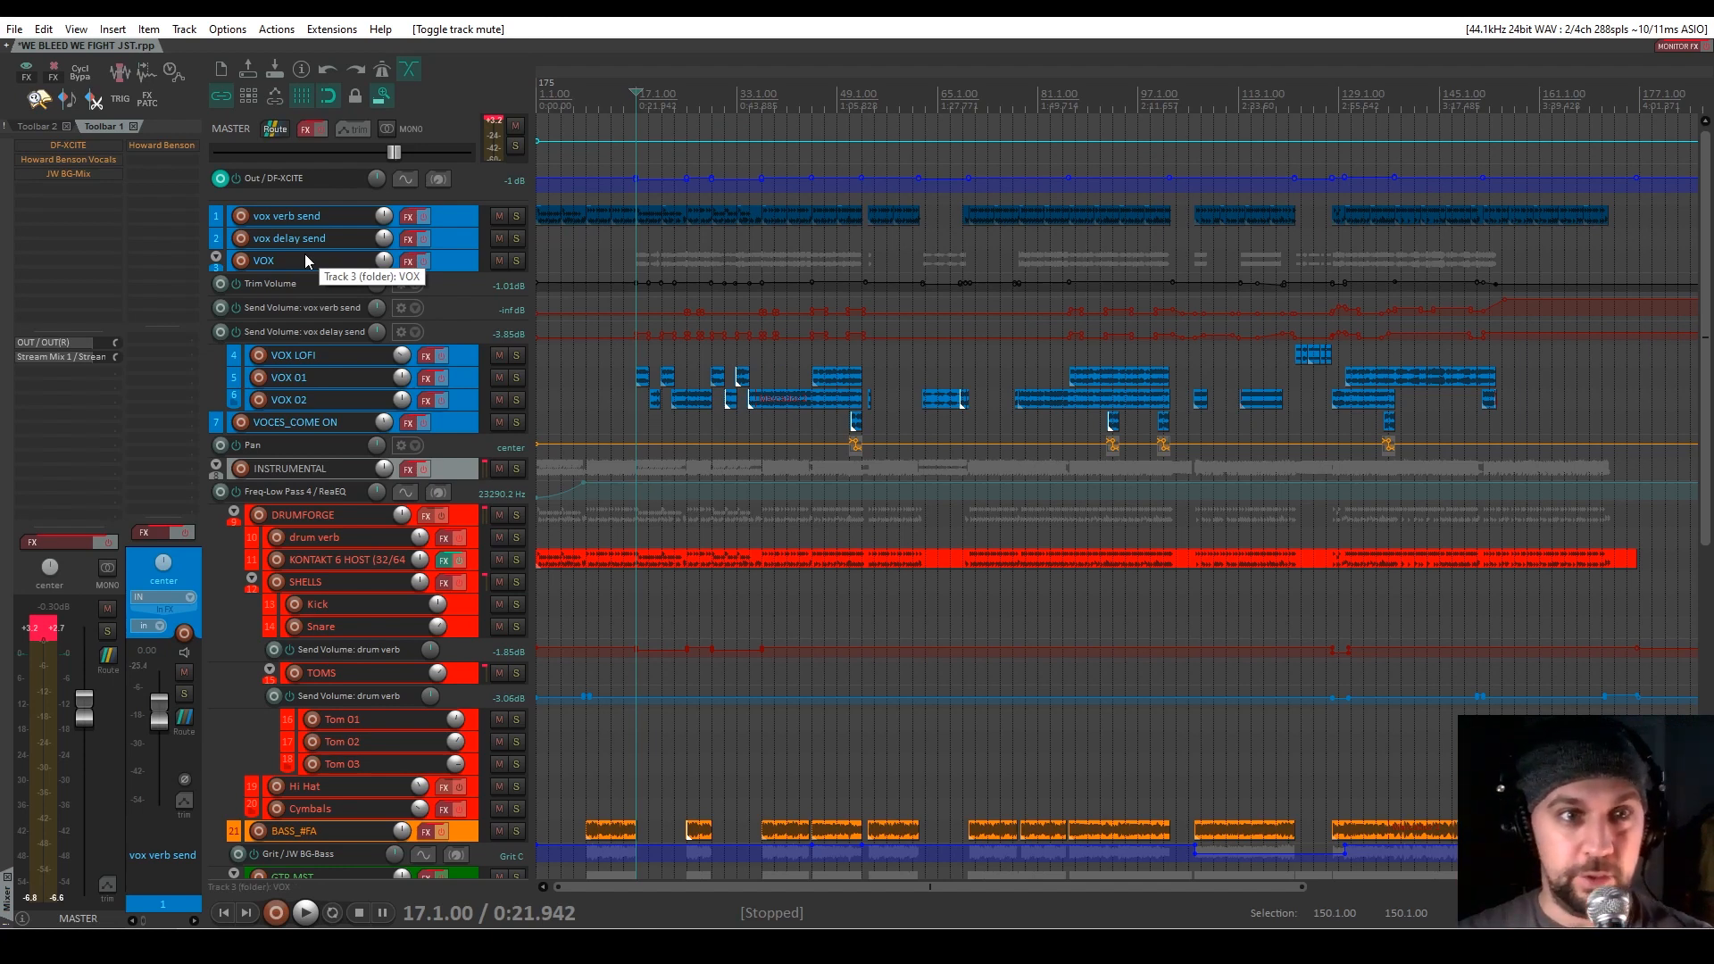
Filter the arrangement to show only the drum tracks
click(36, 126)
click(133, 73)
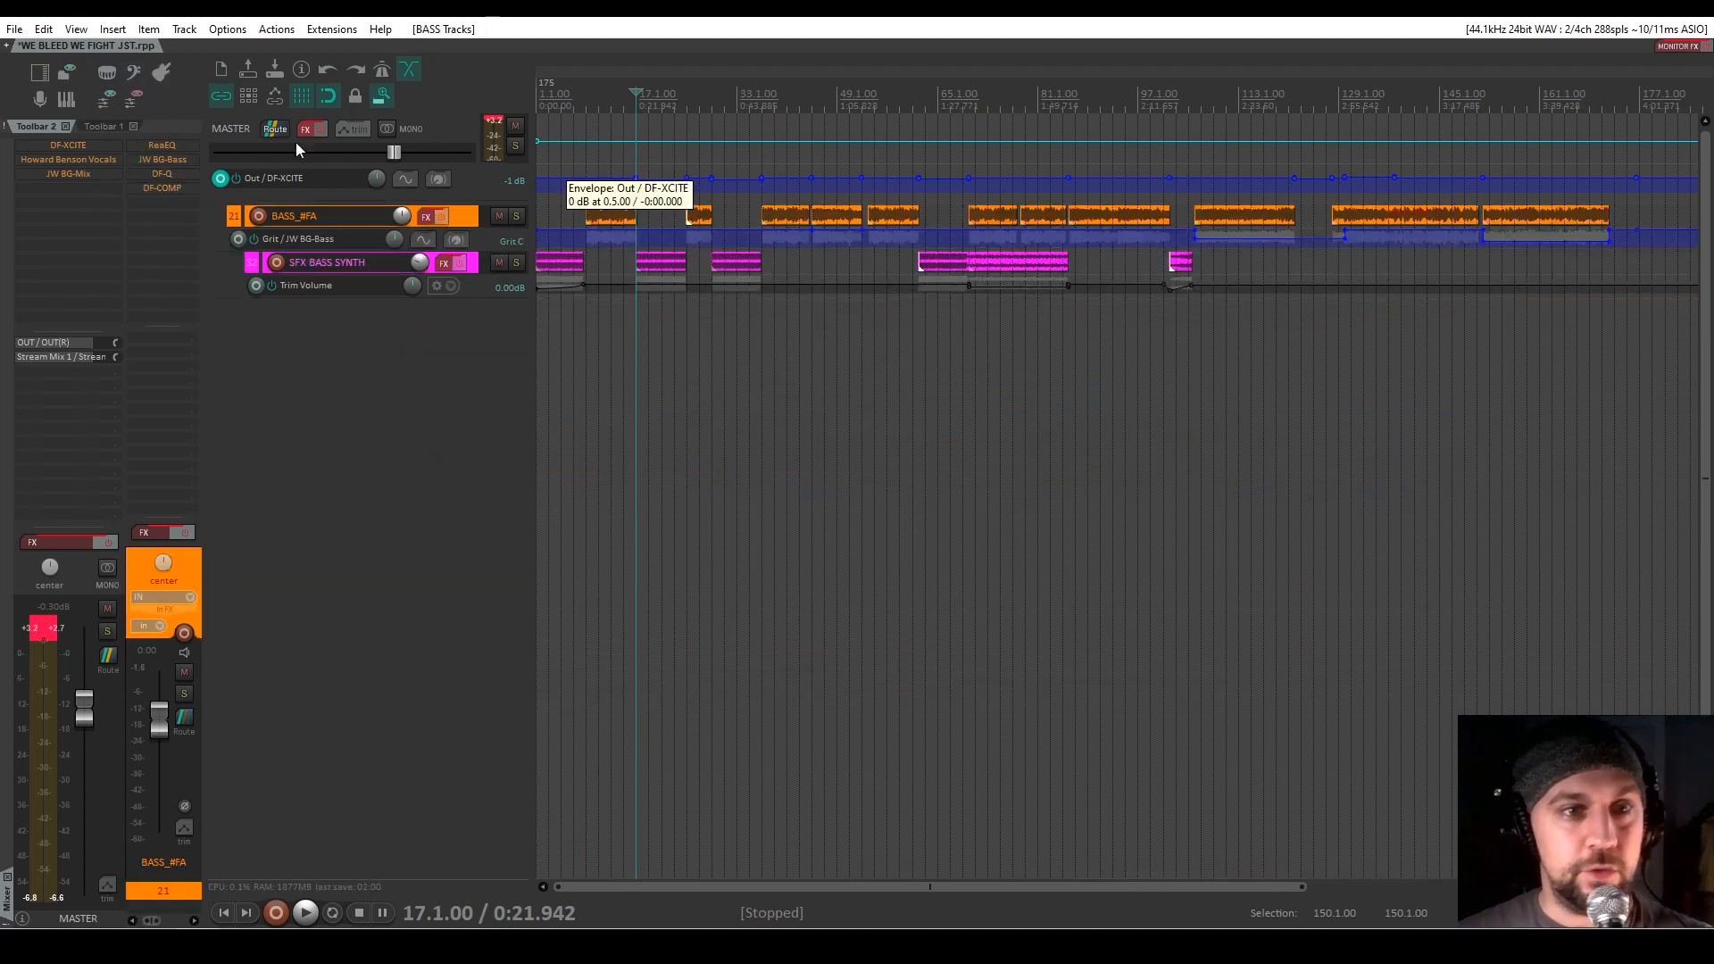
click(107, 74)
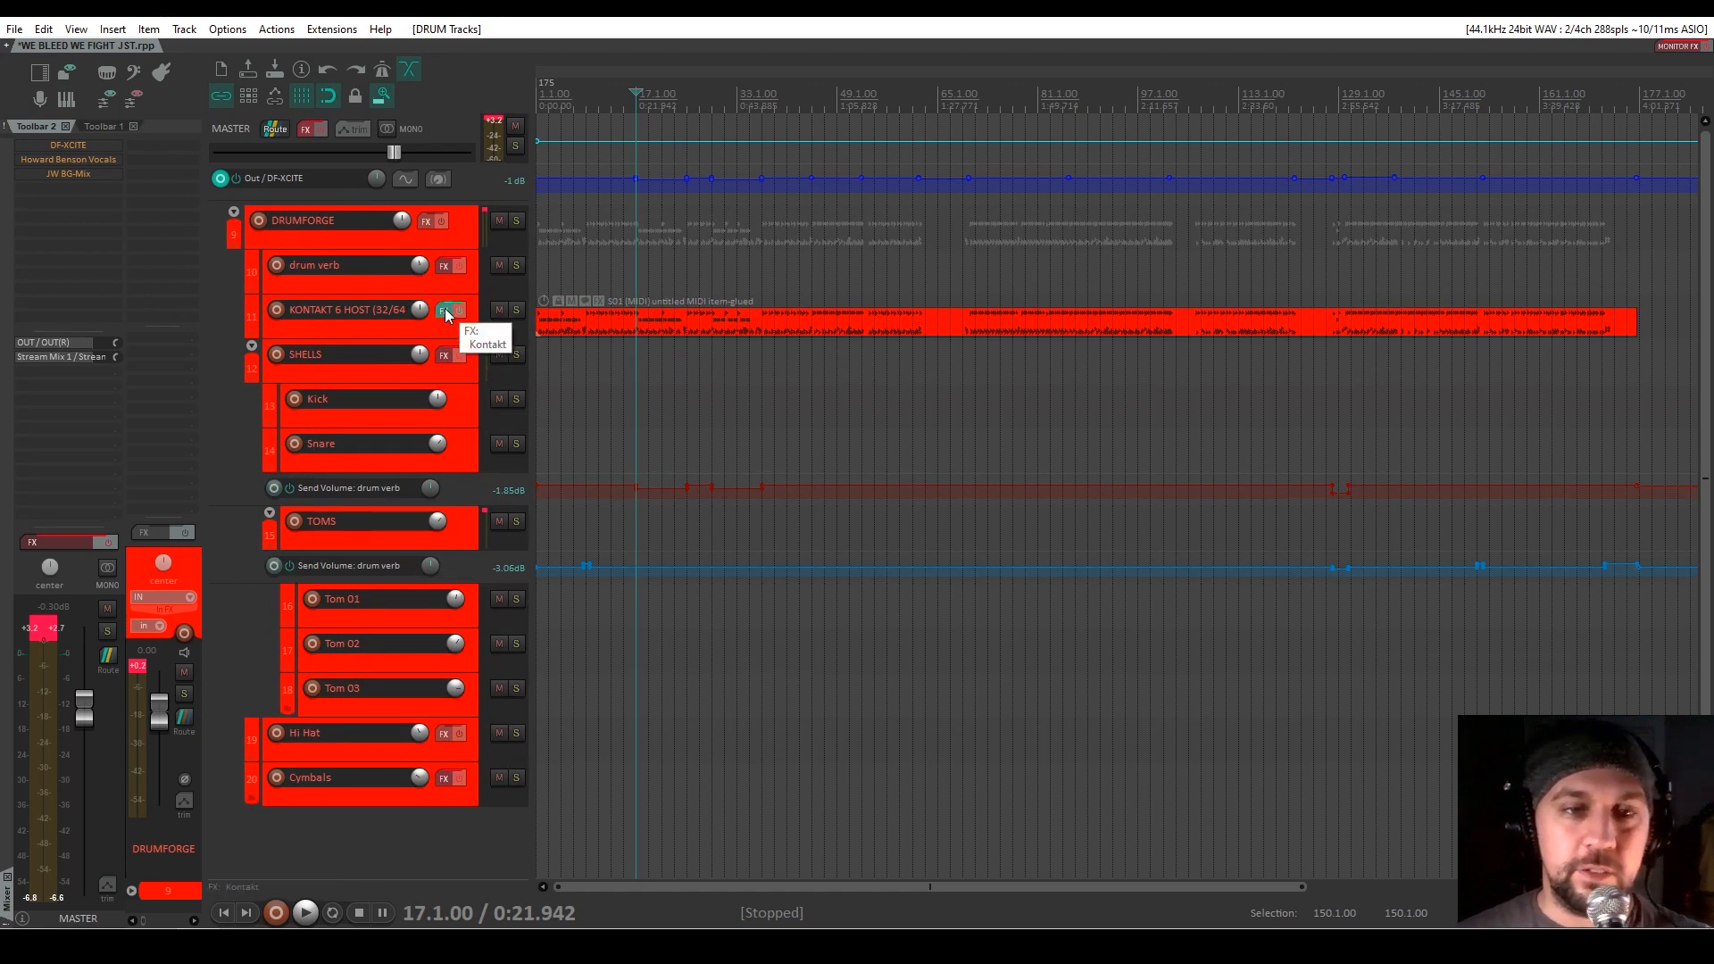
Inspect the Kontakt instrument on the KONTAKT 6 HOST track and close its window
click(445, 312)
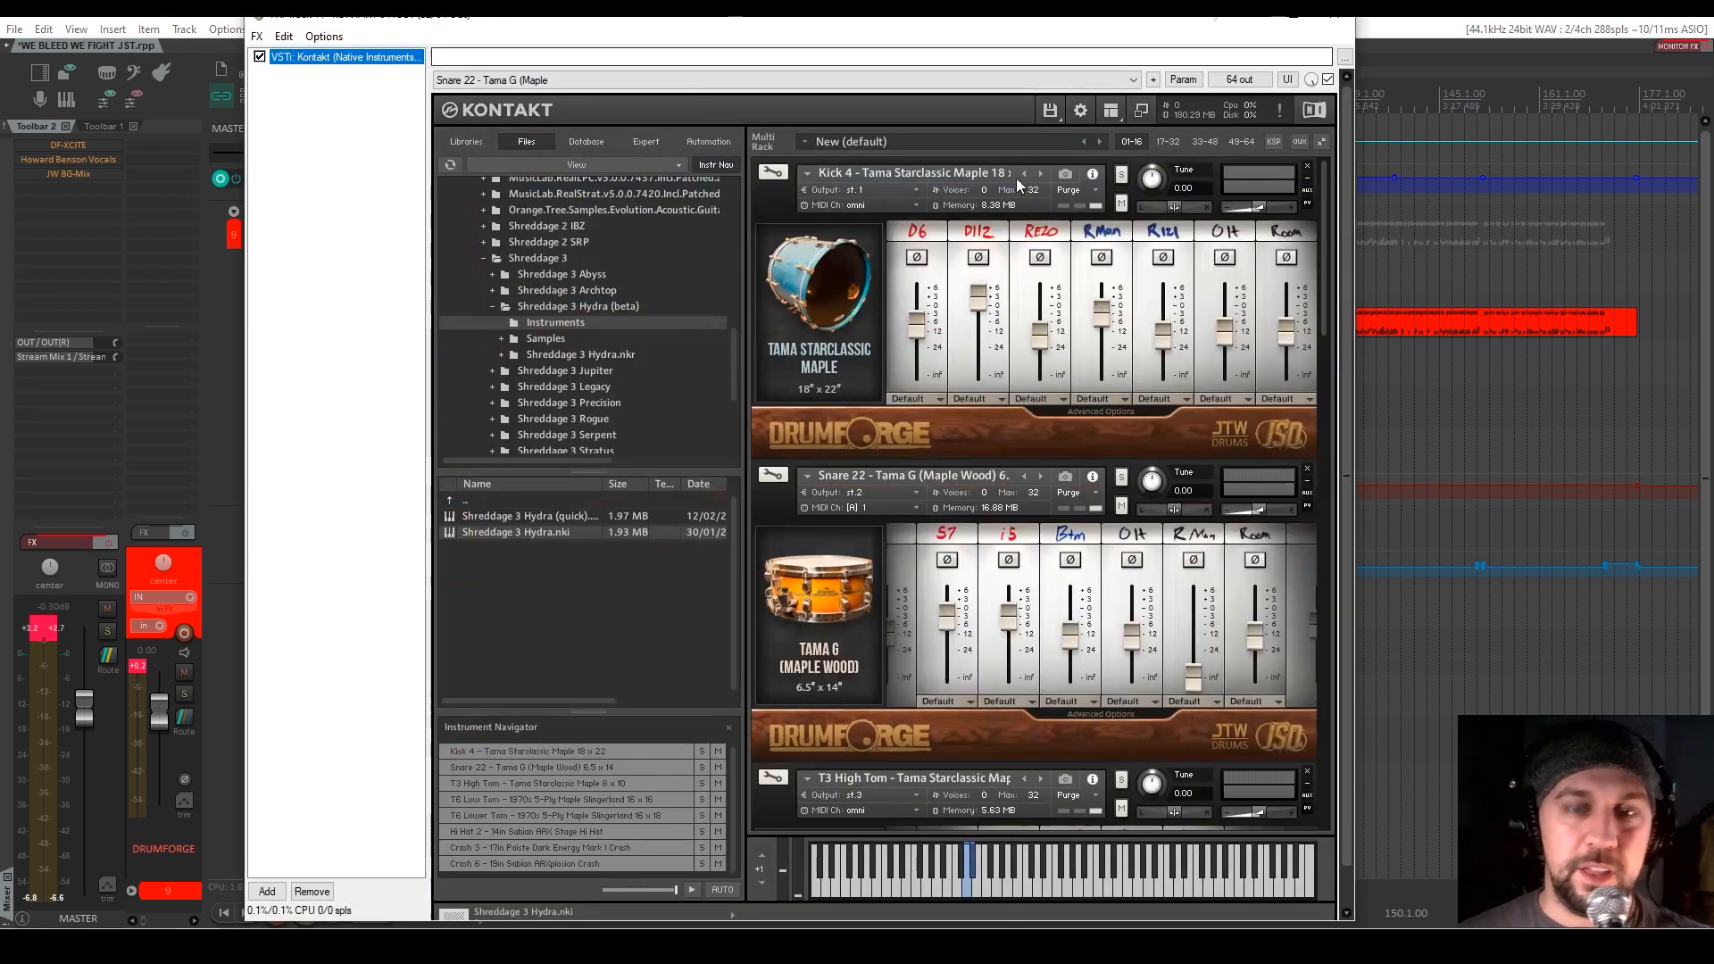
drag(1326, 308, 1330, 38)
click(1333, 16)
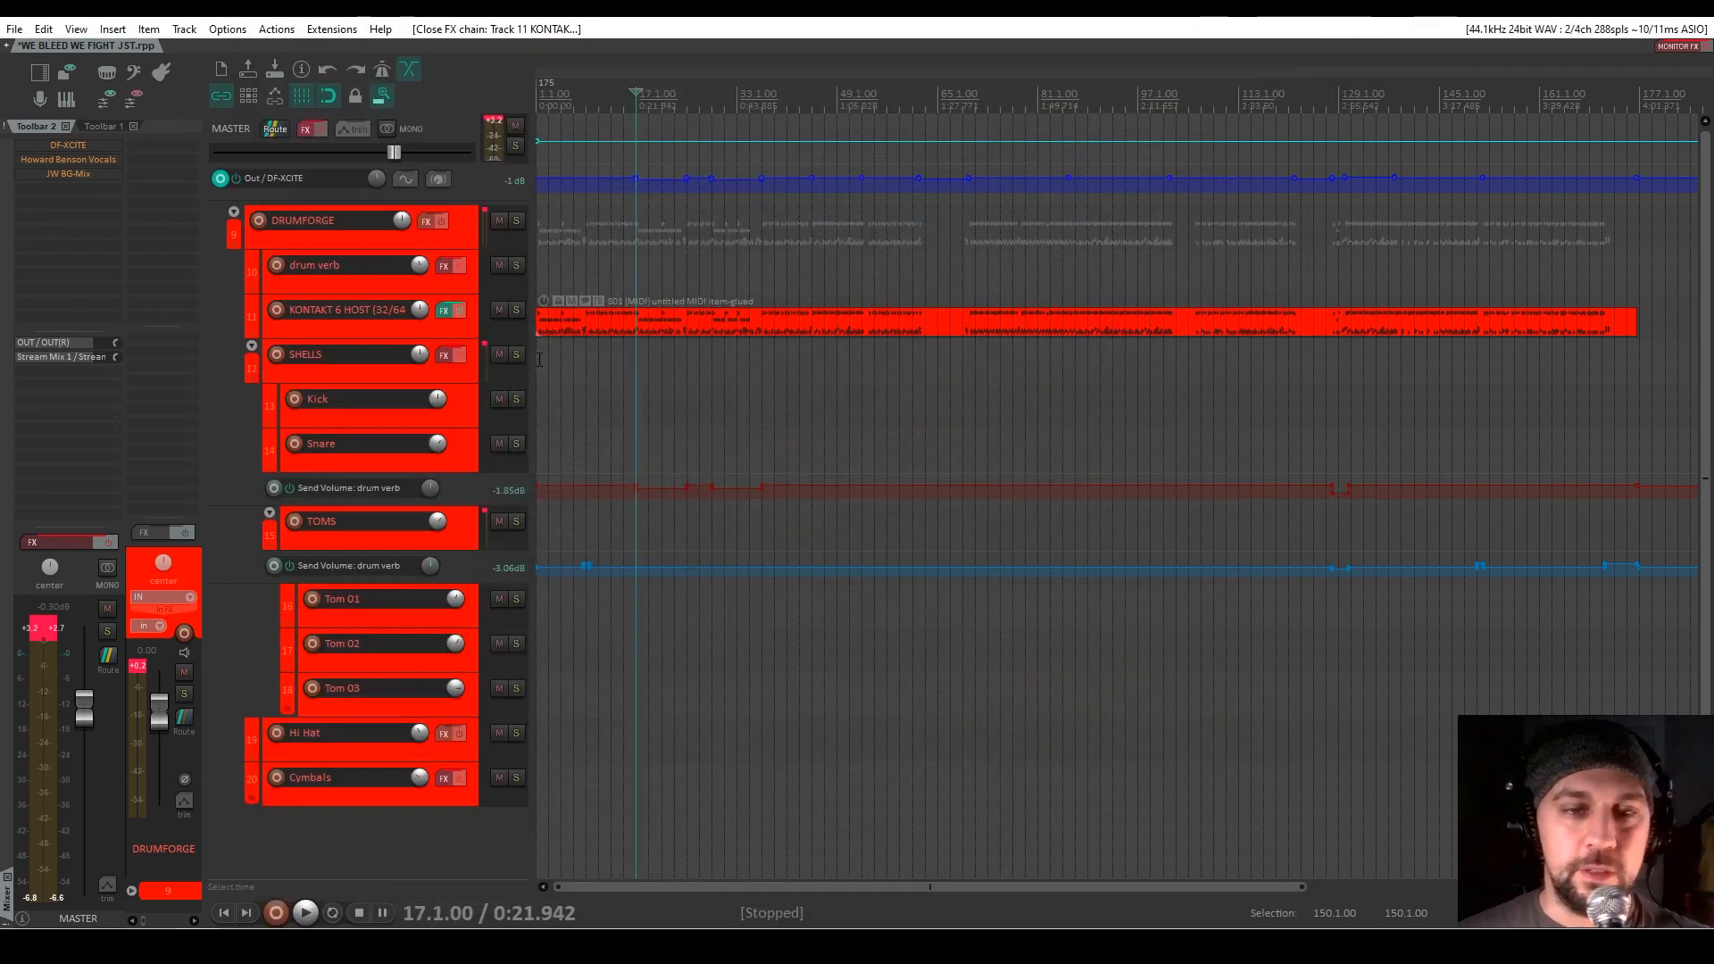
Solo the DRUMFORGE folder and listen to the unprocessed drums
click(516, 221)
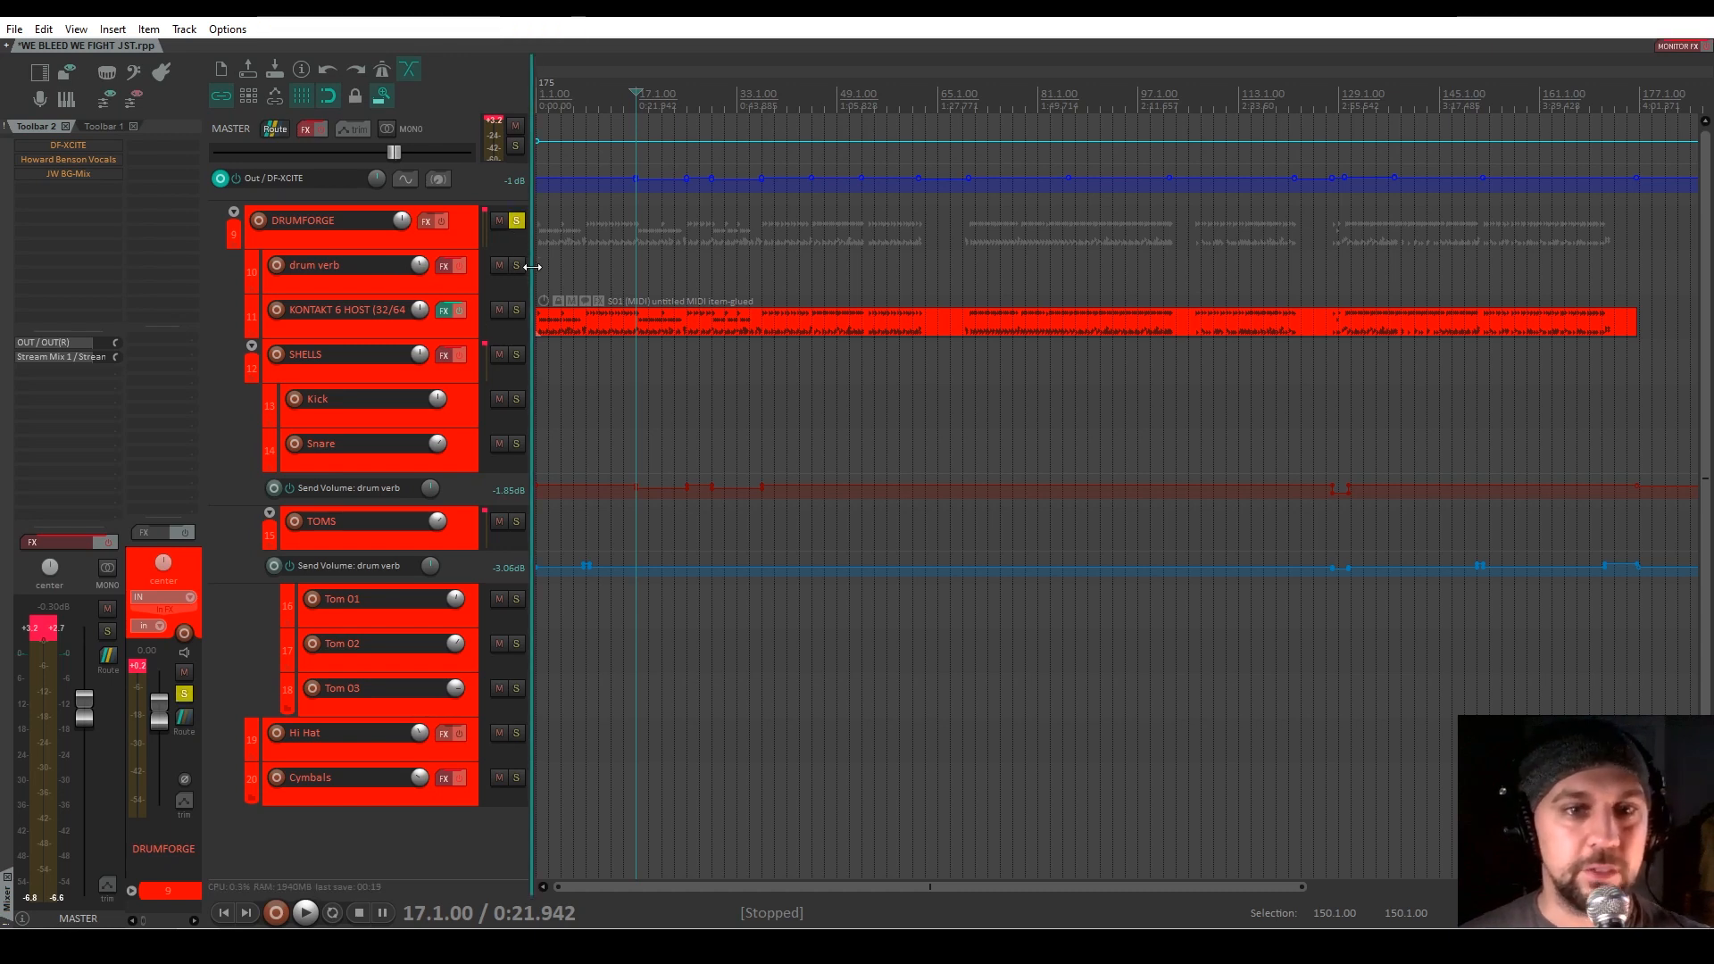
key(space)
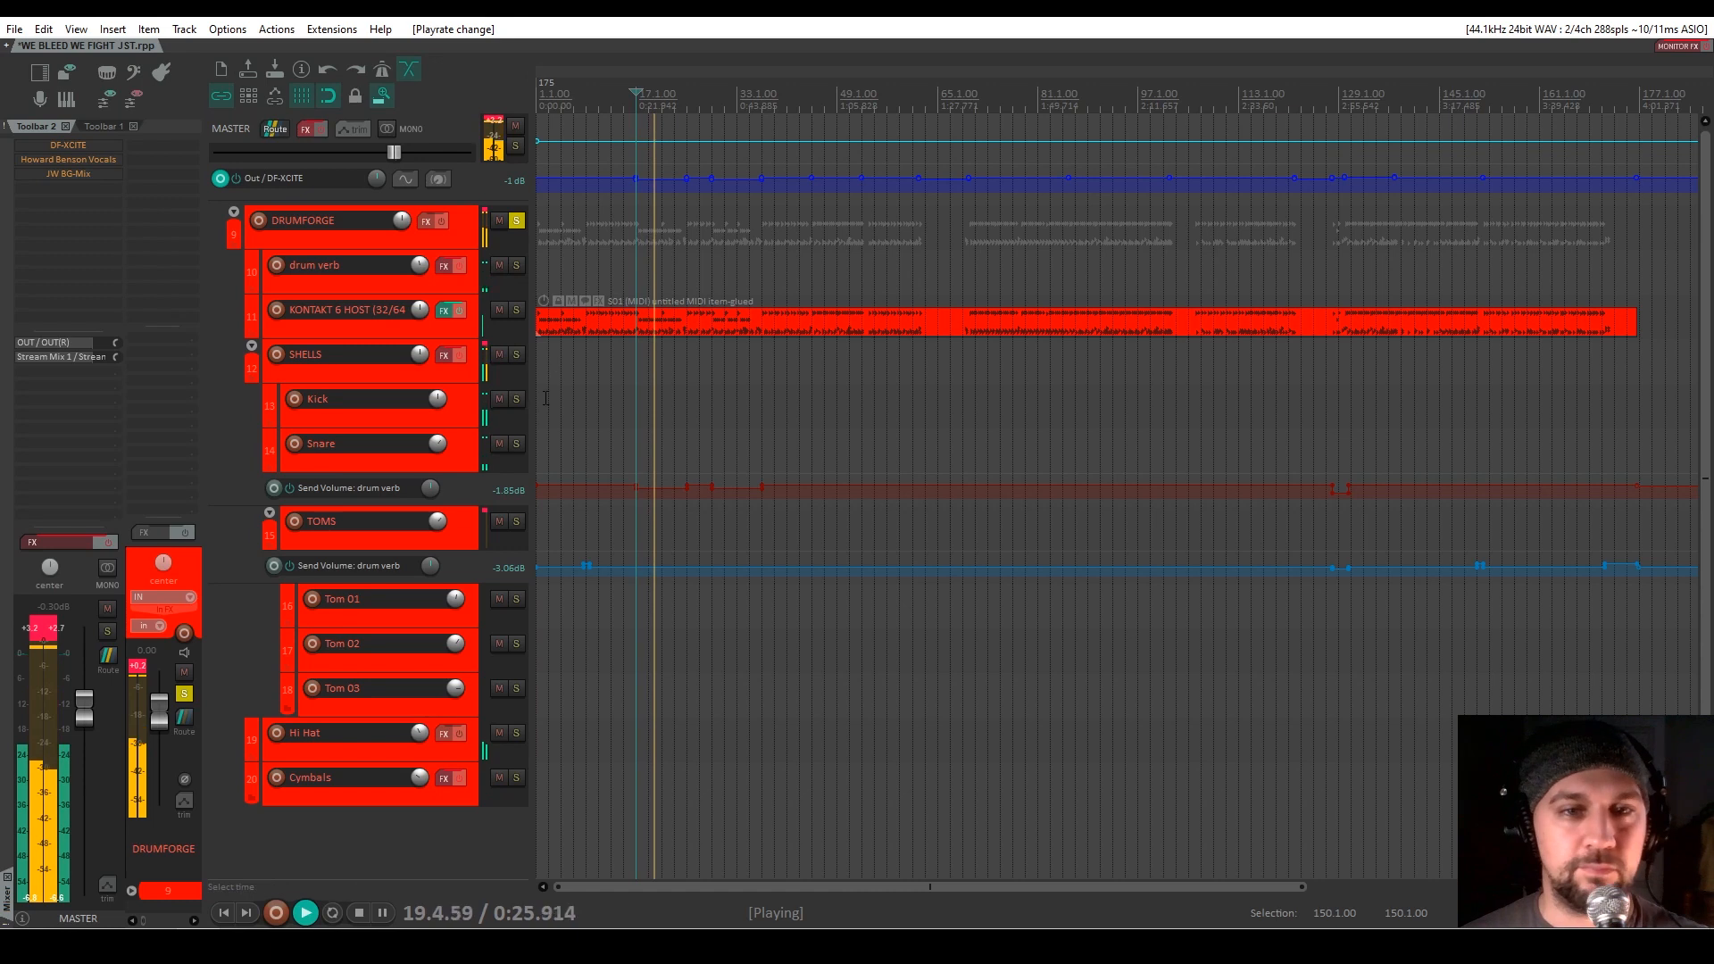
key(space)
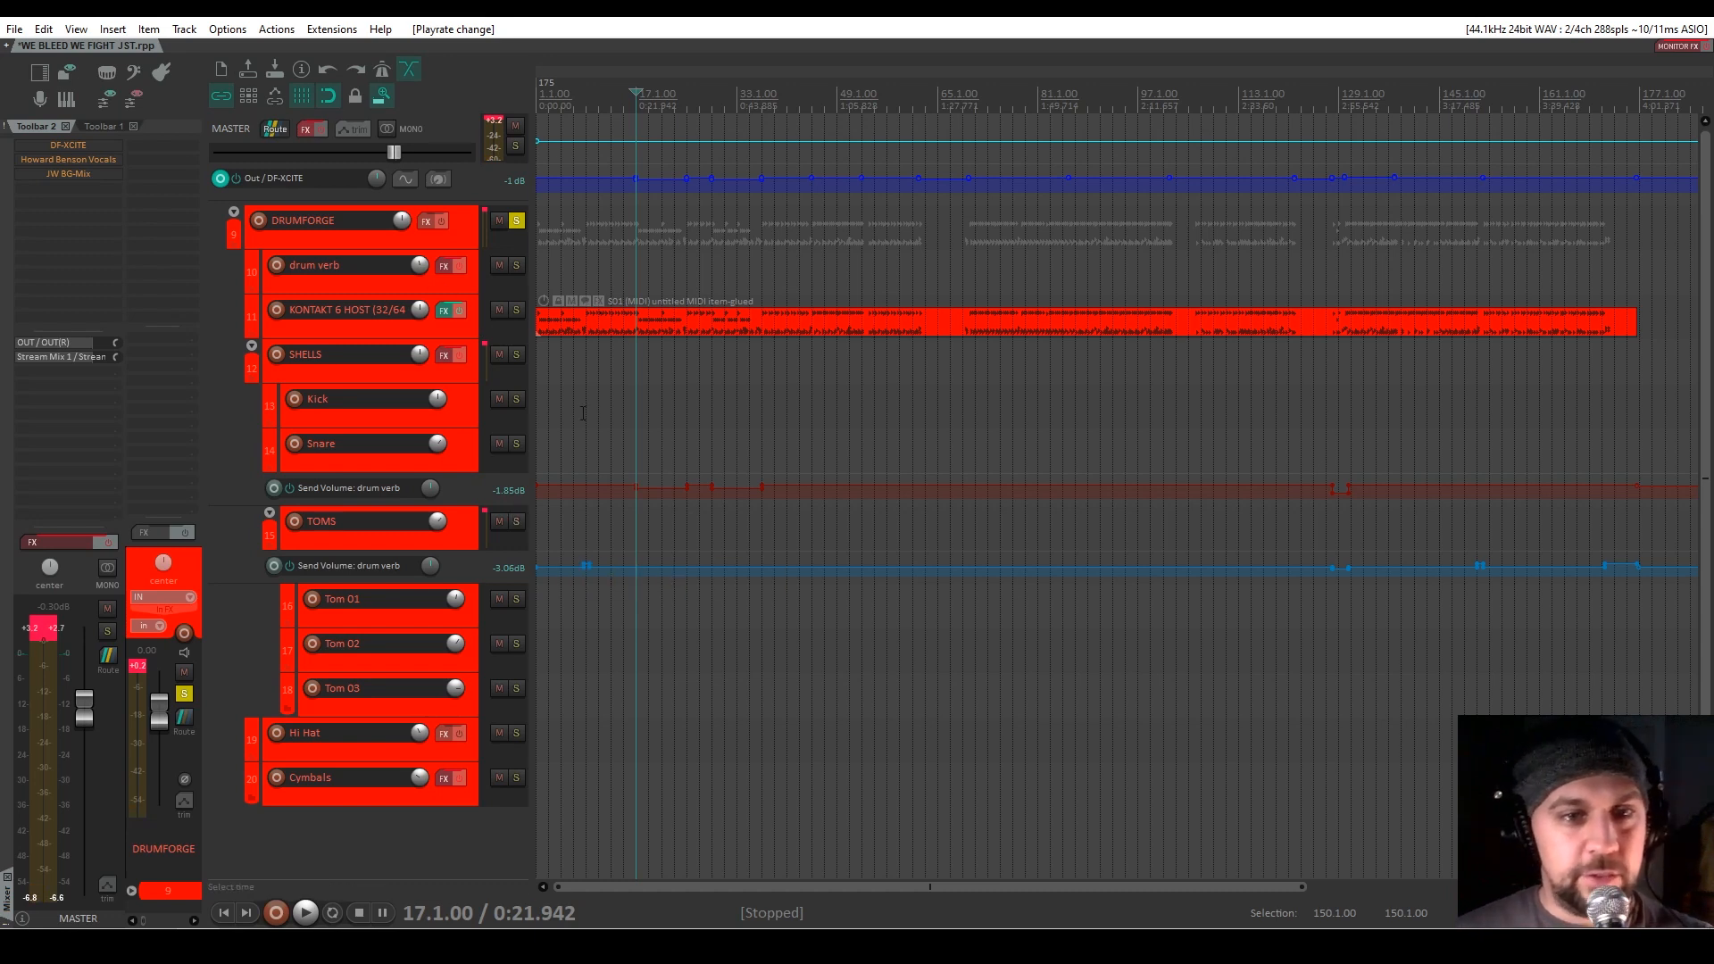
Solo the Kick track, listen to it unprocessed and open its FX chain
click(457, 420)
click(516, 399)
key(space)
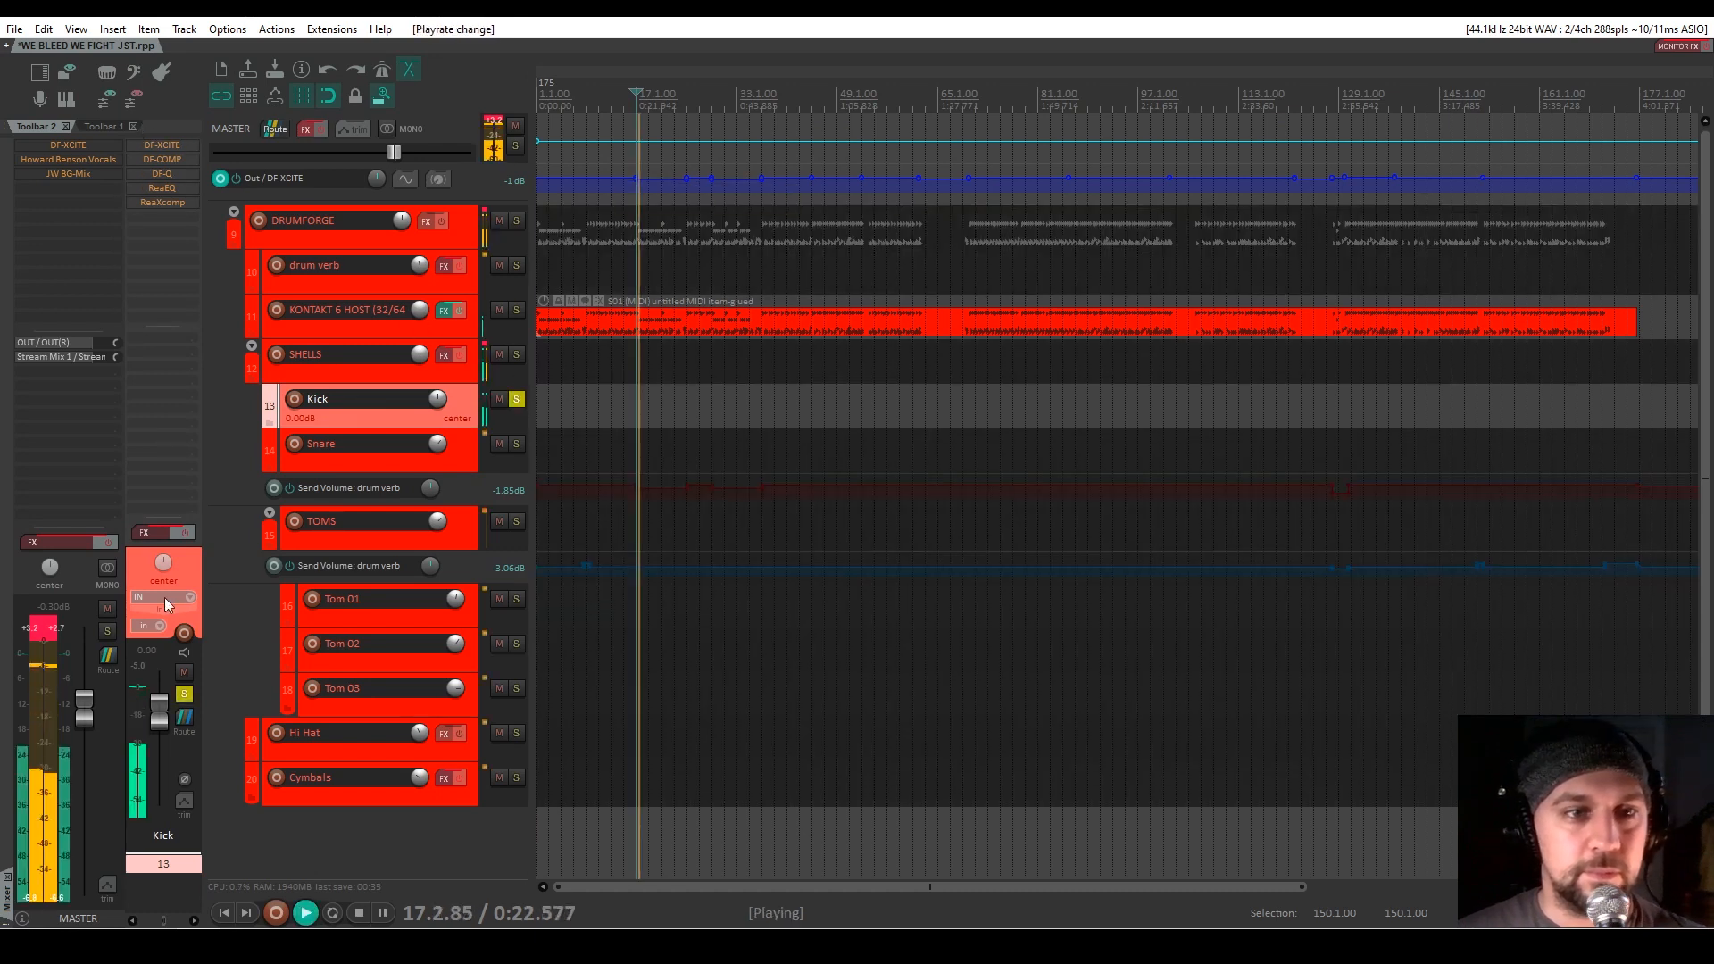
click(150, 533)
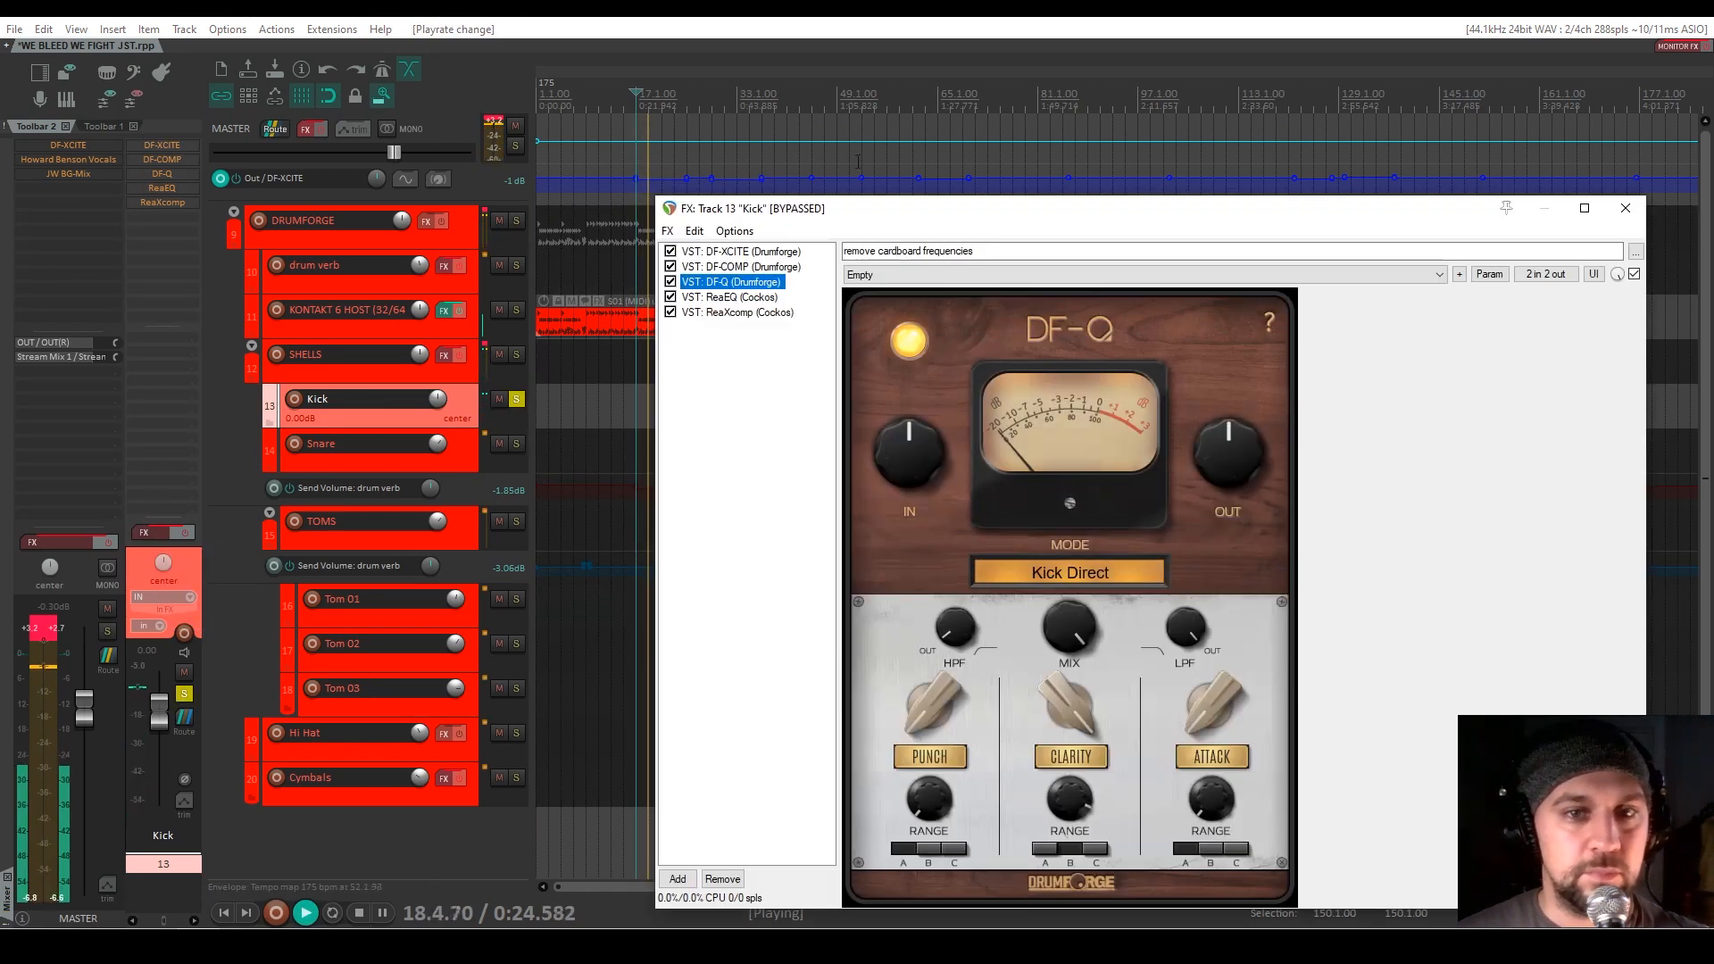
key(space)
Bypass all five plugins in the Kick's FX chain individually and reactivate the track's overall FX
click(741, 251)
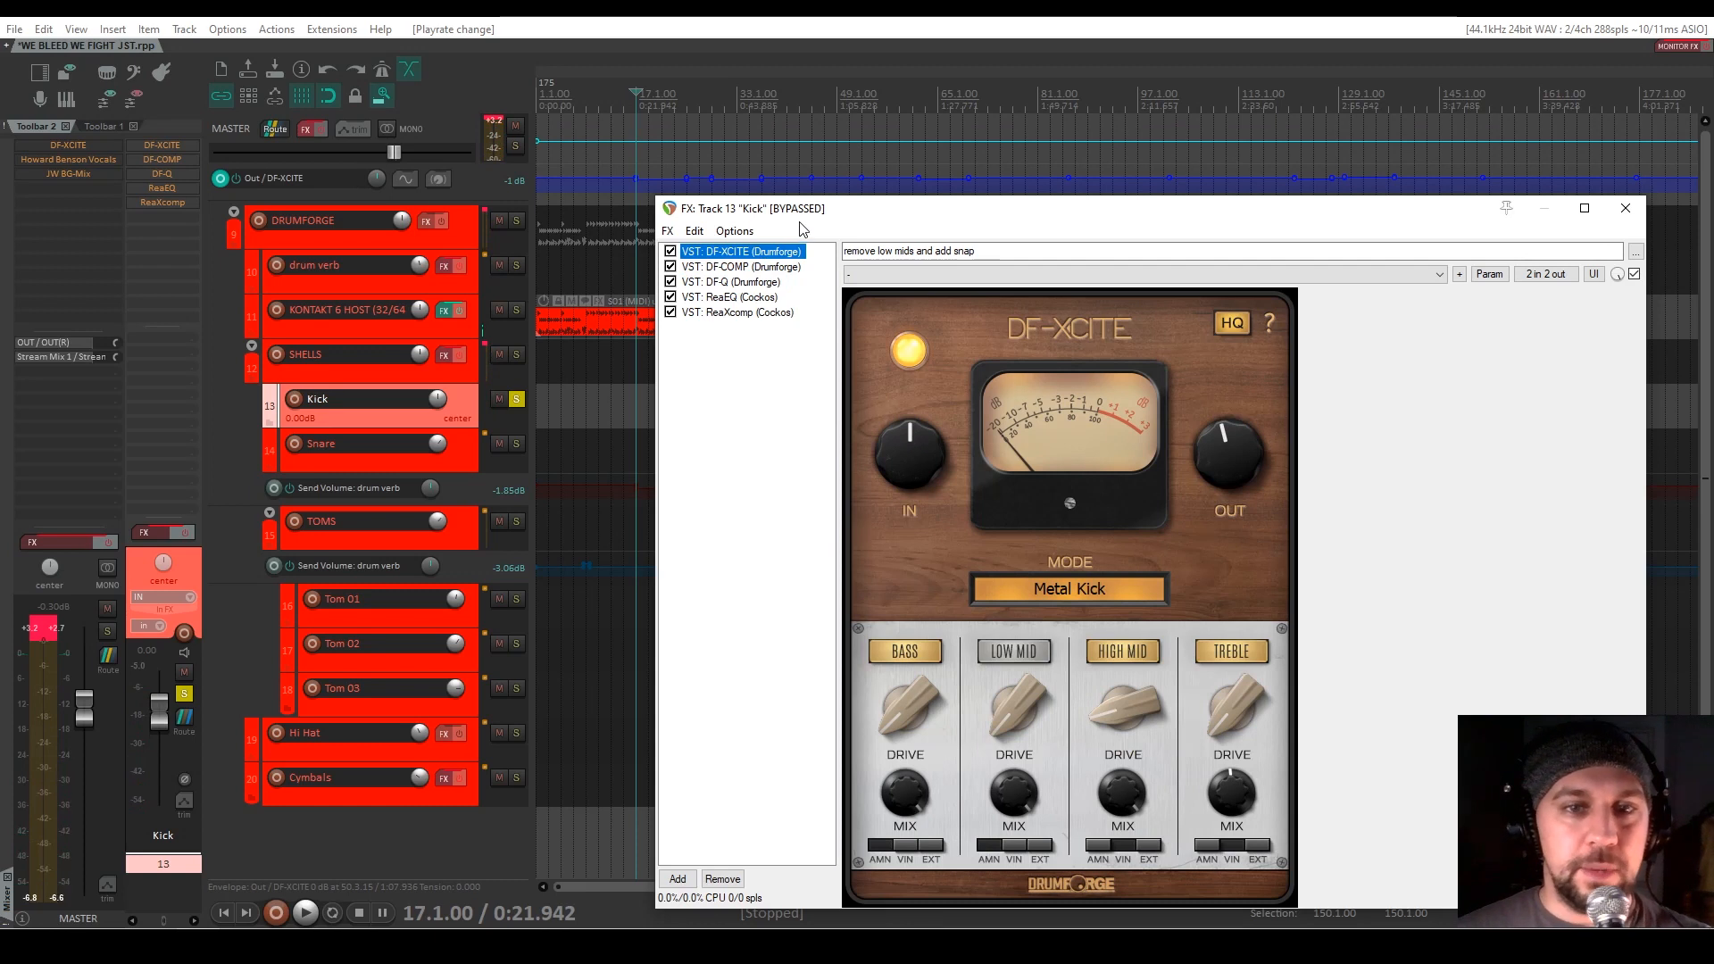
click(671, 253)
click(670, 298)
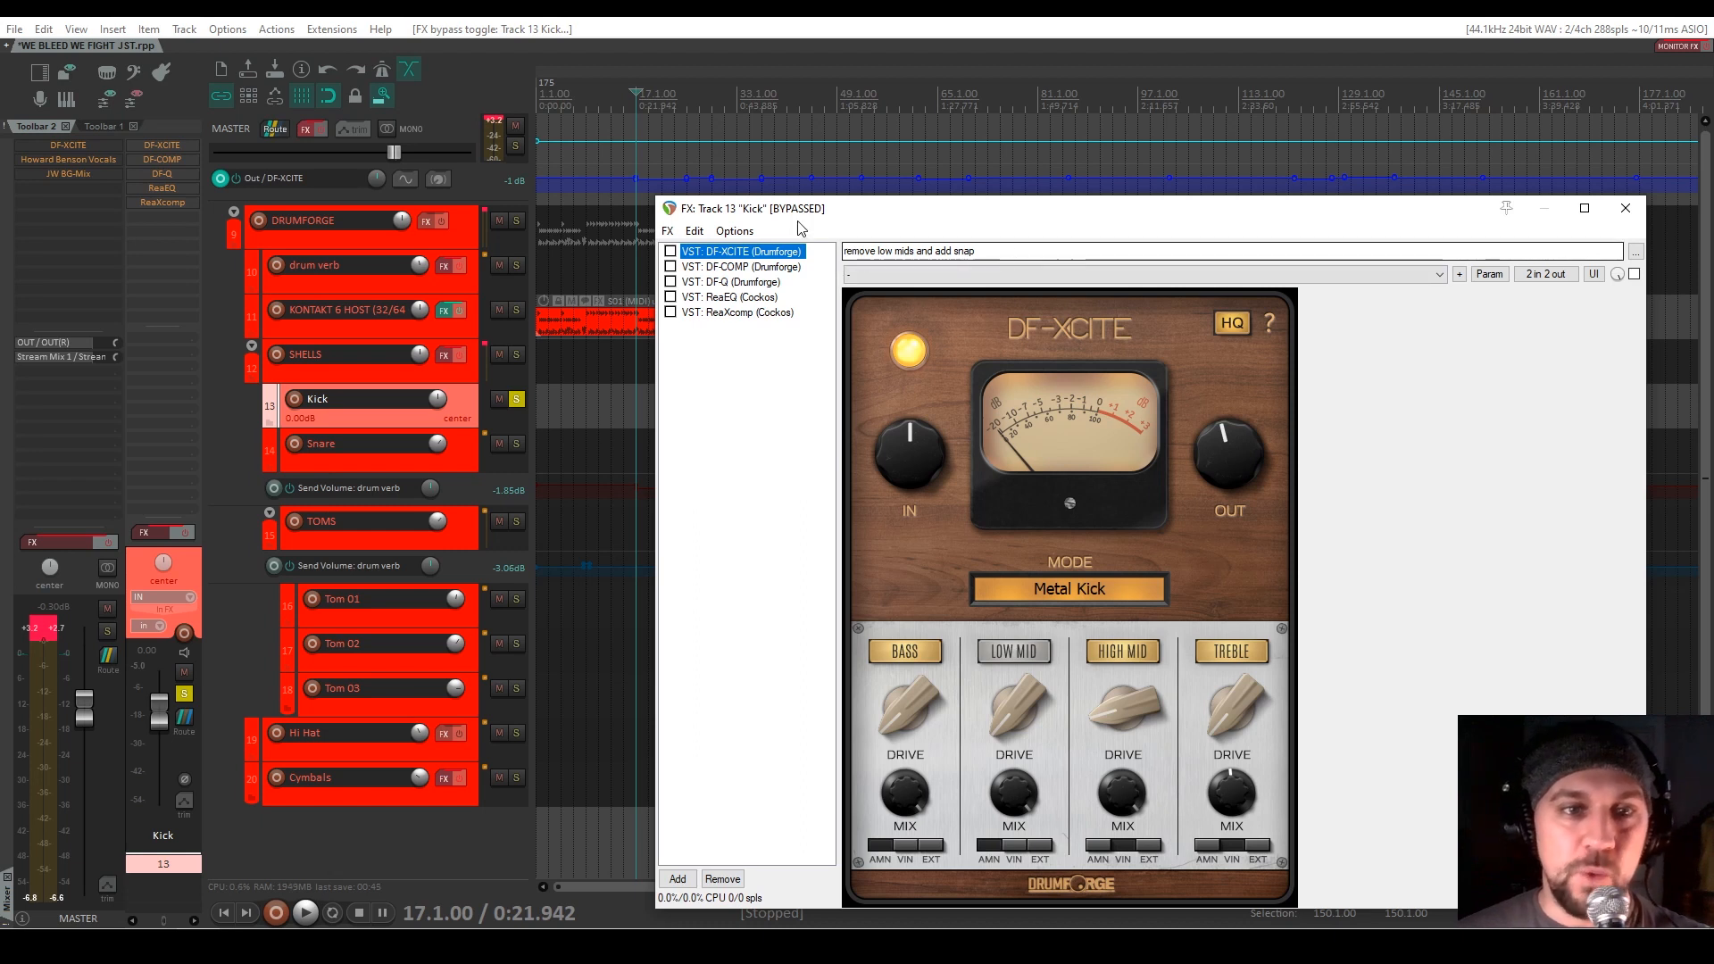
click(186, 533)
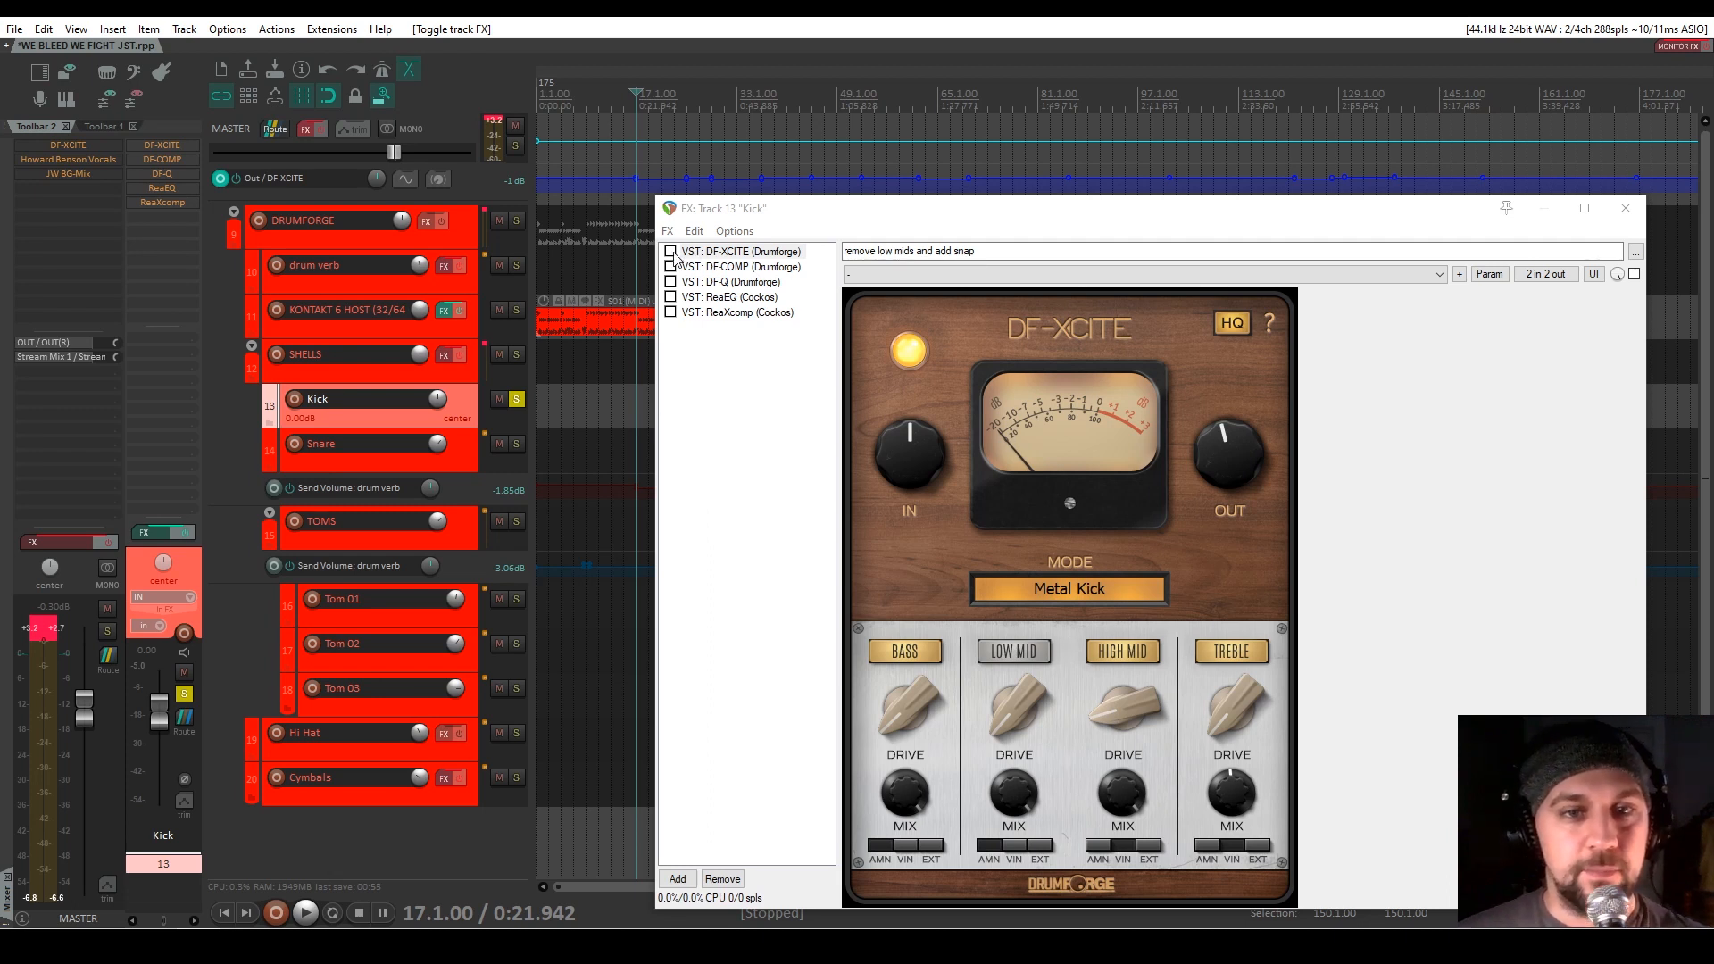
Enable DF-XCITE on the Kick during playback to compare it with the raw sound
key(space)
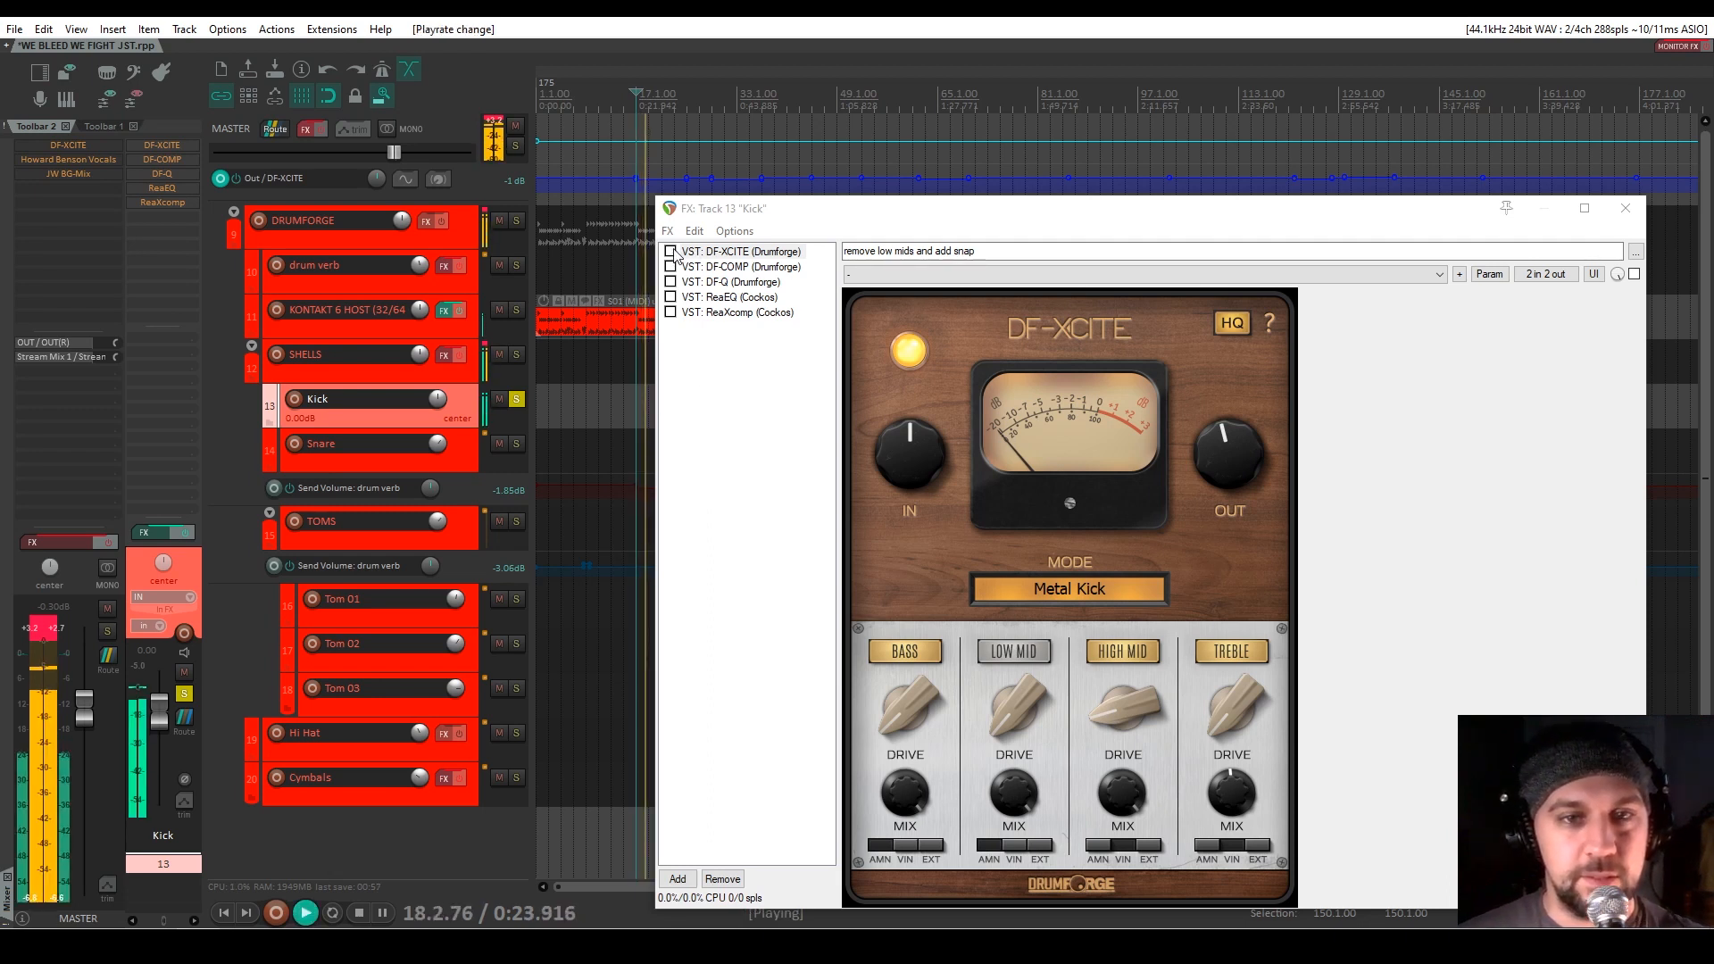
click(672, 253)
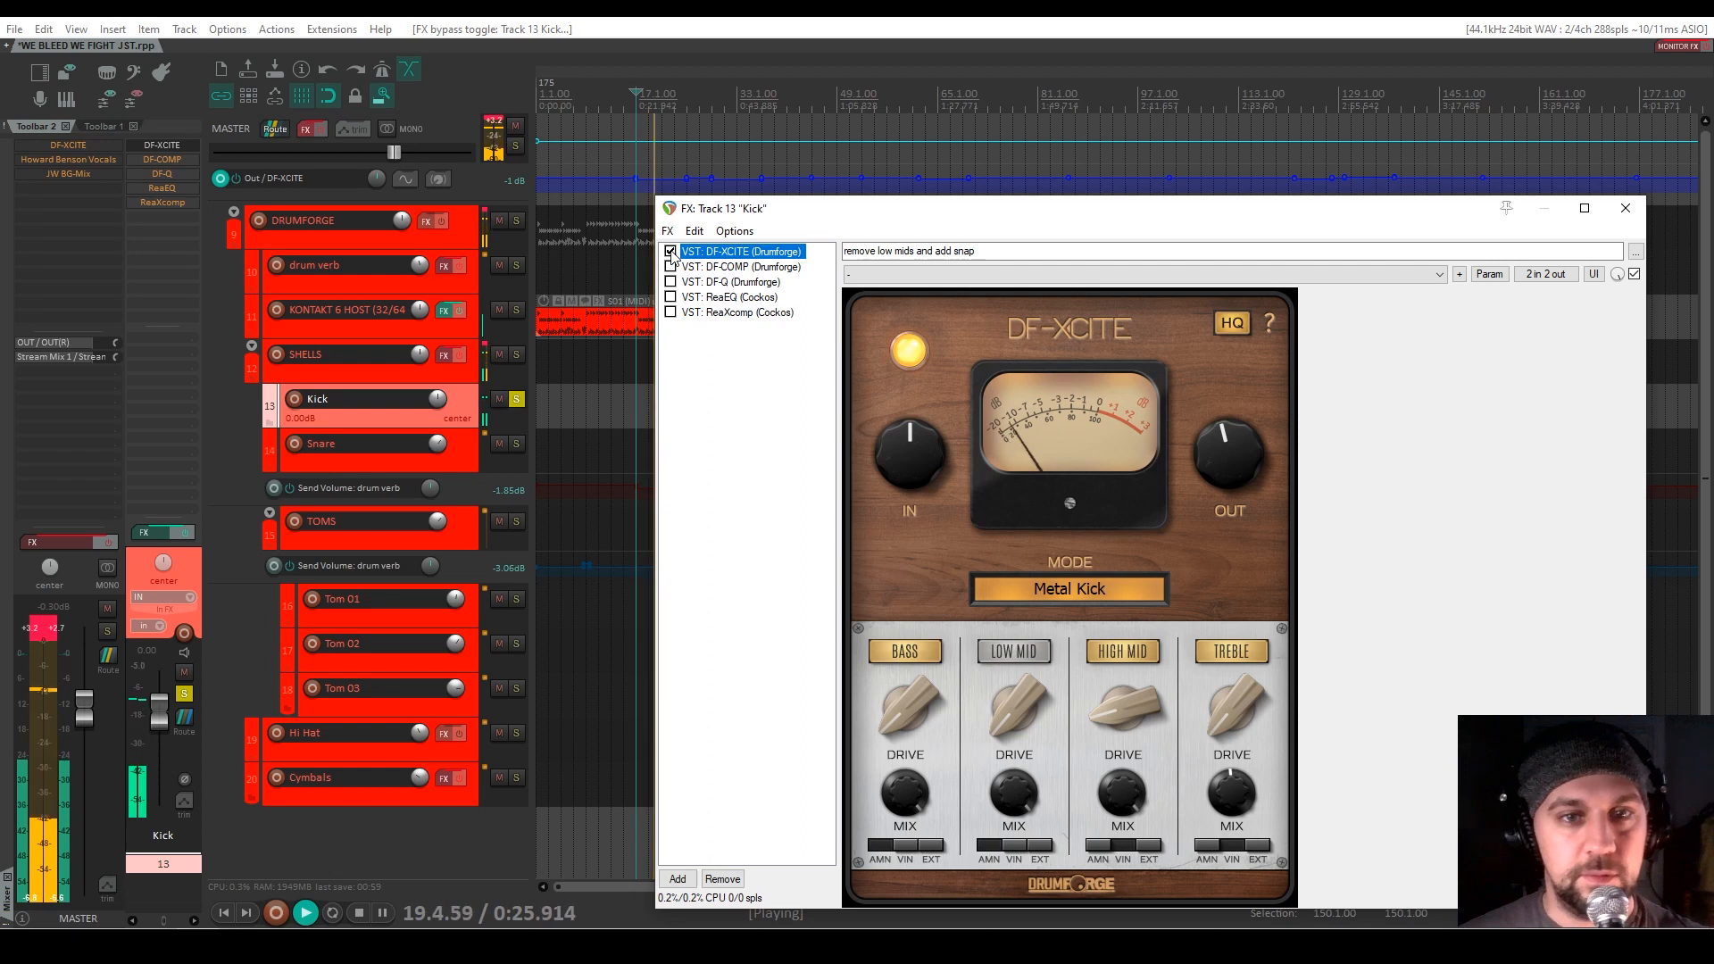
key(space)
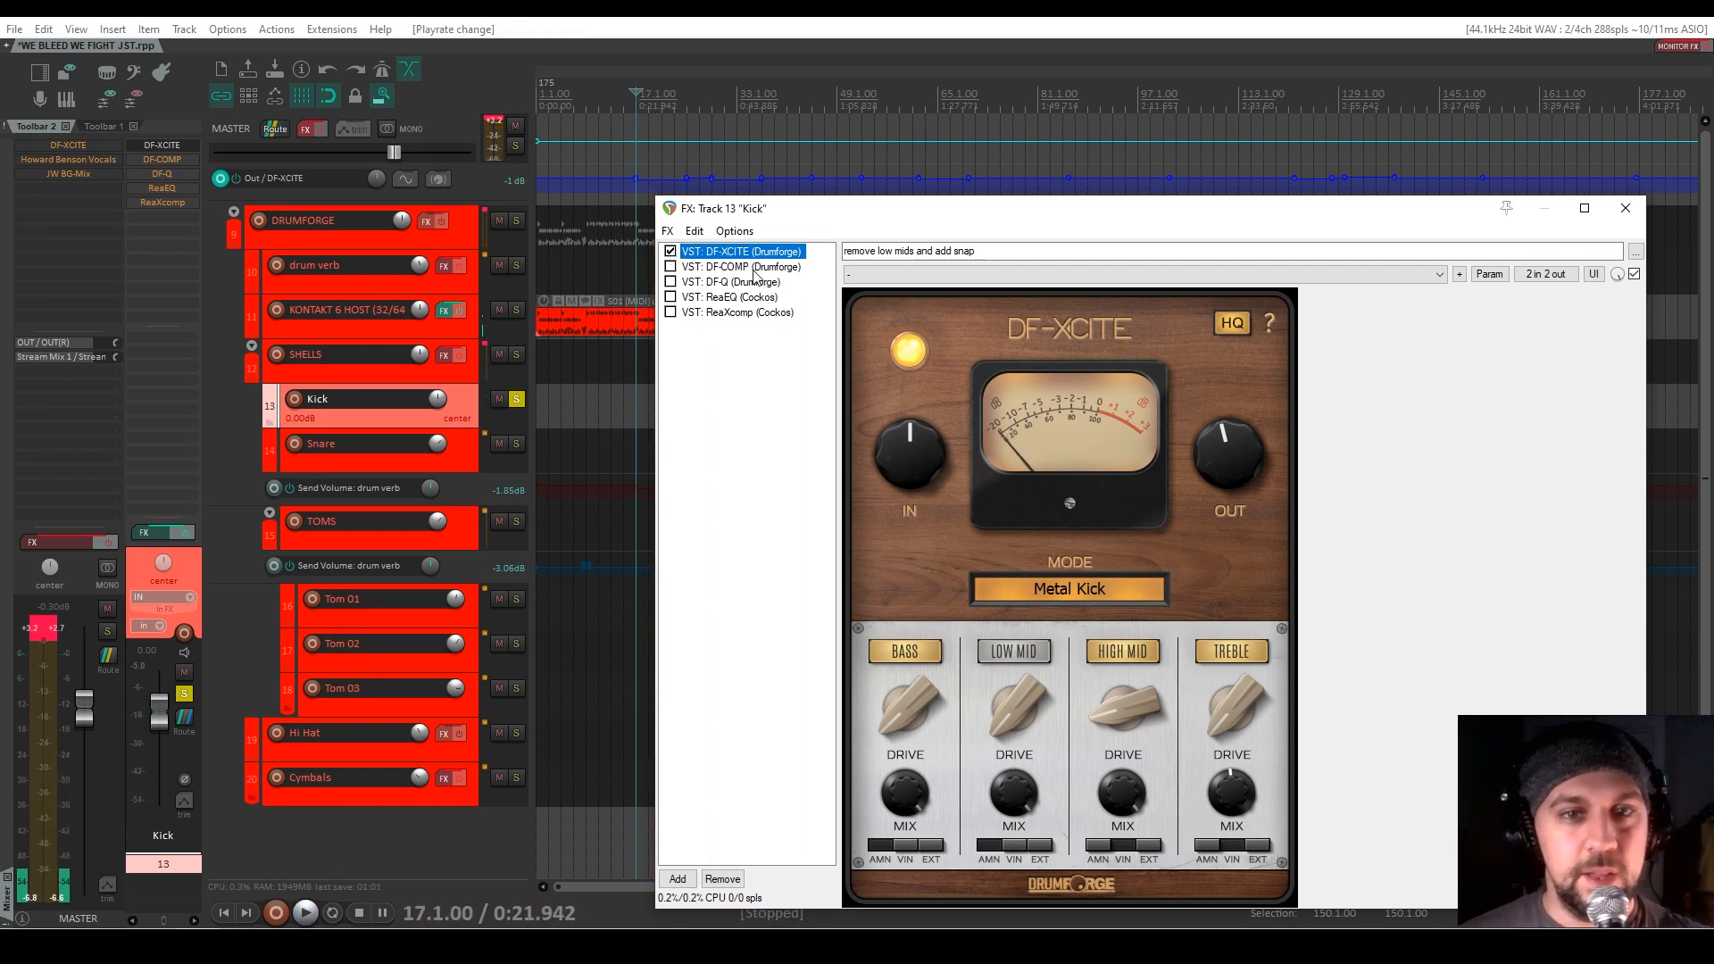
Show DF-COMP on the Kick, compare it on and off during playback, and leave it enabled
click(753, 268)
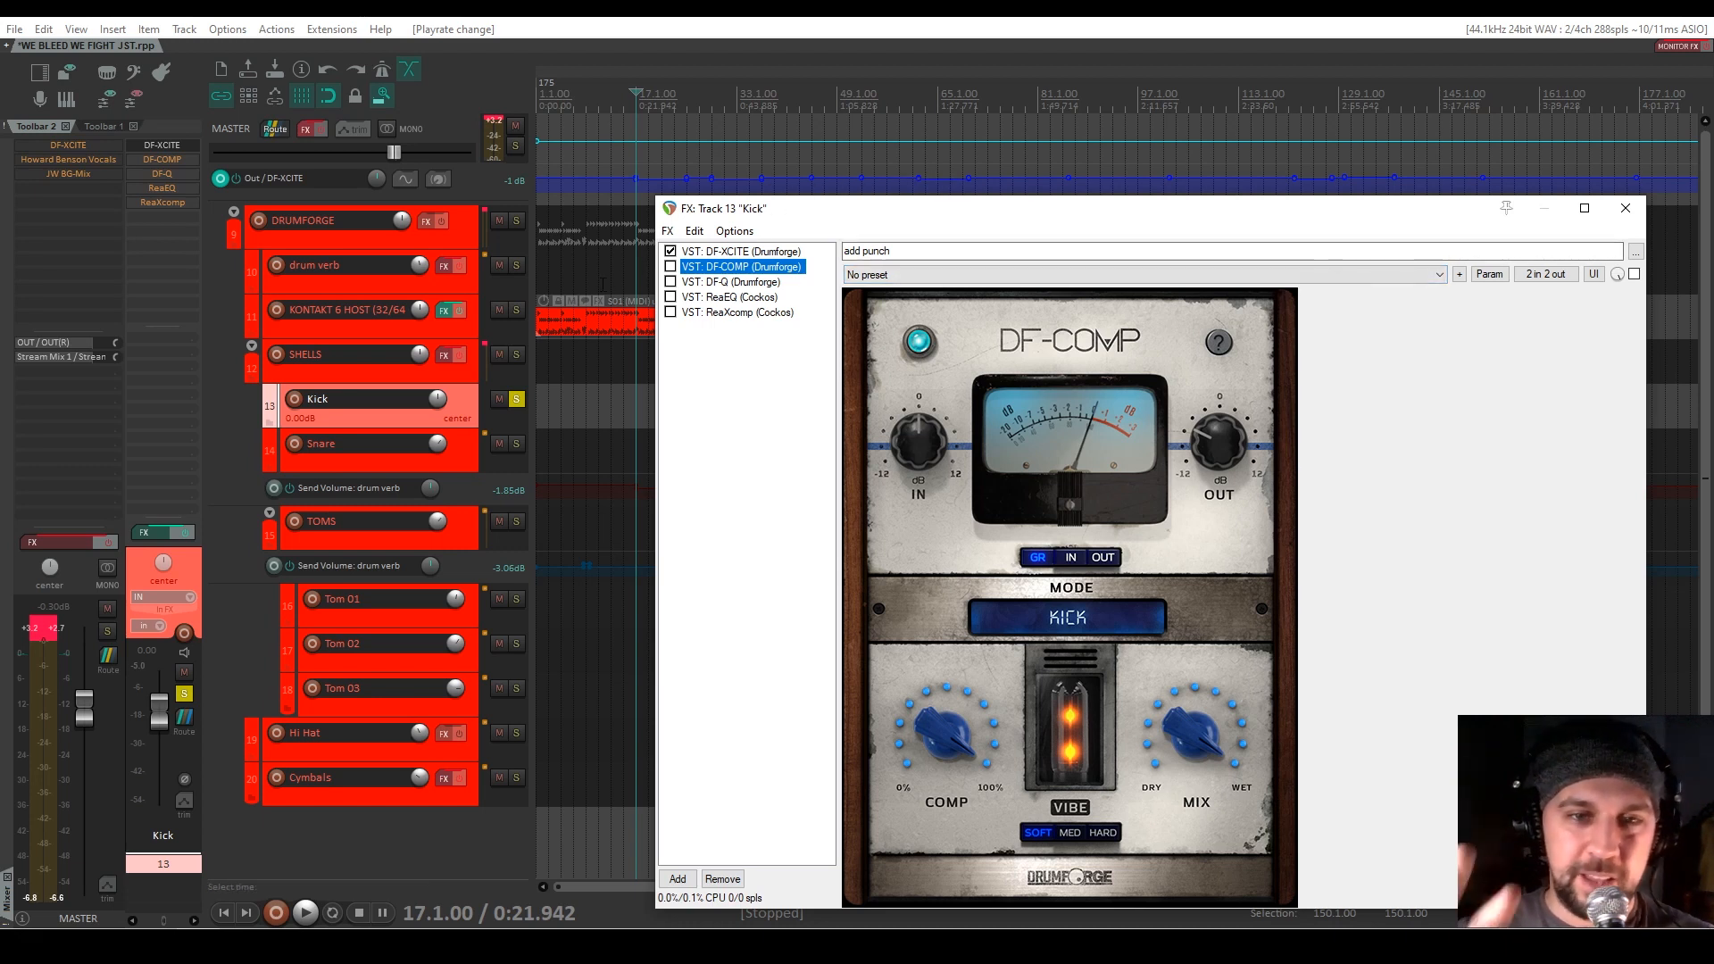
key(space)
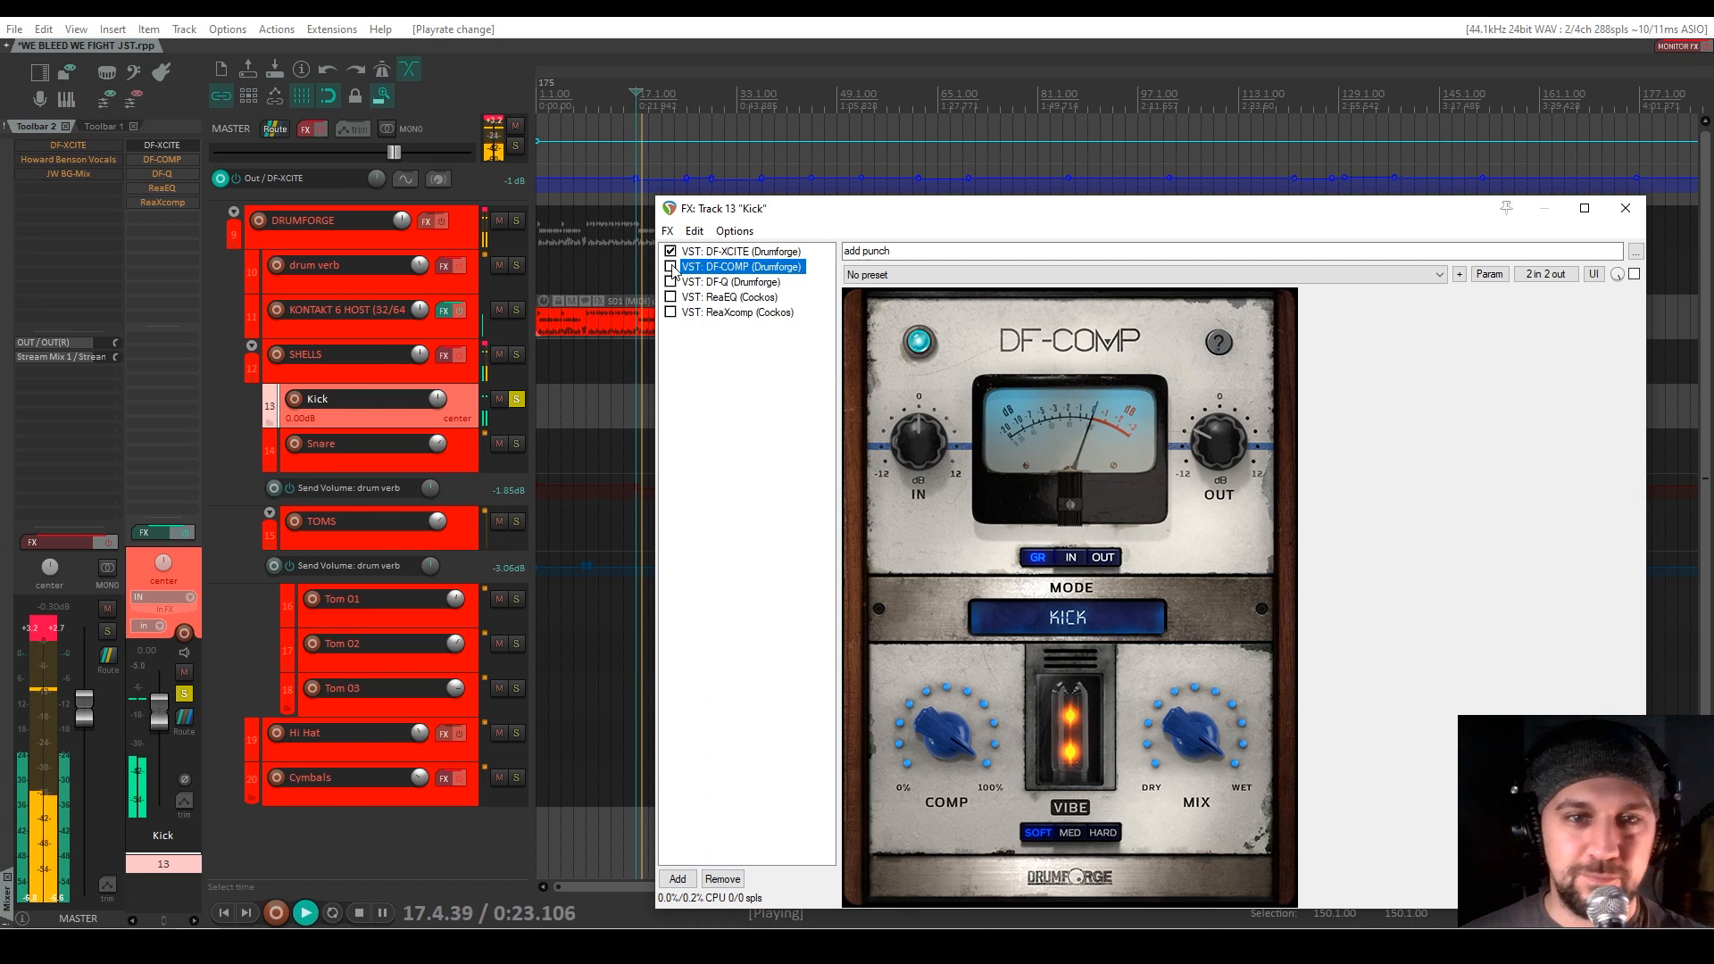
click(672, 267)
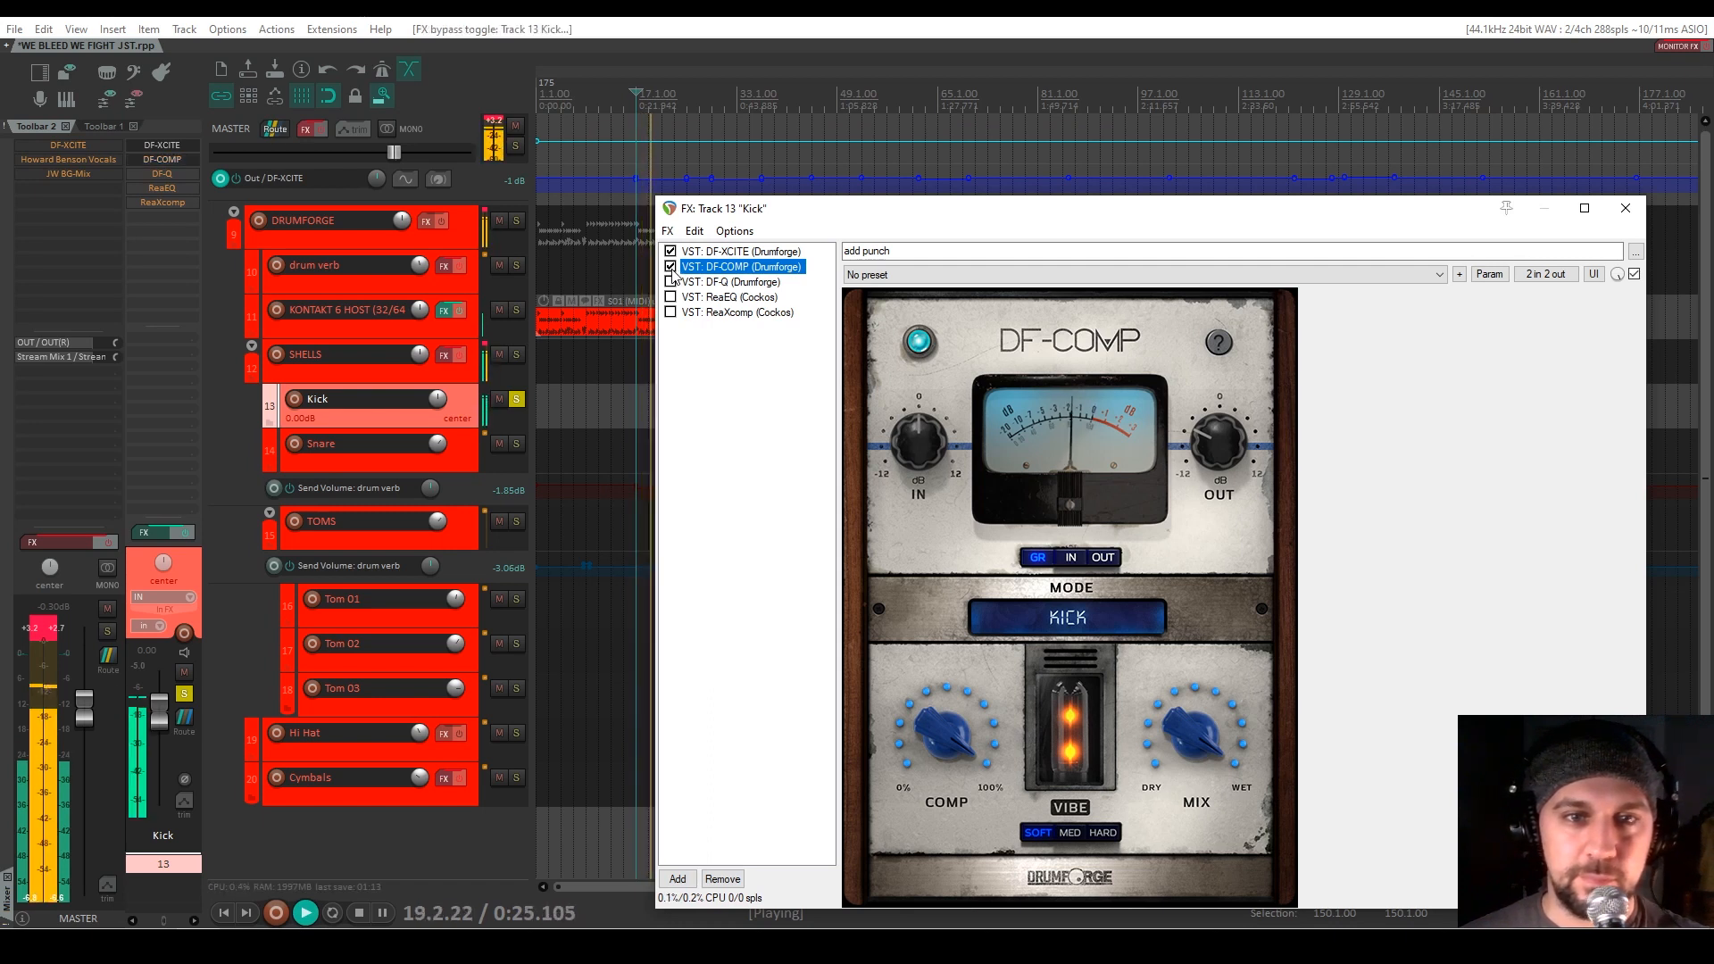
click(671, 267)
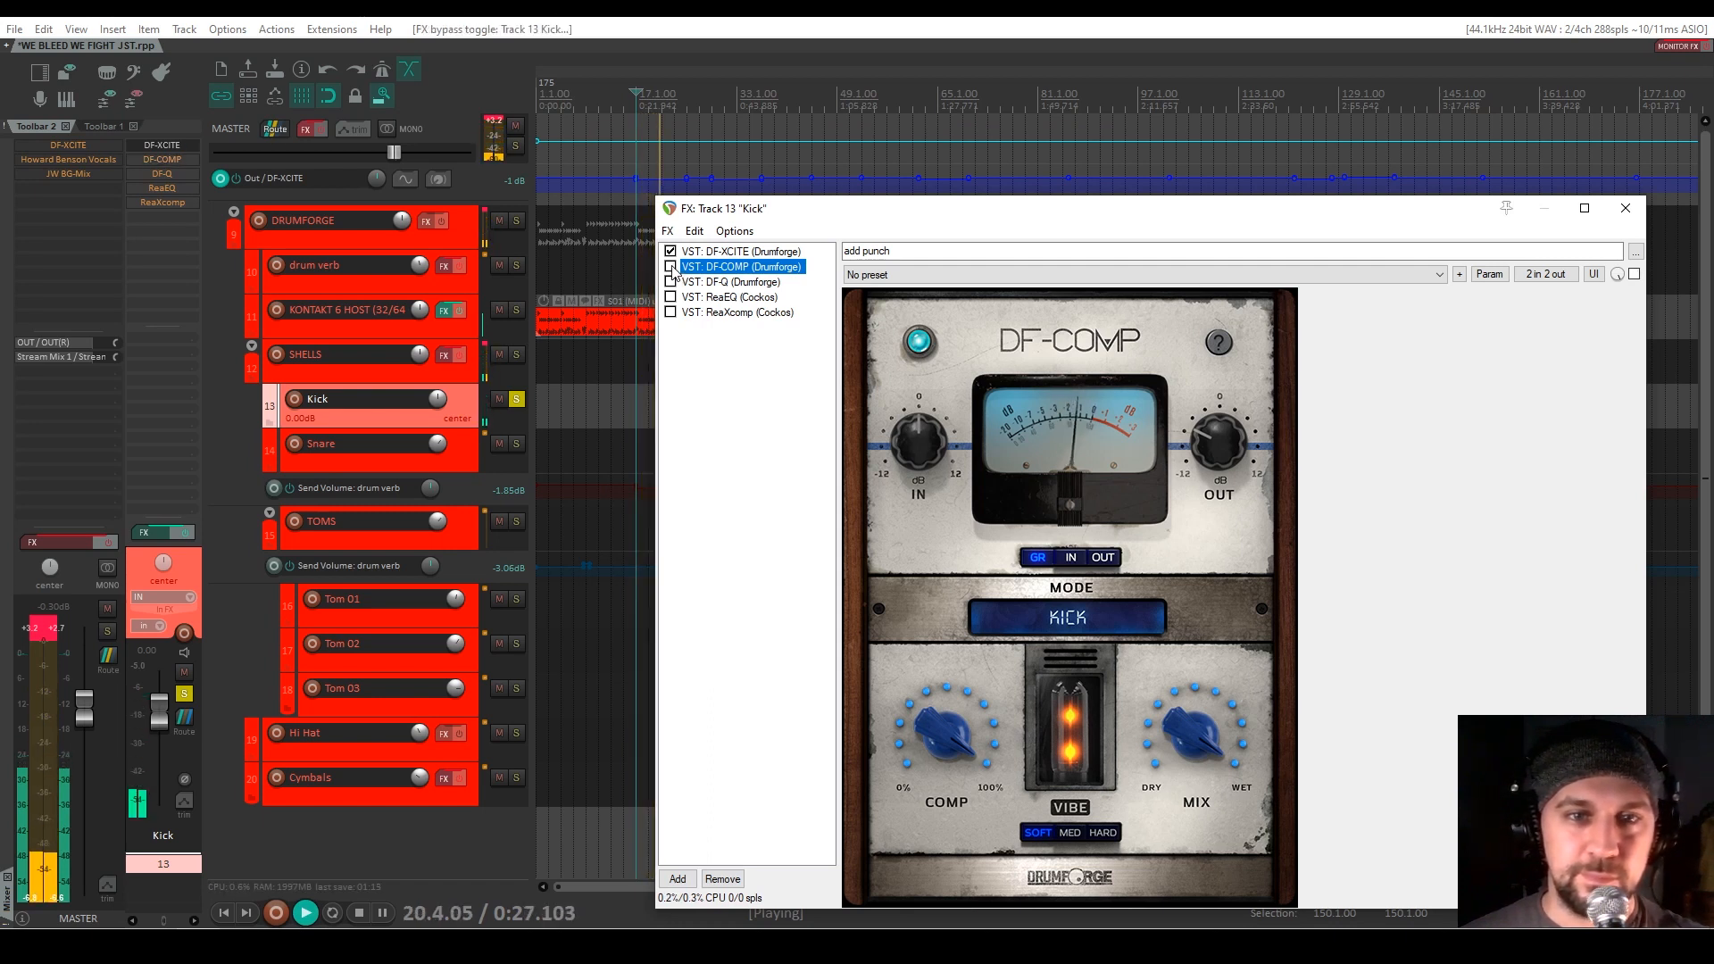
click(671, 267)
key(space)
Show DF-Q on the Kick, toggle it during playback to hear the difference, and leave it enabled
click(705, 282)
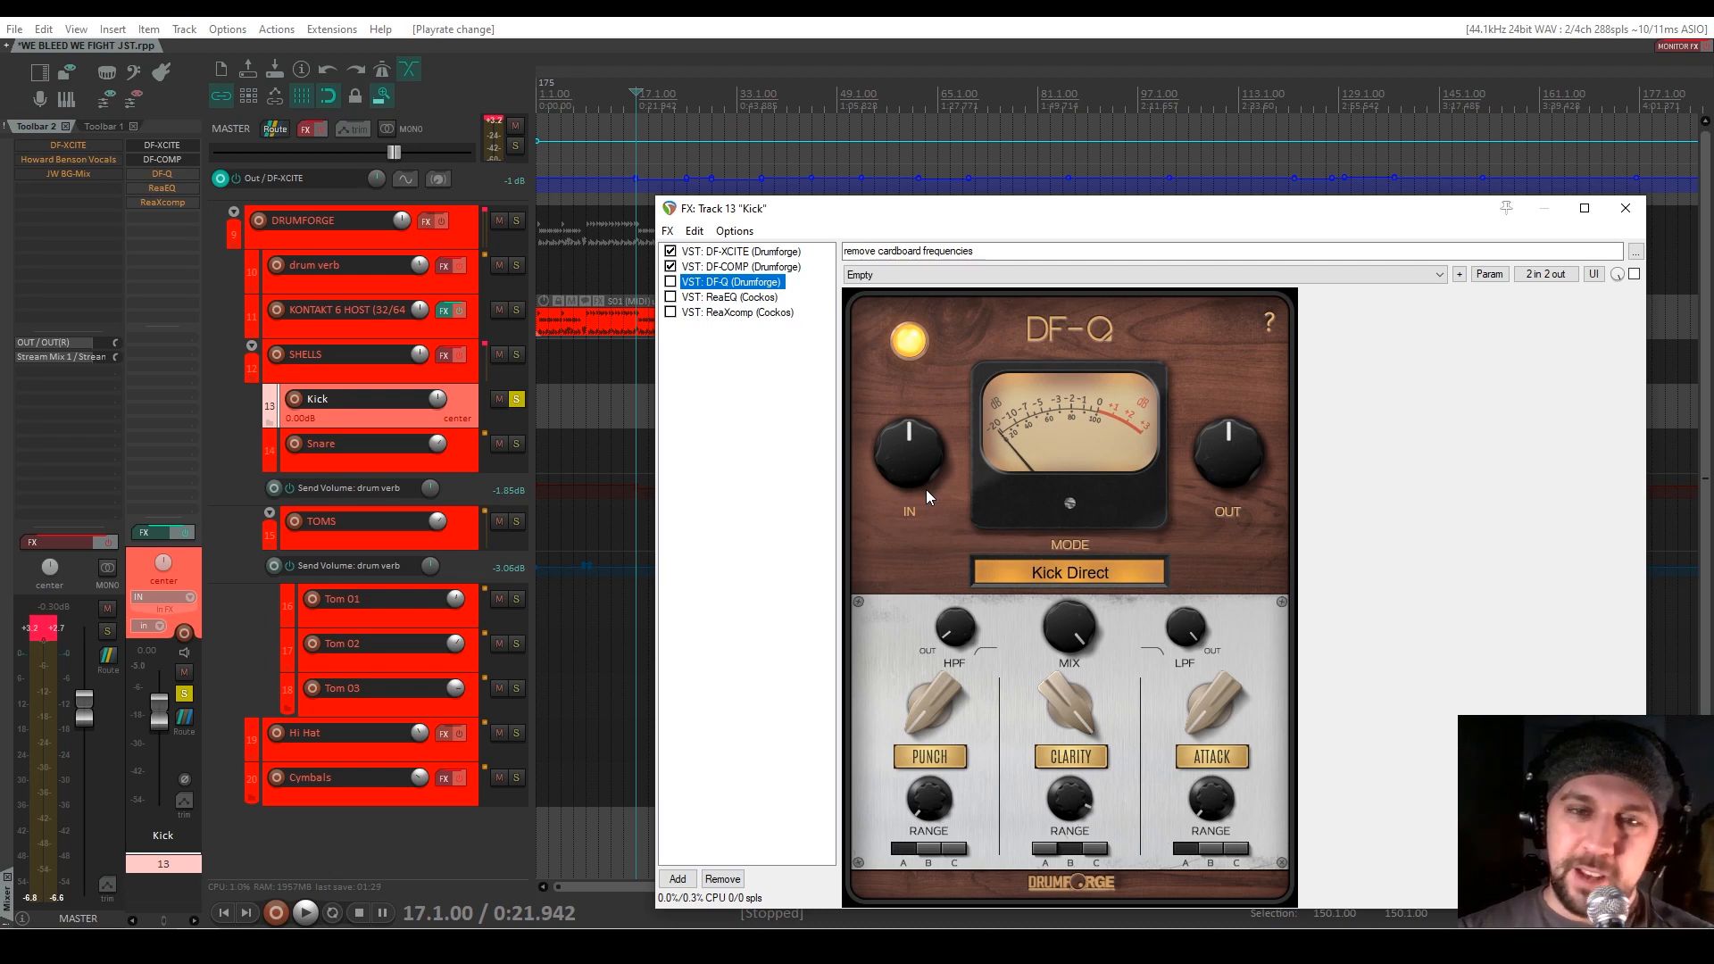
key(space)
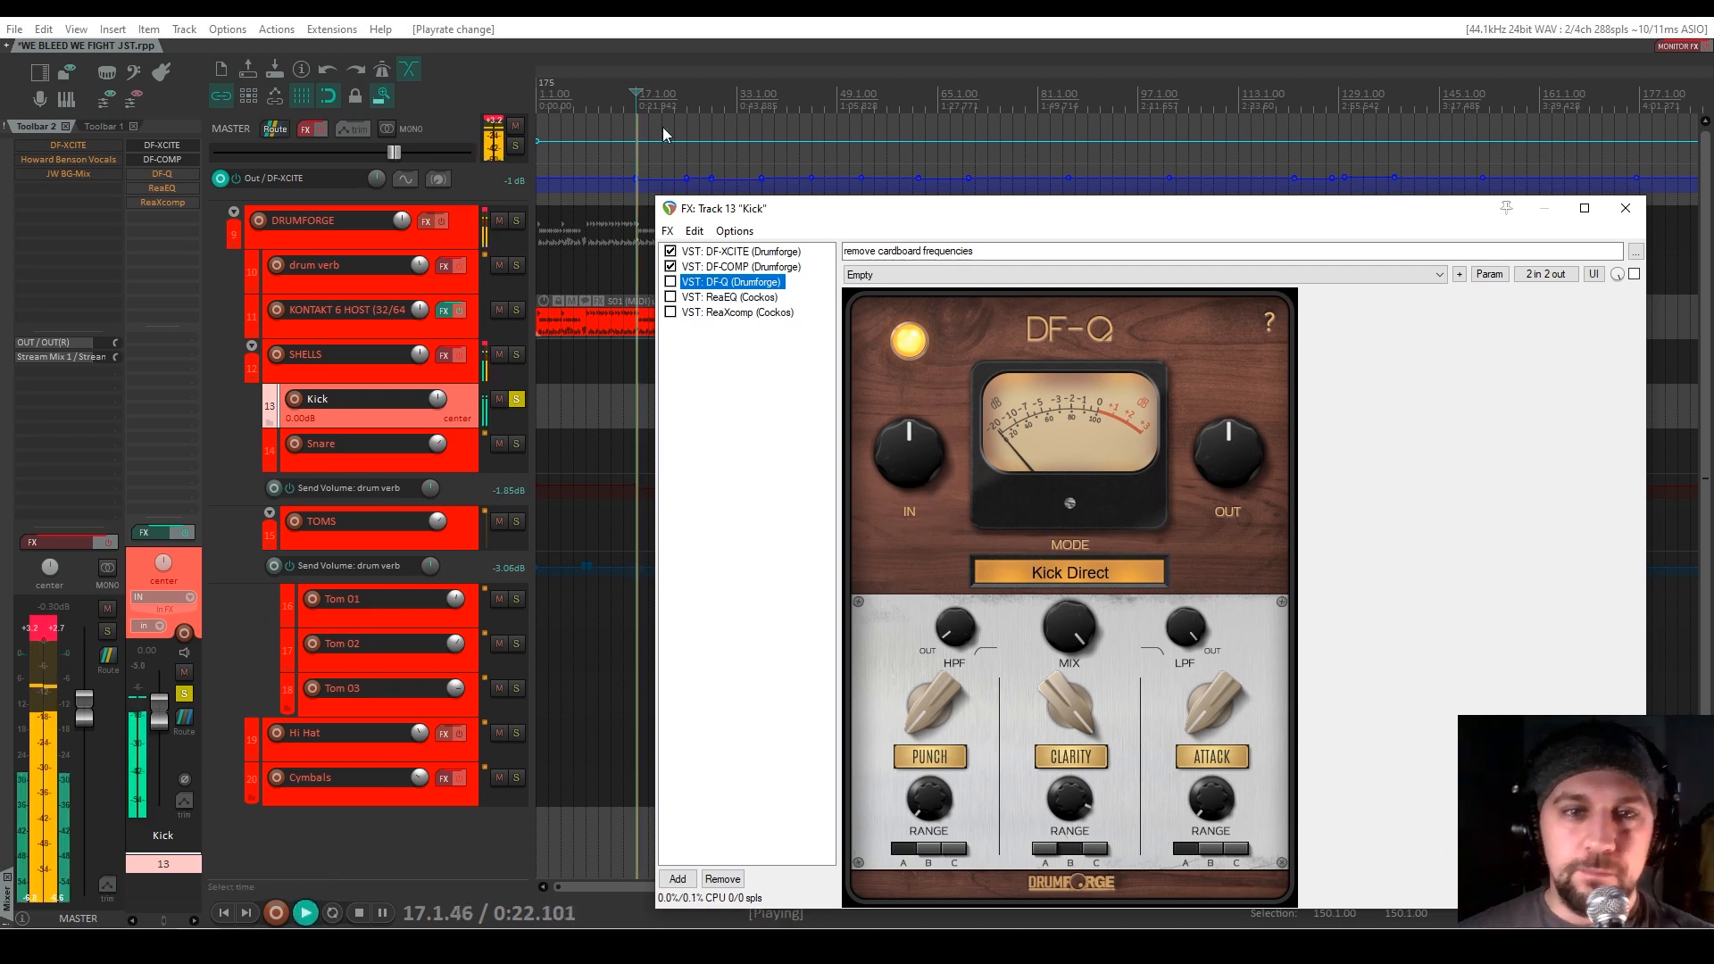
click(670, 282)
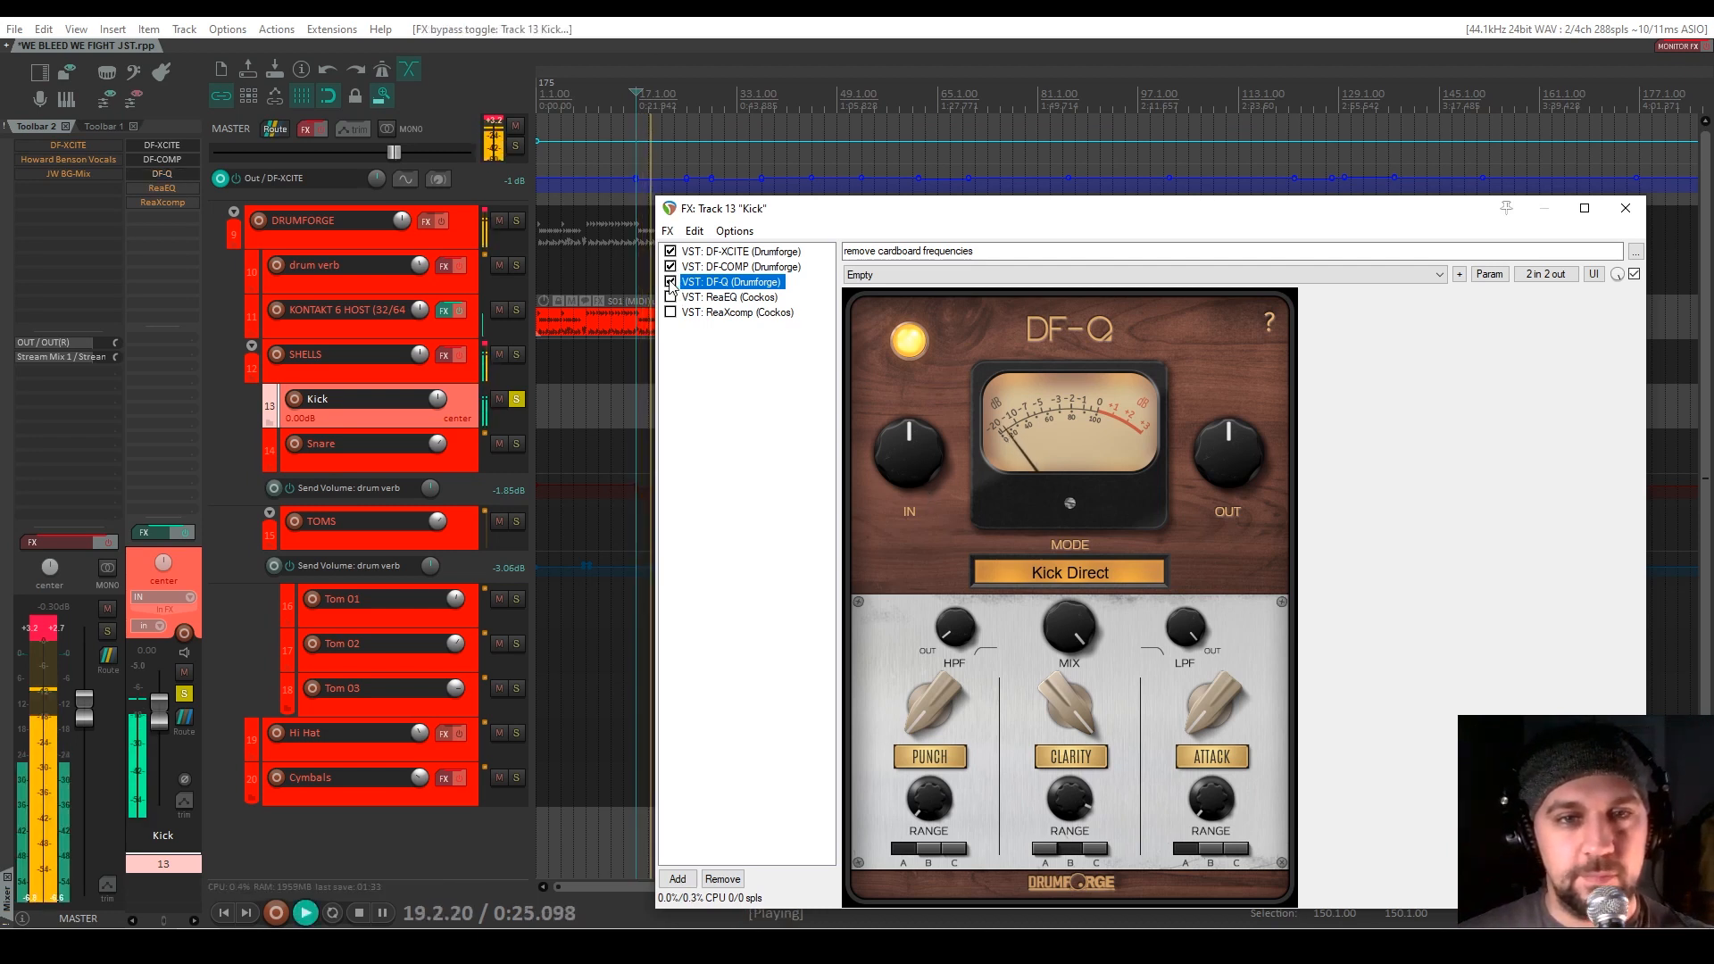
click(670, 282)
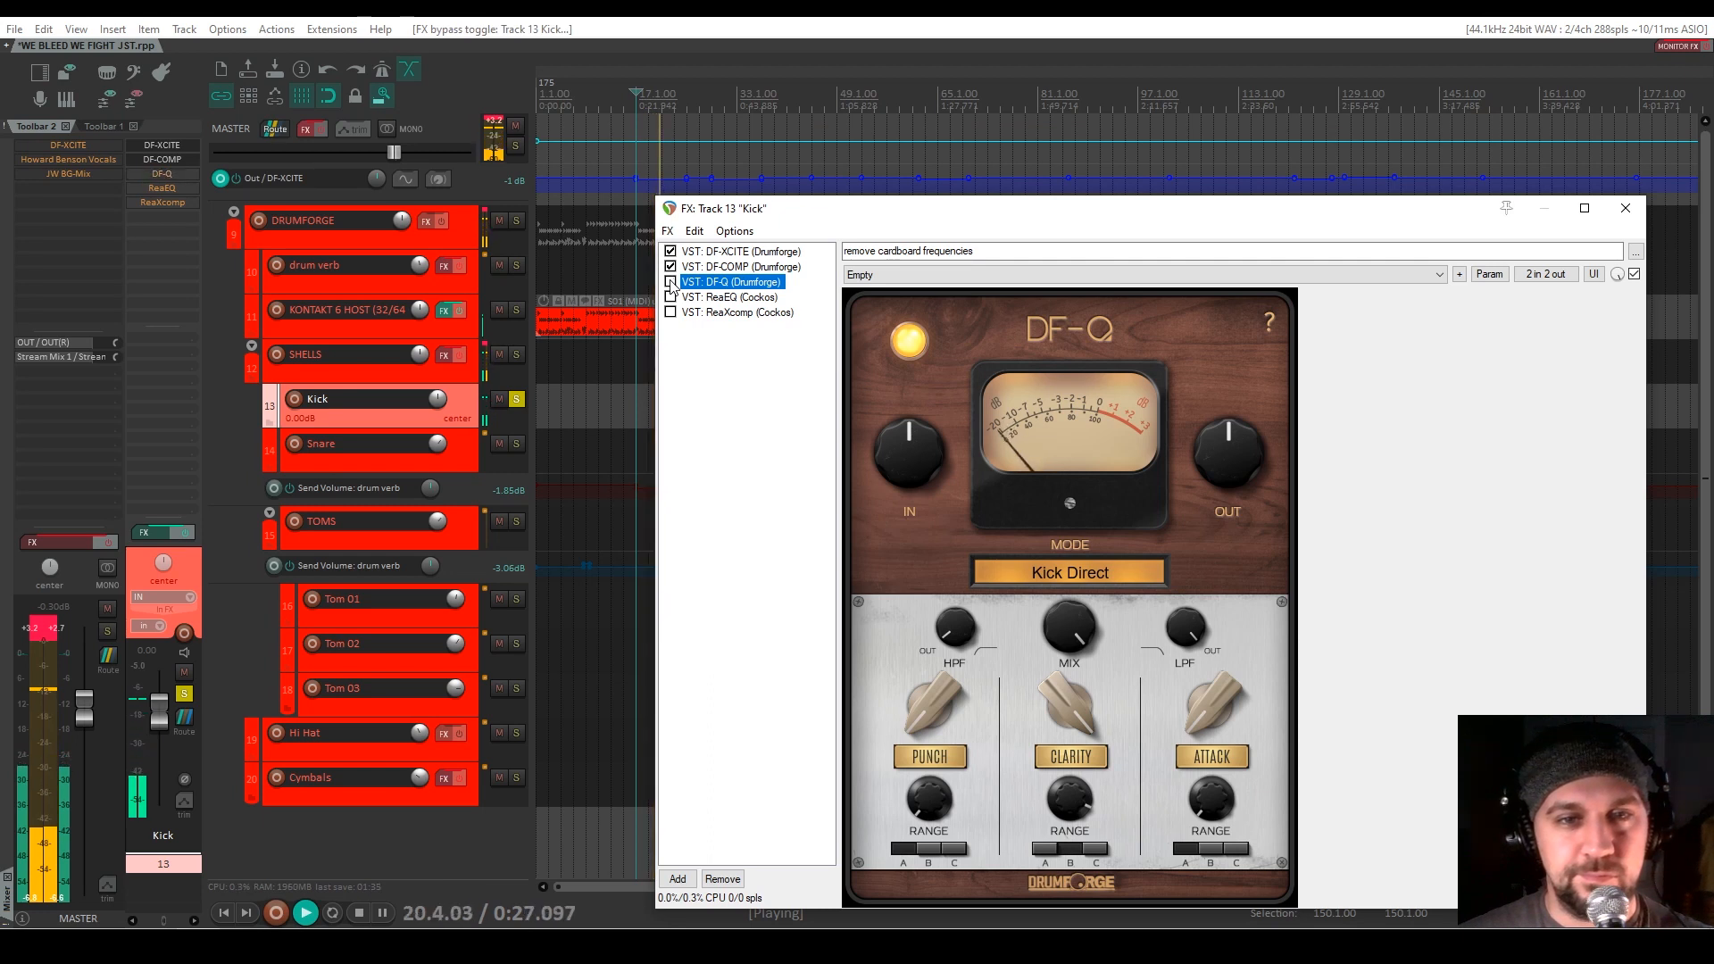
click(671, 282)
key(space)
Show ReaEQ in the Kick's FX chain and enable it
click(730, 298)
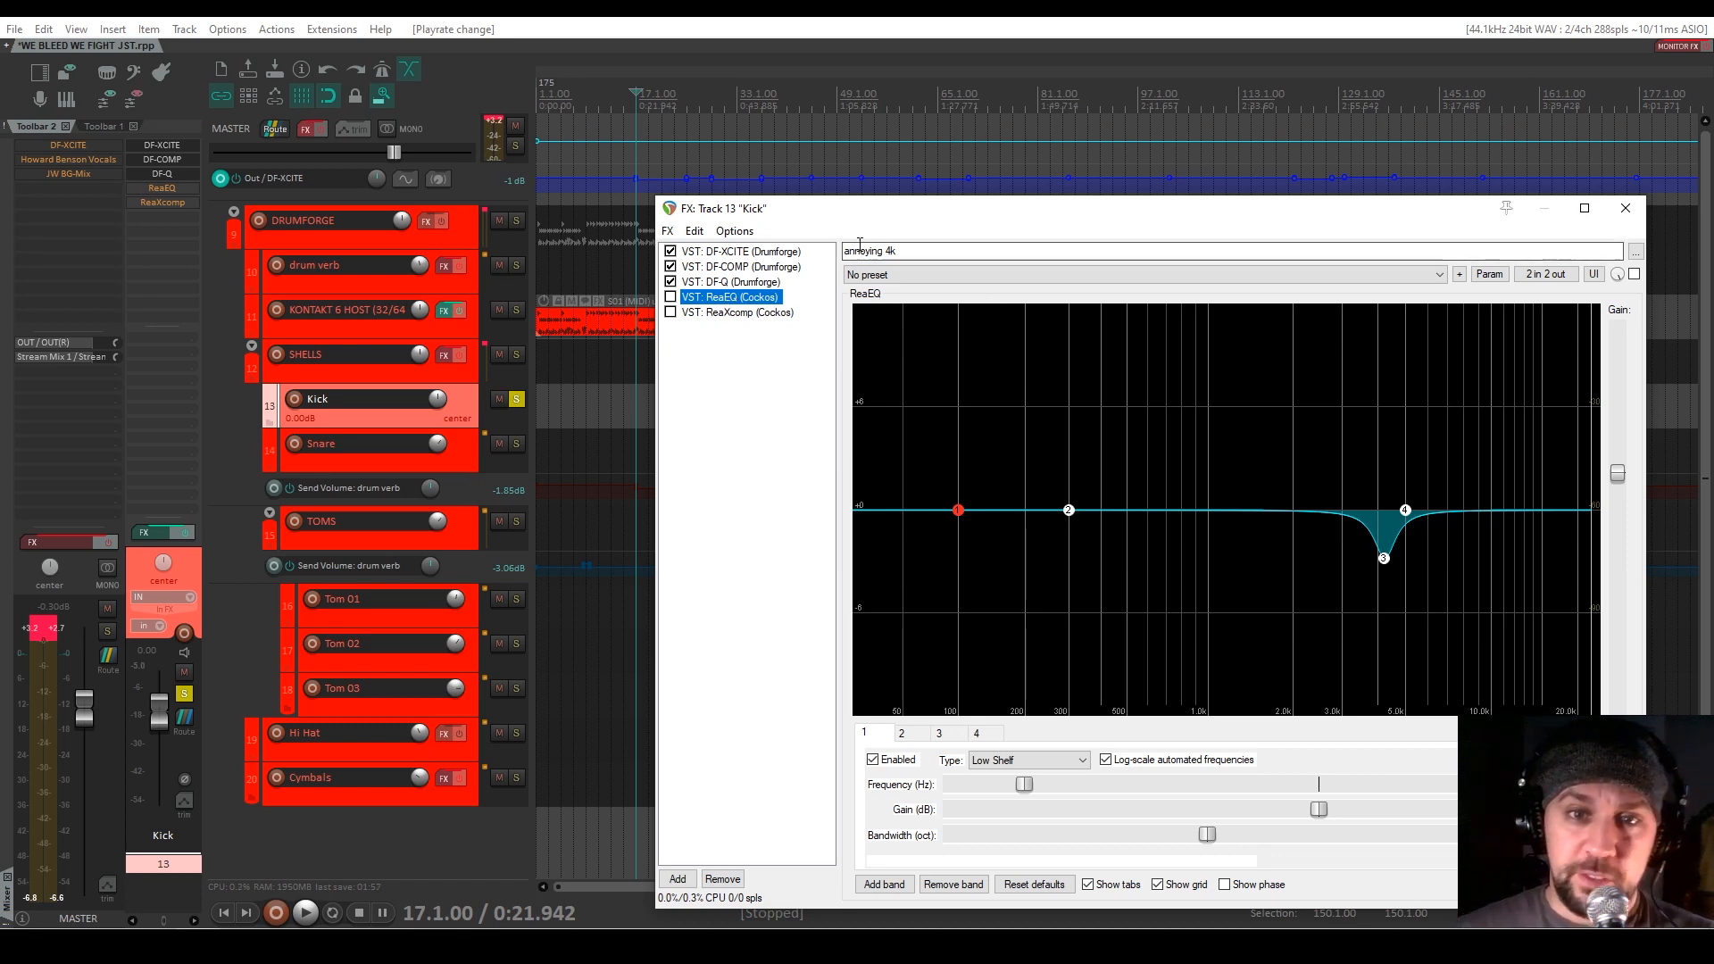
click(671, 299)
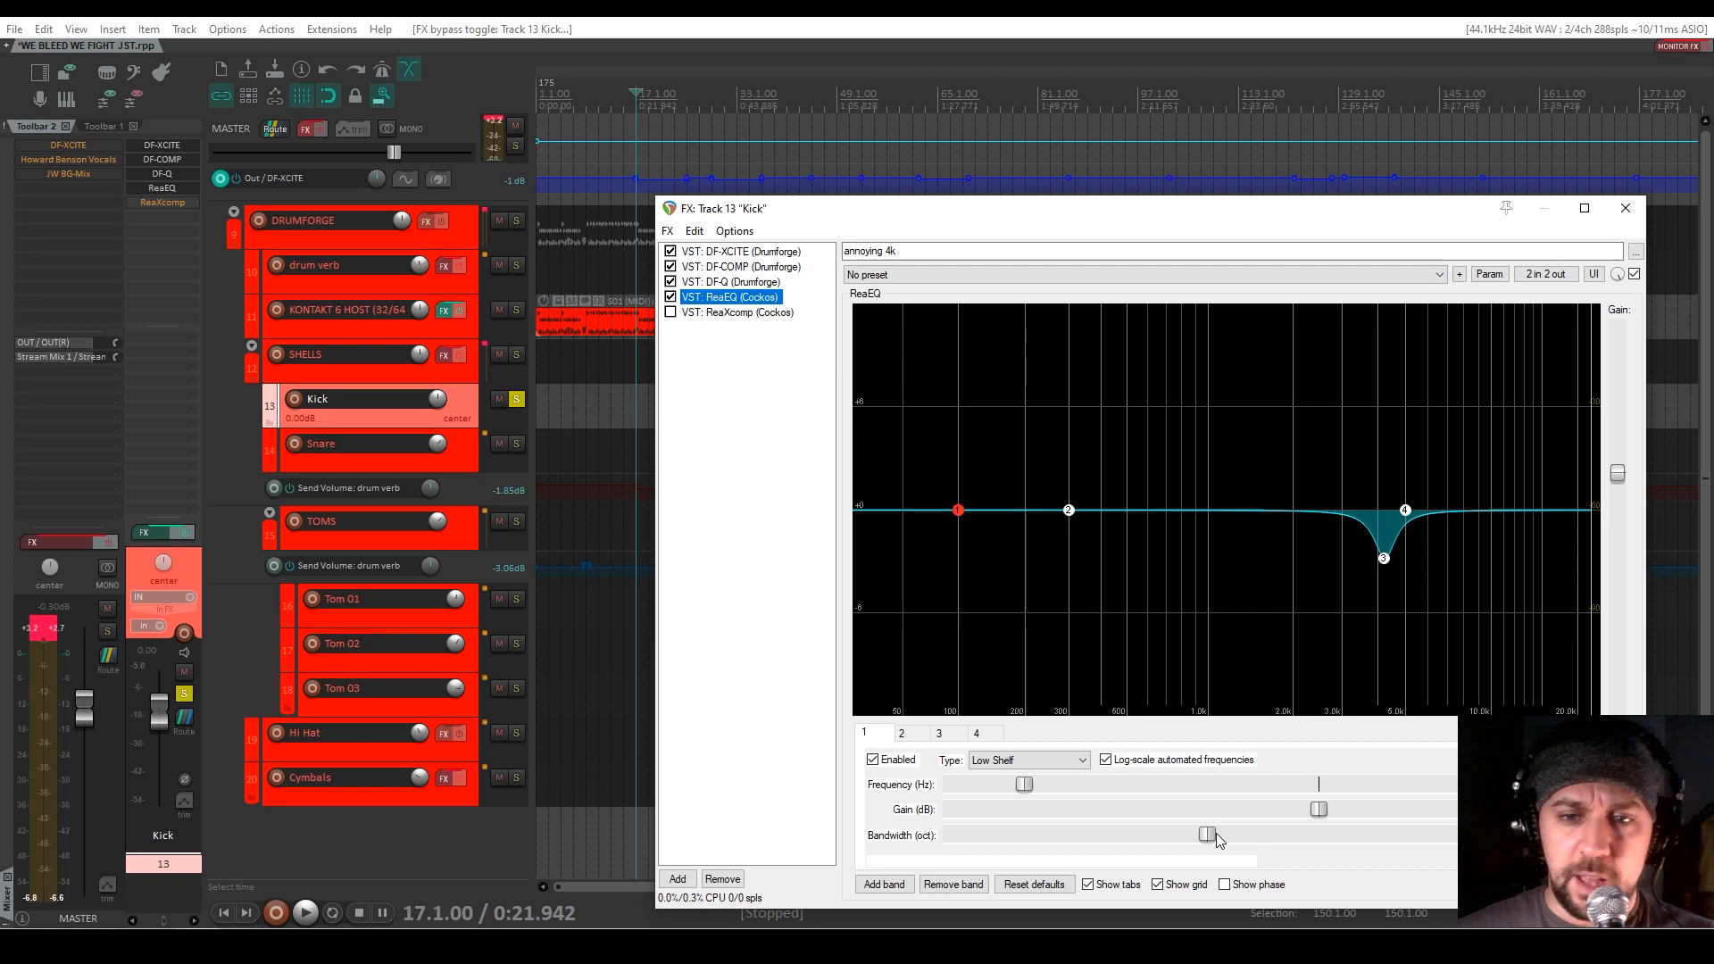
Boost the gain of ReaEQ's band 3 during playback to exaggerate the annoying 4k frequency, and undo the boost
click(1382, 559)
key(space)
drag(1310, 808, 1443, 806)
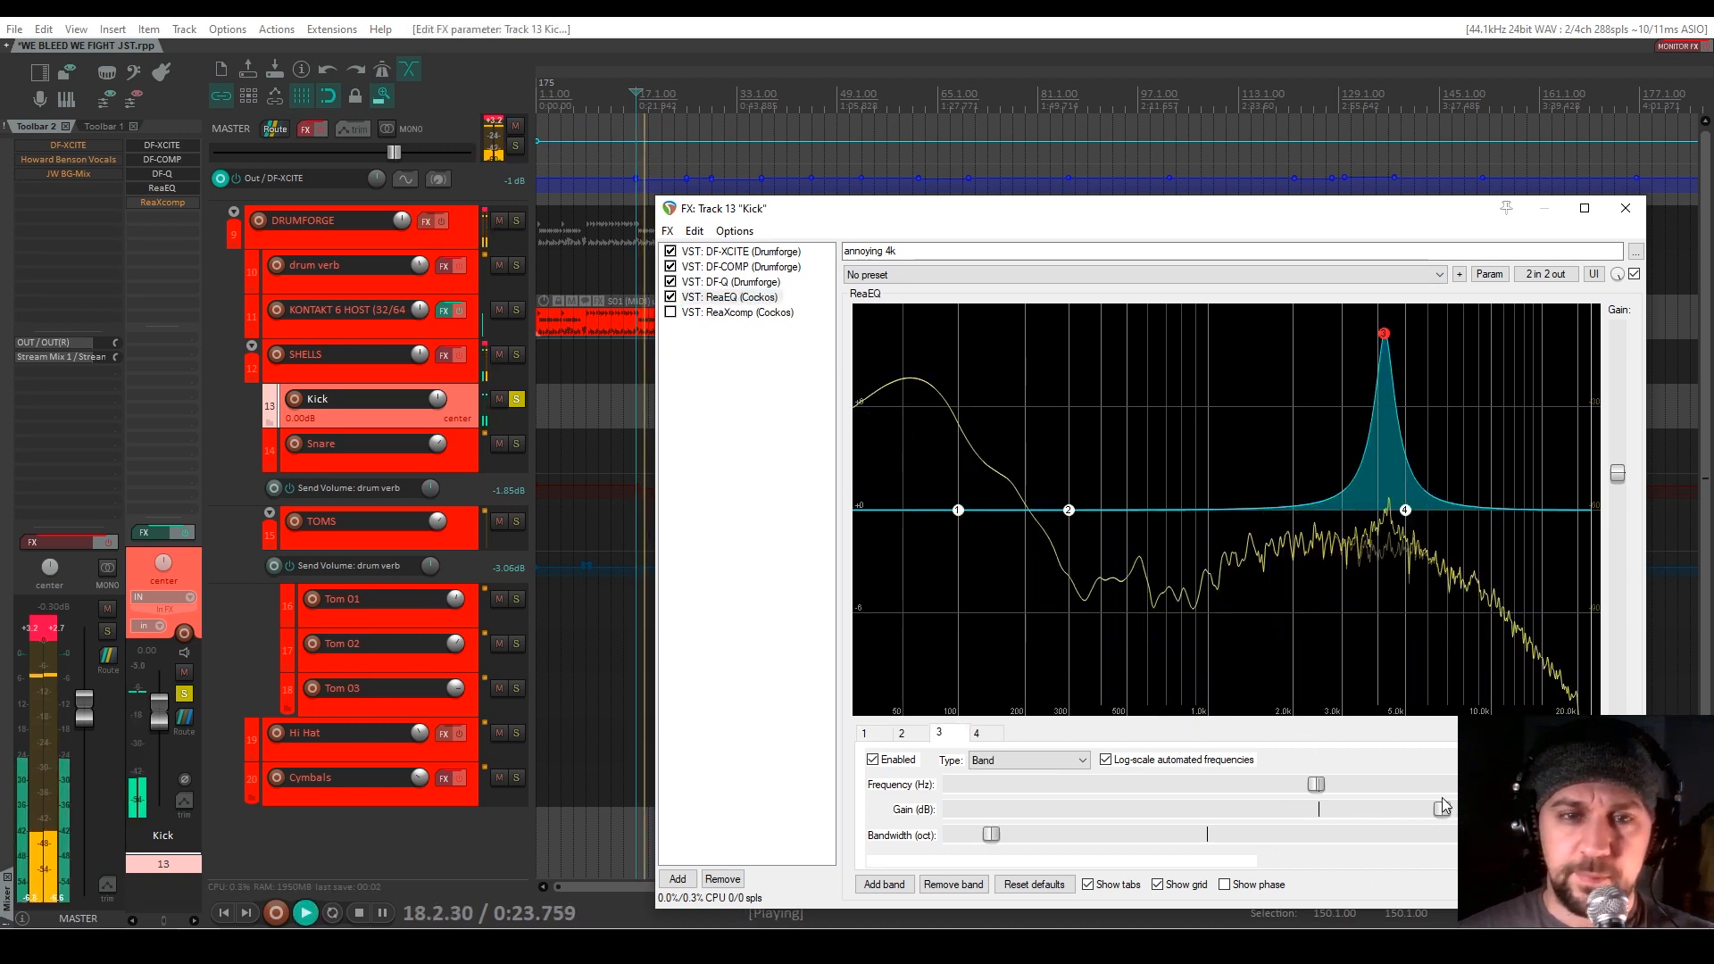
key(ctrl+z)
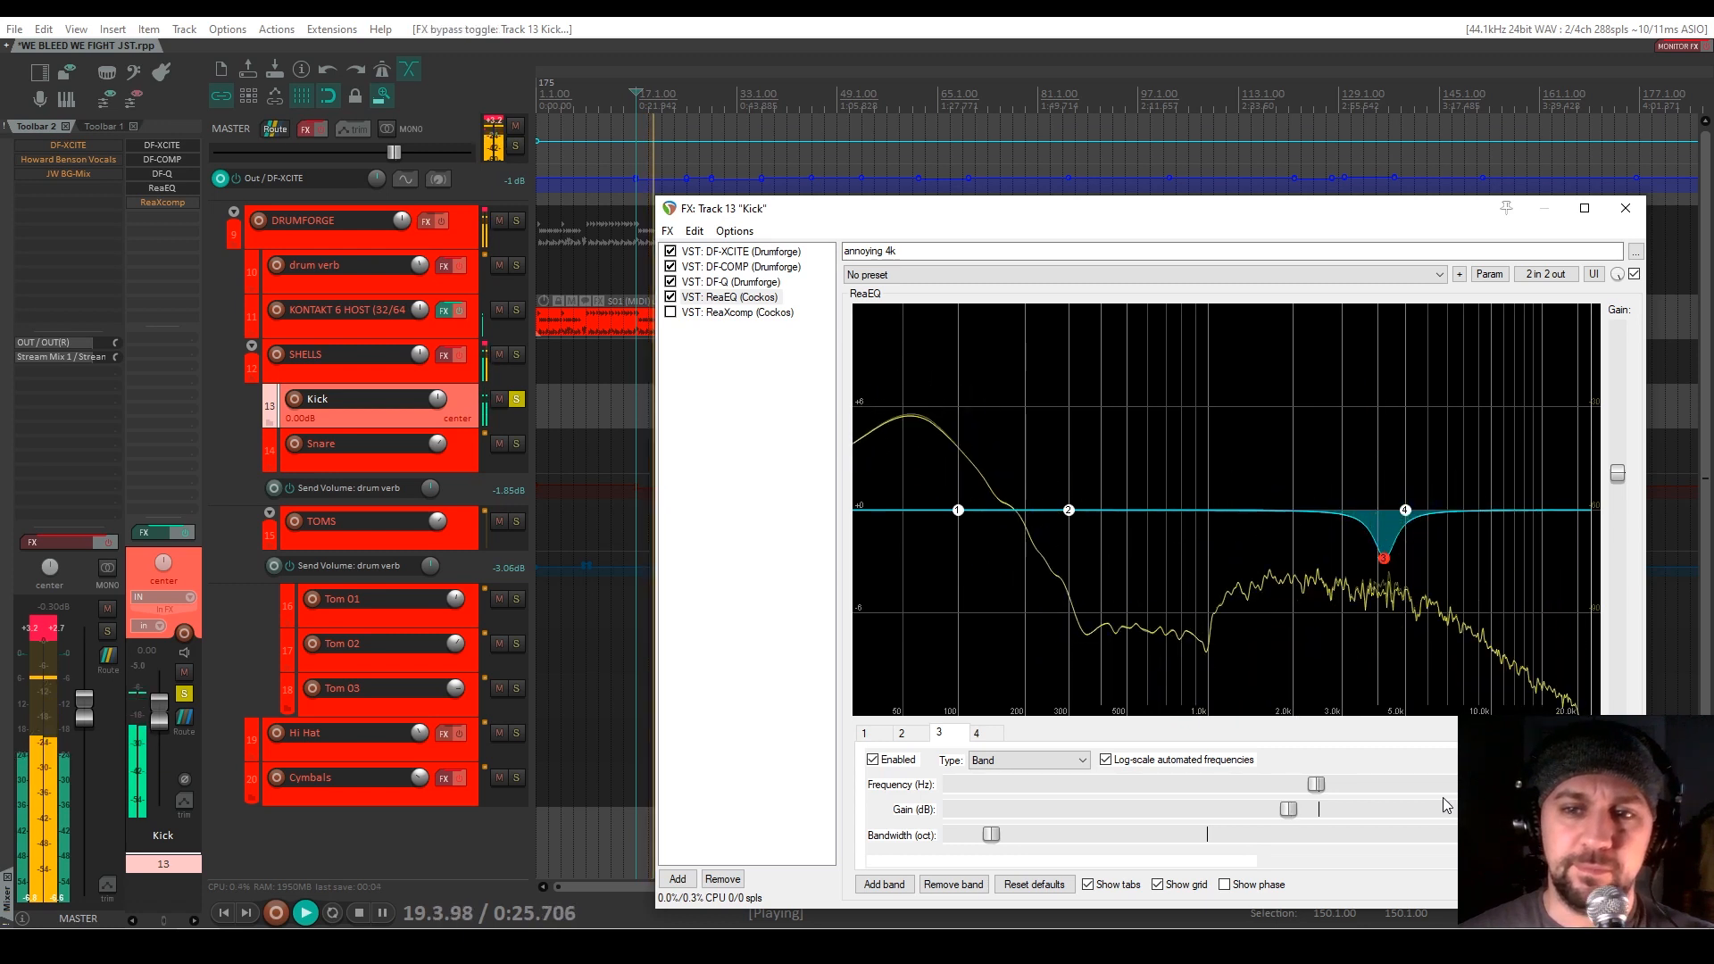
Compare ReaEQ off and on during the Kick's playback, and leave it enabled
click(672, 297)
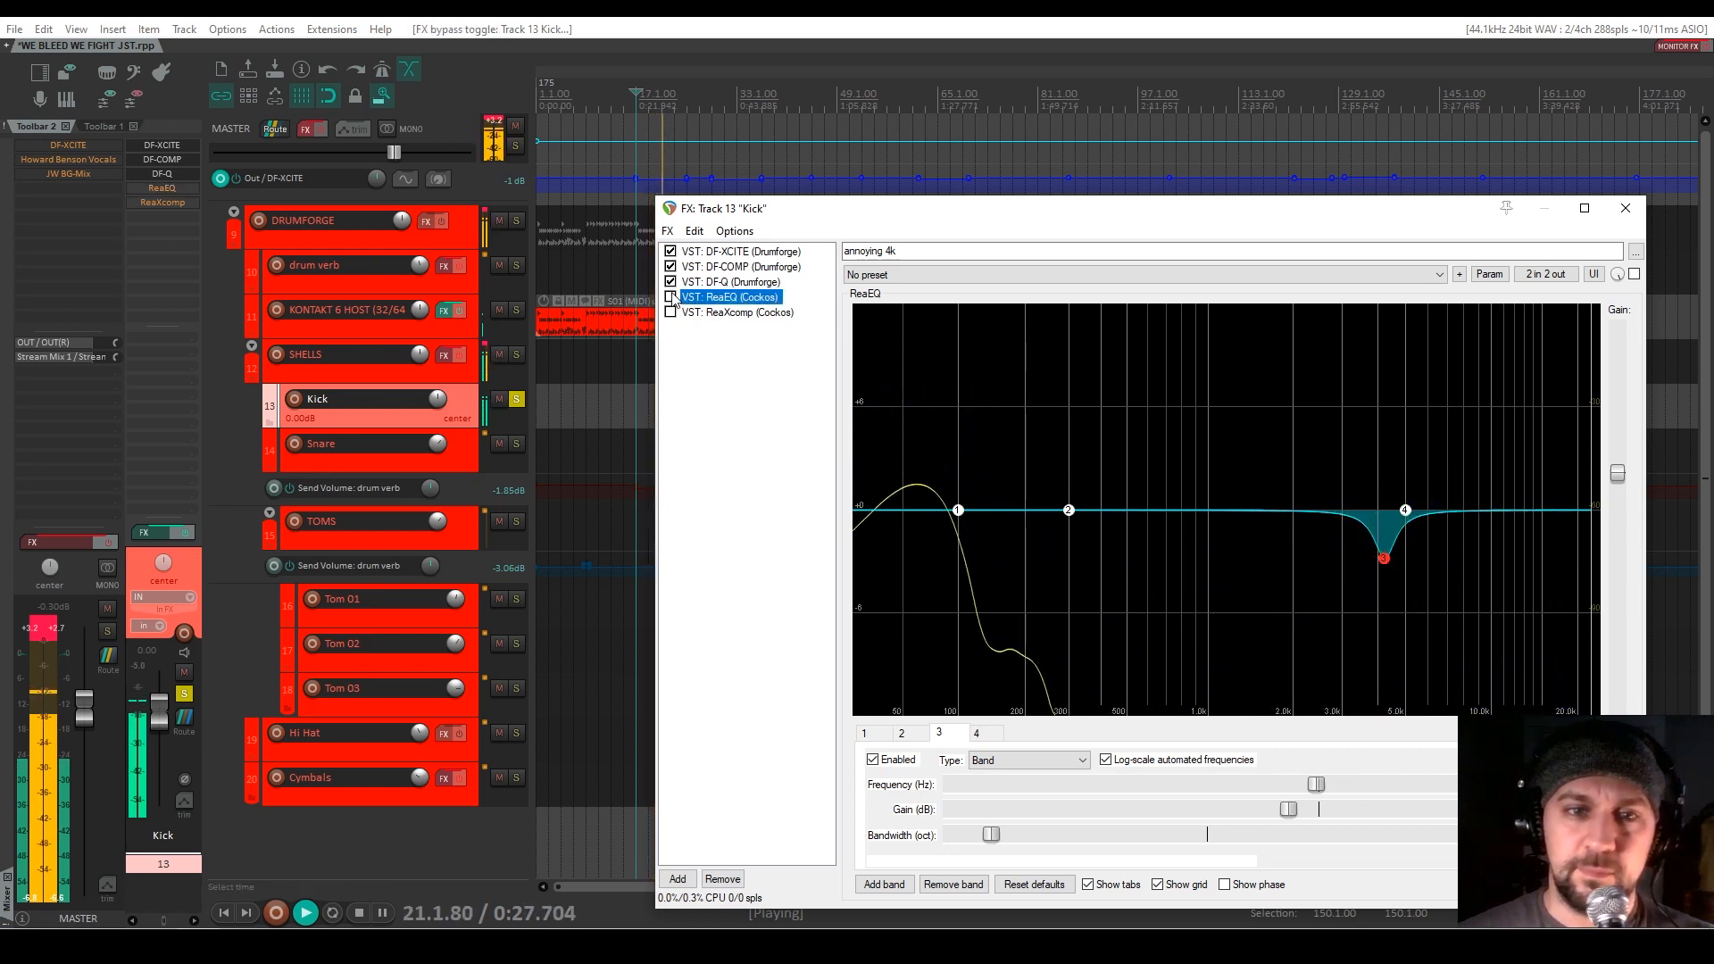
key(space)
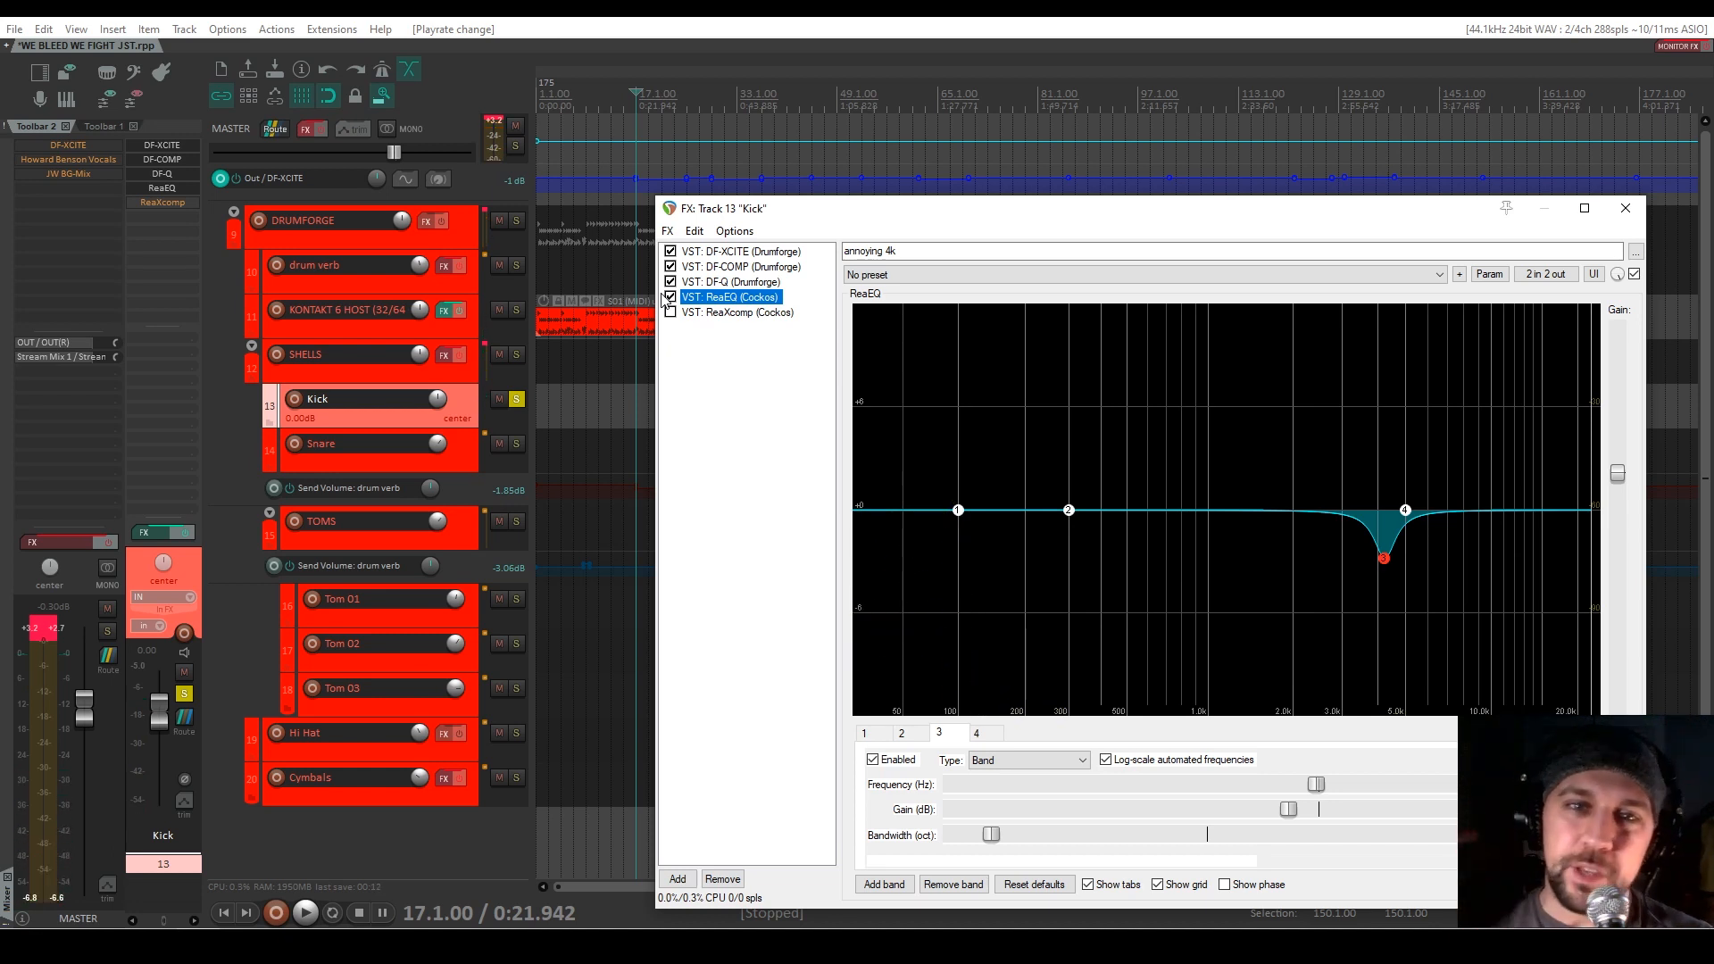
Show ReaXcomp on the Kick, compare it on and off during playback, leave it enabled, and close the FX chain
click(745, 313)
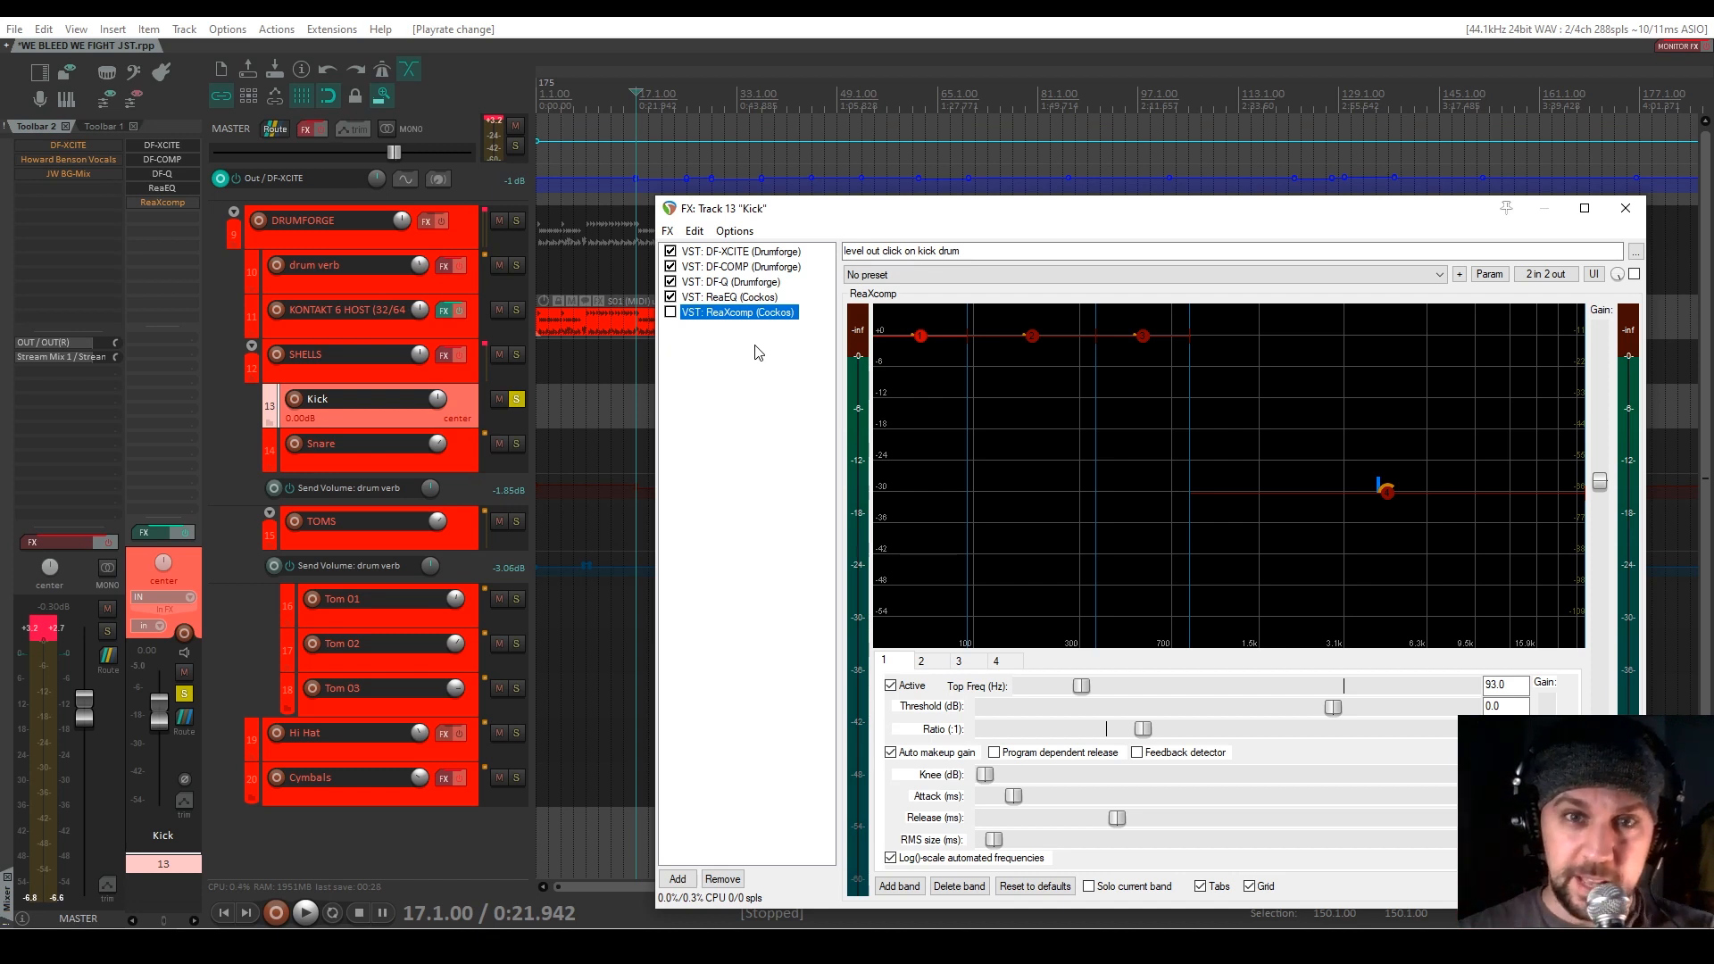
key(space)
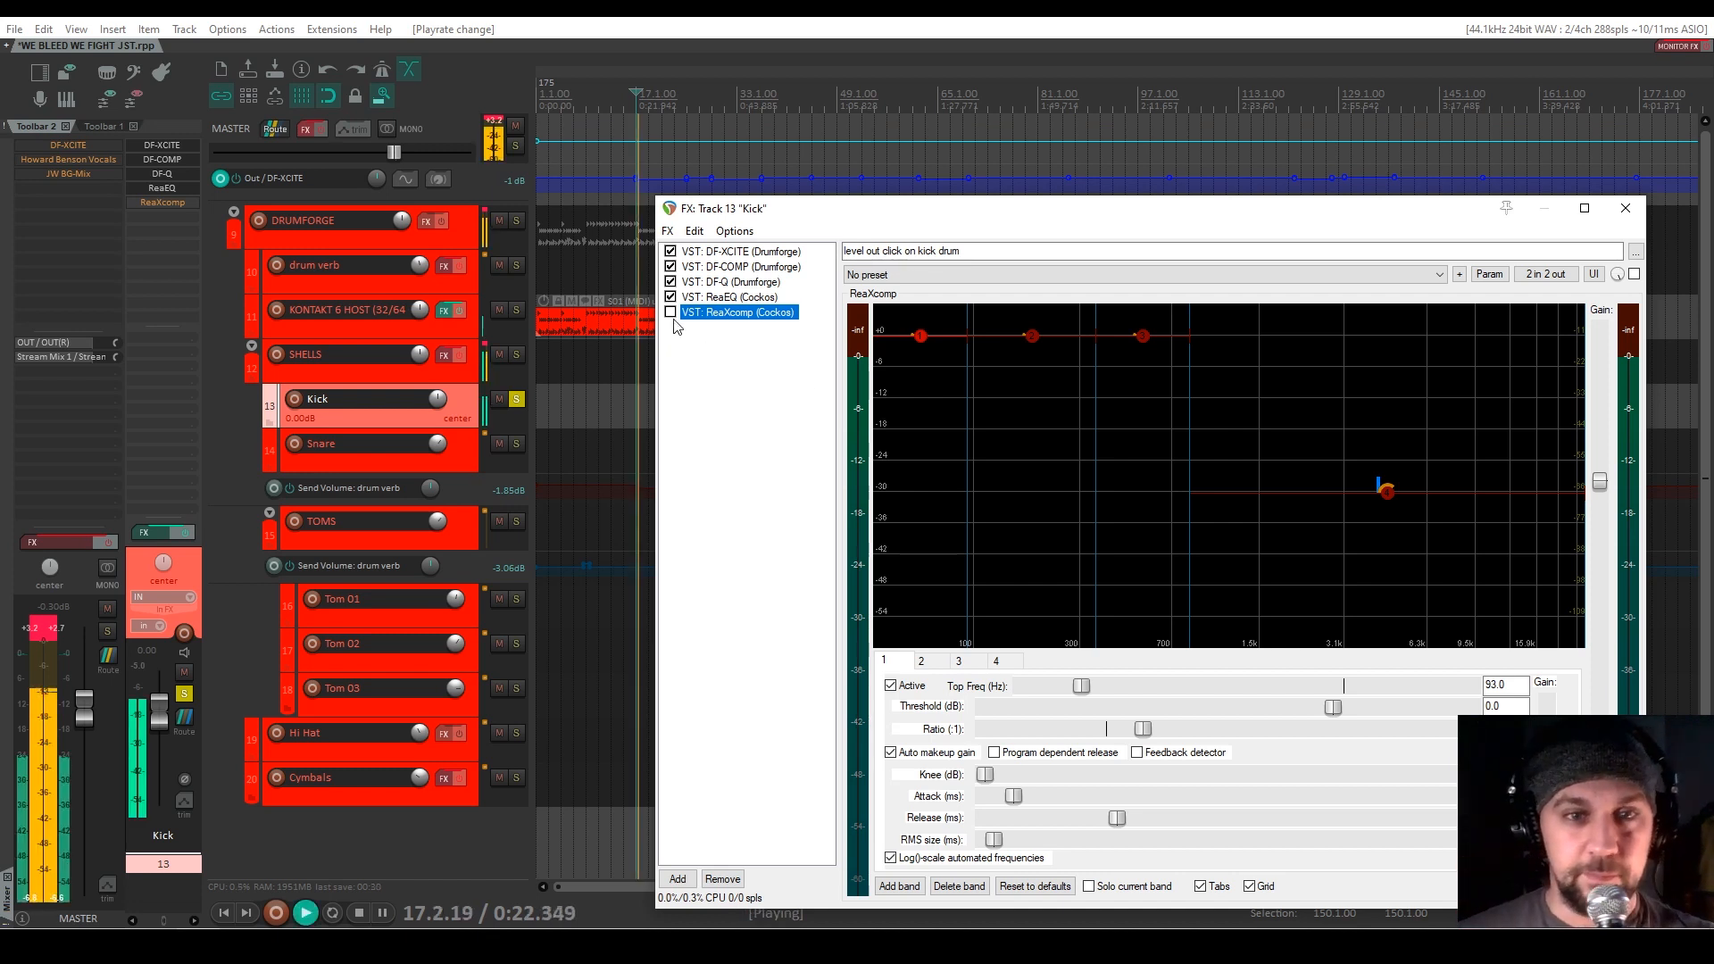
click(671, 311)
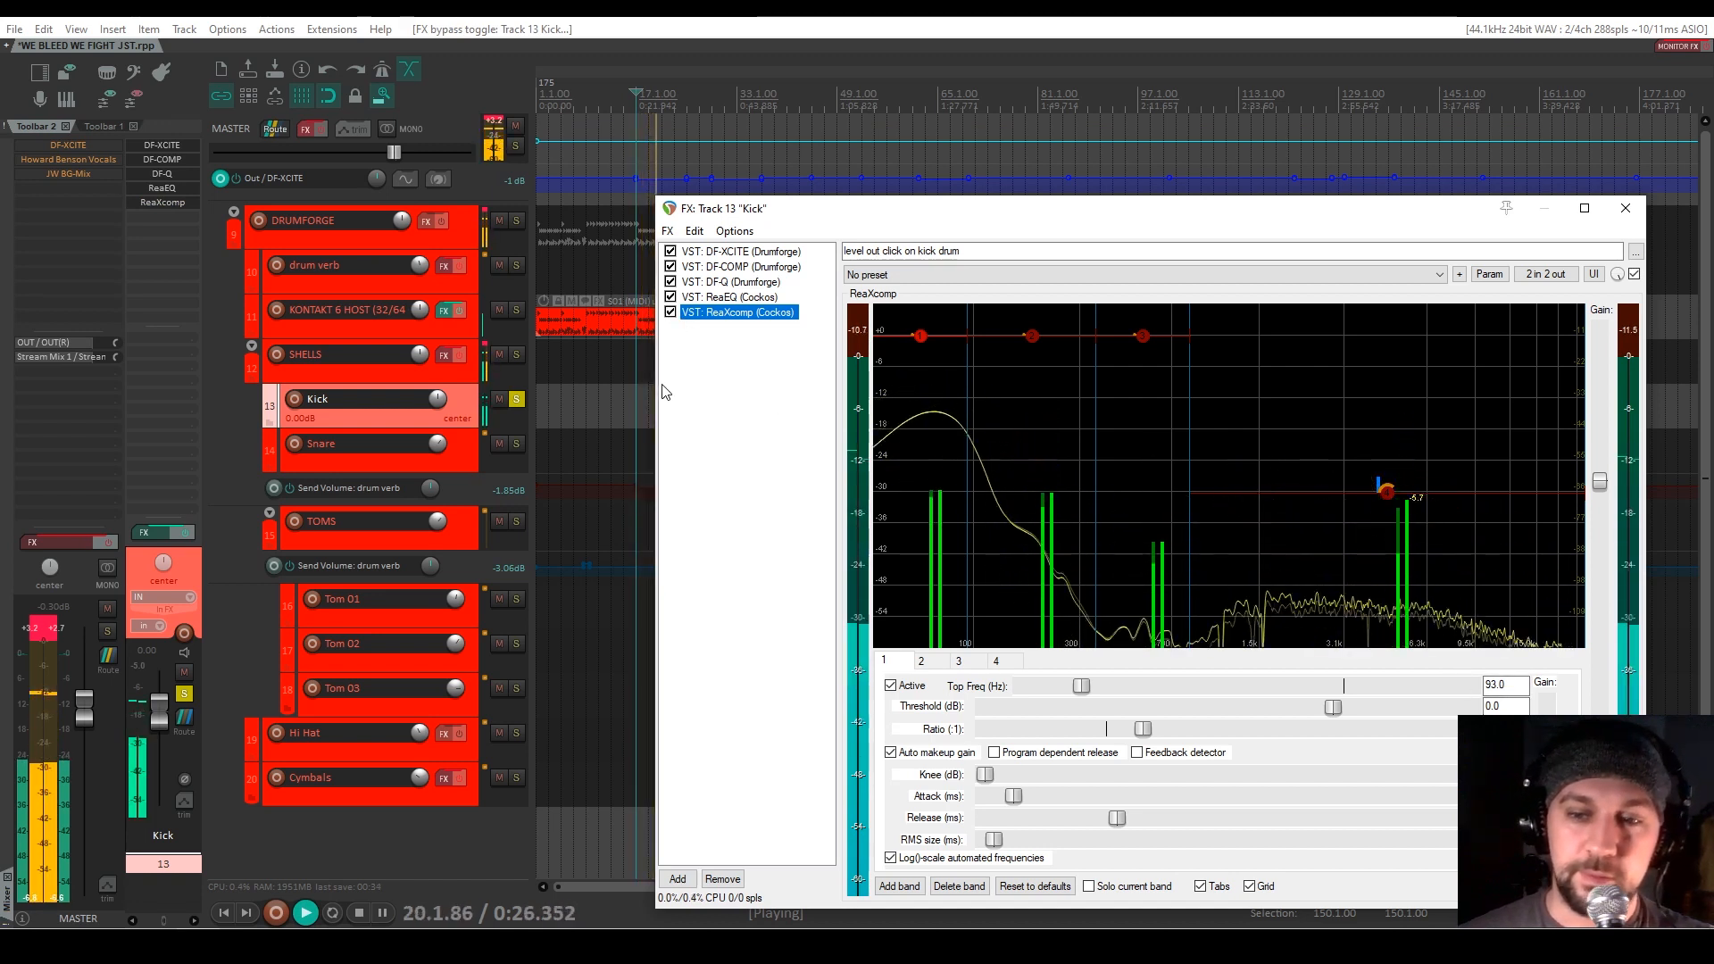
click(673, 313)
click(672, 313)
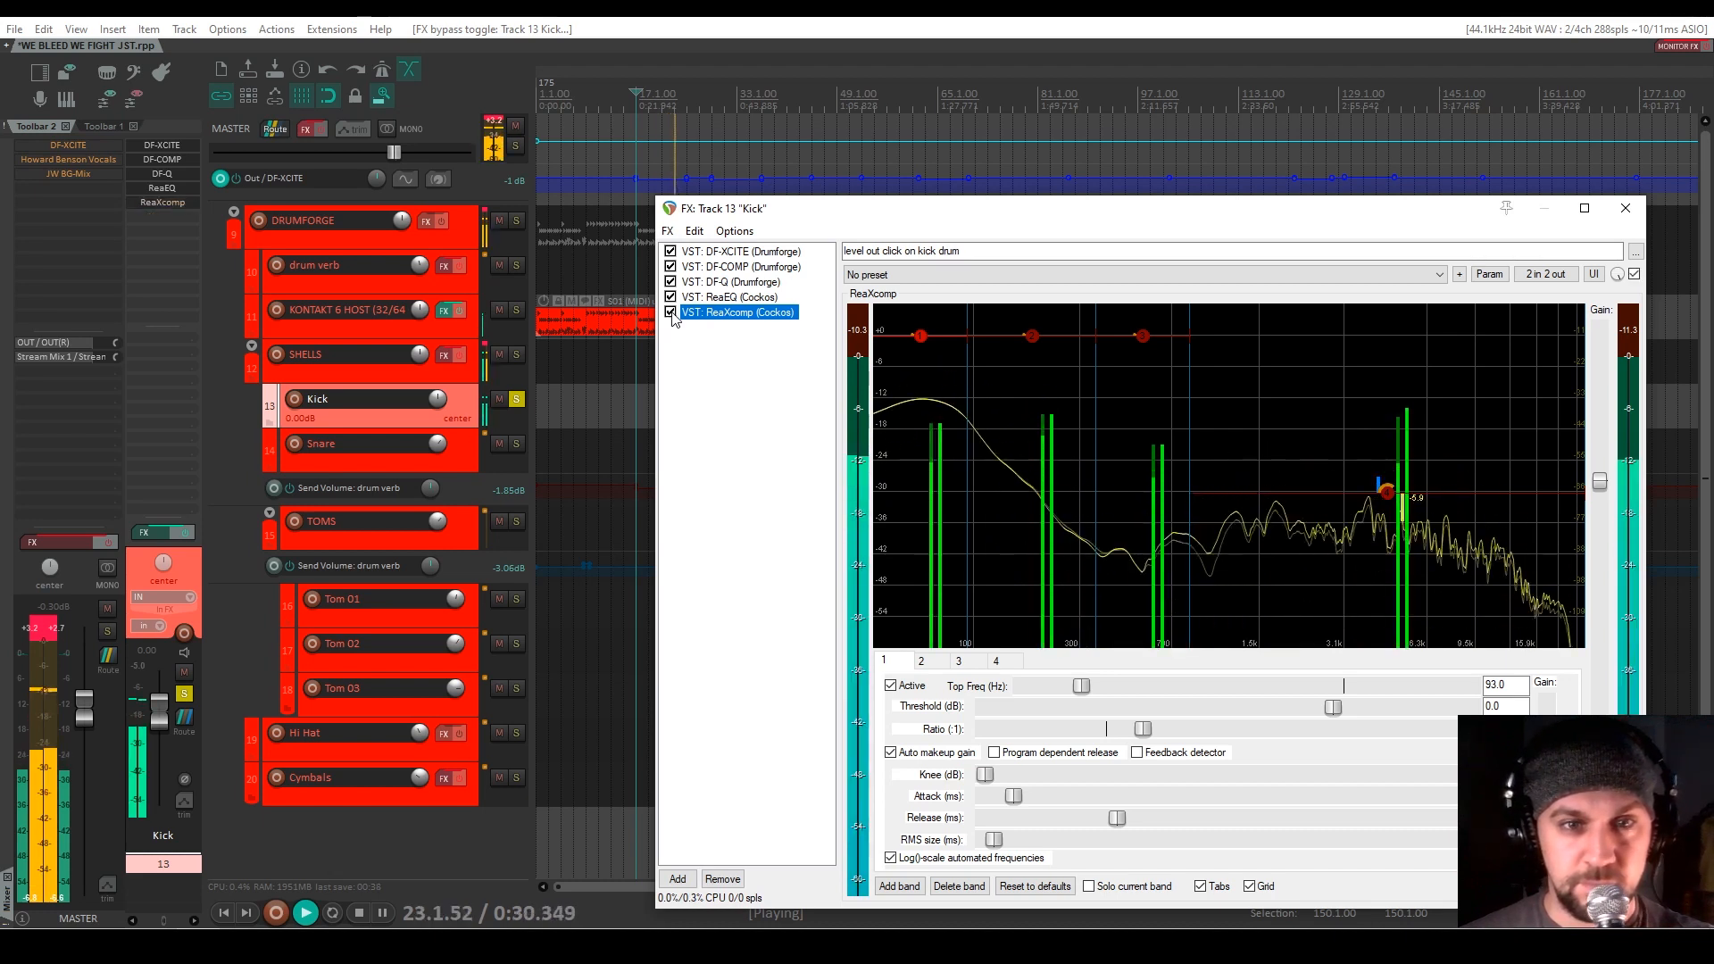
key(space)
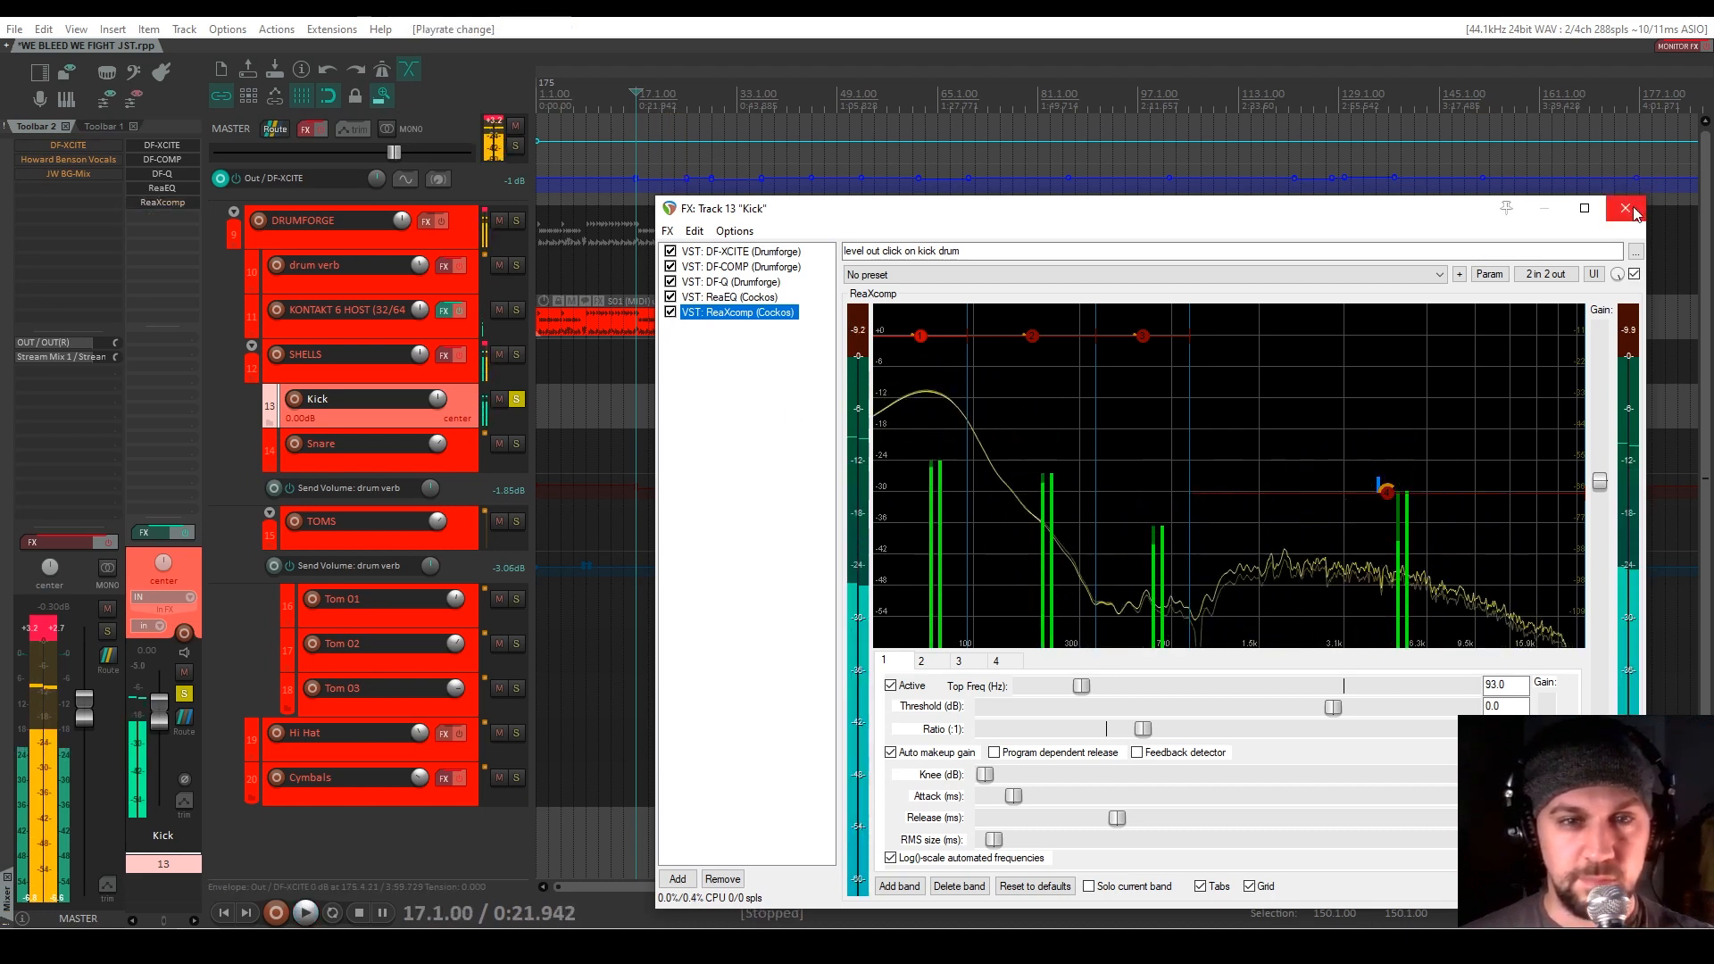
click(1629, 211)
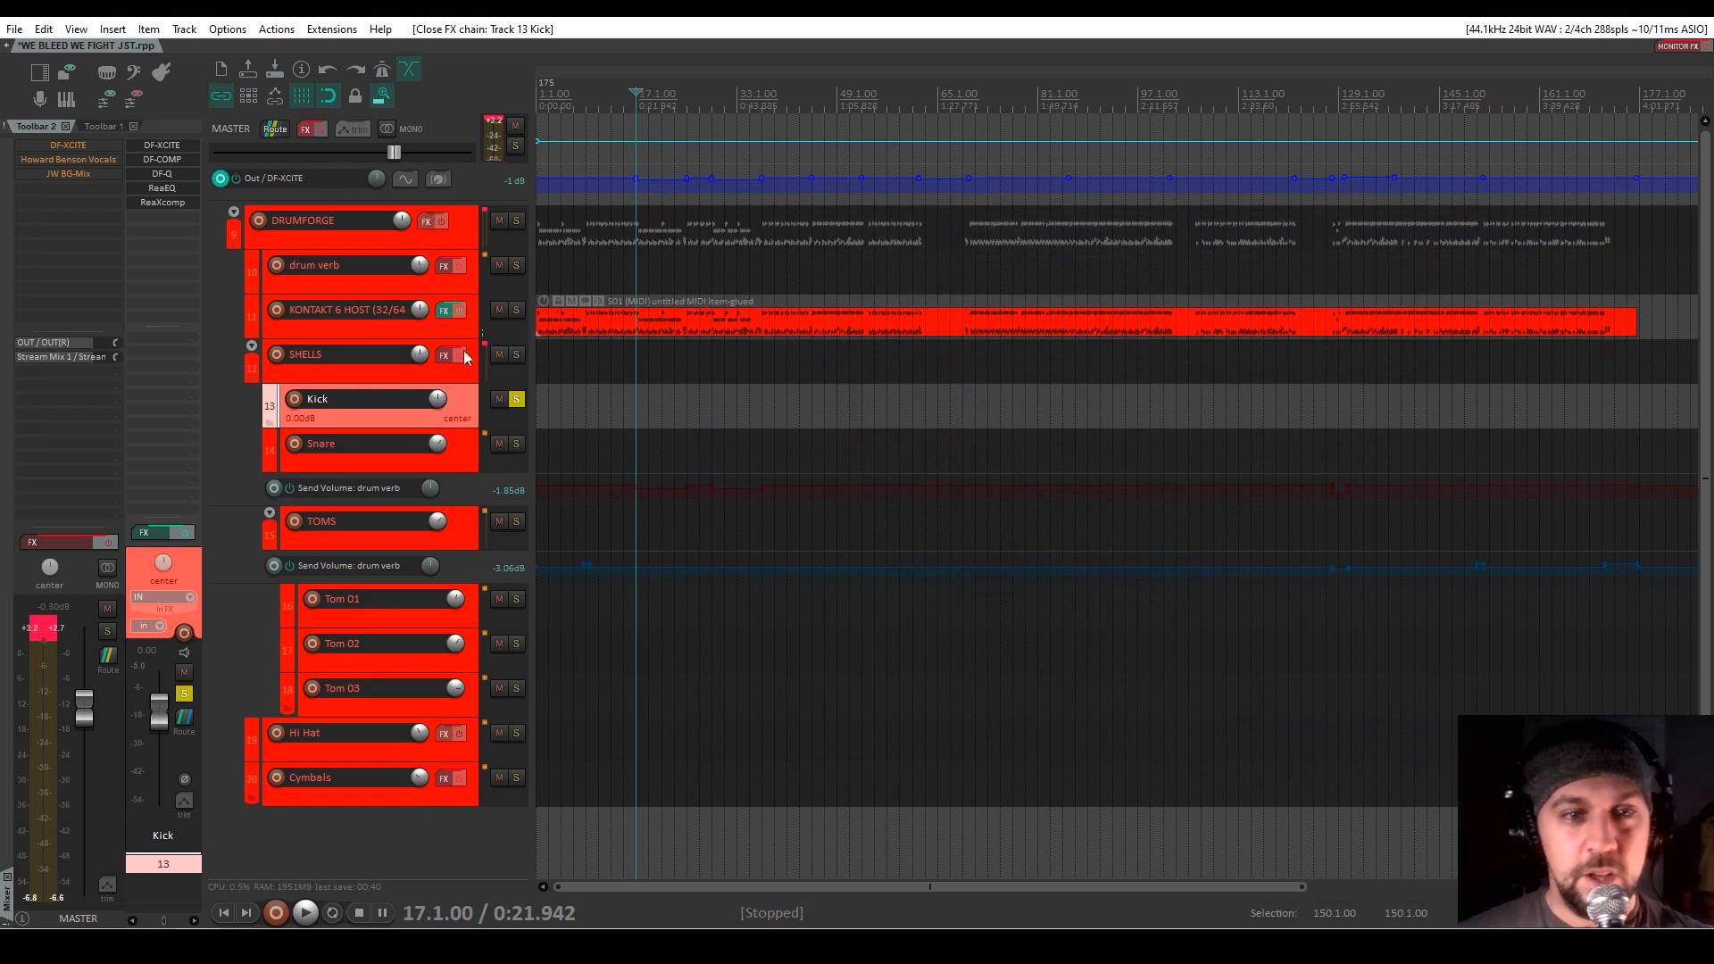
Unsolo the Kick and turn on the Snare track's effects
click(516, 399)
click(471, 457)
click(184, 533)
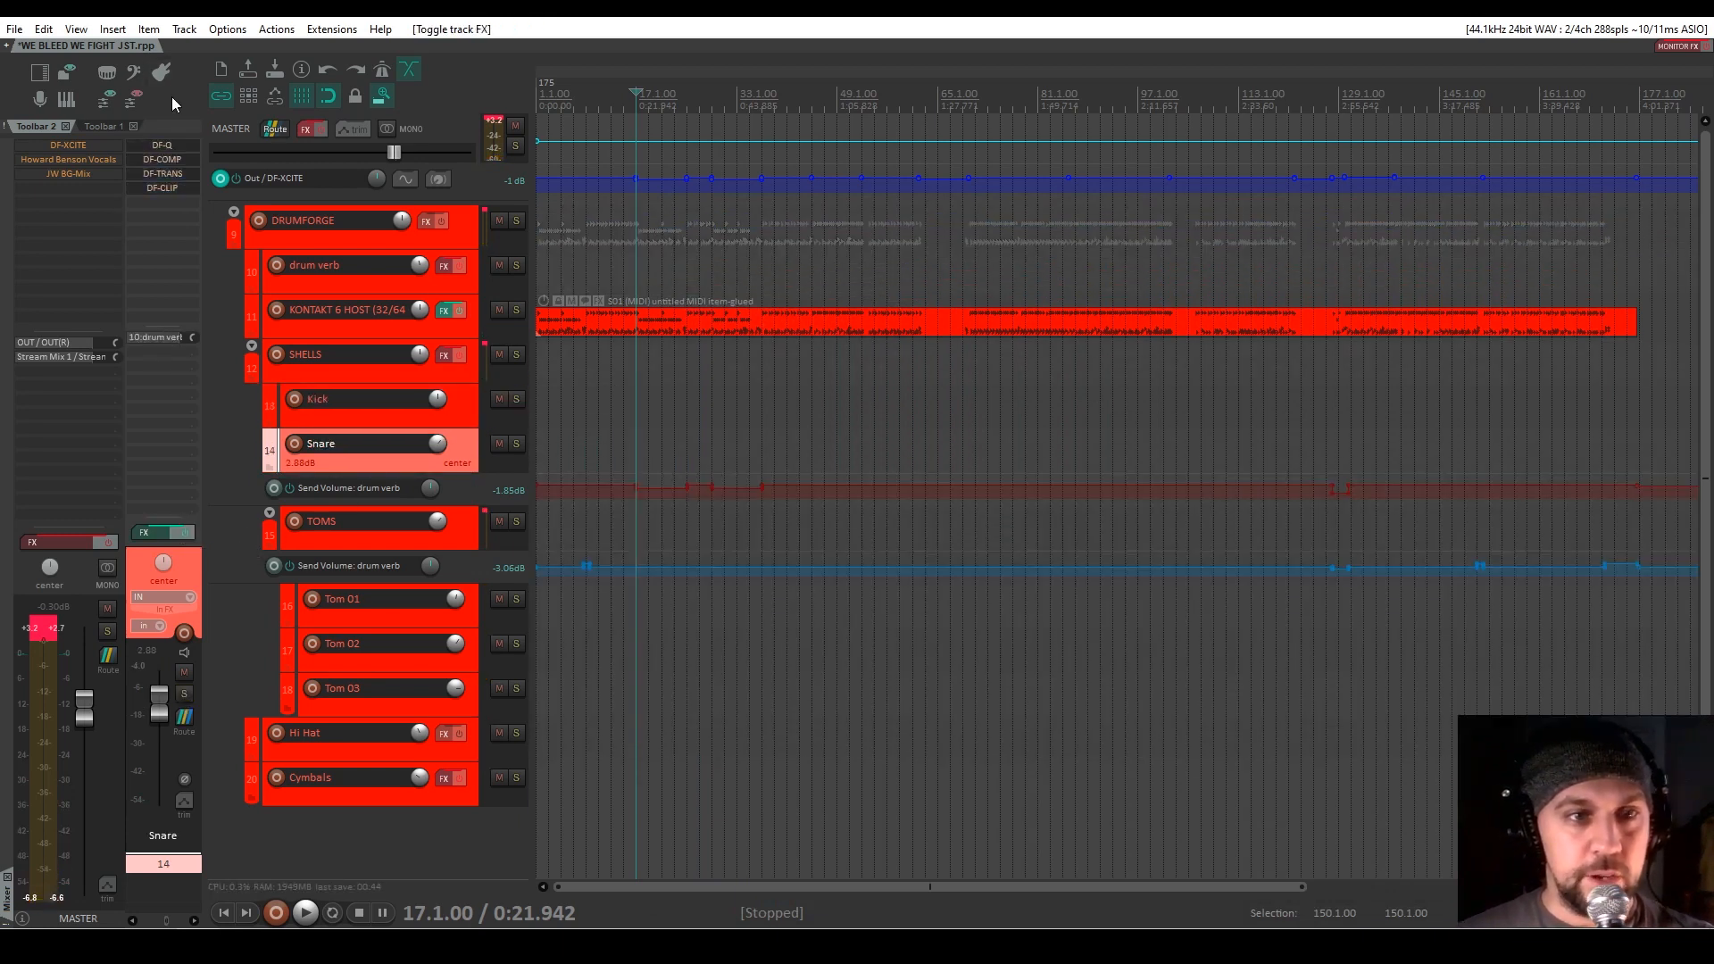
Open the Snare's FX chain at DF-Q with all four of its plugins bypassed
click(144, 532)
click(776, 192)
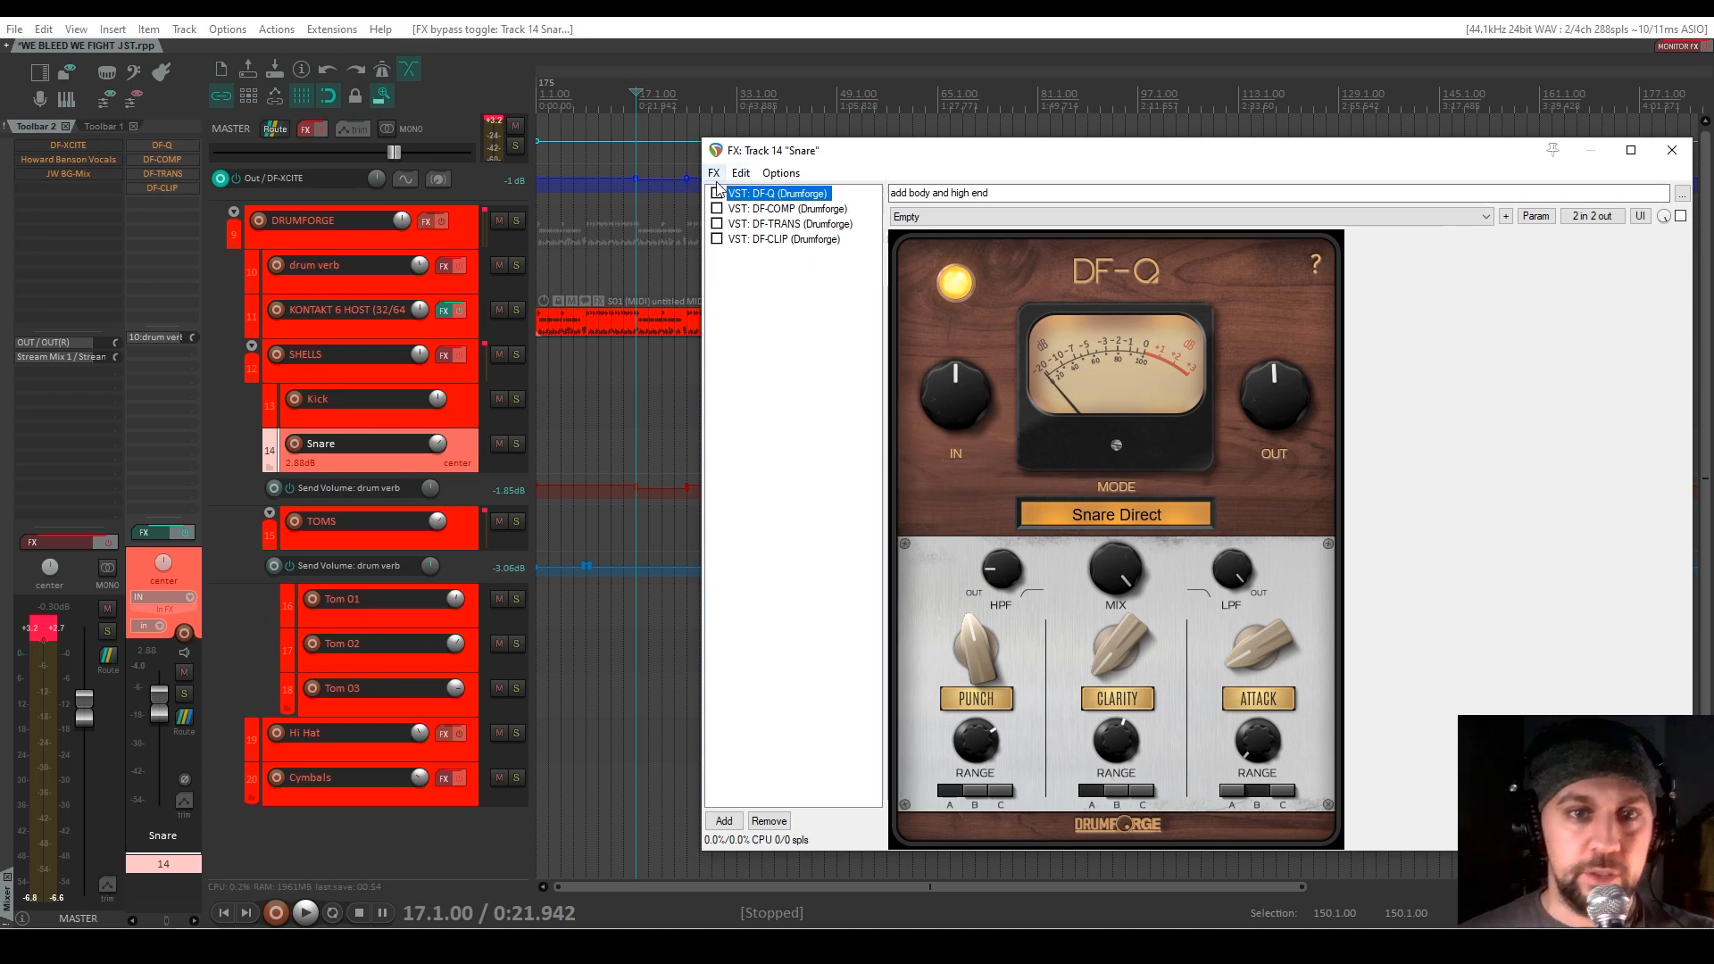
Solo the Snare, compare DF-Q on and off during playback, and leave it enabled
click(516, 444)
key(space)
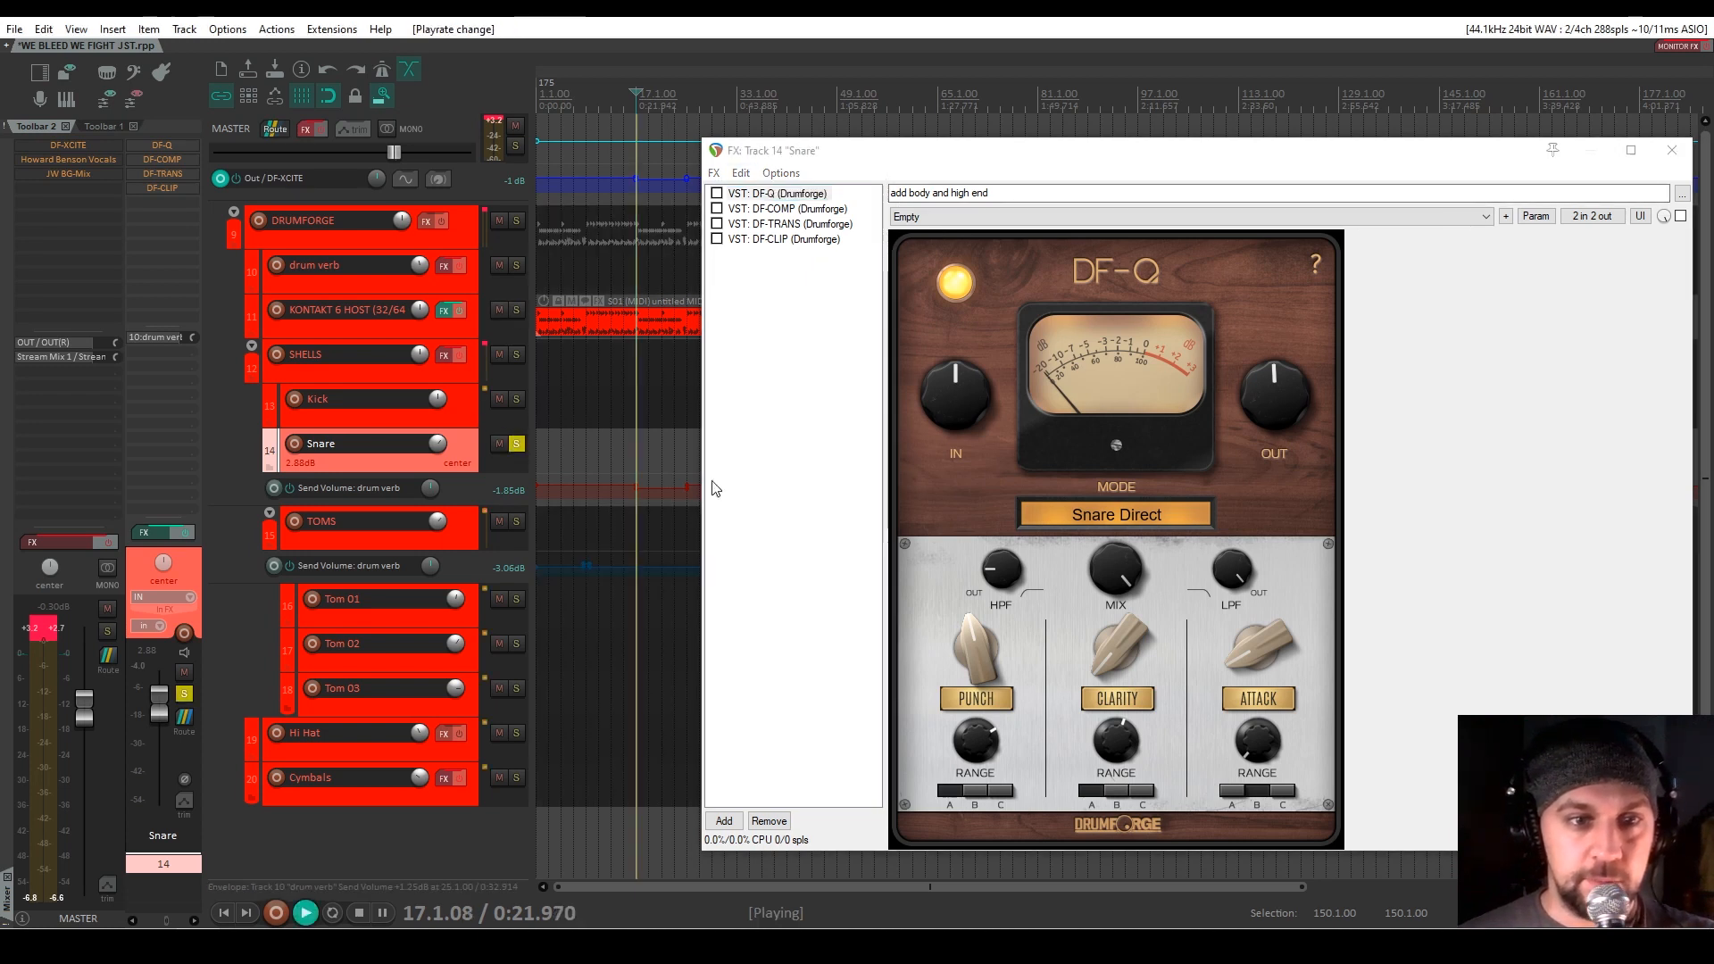
click(717, 193)
click(717, 193)
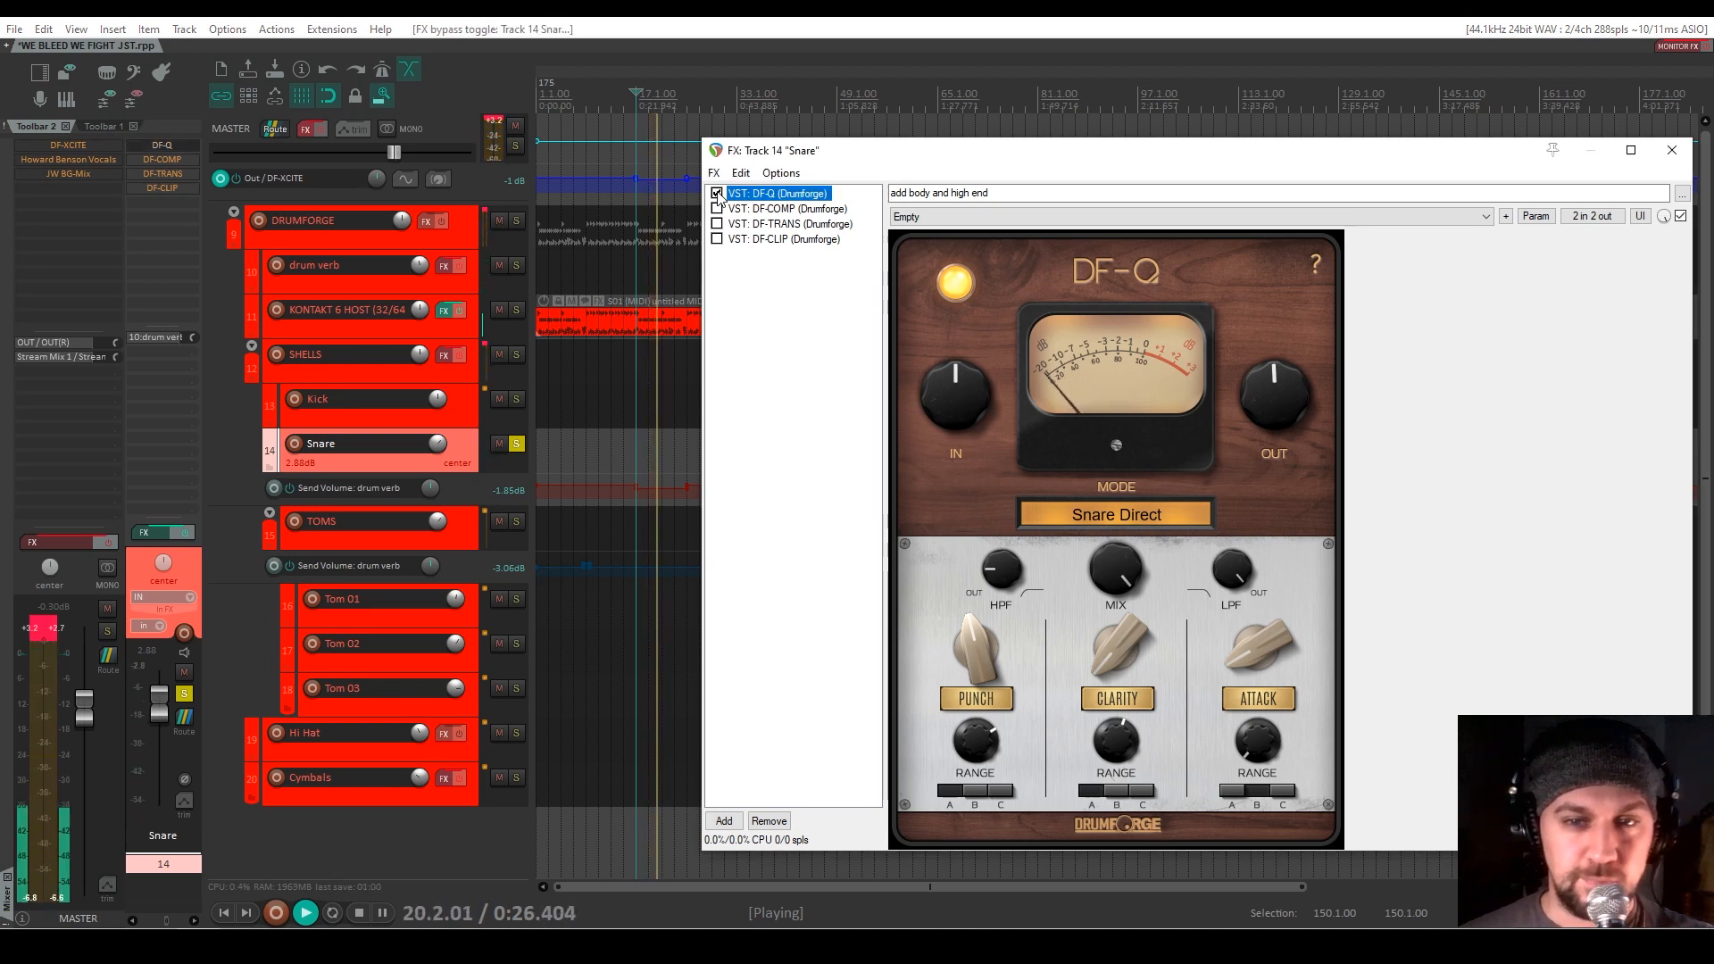
click(717, 193)
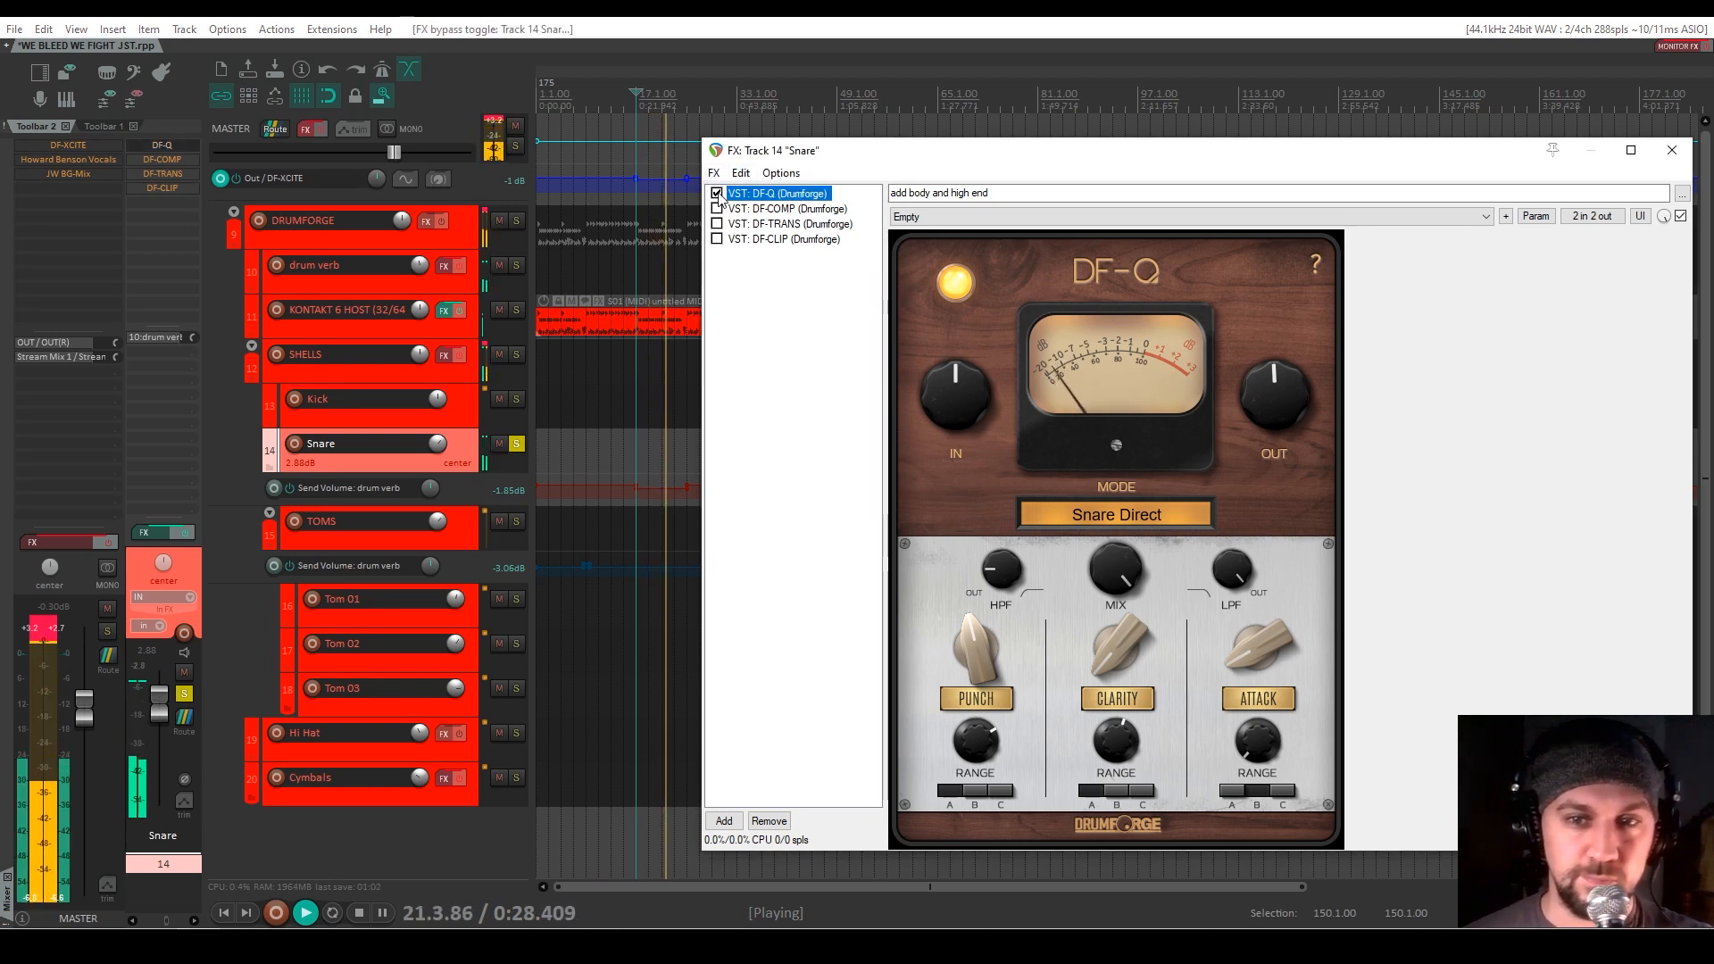
key(space)
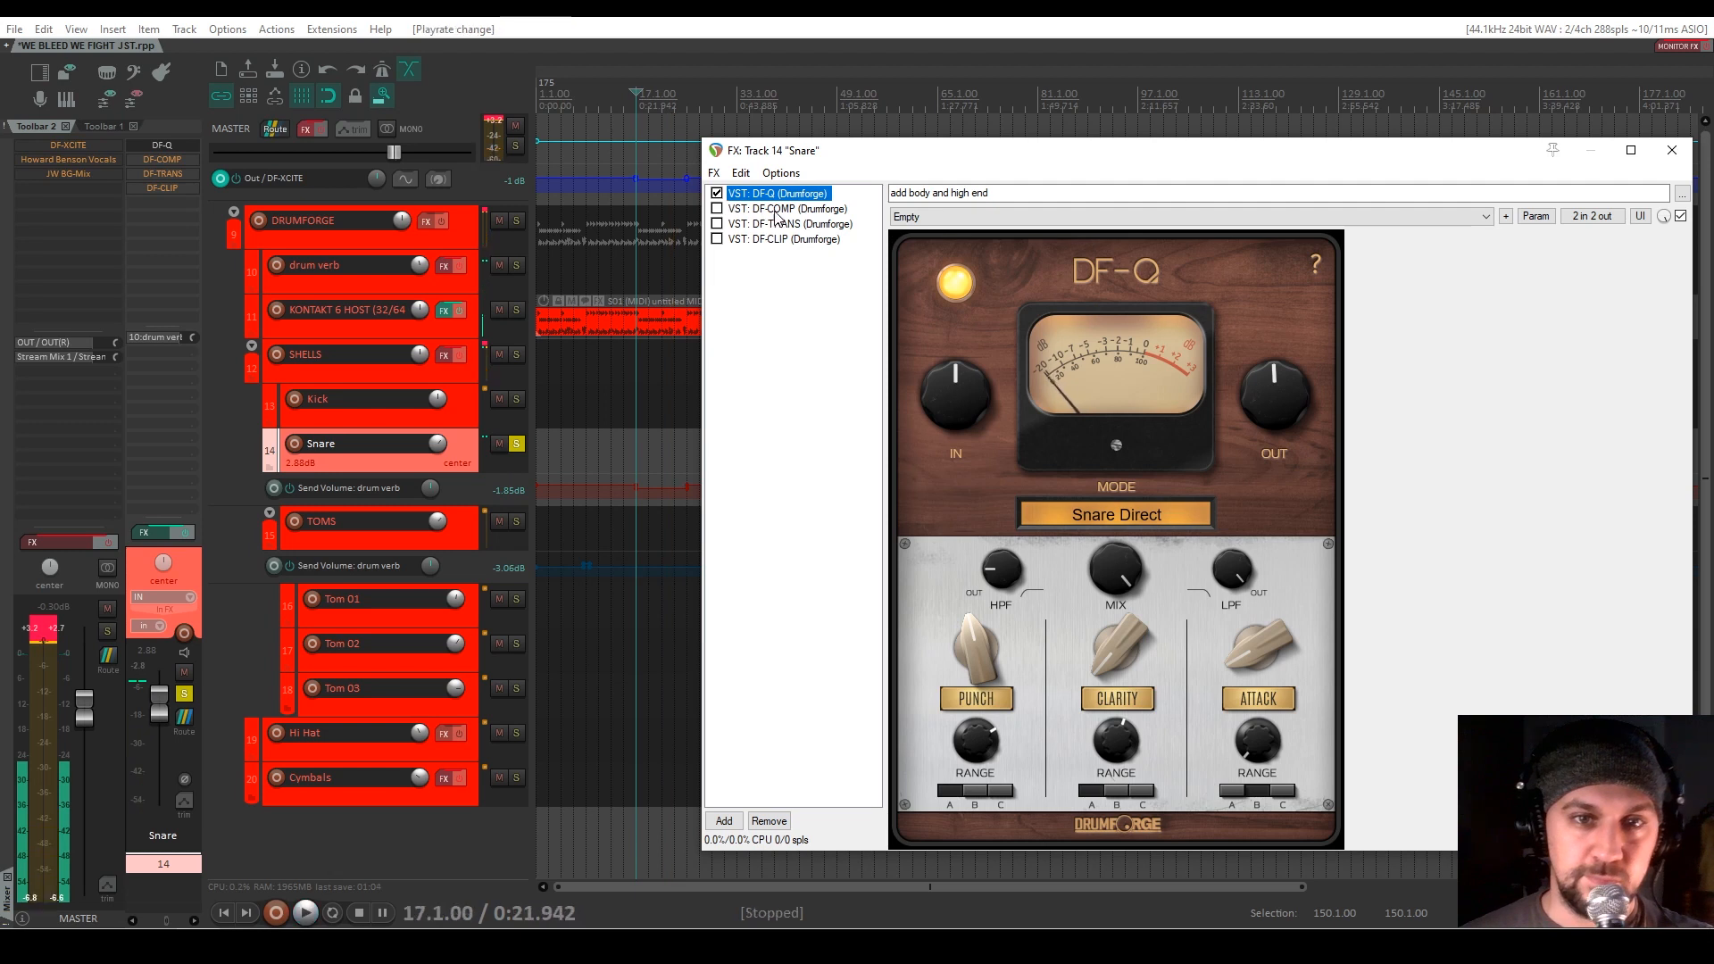
Show DF-COMP on the Snare and enable it during playback to hear the longer tail
click(778, 210)
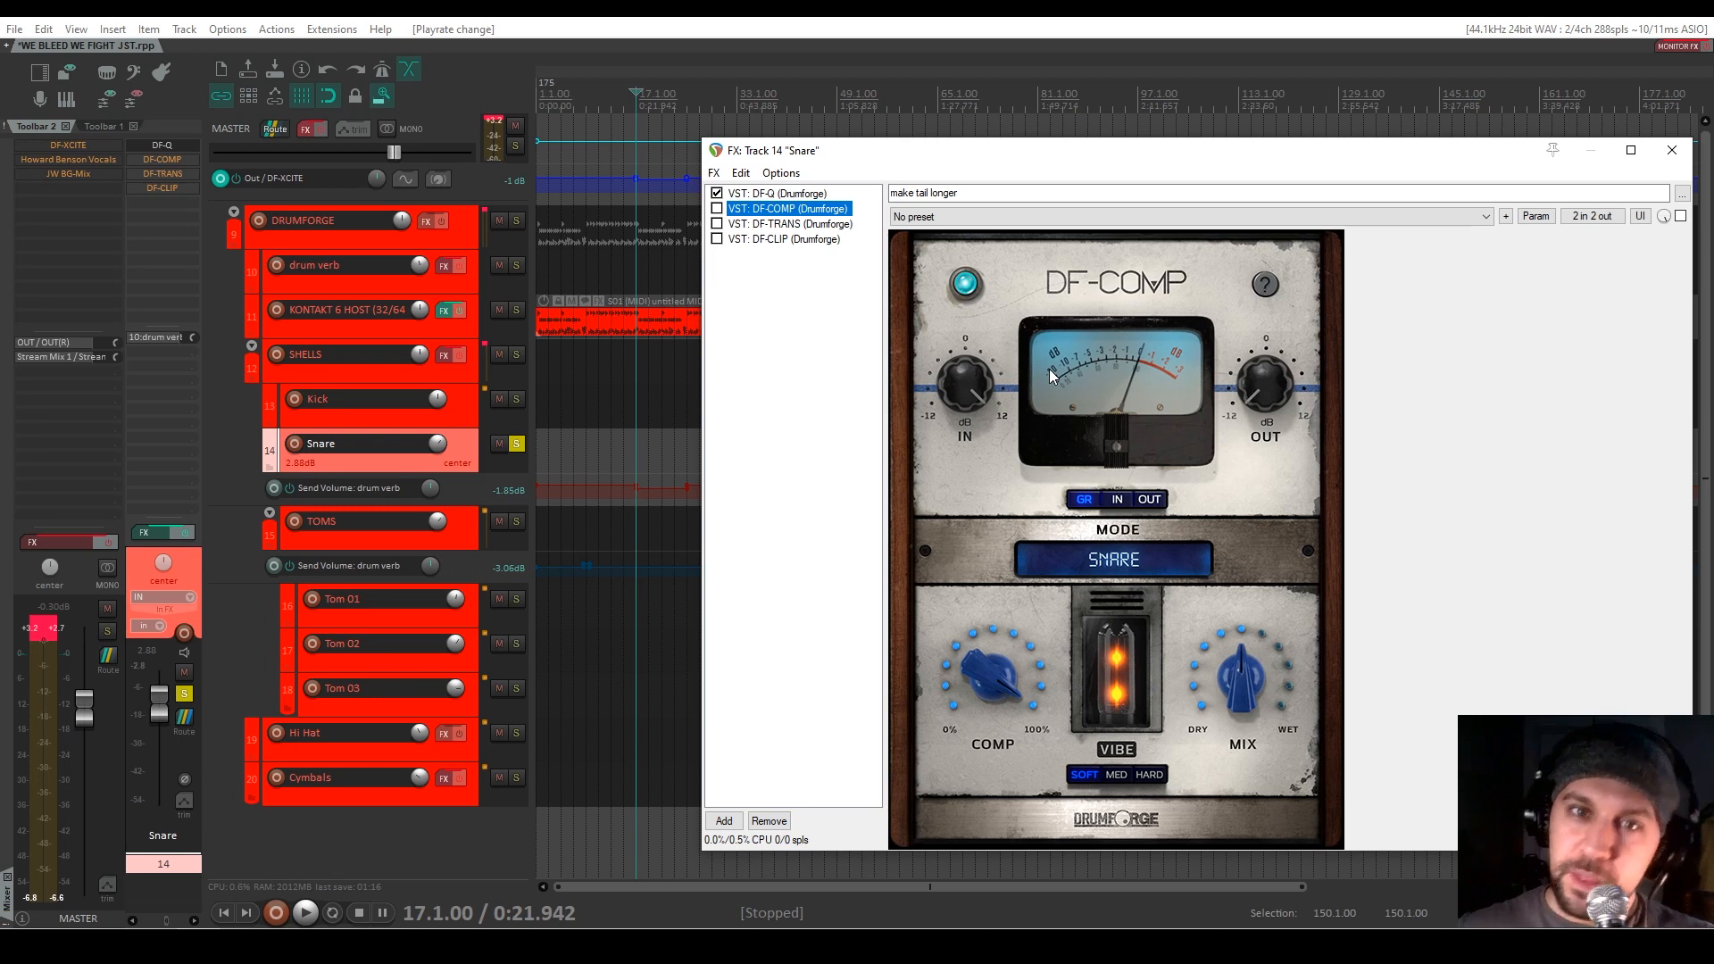
key(space)
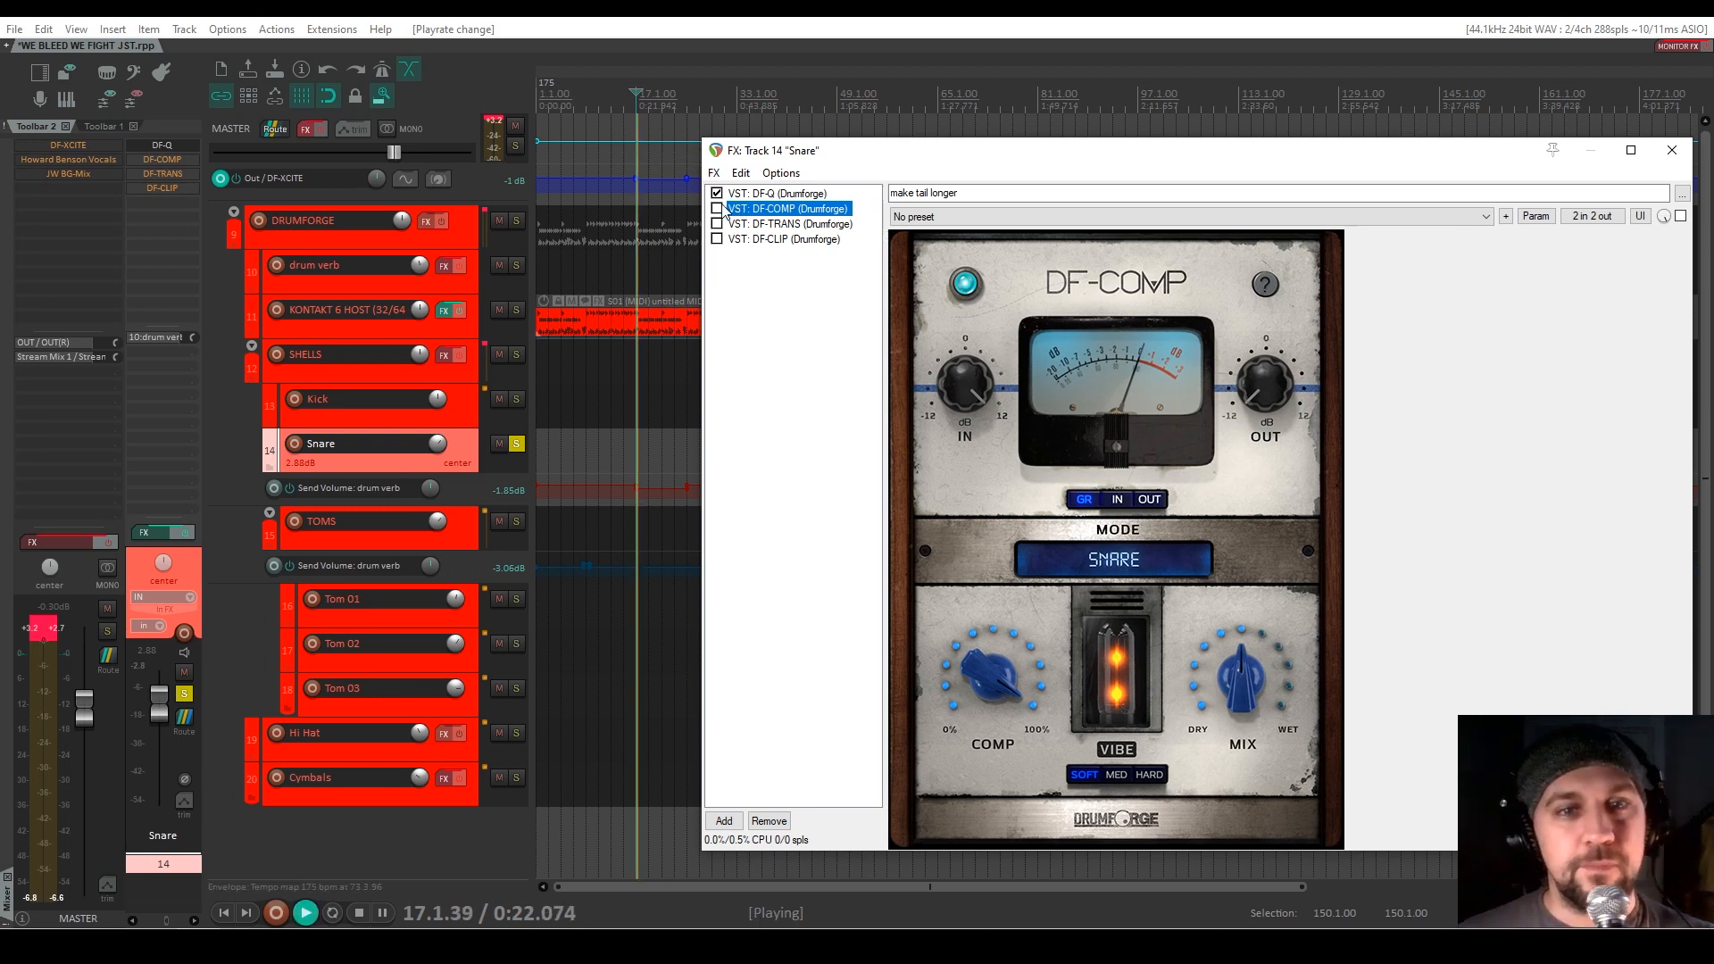
click(716, 208)
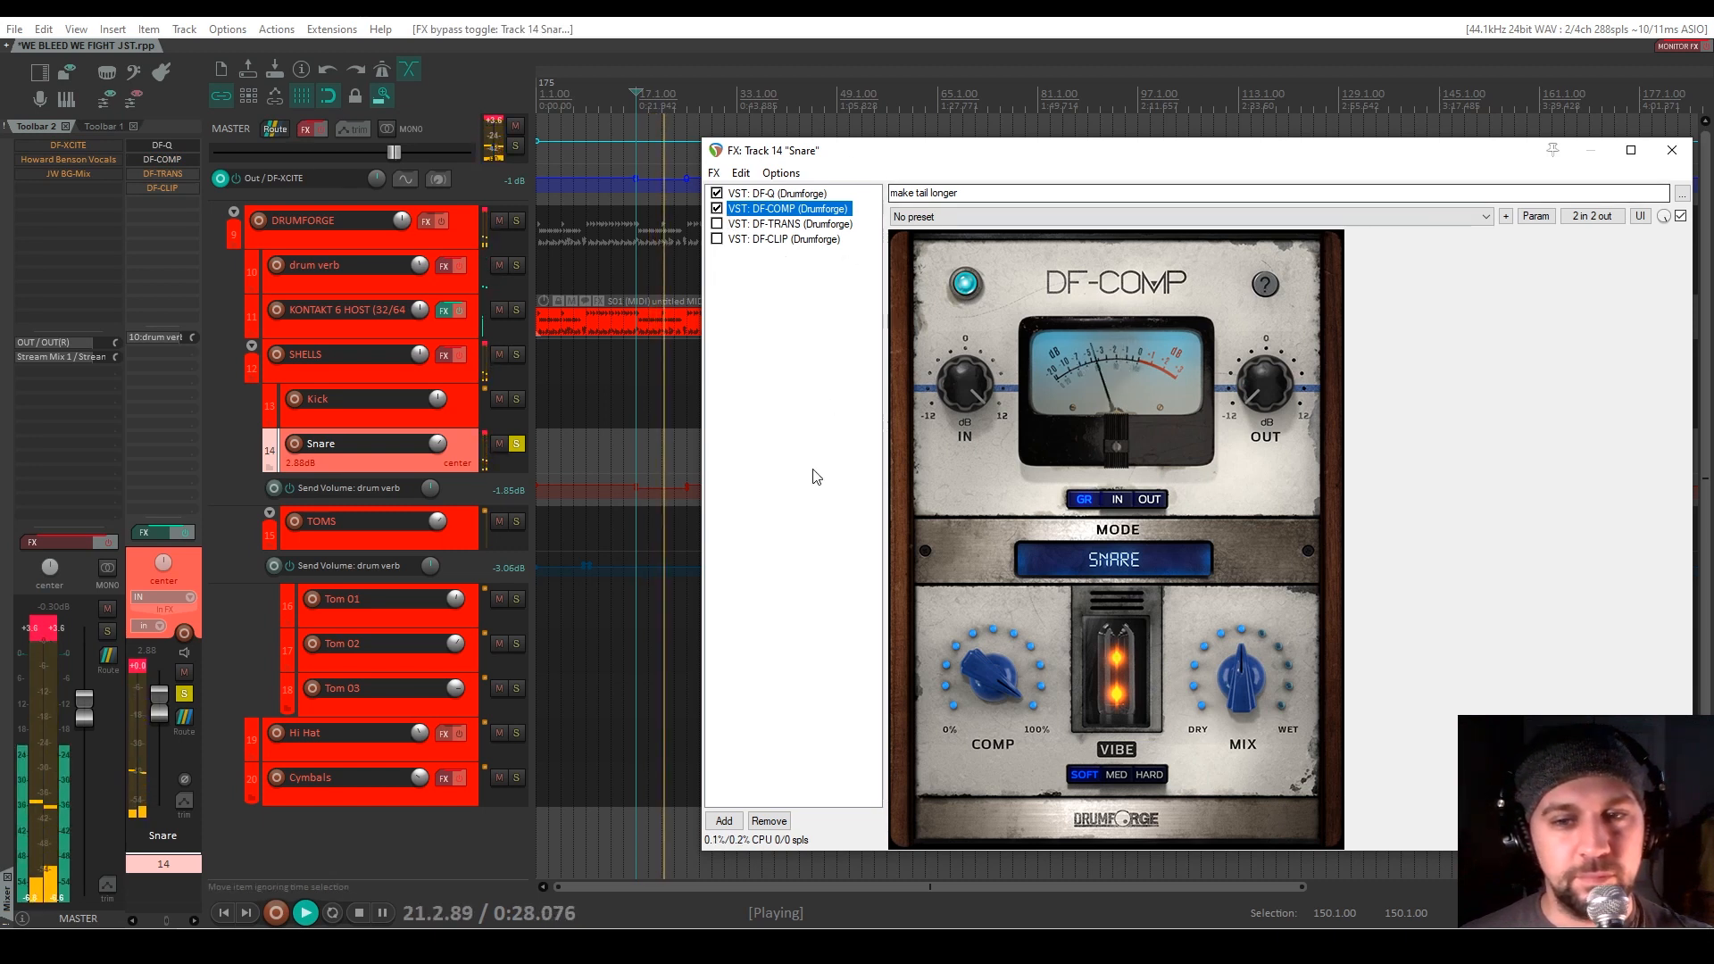
key(space)
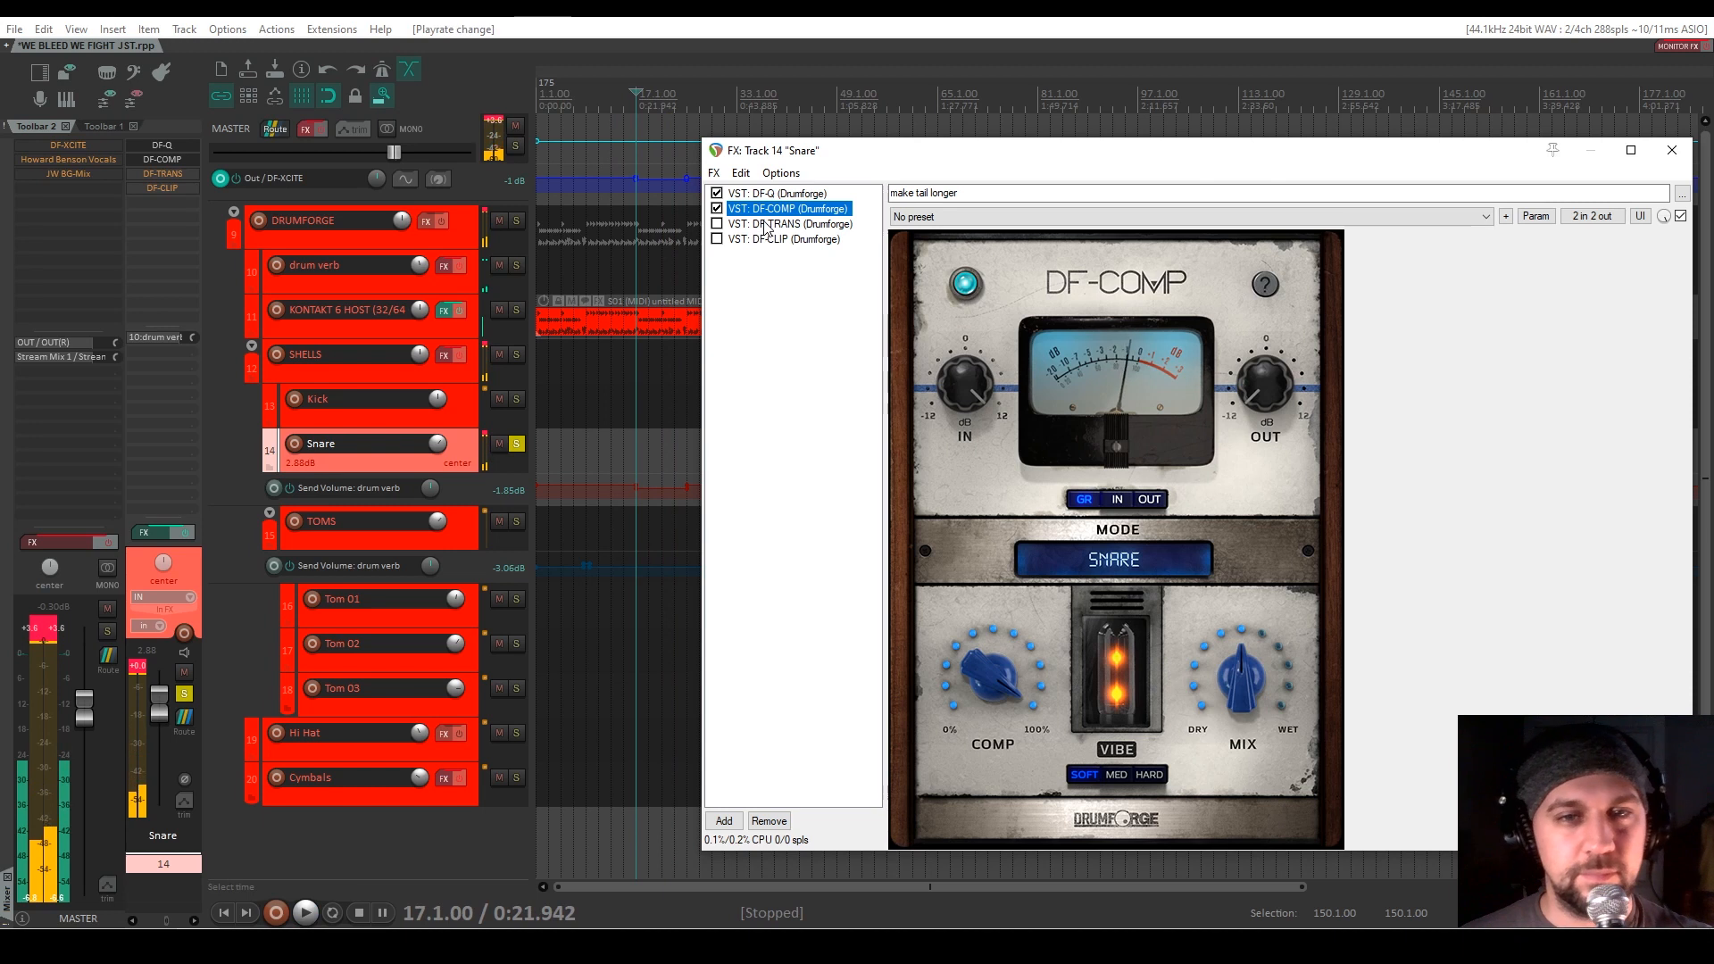
Show DF-TRANS on the Snare, raise its Sustain, and enable the plugin during playback
click(764, 224)
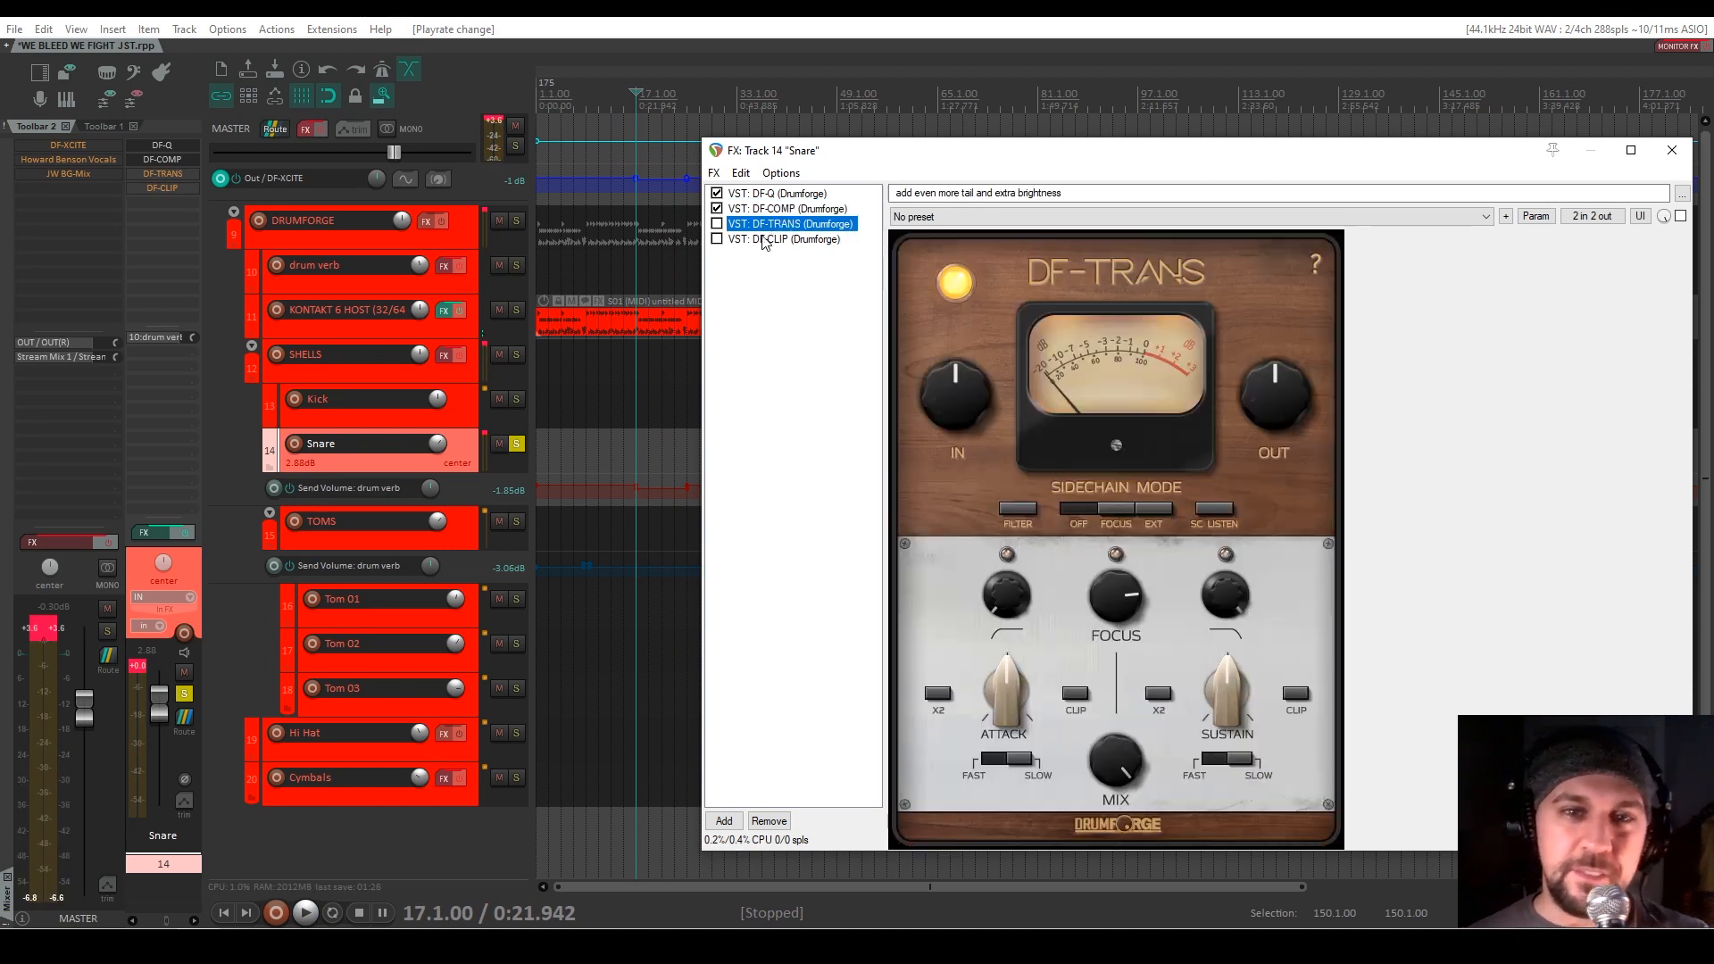
mouse_move(1233, 703)
mouse_down()
mouse_move(1216, 667)
mouse_move(1208, 689)
mouse_up()
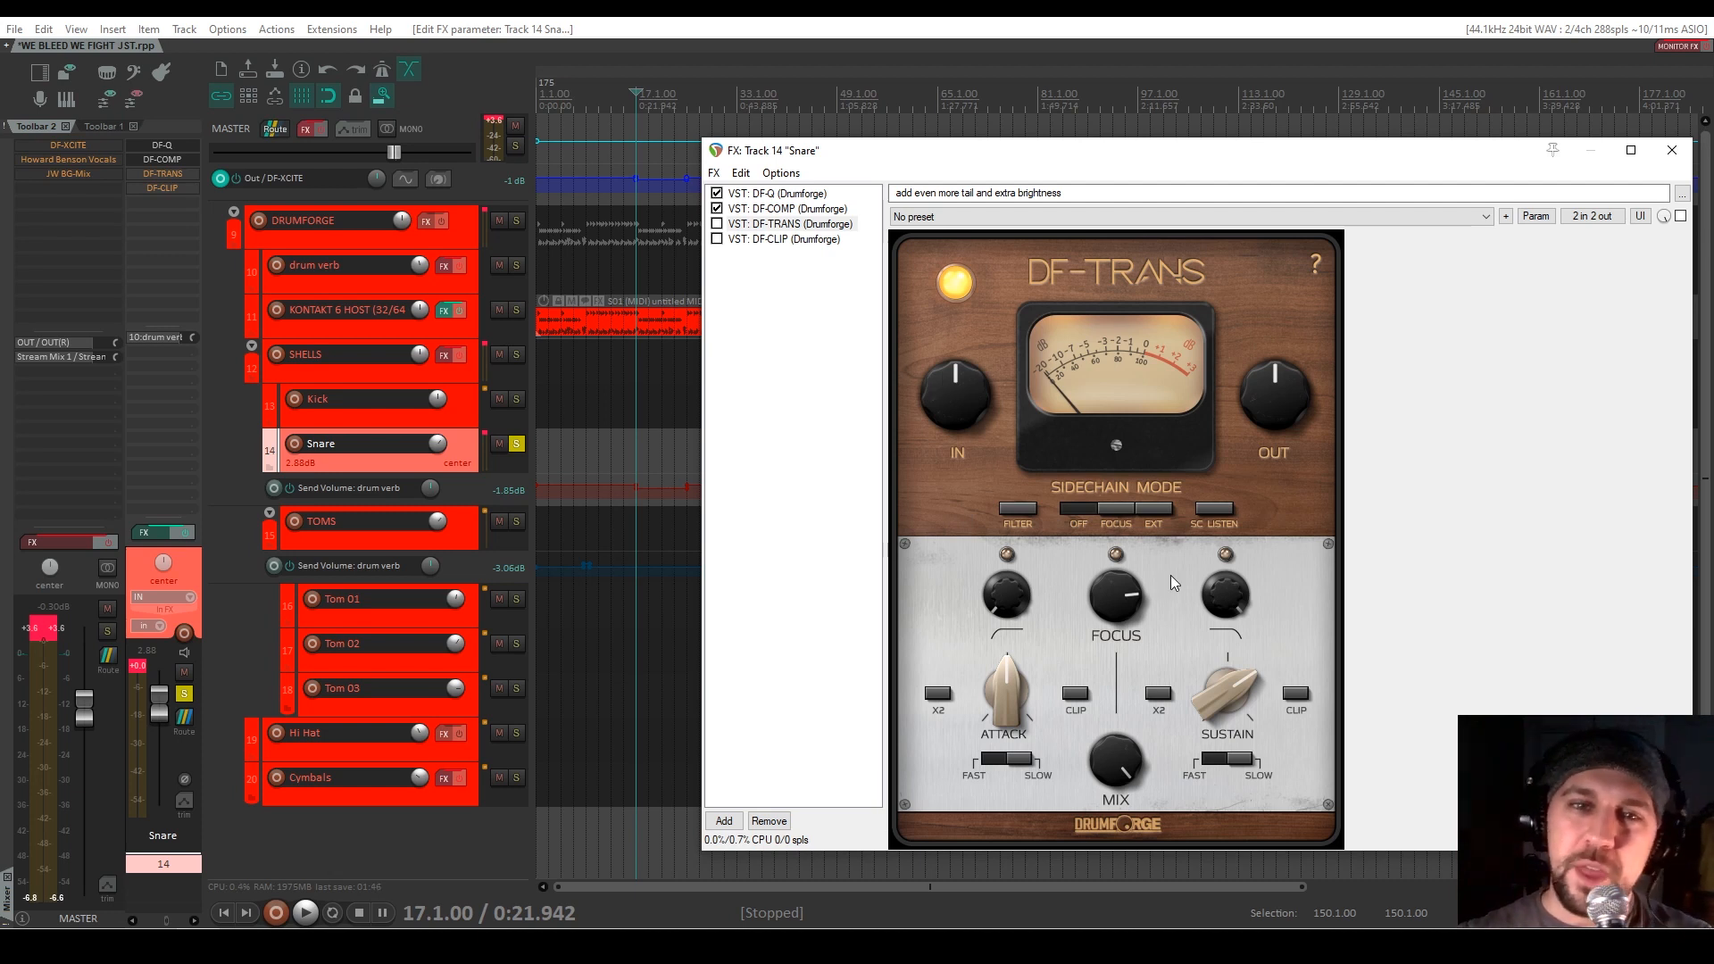
key(space)
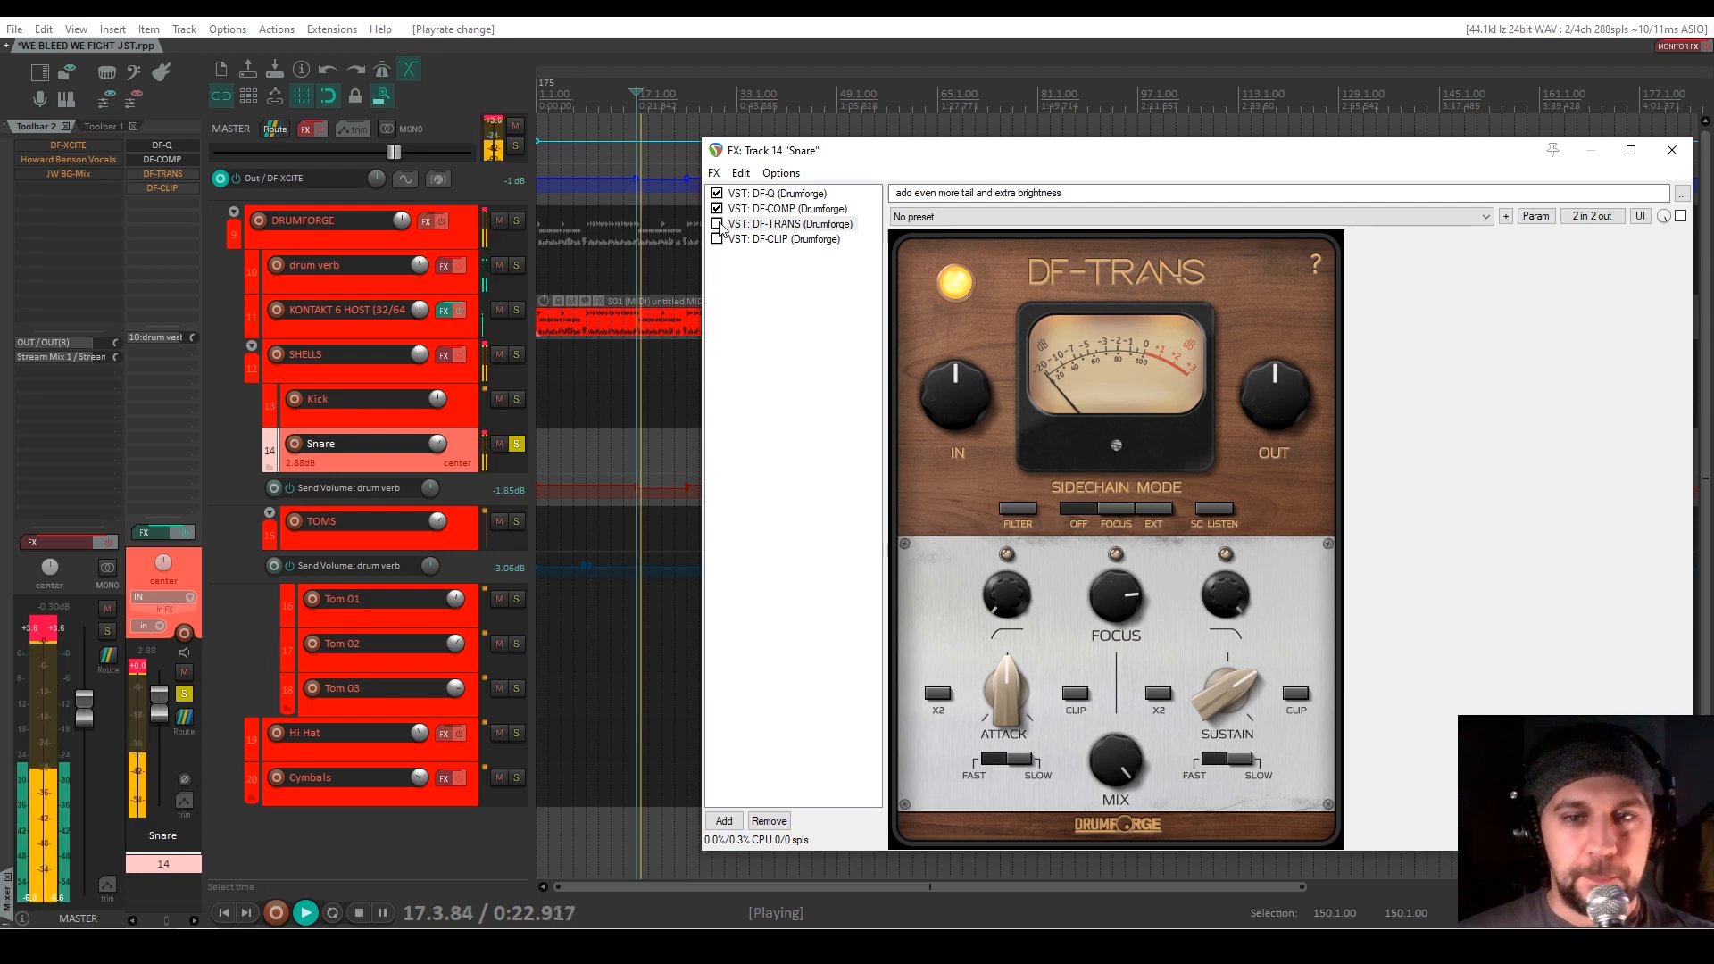
click(716, 224)
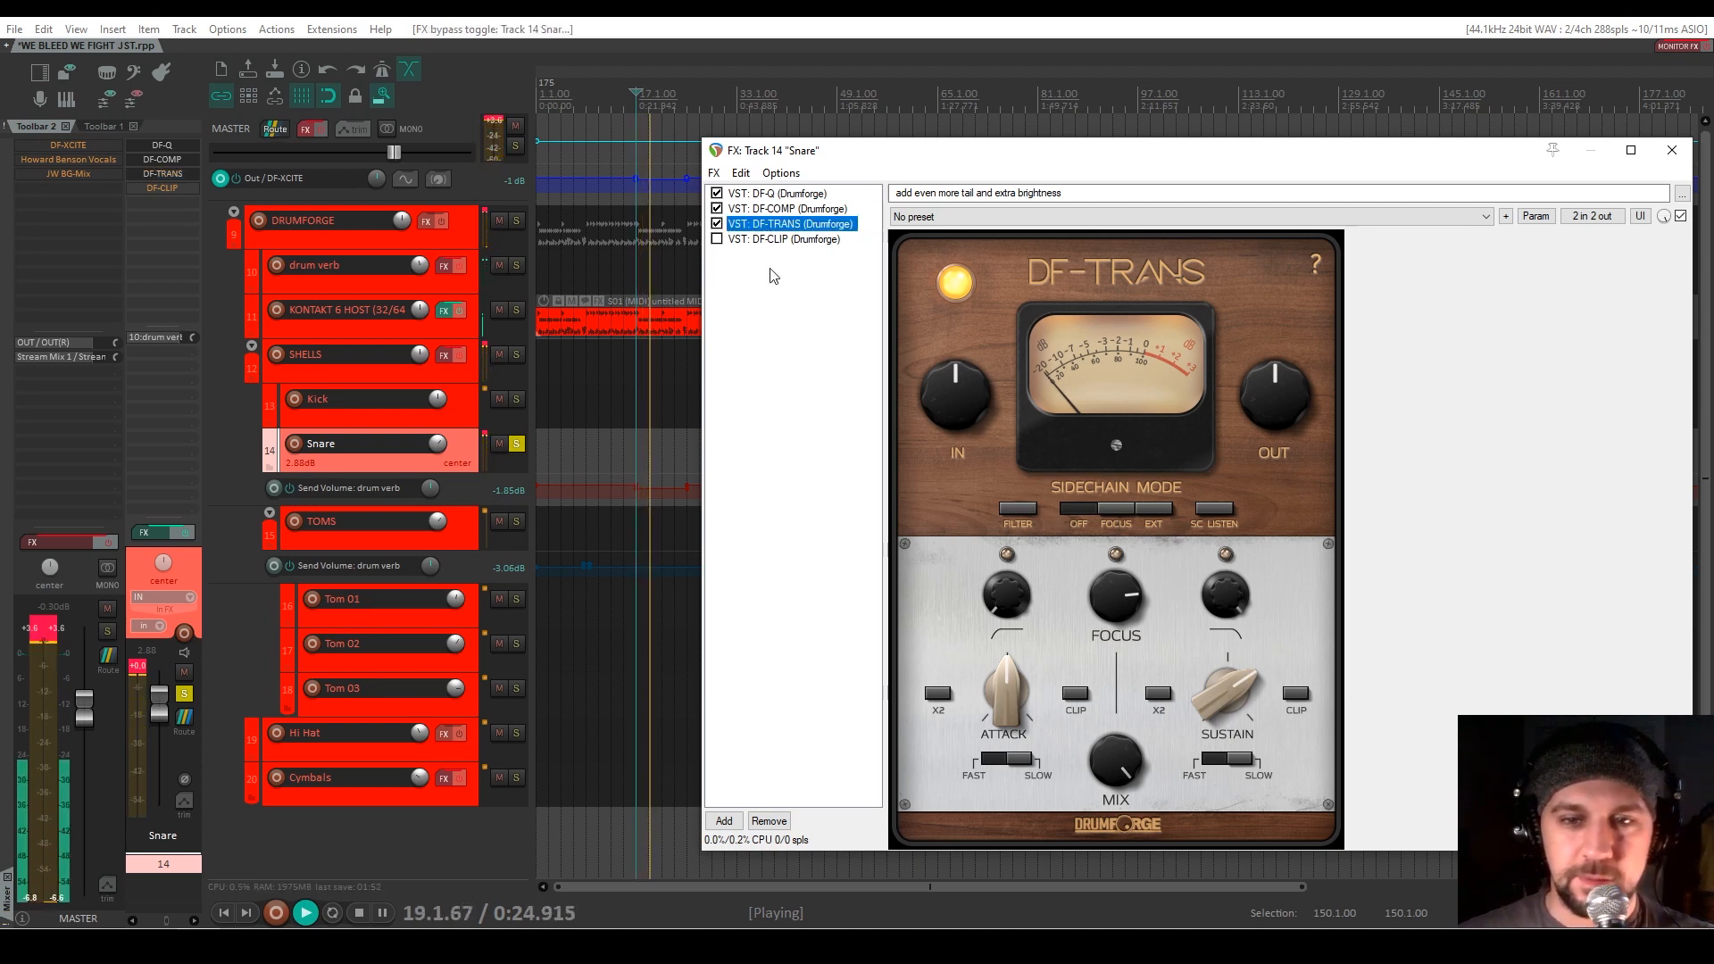
Readjust the Sustain of DF-TRANS during playback, compare the plugin off and on, and leave it enabled
drag(1239, 675, 1212, 709)
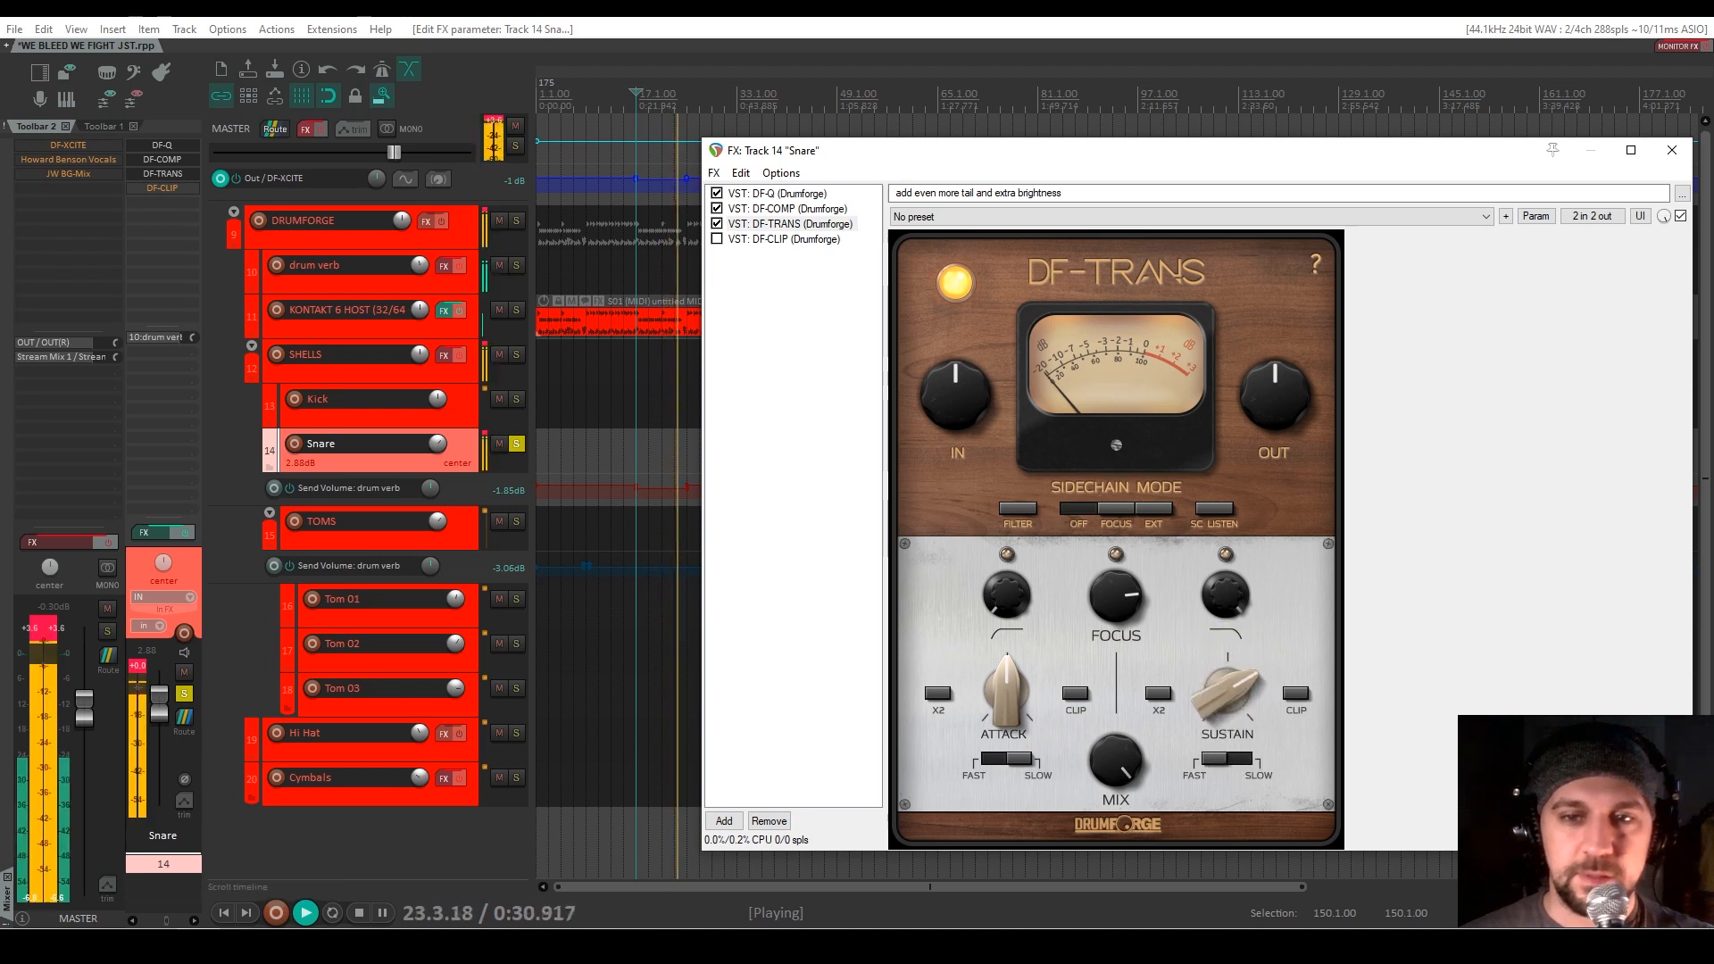
click(716, 224)
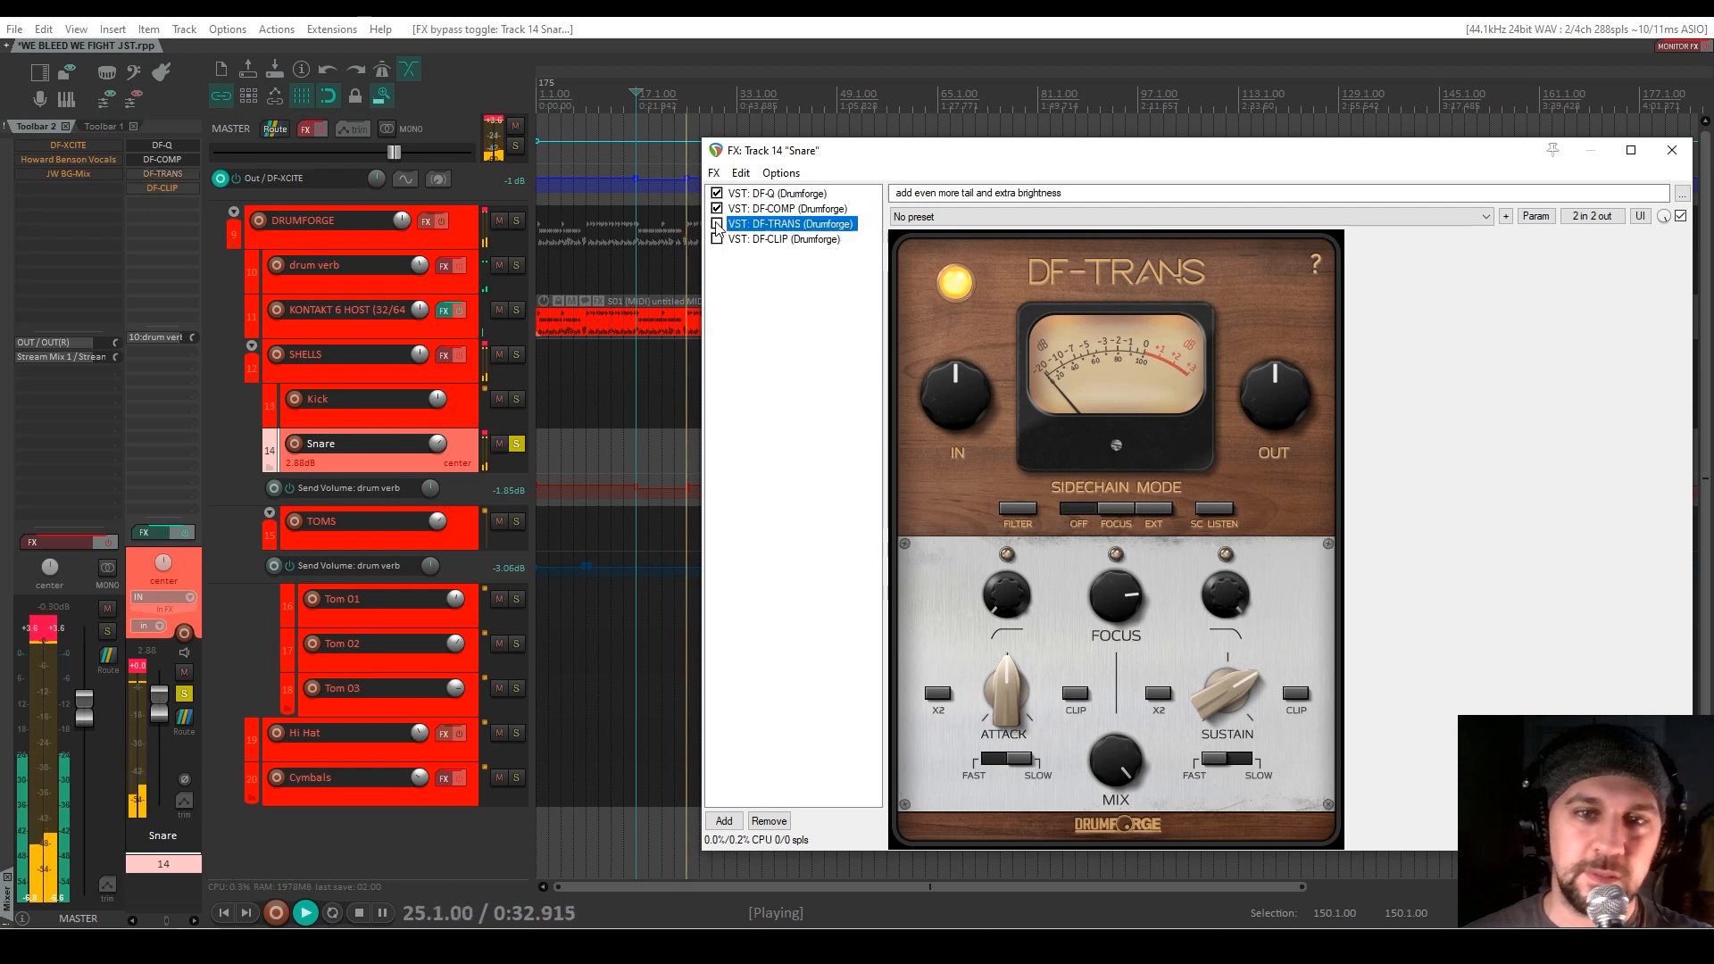
click(717, 224)
key(space)
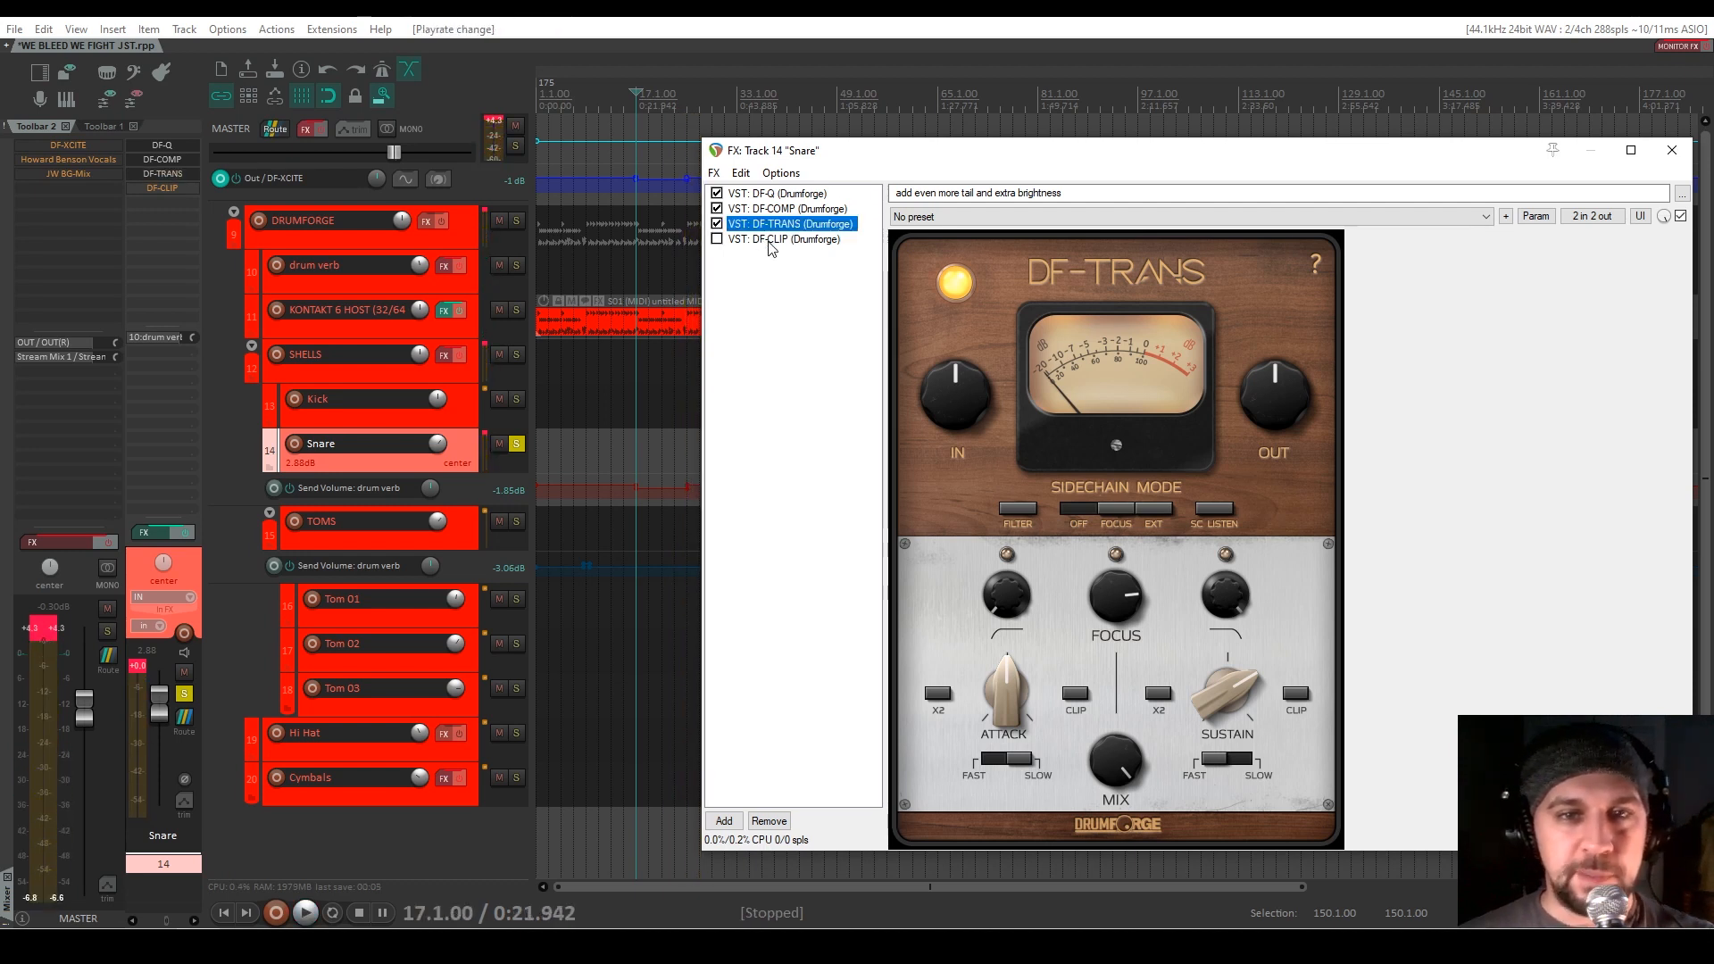
Show DF-CLIP on the Snare, compare it on and off during playback, and leave it enabled
click(771, 240)
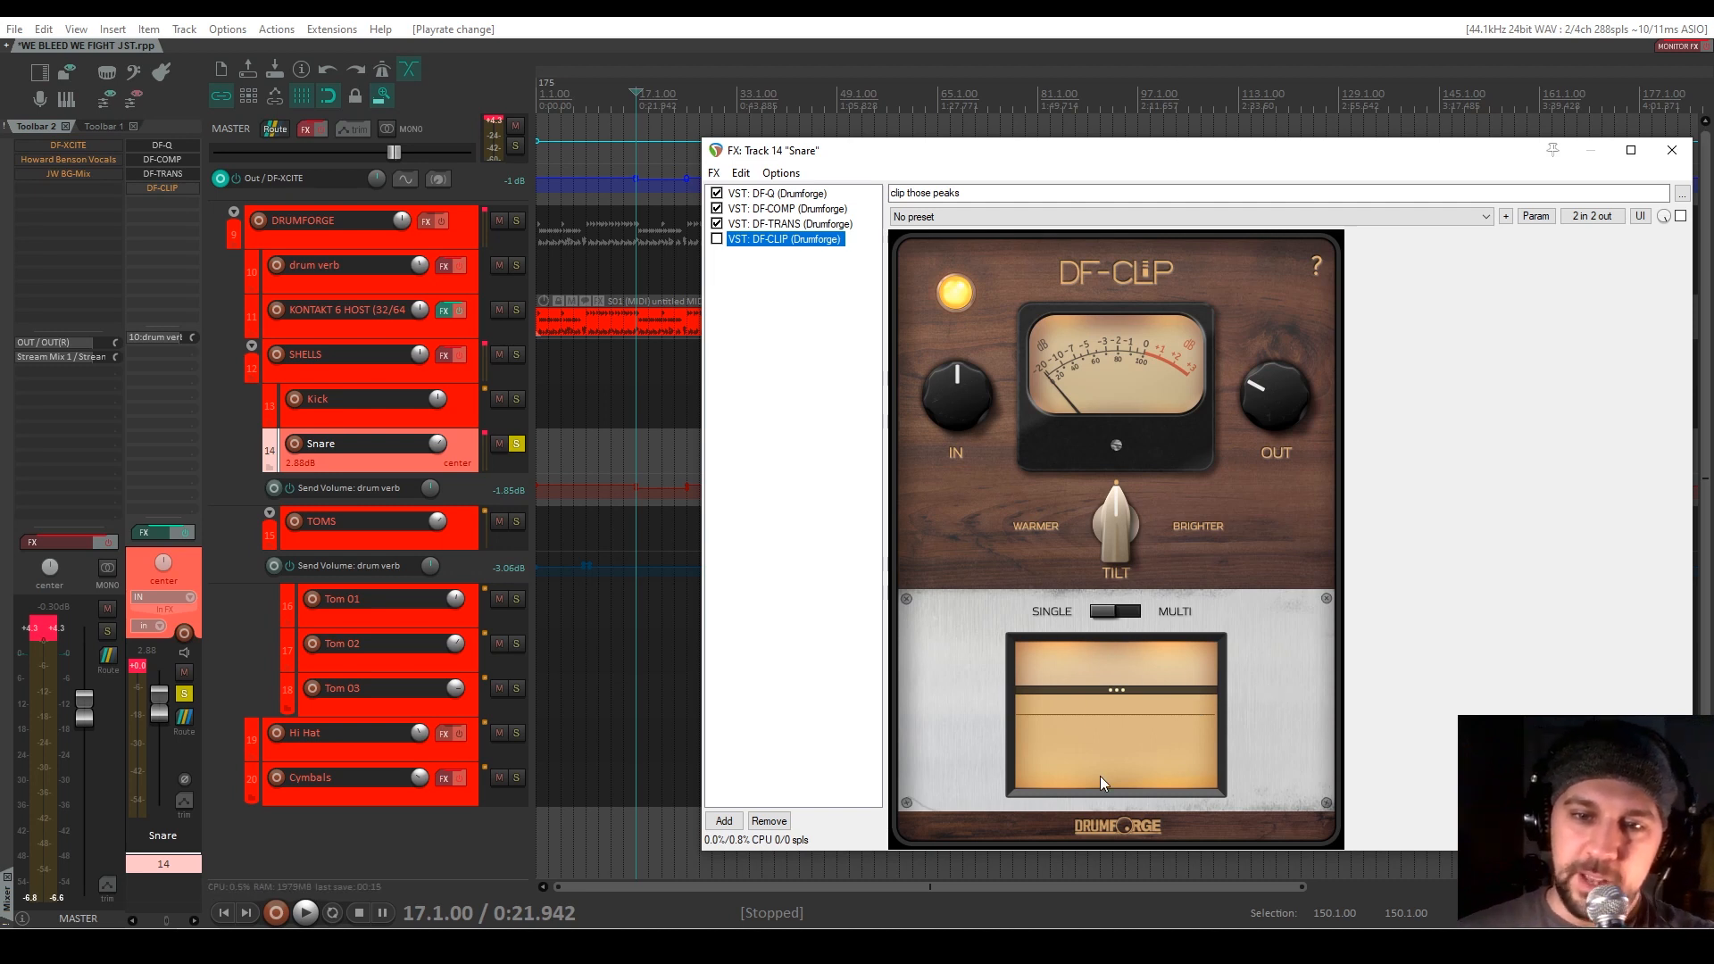
key(space)
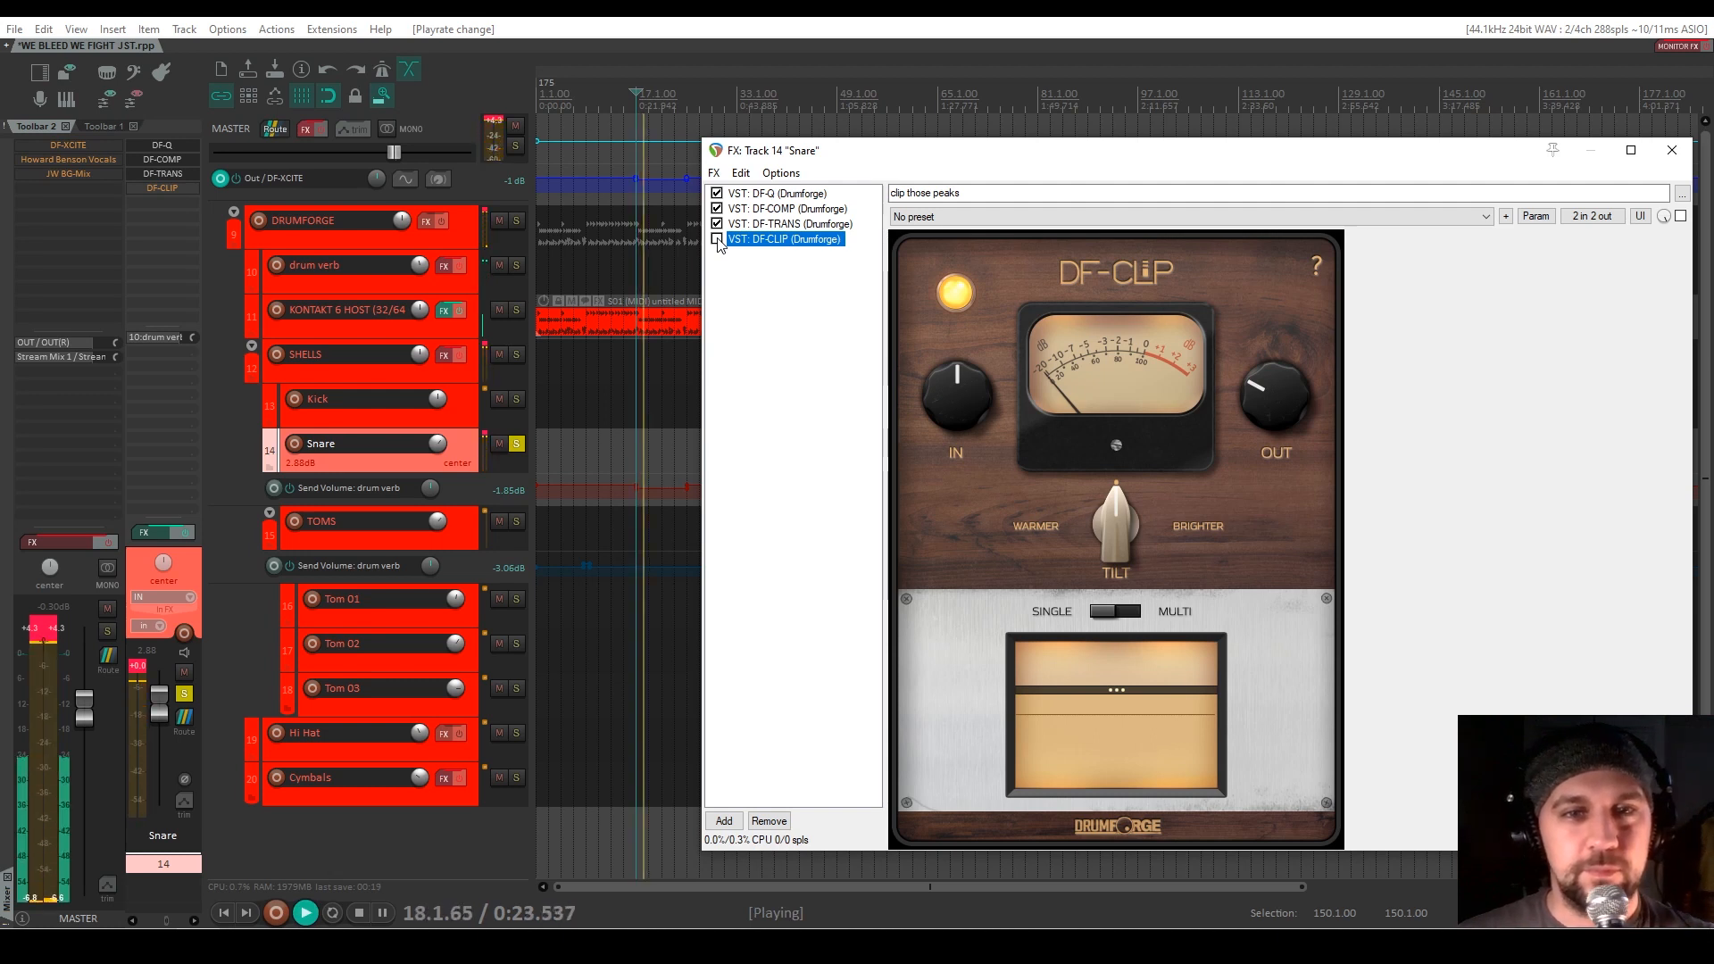
click(717, 239)
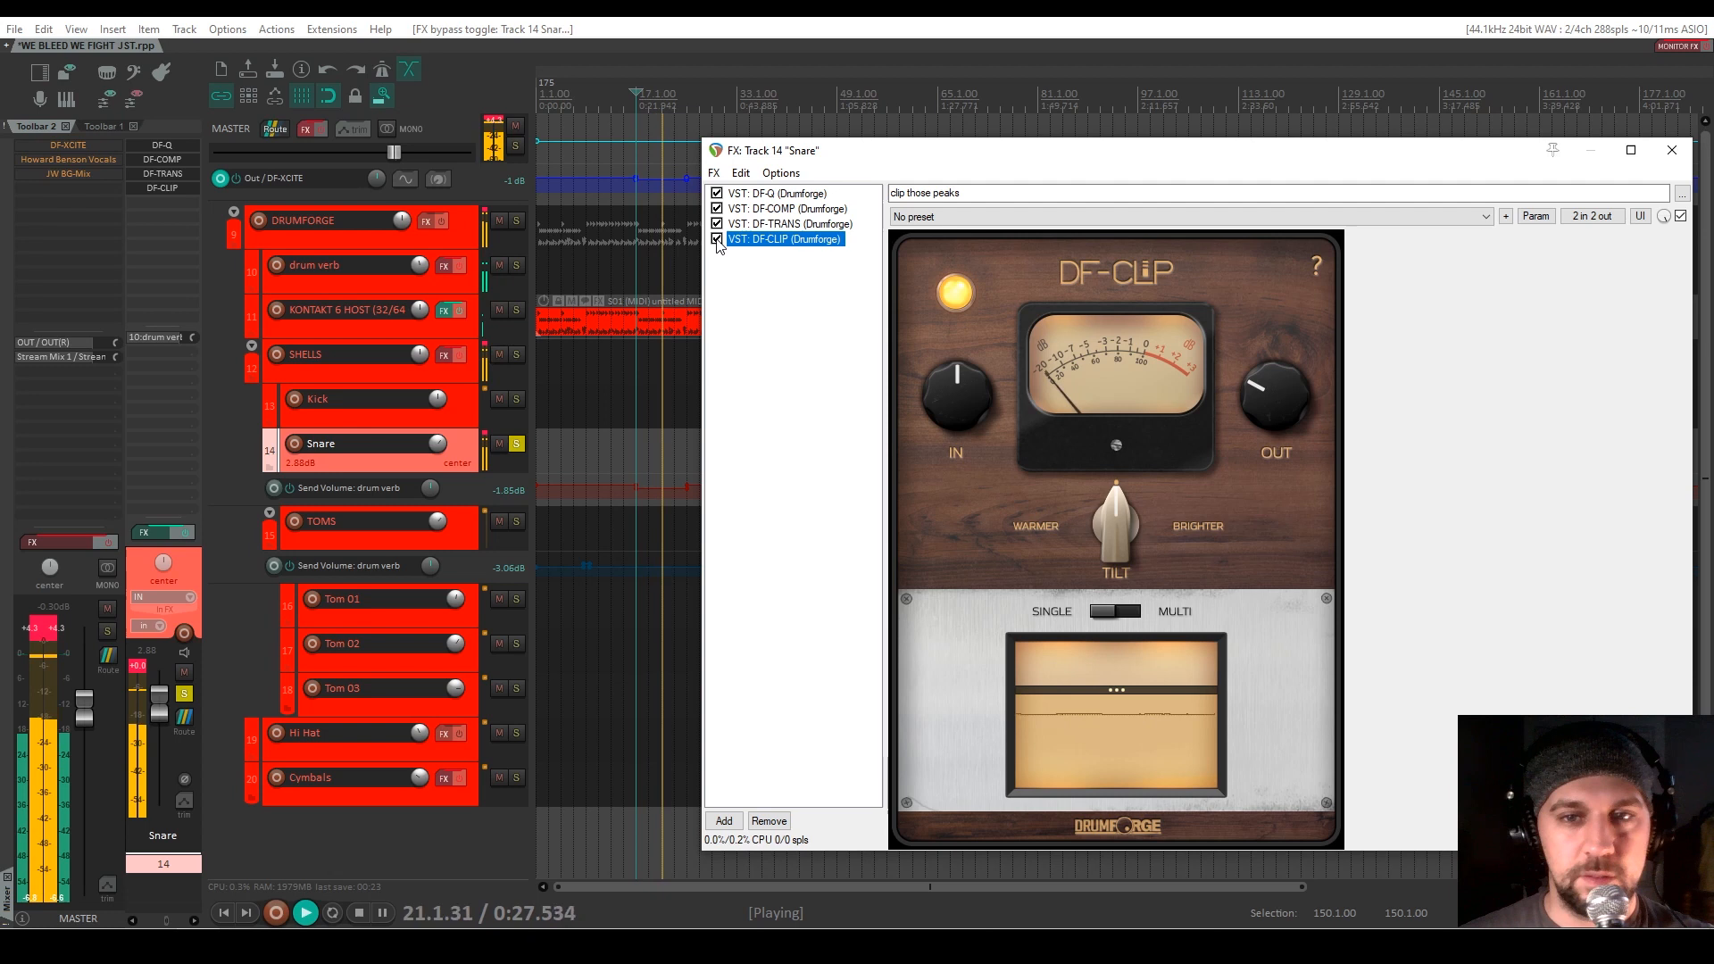
click(716, 240)
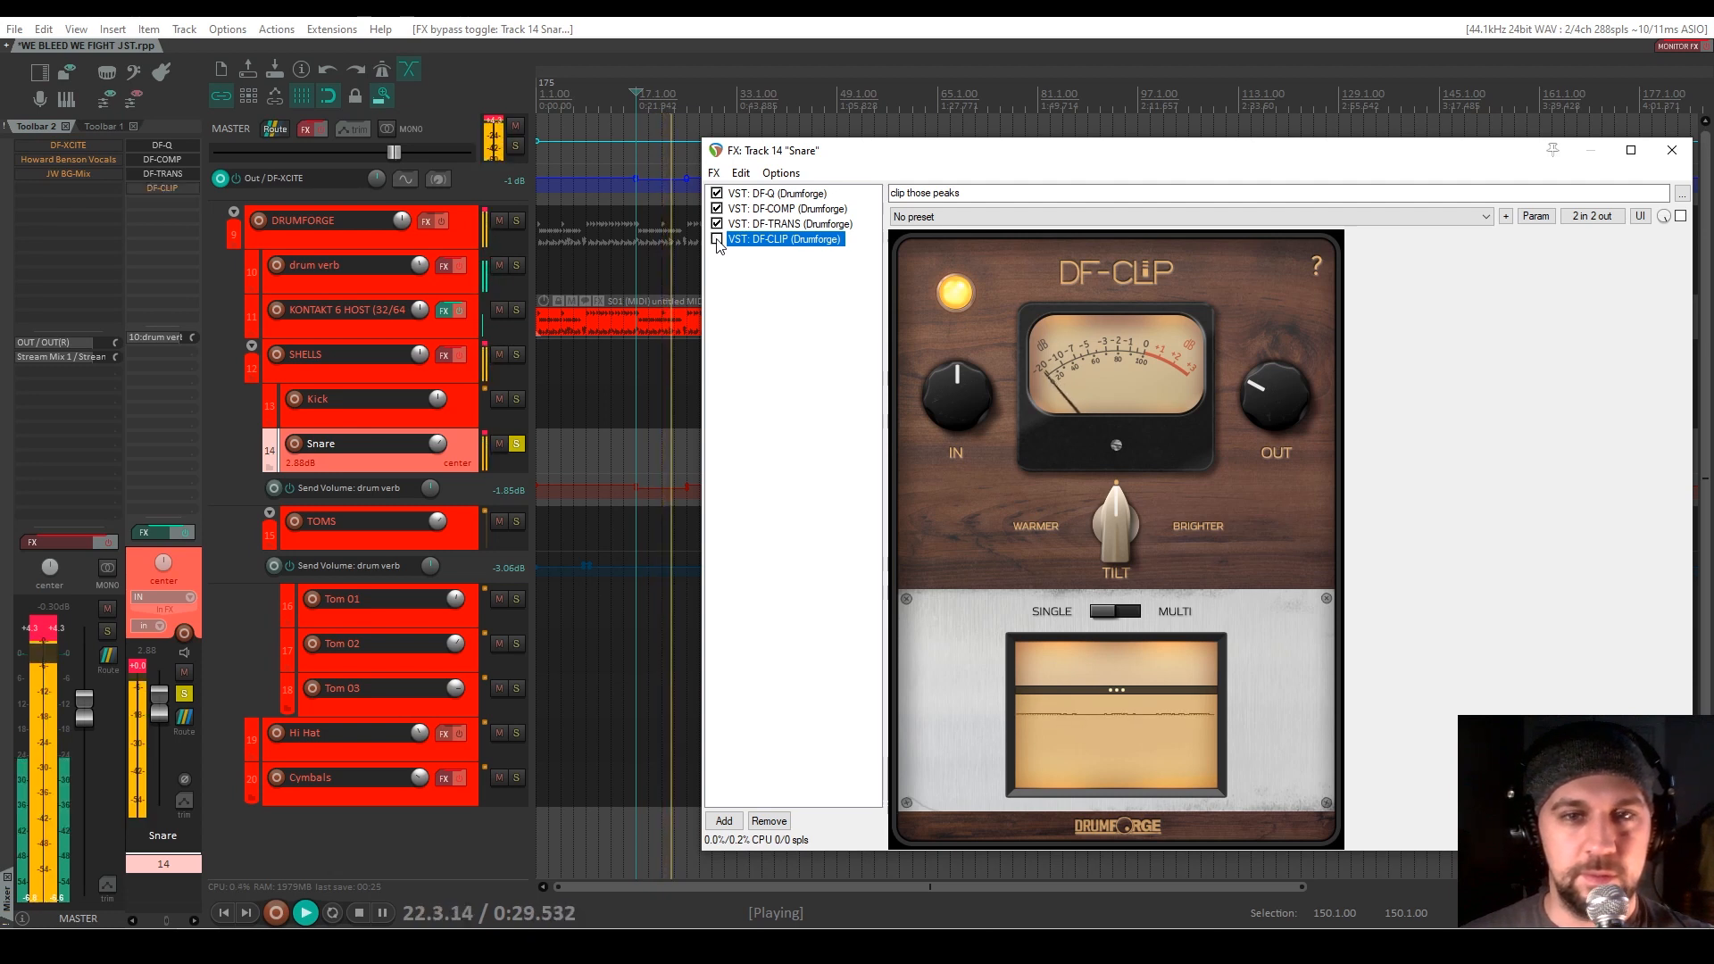
click(717, 239)
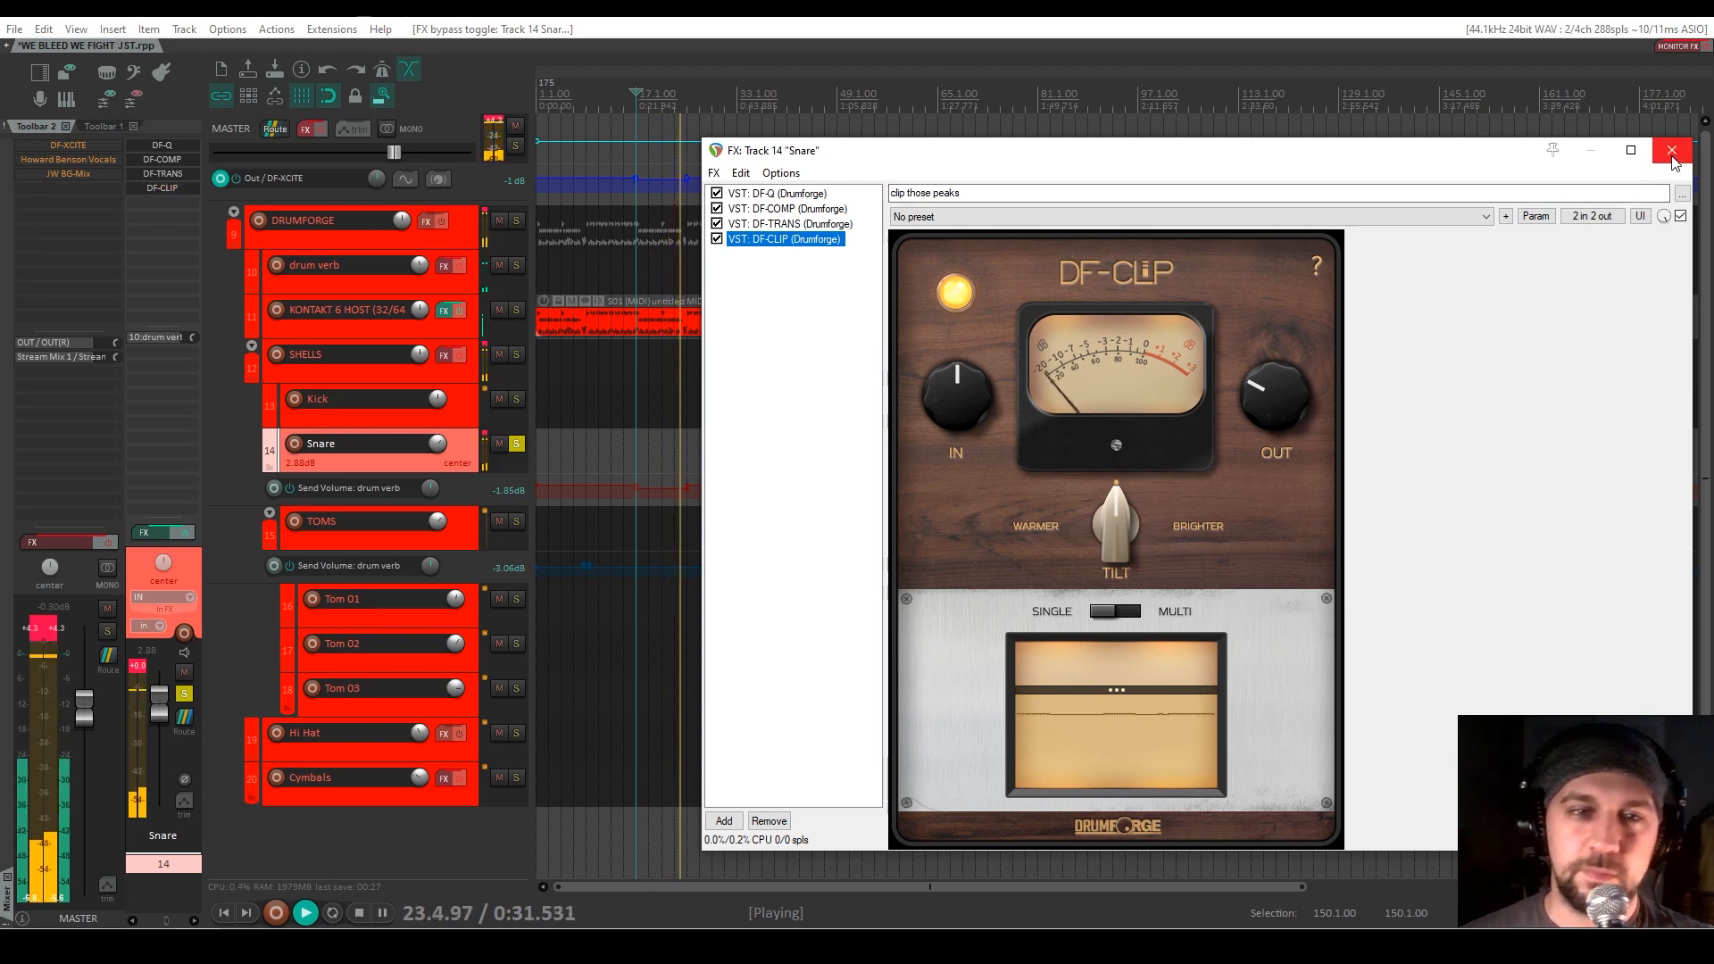
key(space)
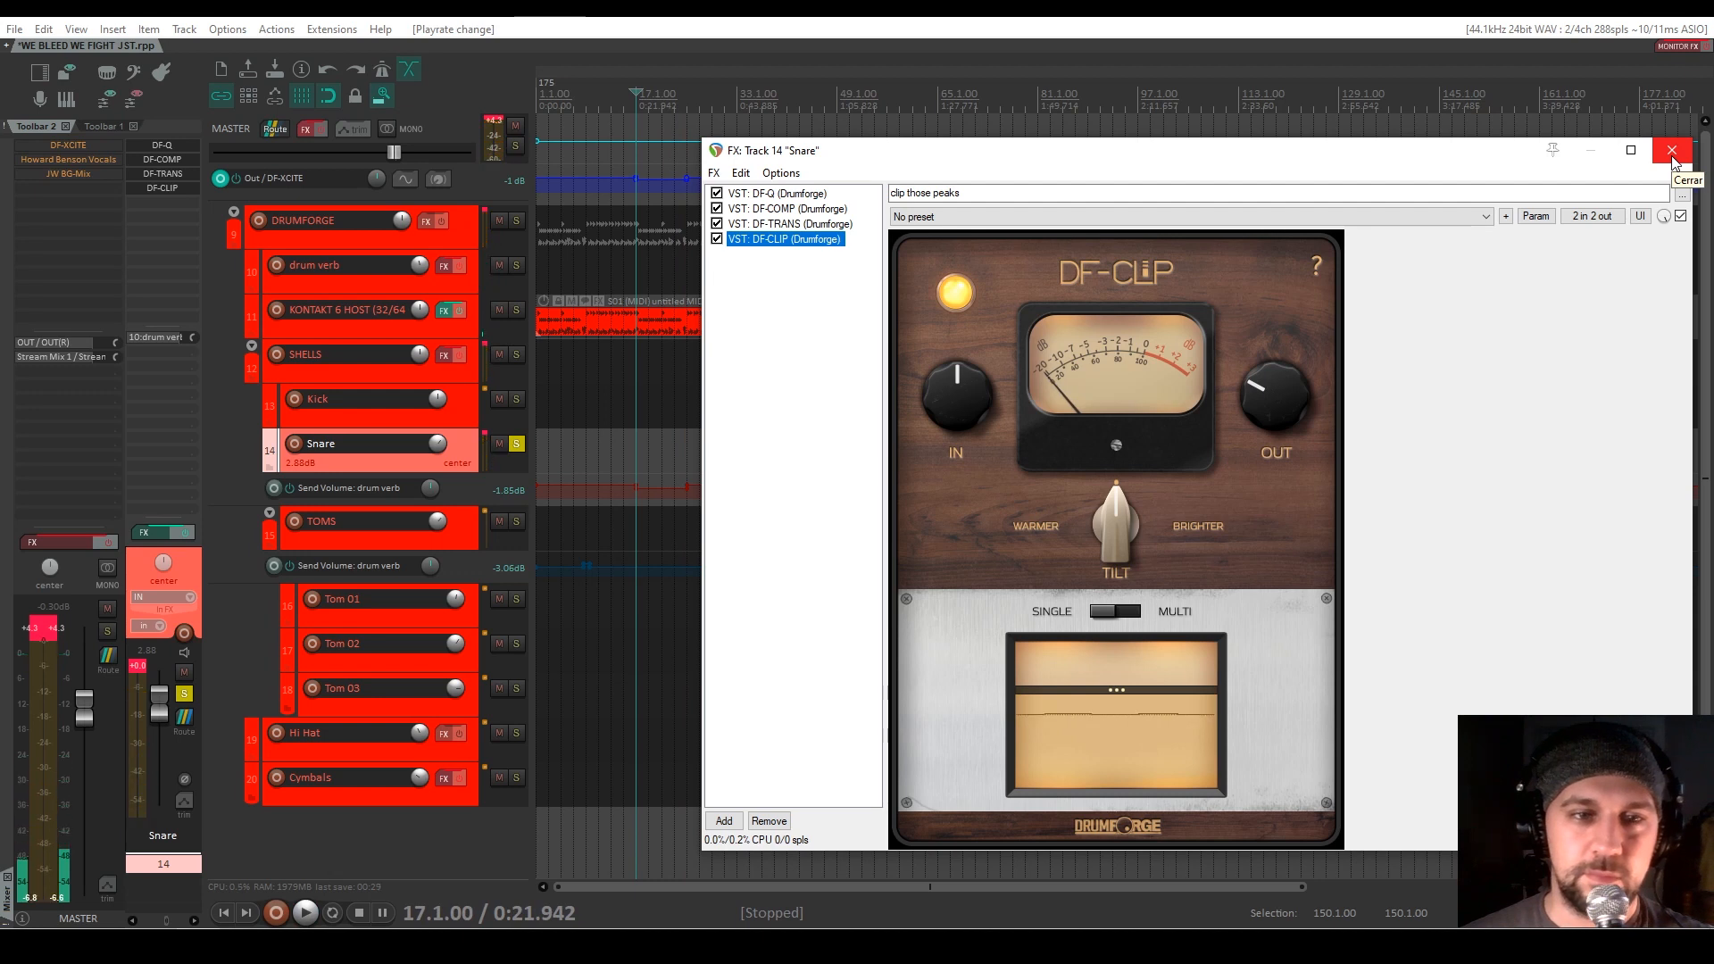
Close the Snare's FX chain and unsolo the Snare
click(1672, 149)
key(F6)
Check Tom 01, Tom 02 and Tom 03 for effects, and turn on the TOMS folder's FX chain with its individual plugins bypassed
click(468, 623)
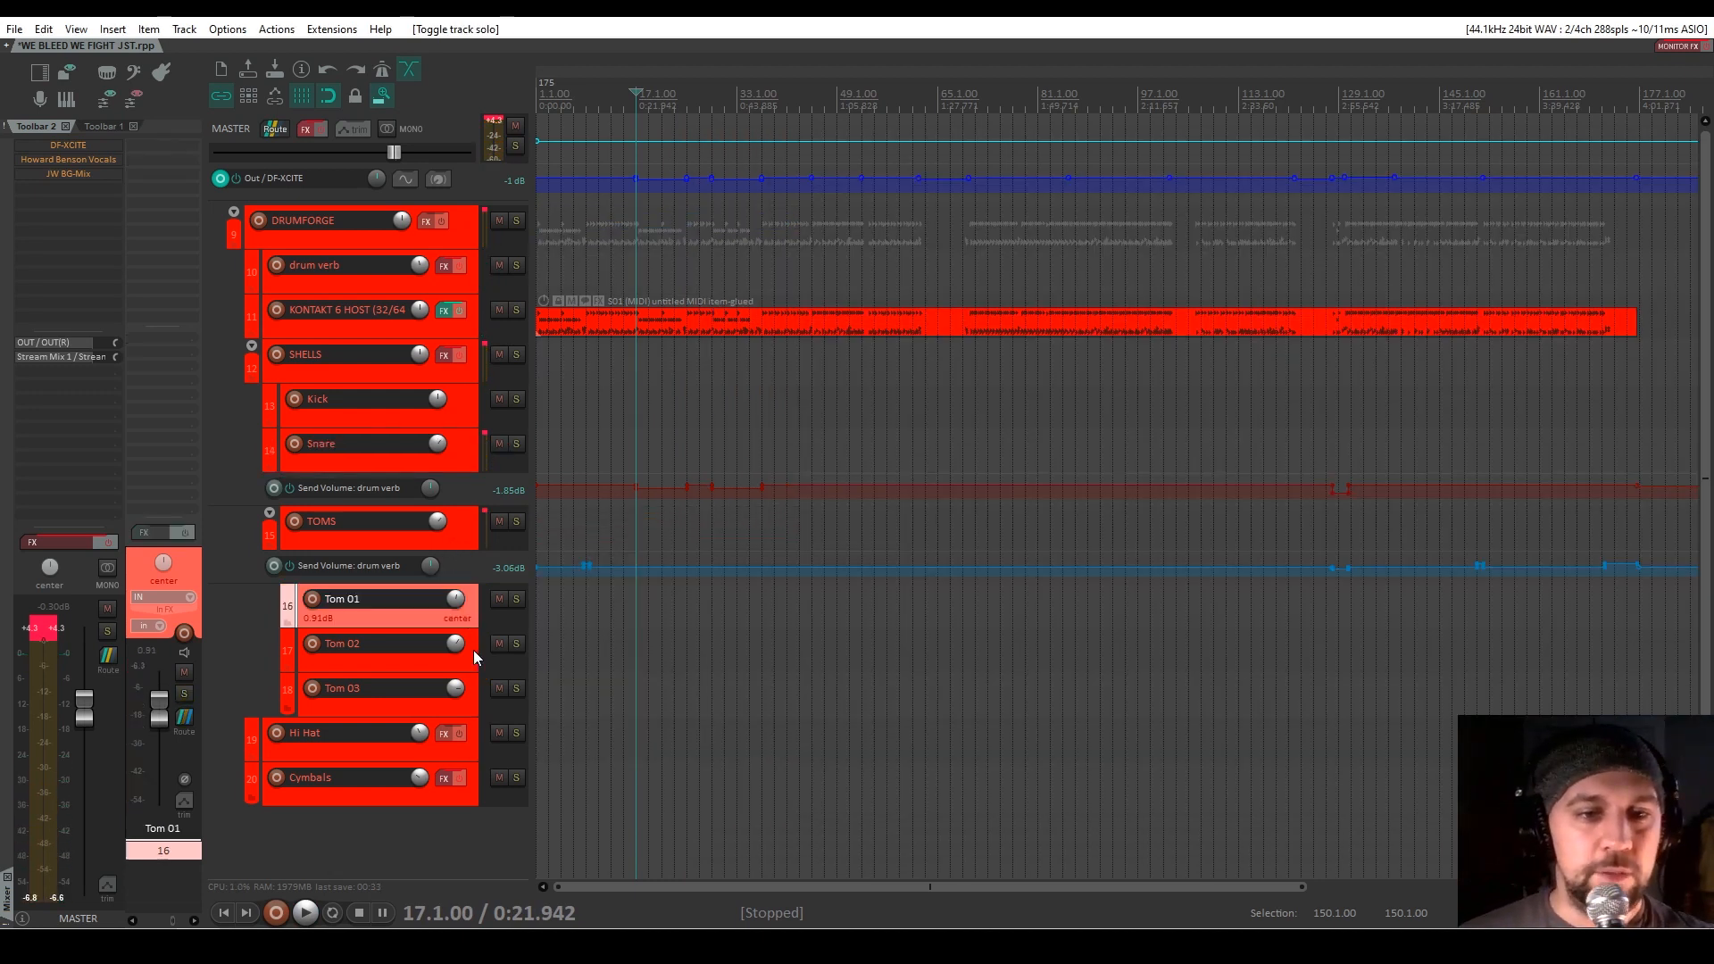
click(473, 650)
click(470, 701)
click(468, 666)
click(464, 620)
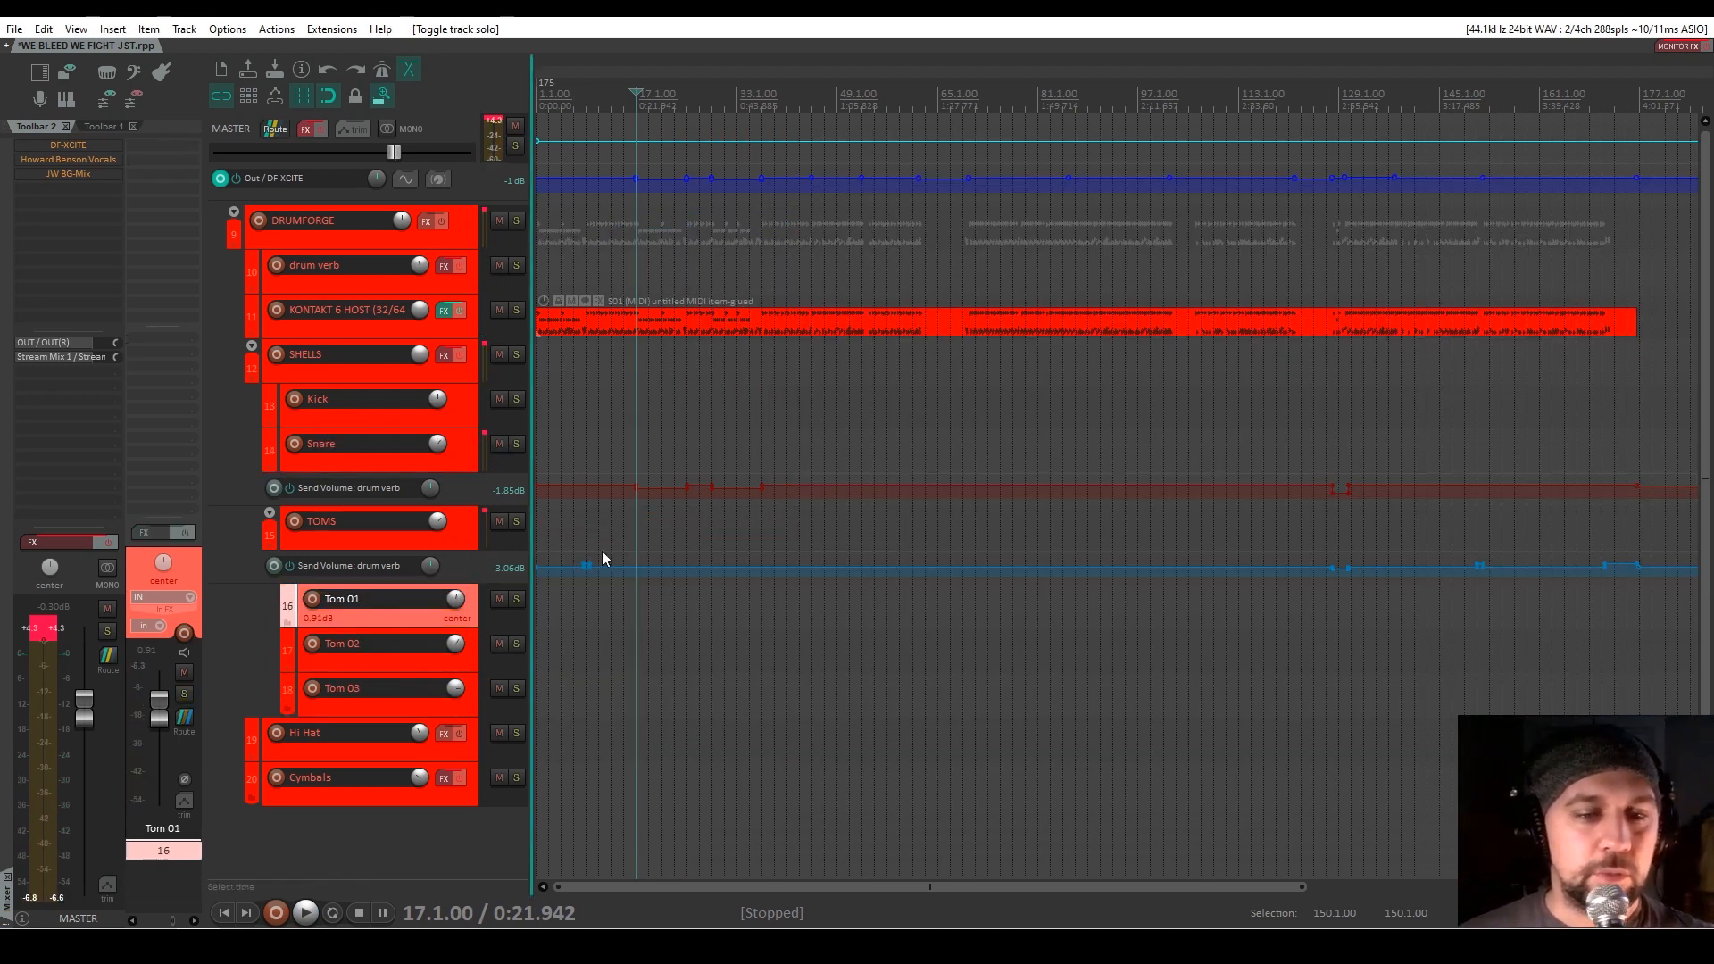
click(463, 535)
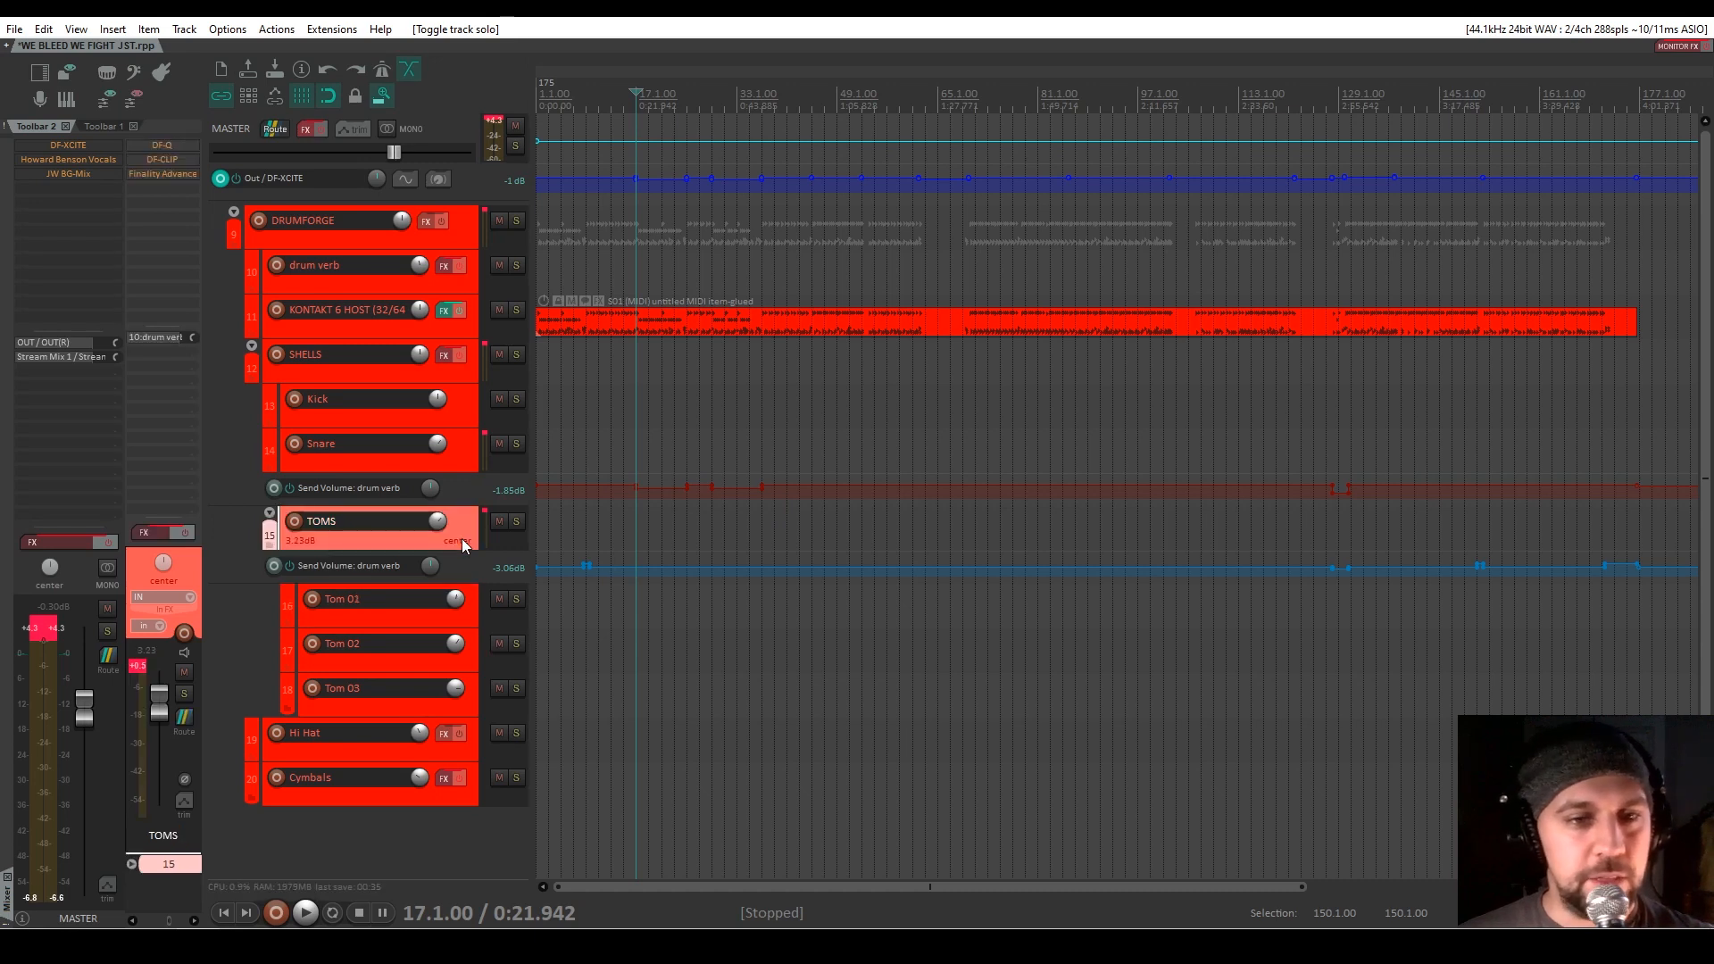
click(180, 534)
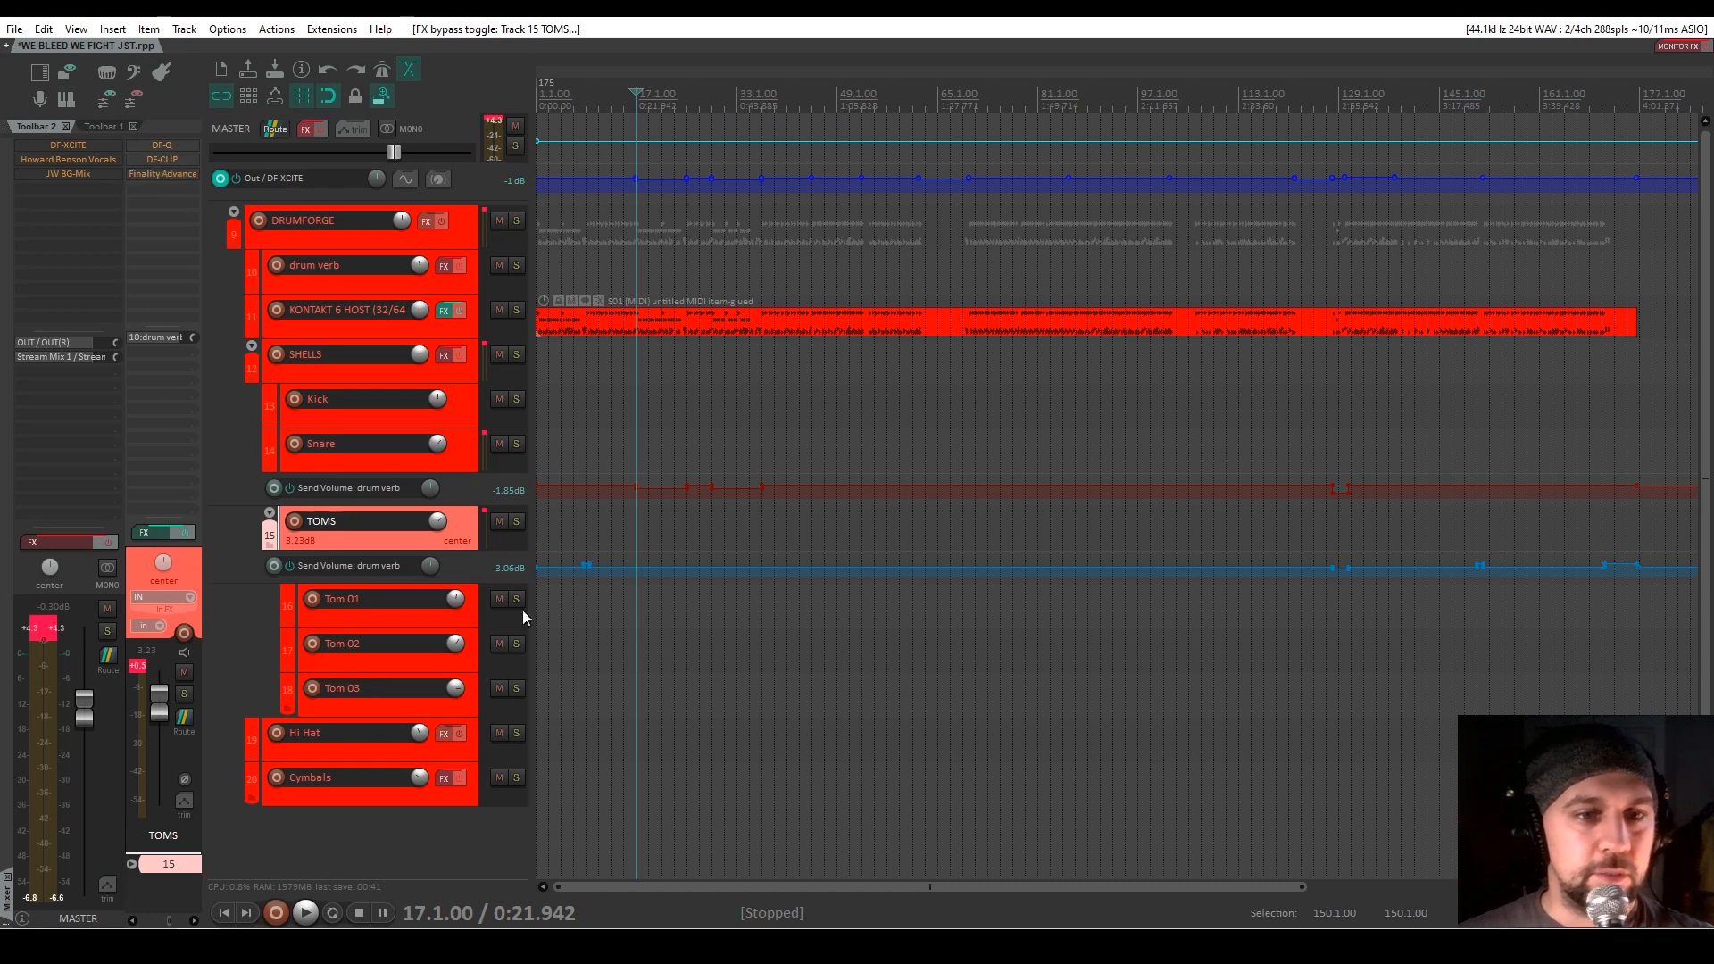
Solo the TOMS folder and set a time selection over the tom fill from 7.4.00 to 9.1.00
click(515, 522)
scroll(716, 418, up, 6)
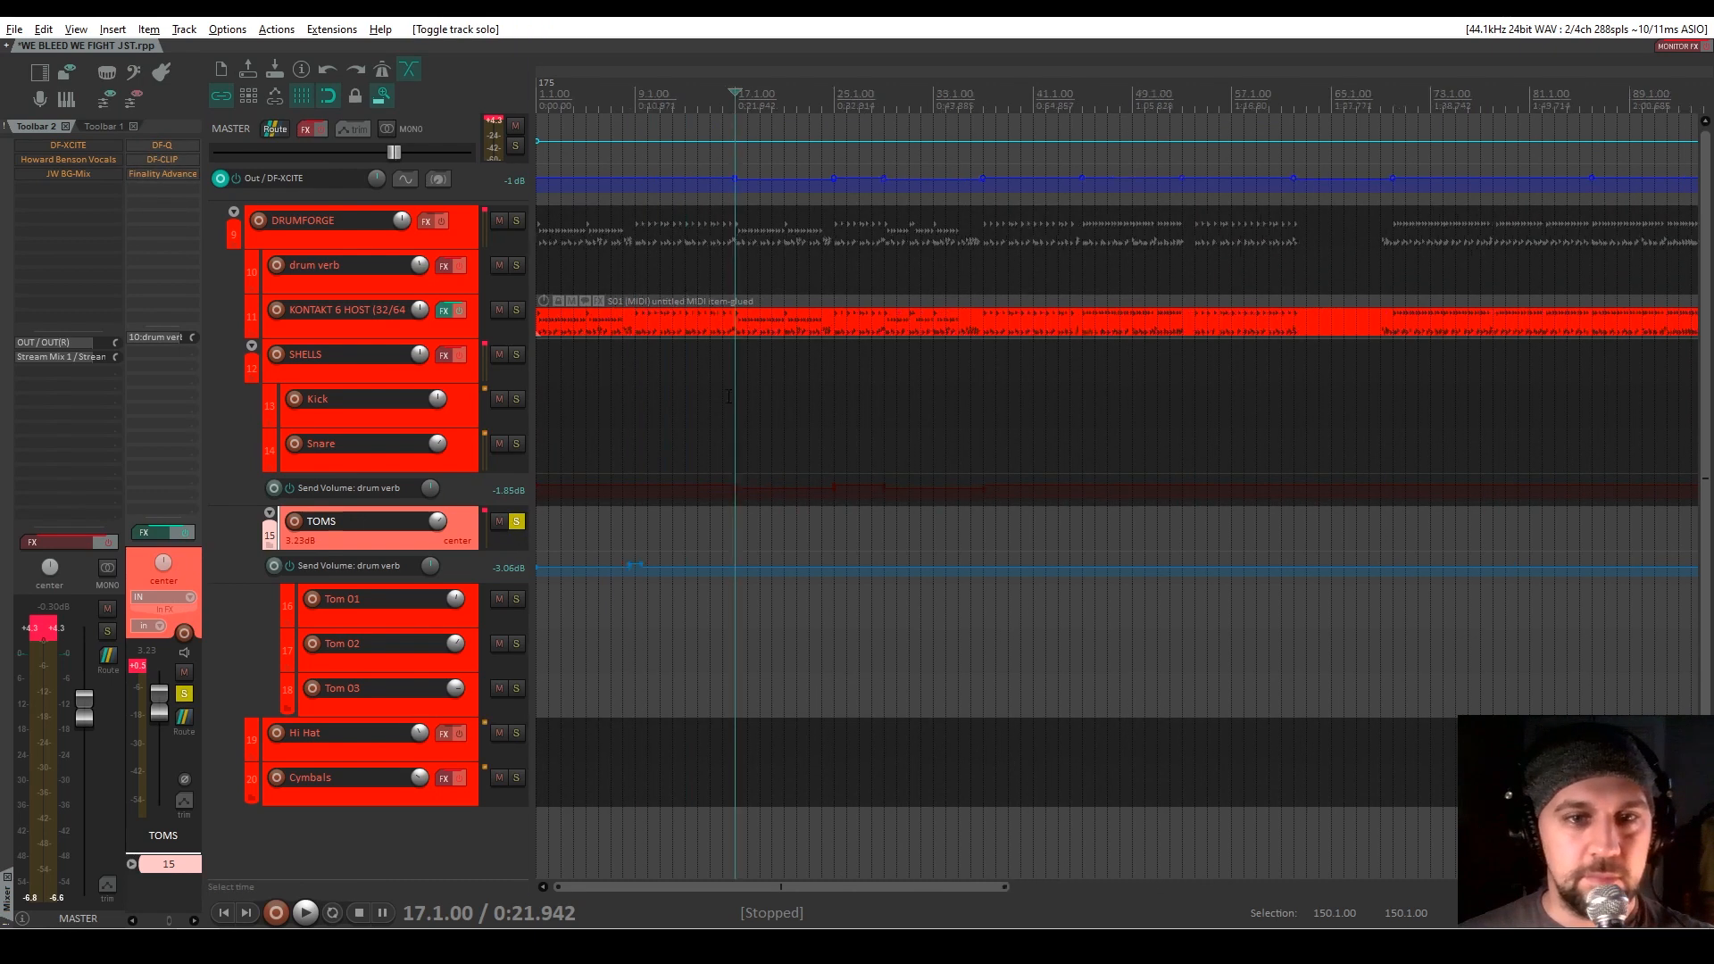
click(769, 366)
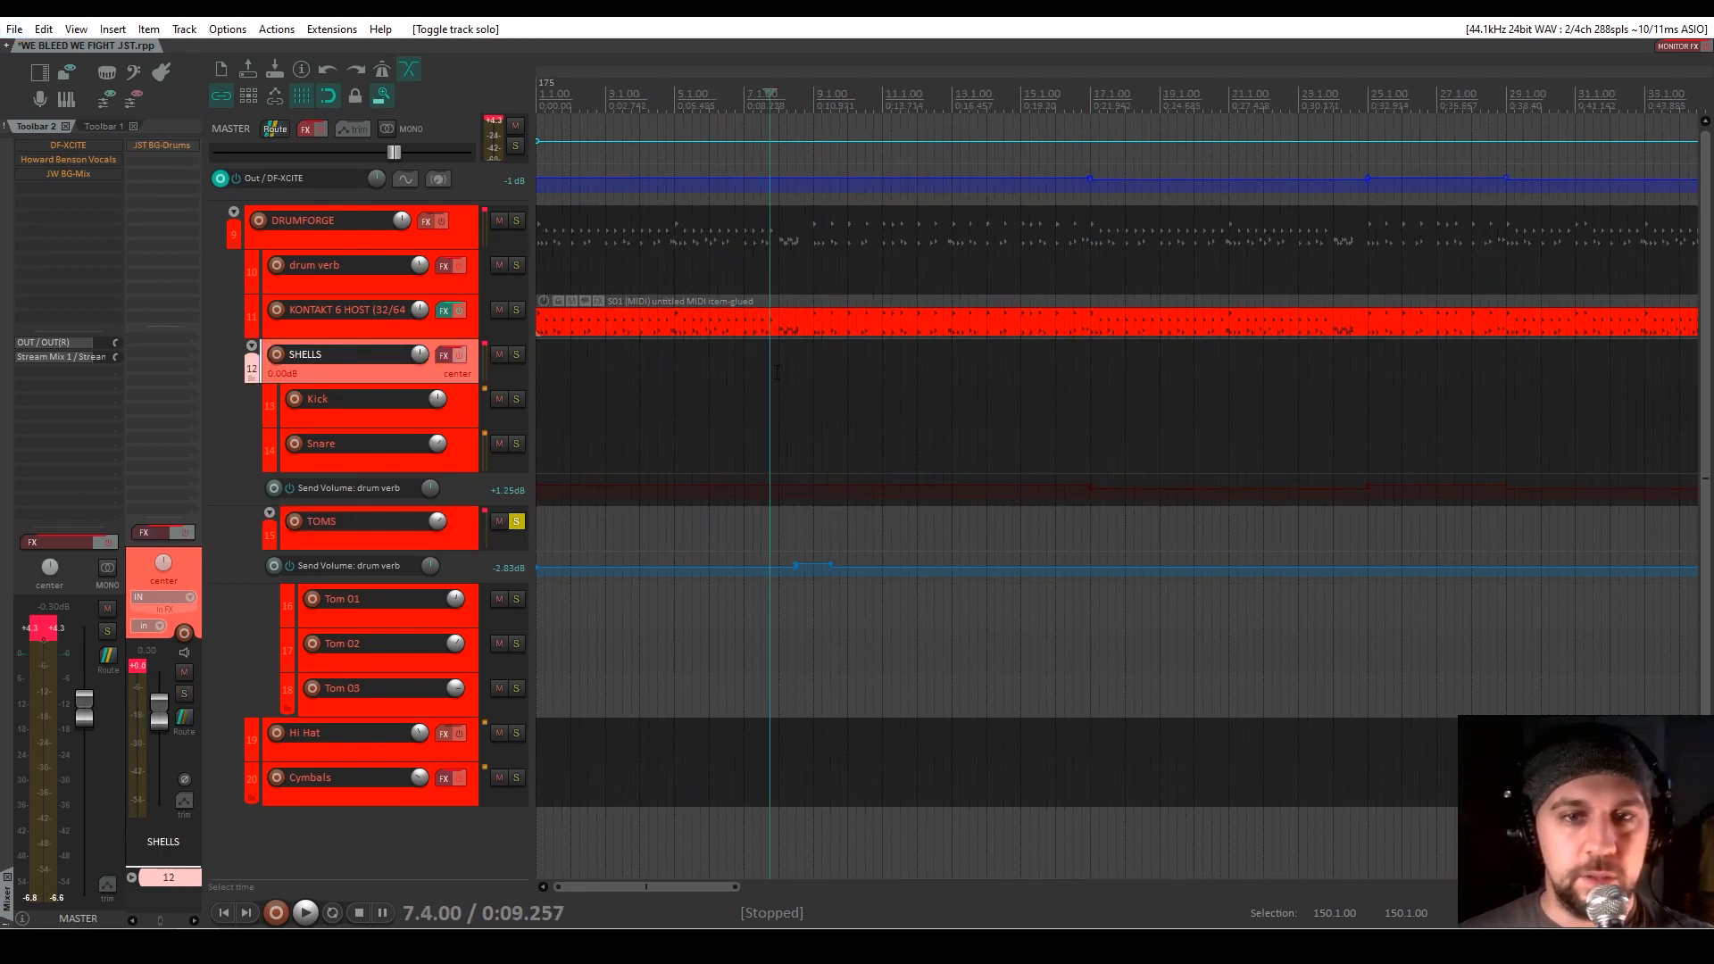
drag(774, 371, 812, 372)
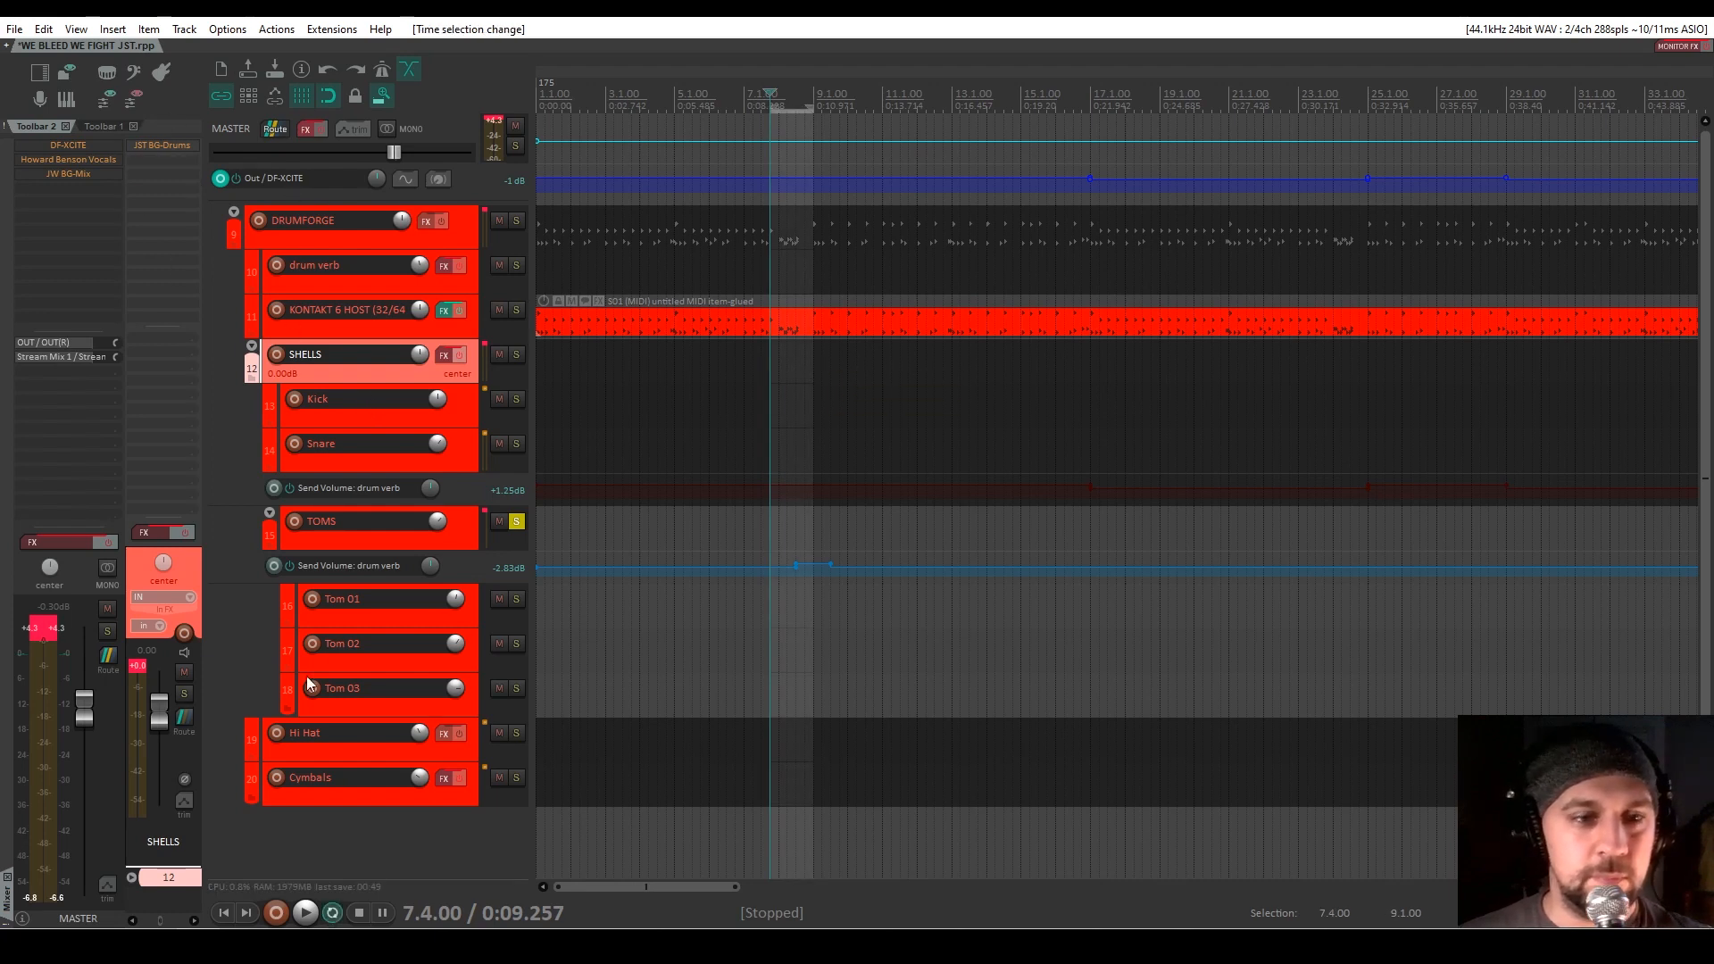
Open the TOMS FX chain on DF-Q, enable the plugin during playback of the tom fill, and stop playback
click(473, 540)
click(157, 532)
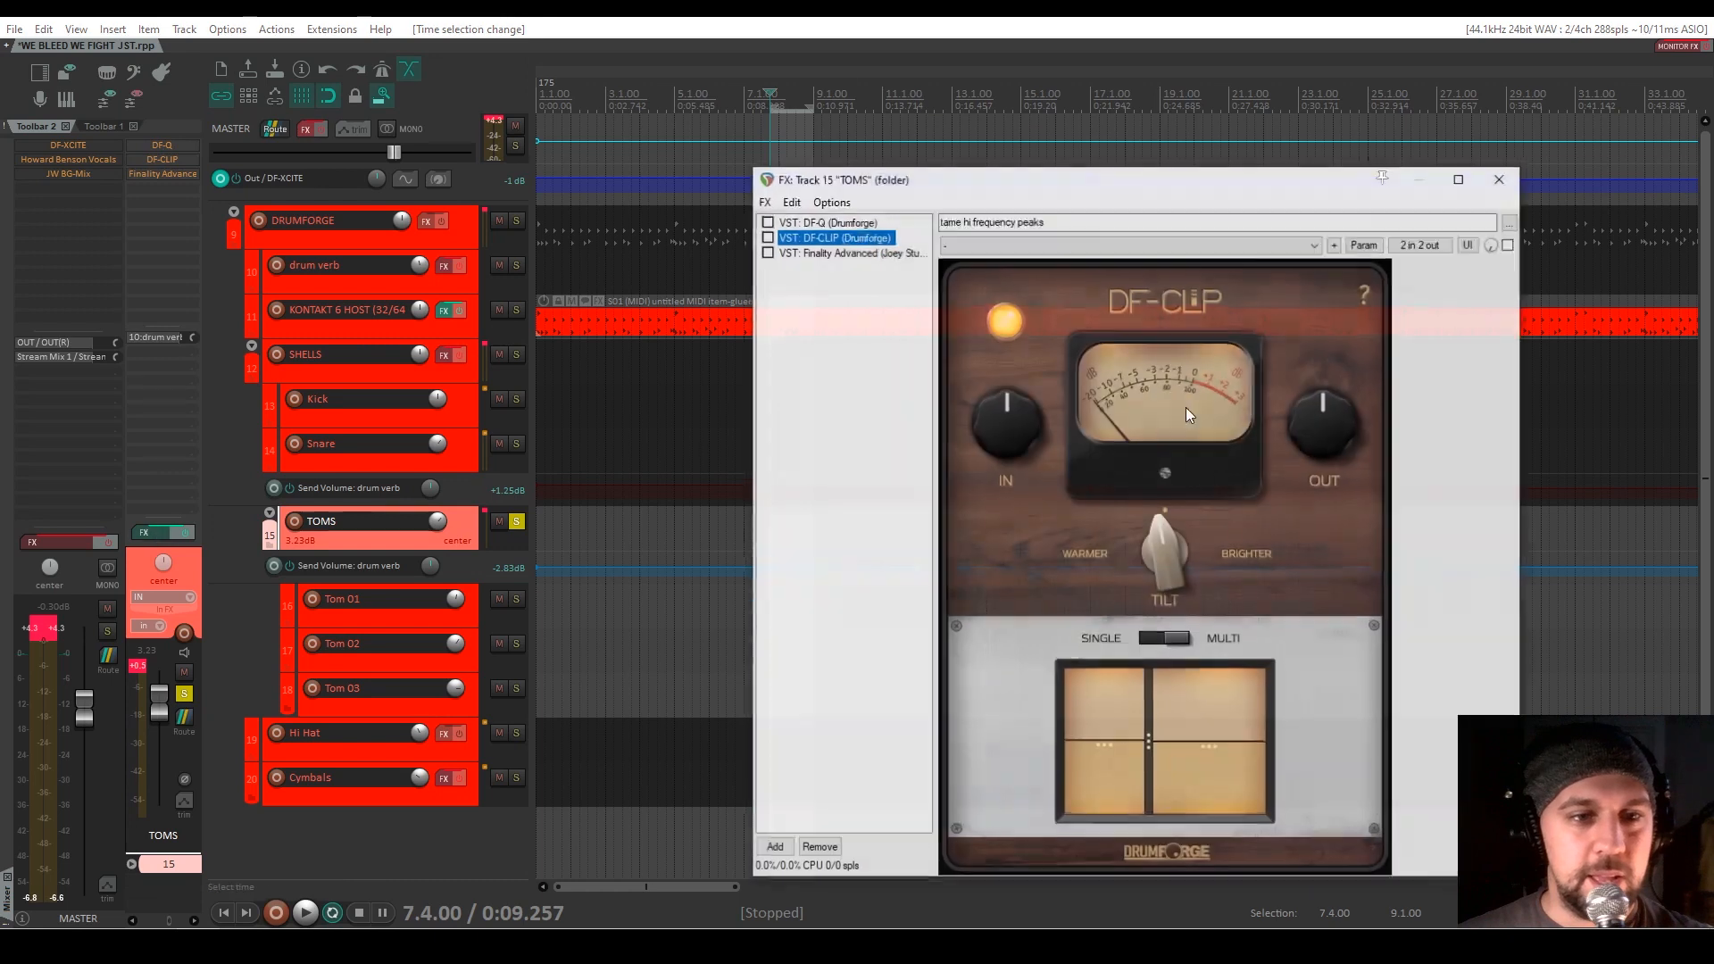
click(966, 199)
drag(974, 184, 1067, 143)
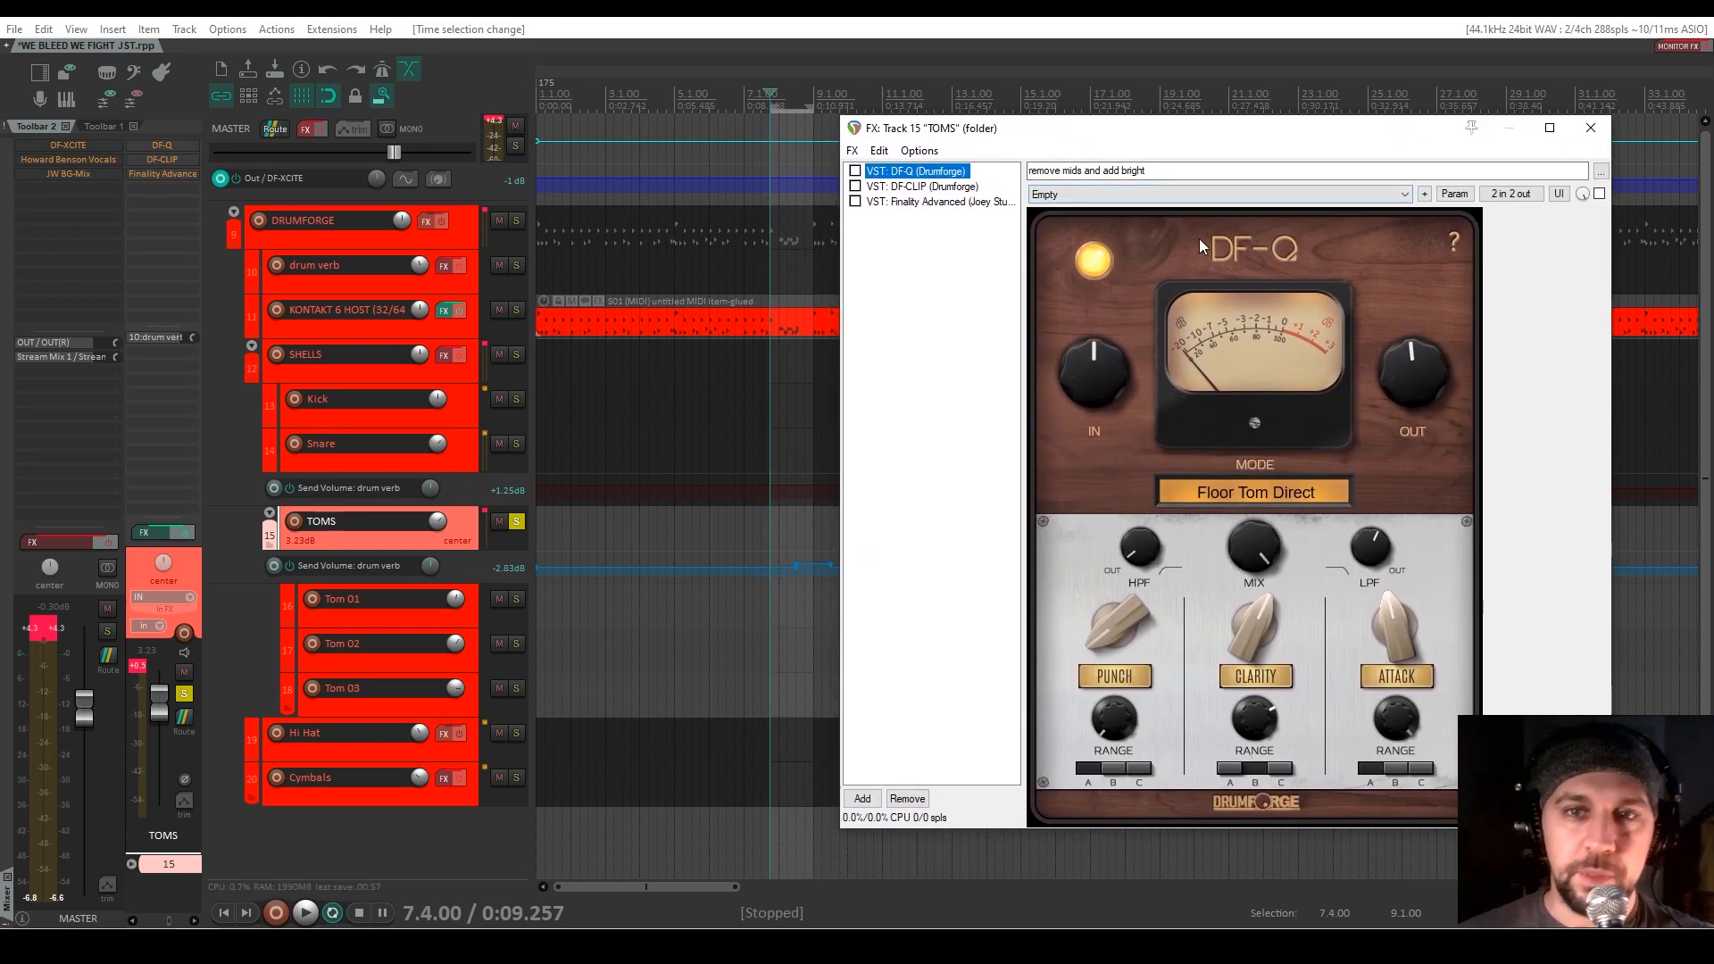
key(space)
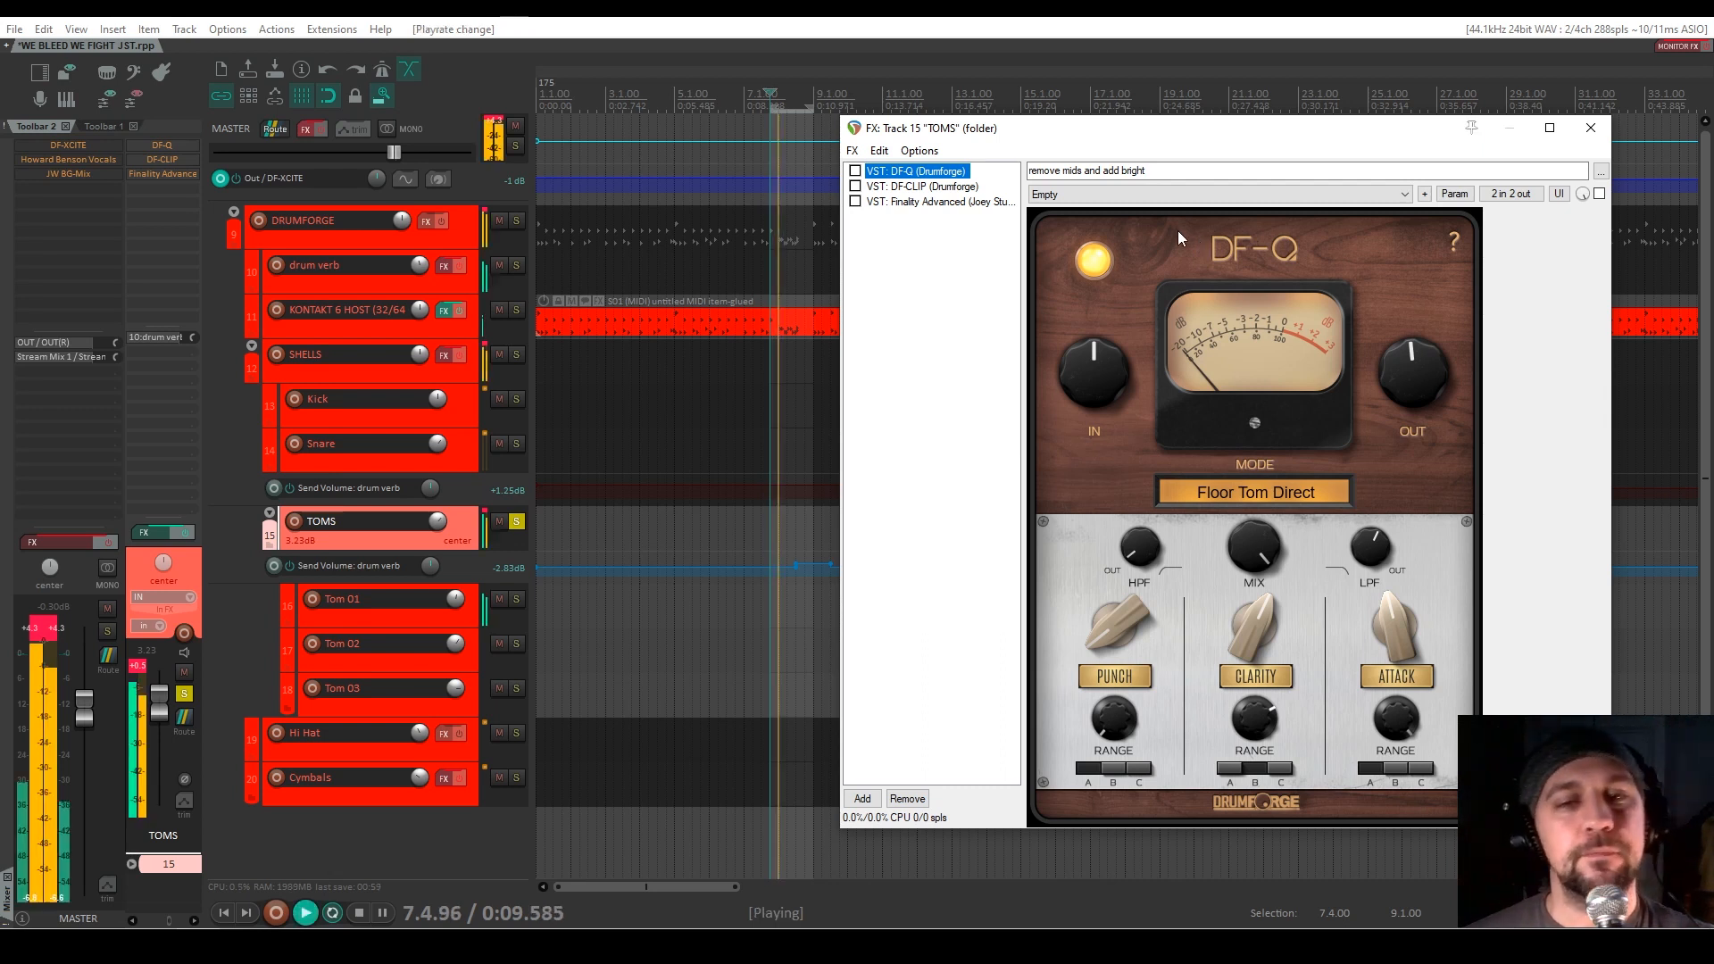
click(855, 171)
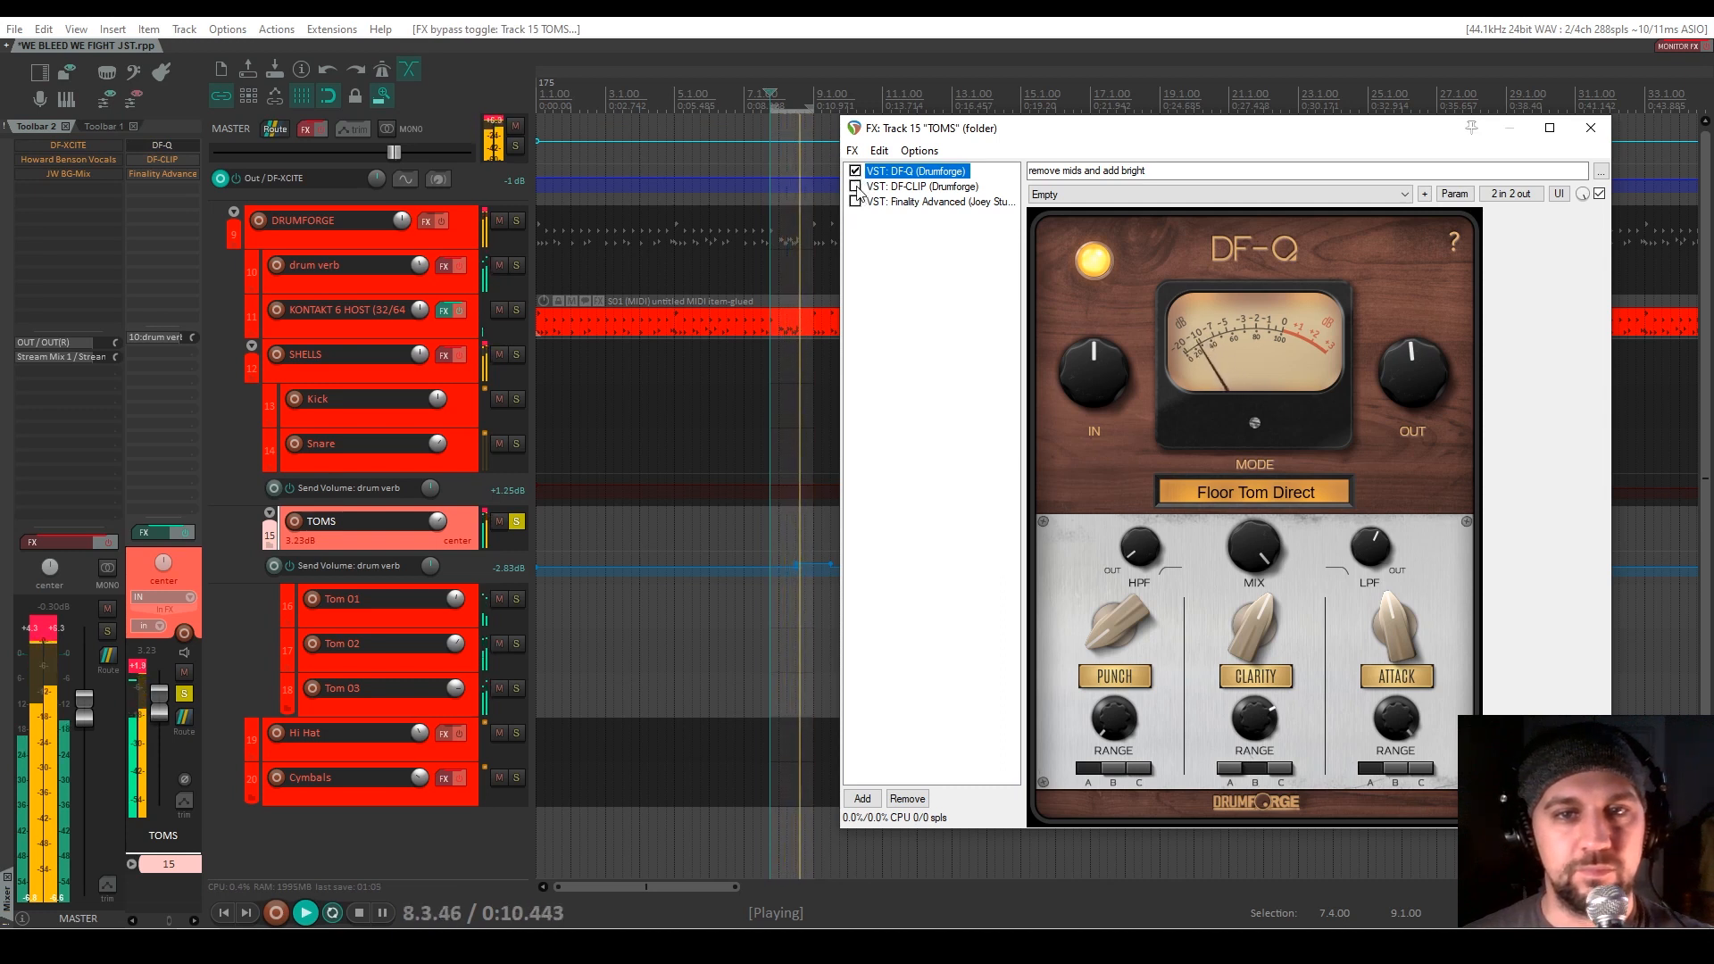
key(space)
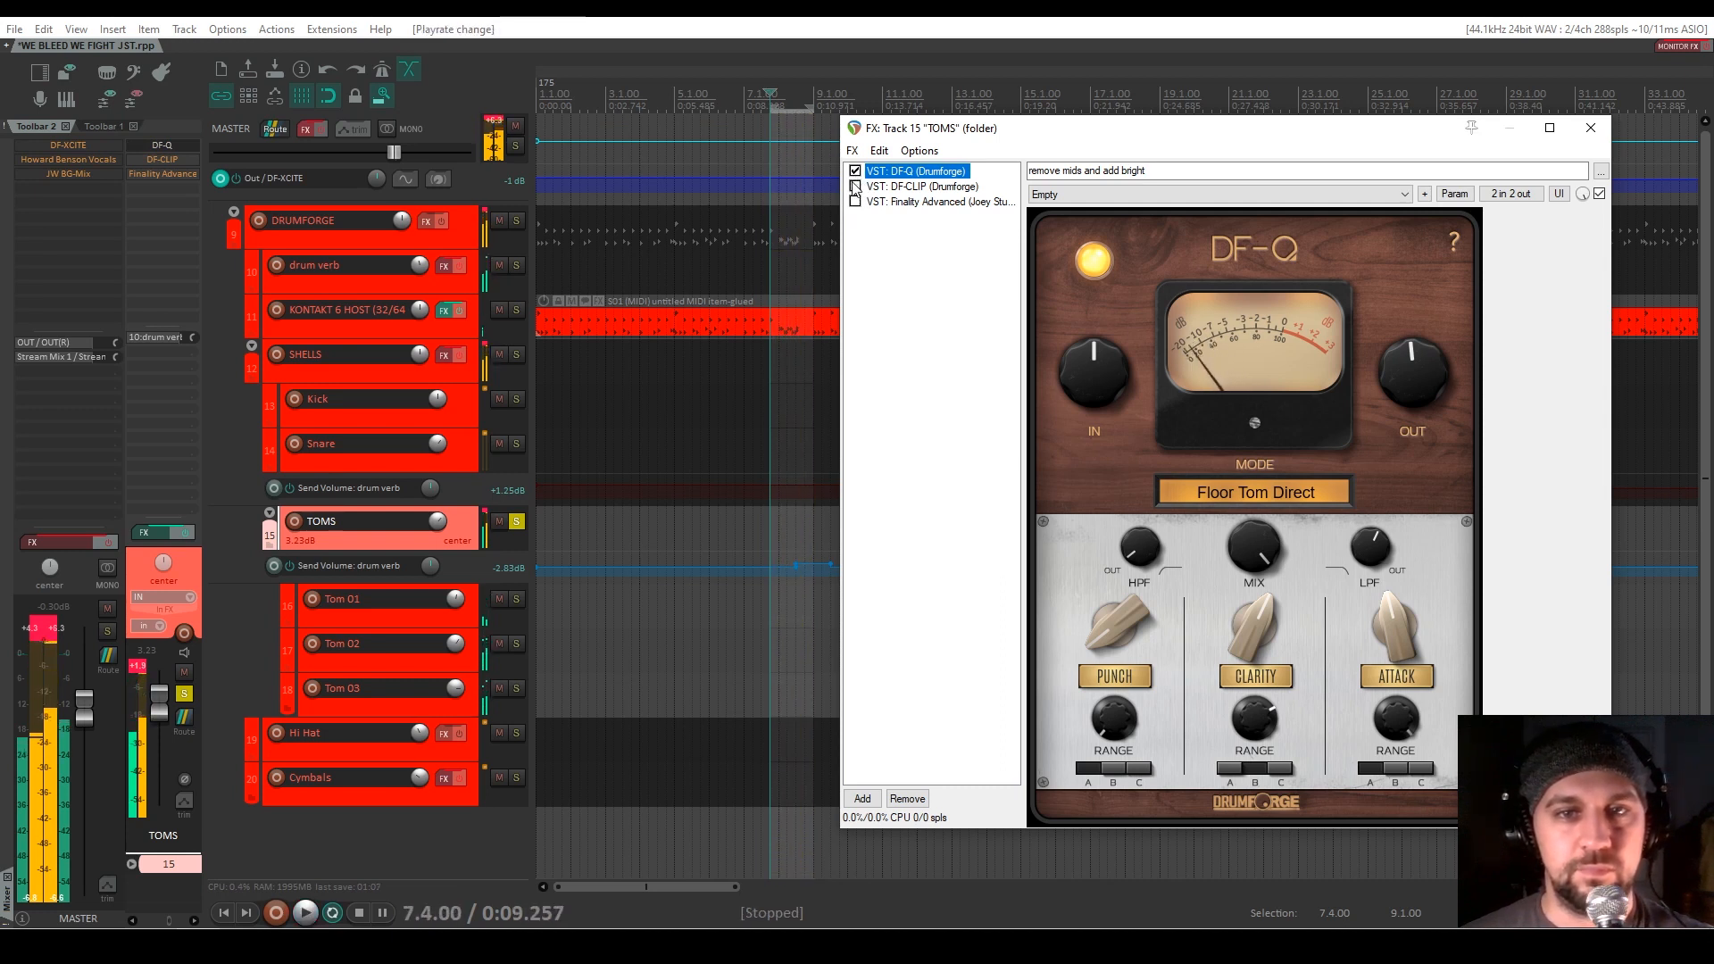
Show DF-CLIP on the TOMS folder, compare it off and on during playback, and leave it enabled
click(926, 188)
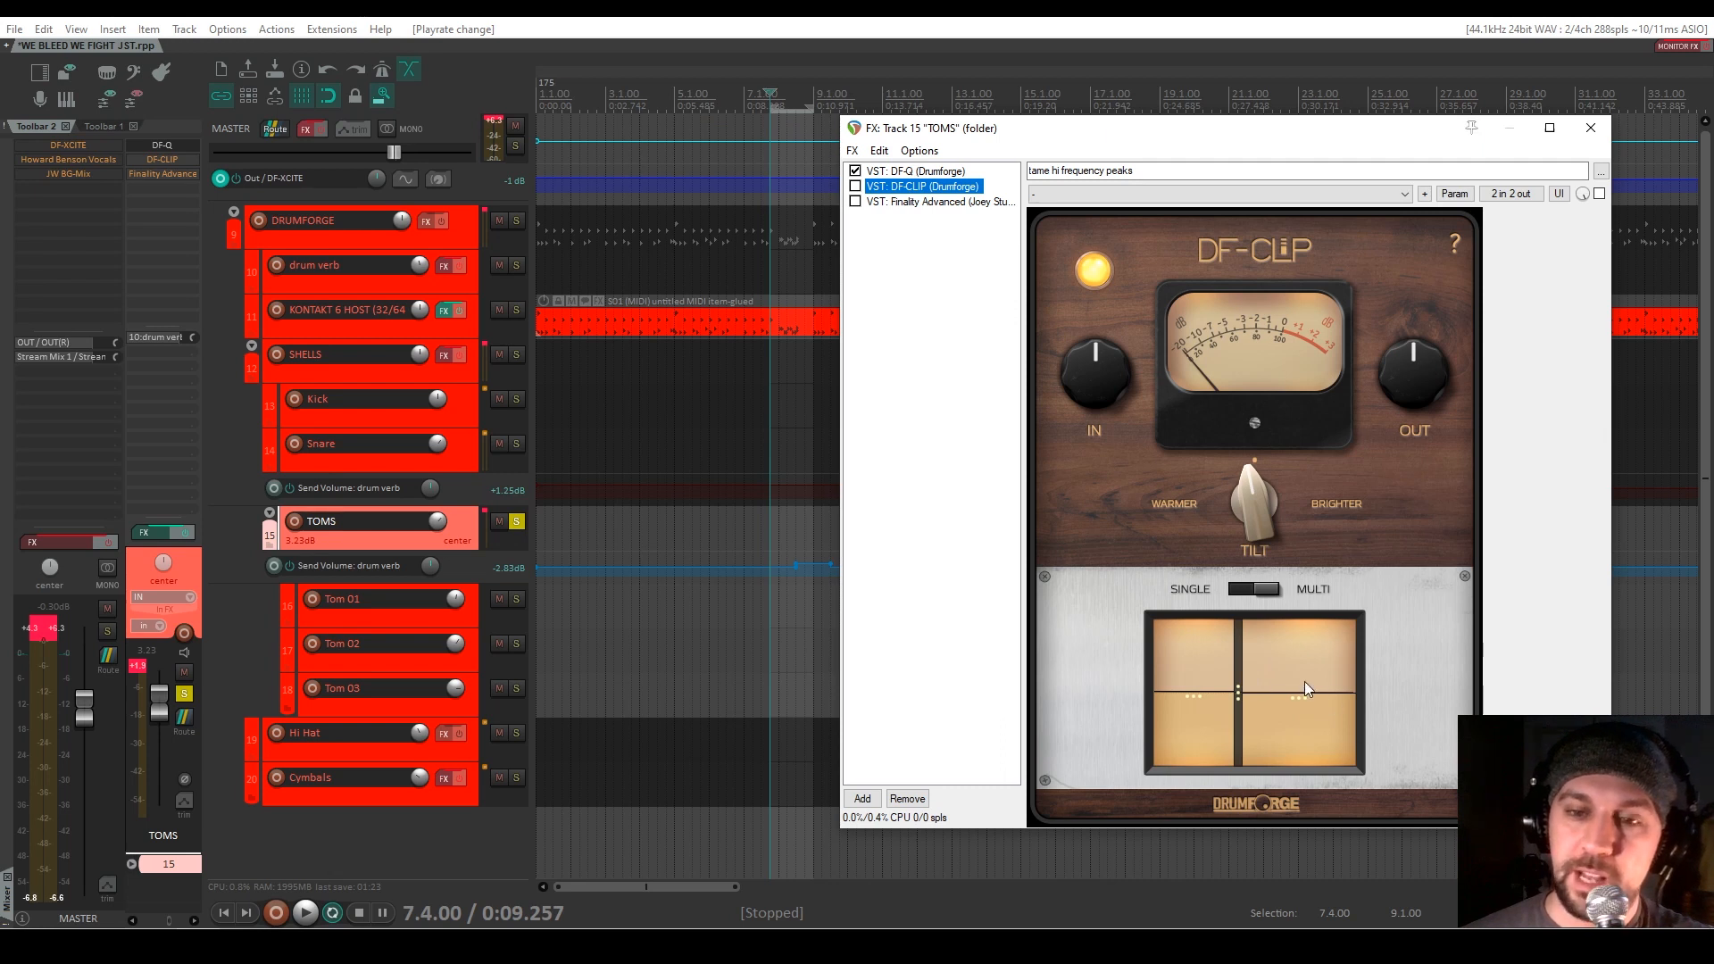
click(855, 186)
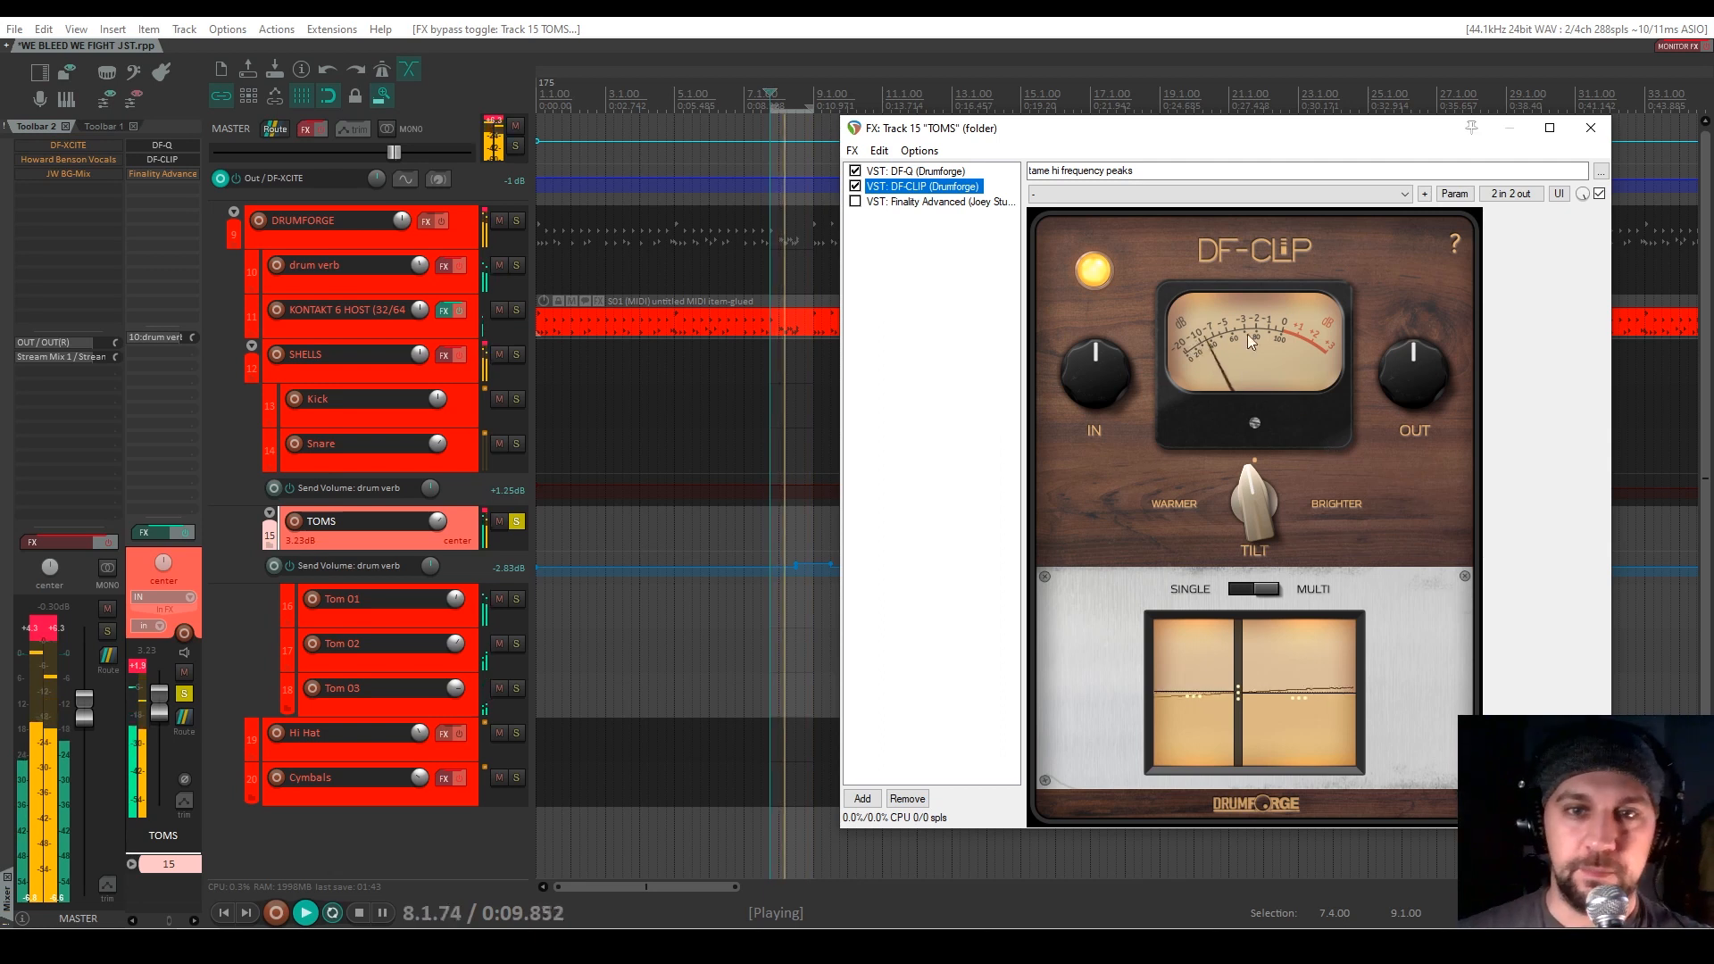
click(855, 186)
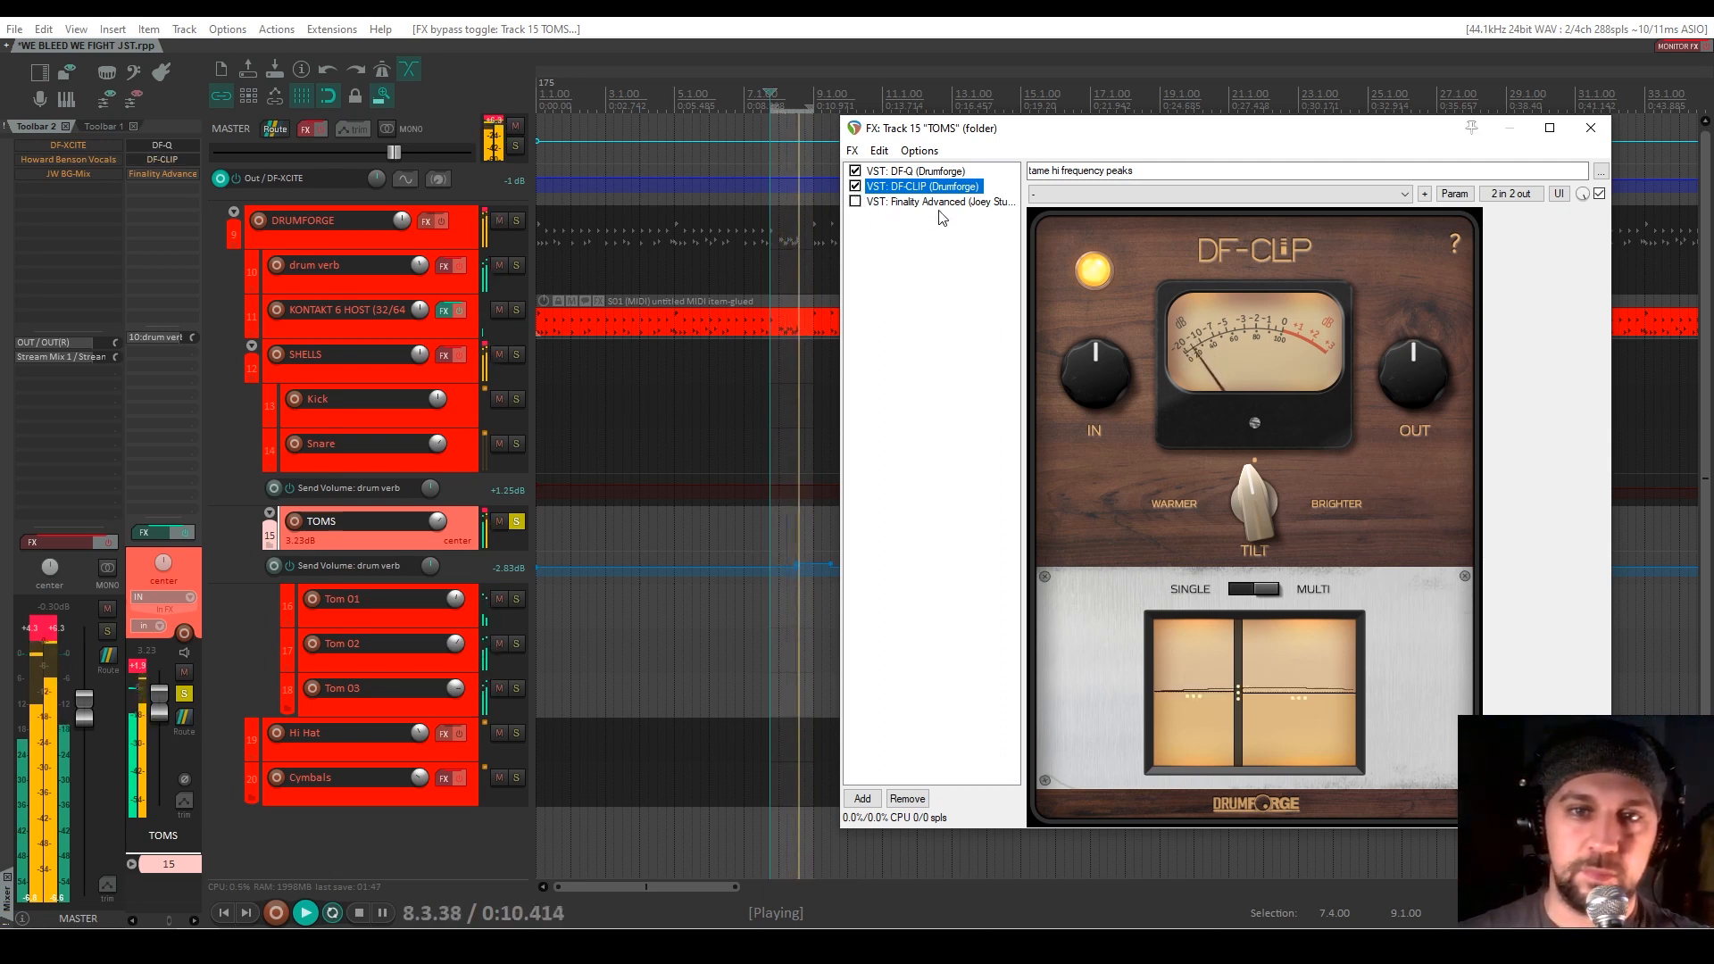
key(space)
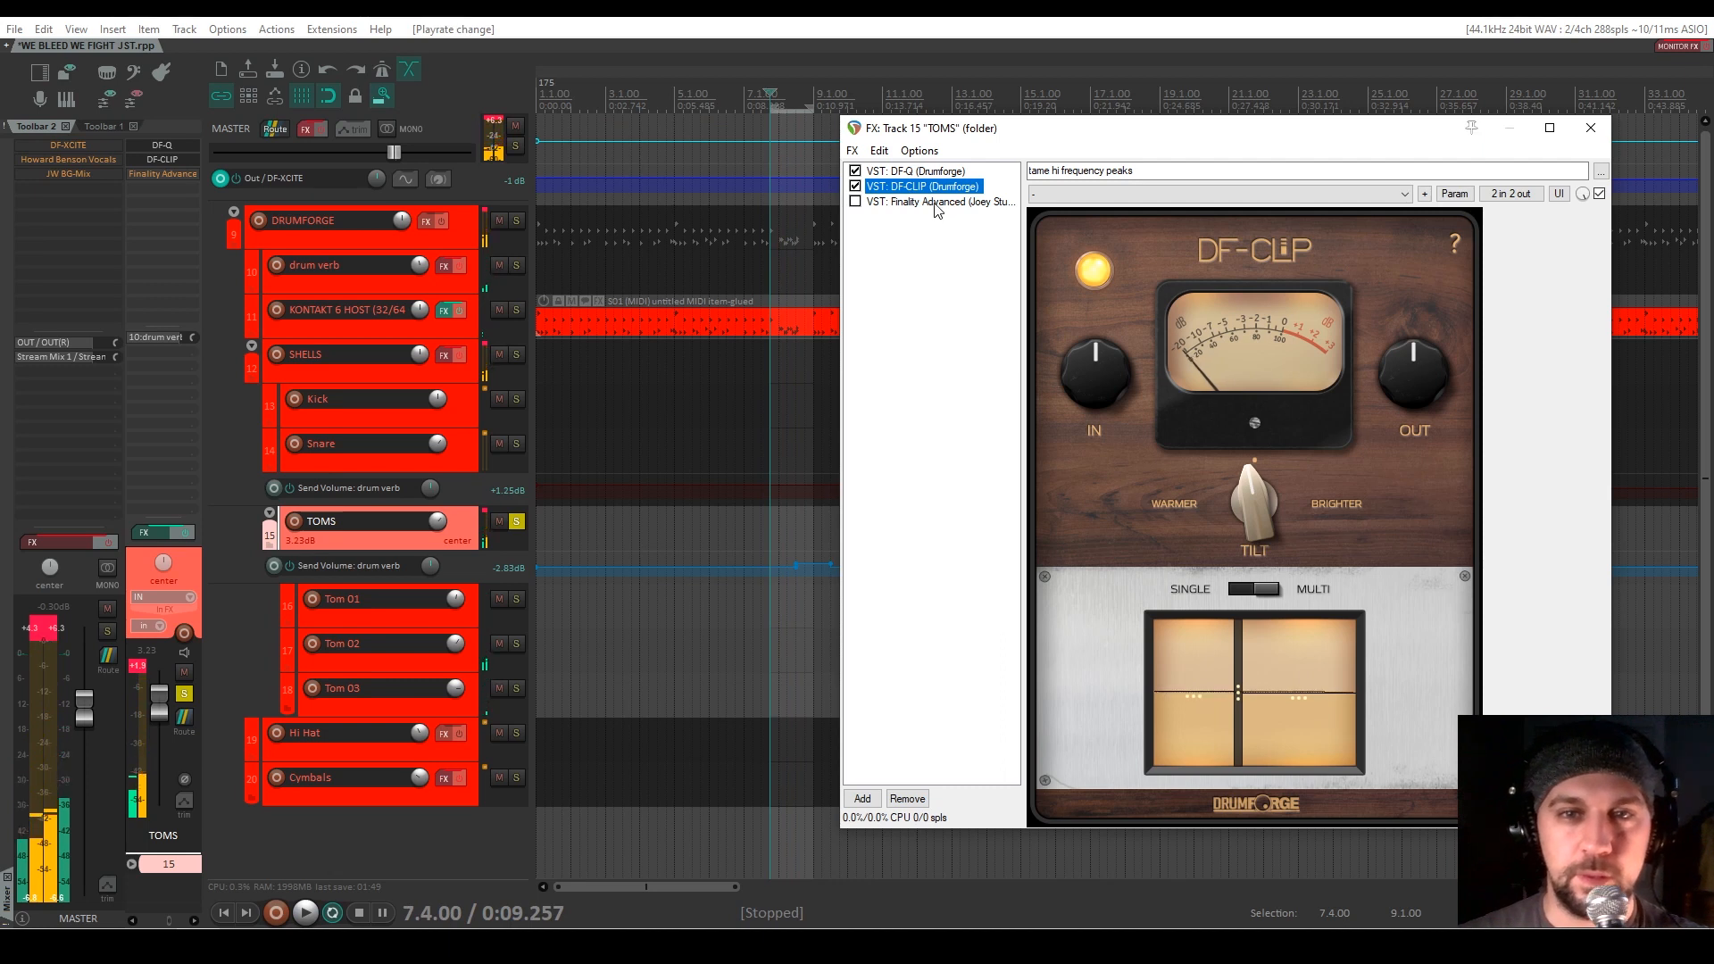
Show Finality Advanced on the TOMS folder, enable it during playback, and stop playback
click(935, 204)
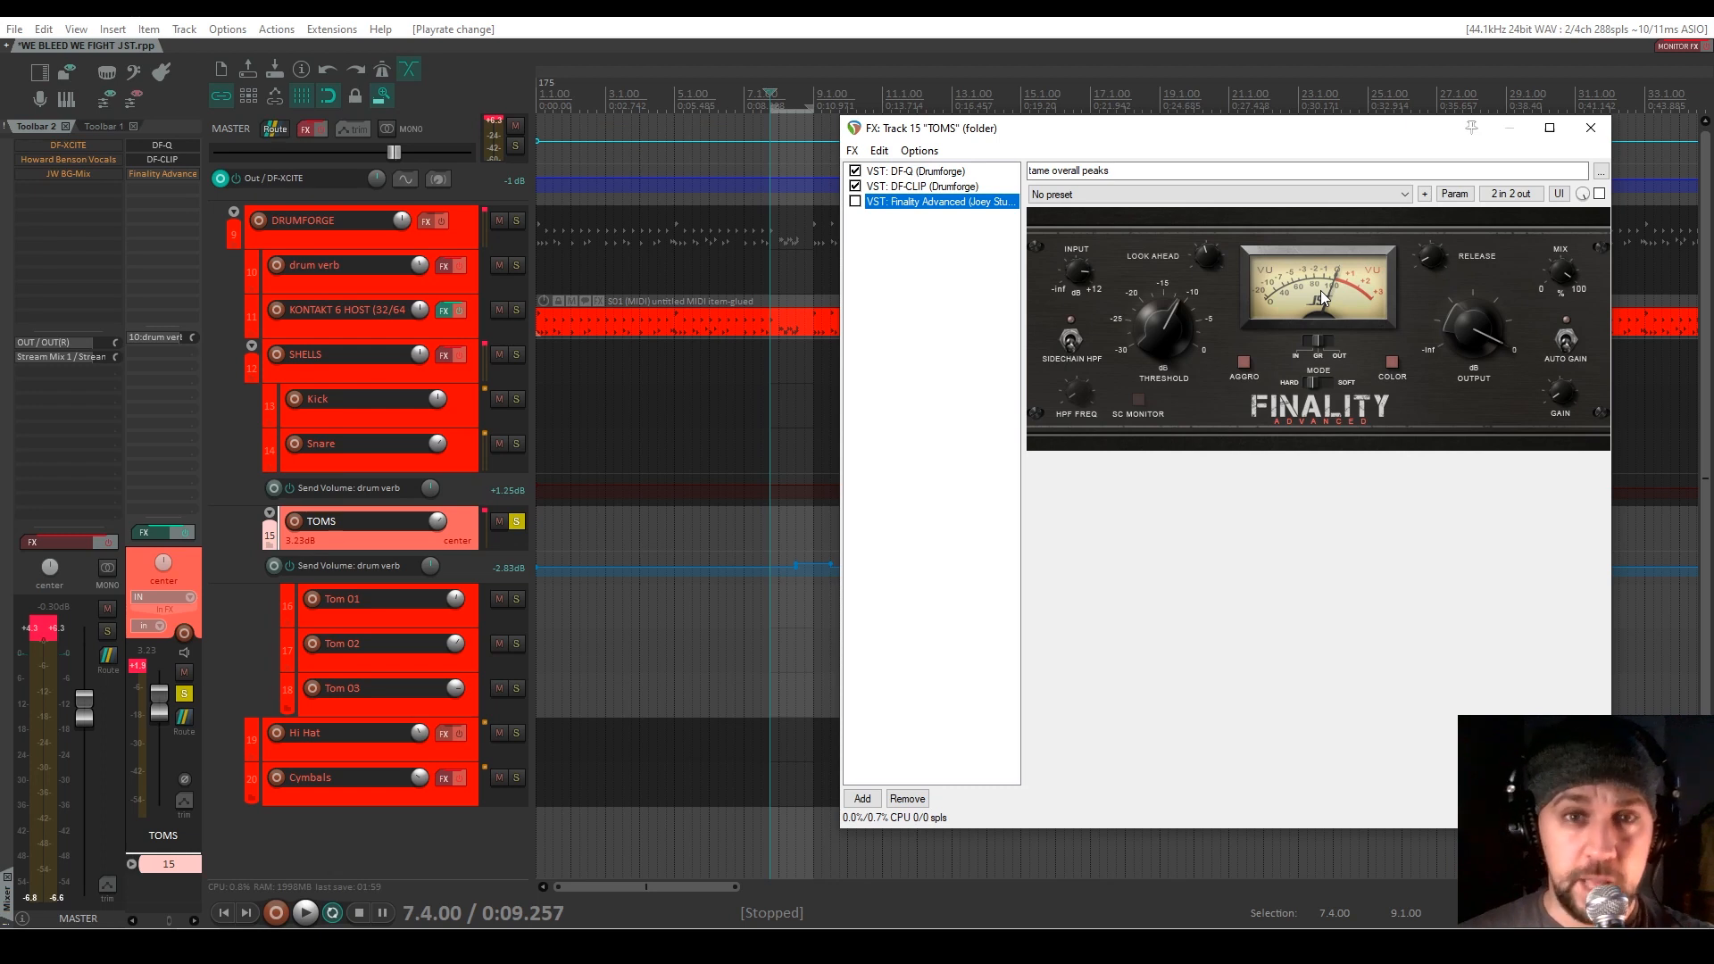
key(space)
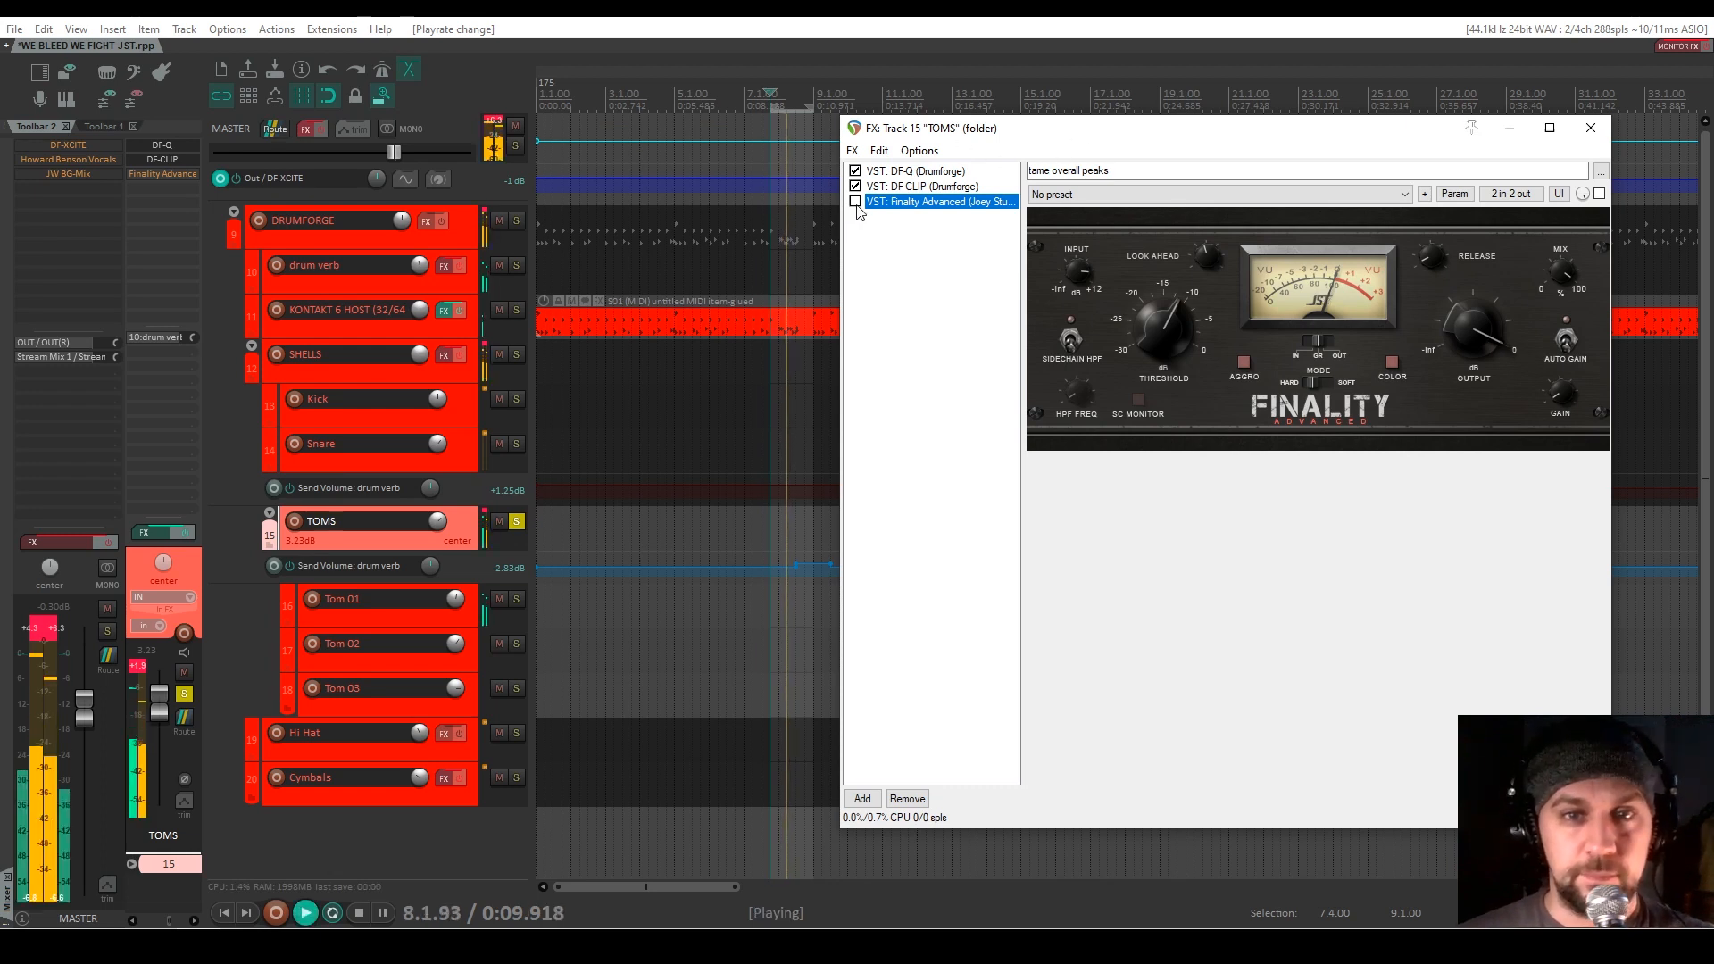
click(855, 203)
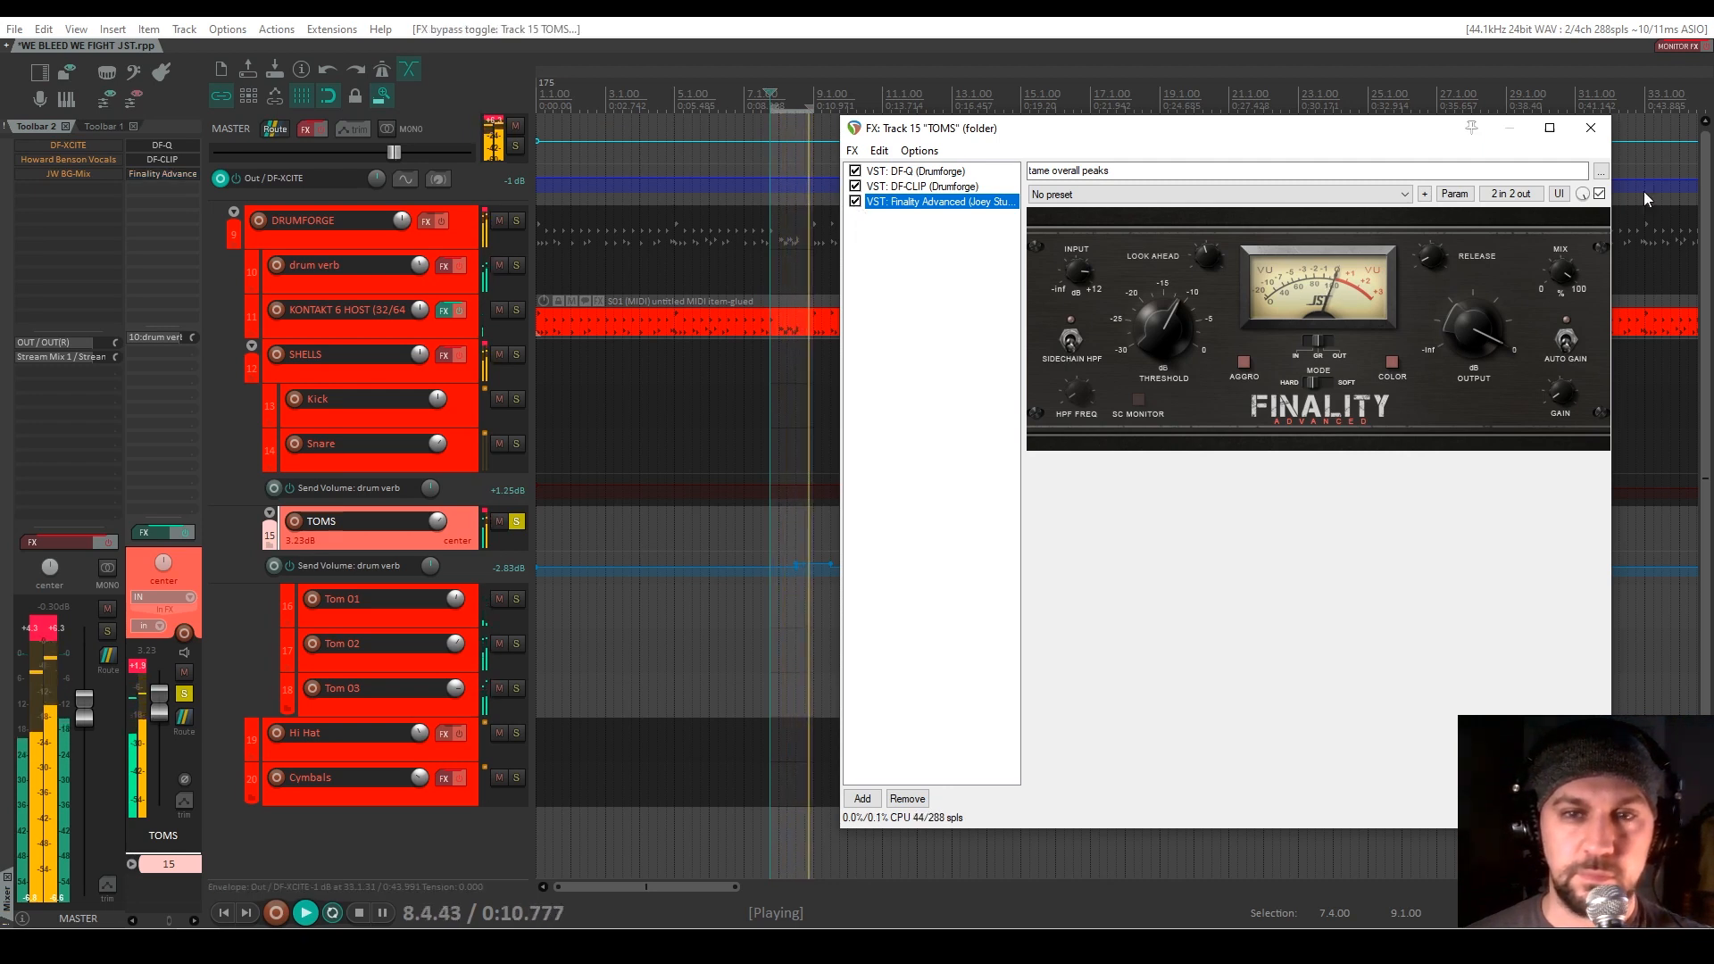
key(space)
Close the TOMS FX chain, unsolo the folder, and select the Hi Hat track
click(1589, 128)
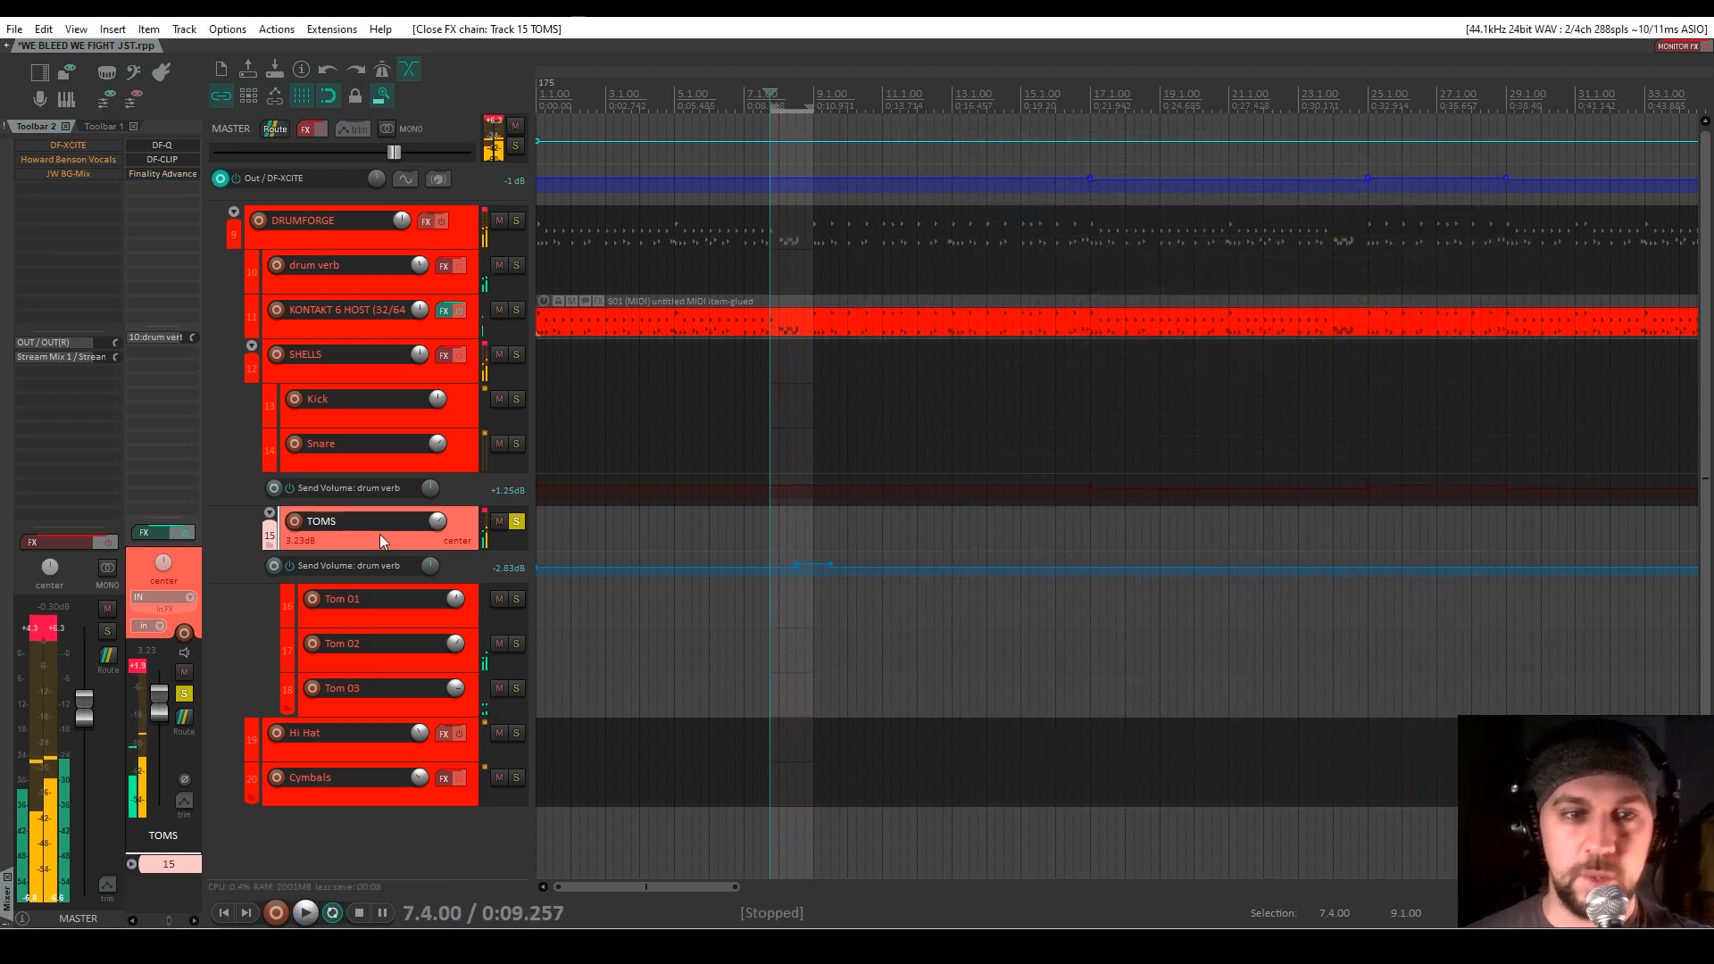
click(518, 521)
click(460, 752)
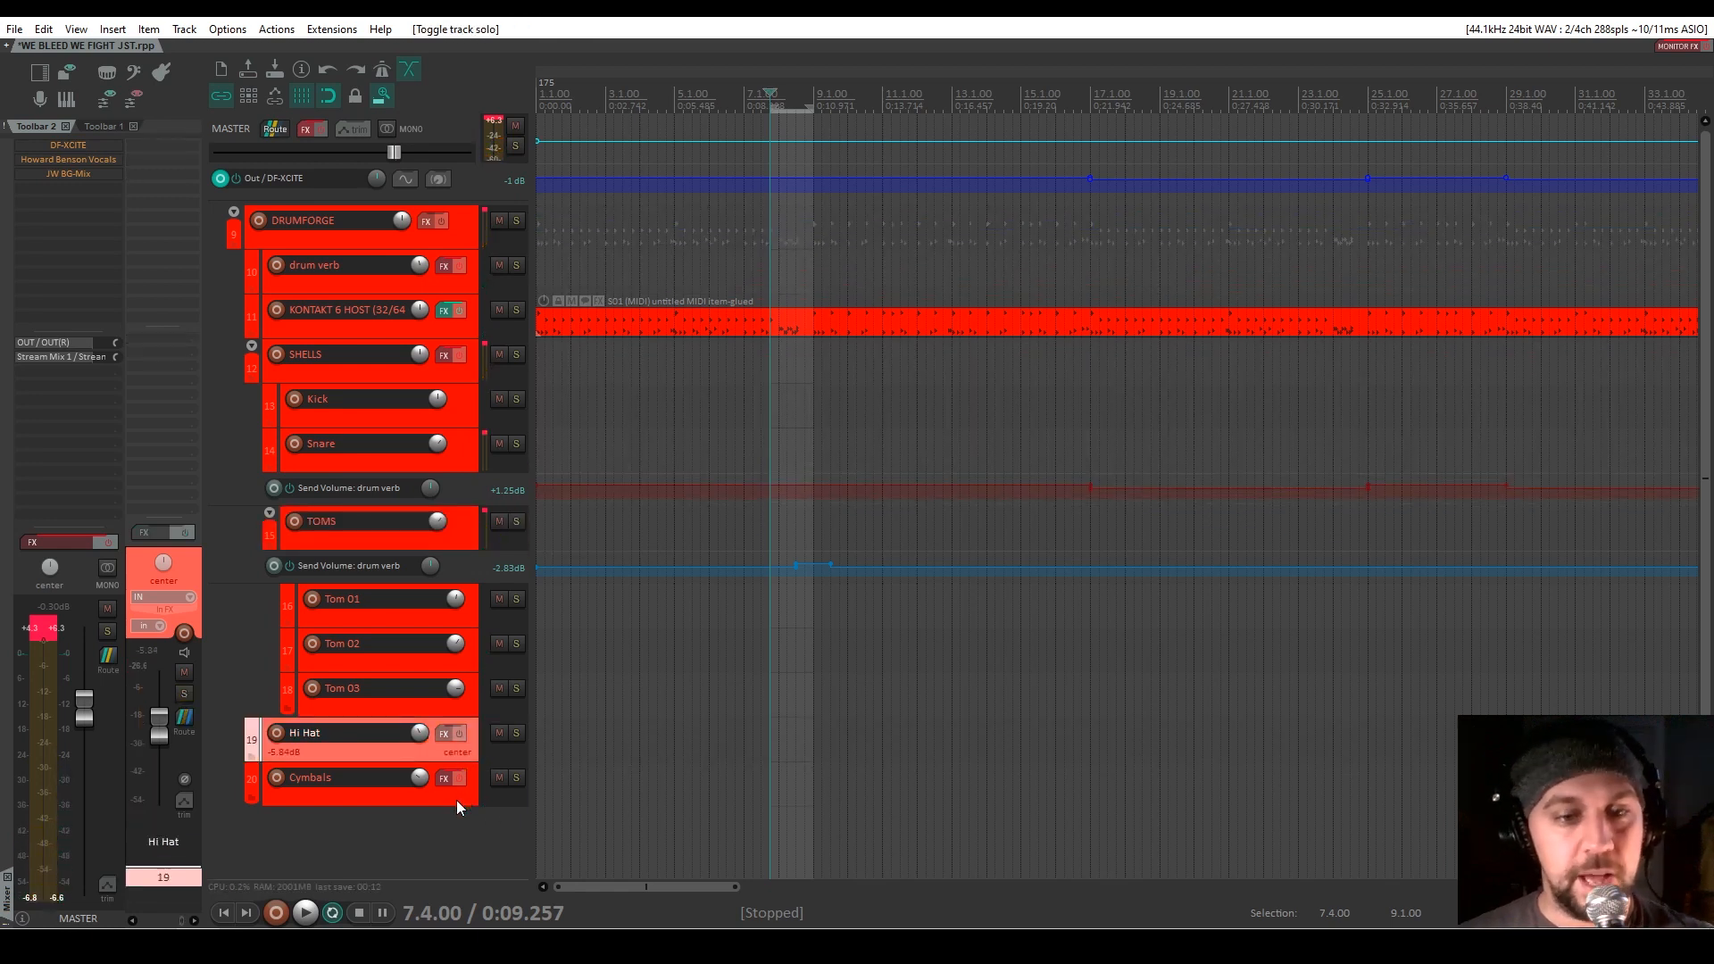
Turn on the Cymbals track's FX chain with its individual plugins bypassed, and open it on DF-Q
click(457, 797)
click(459, 780)
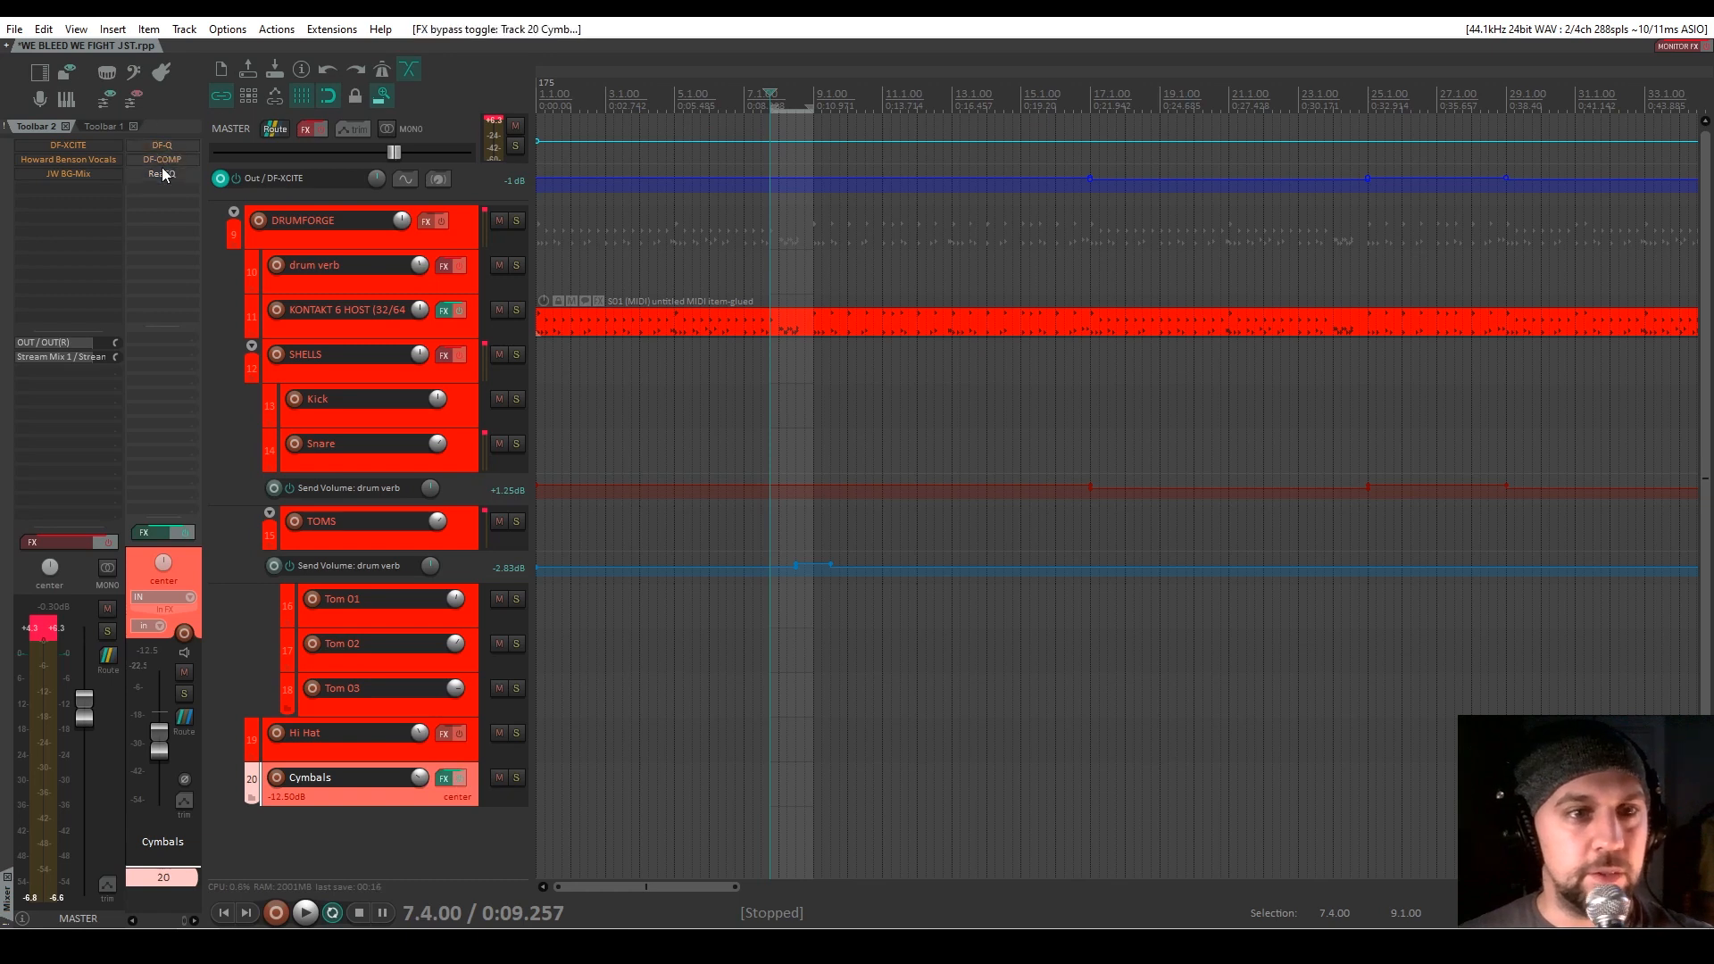
click(157, 534)
key(Up)
key(Up)
drag(795, 136, 1179, 124)
drag(929, 125, 1077, 109)
Clear the time selection, place the edit cursor at 9.1.00, and solo the Cymbals track
drag(1041, 851, 775, 854)
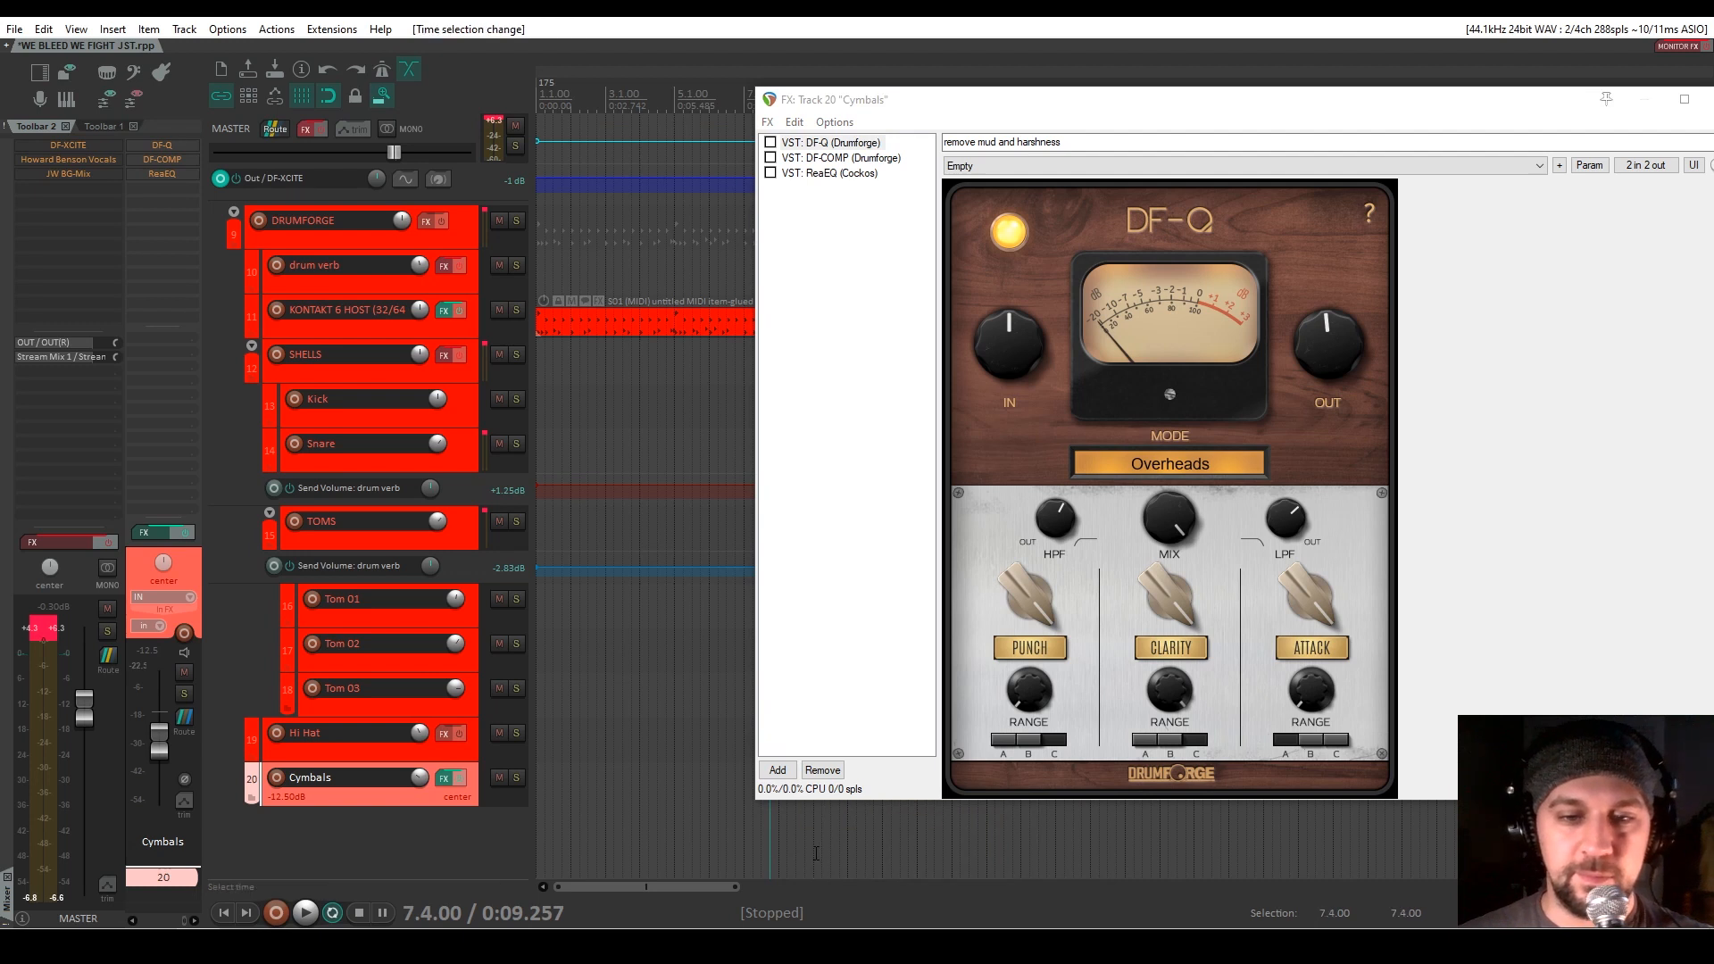
click(811, 852)
key(F6)
Enable DF-Q on the Cymbals track during playback, and stop playback
key(space)
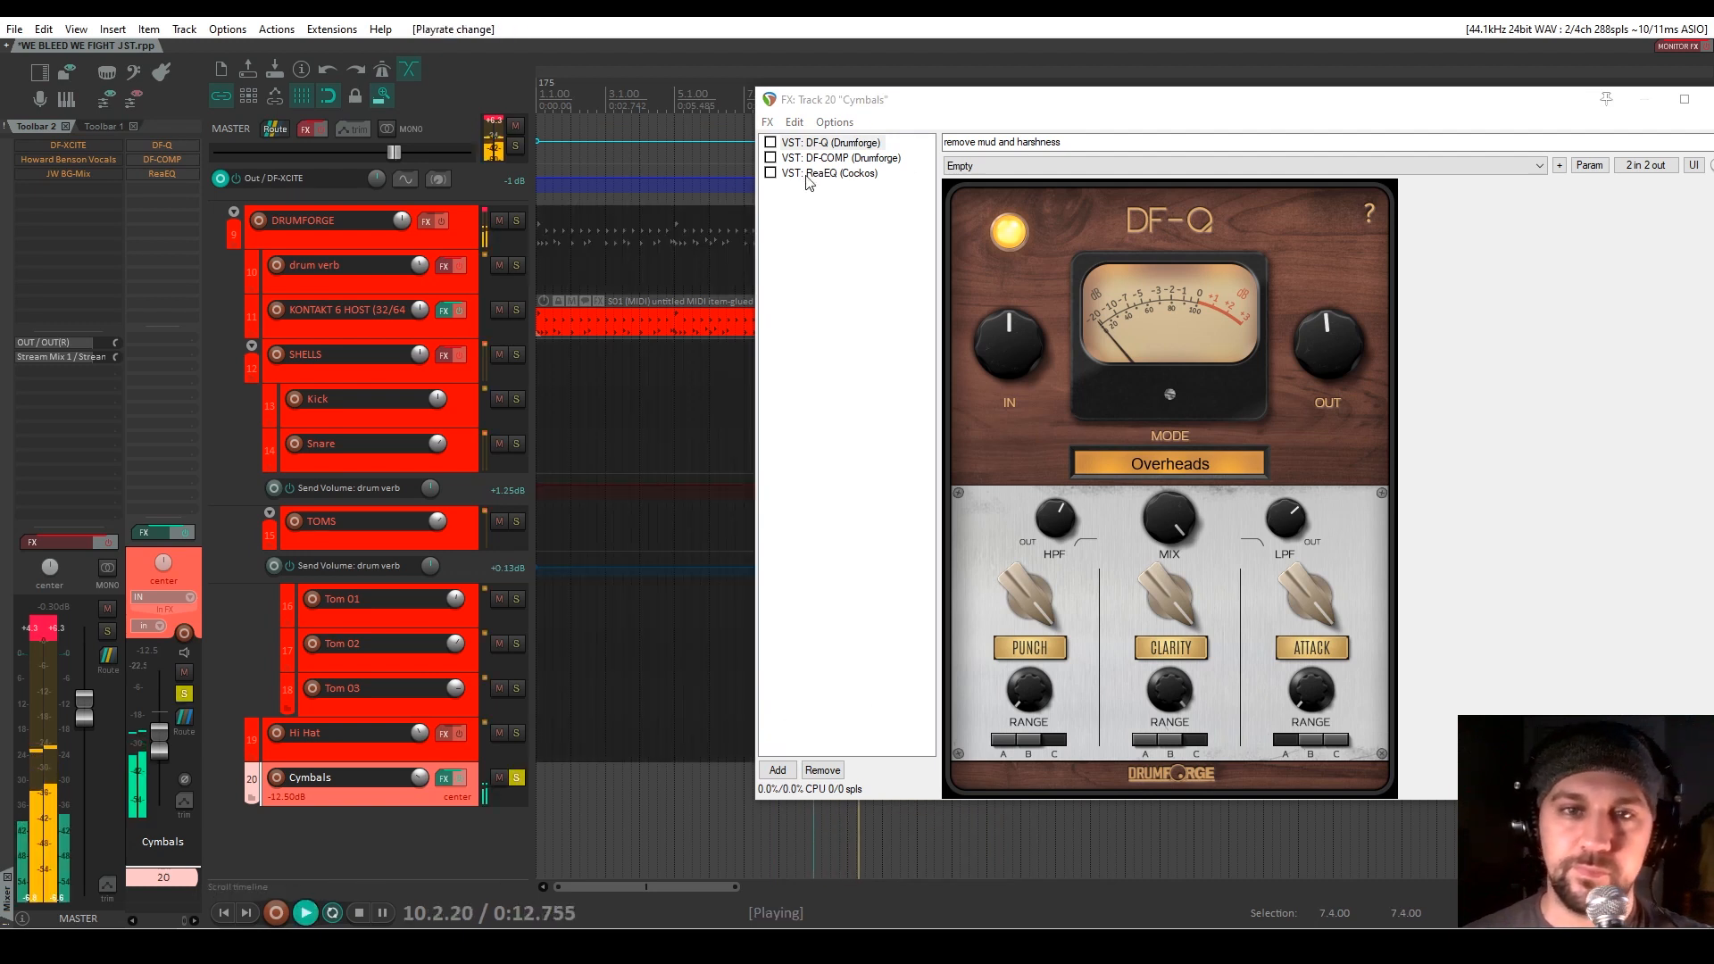
click(771, 142)
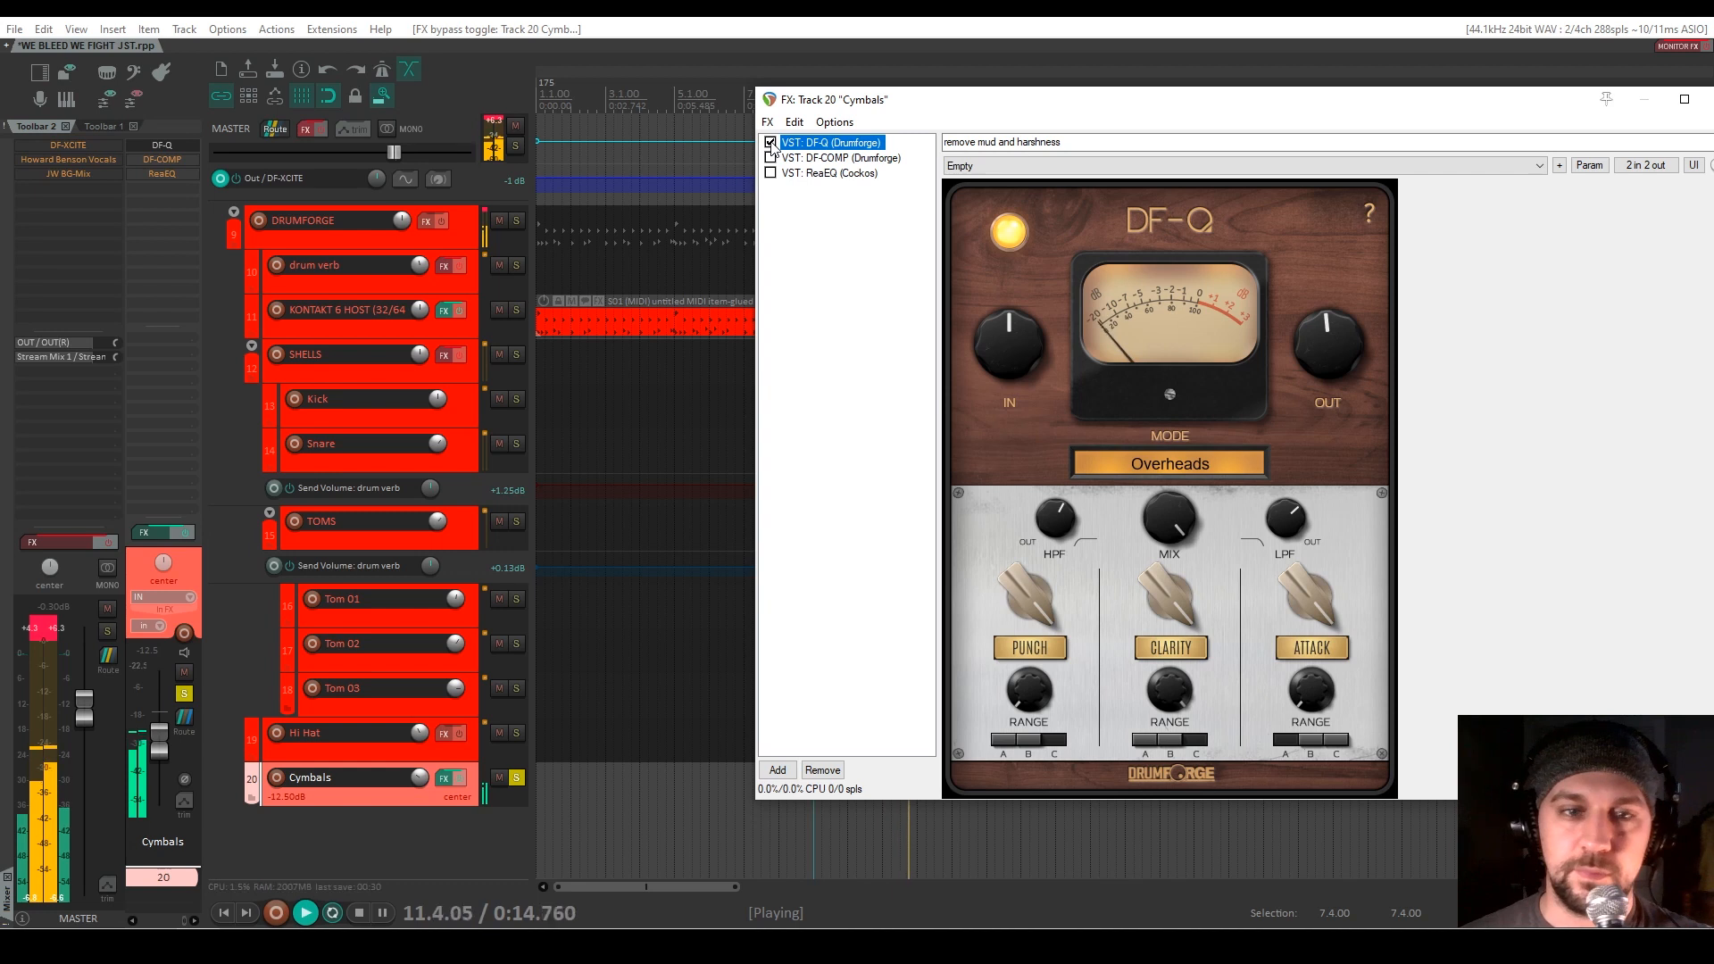
key(space)
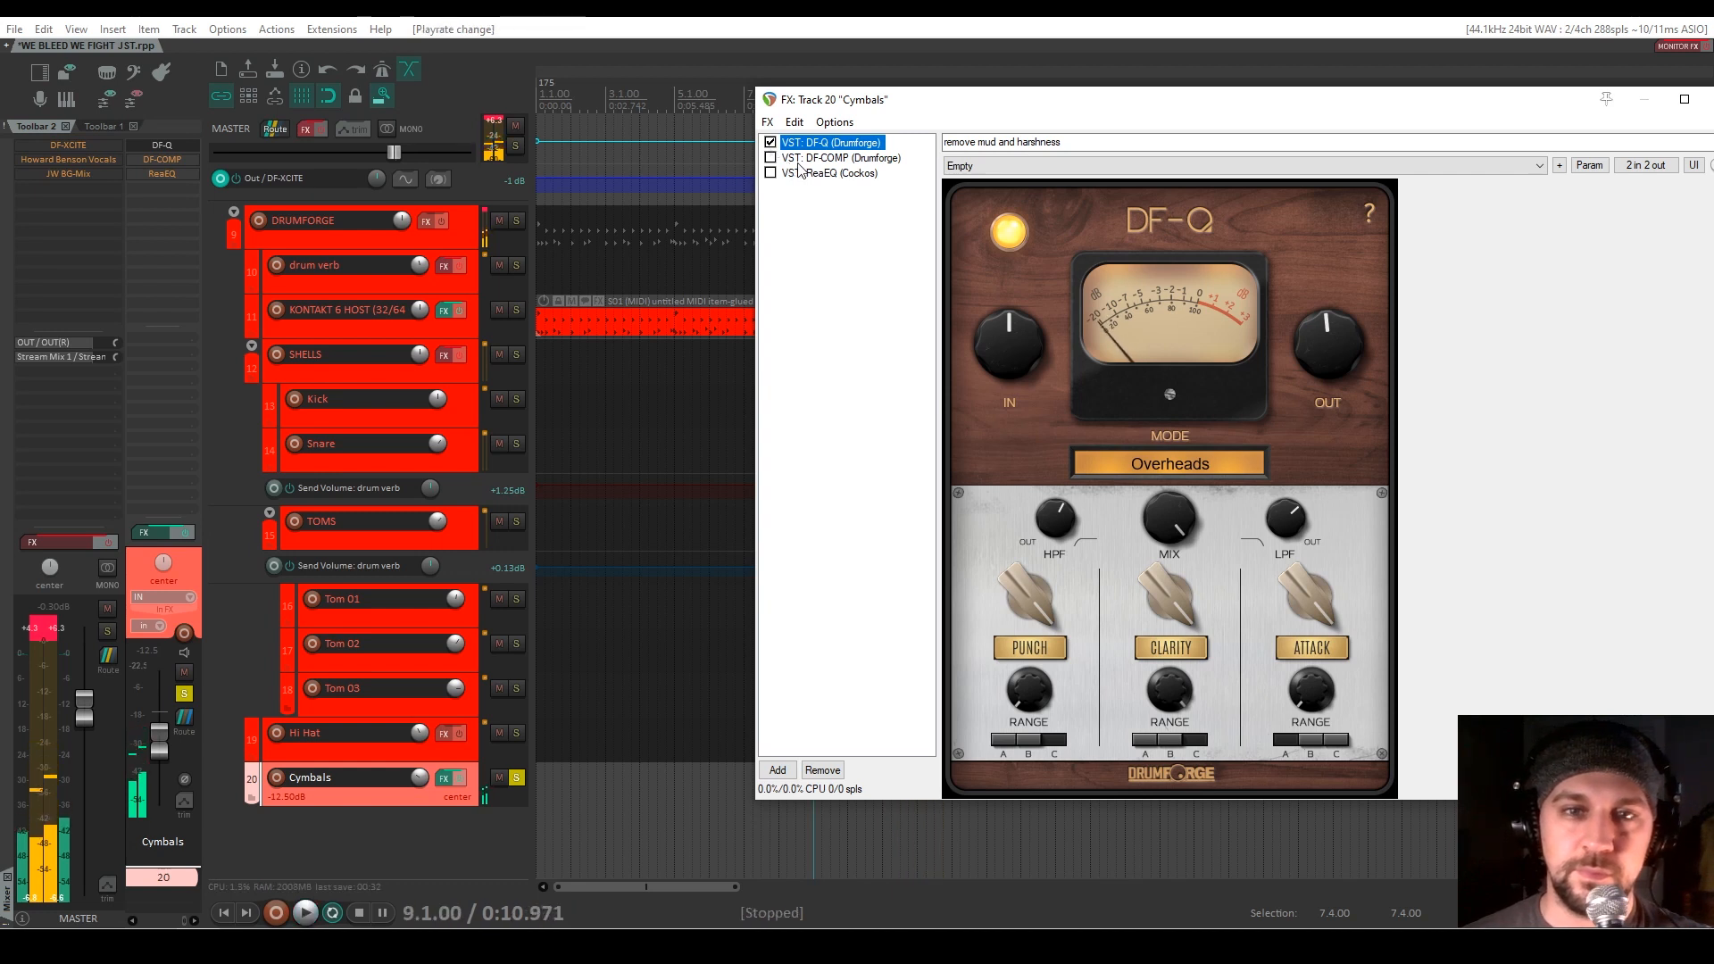
Show DF-COMP on the Cymbals track, enable it during playback, and stop playback
click(848, 158)
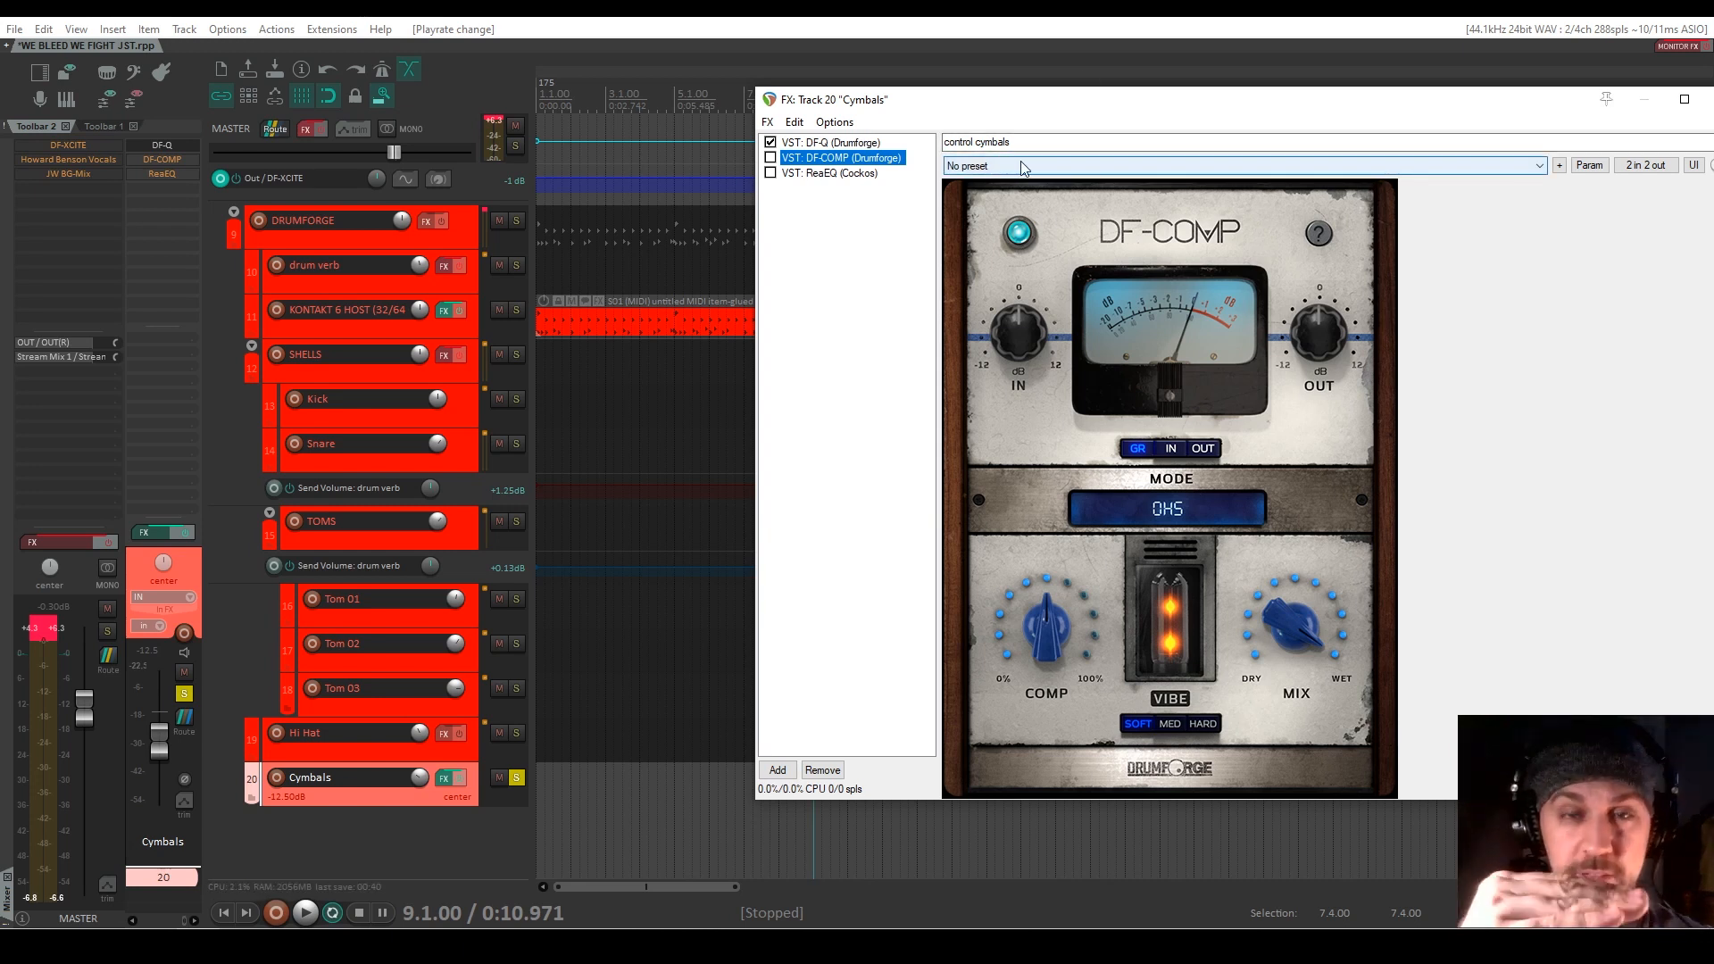
key(space)
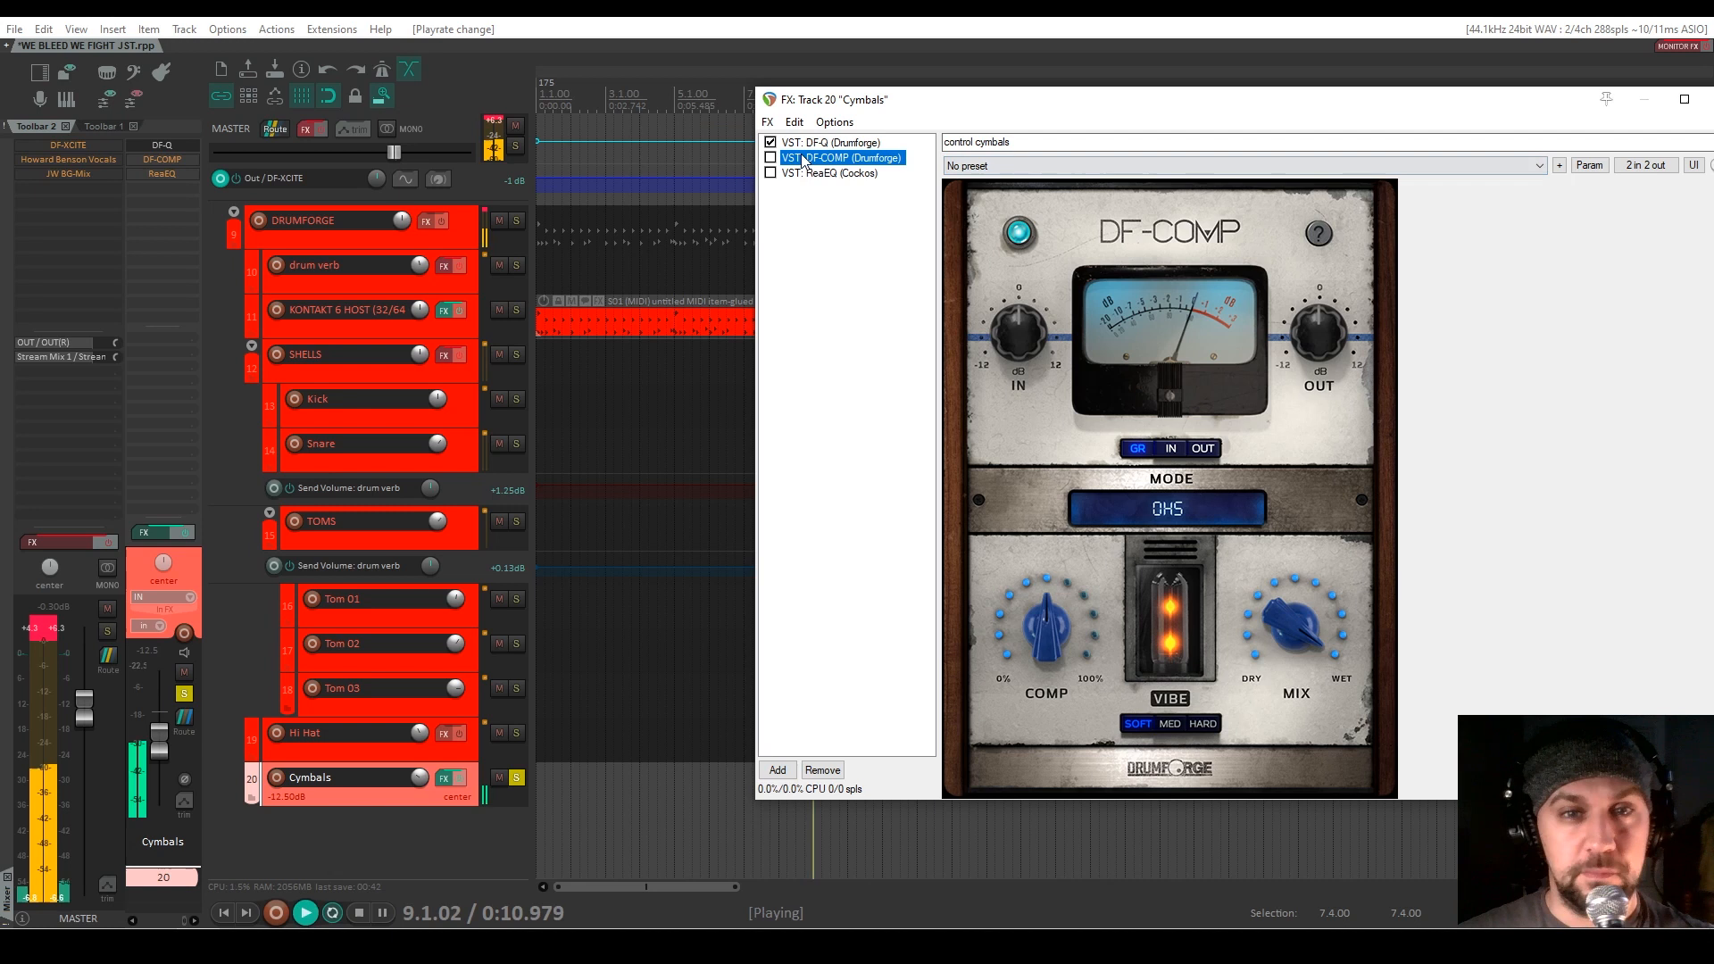
click(771, 158)
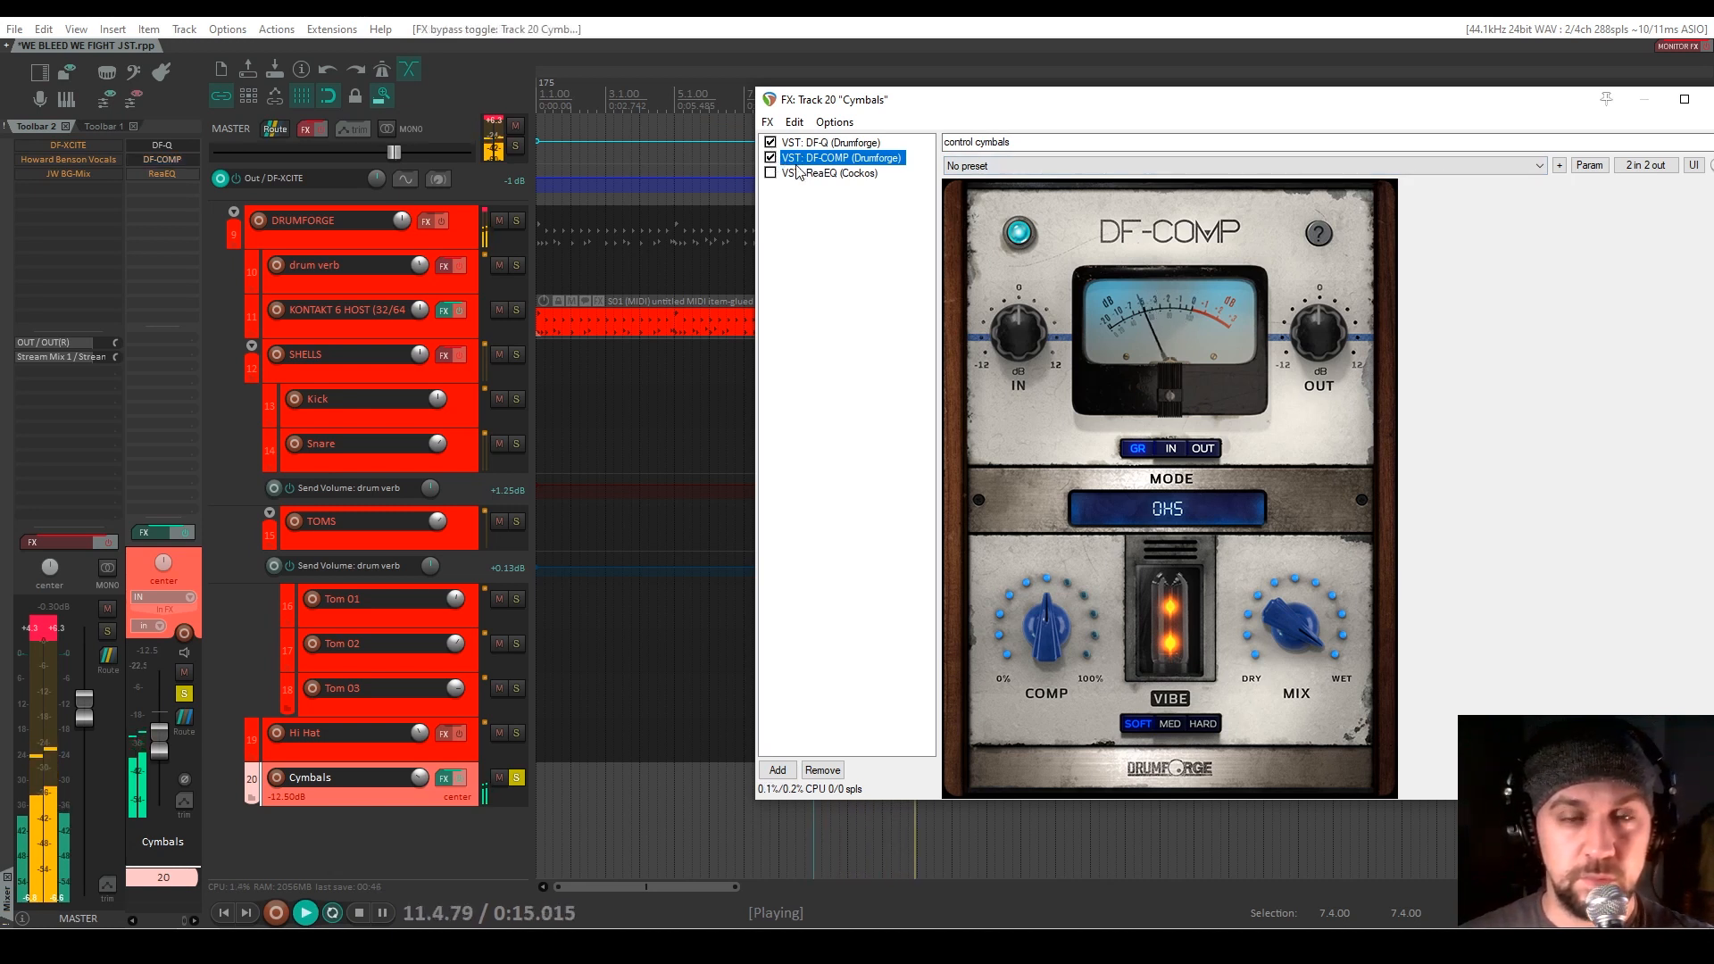
key(space)
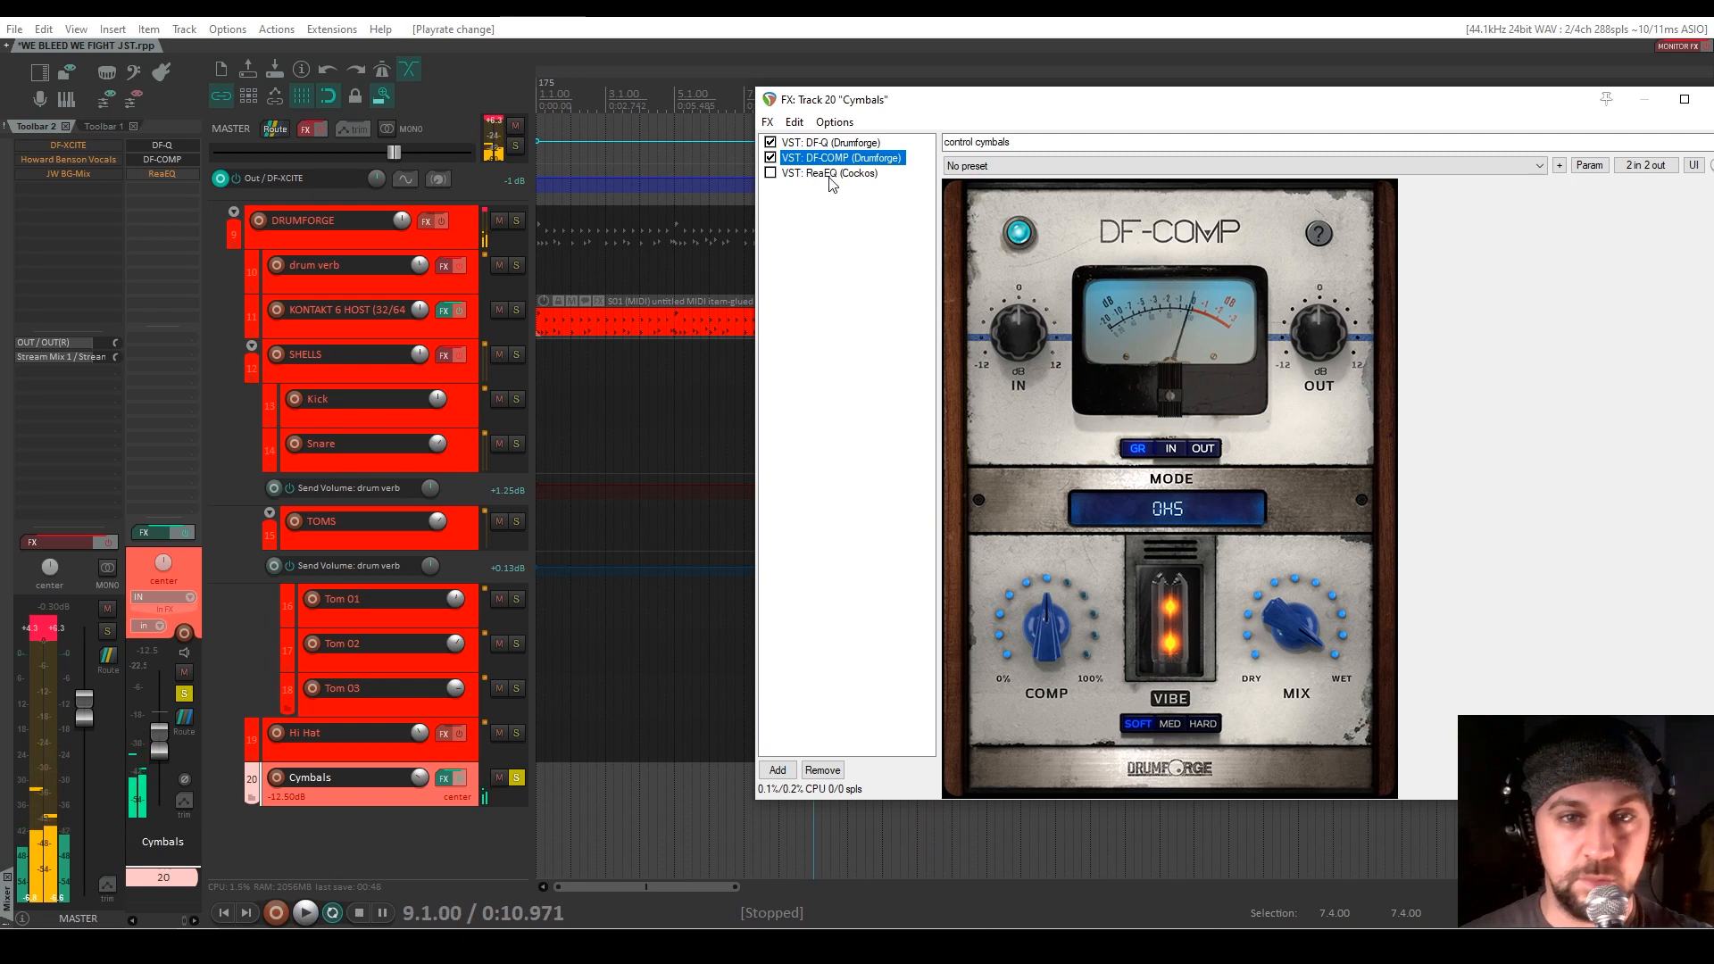
Show ReaEQ on the Cymbals track, enable it during playback, and stop playback
click(830, 174)
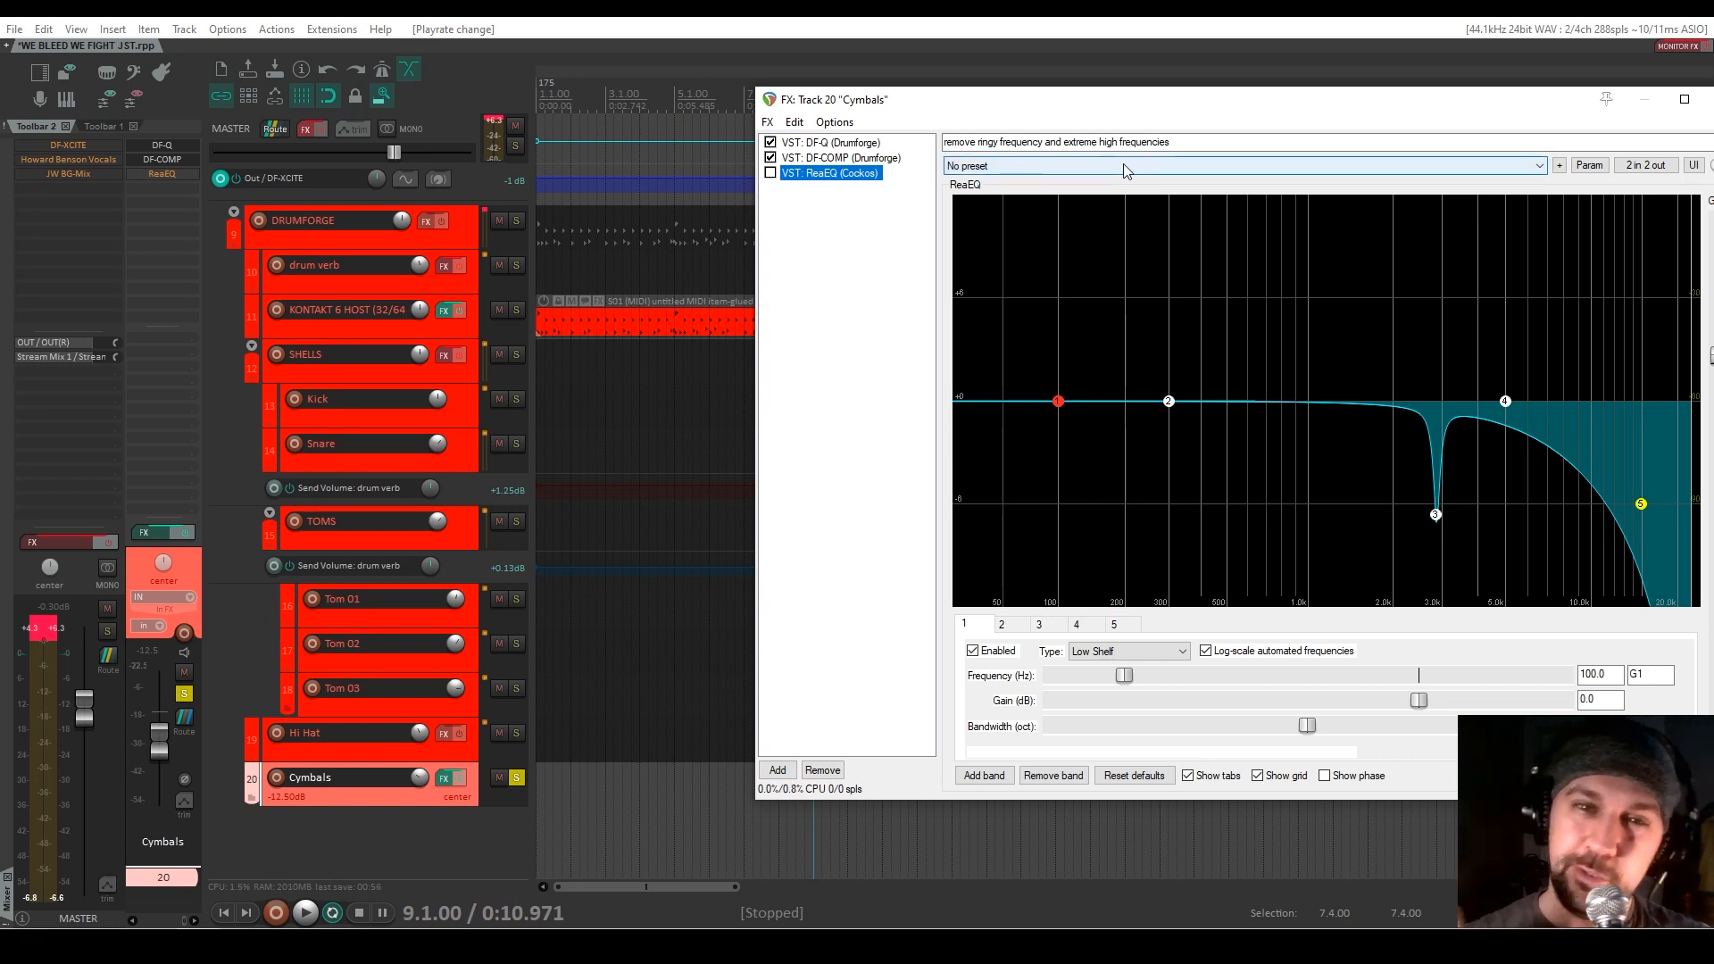
key(space)
click(771, 174)
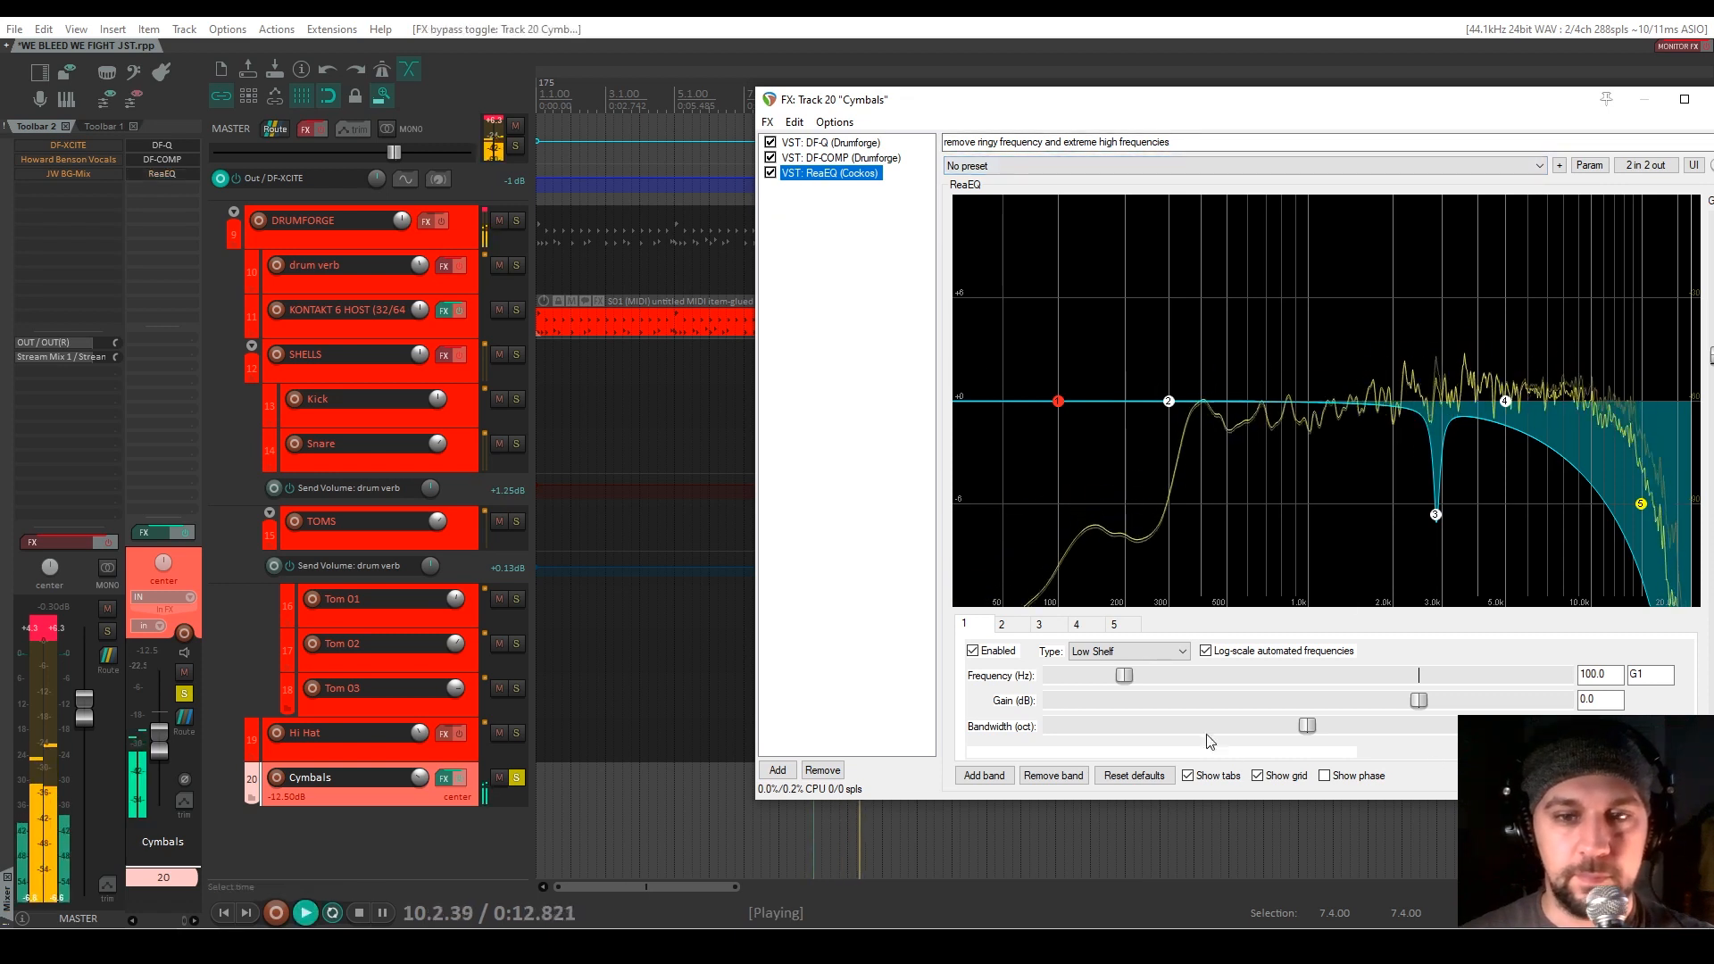
key(space)
Boost ReaEQ band 3 at 2851.9 Hz to 9.0 dB, listen to the ringing frequency, and undo the boost
drag(1435, 515, 1435, 248)
key(space)
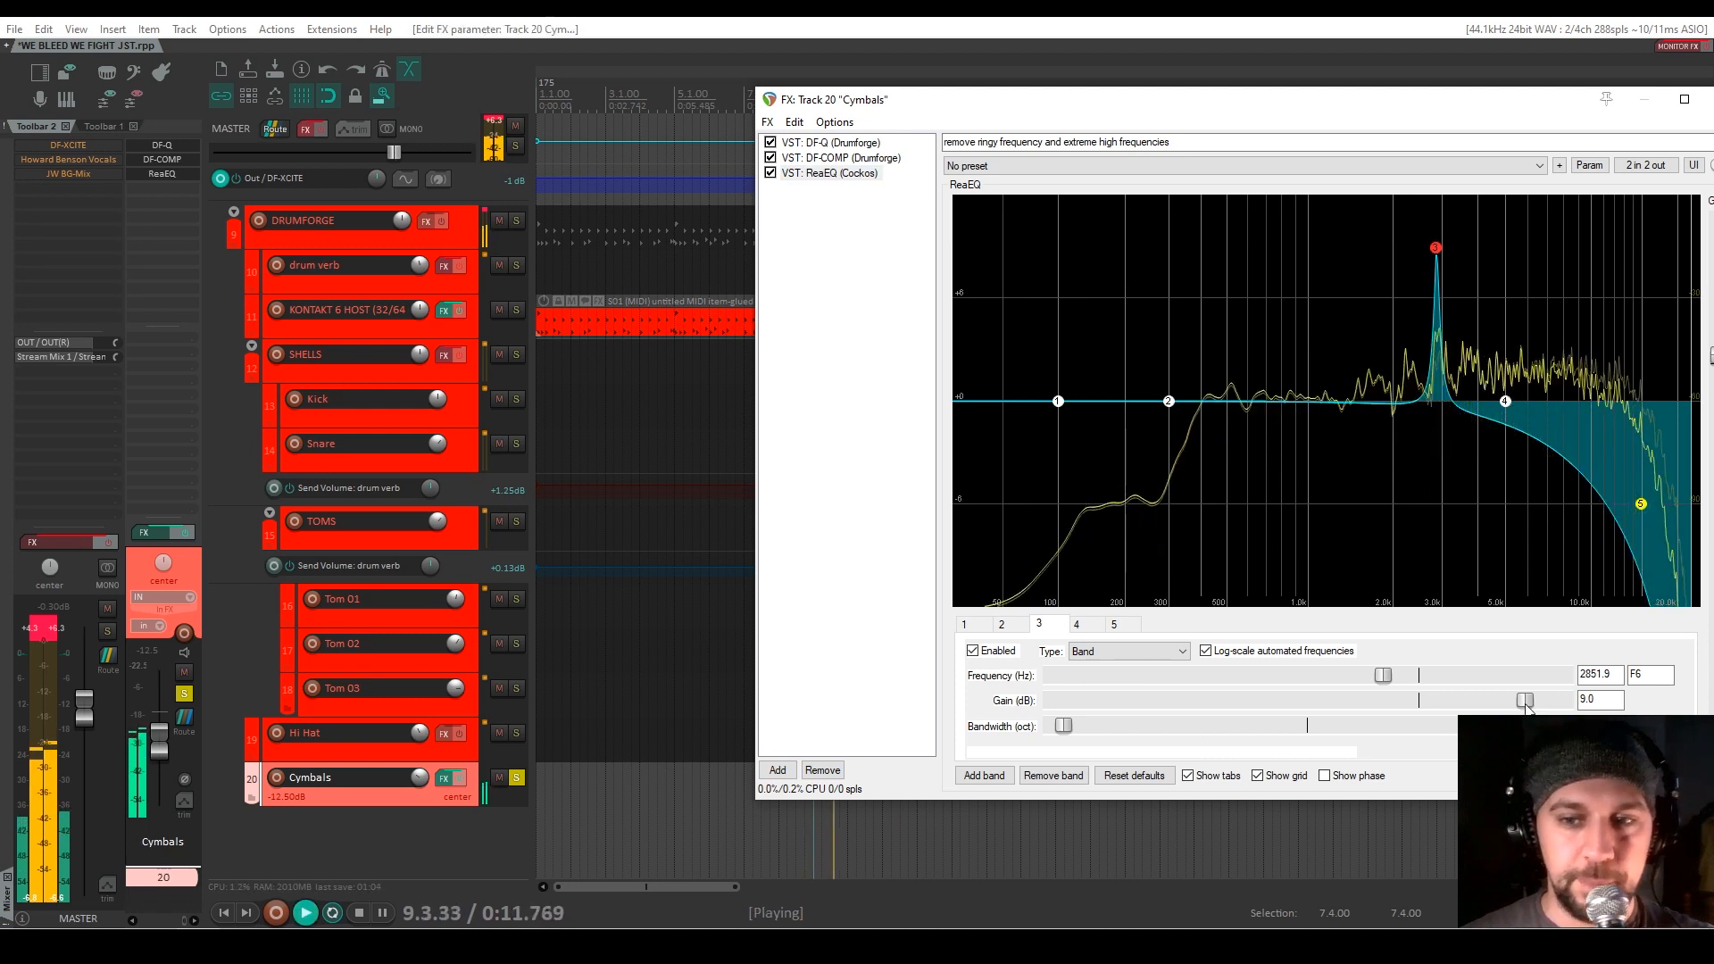
key(ctrl+z)
Compare ReaEQ off and on for the Cymbals during playback, leave it enabled, and stop playback
click(770, 174)
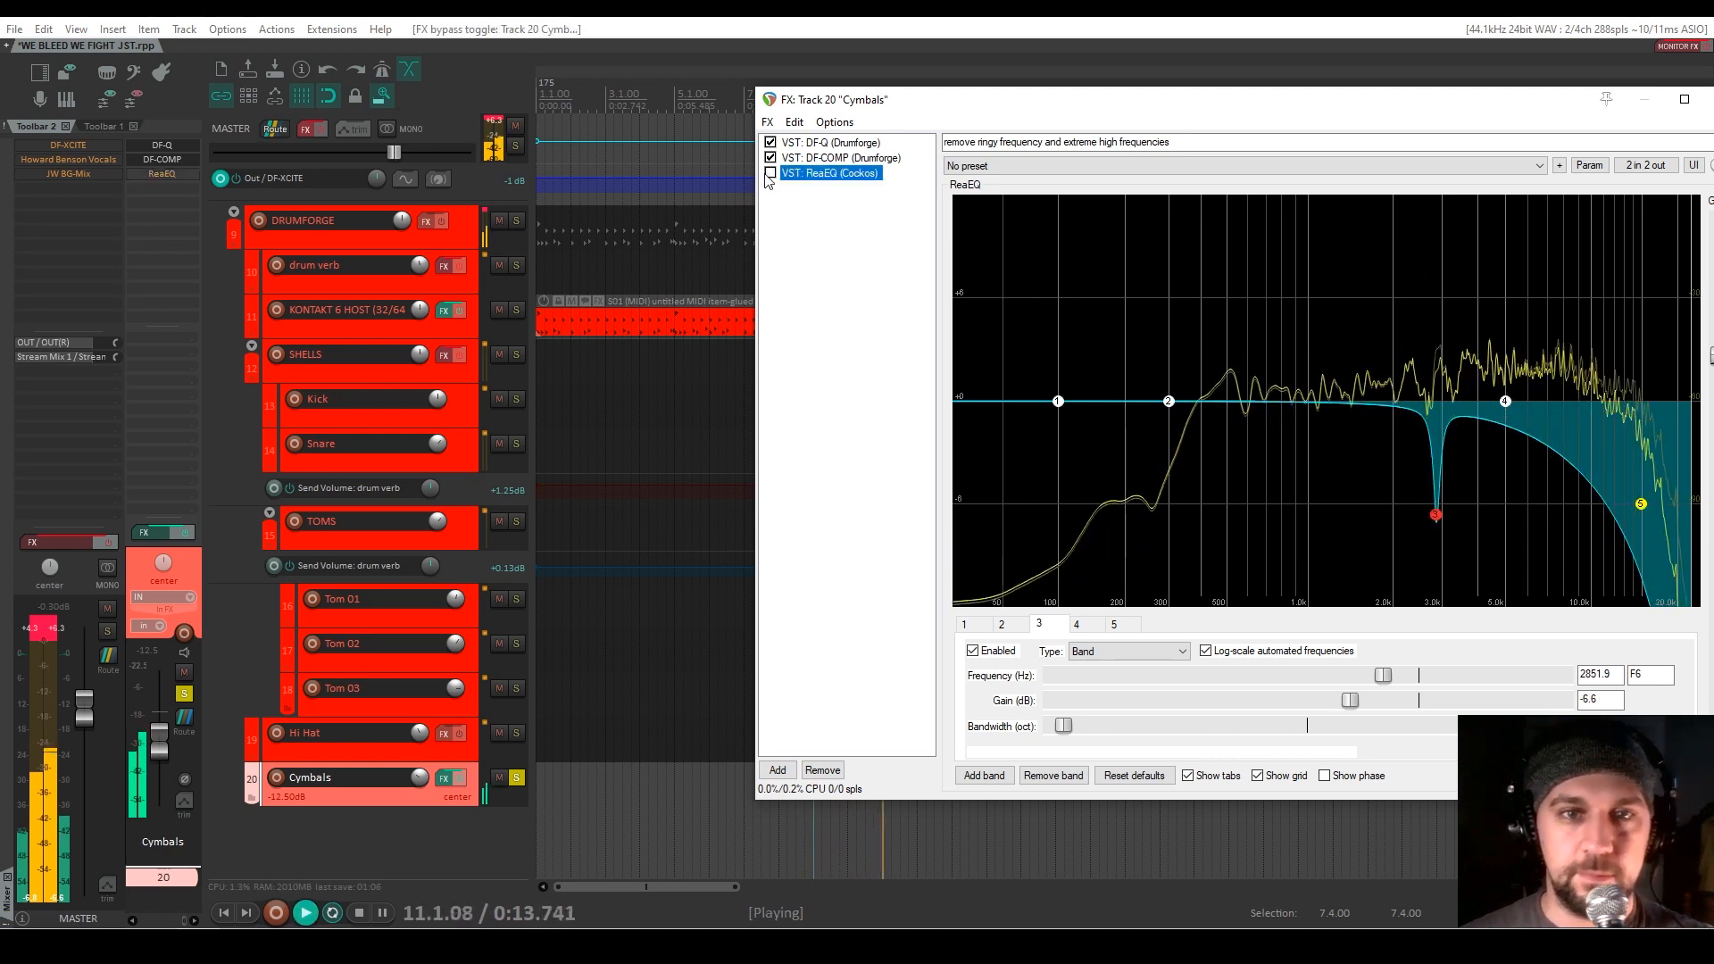
click(770, 173)
key(space)
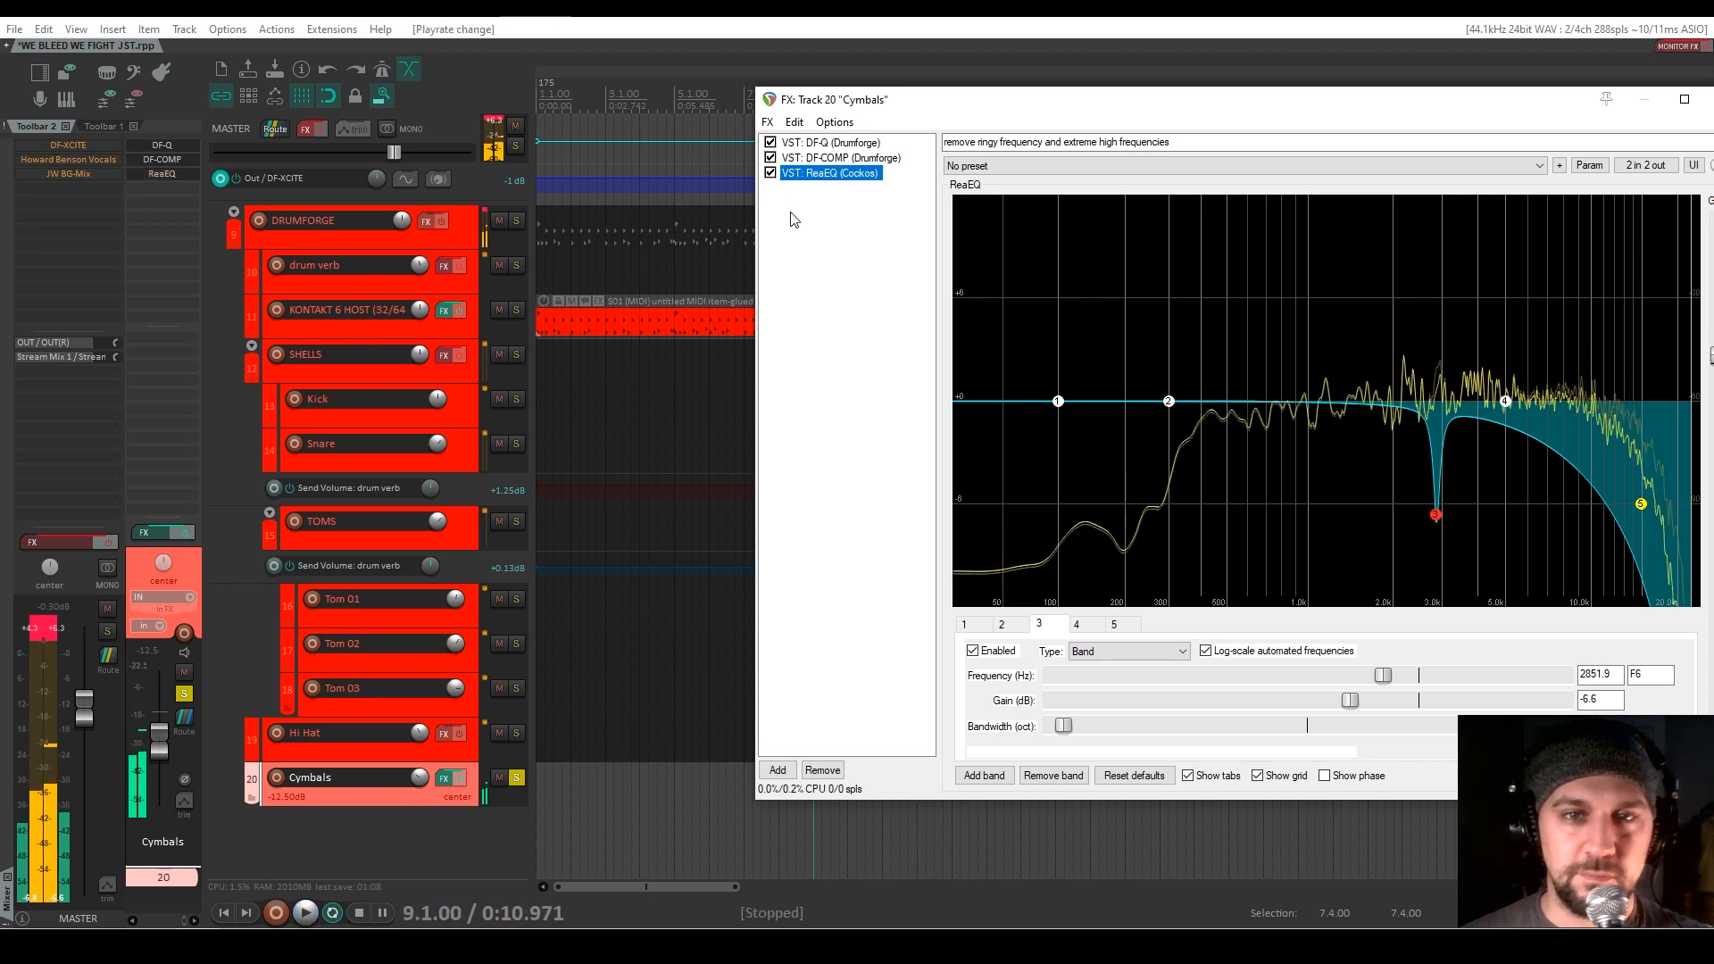
Close the Cymbals FX chain and unsolo the Cymbals track
drag(1533, 109, 1352, 111)
click(1544, 97)
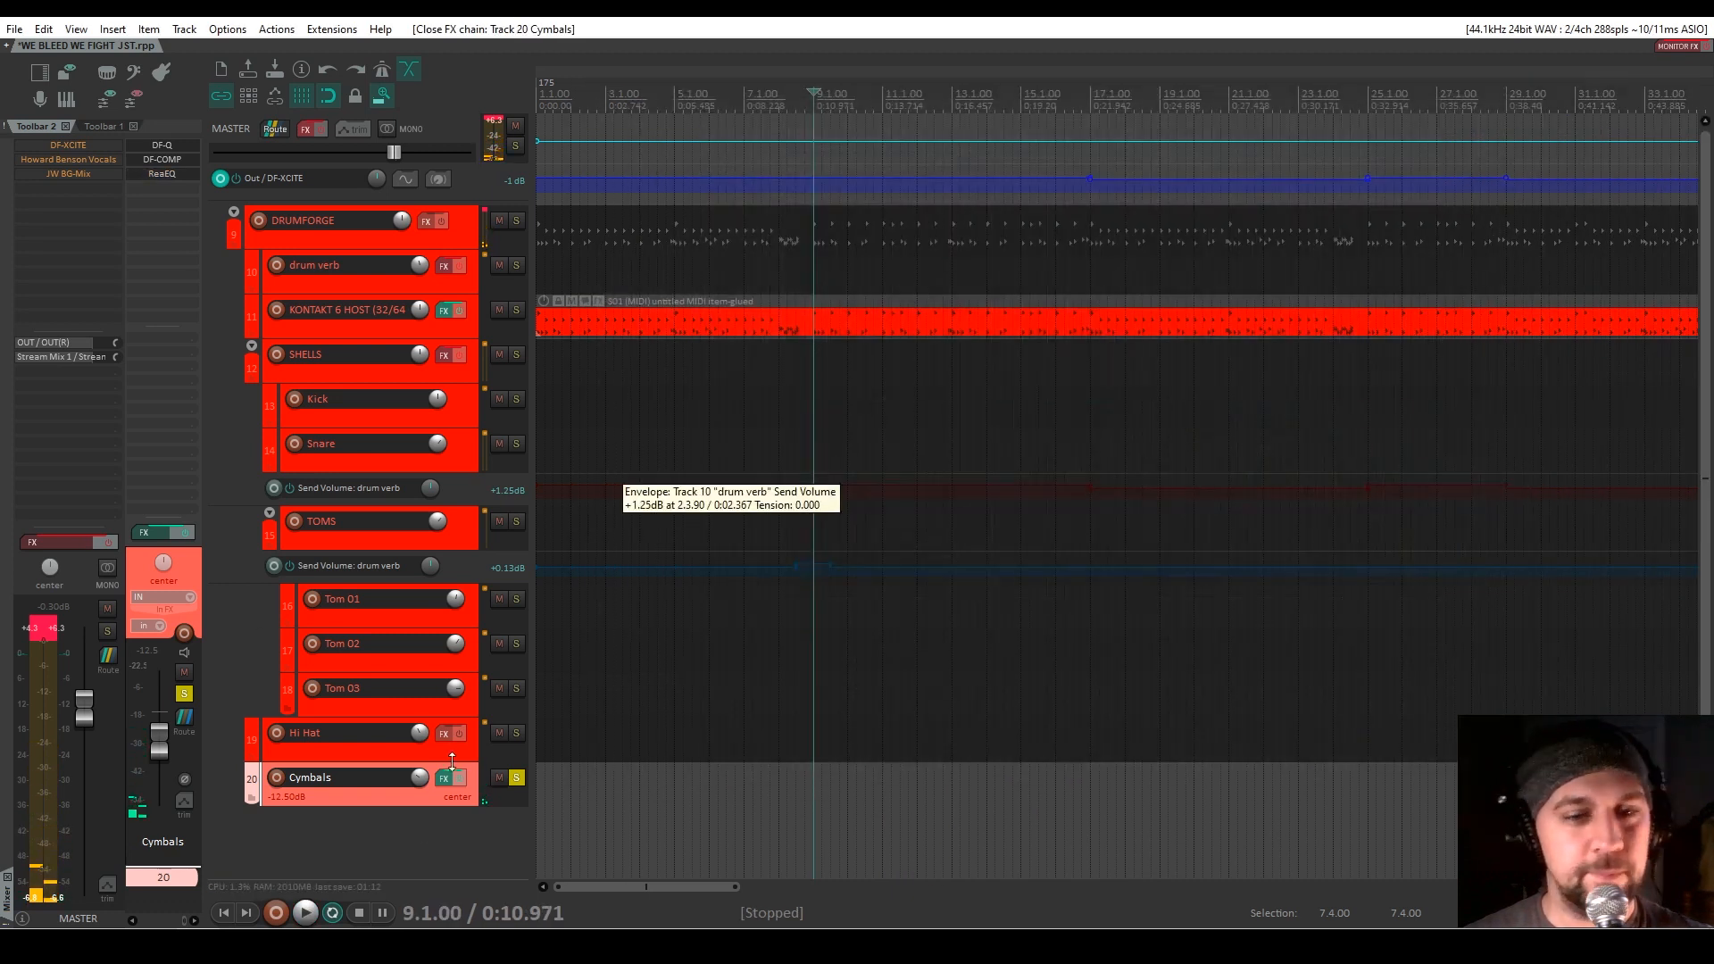
click(516, 778)
Solo the SHELLS folder and open its bypassed FX chain to show JST BG-Drums
click(428, 375)
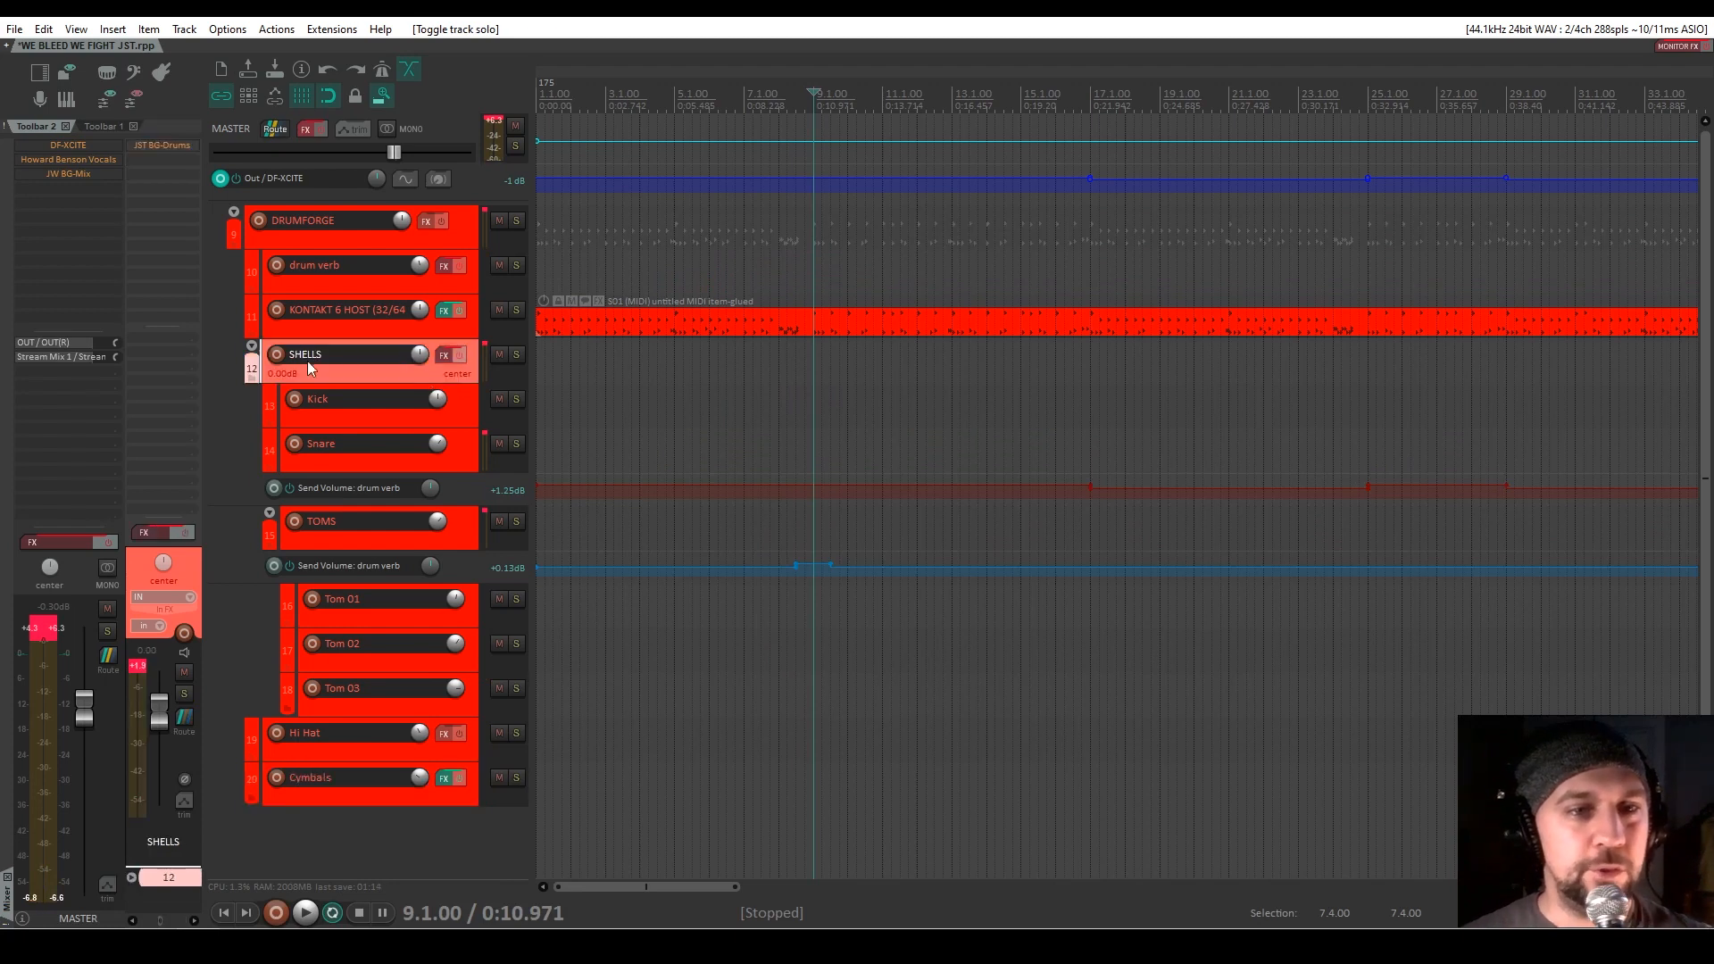
click(516, 355)
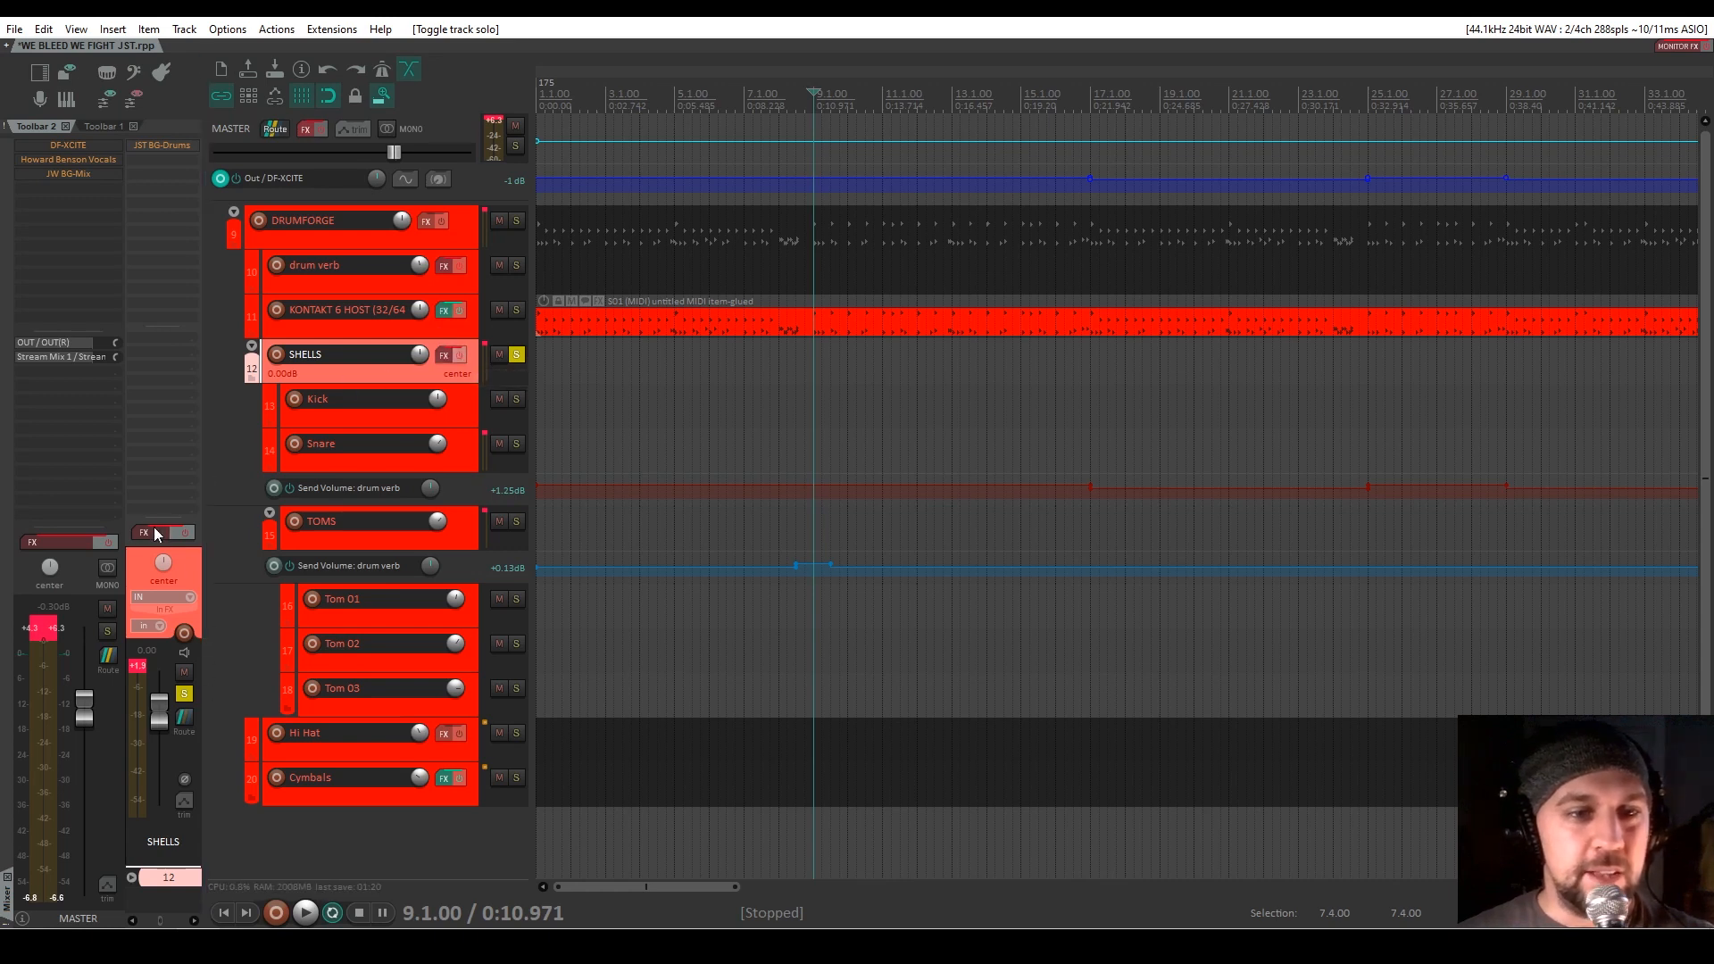
click(443, 355)
drag(647, 163, 1052, 128)
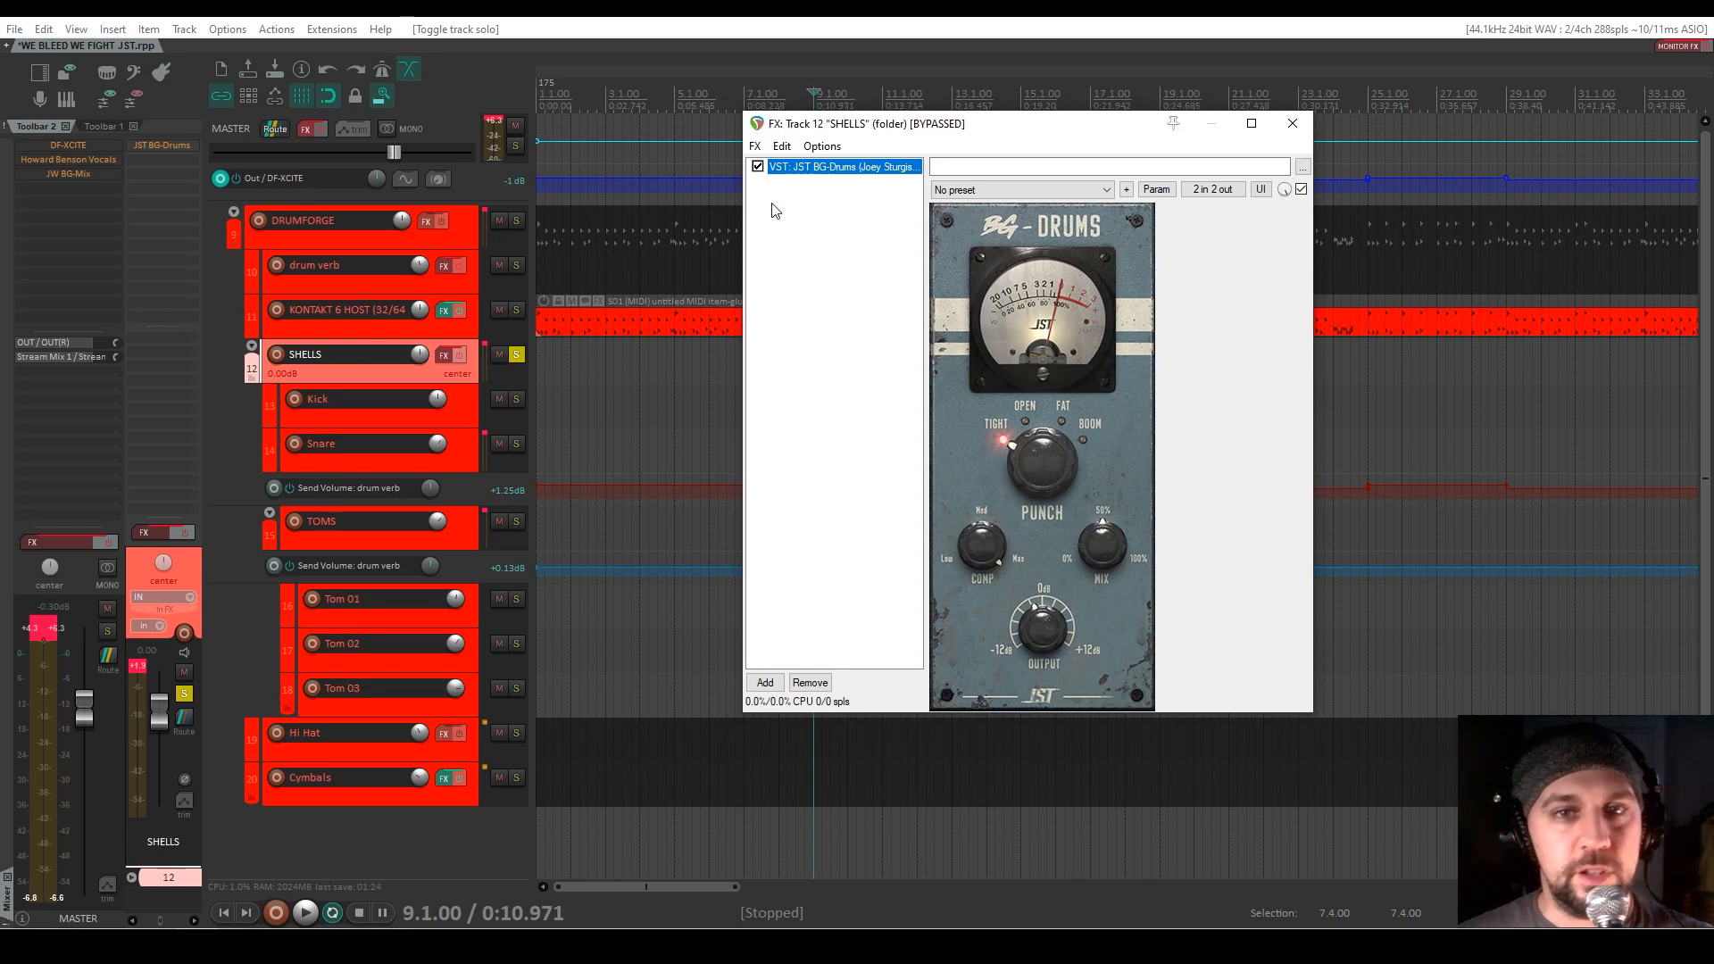
Compare the SHELLS effects off and on during playback, leave them enabled, and stop playback
key(space)
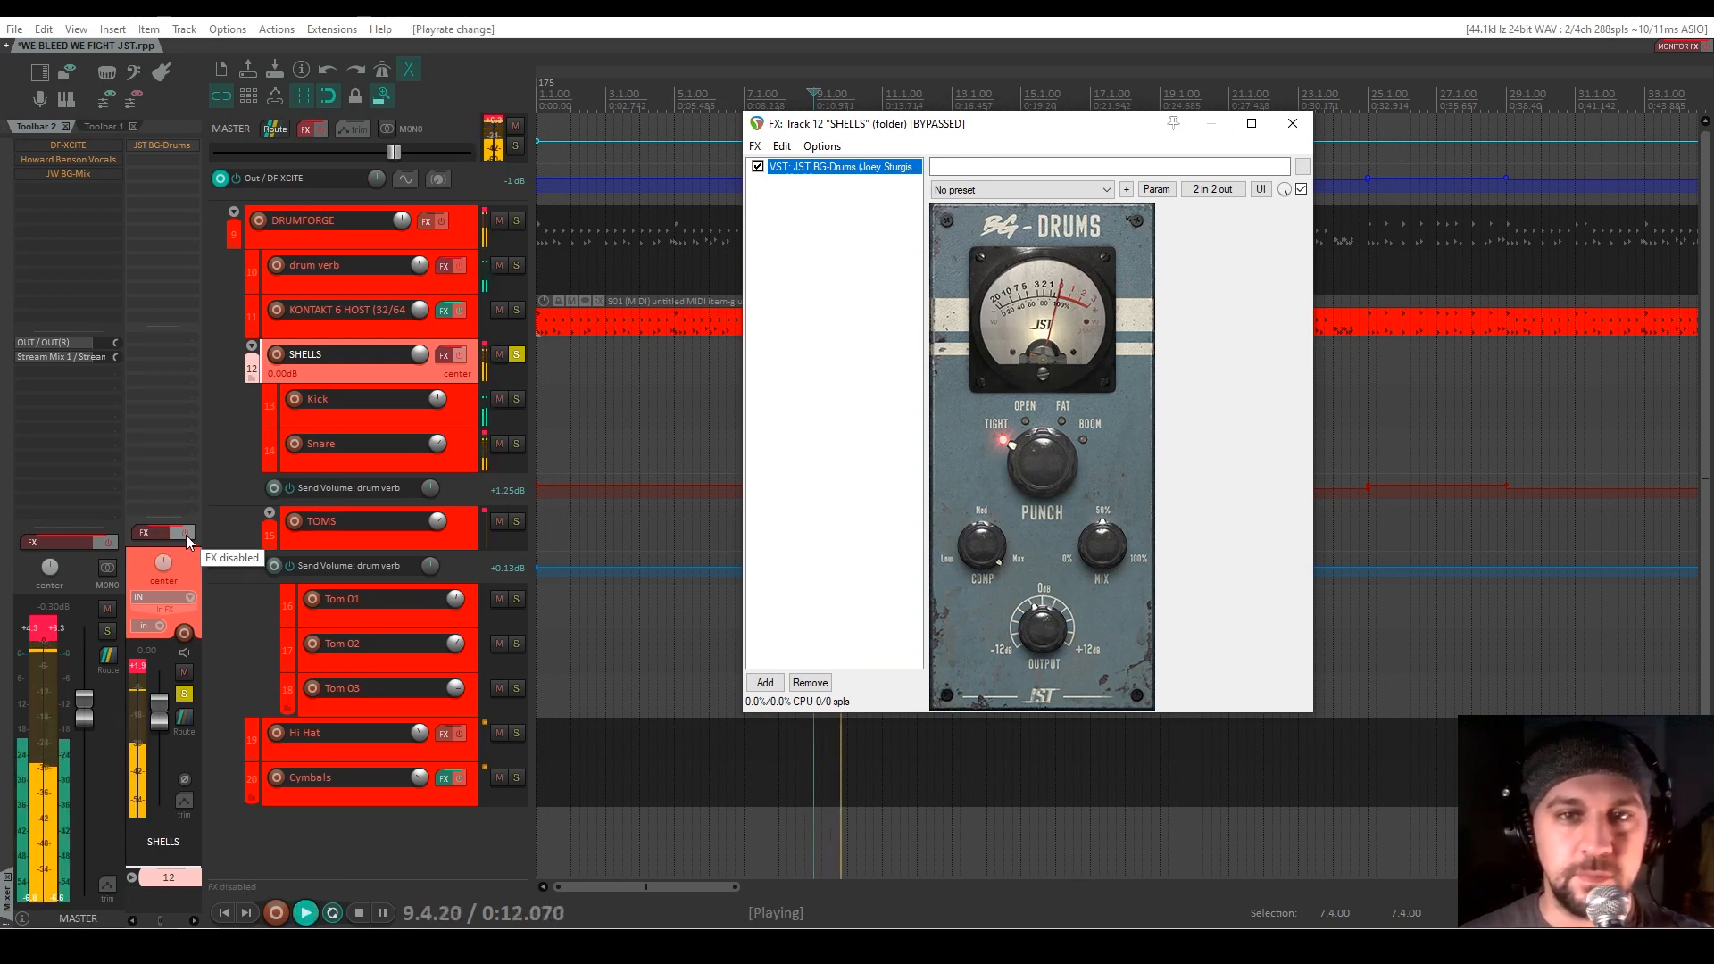
click(186, 535)
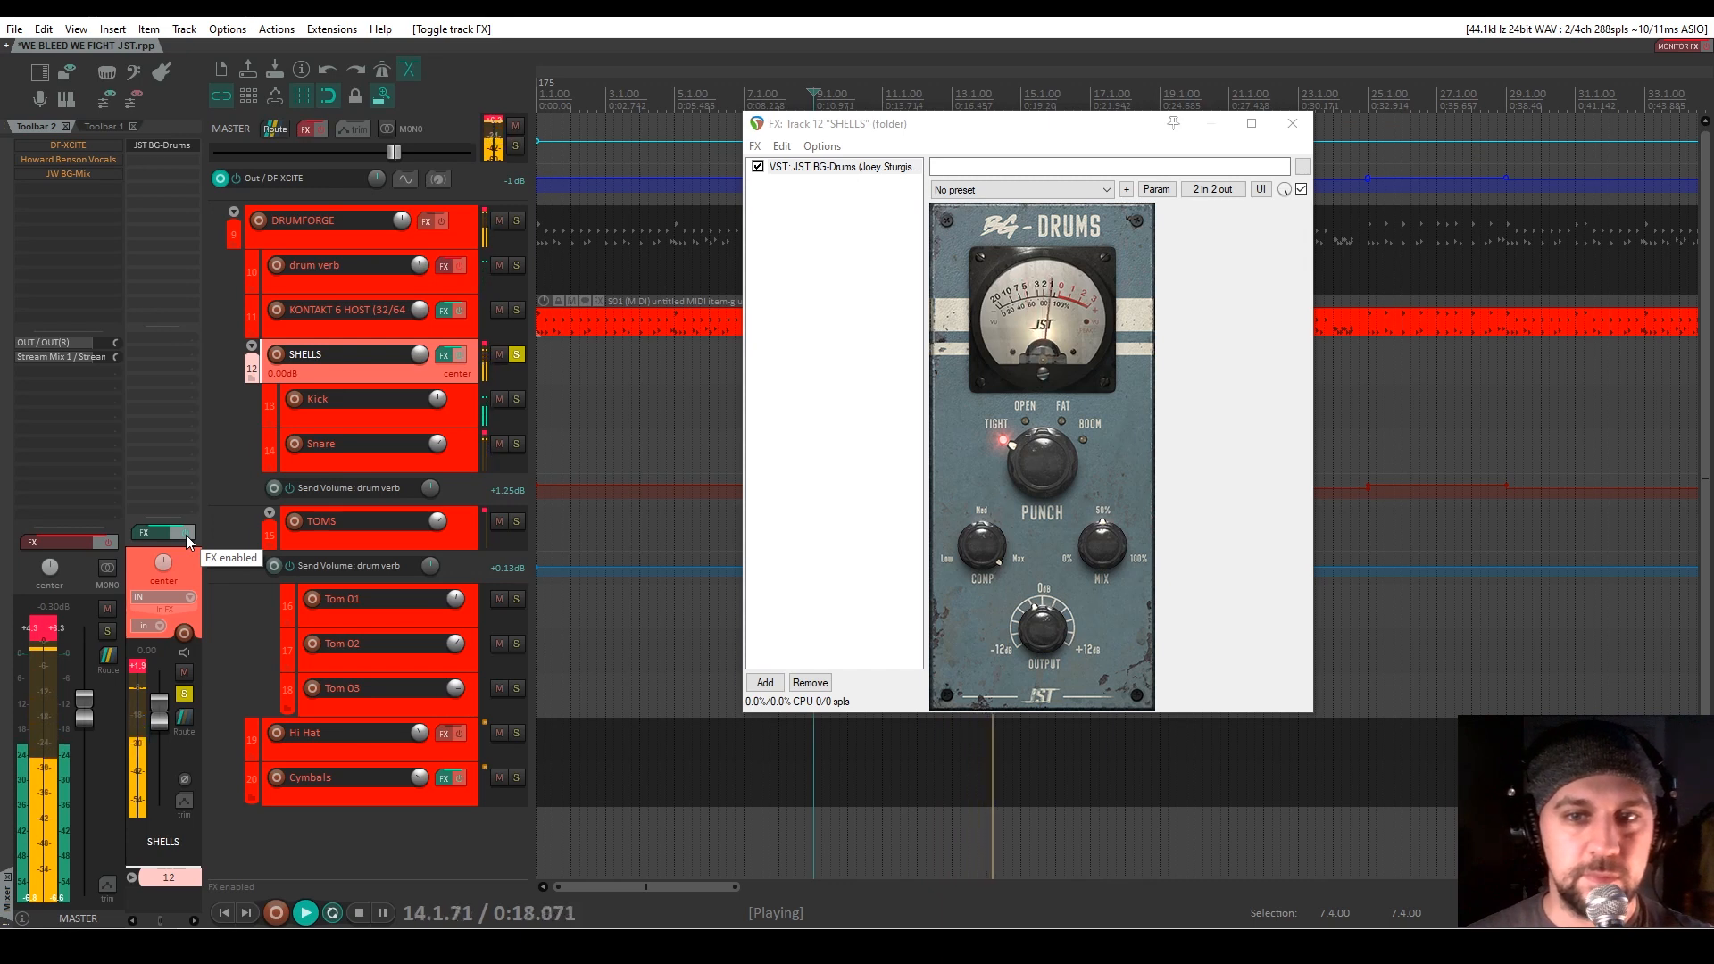
click(186, 535)
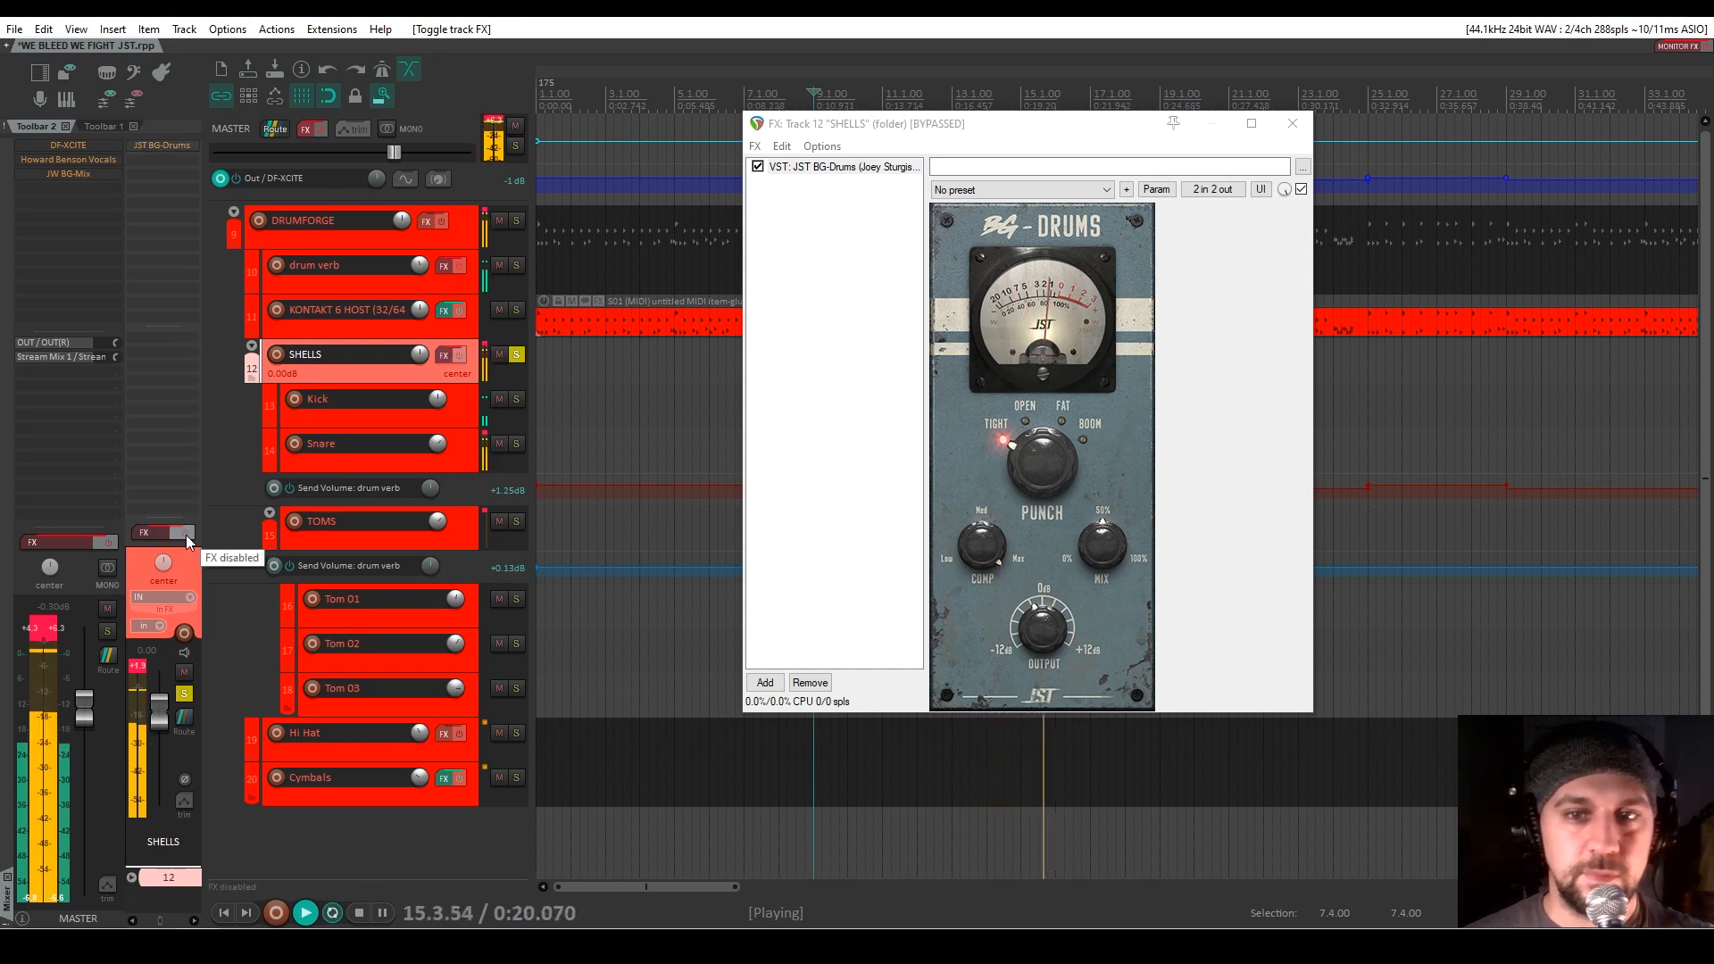
click(187, 536)
key(space)
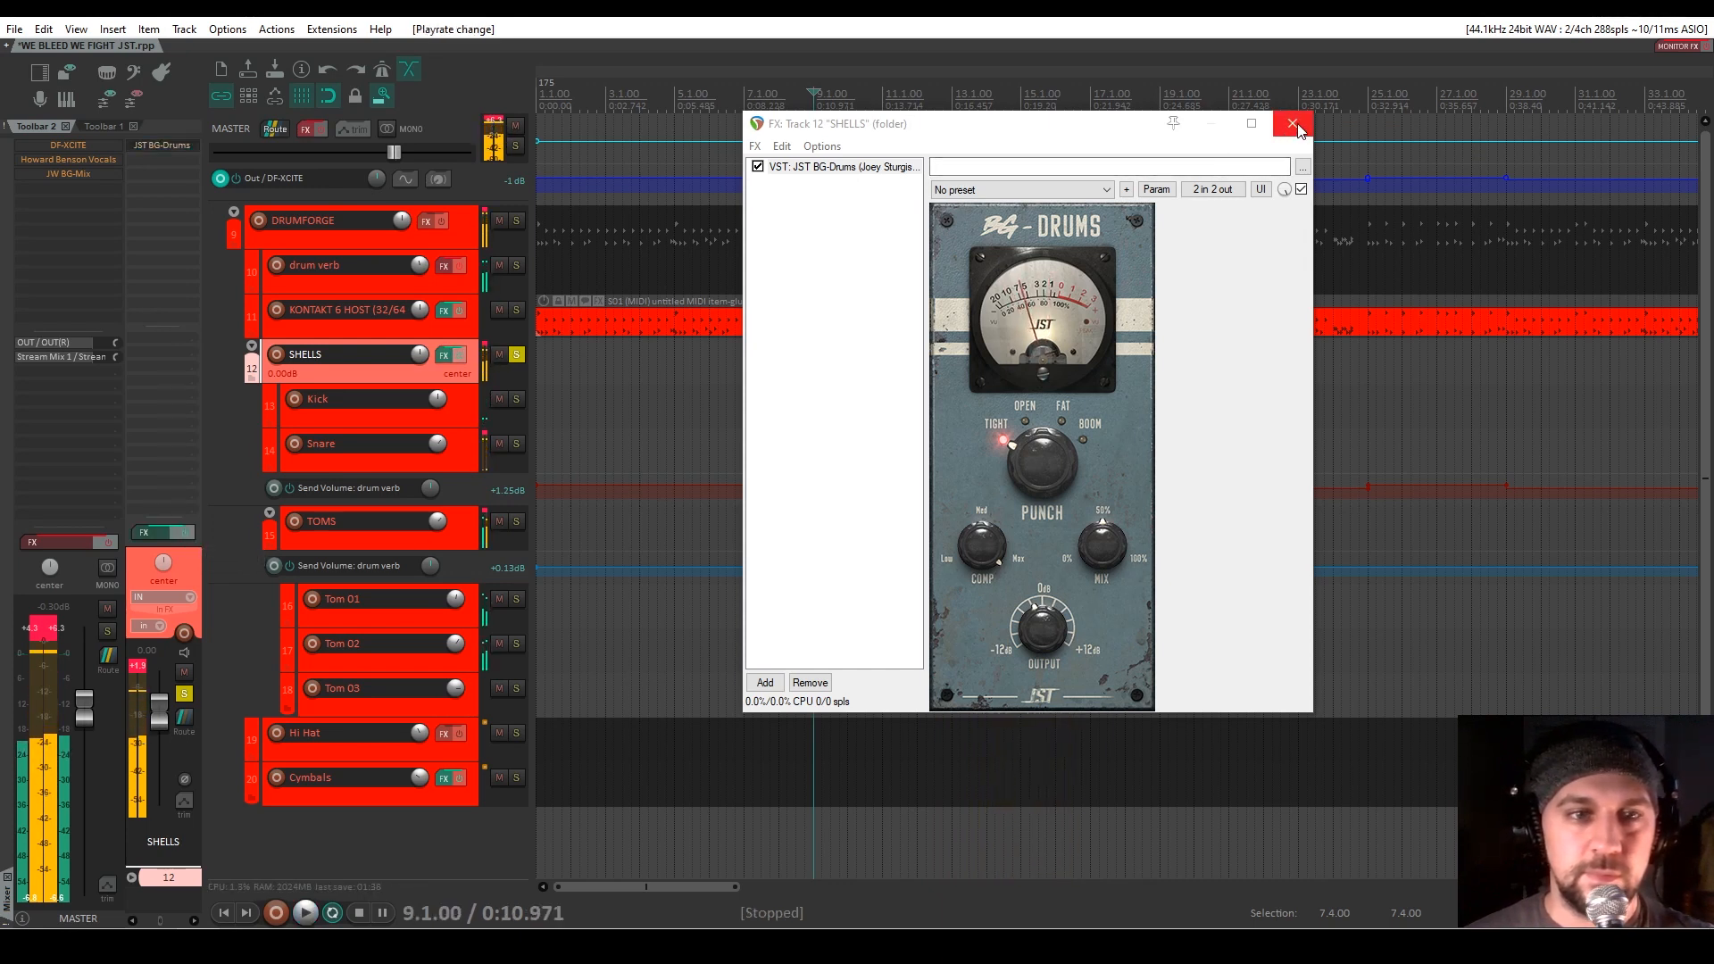
Close the SHELLS FX chain and unsolo the SHELLS folder
click(1291, 123)
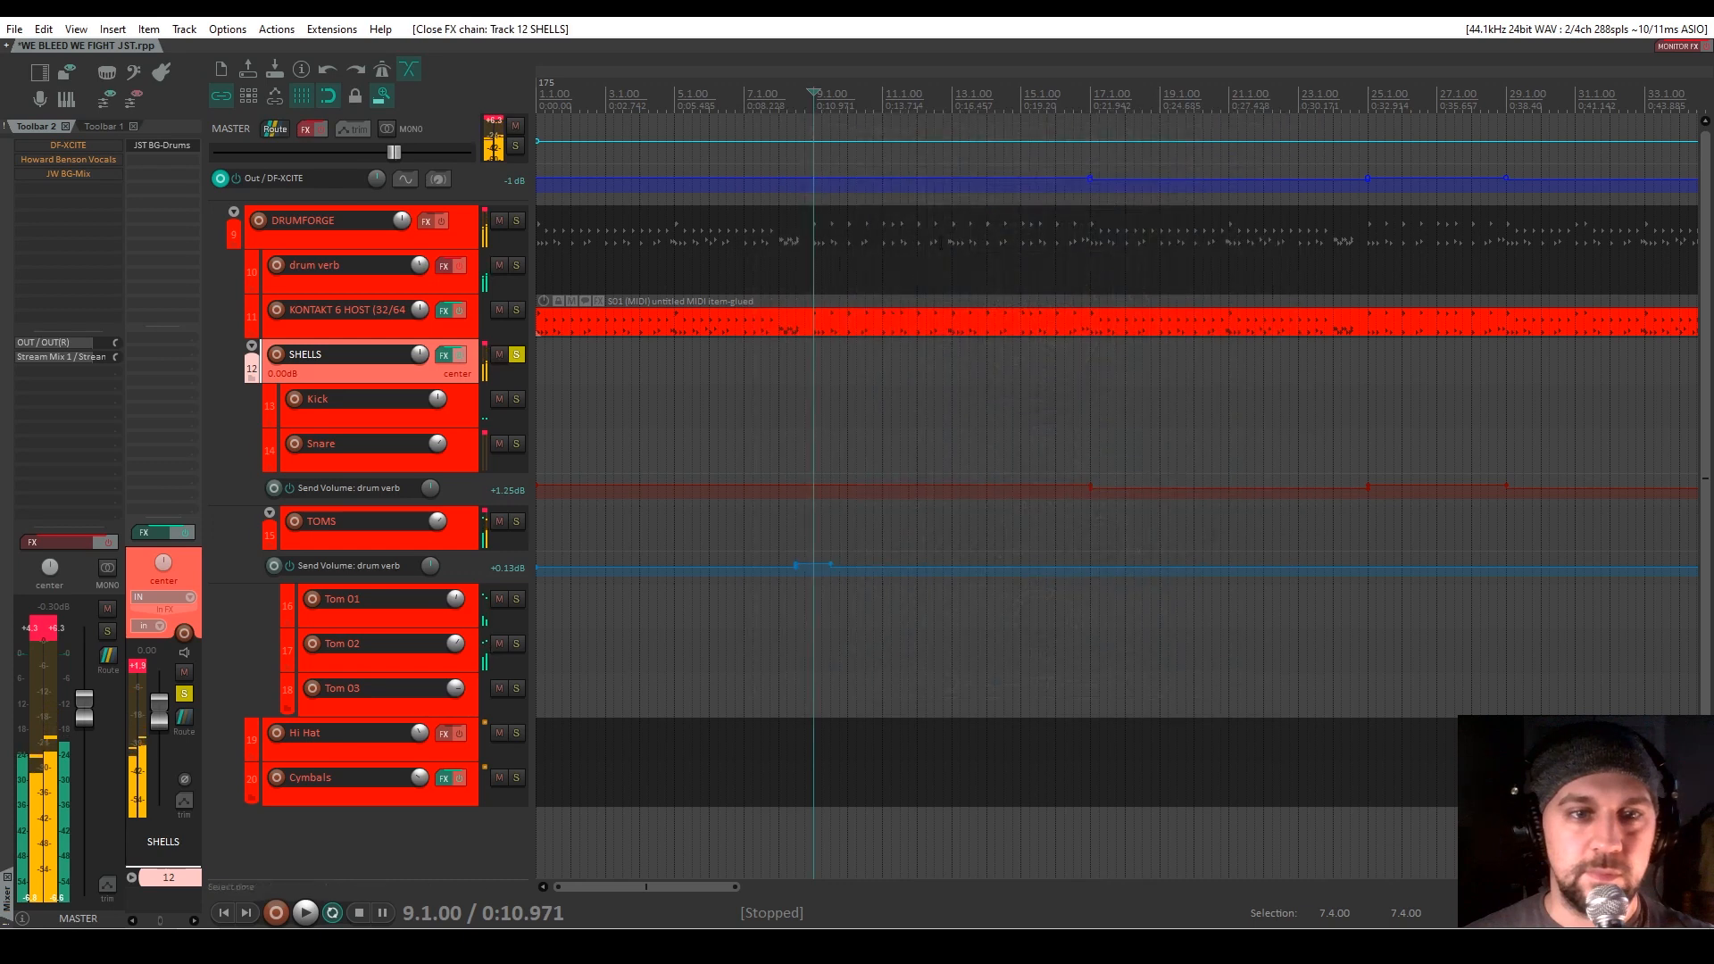
click(516, 354)
Review the Snare and TOMS tracks that feed the drum verb, and open the drum verb's bypassed Howard Benson Vocals chain
click(402, 292)
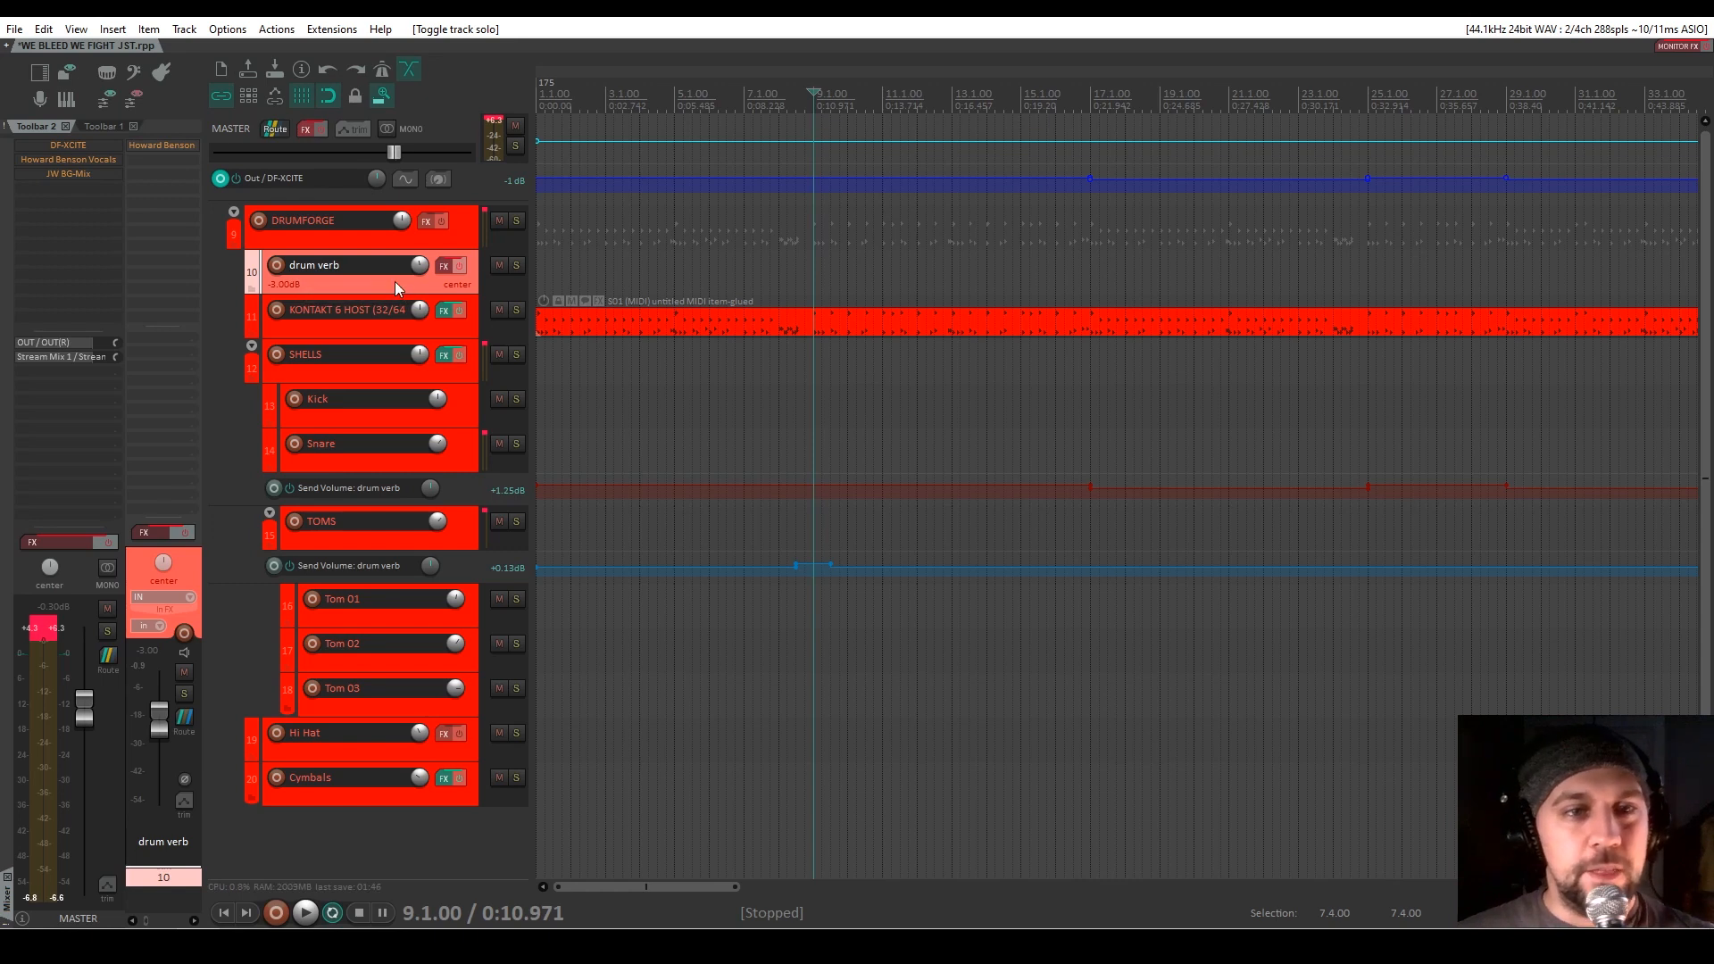
click(404, 457)
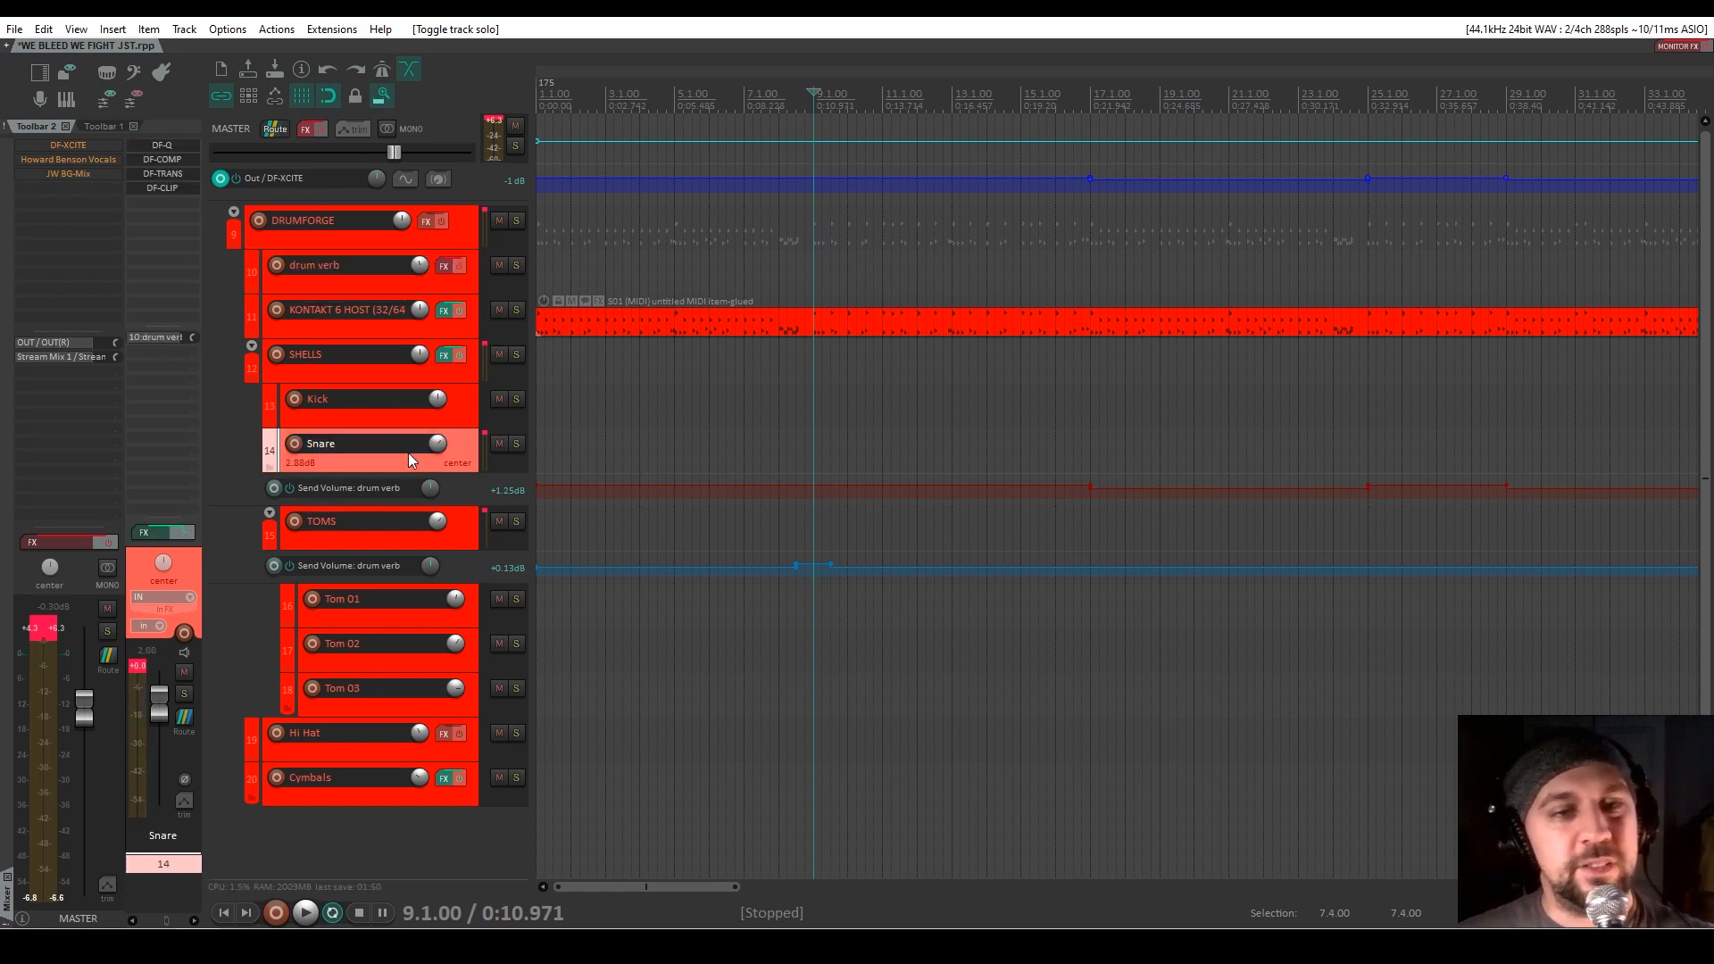
click(396, 546)
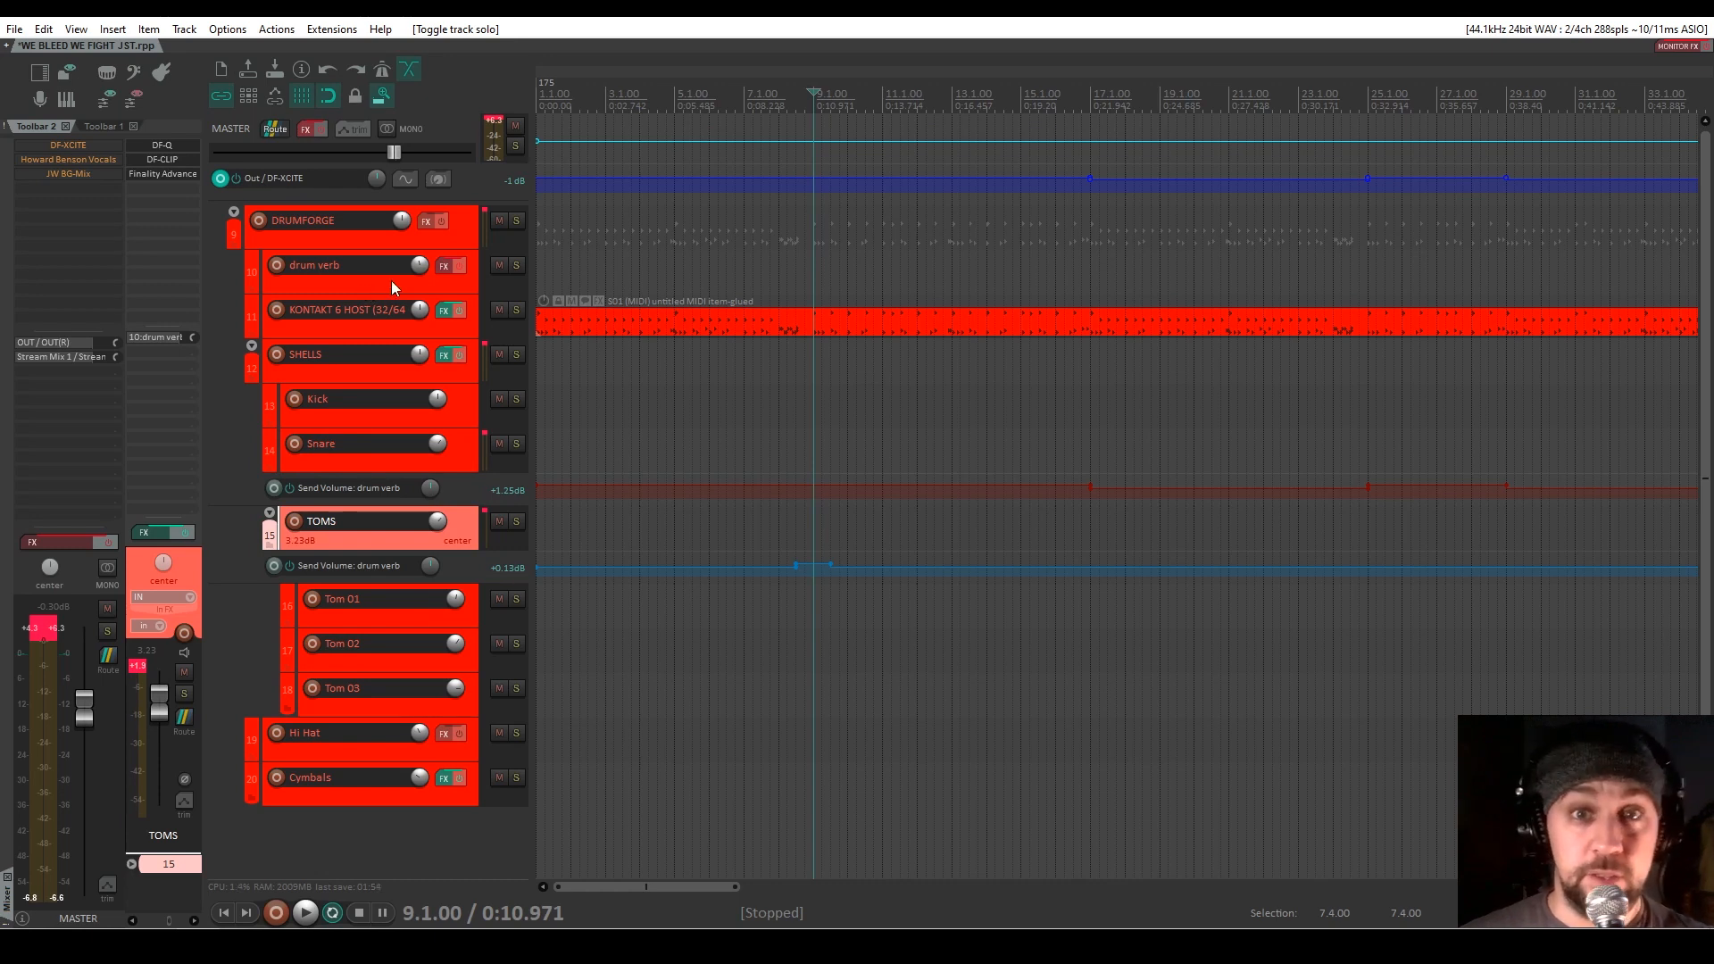
click(353, 266)
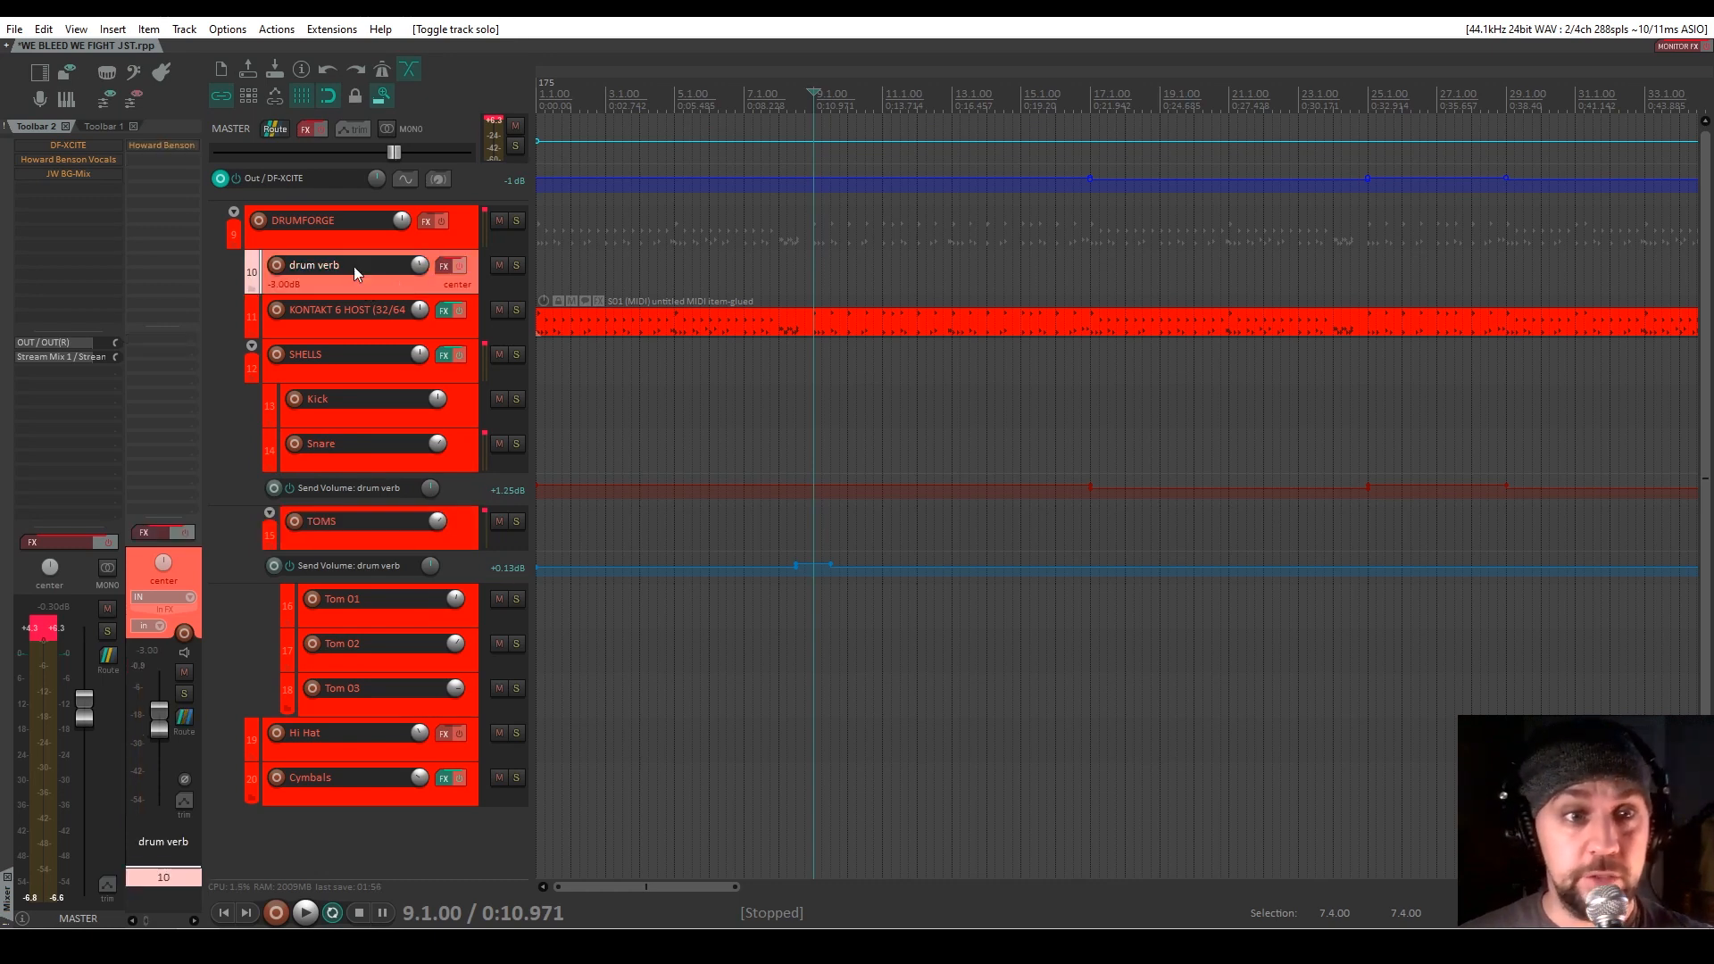
click(159, 535)
drag(663, 223, 725, 138)
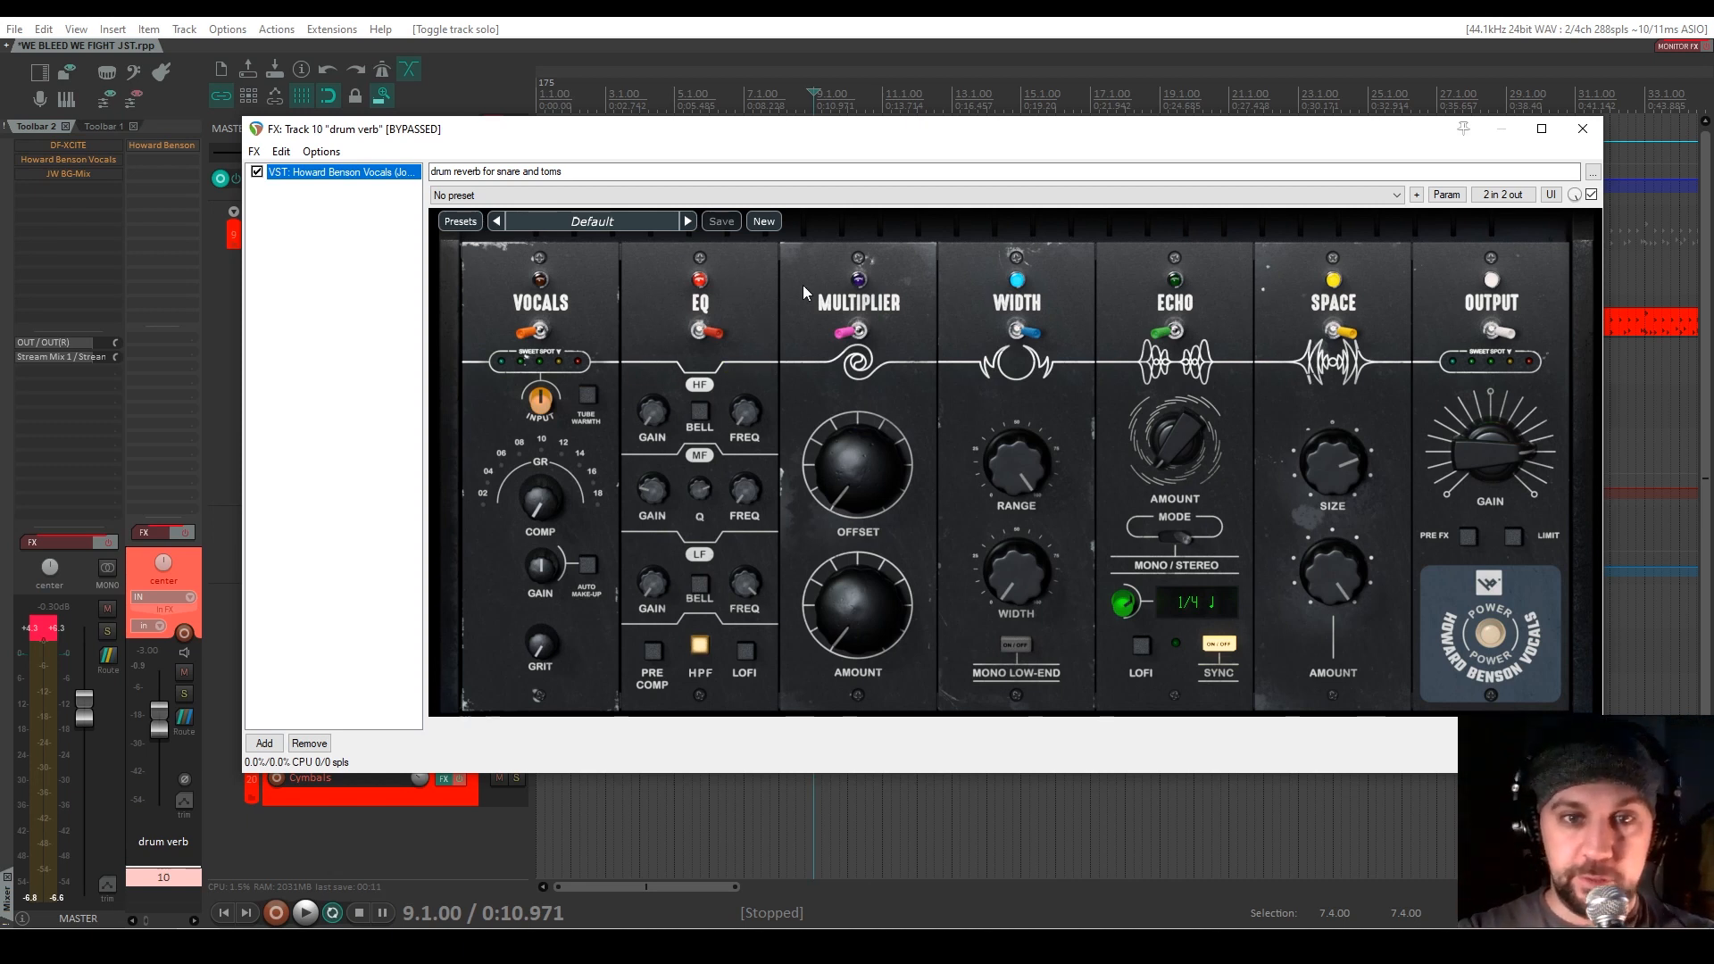
mouse_move(768, 407)
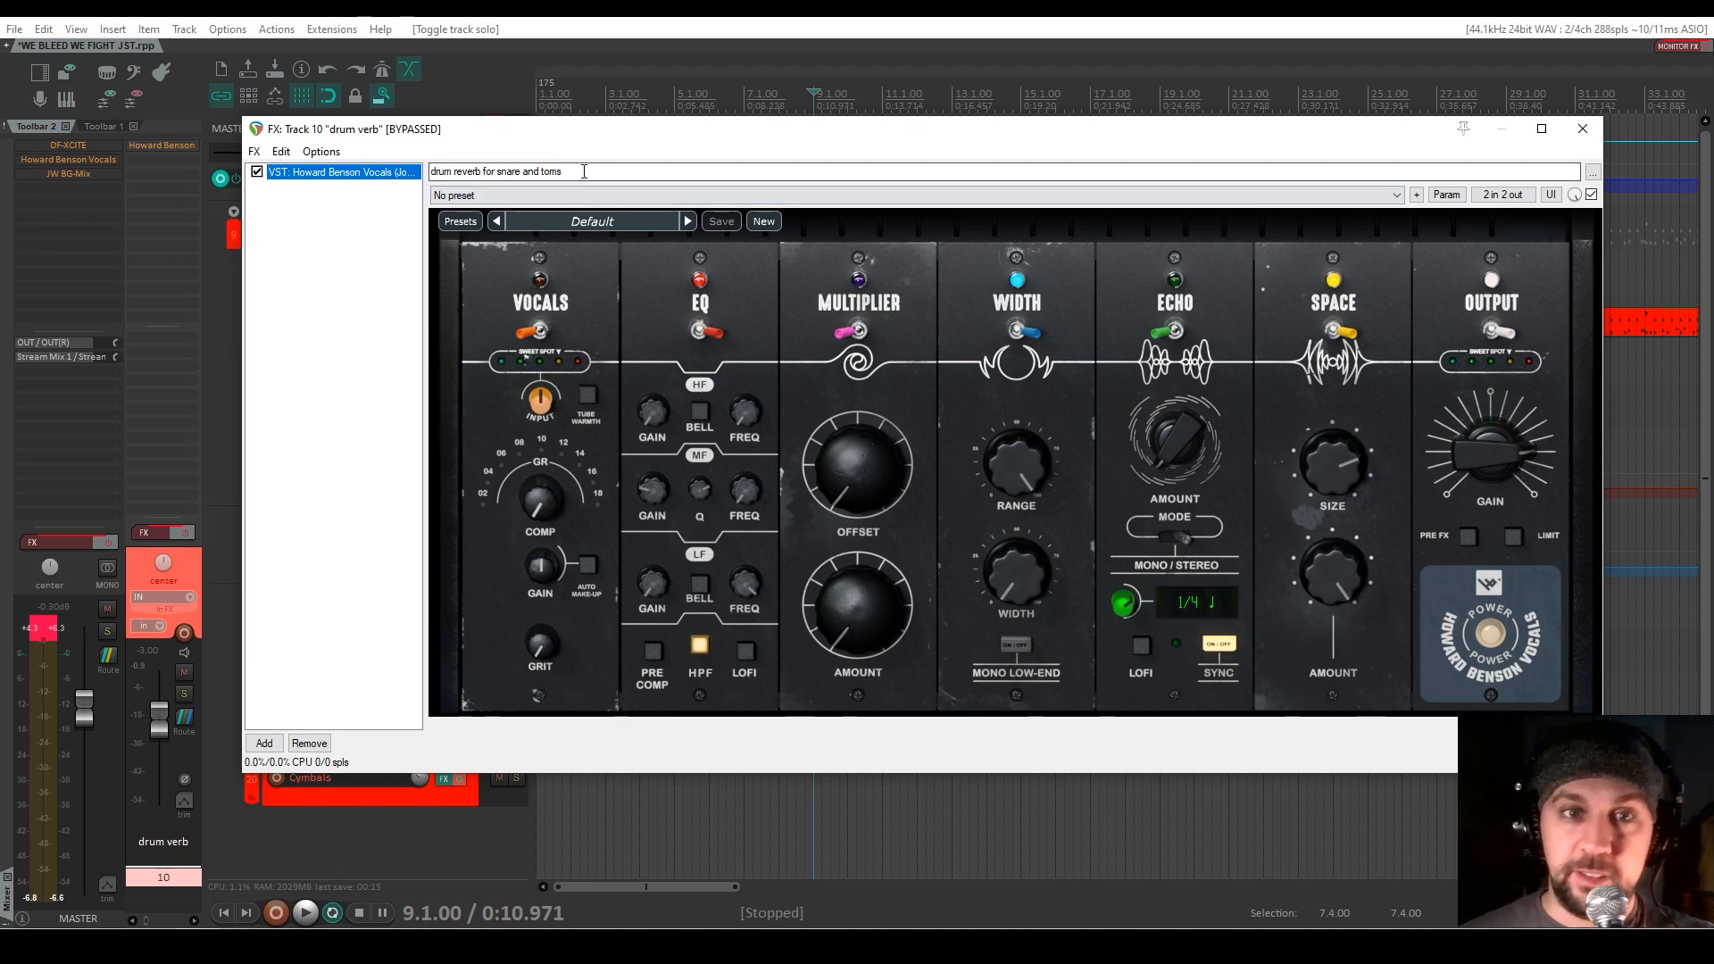
Solo the drum verb track, start playback, and enable its effects
drag(625, 135, 675, 350)
click(516, 265)
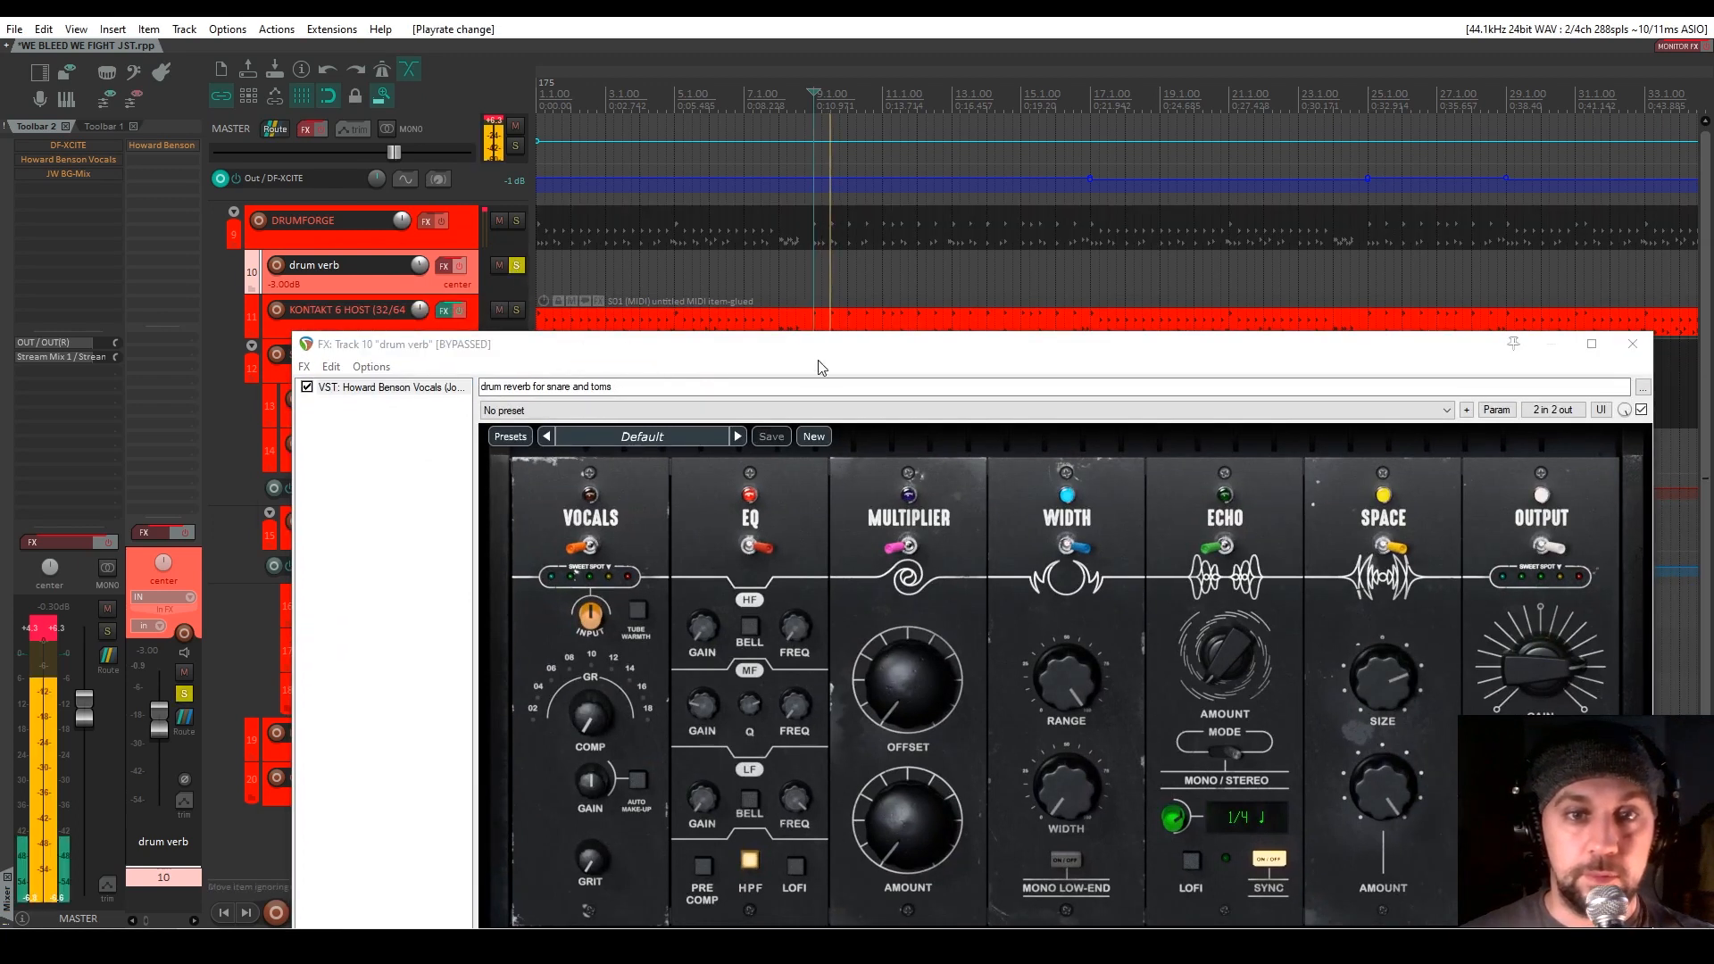
click(459, 266)
drag(872, 362, 821, 124)
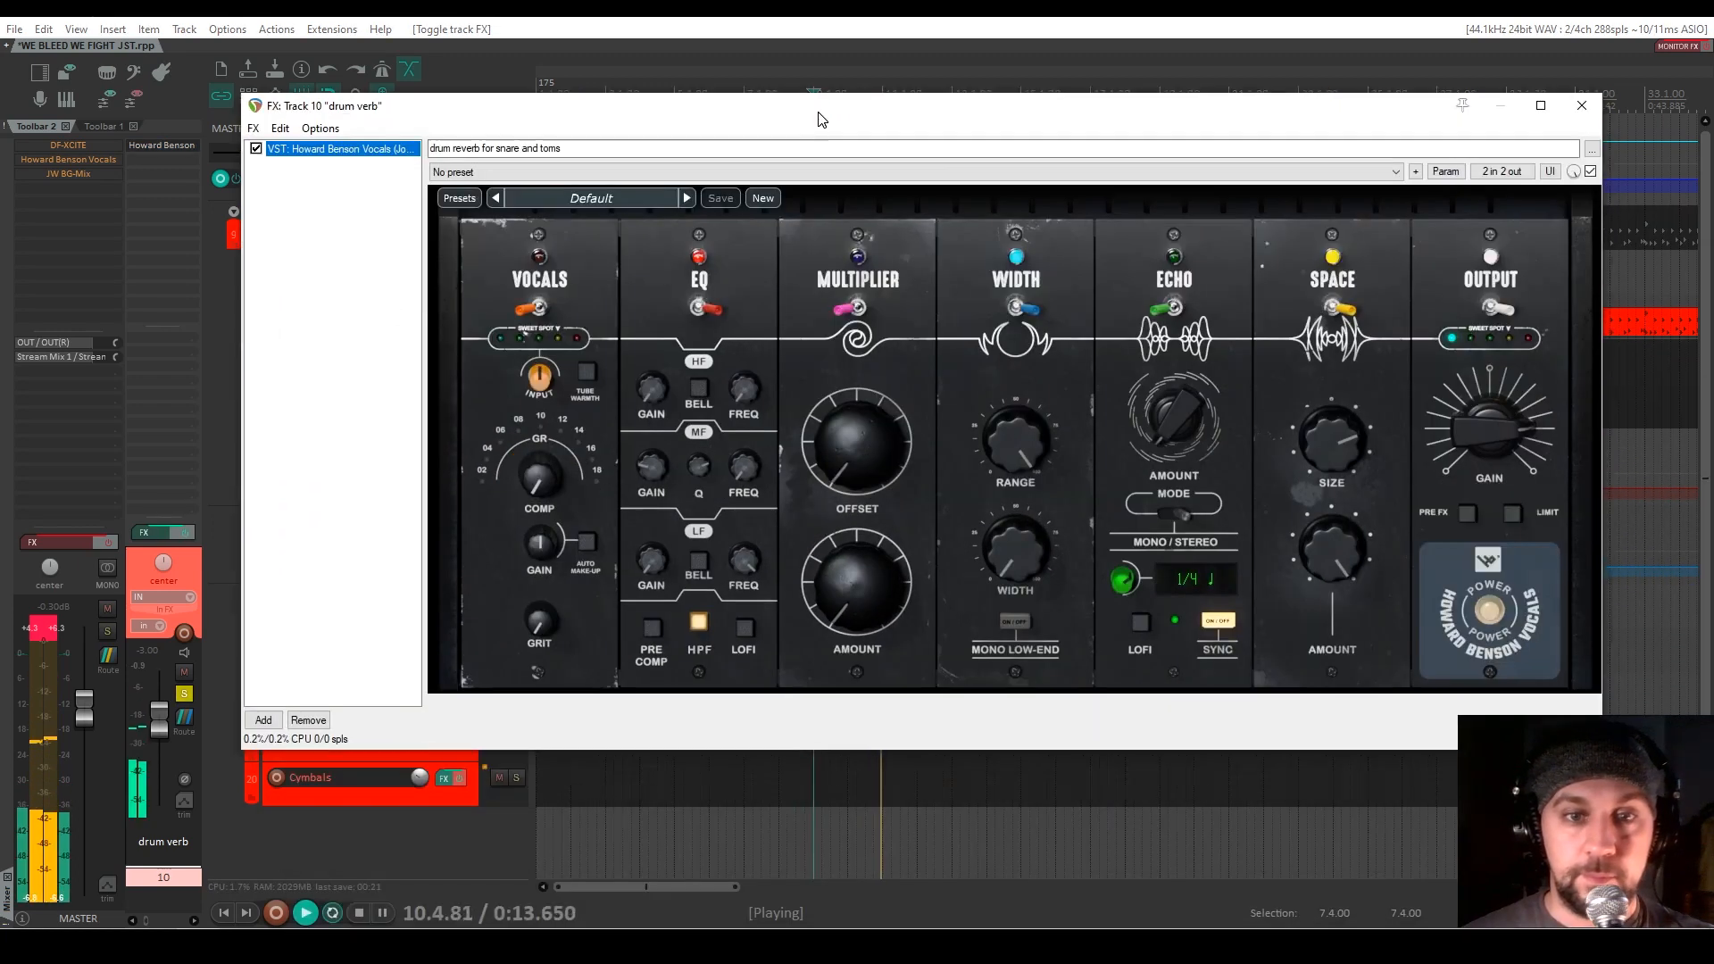
Compare the drum reverb with the Howard Benson Vocals EQ section off and back on during playback
click(701, 309)
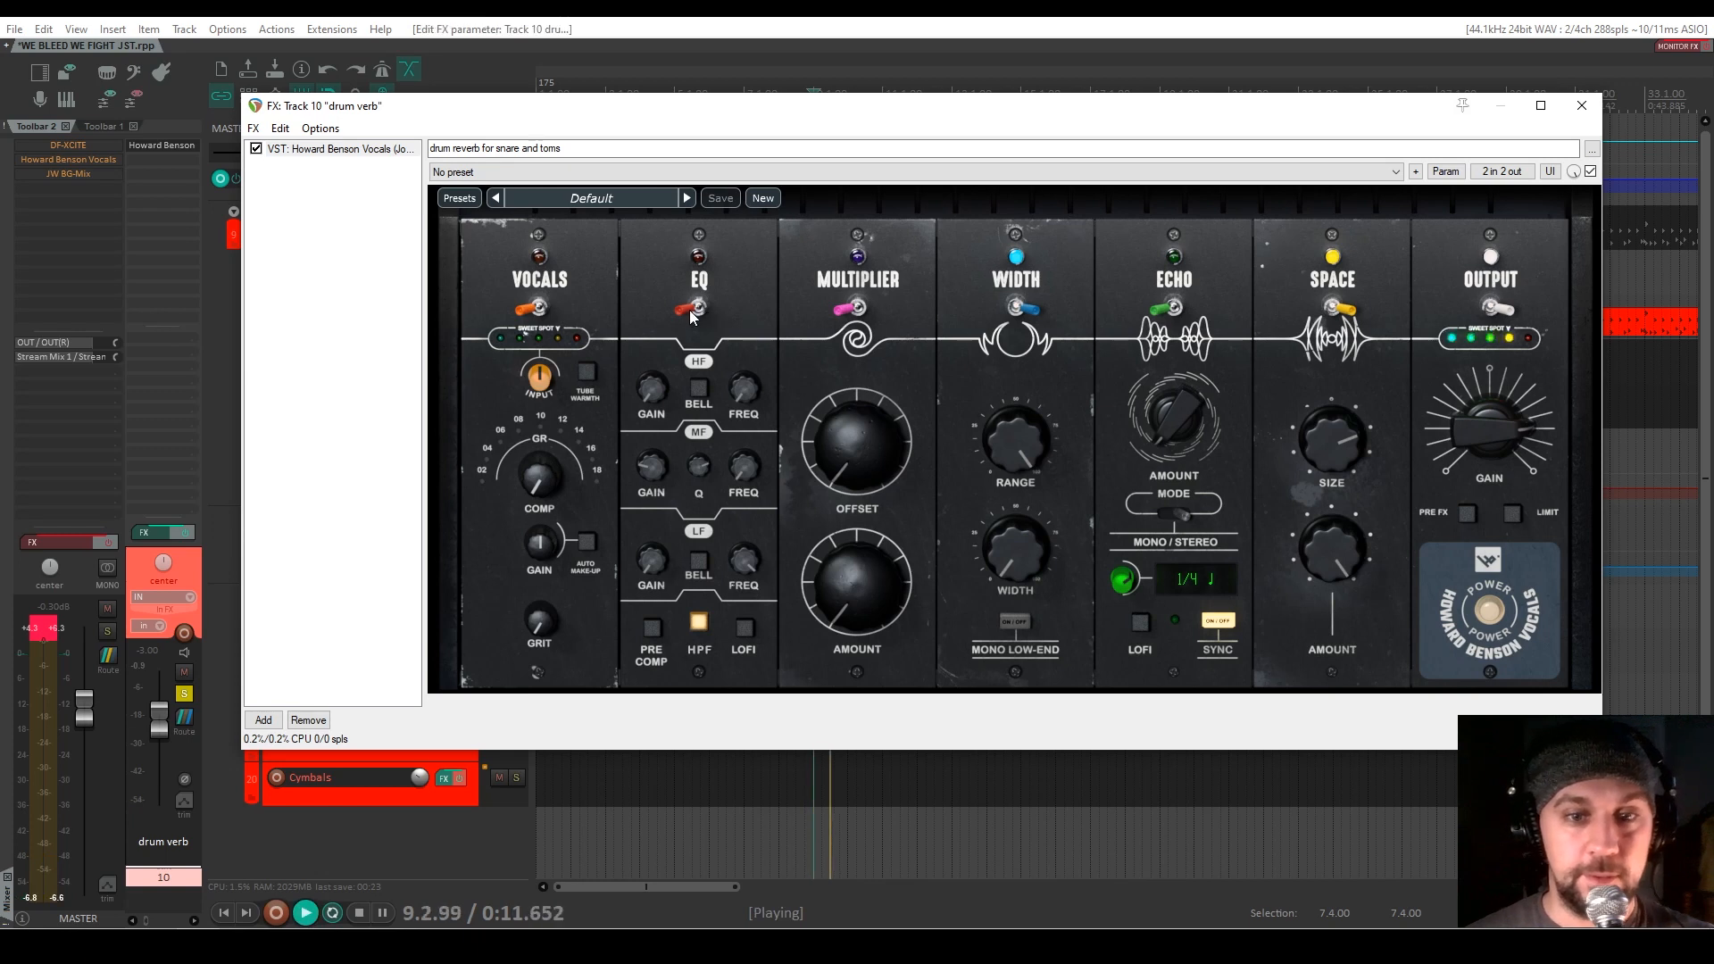
key(space)
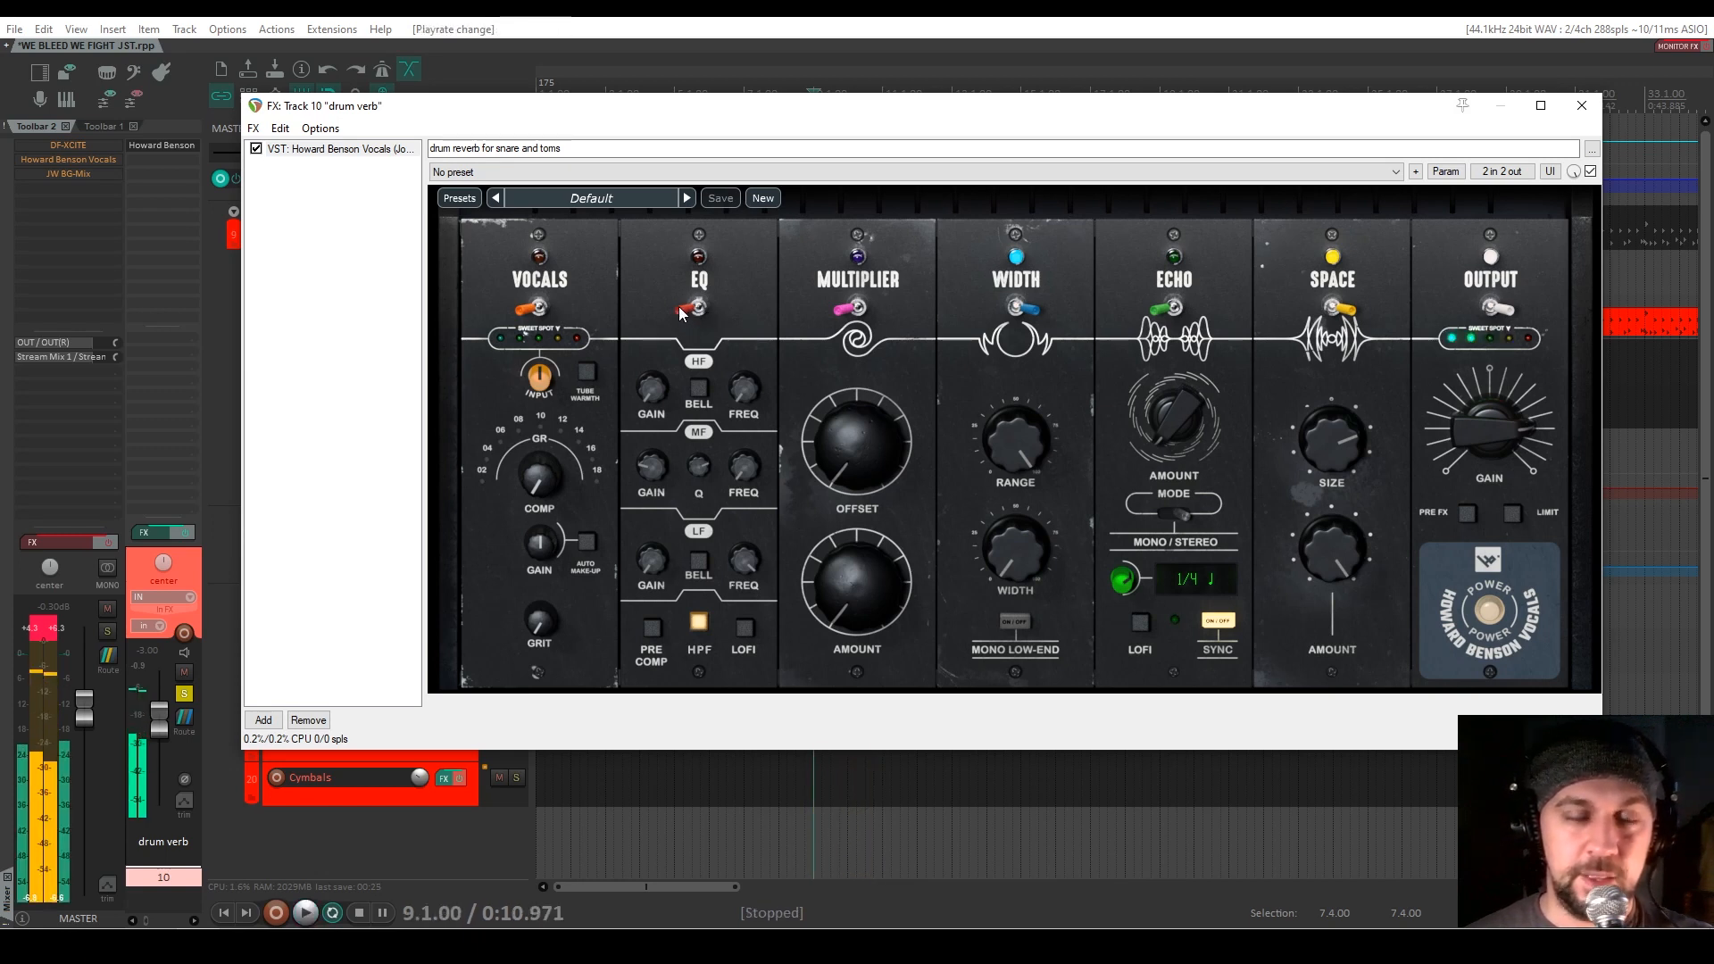
click(687, 317)
key(space)
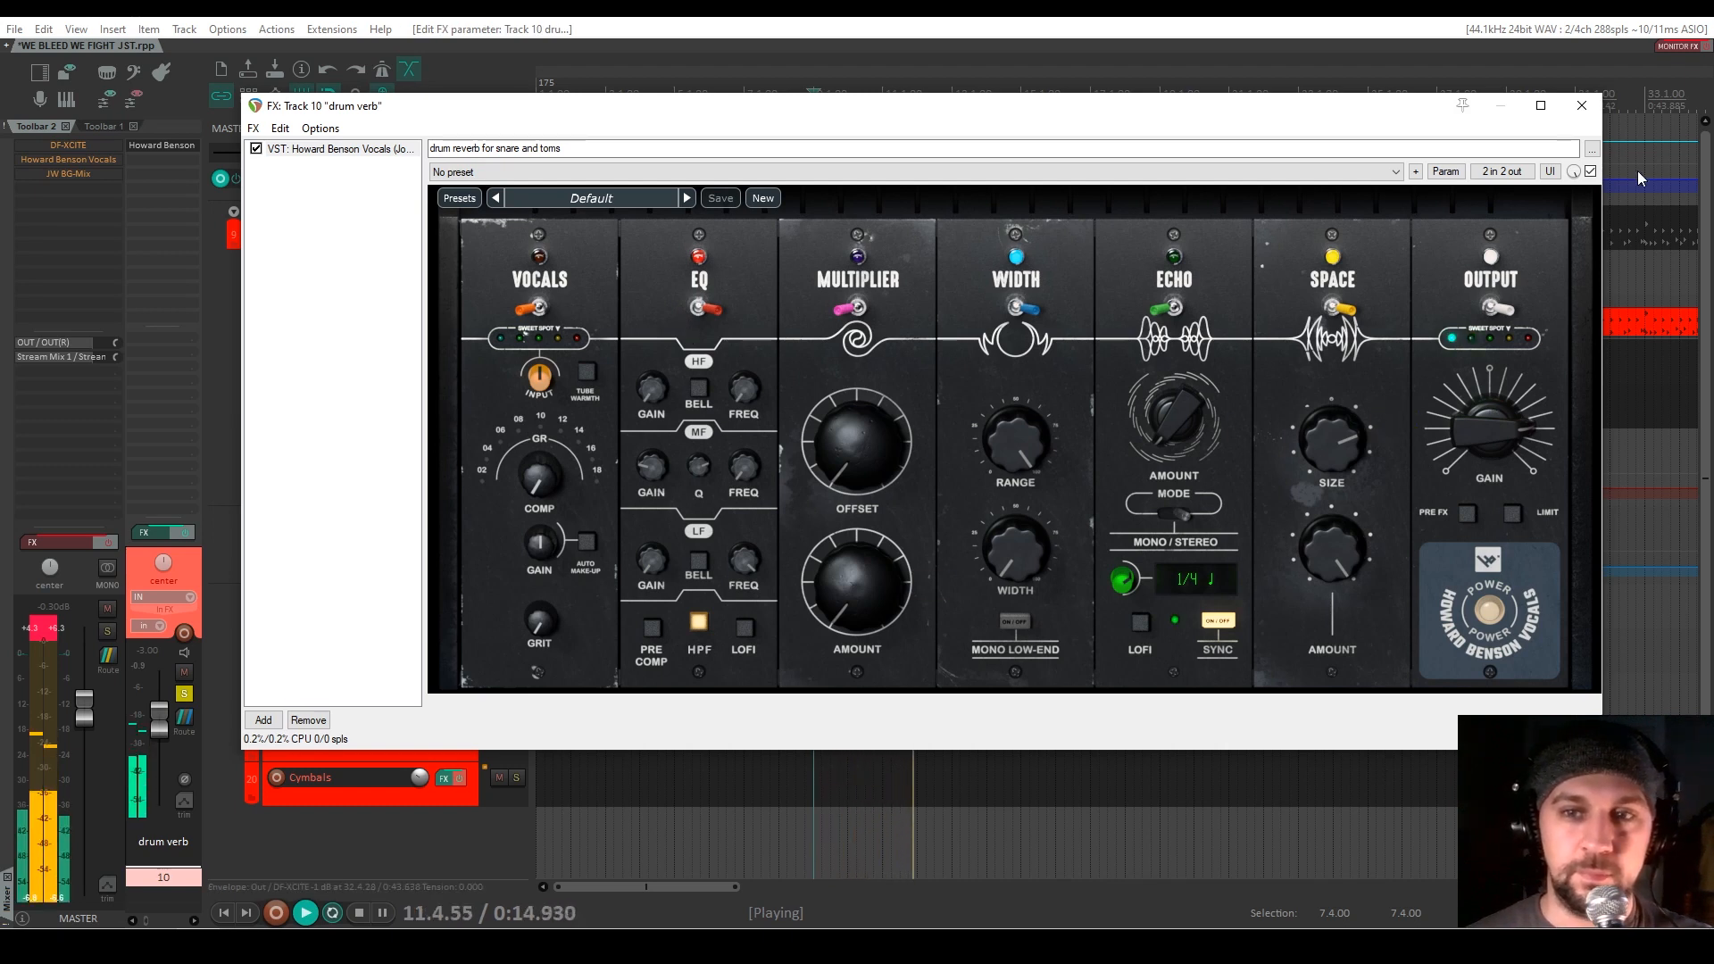
Close the drum verb FX chain, stop playback, and unsolo the drum verb track
click(1581, 104)
key(space)
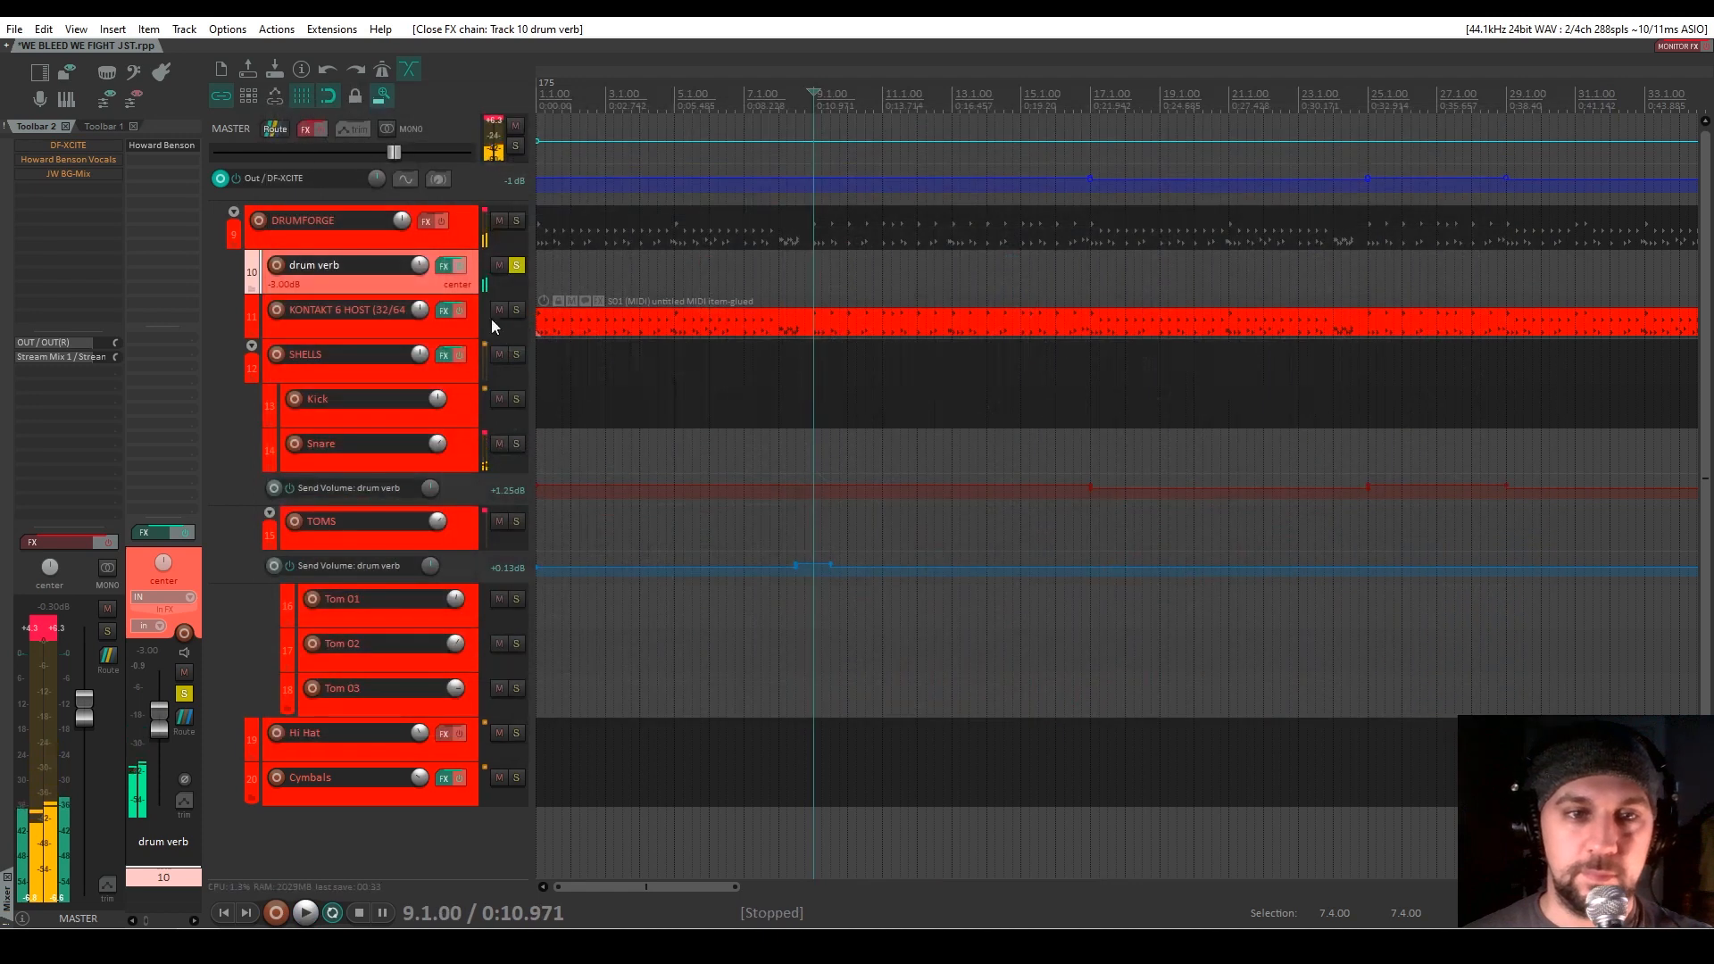
click(516, 266)
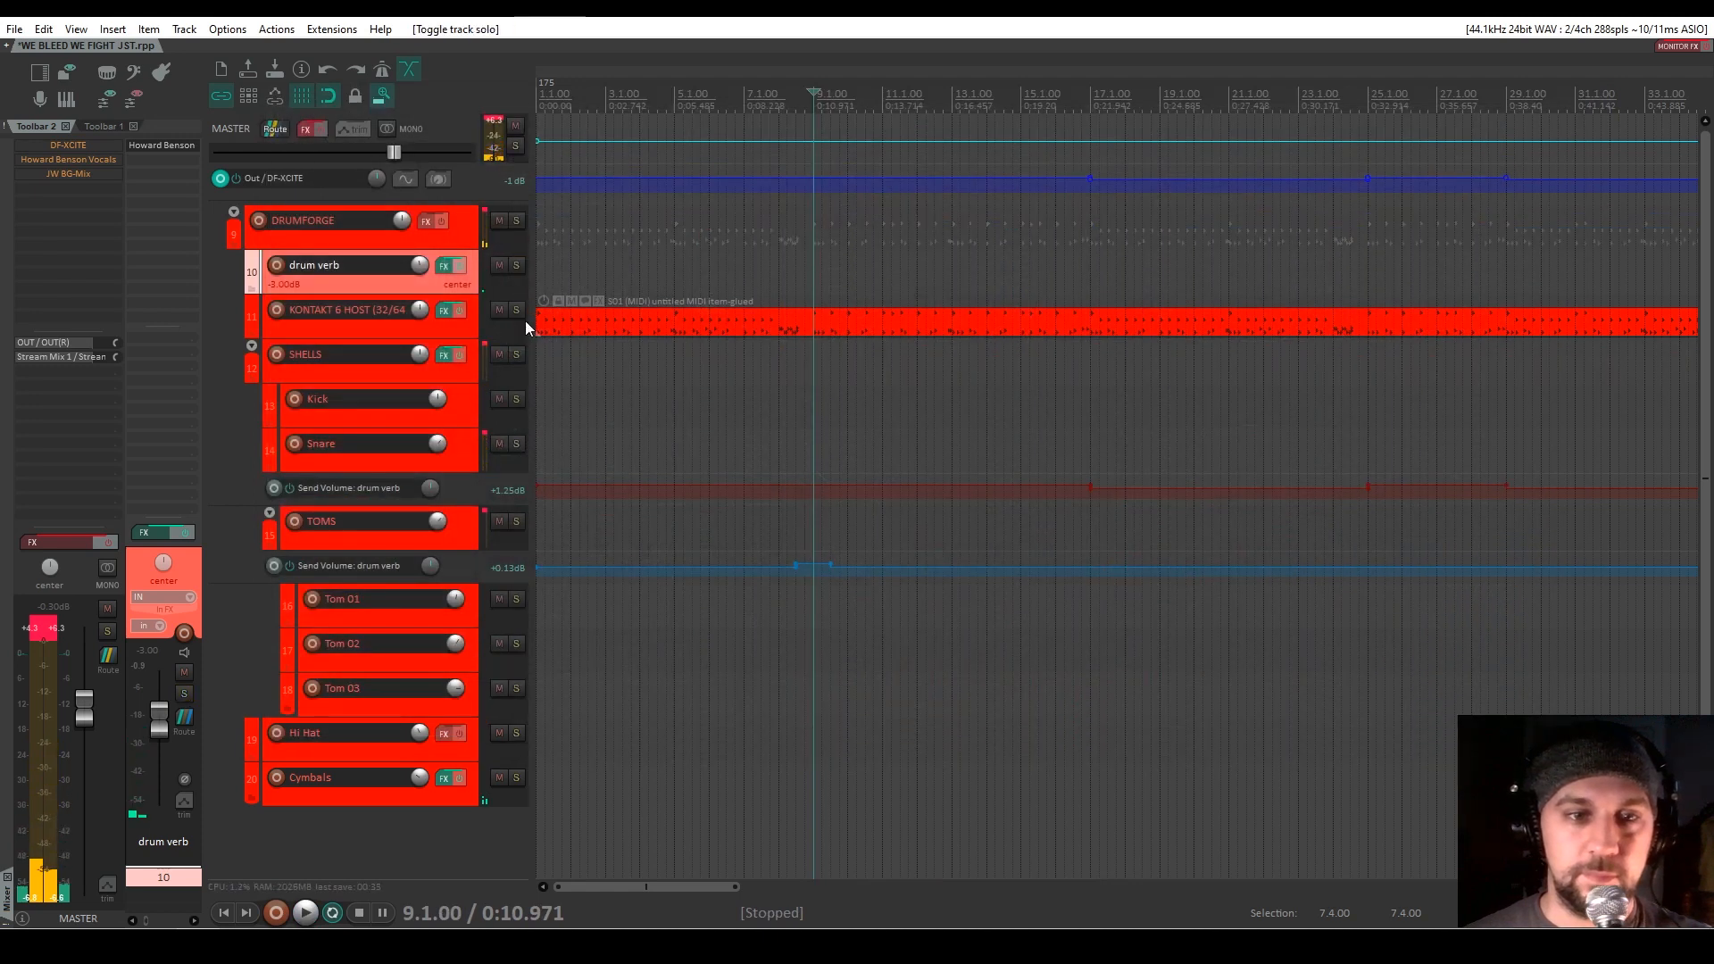
Show only the bass tracks, then solo BASS_#FA and listen to it with its effects bypassed
click(133, 73)
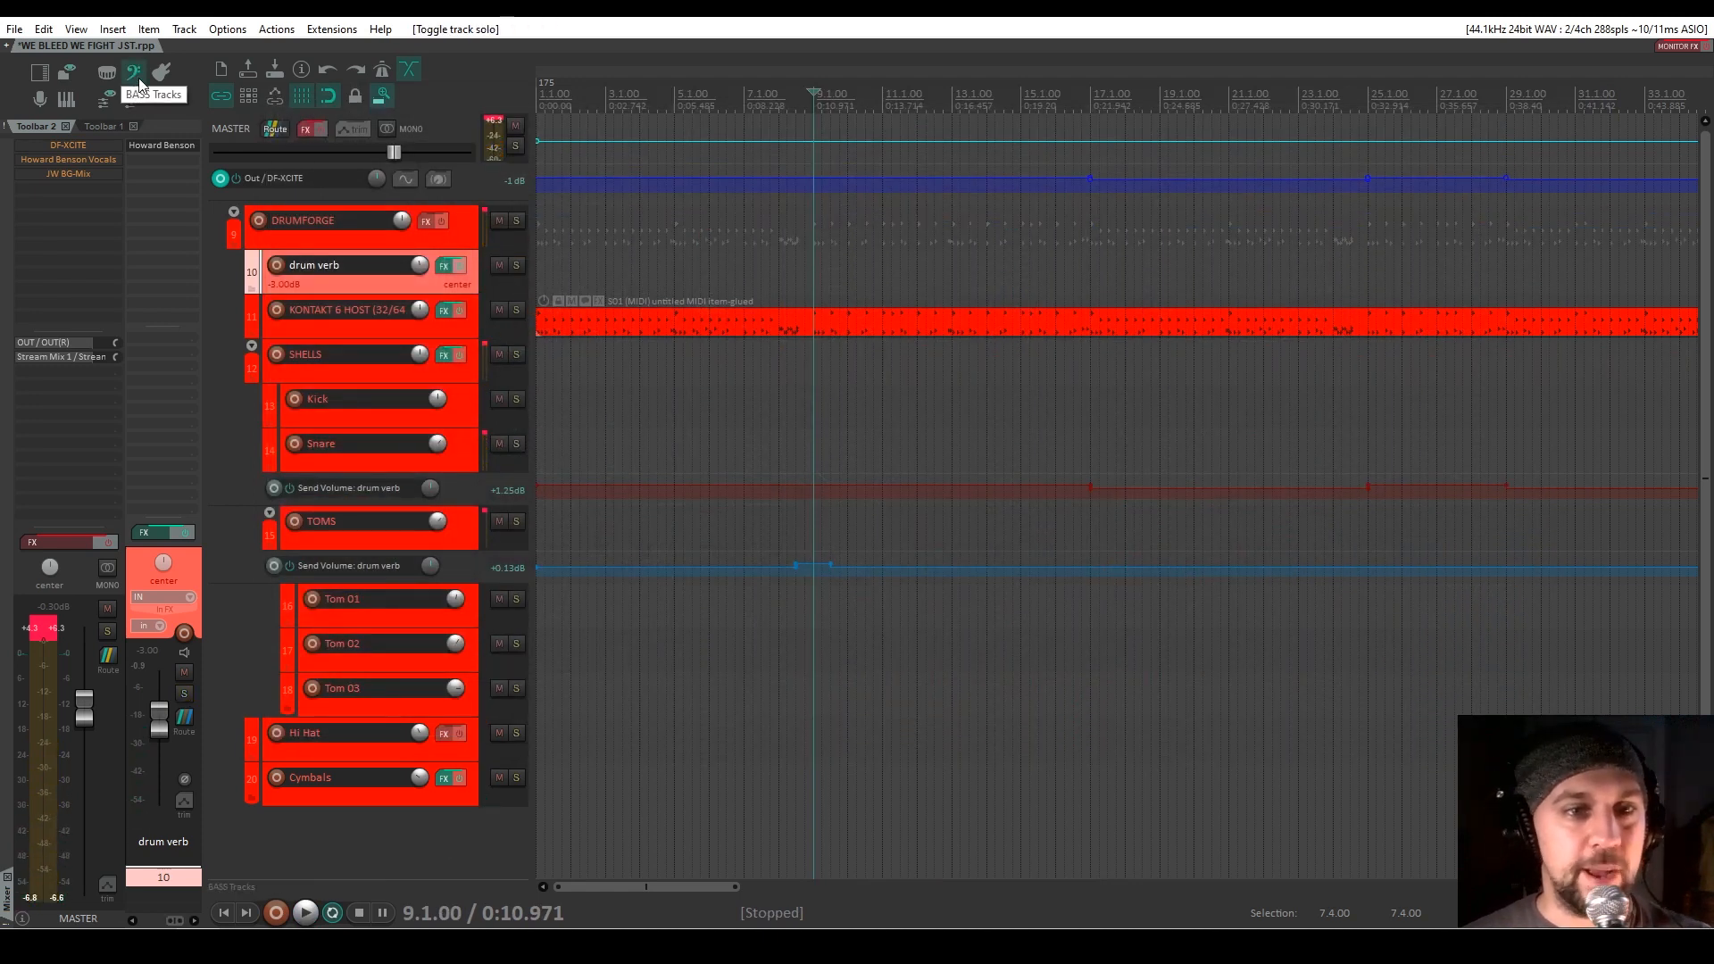
click(465, 241)
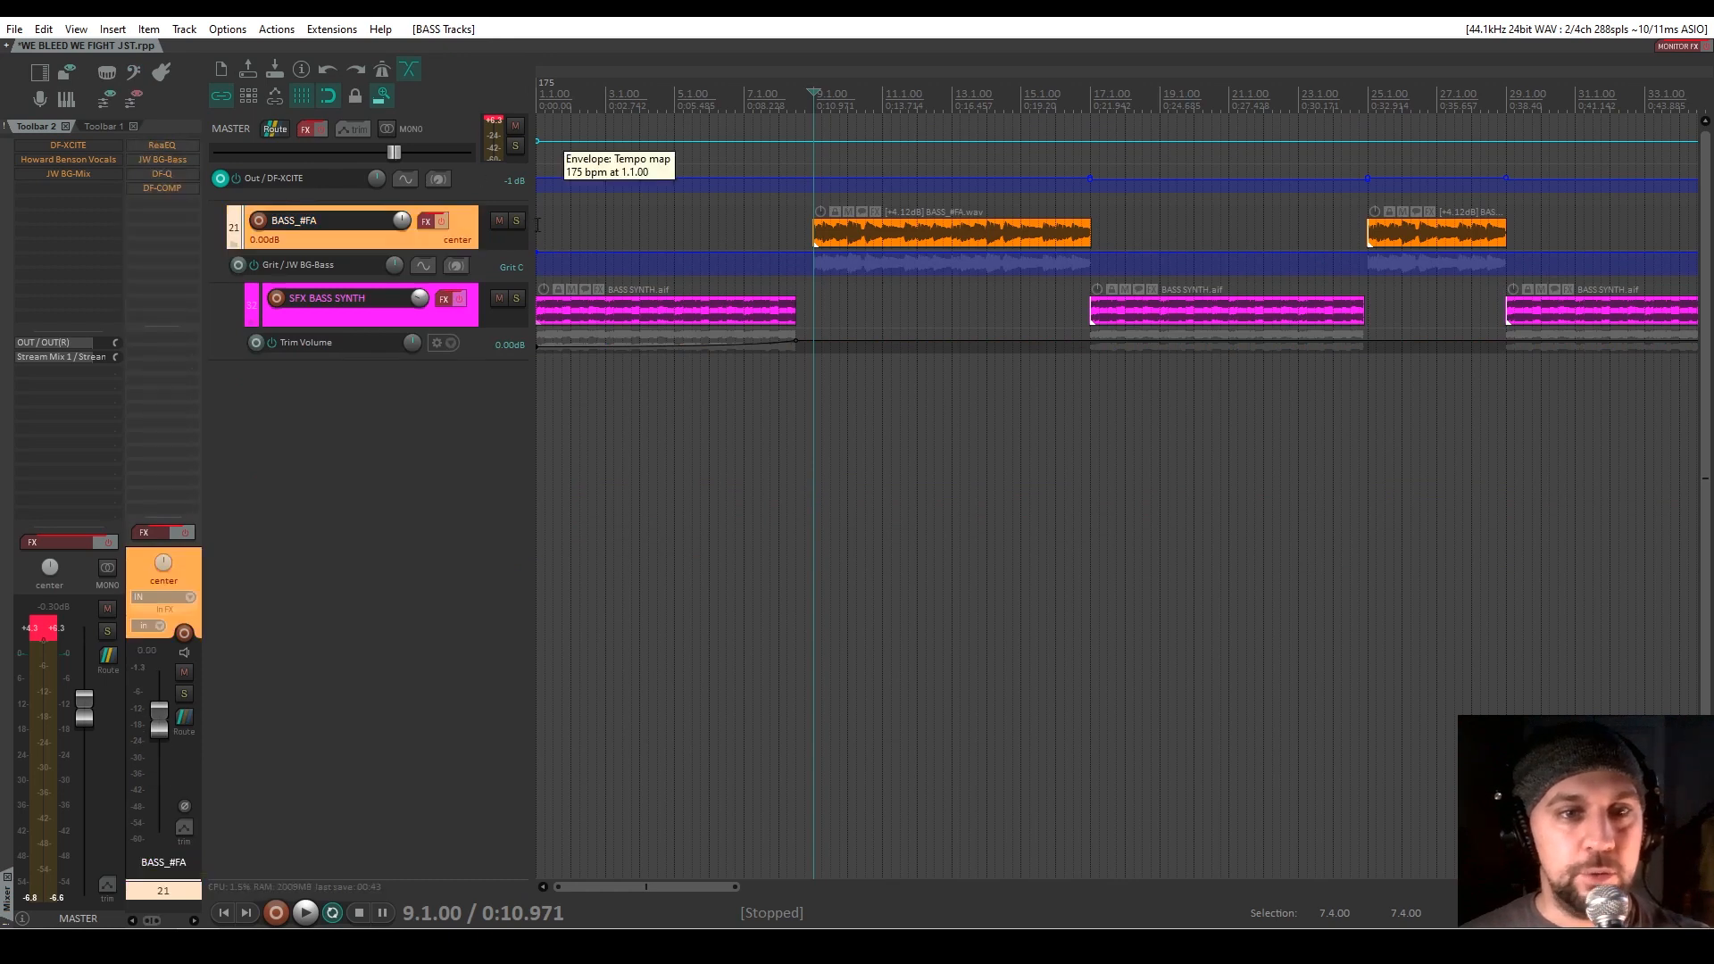
key(F7)
key(space)
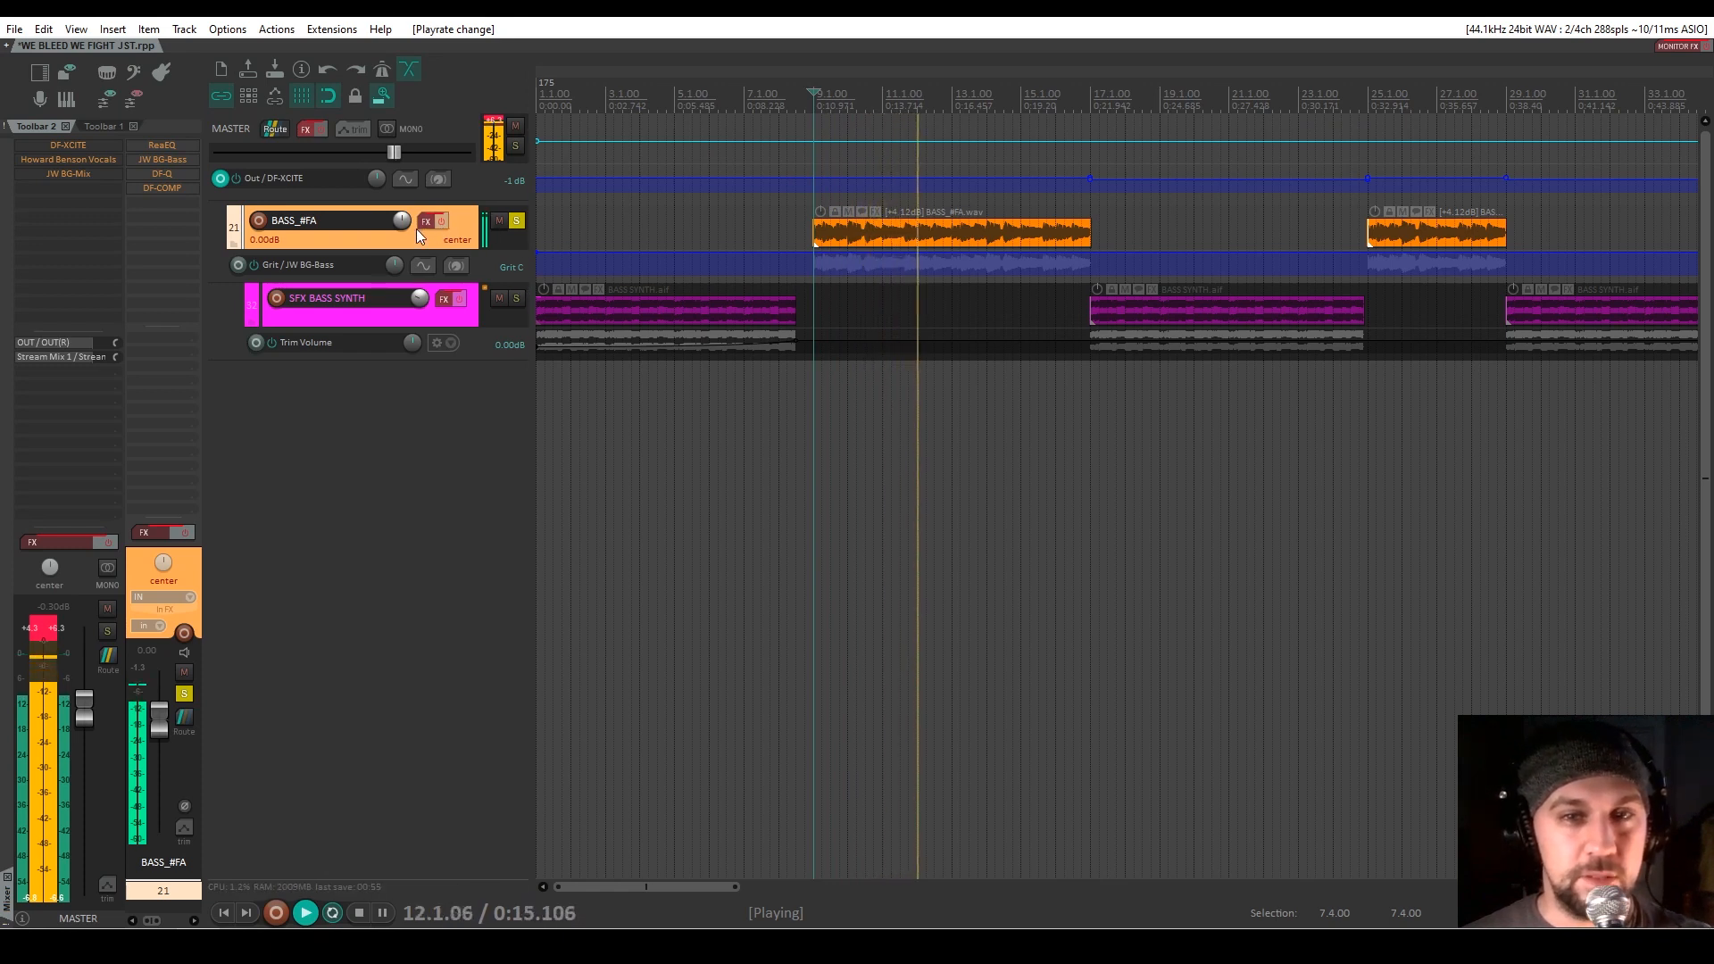
key(space)
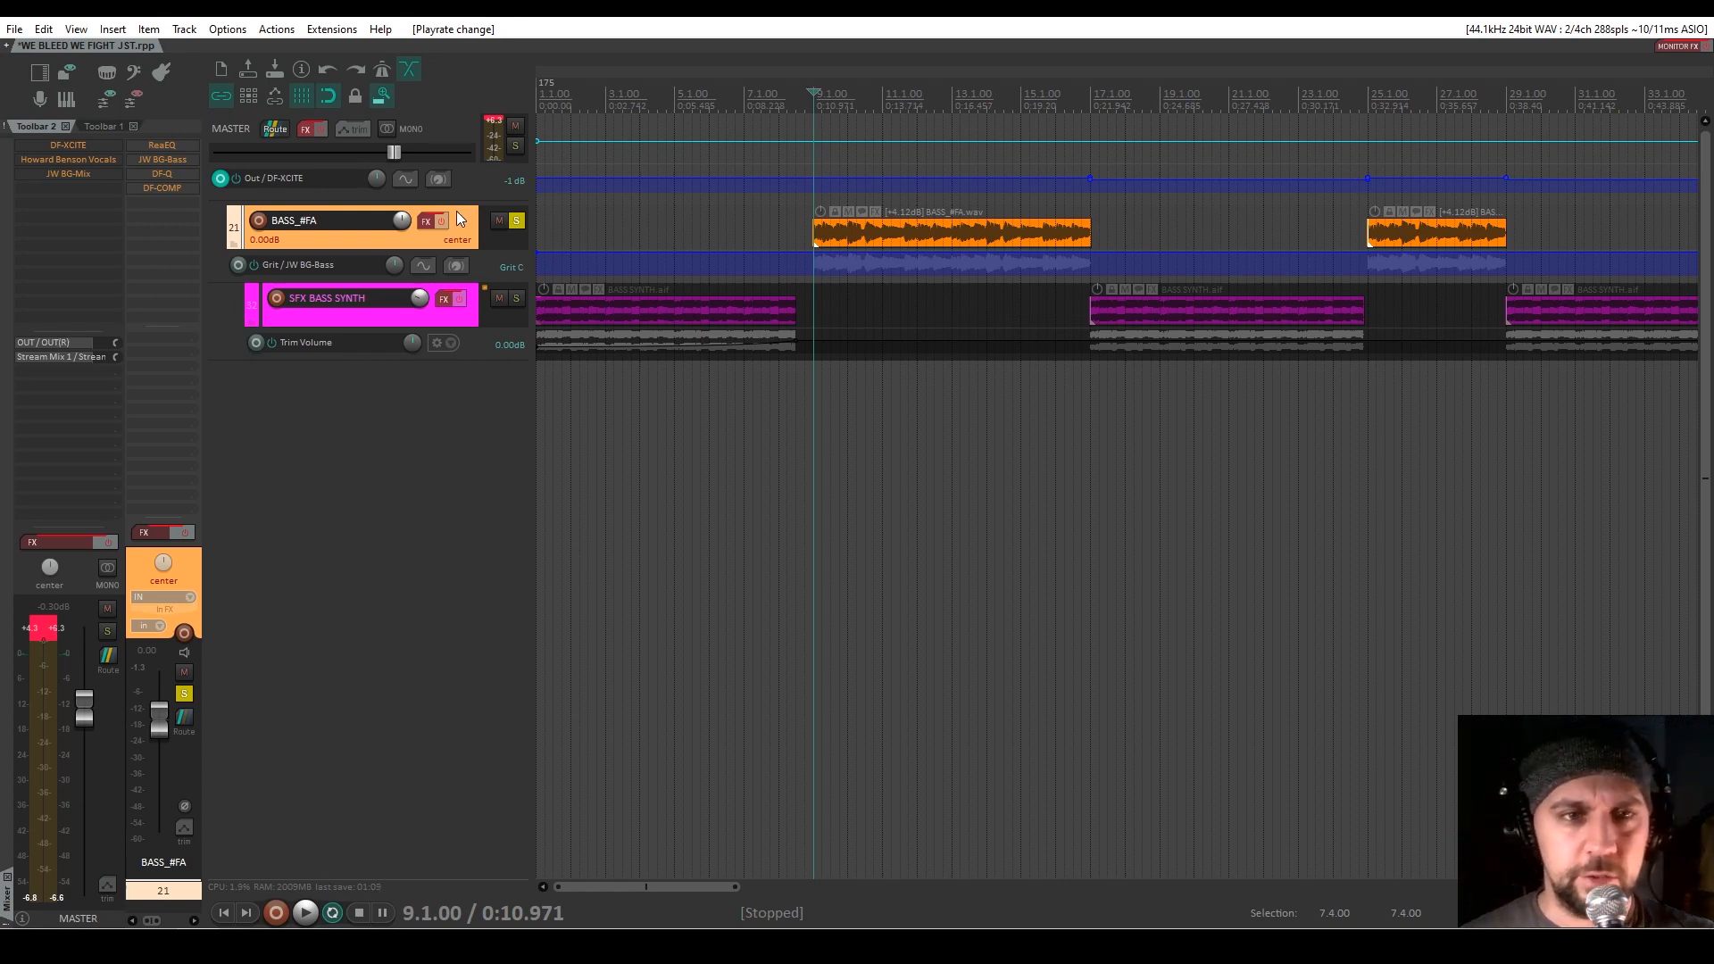
Enable the BASS_#FA FX chain, show its ReaEQ, and bypass all four plugins individually
click(425, 221)
click(1098, 178)
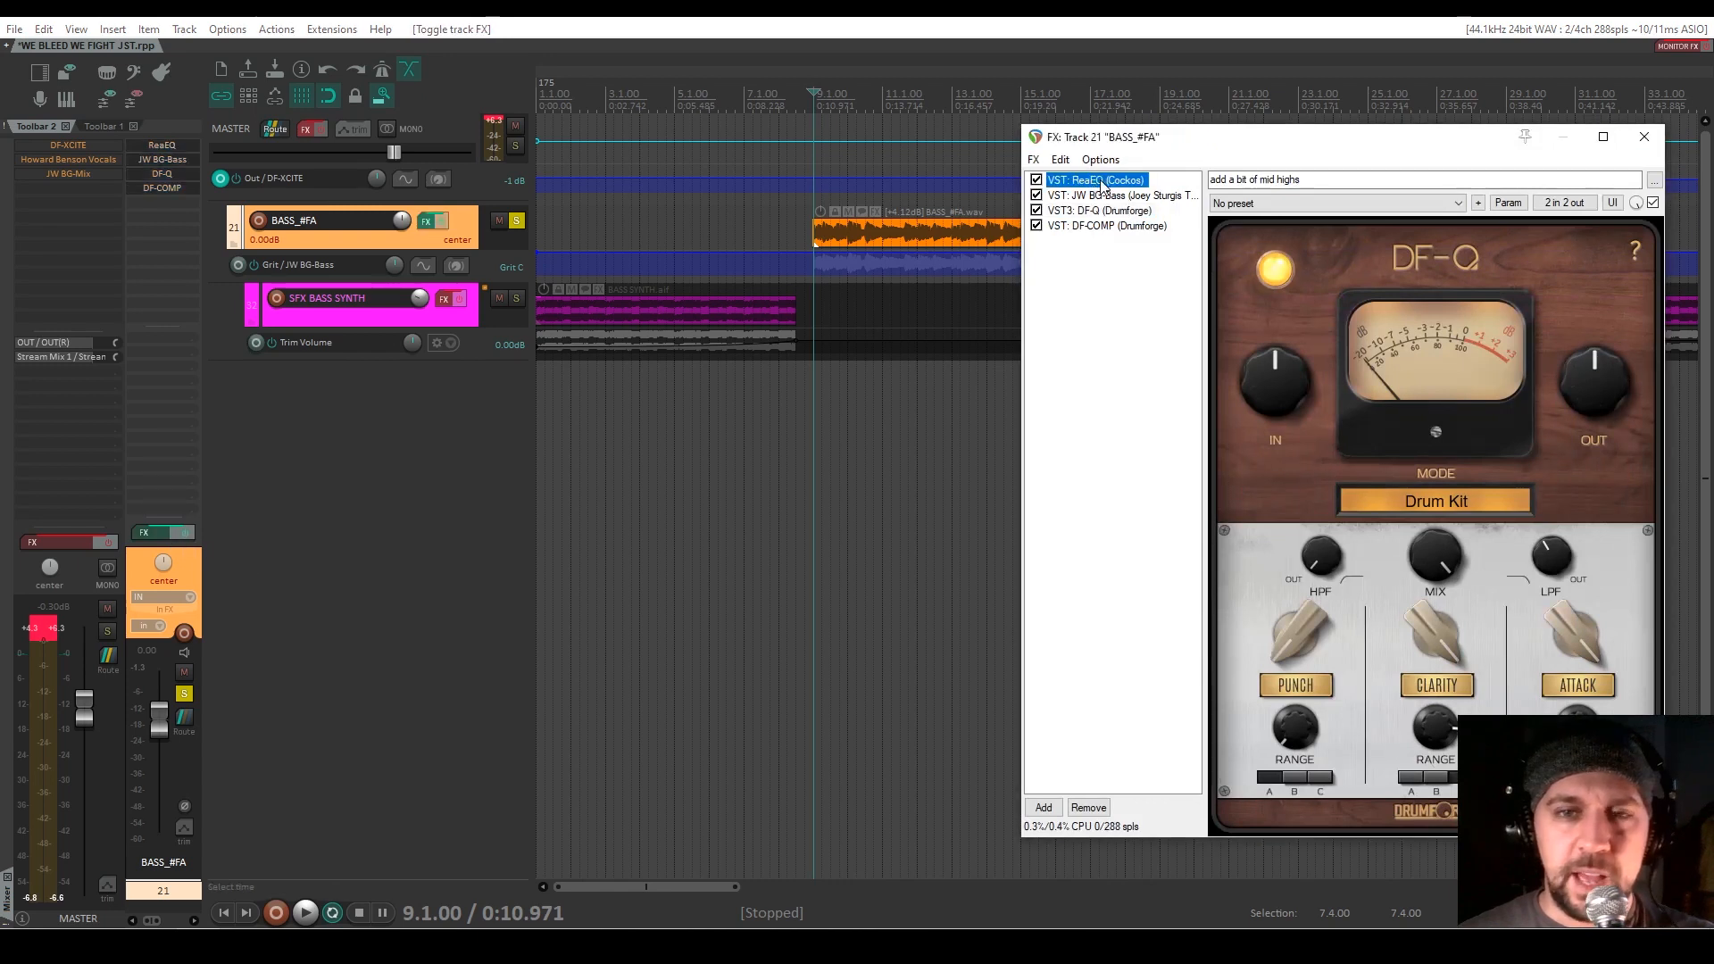
drag(361, 225, 360, 195)
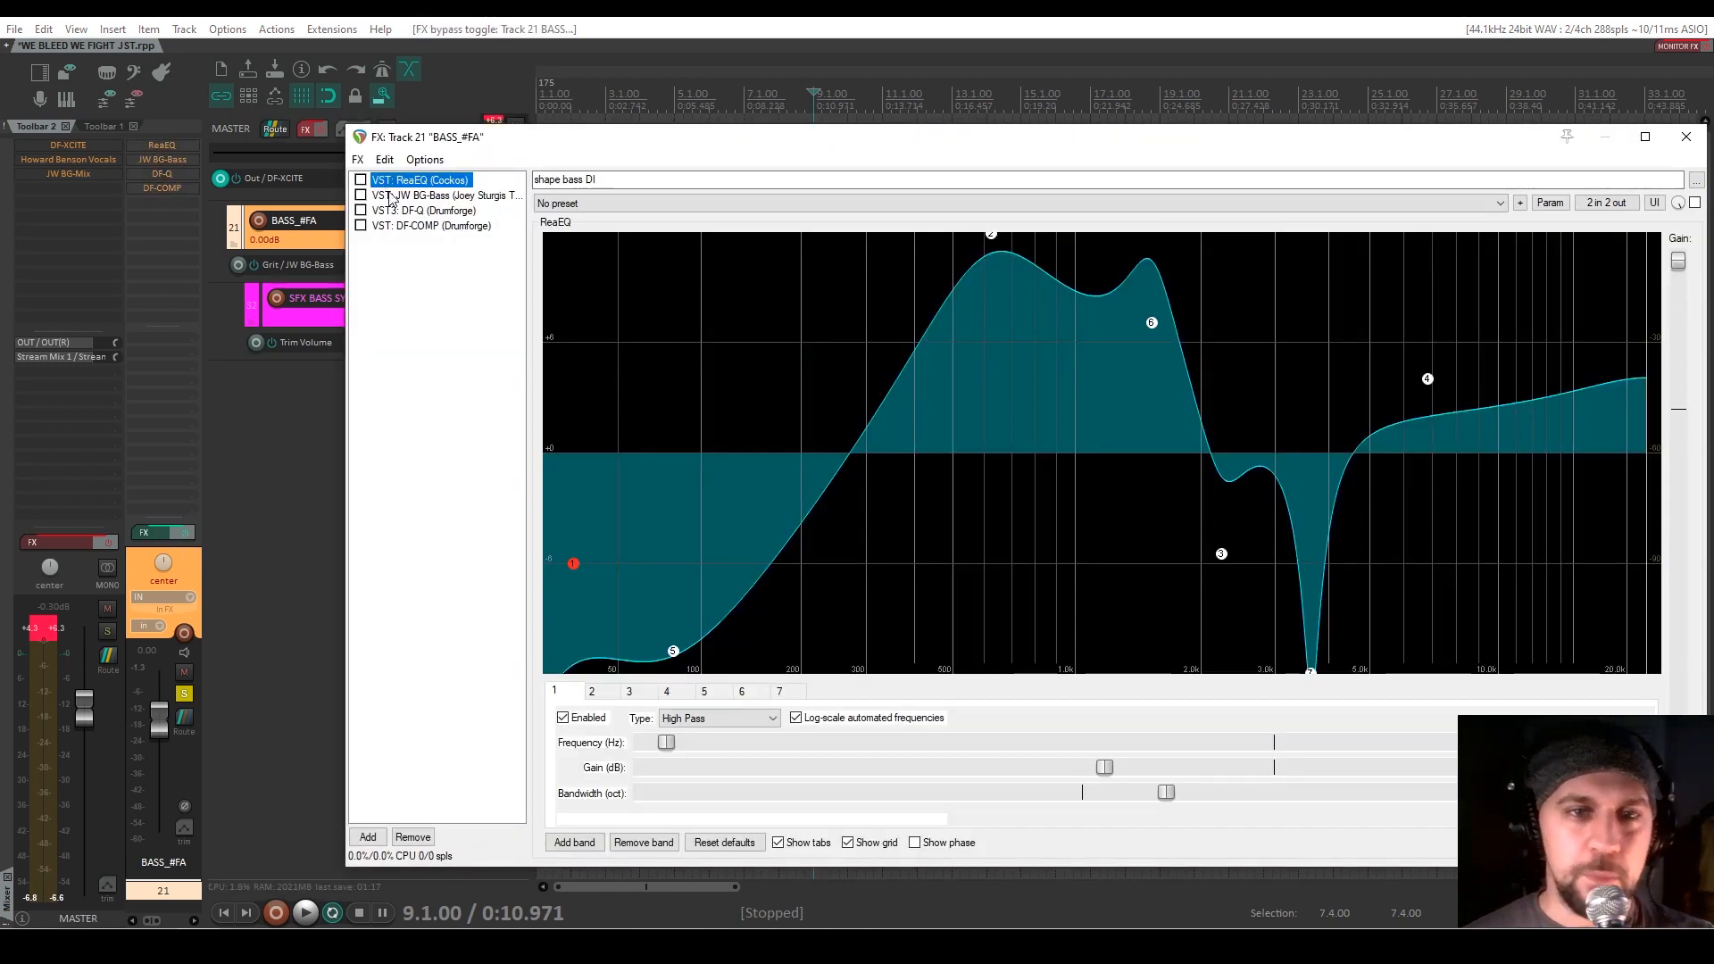
Compare ReaEQ on and off for the bass DI during playback, leave it enabled, and stop playback
key(space)
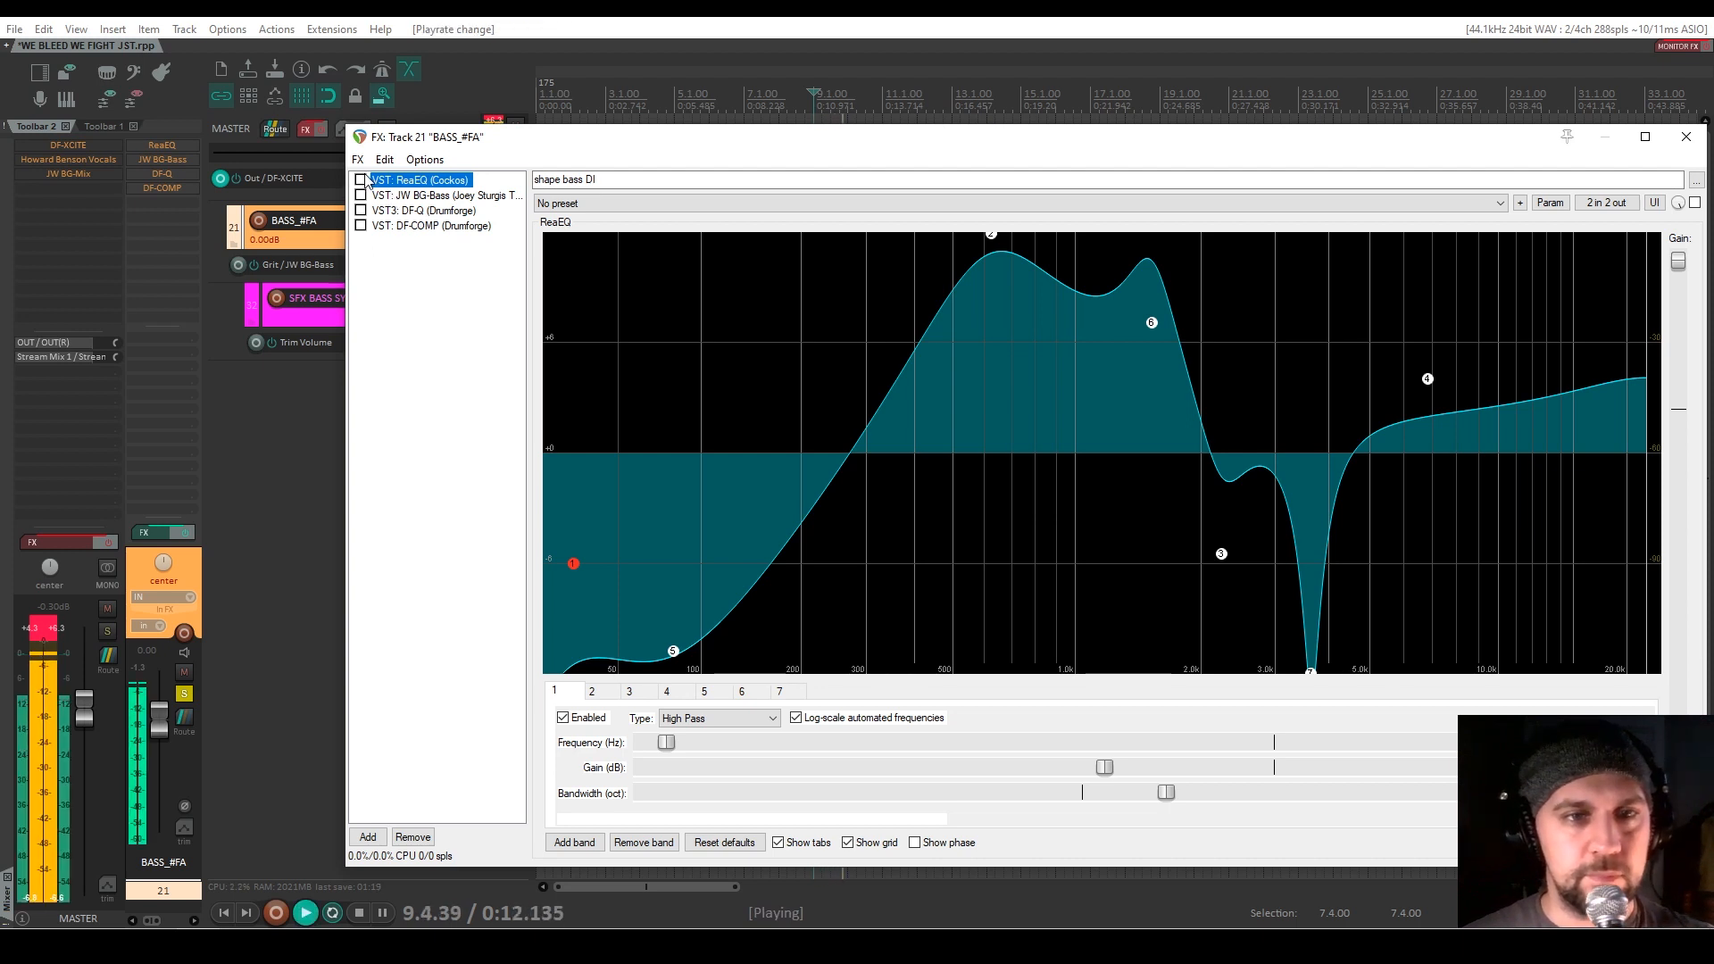
click(361, 181)
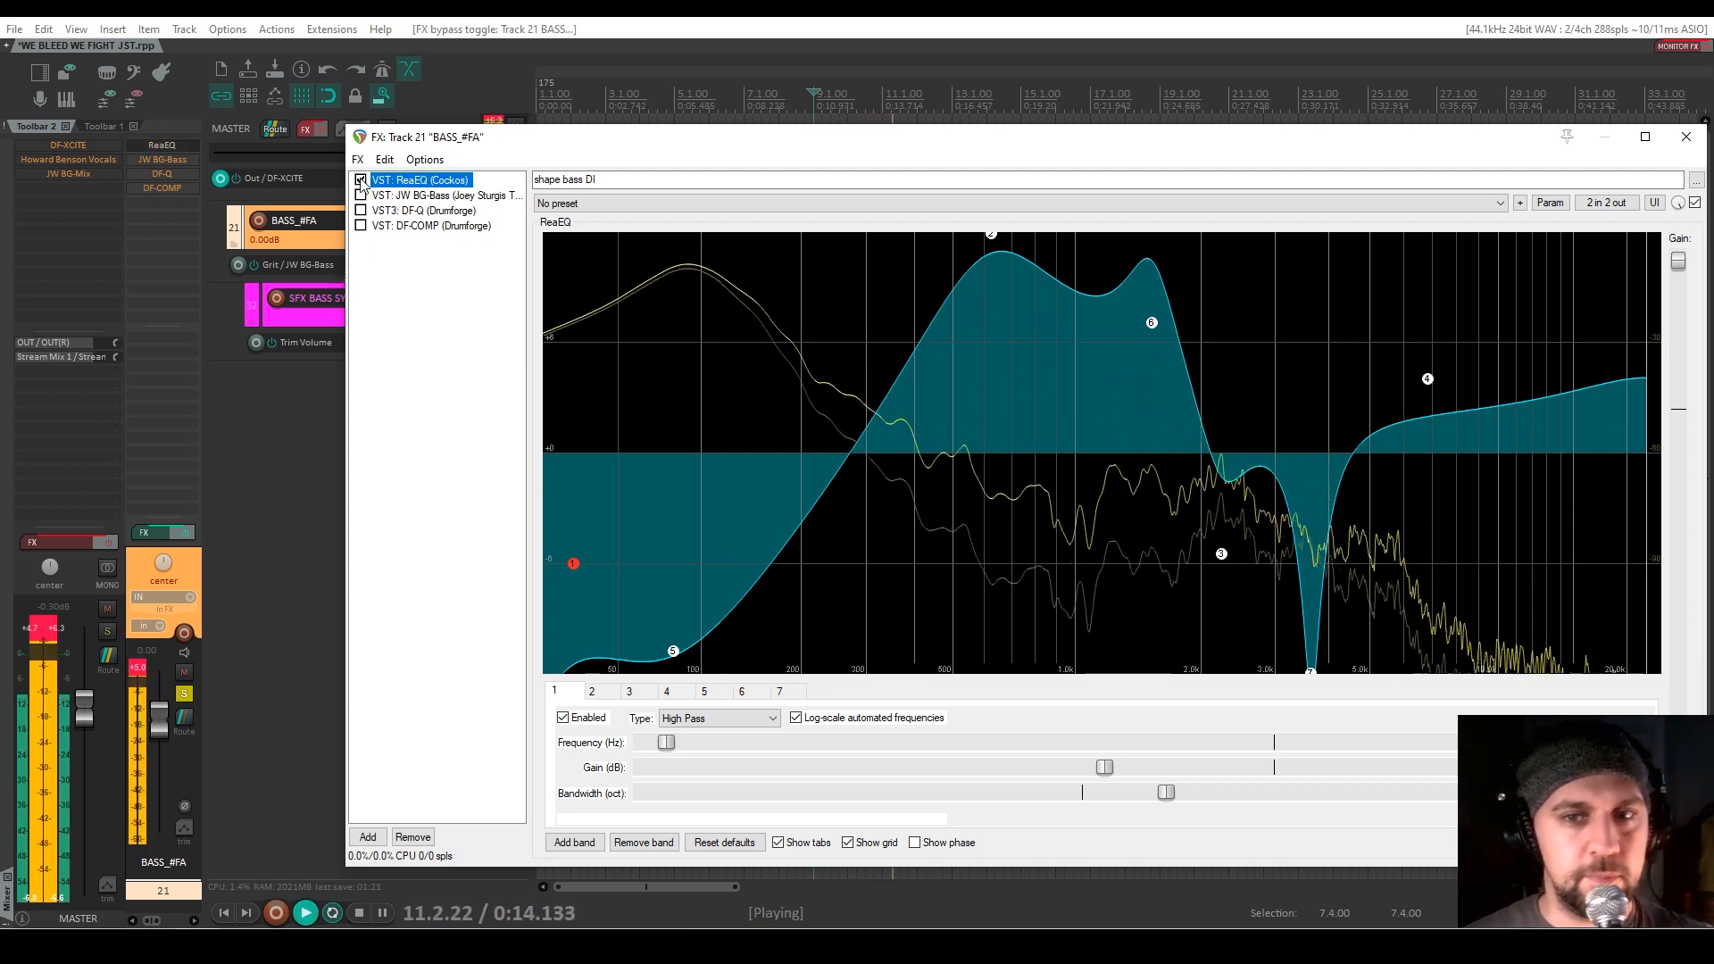
click(360, 180)
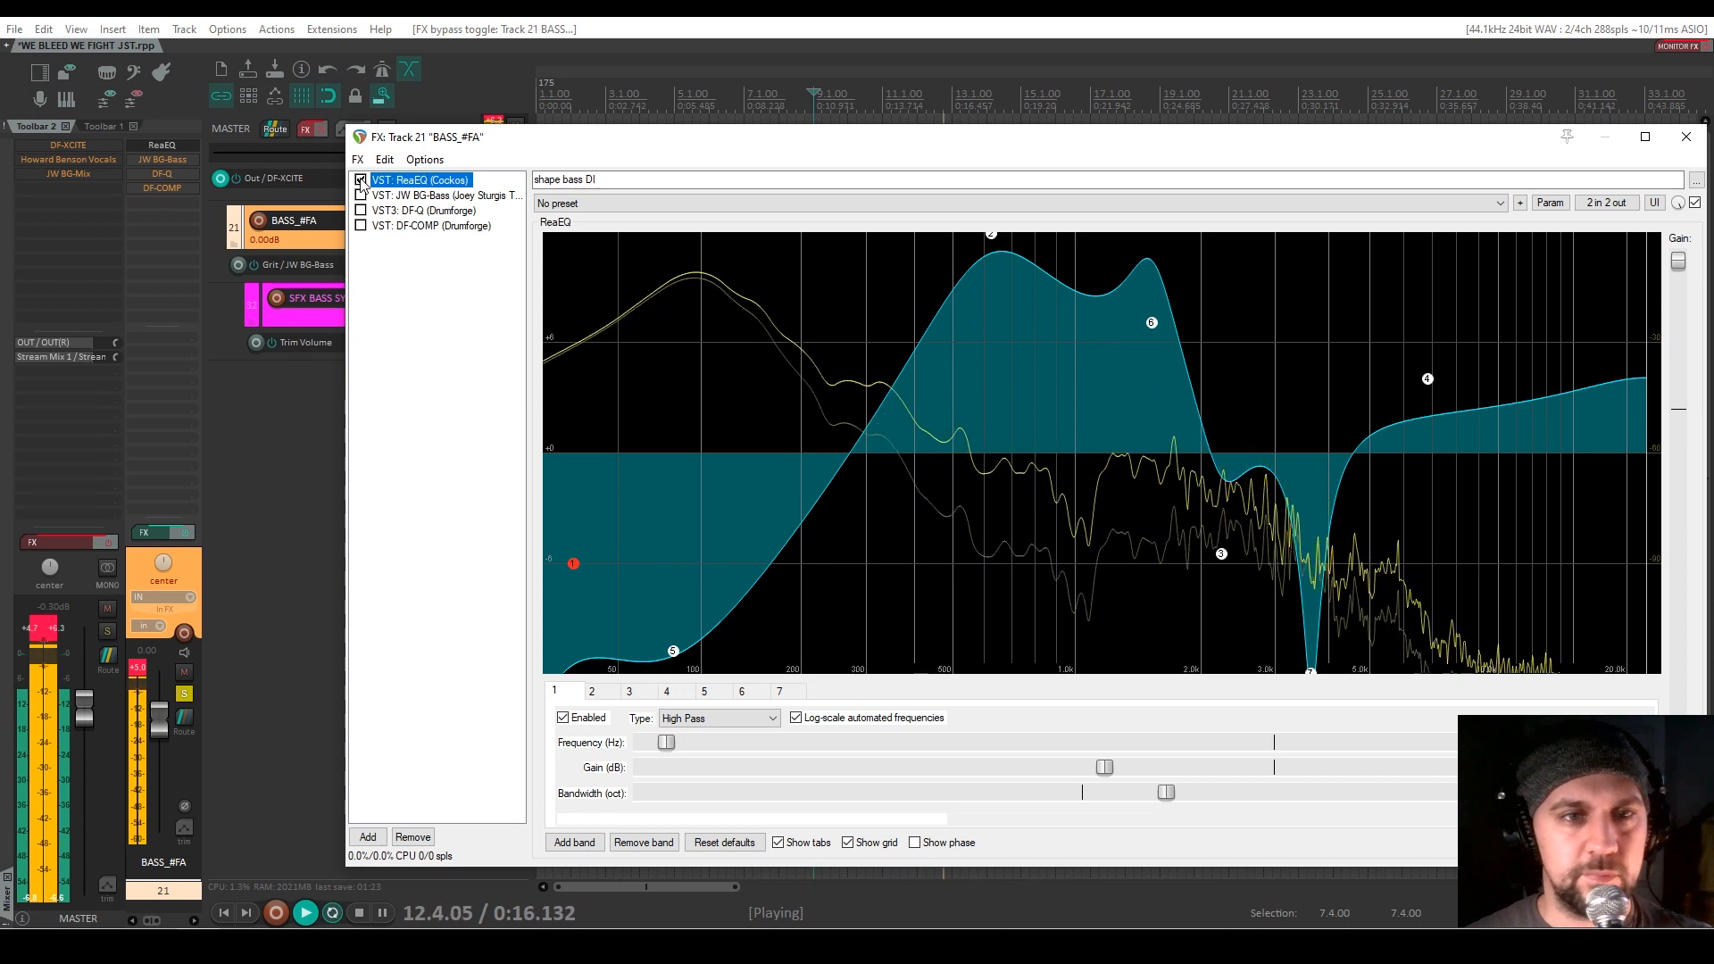
click(361, 180)
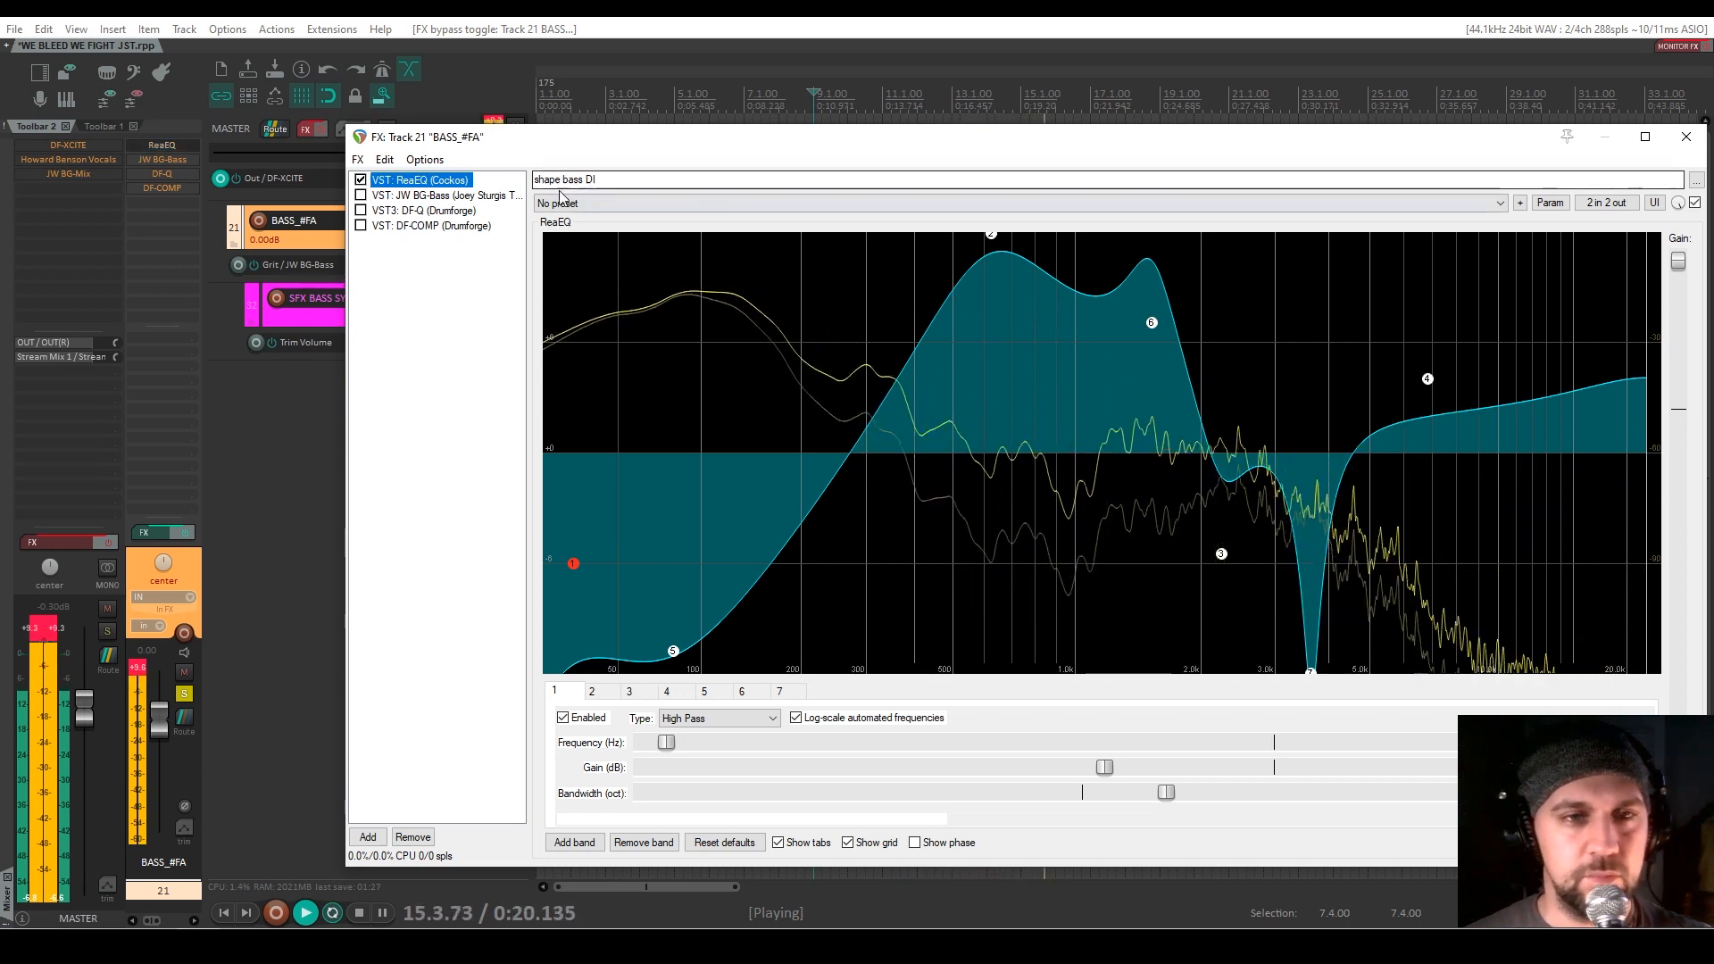
key(space)
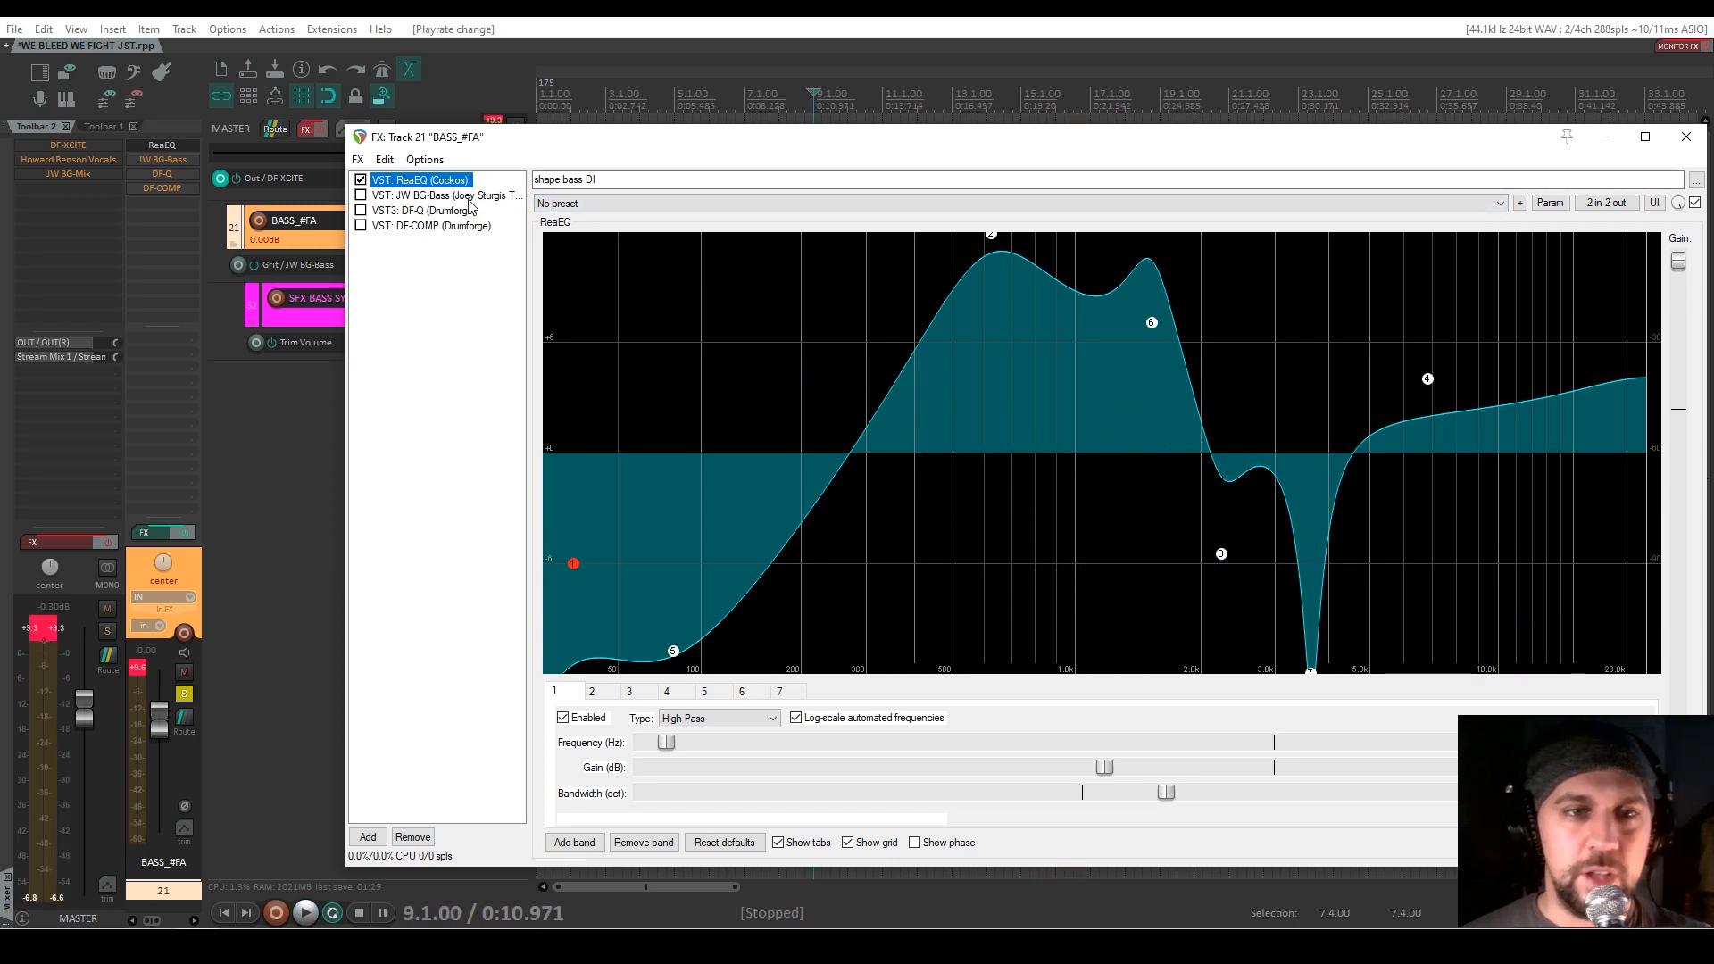
Show JW BG-Bass in the BASS_#FA chain and enable it
click(471, 199)
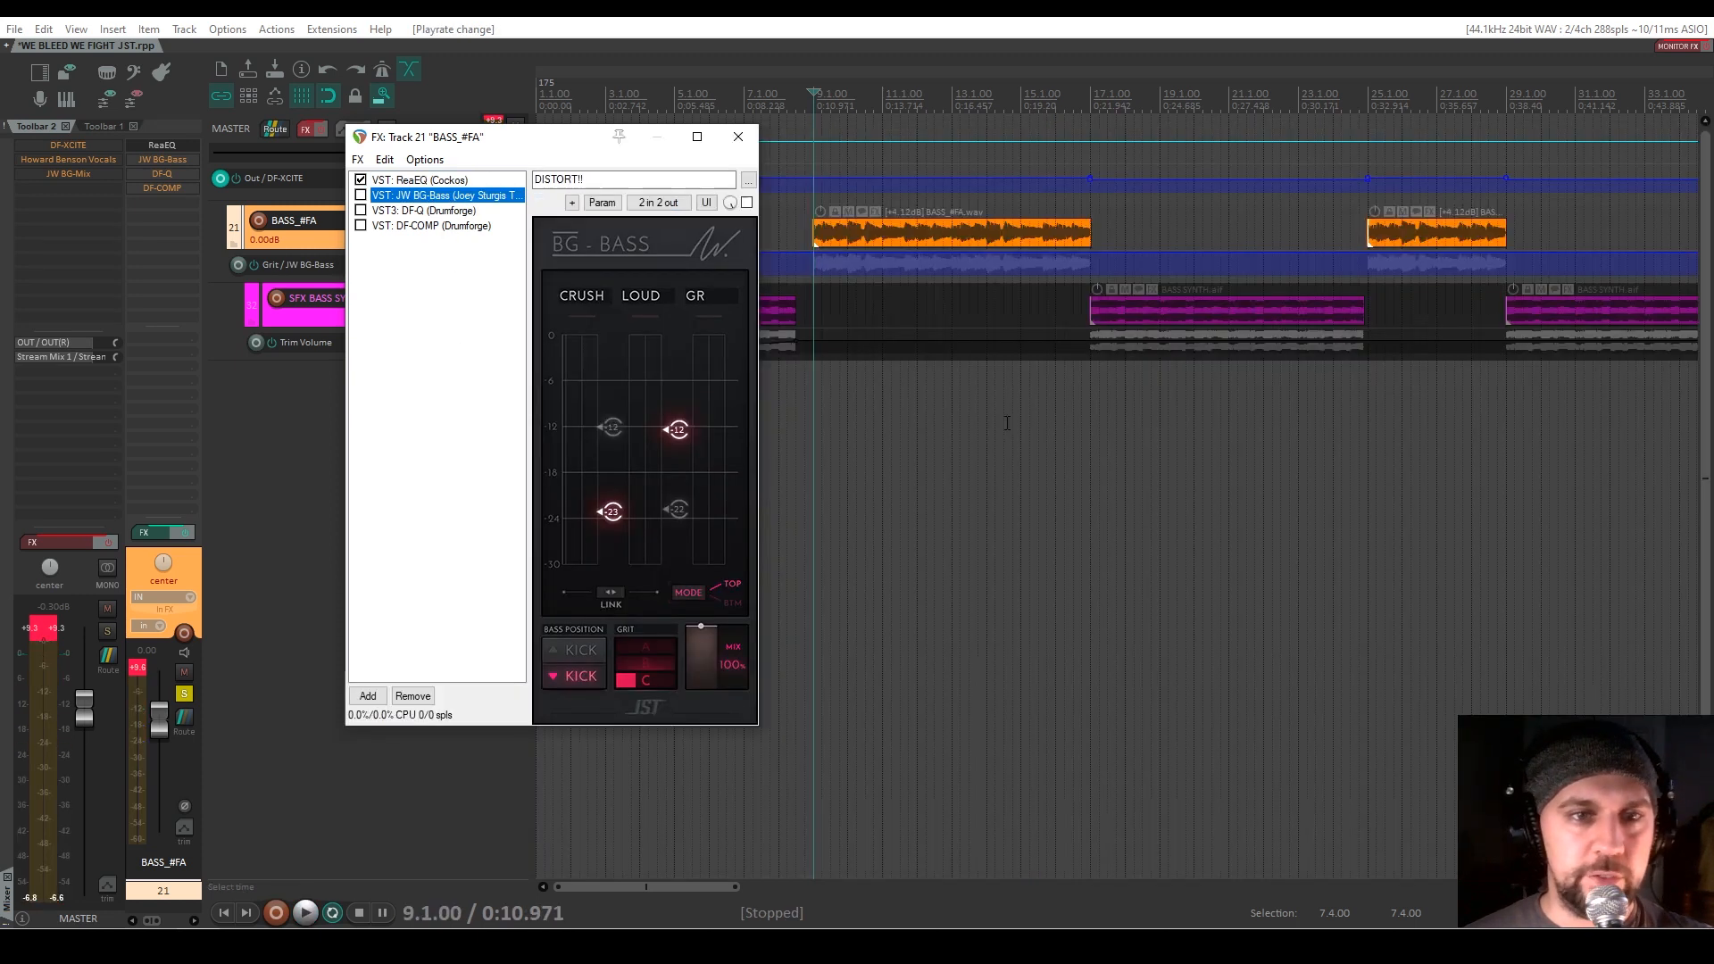
drag(574, 153, 490, 226)
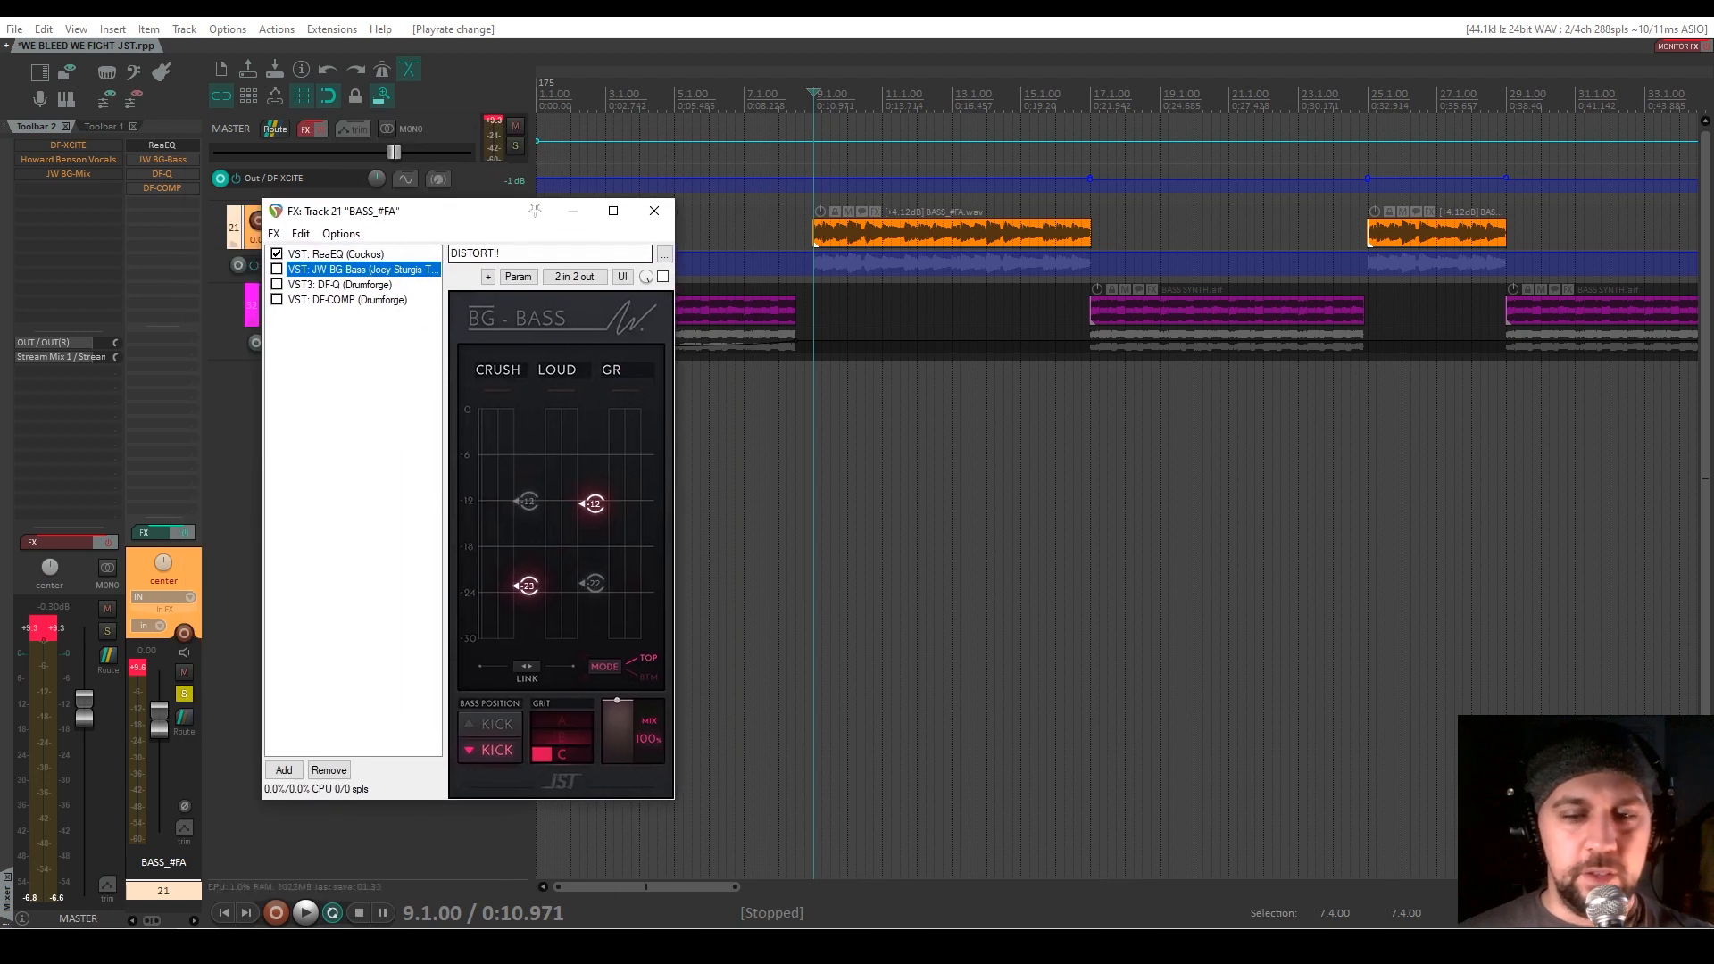
scroll(1116, 536, down, 6)
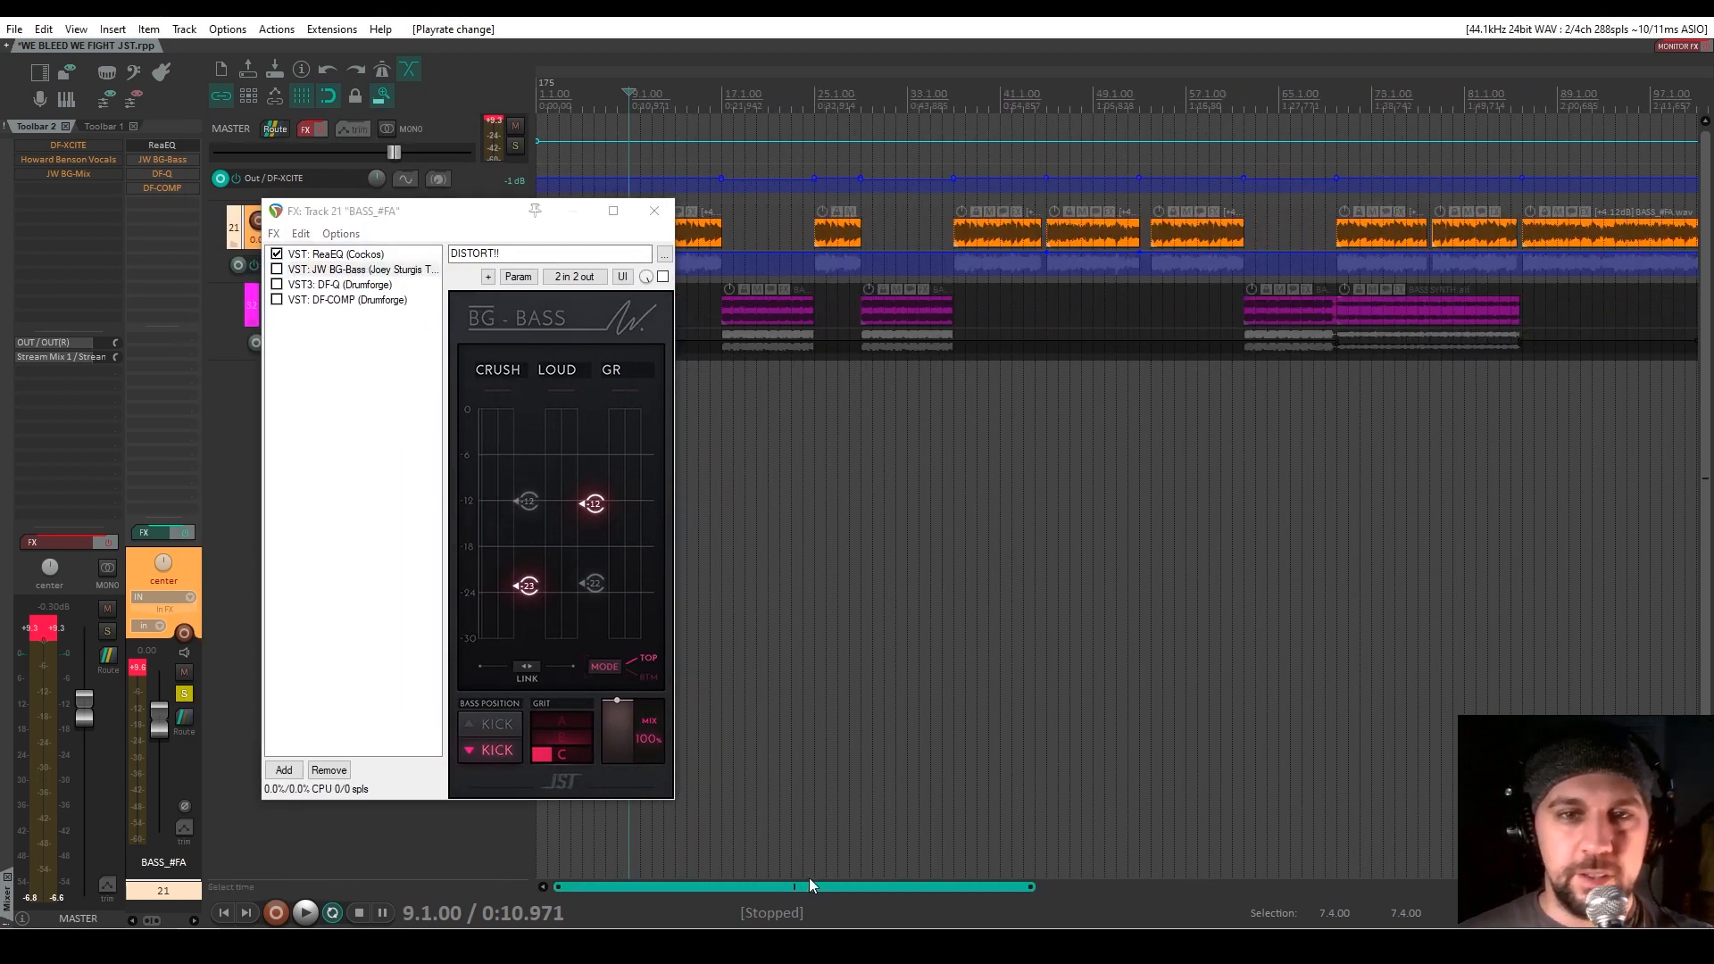
click(281, 270)
Place the edit cursor at bar 109 in the bass part and set the JW BG-Bass Grit to A
click(697, 814)
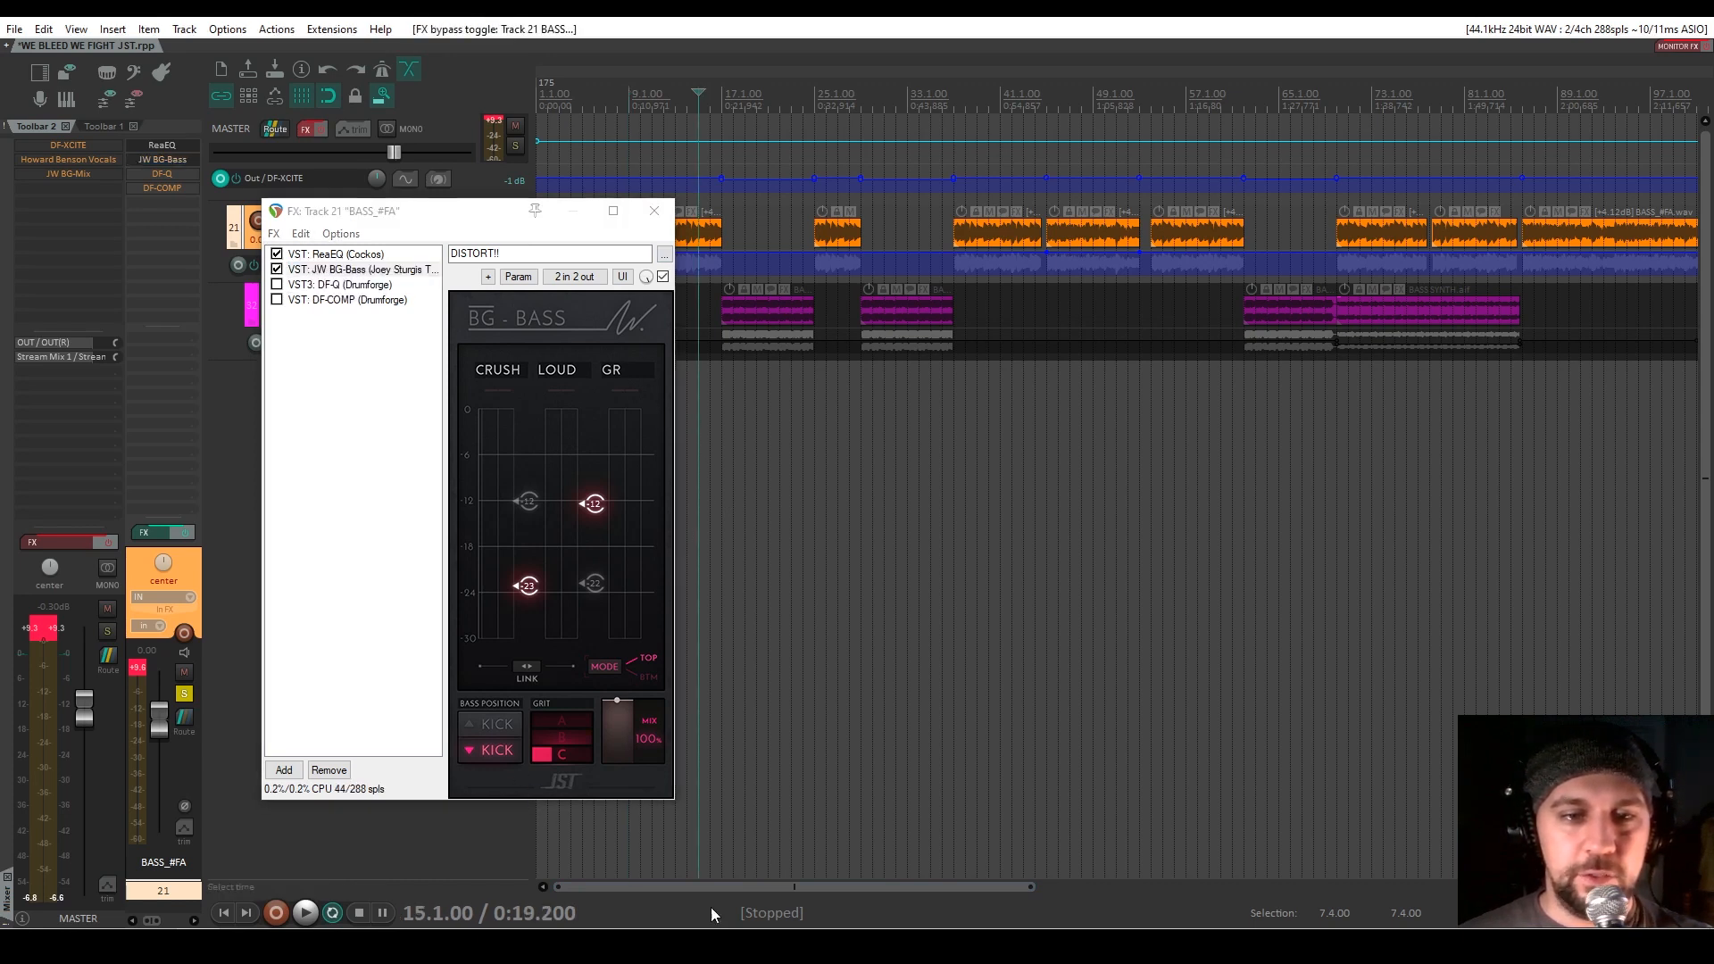
drag(843, 887, 1115, 864)
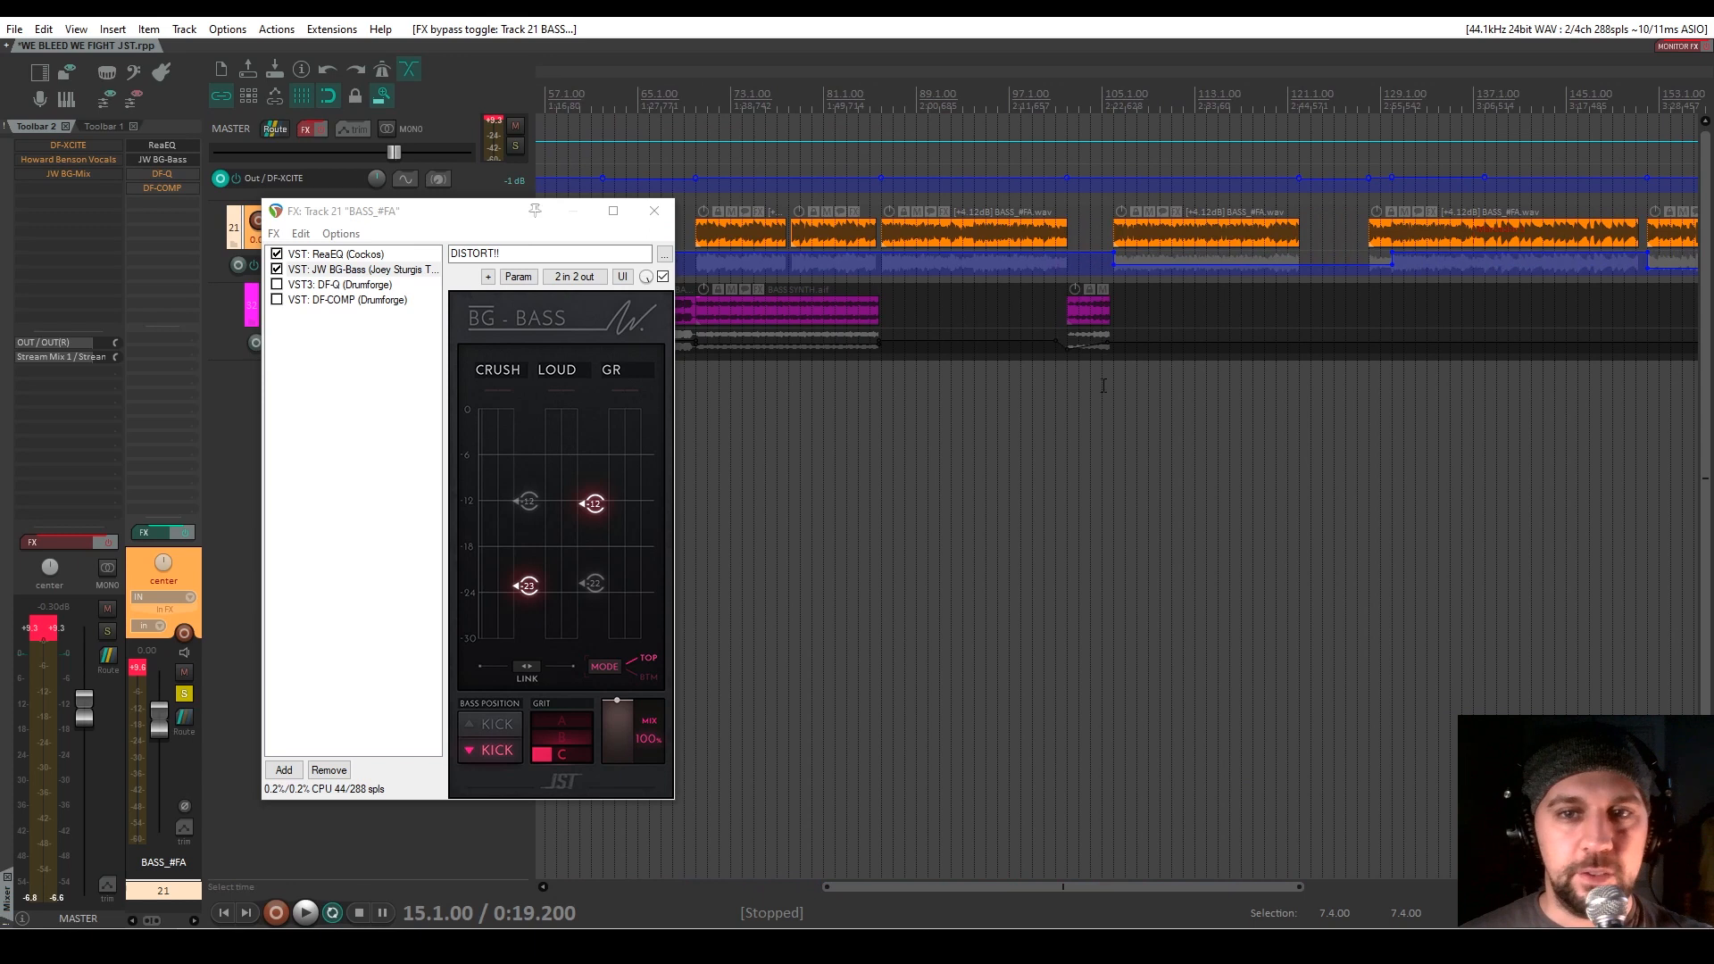
click(1148, 215)
click(564, 721)
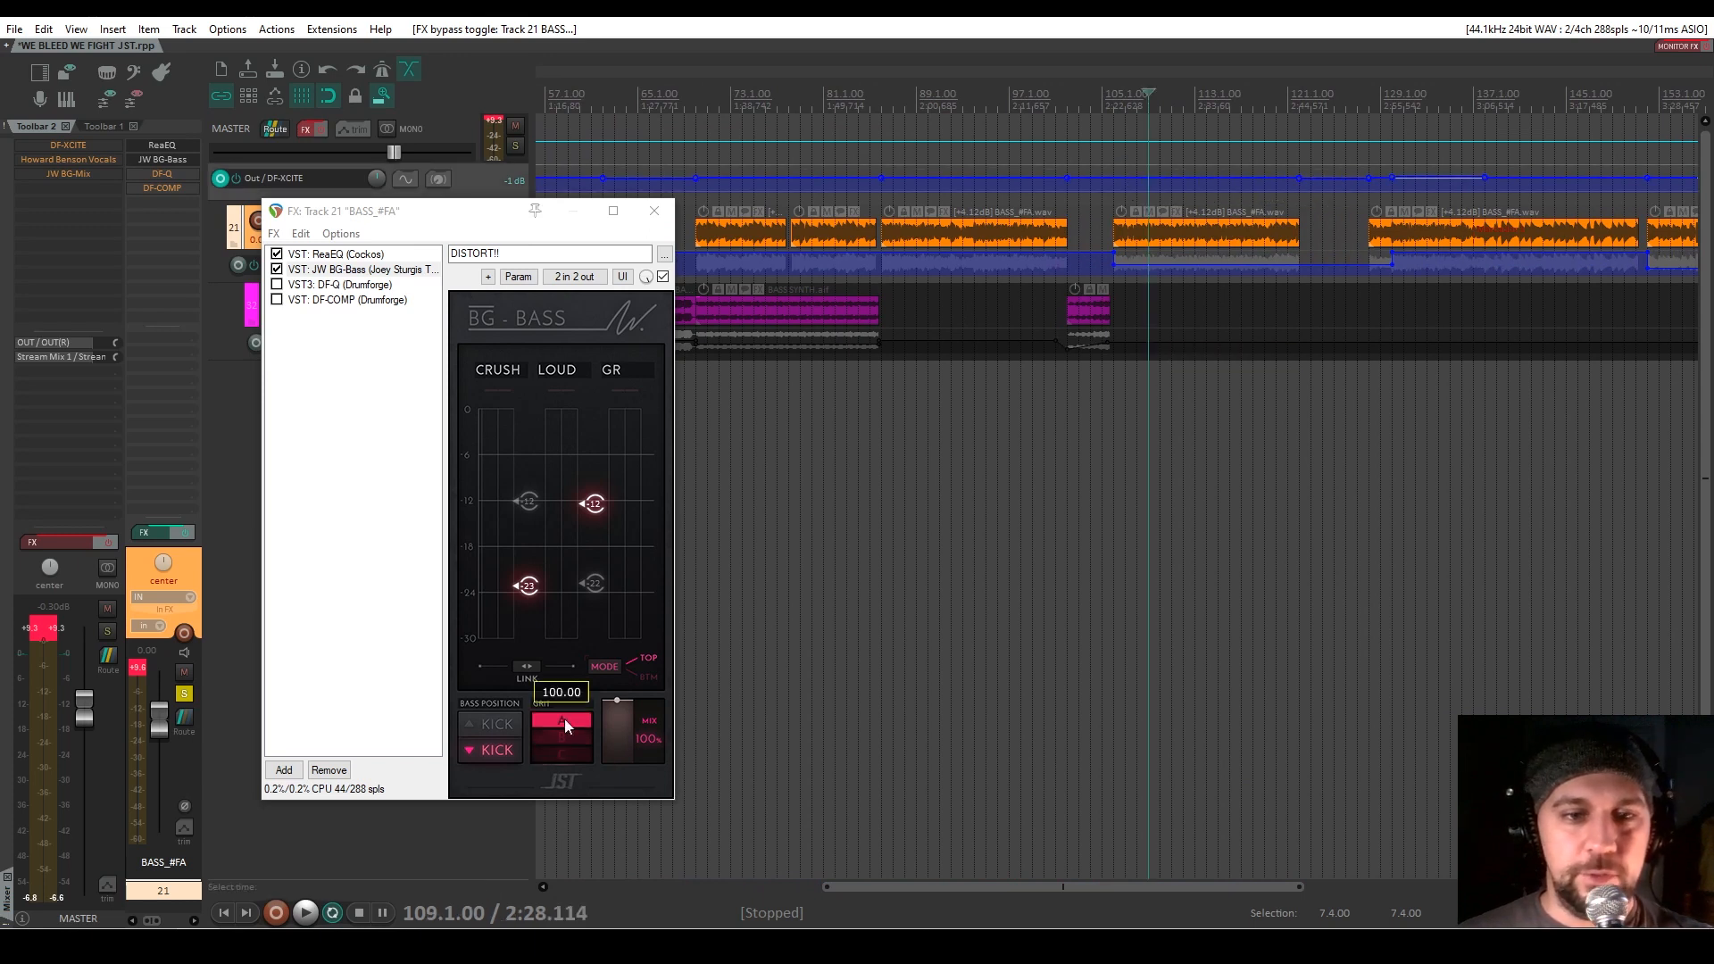
Set the JW BG-Bass Grit to C and place the edit cursor at bar 37 of the bass part
click(562, 754)
click(789, 475)
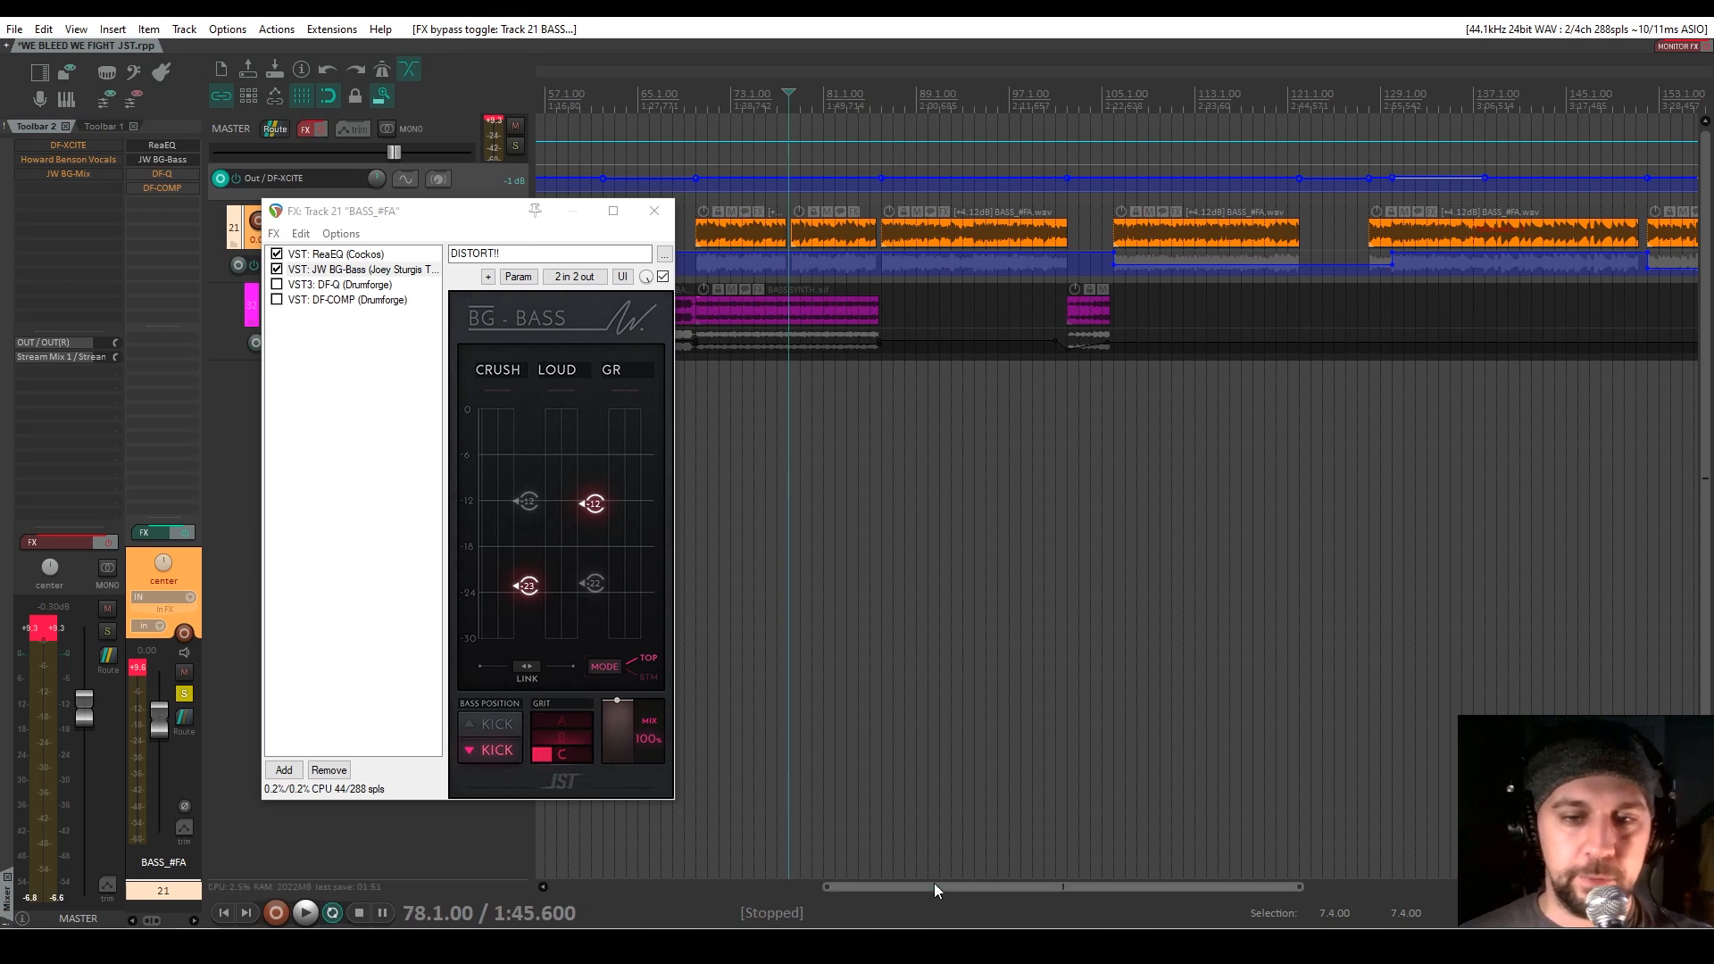
drag(934, 887, 364, 844)
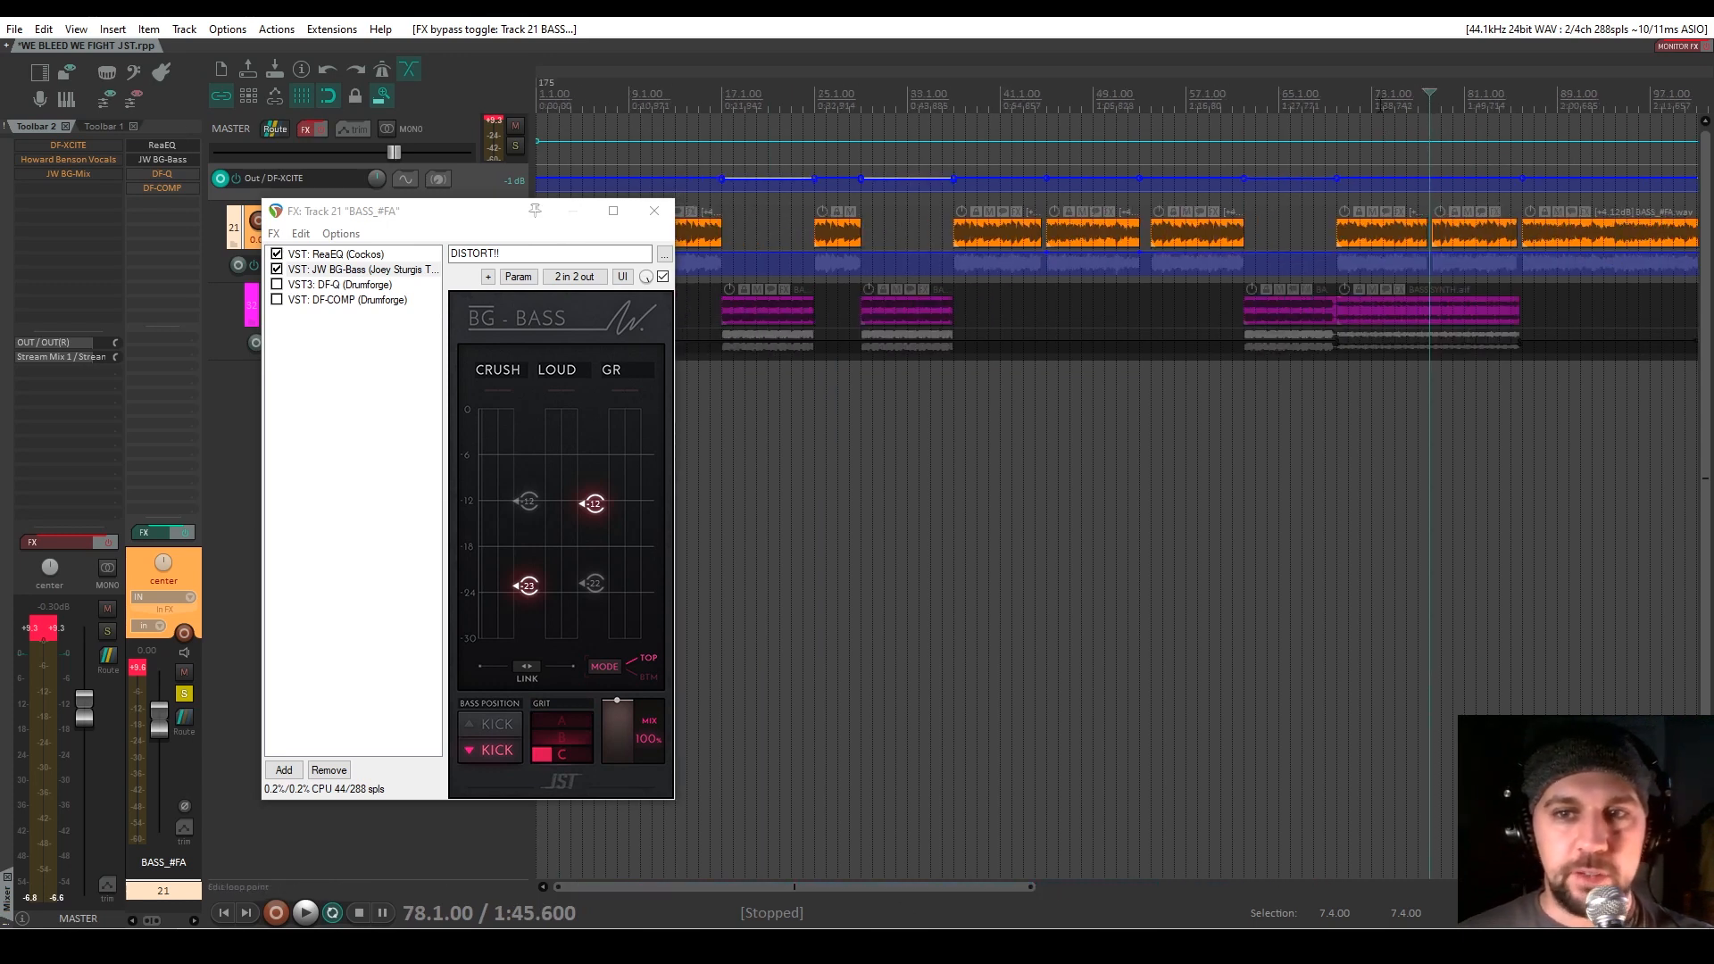
click(955, 101)
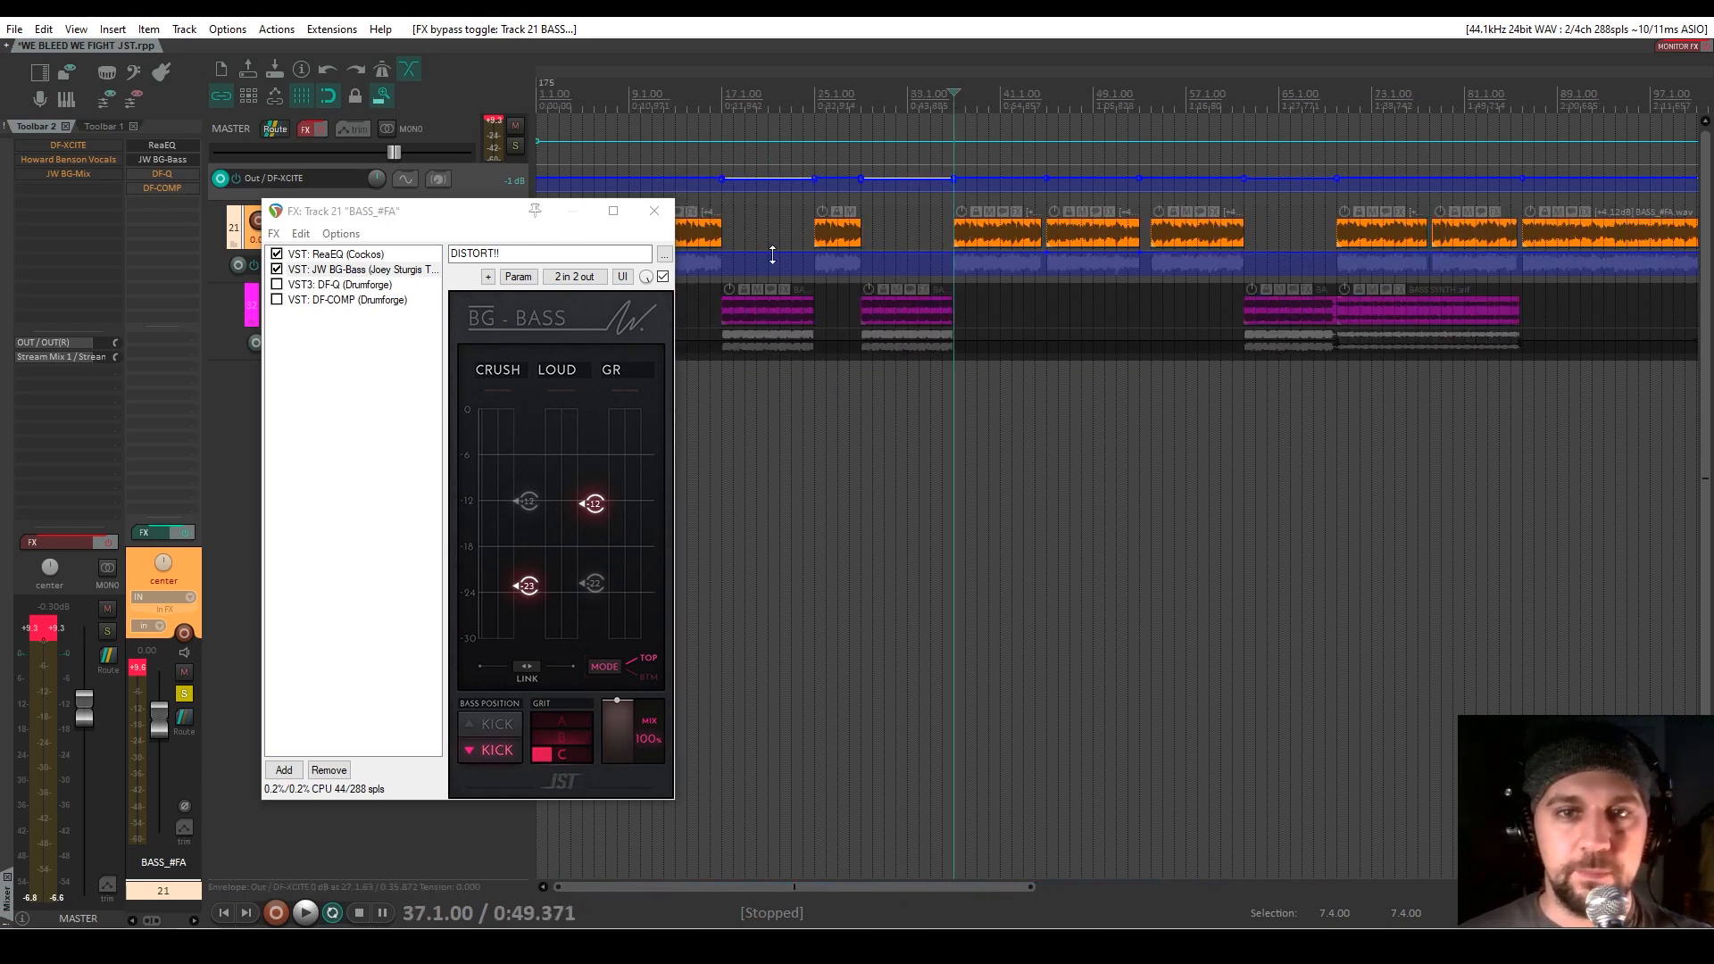
Play the bass from bar 37 with JW BG-Bass bypassed and re-enable it during playback
click(277, 268)
key(space)
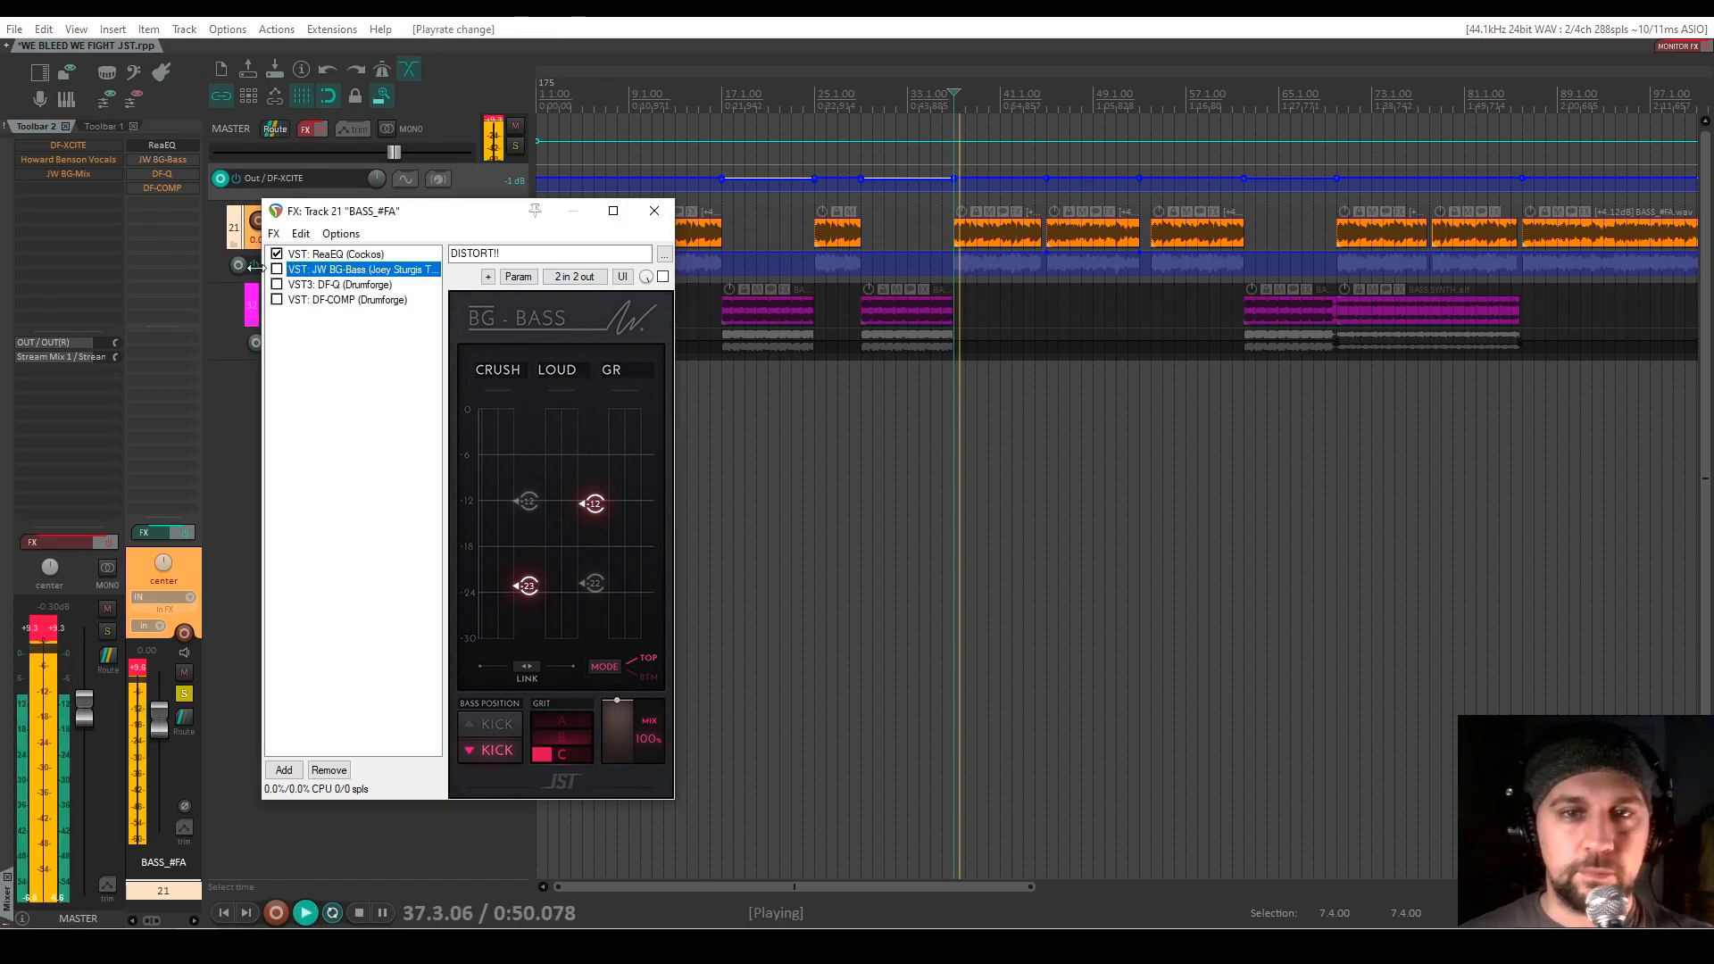
click(276, 269)
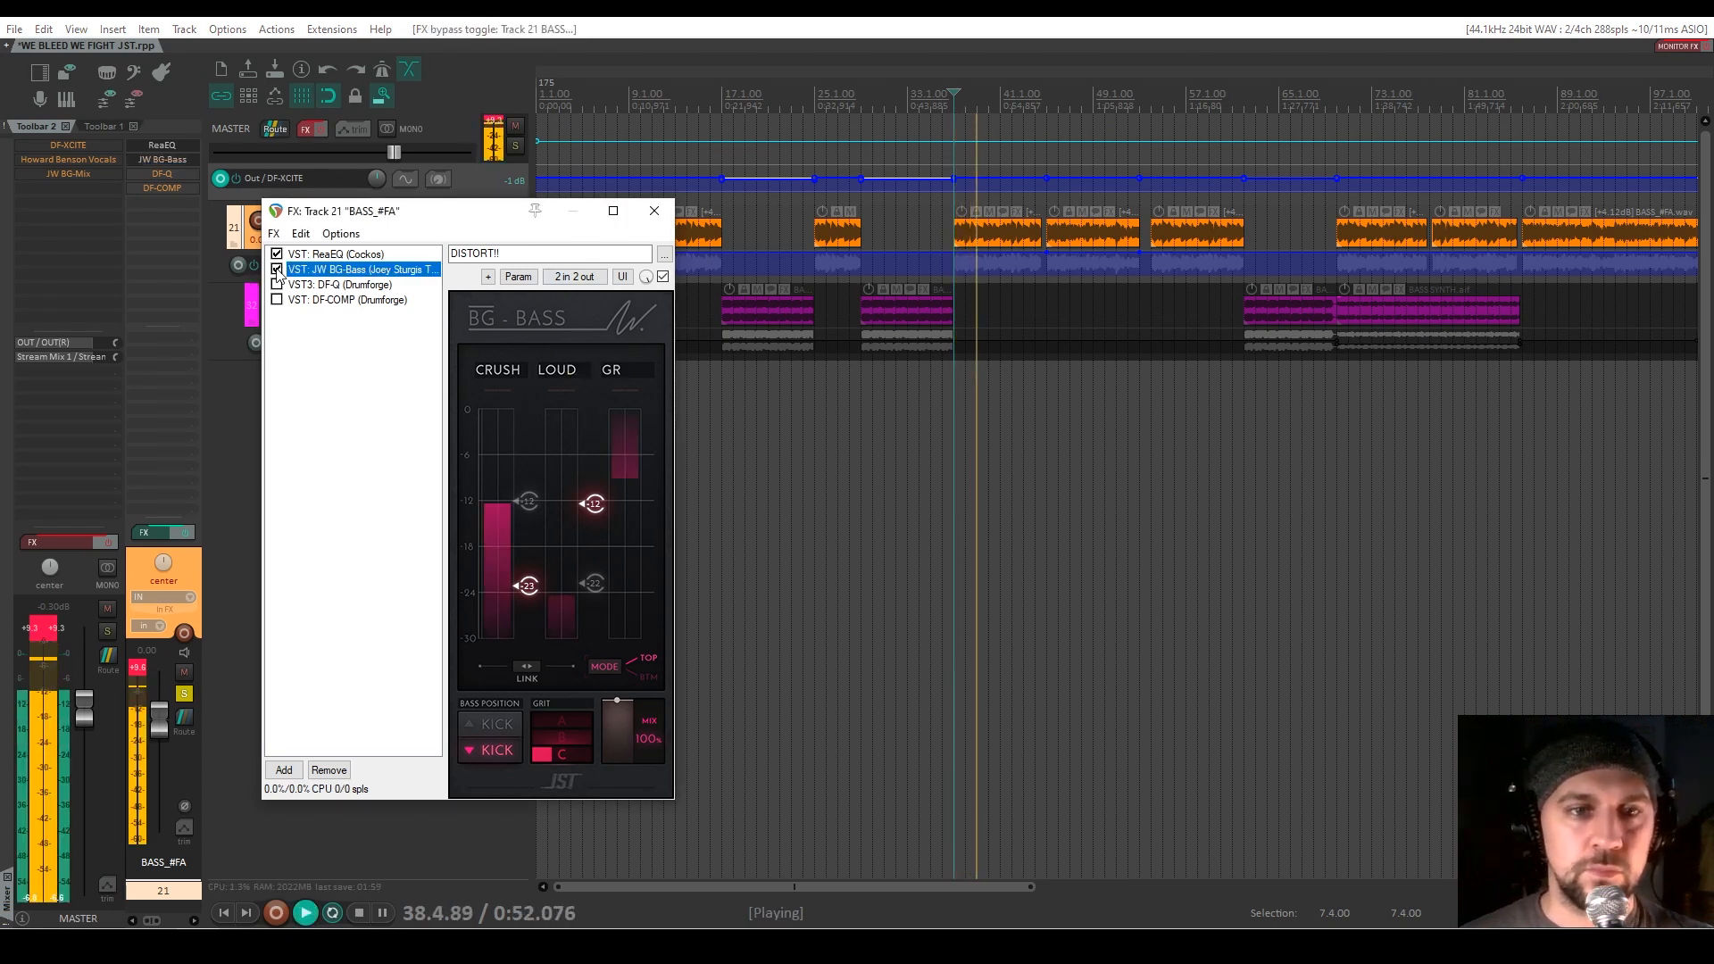
Compare the automated bass grit around bar 107 and at bar 38 during playback, and stop playback
drag(987, 886, 1319, 910)
click(952, 642)
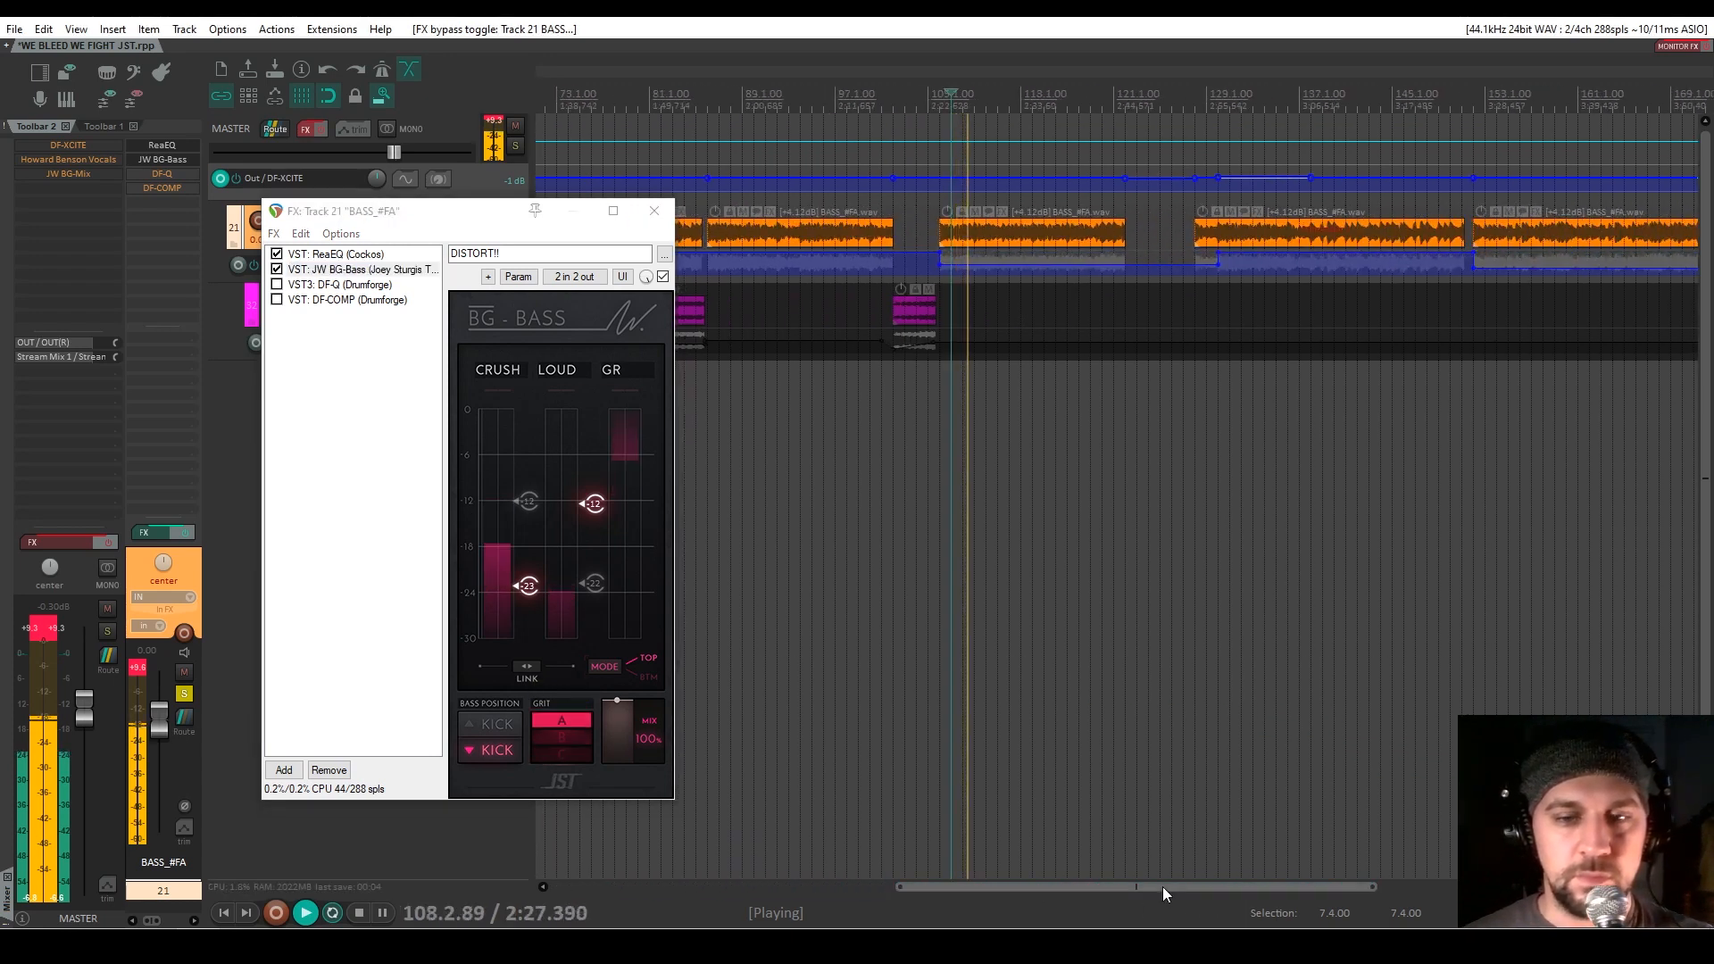
drag(1164, 888, 820, 884)
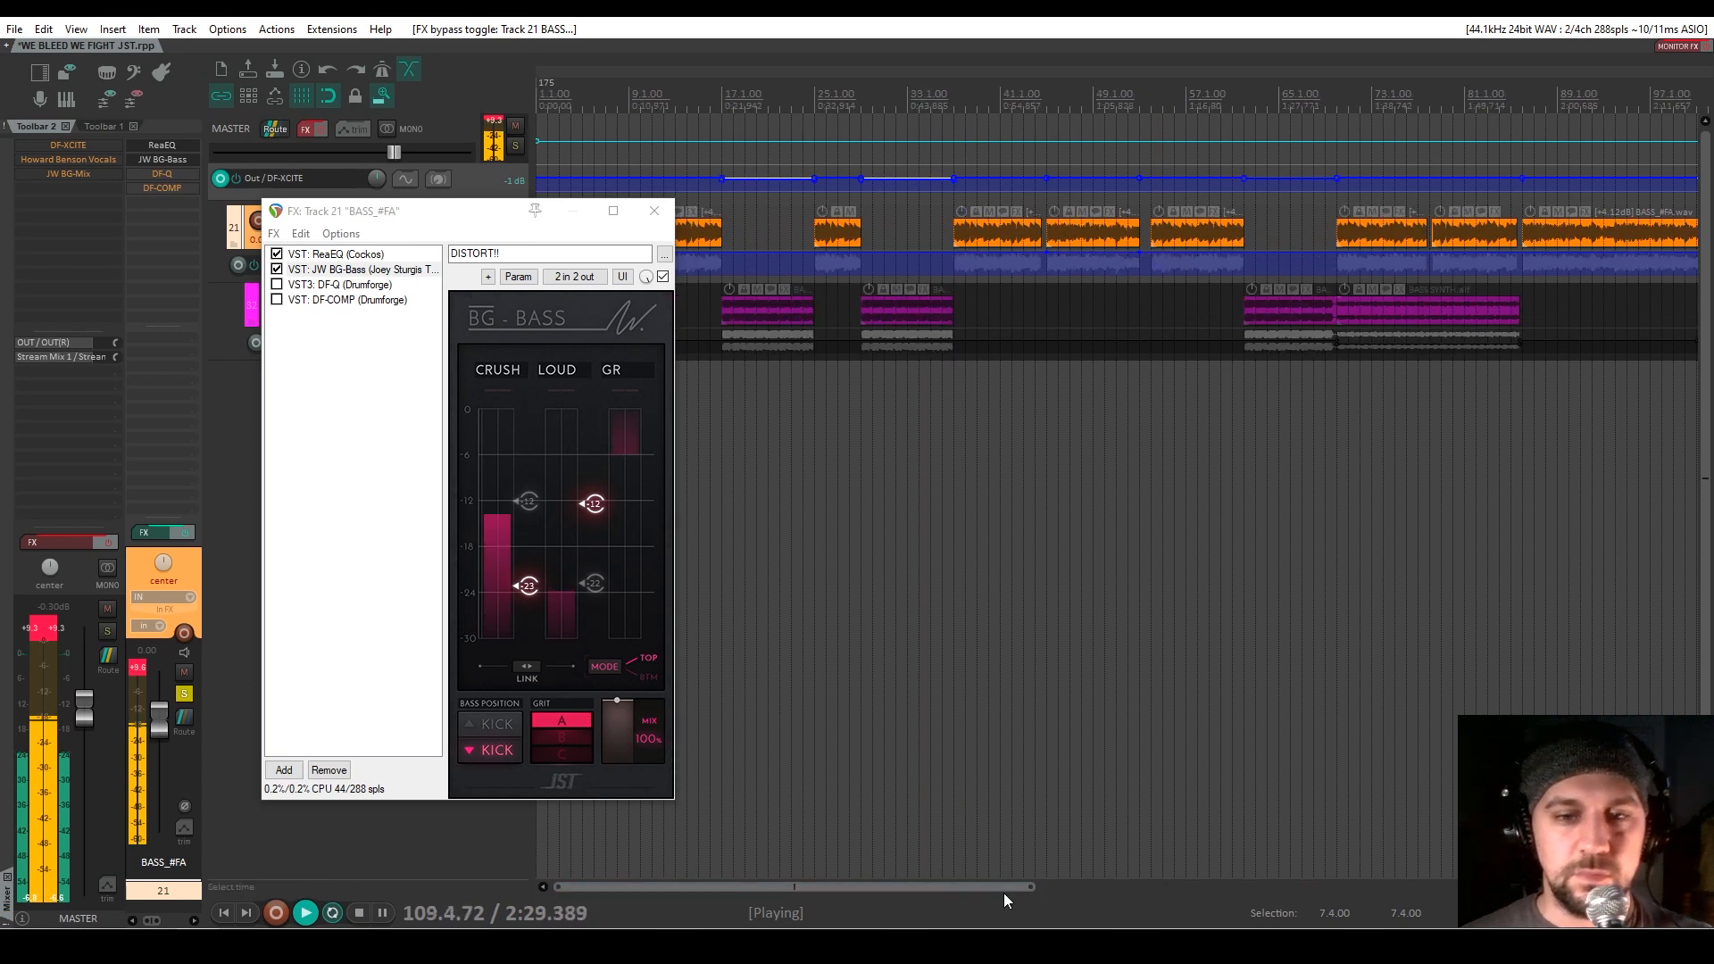
click(966, 612)
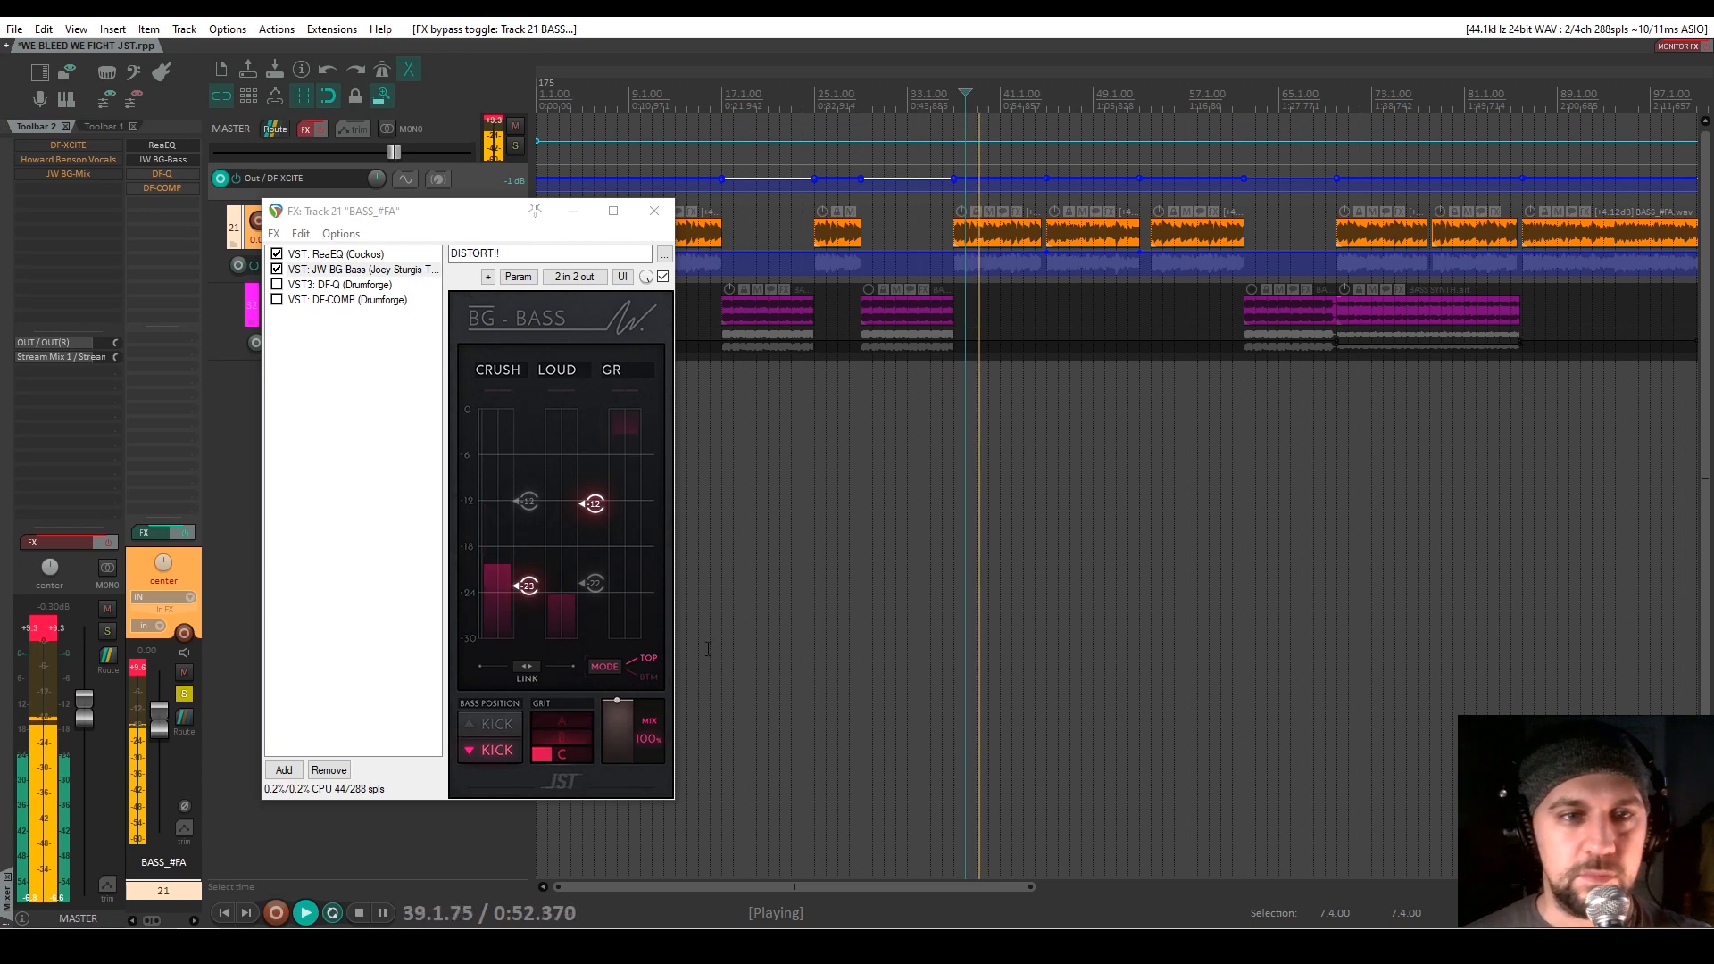
key(space)
Show DF-Q in the BASS_#FA chain, compare it on and off during playback, leave it enabled, and stop playback
click(335, 285)
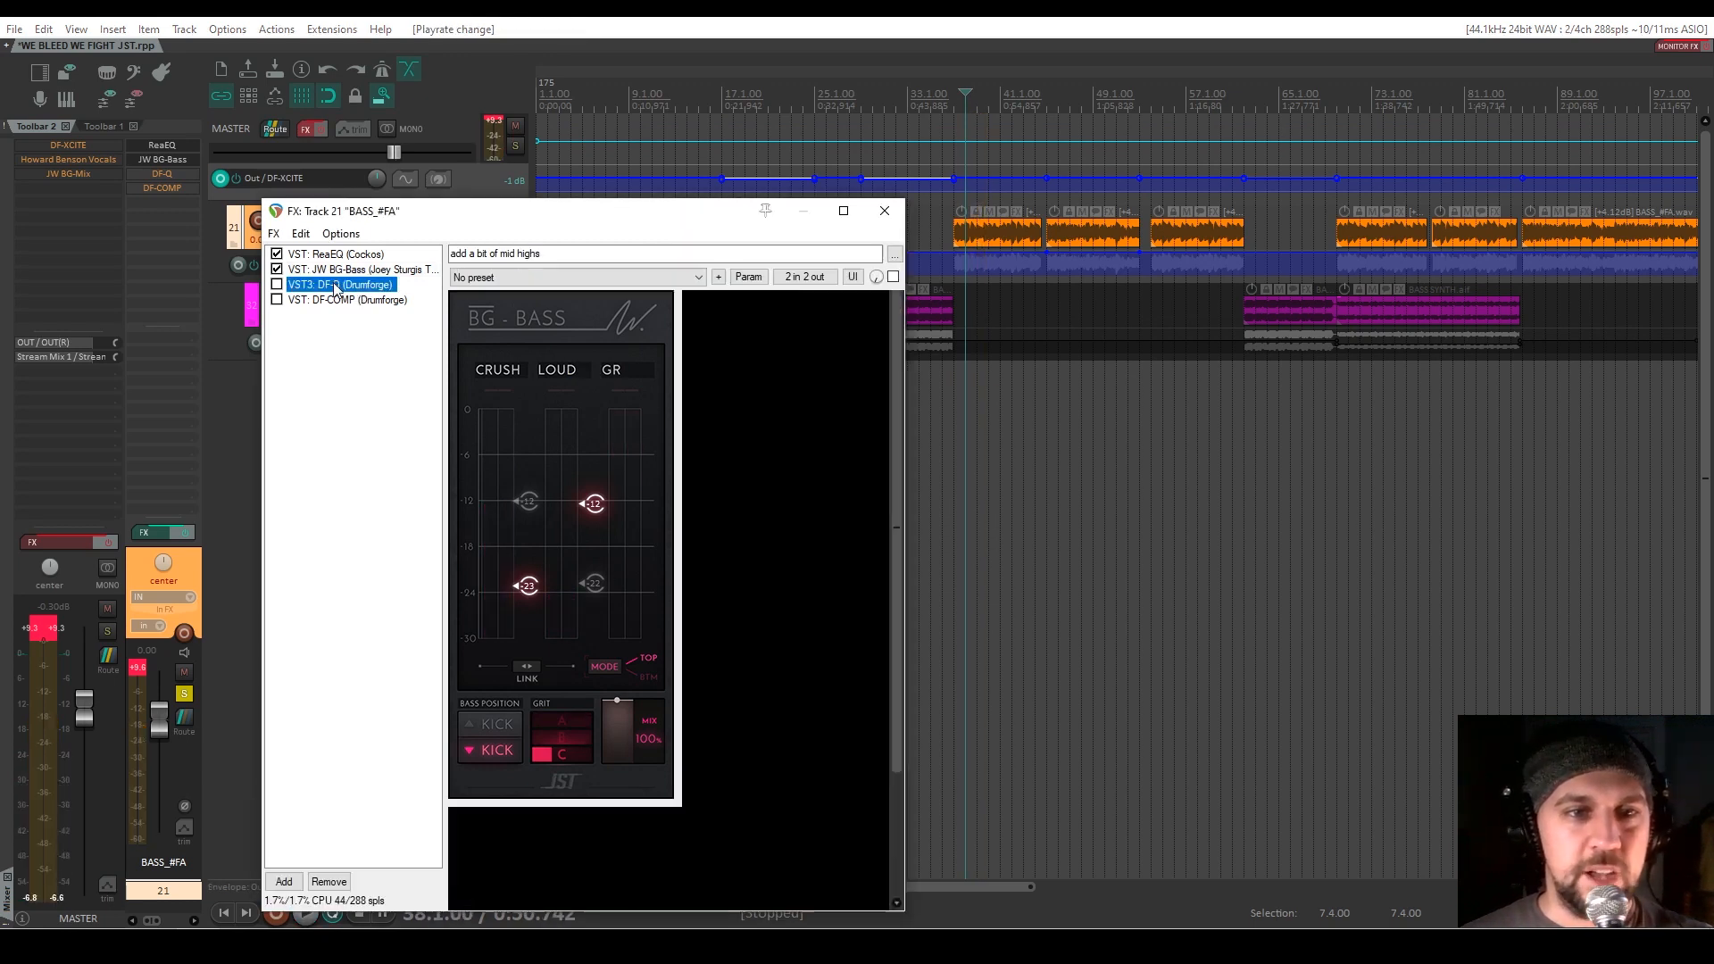
click(665, 141)
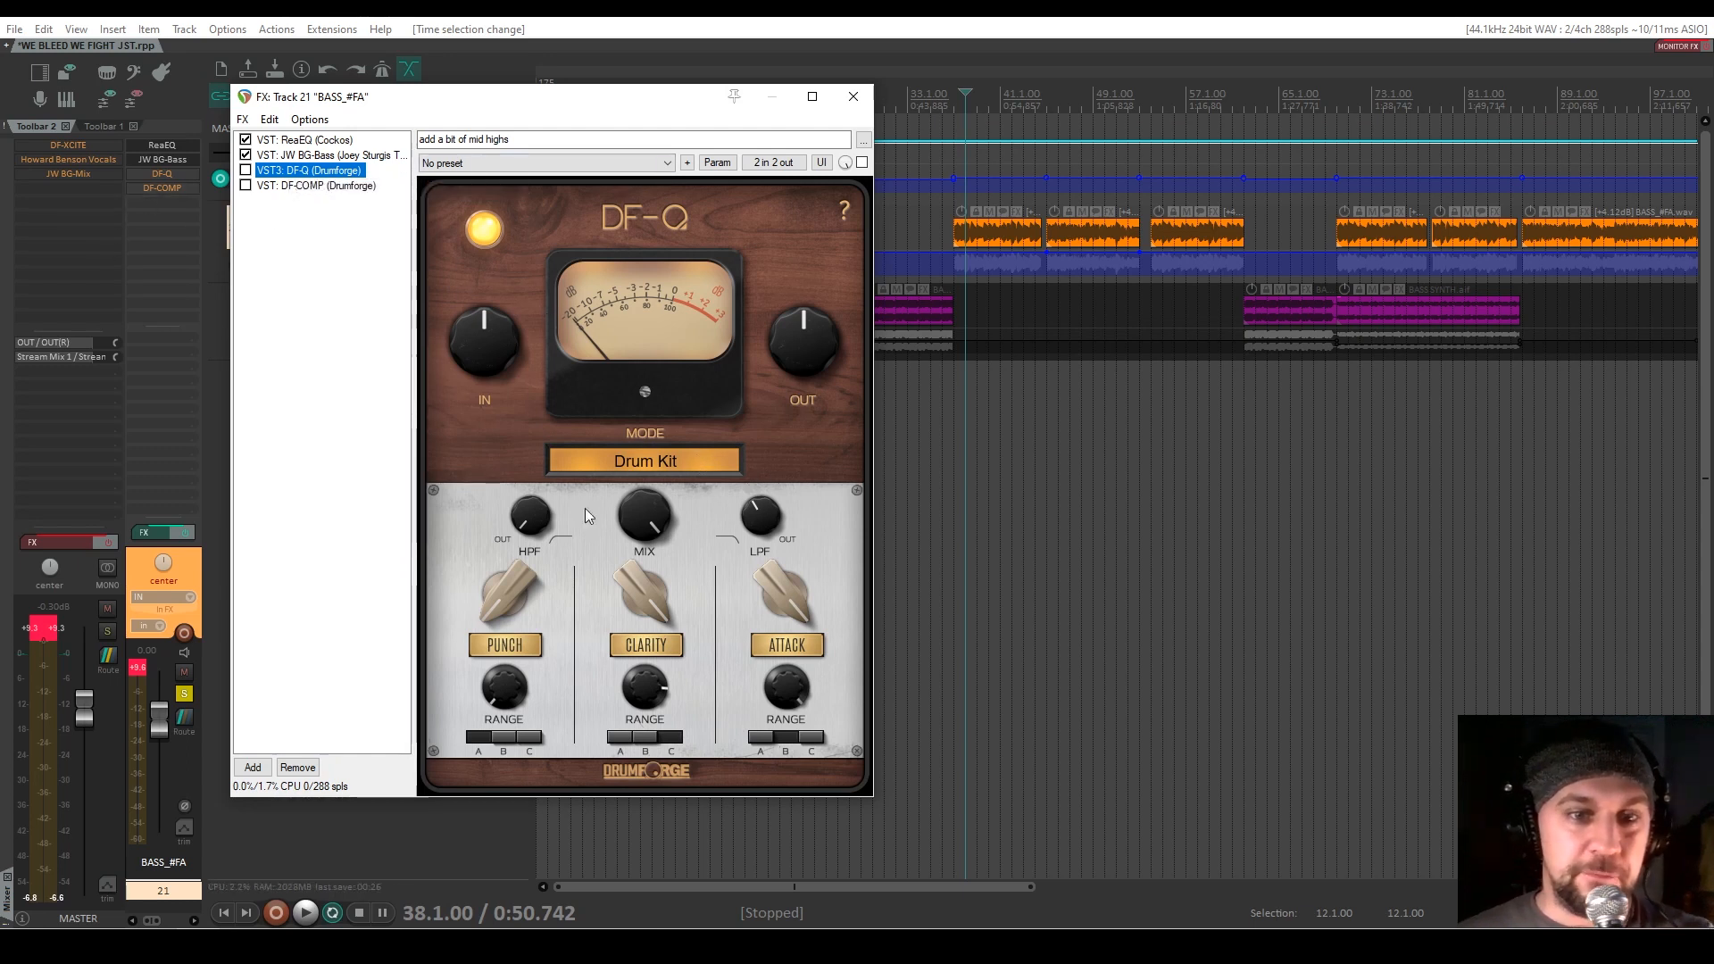
key(space)
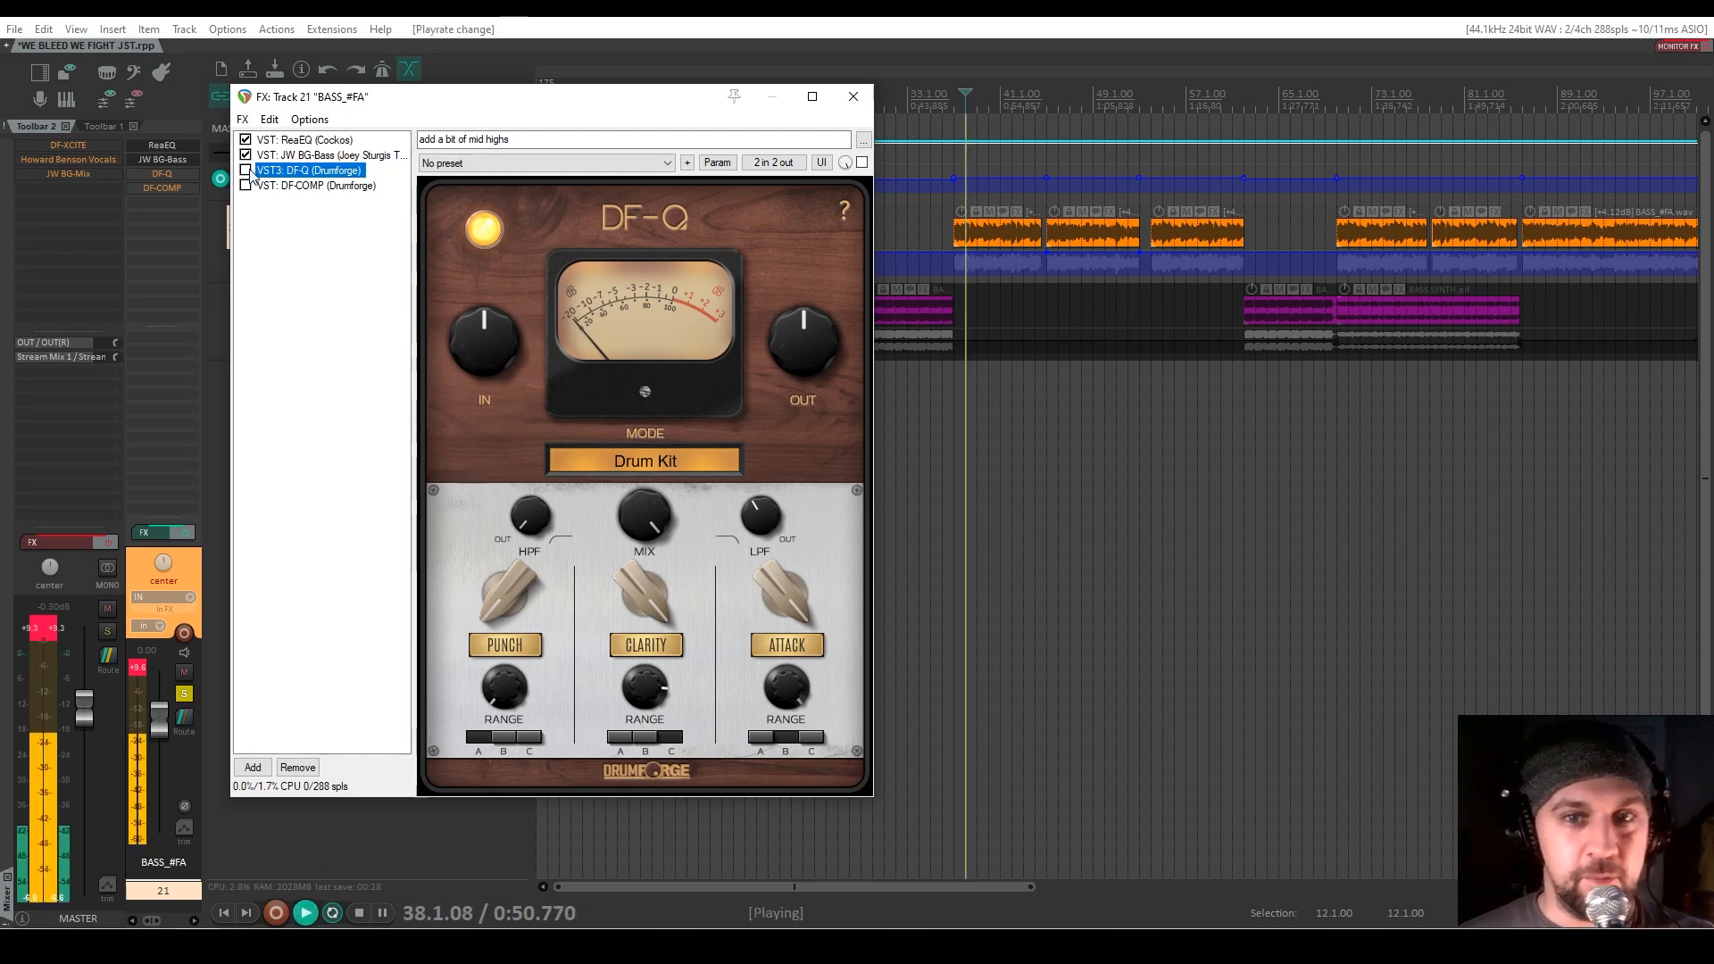
click(246, 171)
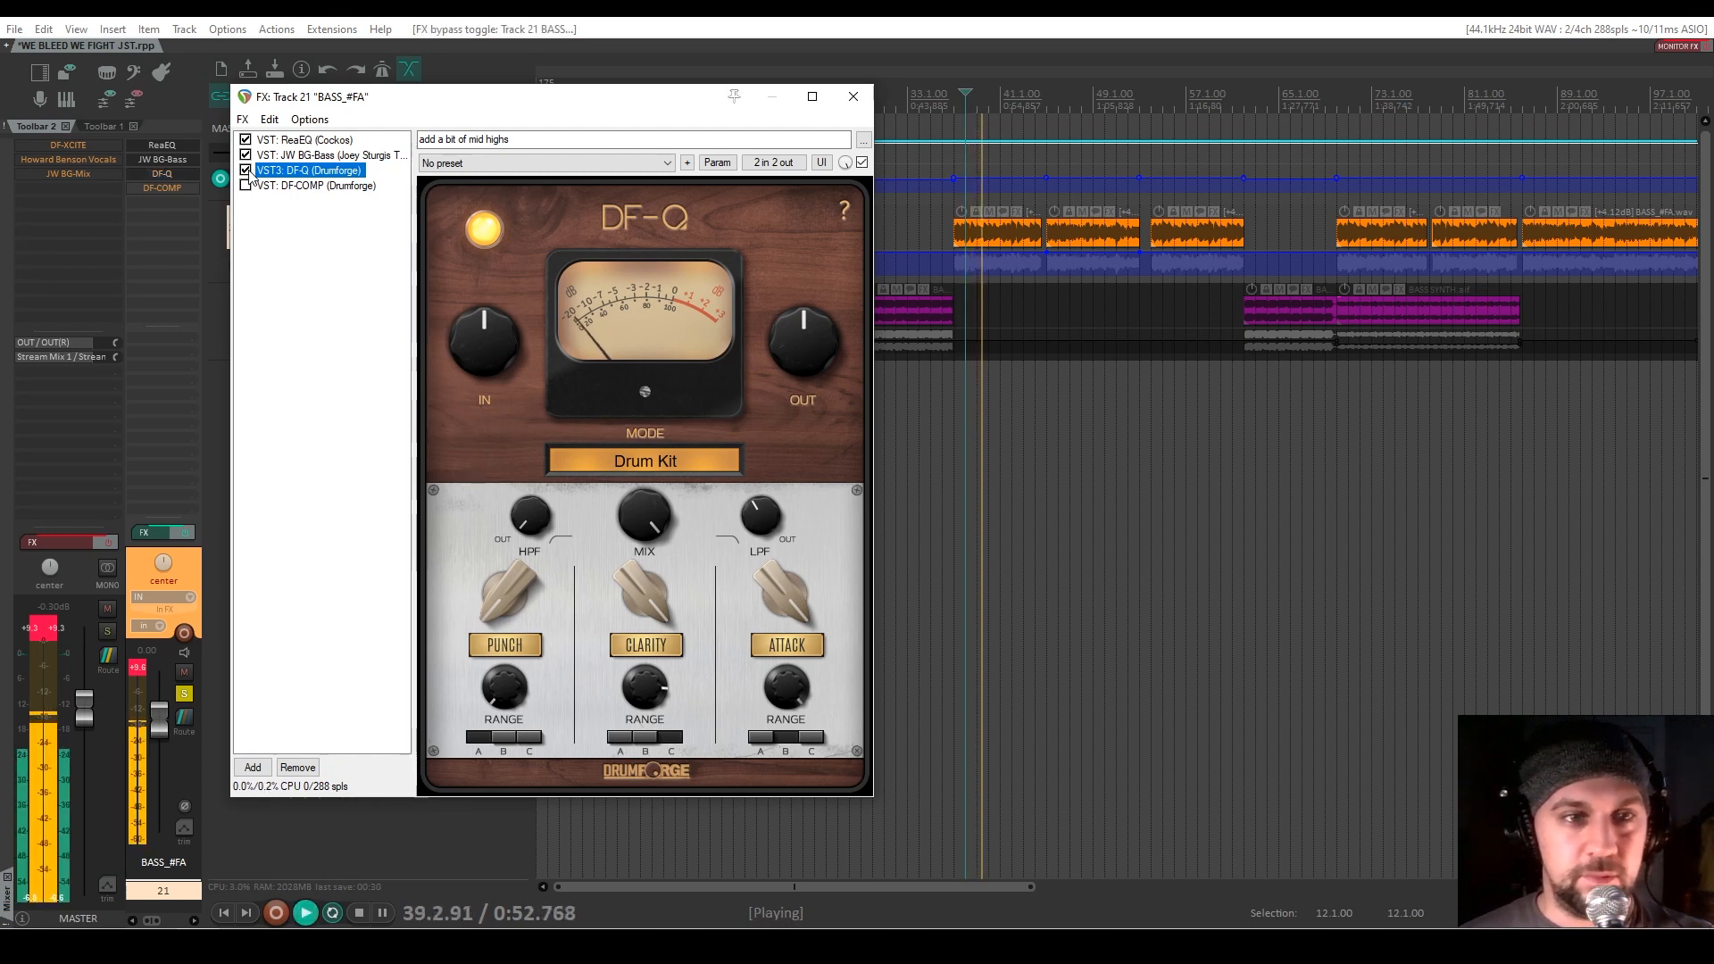
click(247, 171)
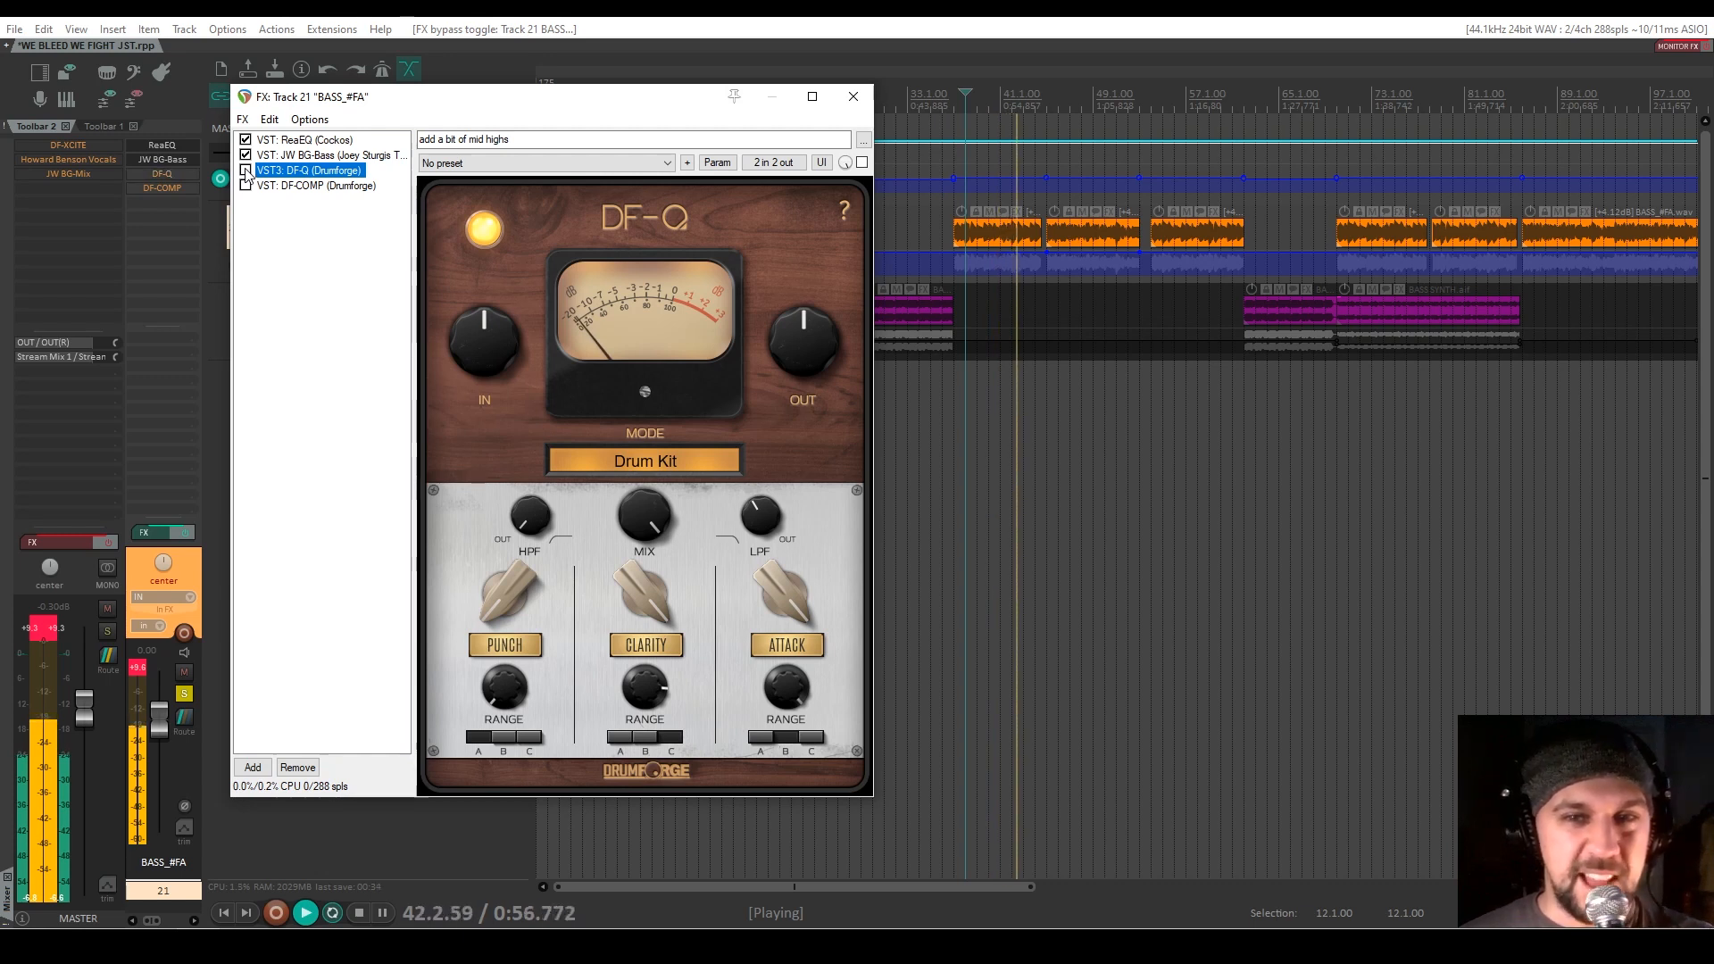
click(246, 171)
key(space)
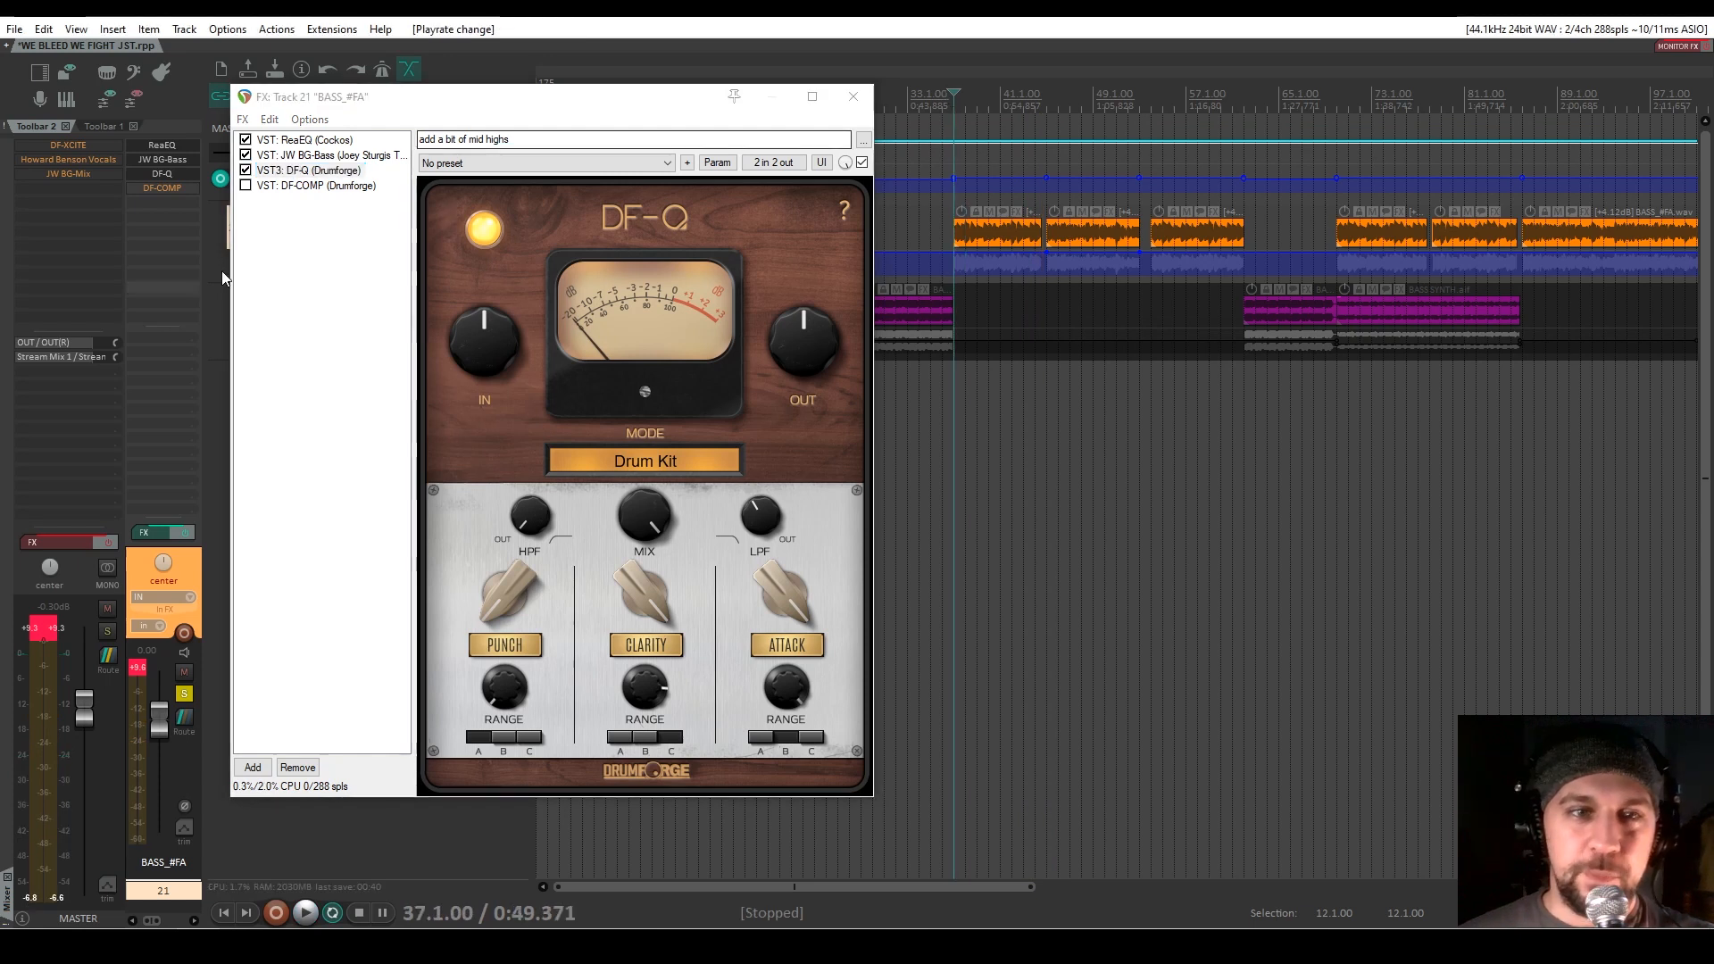
Show DF-COMP and enable it for the bass during playback, then close the BASS_#FA effects and unsolo the track
click(307, 185)
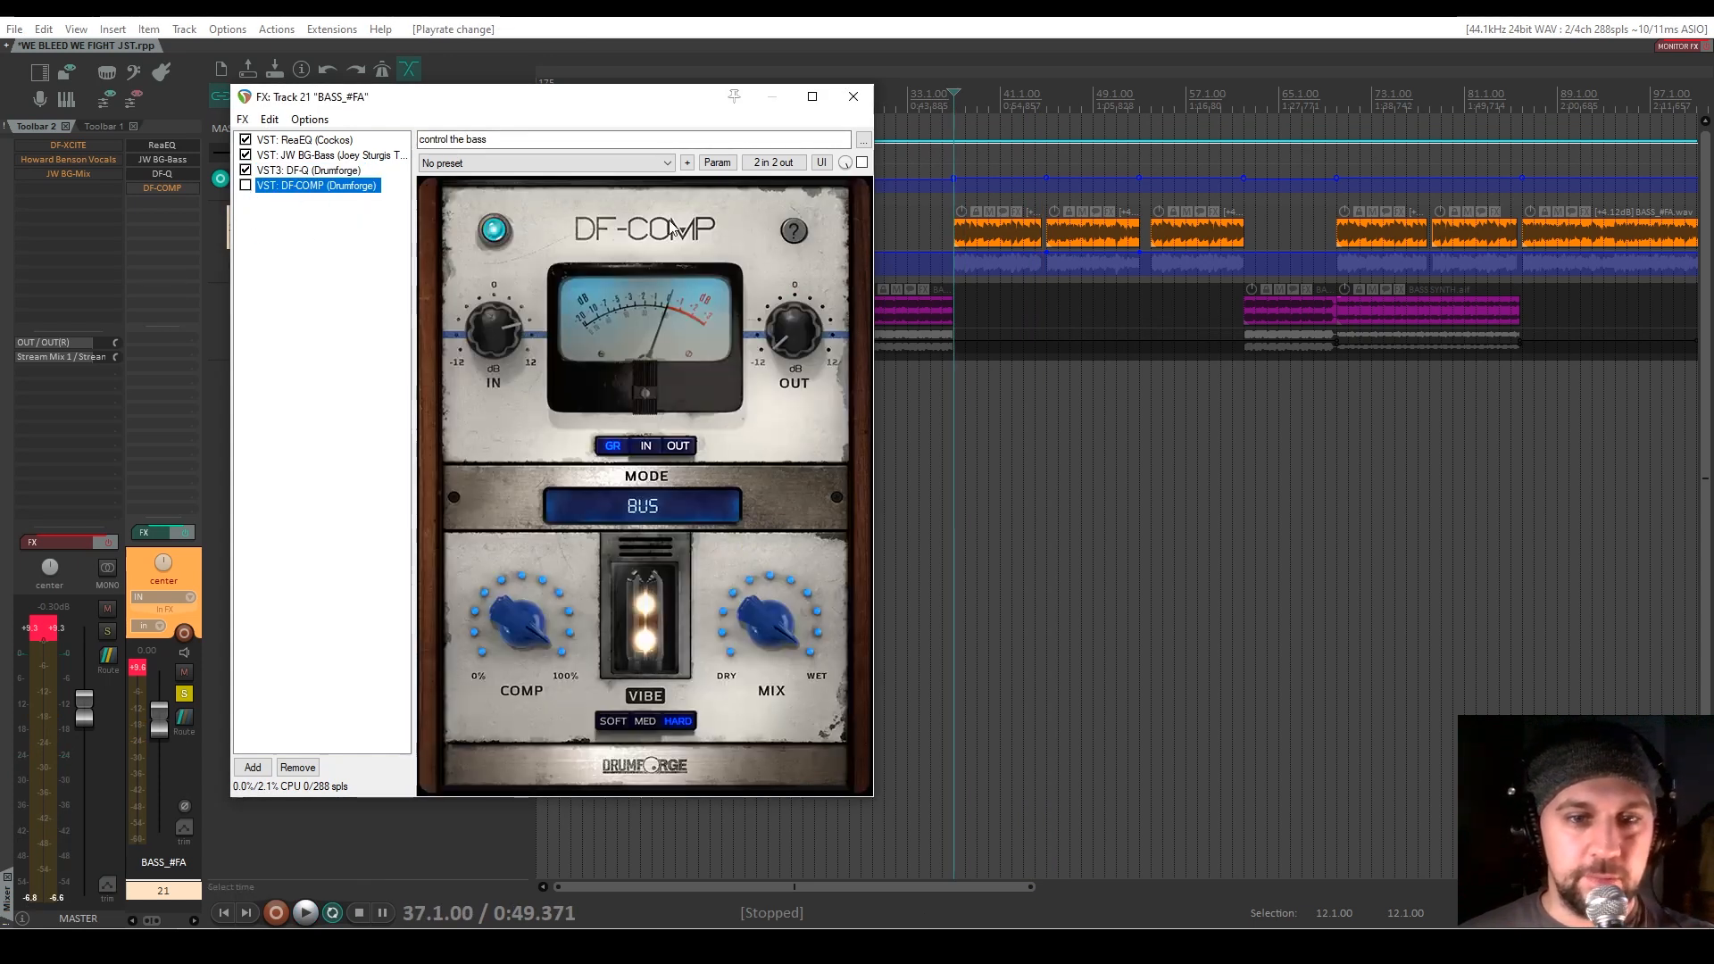
key(space)
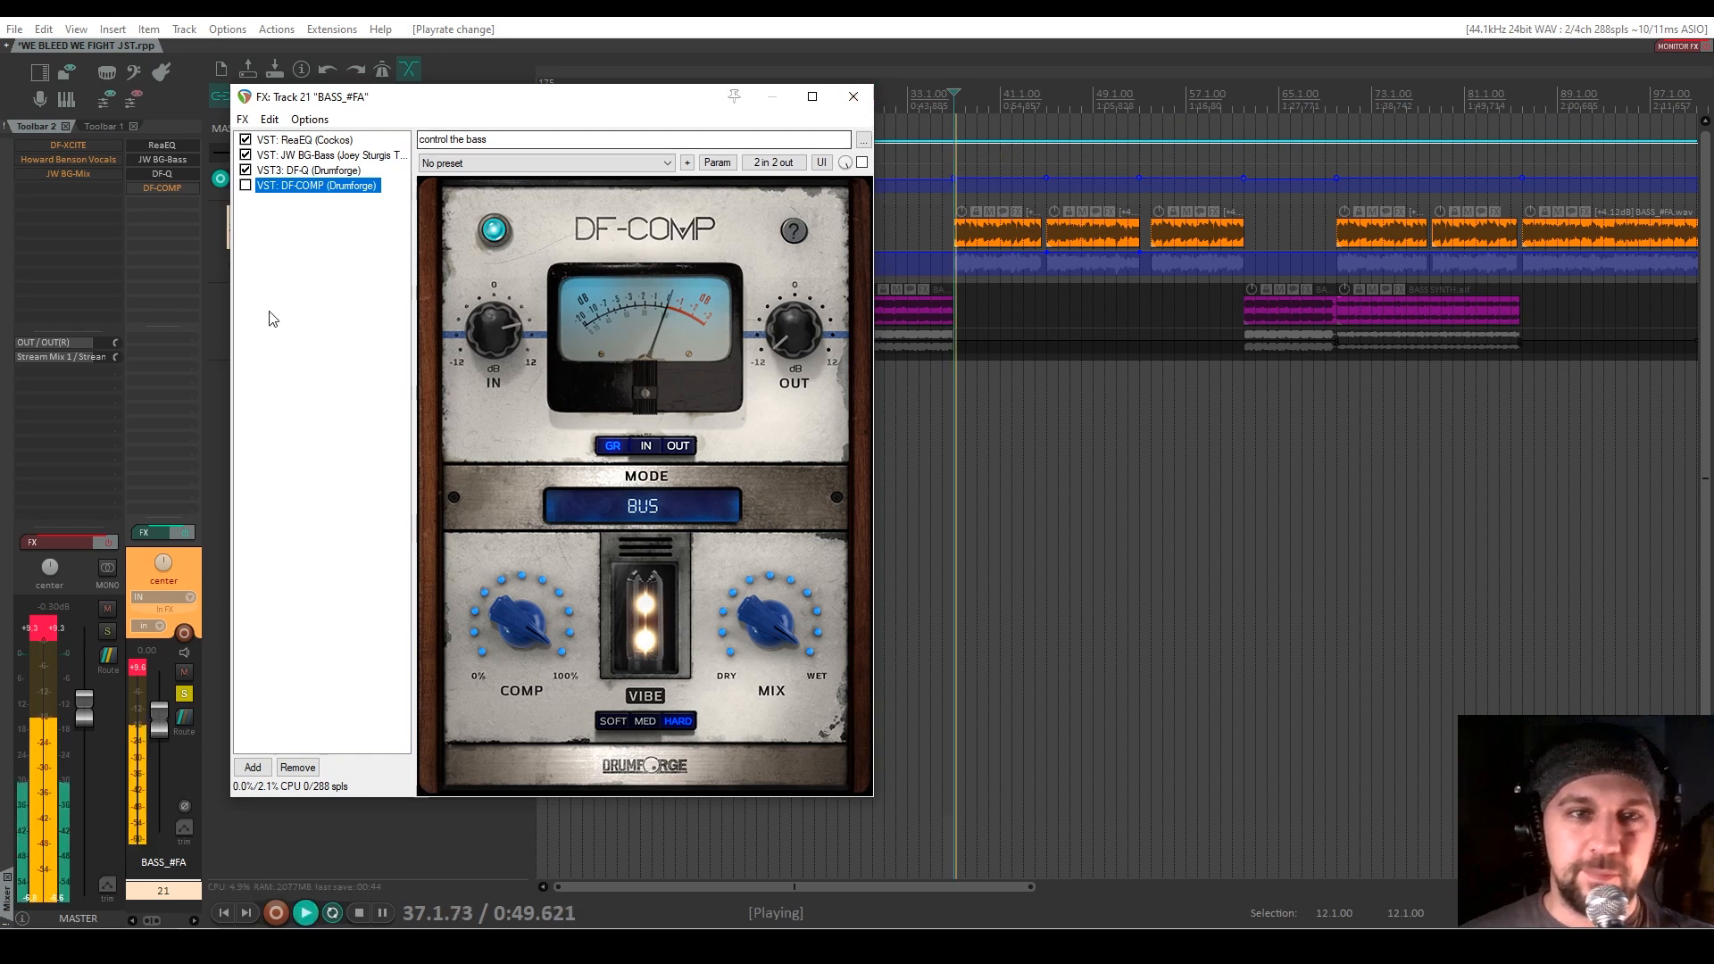
click(246, 186)
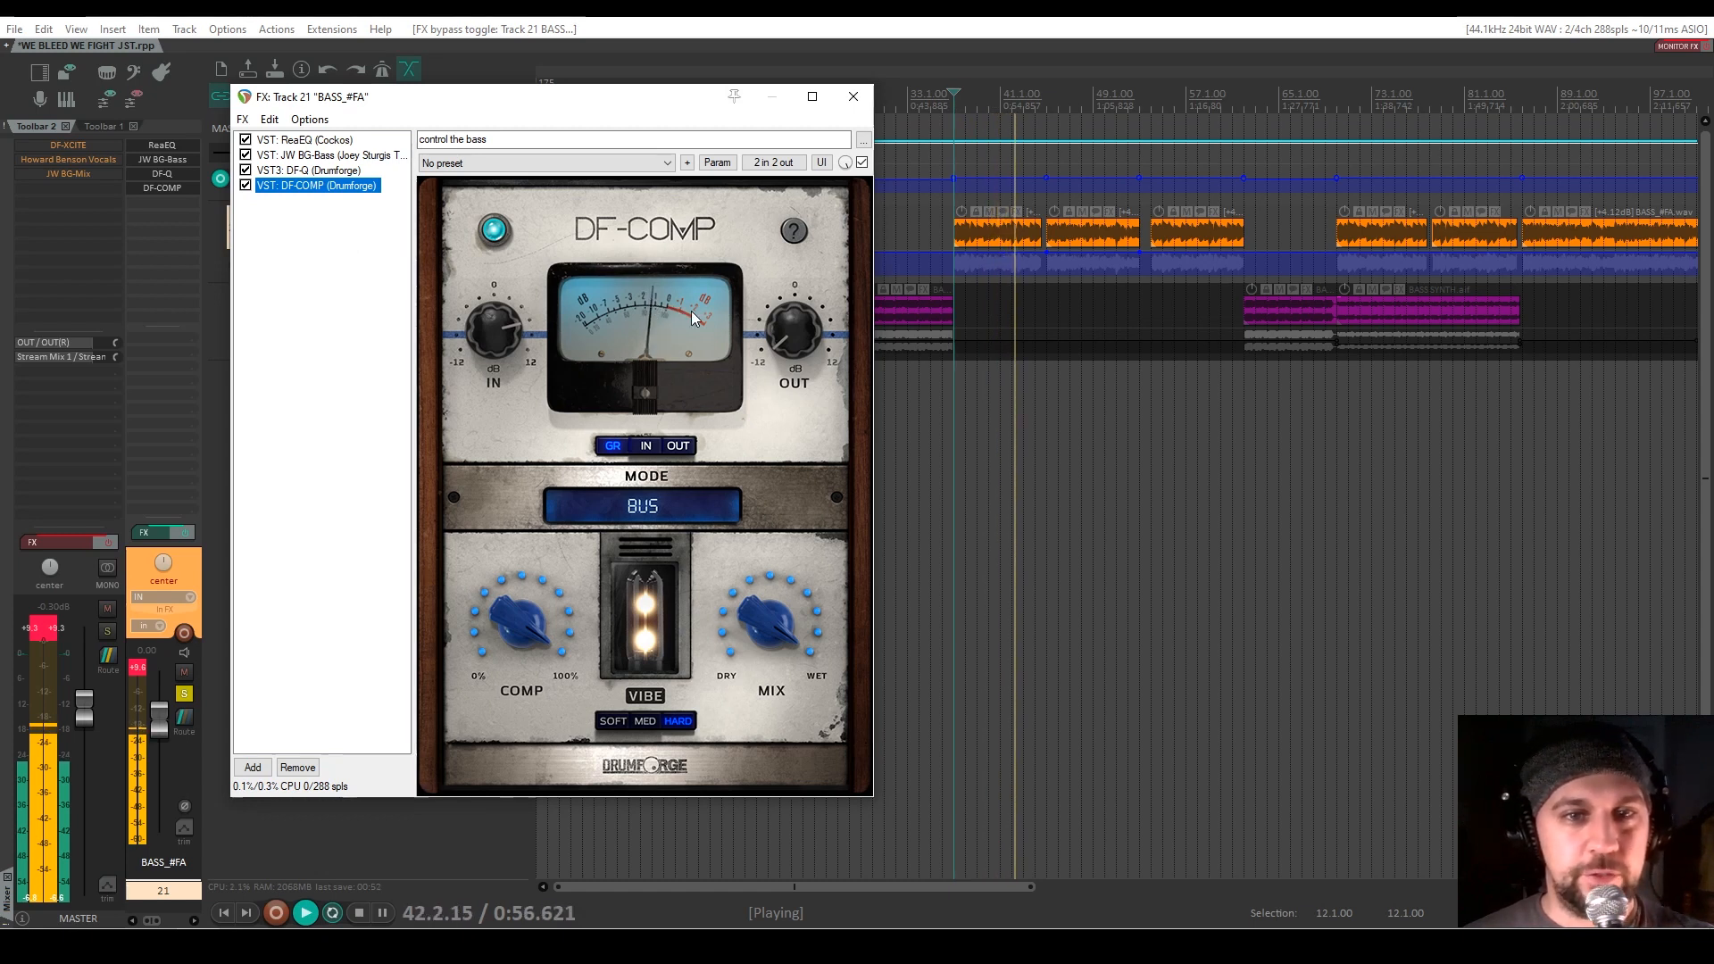
mouse_move(818, 391)
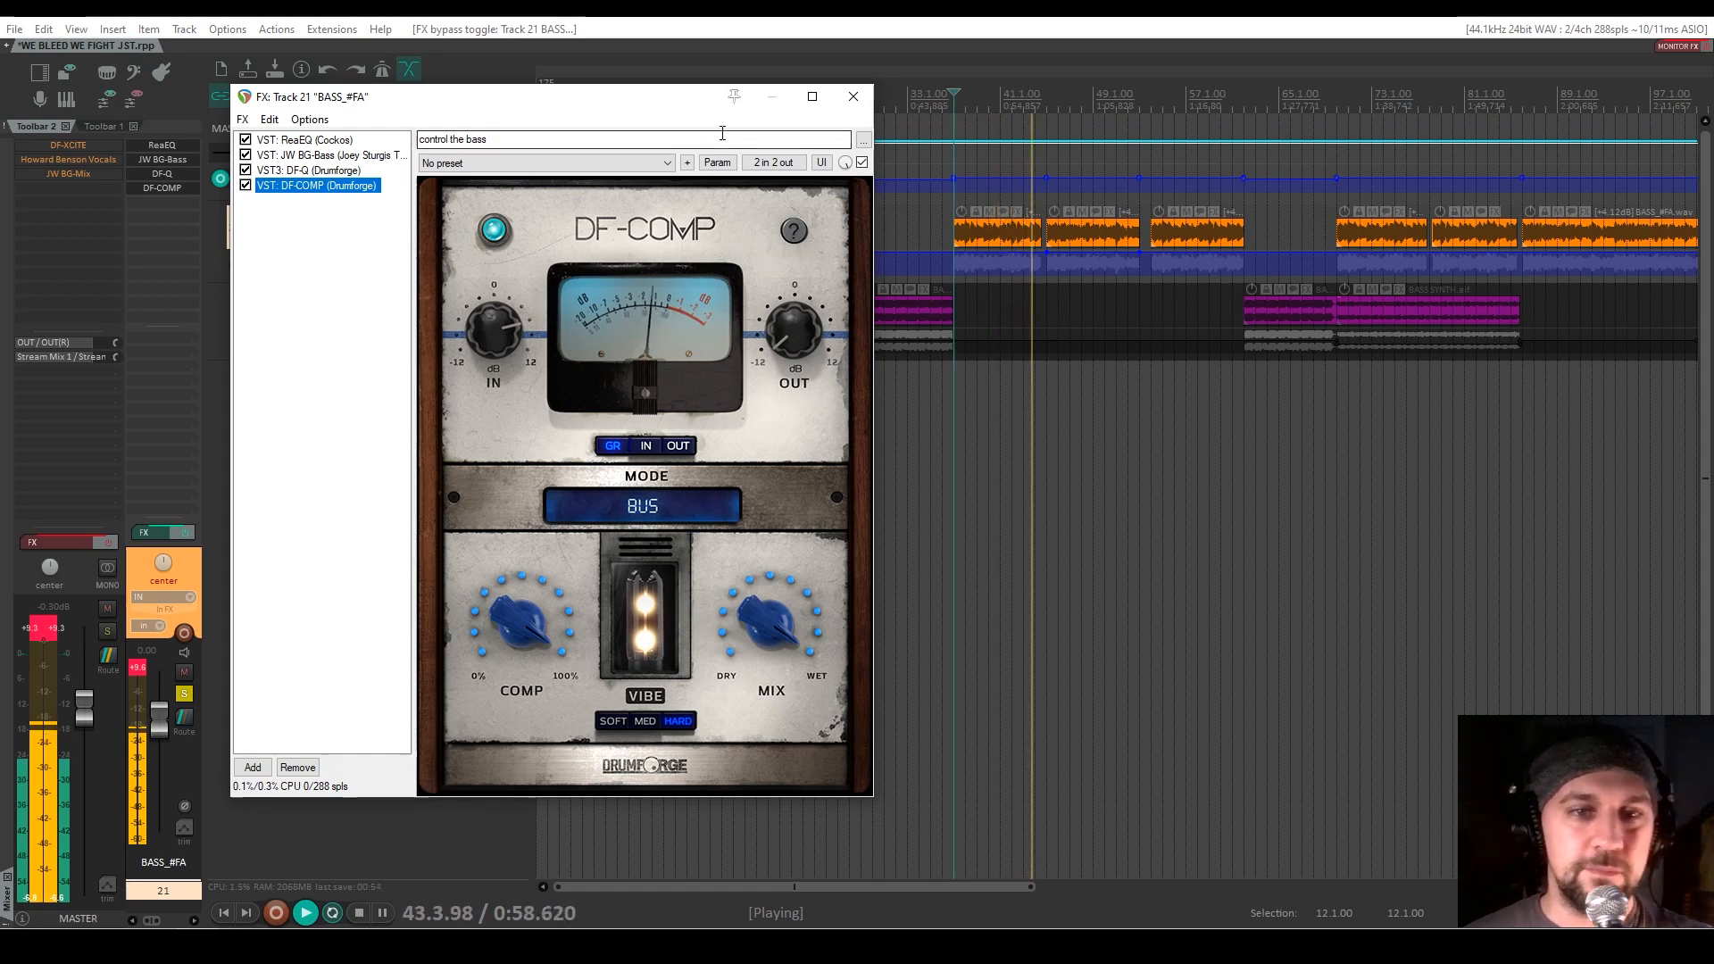
key(space)
click(853, 96)
click(518, 222)
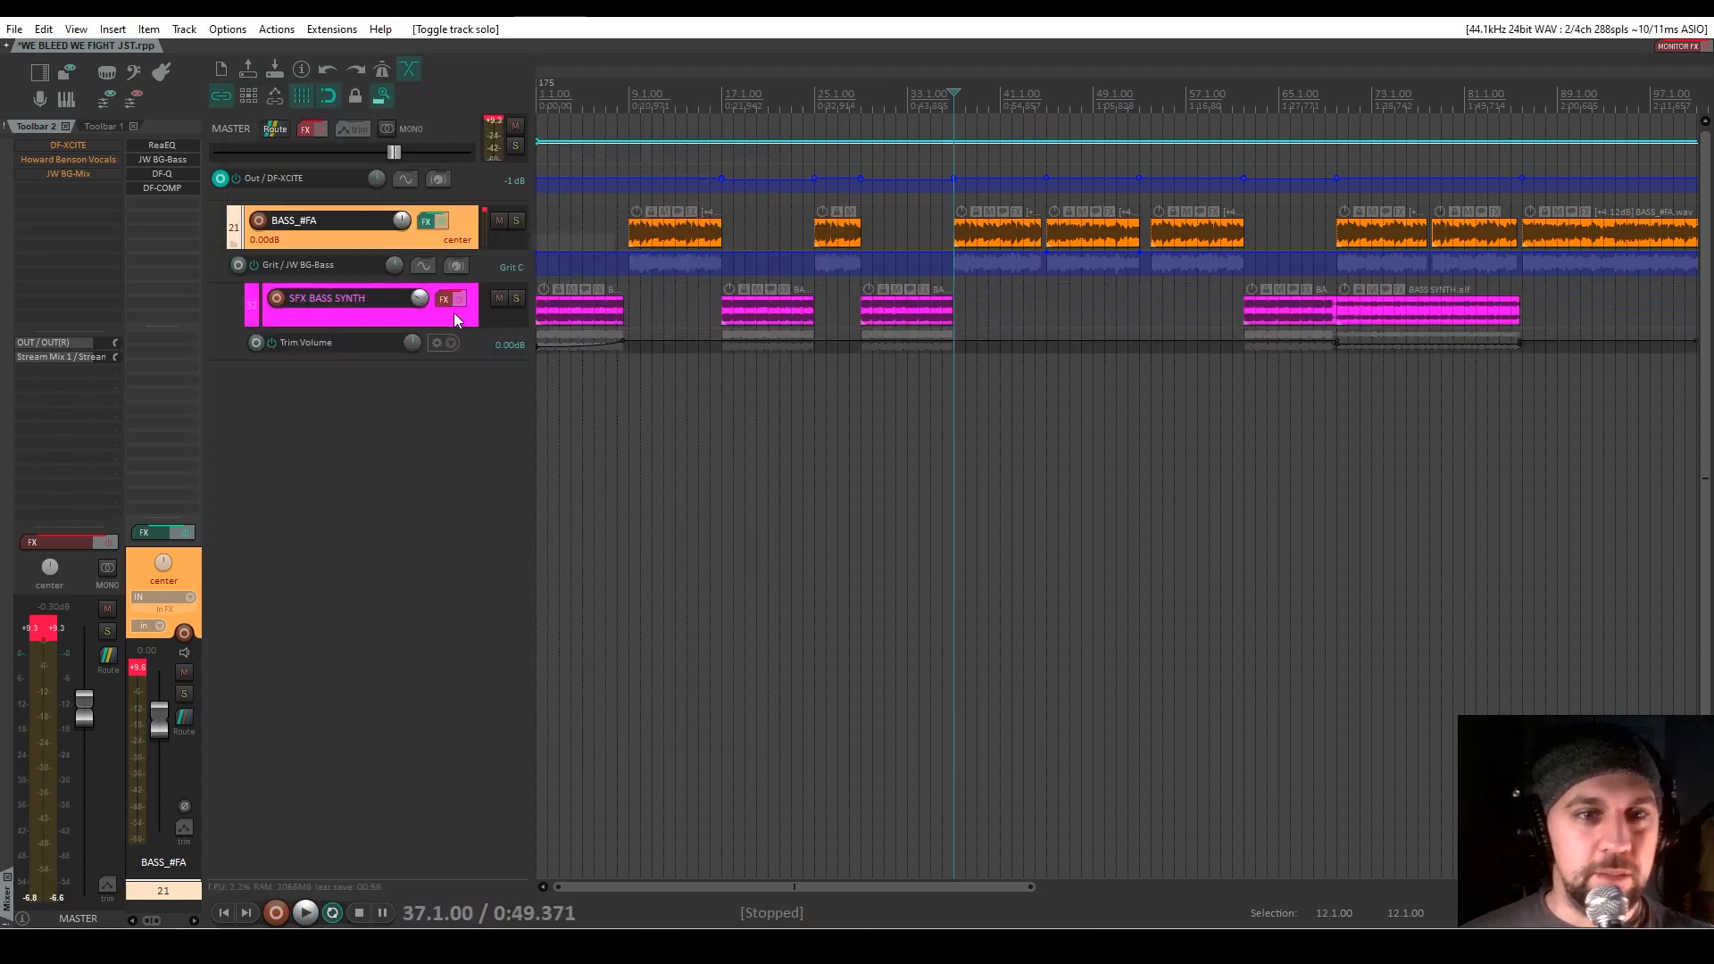
Place the edit cursor at bar 17, then enable and show the FX chain of the SFX BASS SYNTH track
click(455, 320)
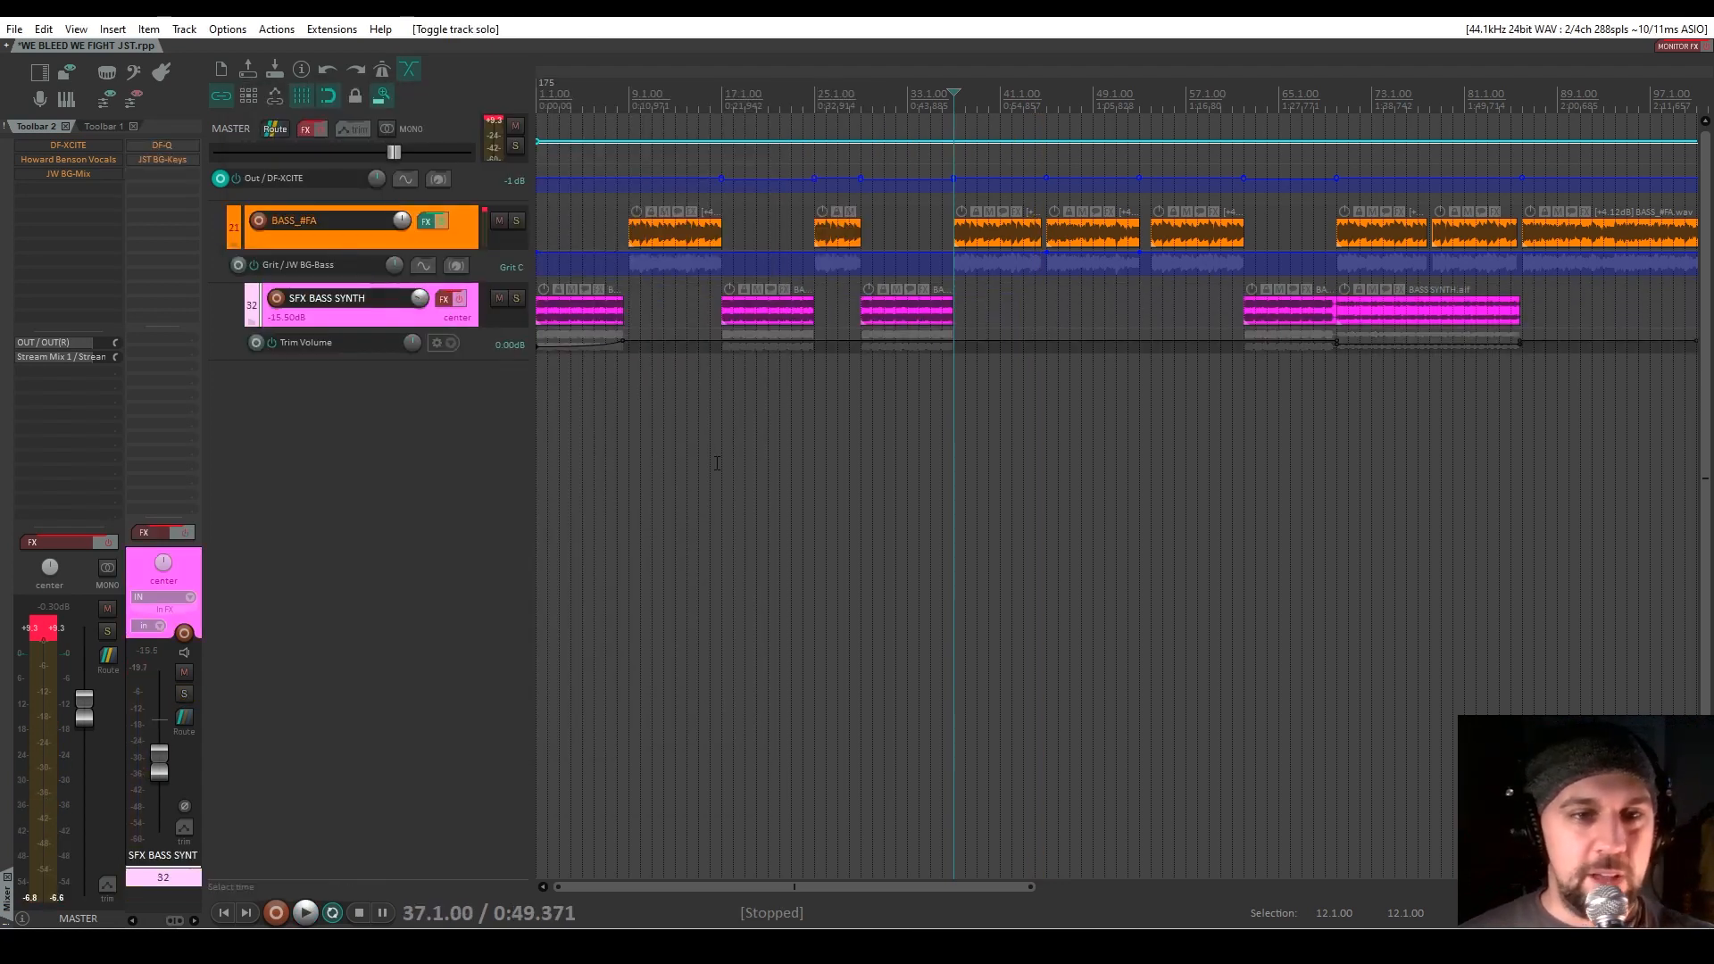
click(717, 433)
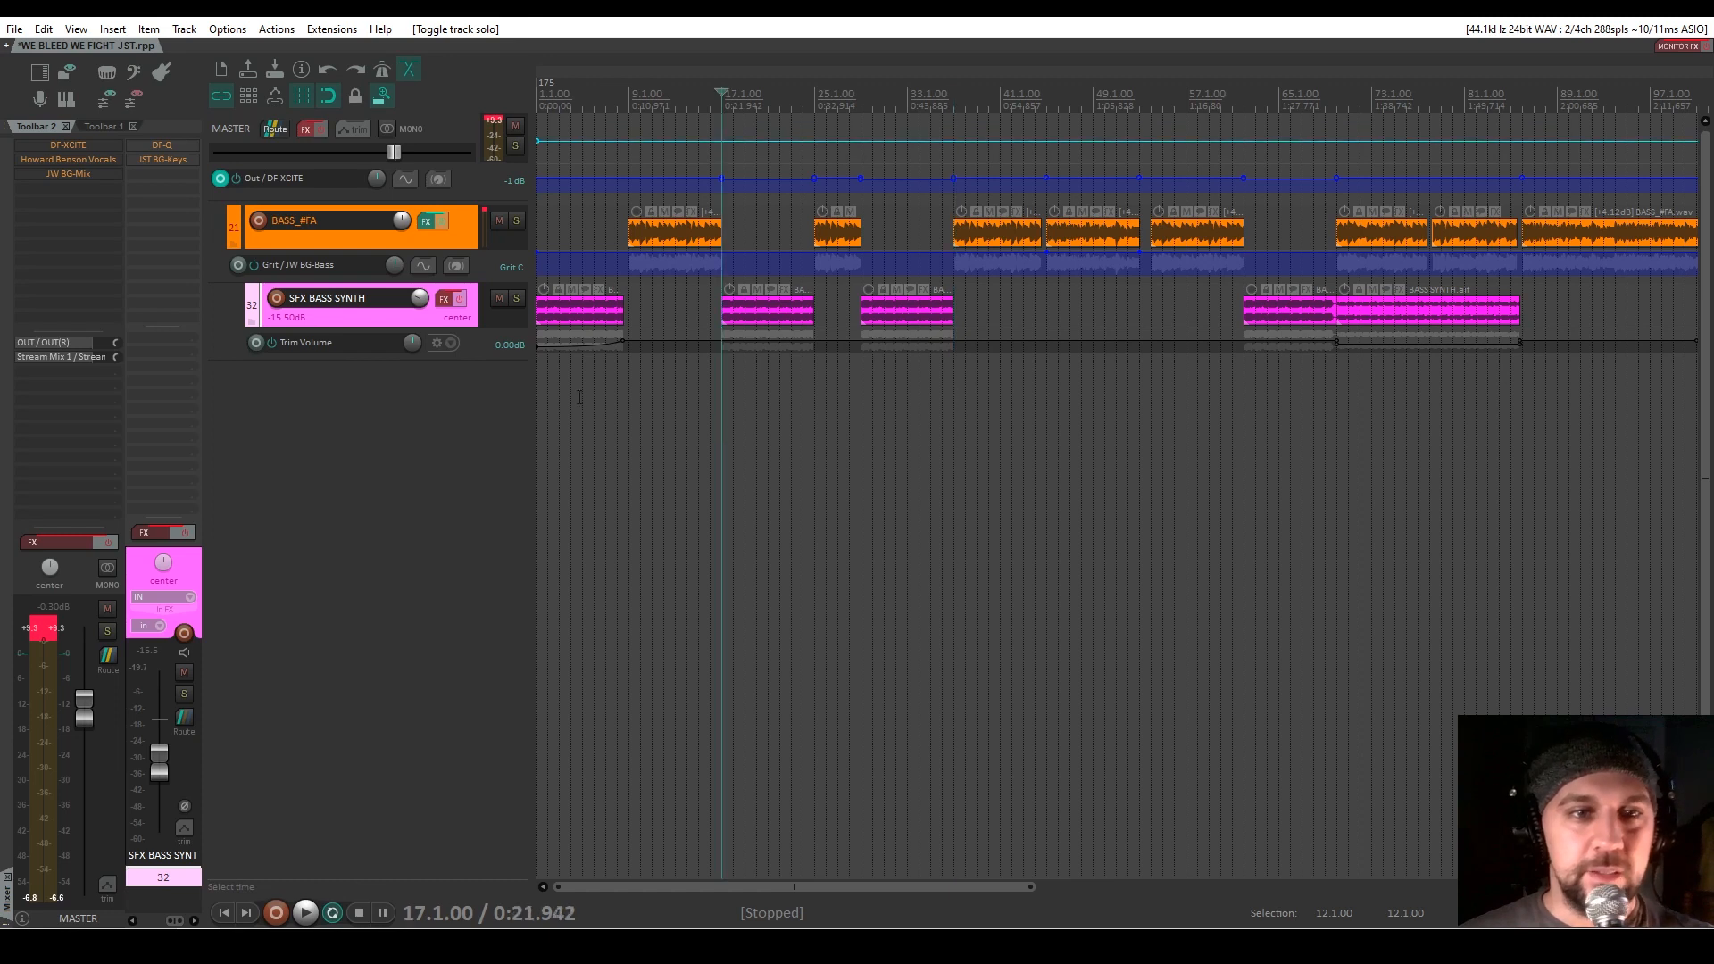
click(183, 532)
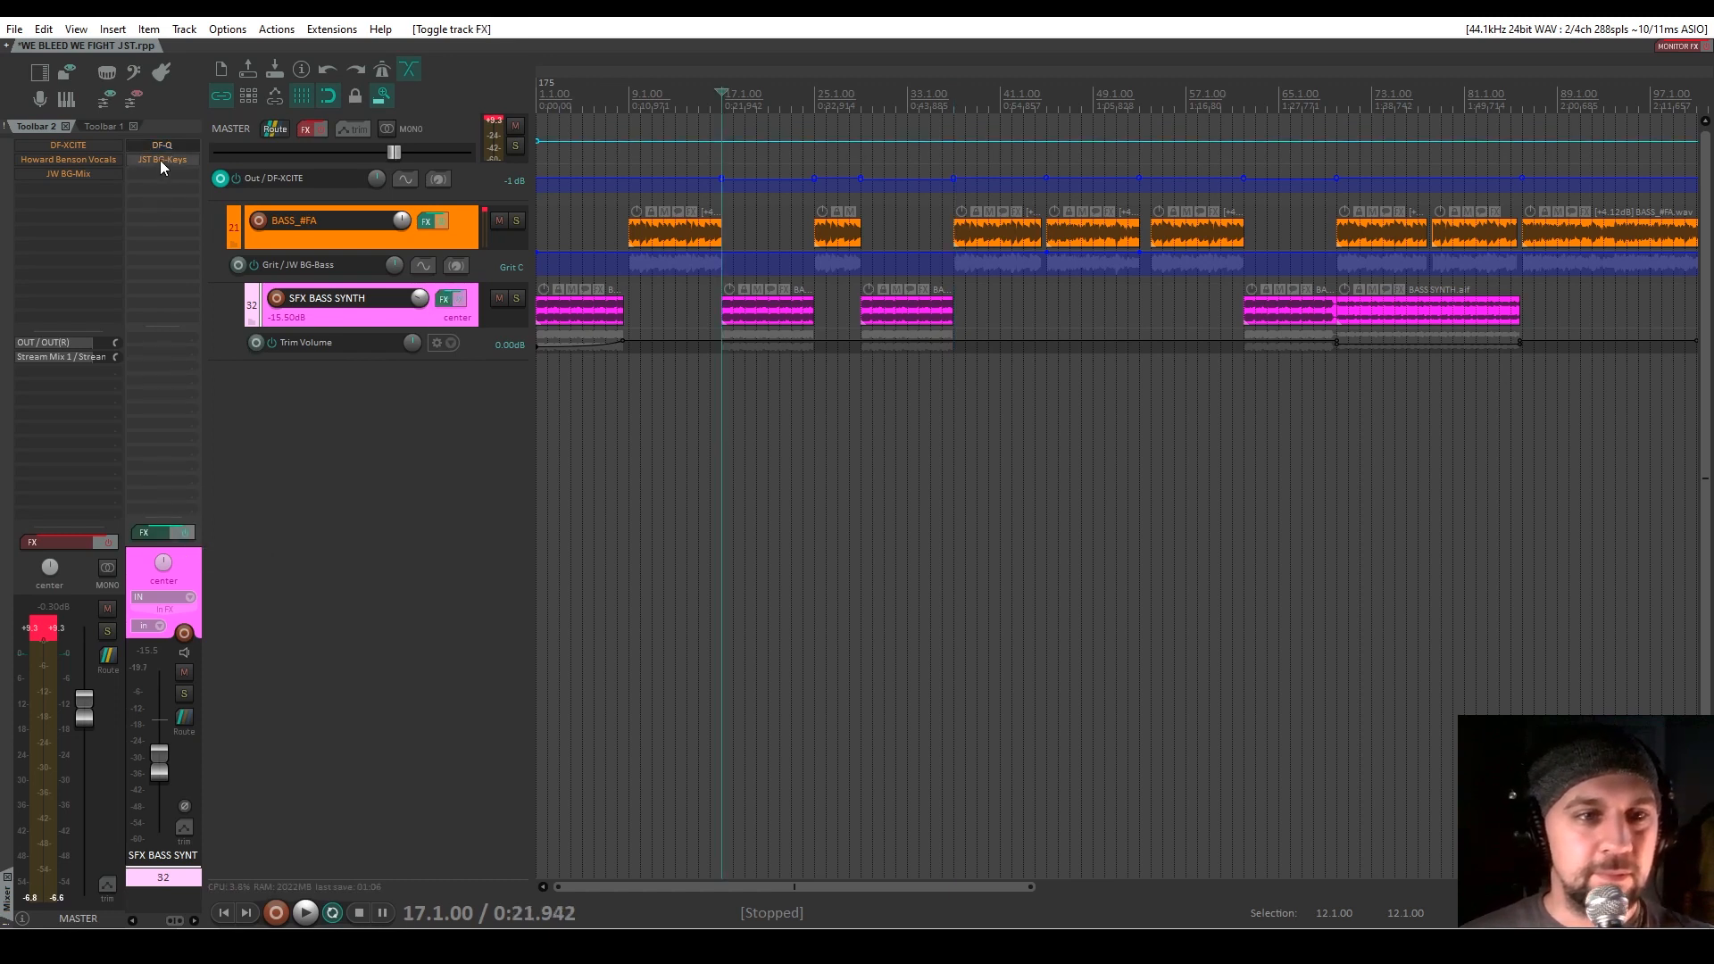
click(444, 299)
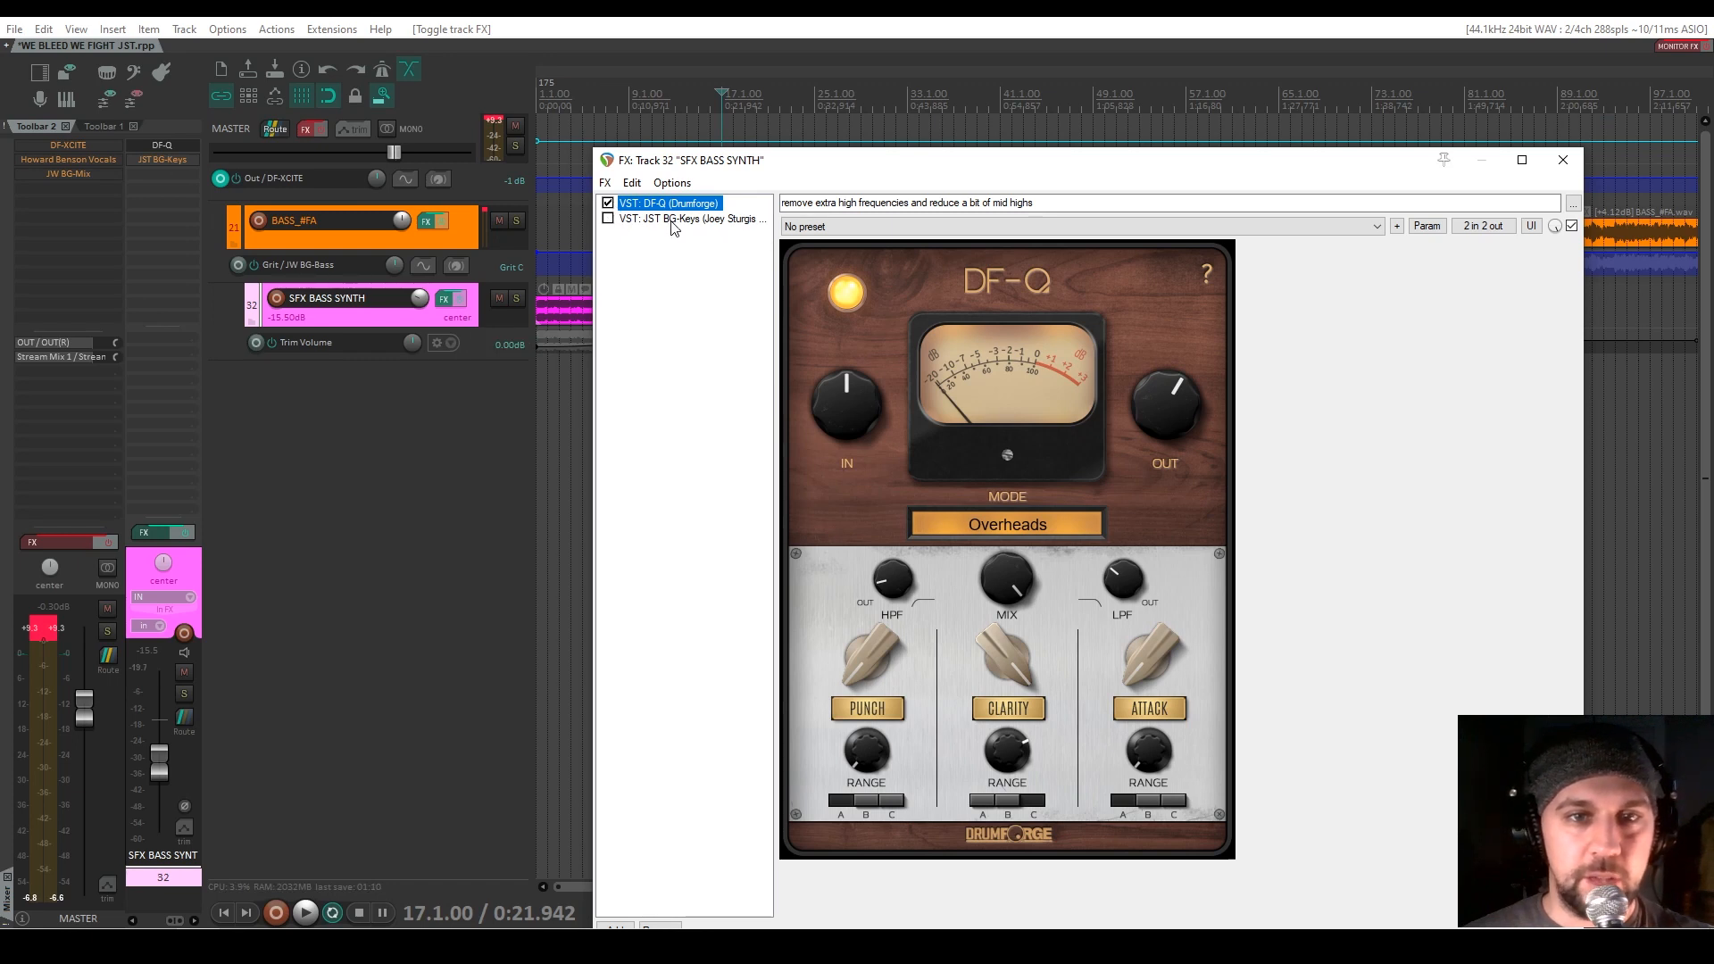
Remove JST BG-Keys from the SFX BASS SYNTH chain, leaving only DF-Q
drag(871, 161, 795, 103)
click(652, 161)
click(587, 873)
drag(907, 119, 737, 131)
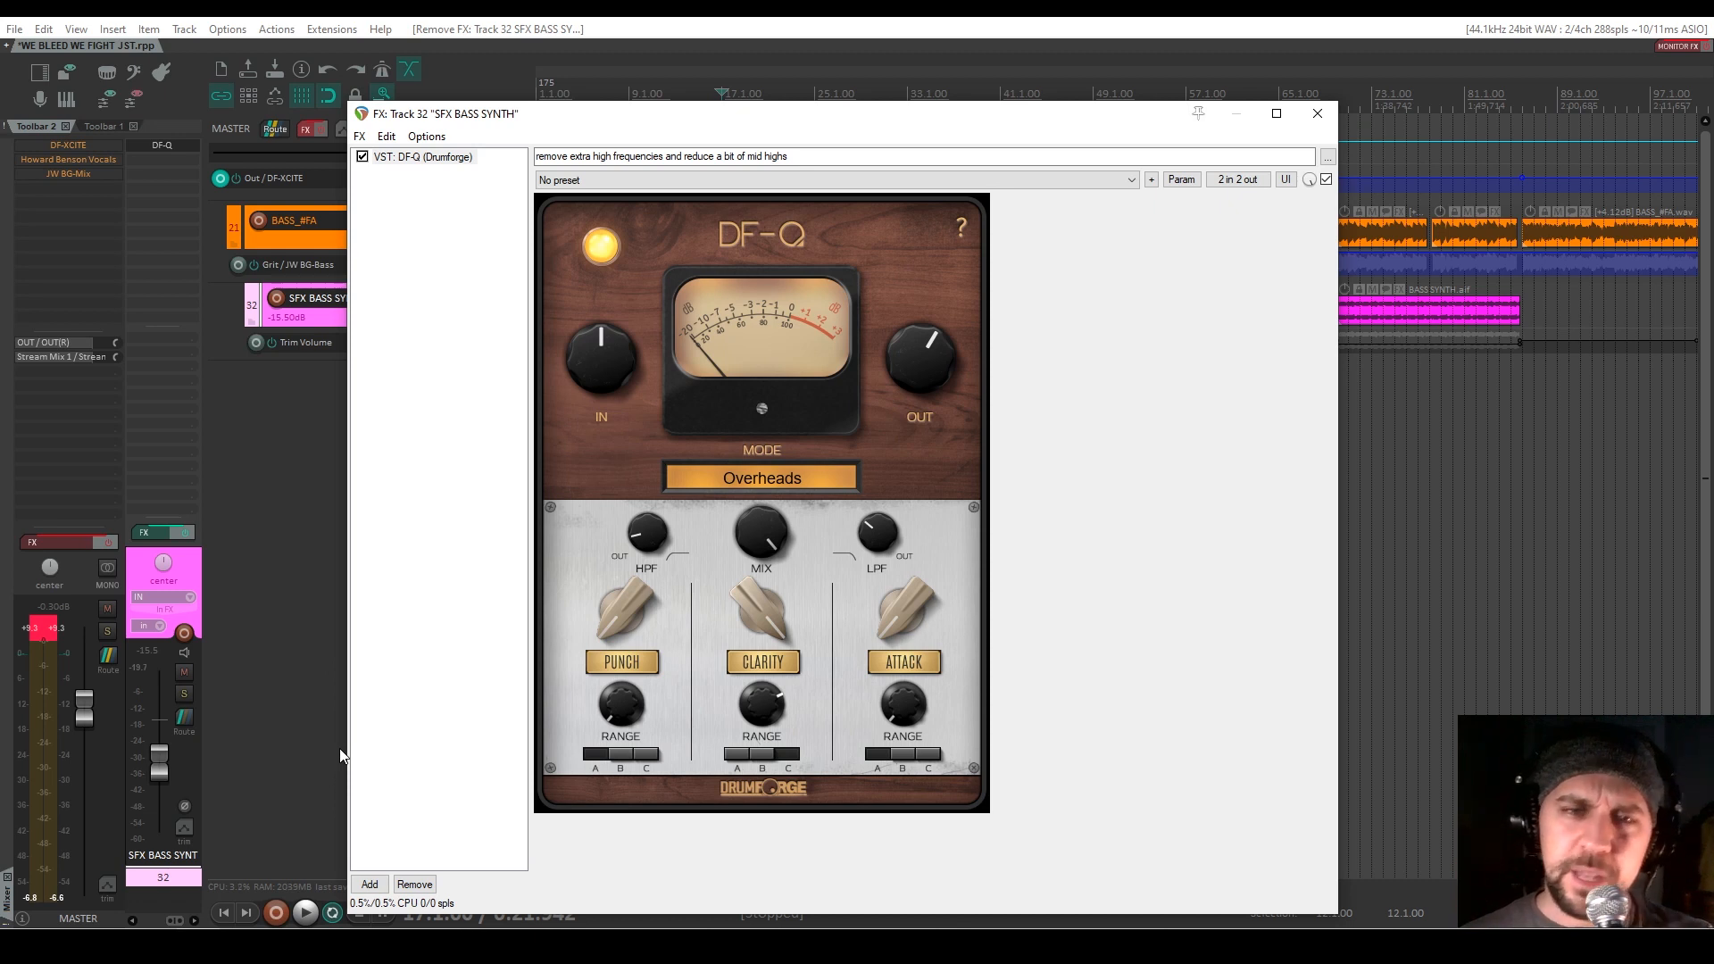
Compare DF-Q off and on for the soloed bass synth, leave it enabled, then close its effects and unsolo the track
click(362, 158)
drag(706, 120, 670, 114)
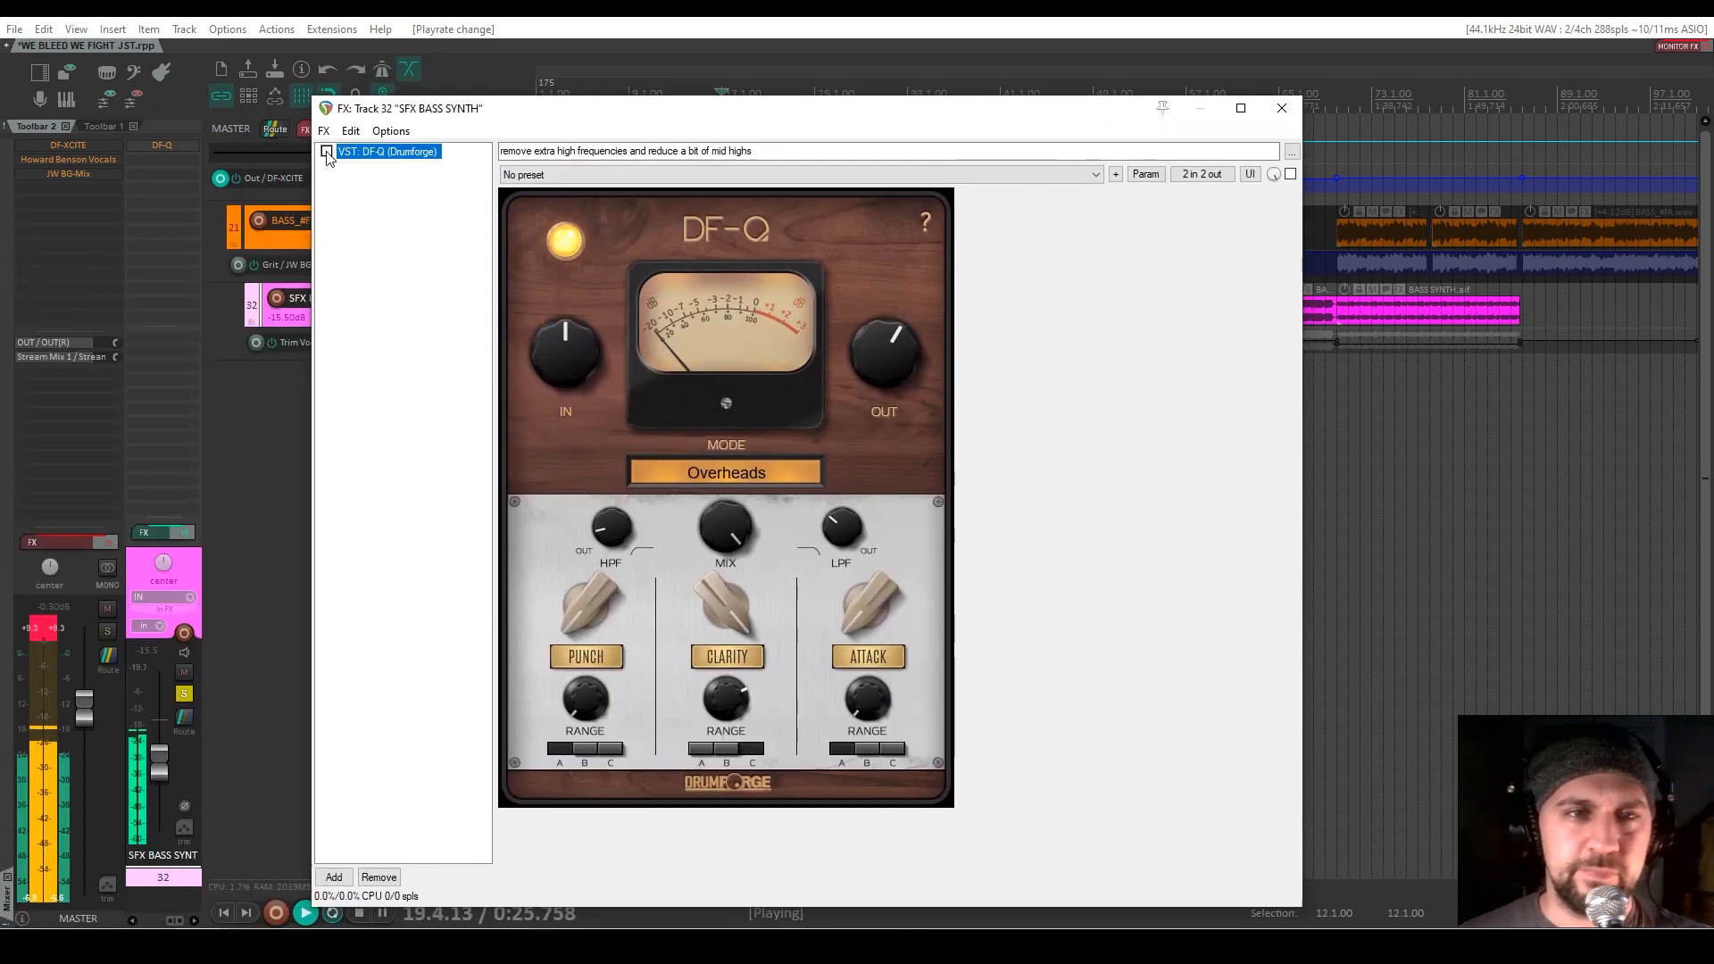
click(327, 152)
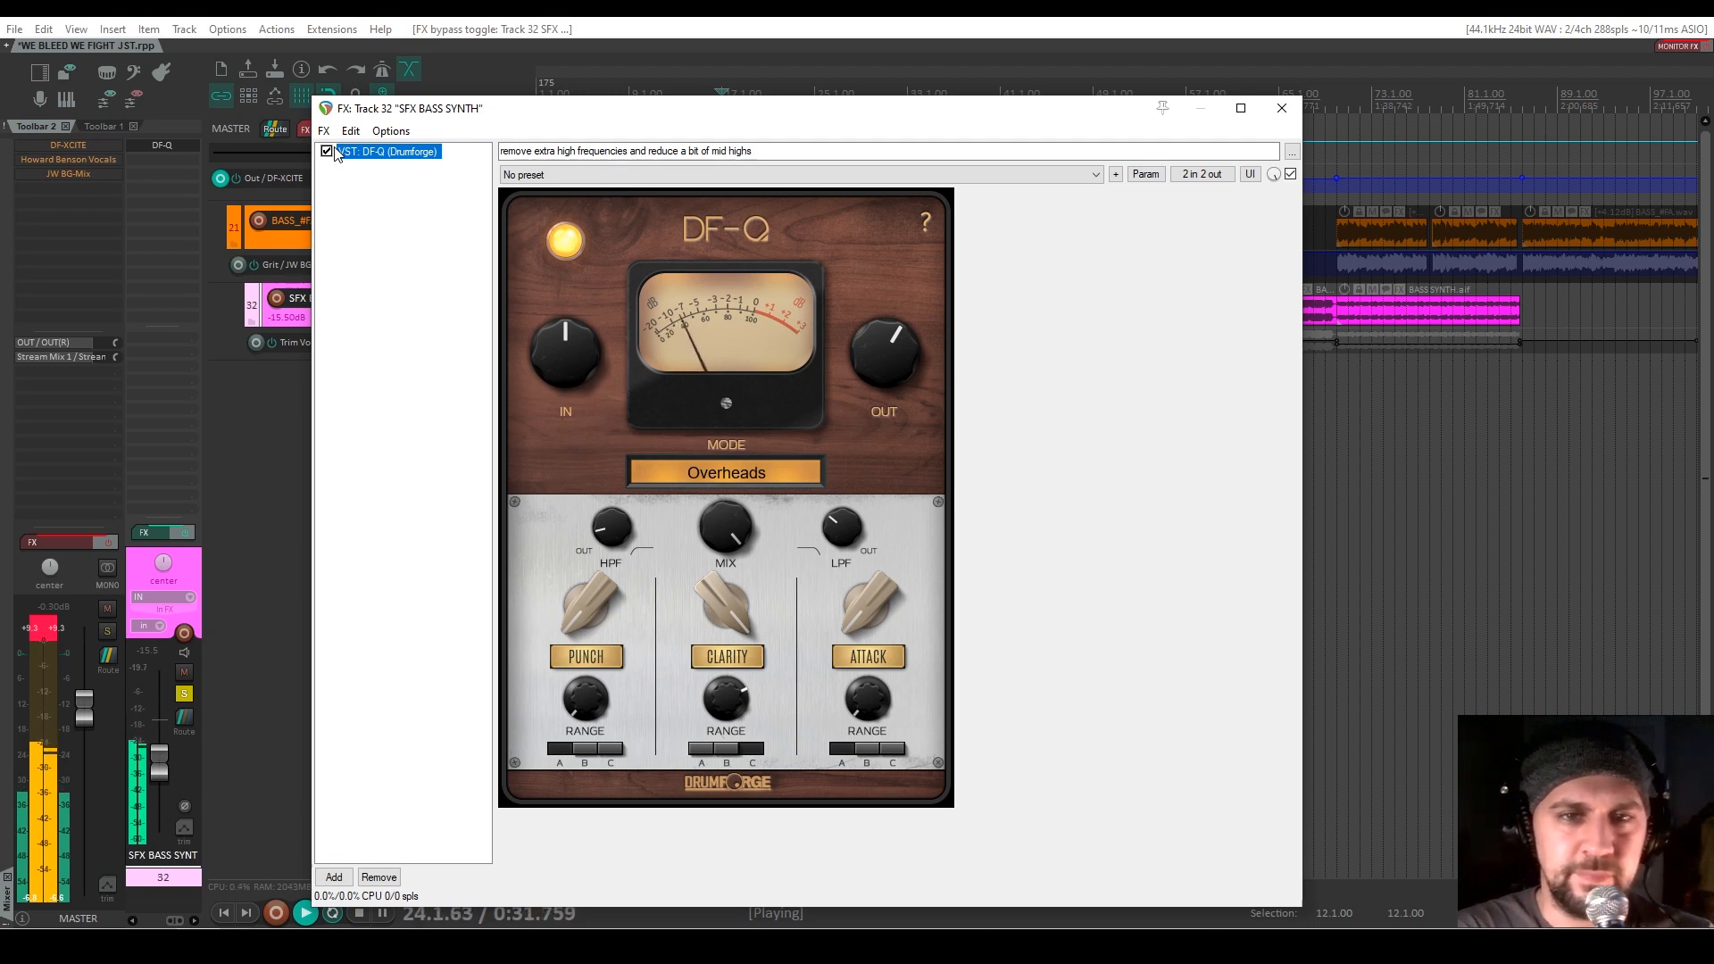
key(space)
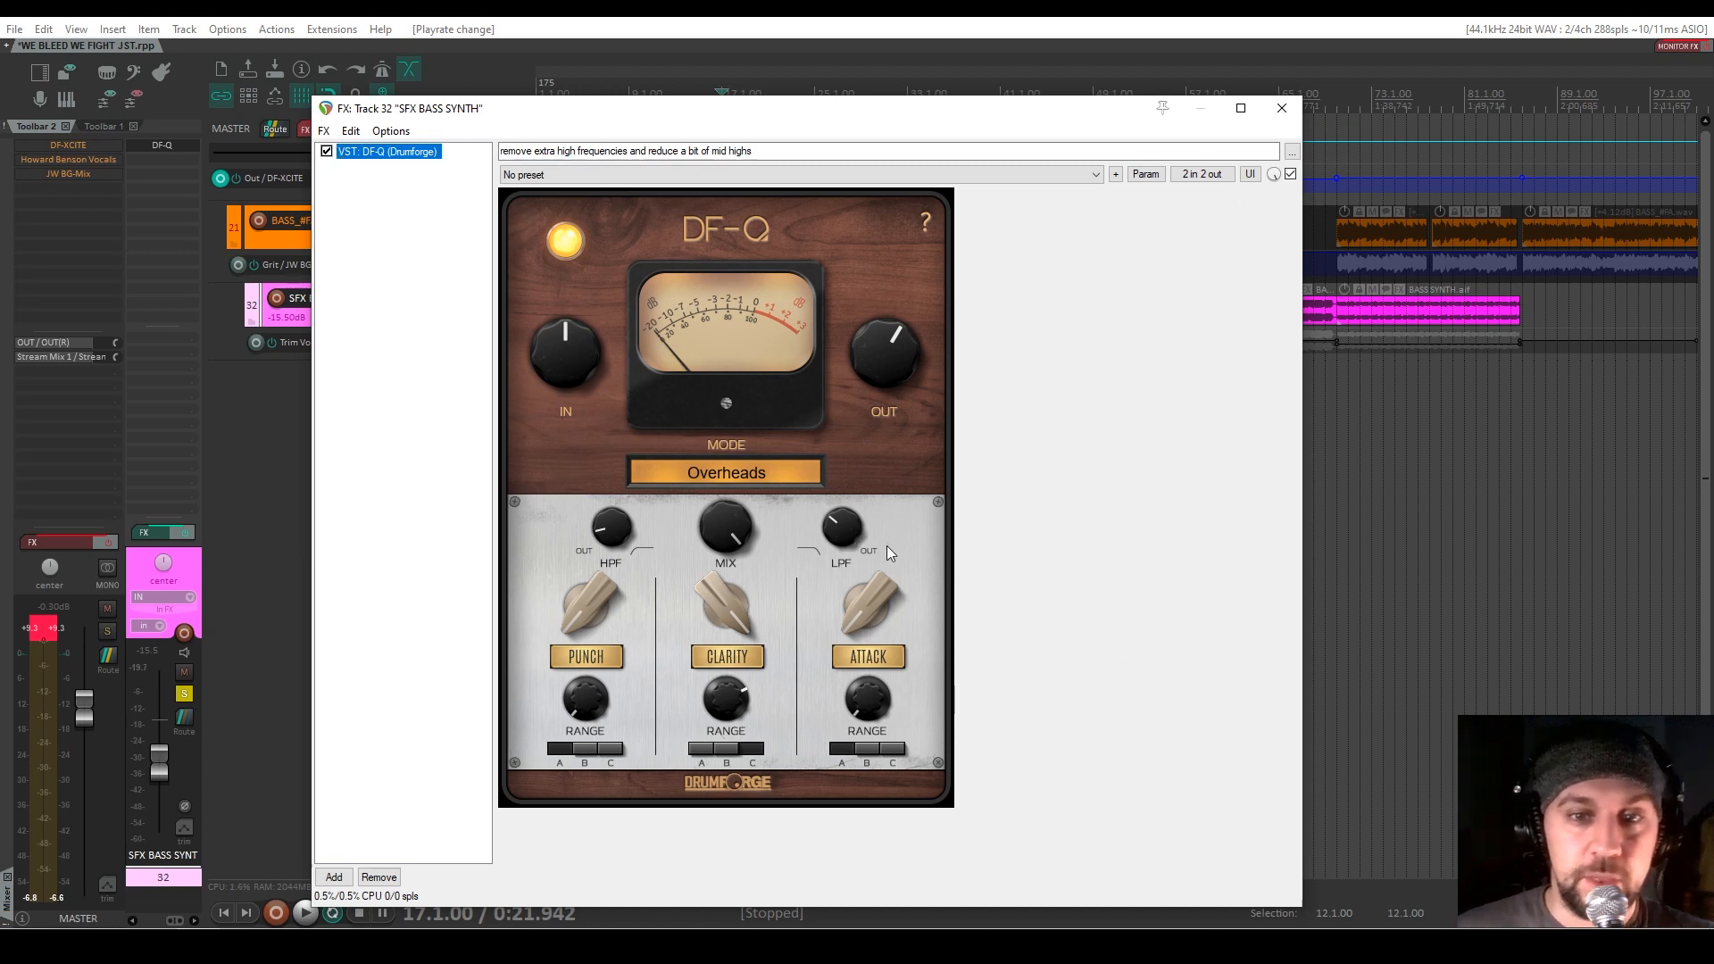
click(1281, 108)
click(517, 299)
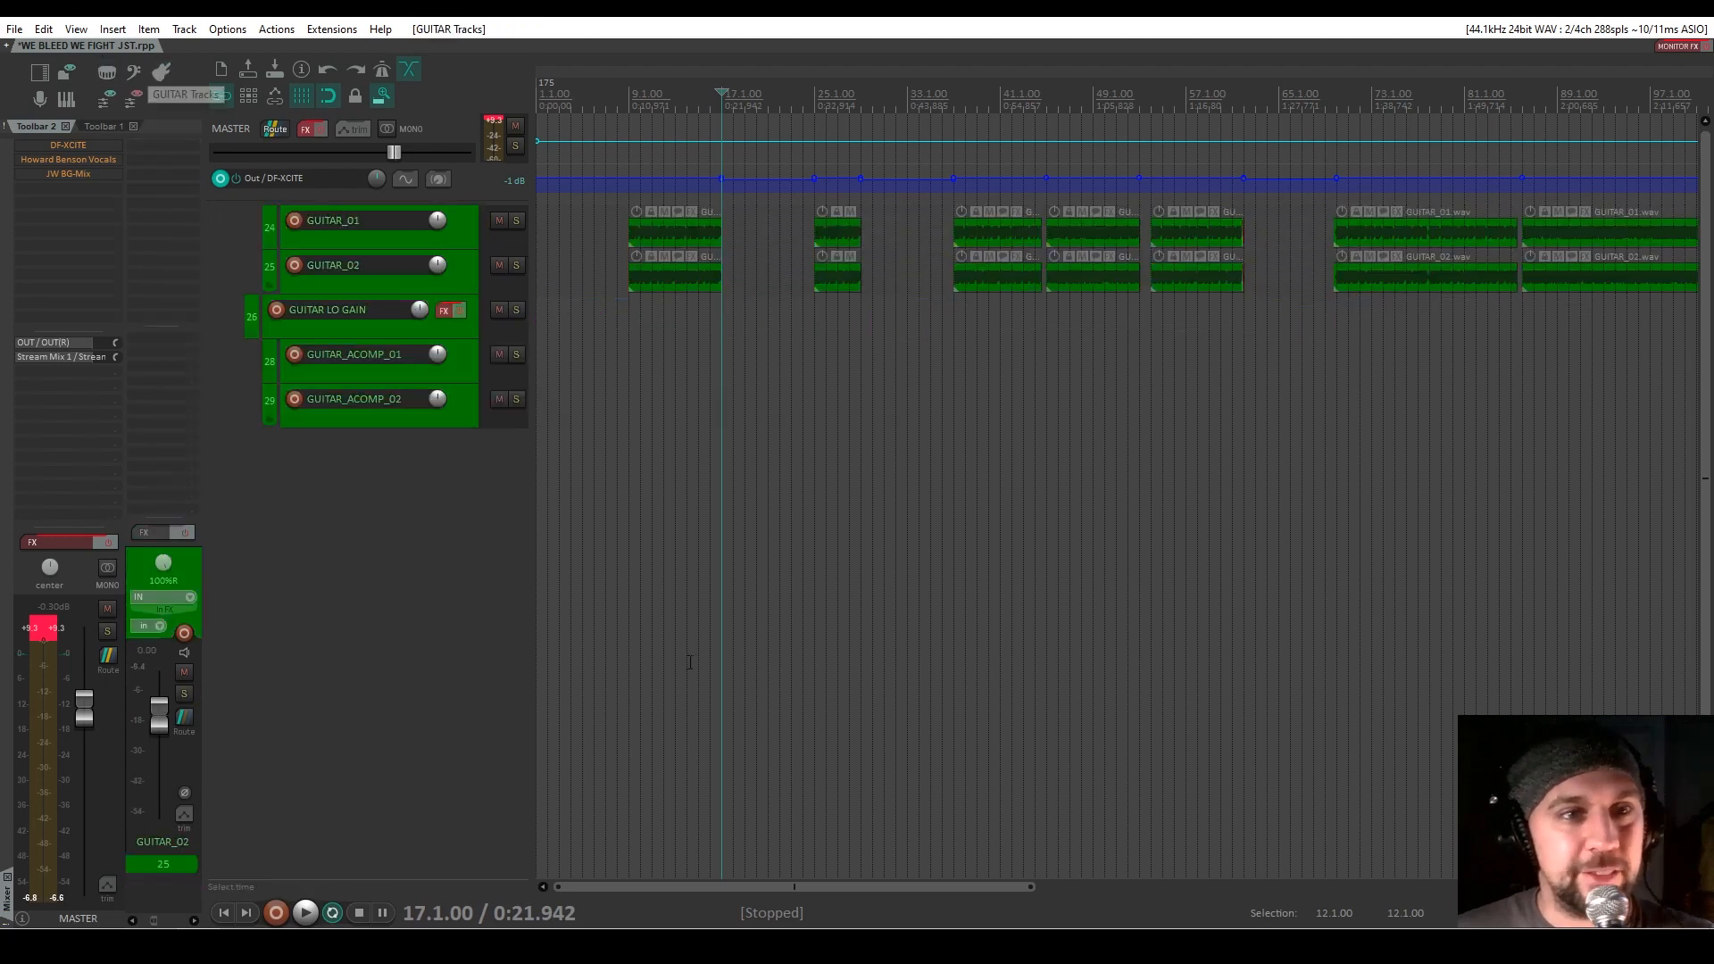
Show all tracks, place the edit cursor at bar 70, and select the GTR RHY folder track
click(116, 70)
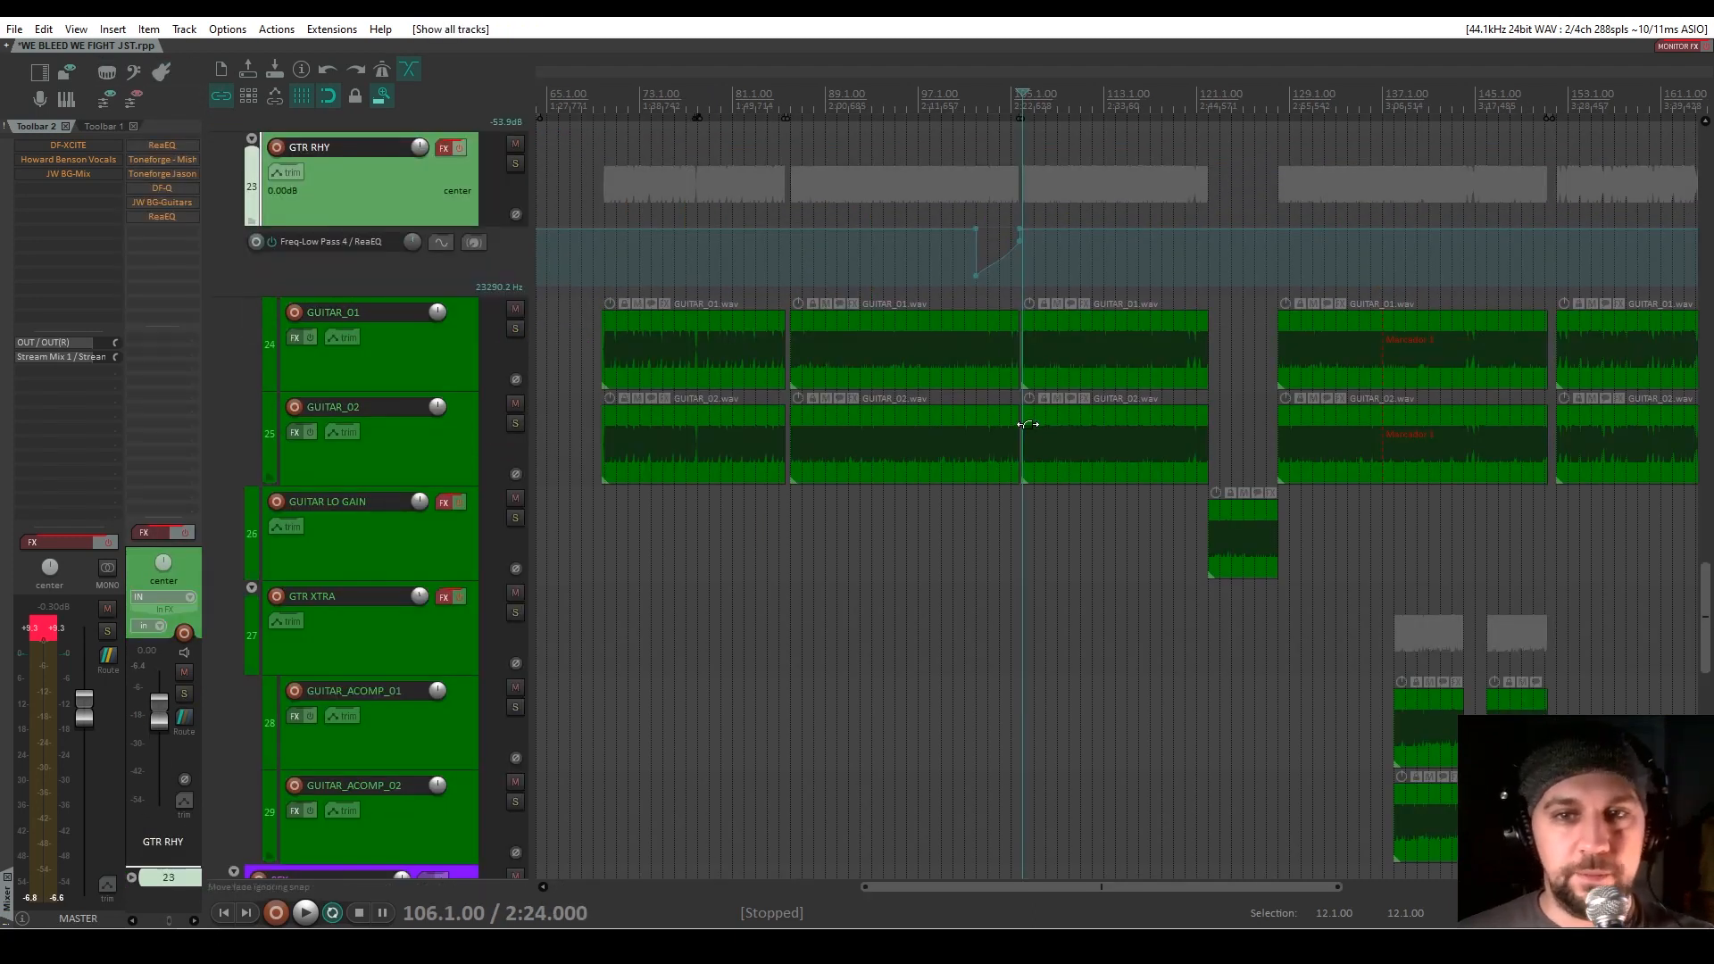
click(605, 107)
click(468, 384)
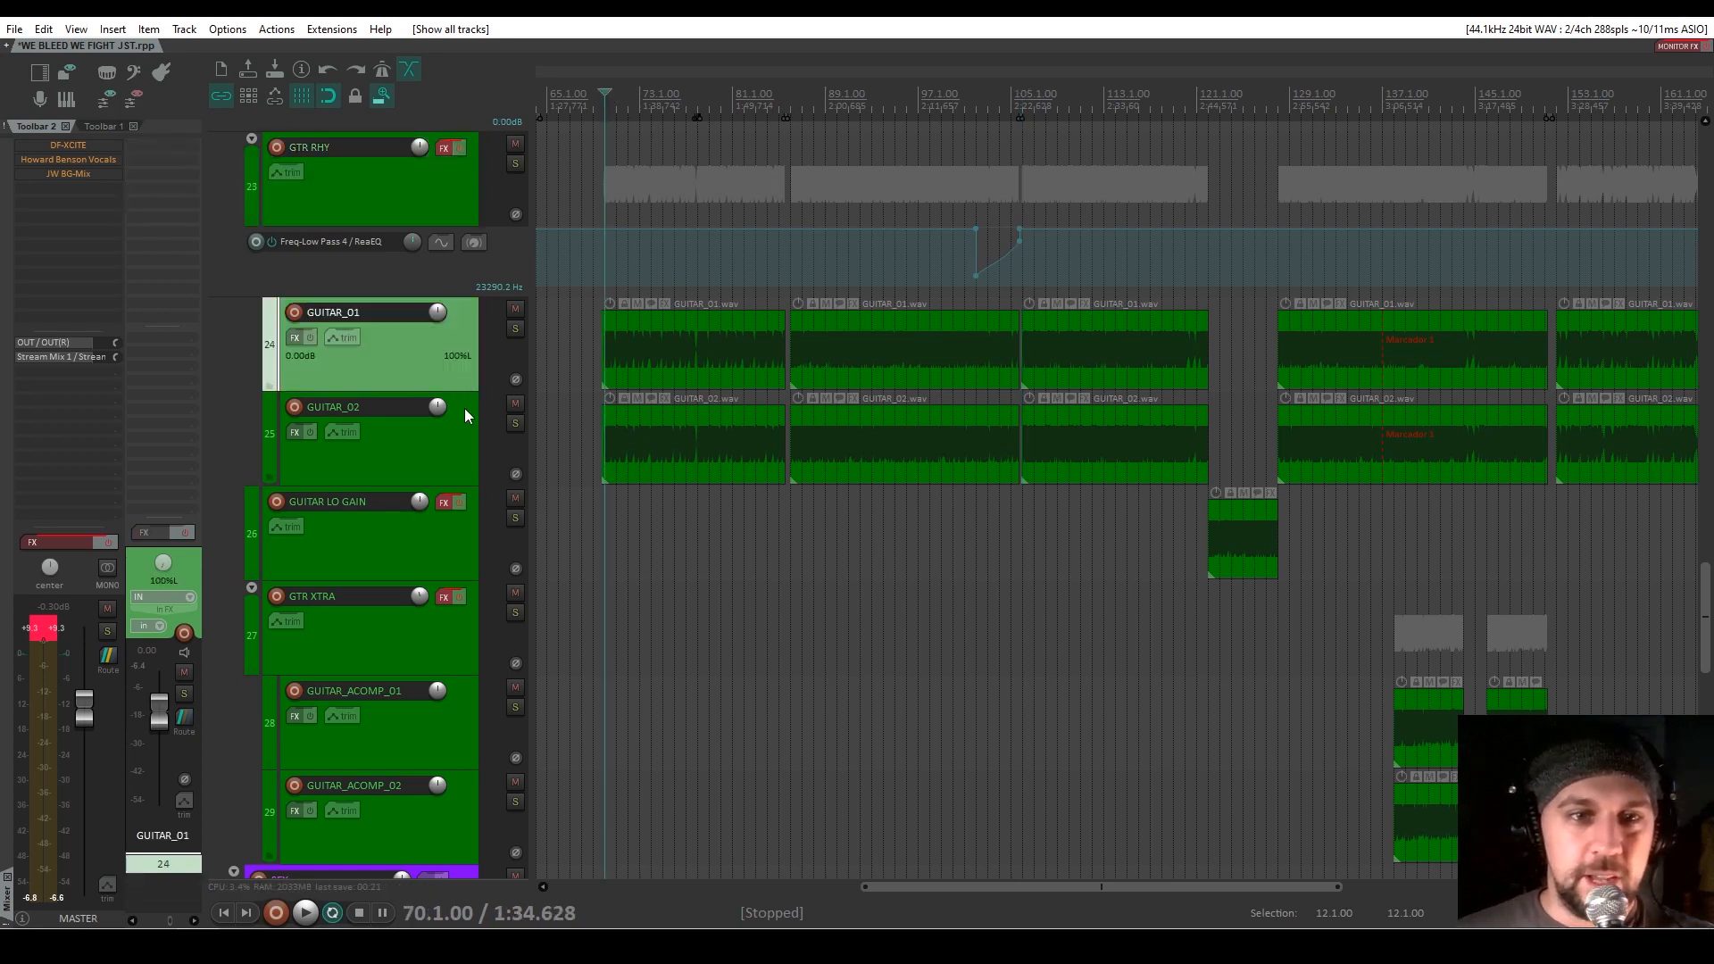
click(453, 454)
click(437, 378)
click(404, 214)
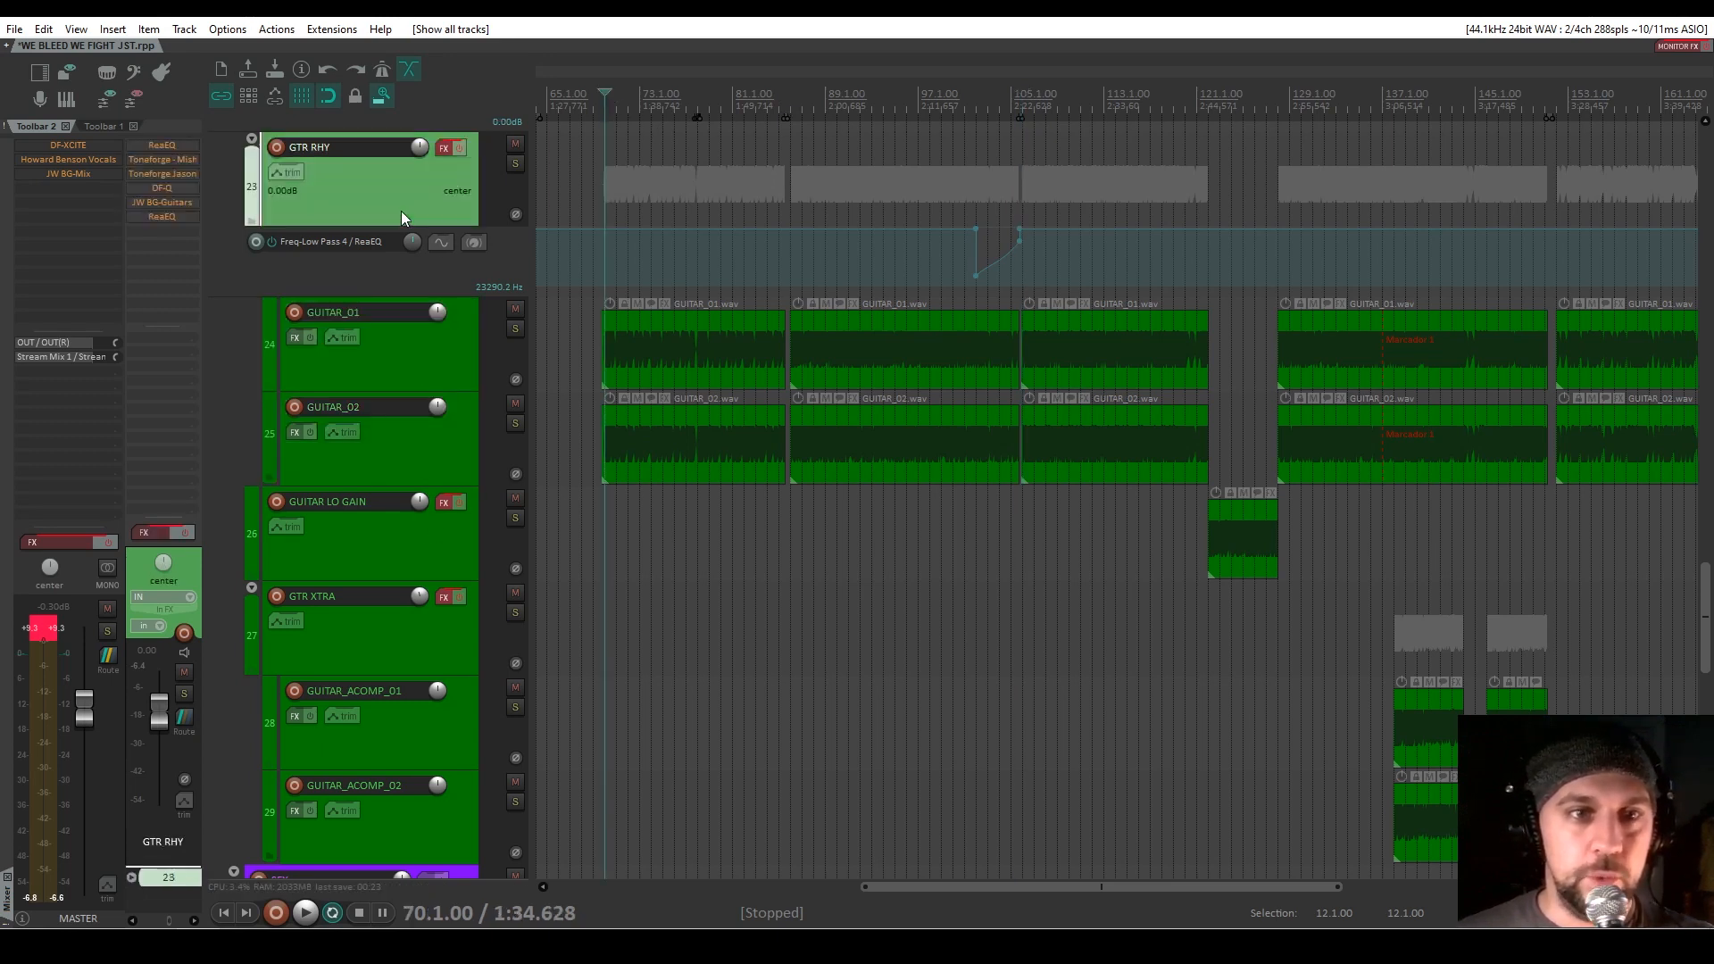
Enable the GTR RHY FX chain with all six plugins individually bypassed, show its plugin list, and play the soloed raw rhythm guitars
click(180, 533)
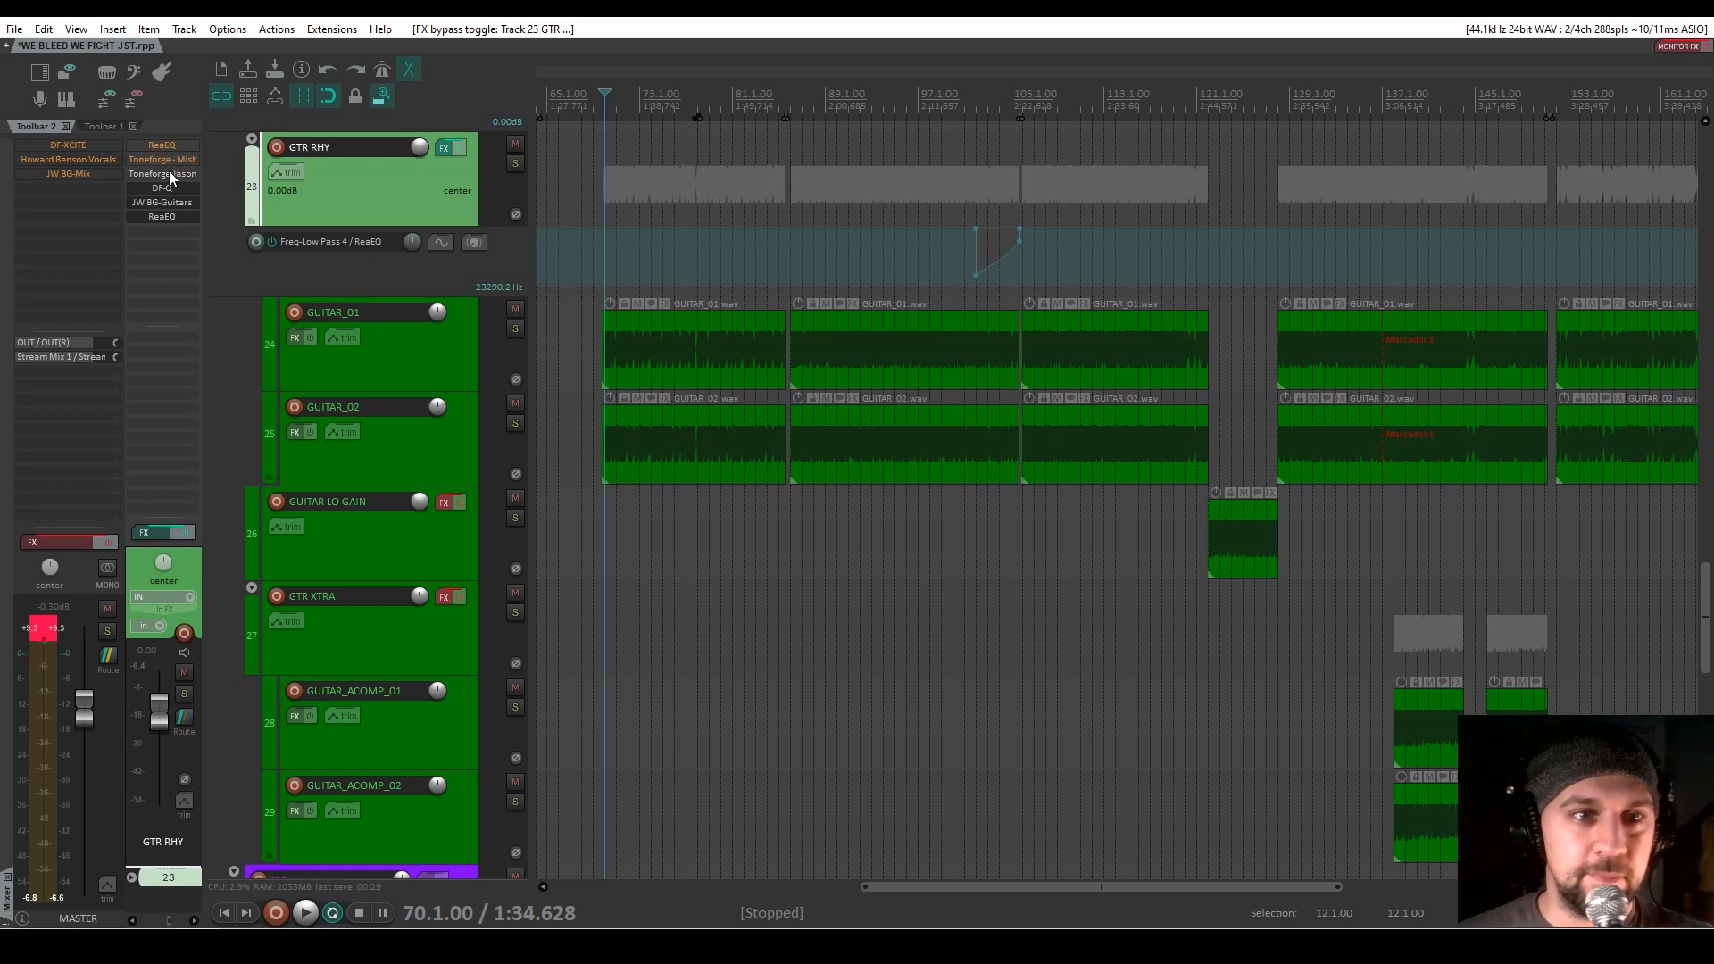
click(153, 533)
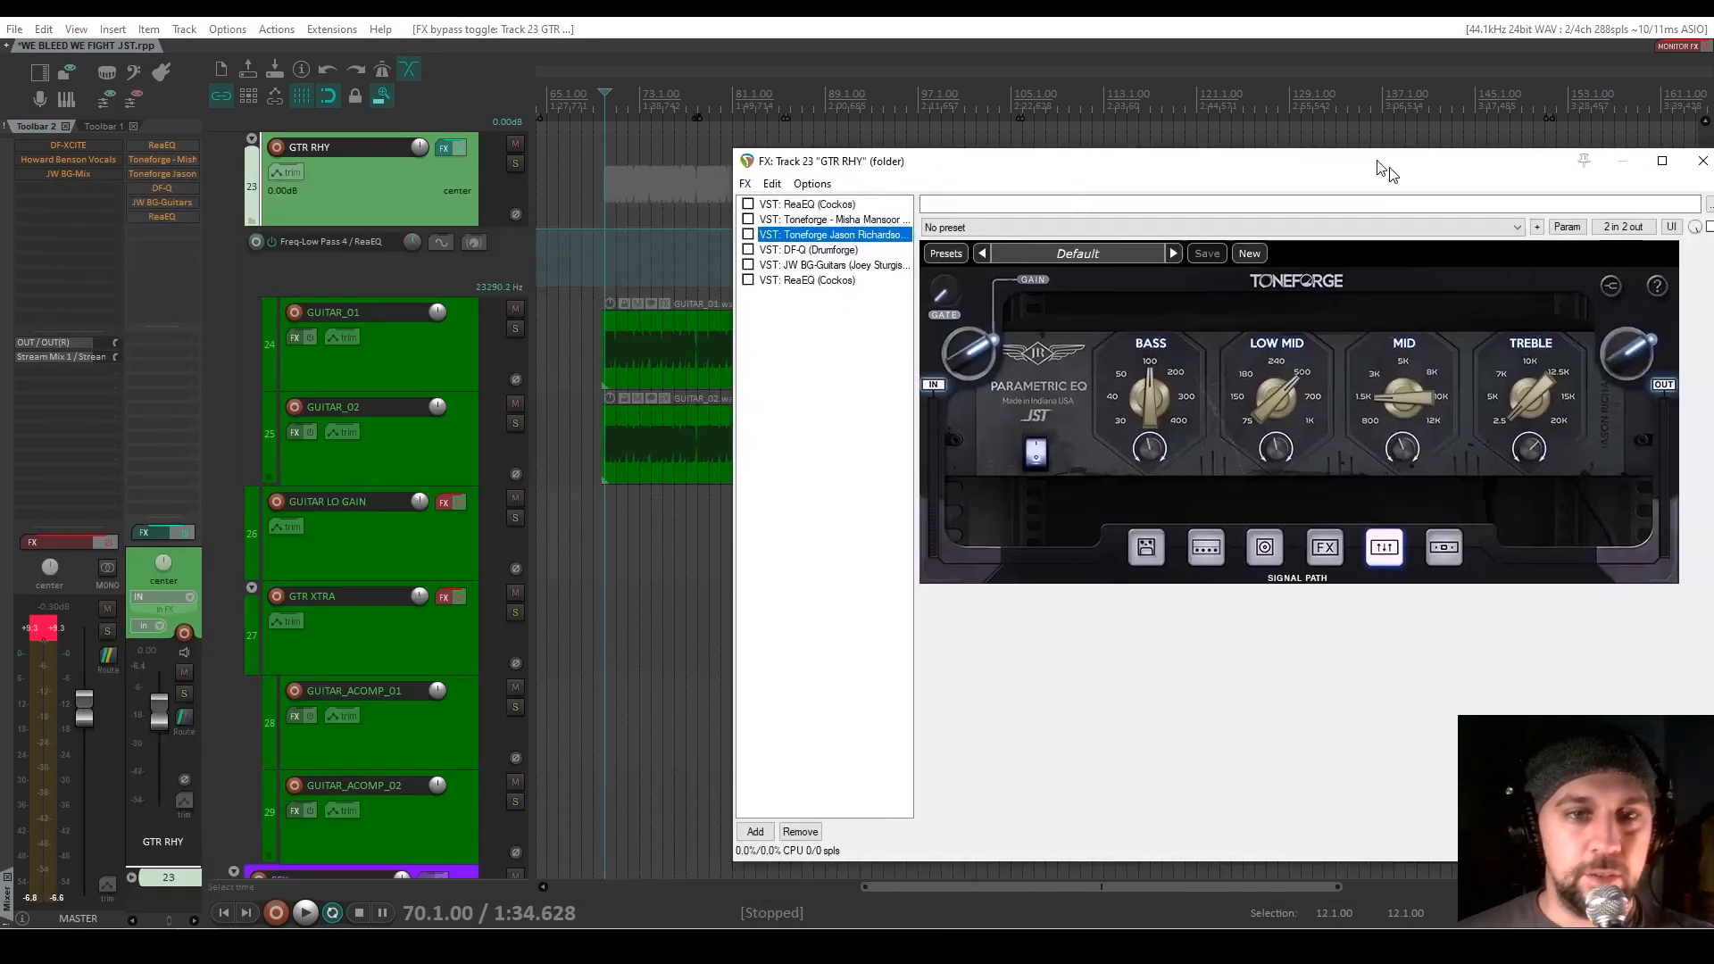
drag(1382, 168, 1405, 118)
click(827, 34)
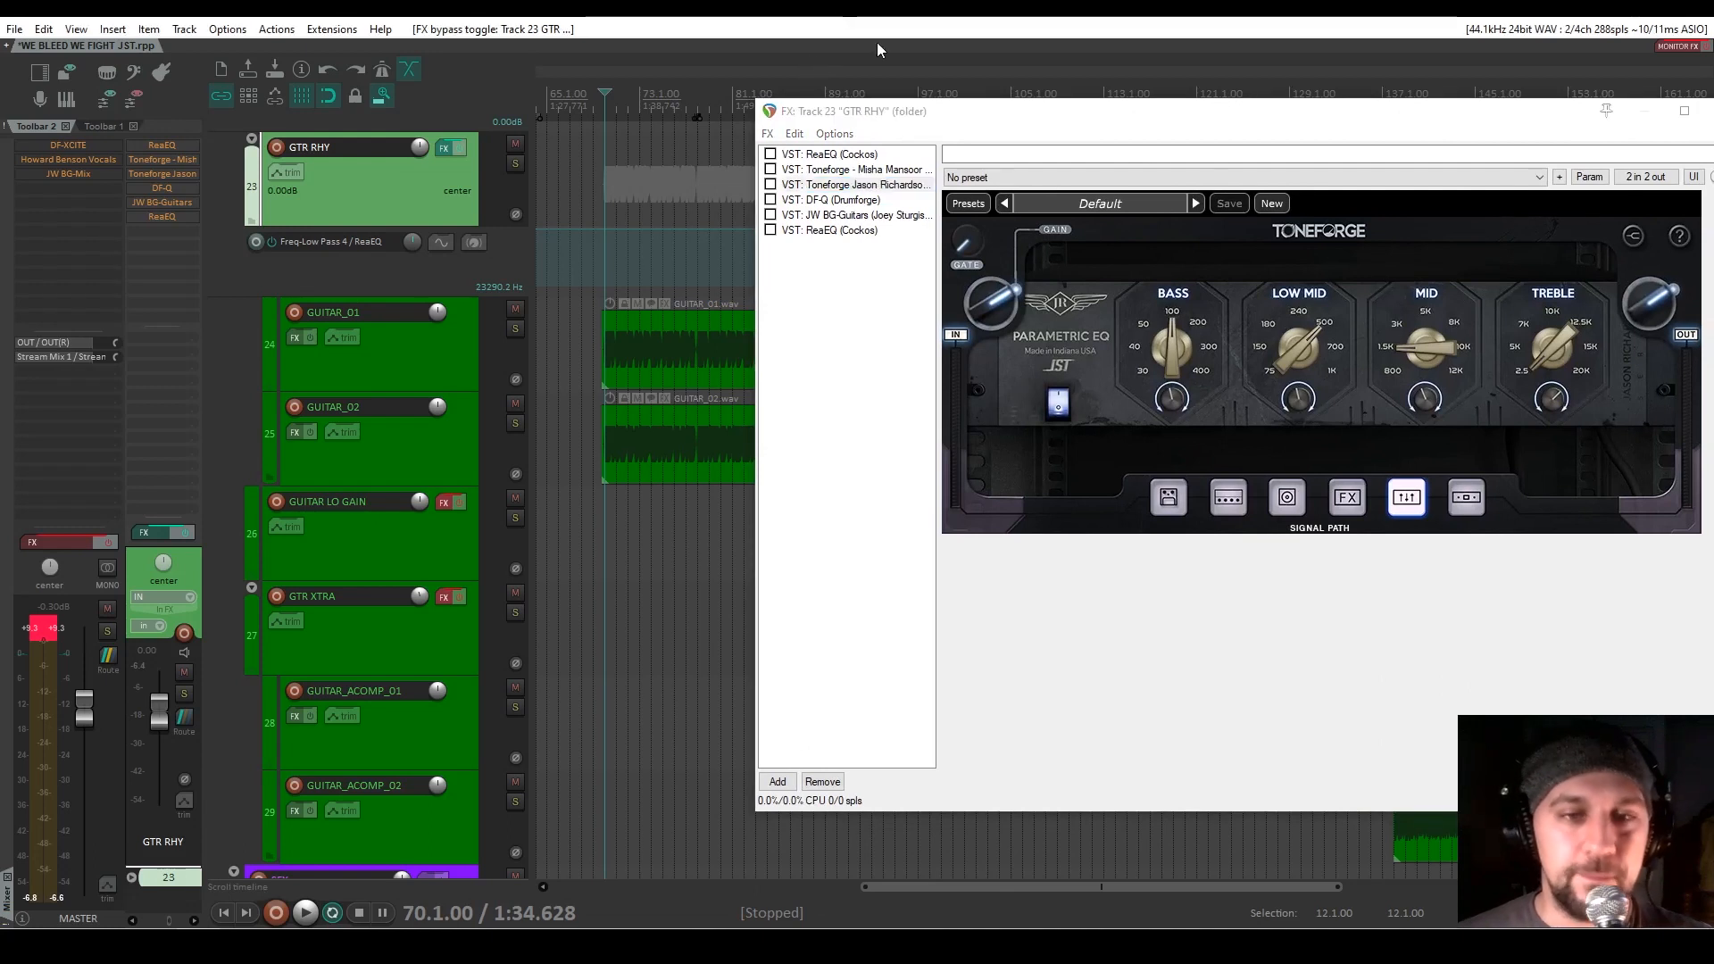
key(space)
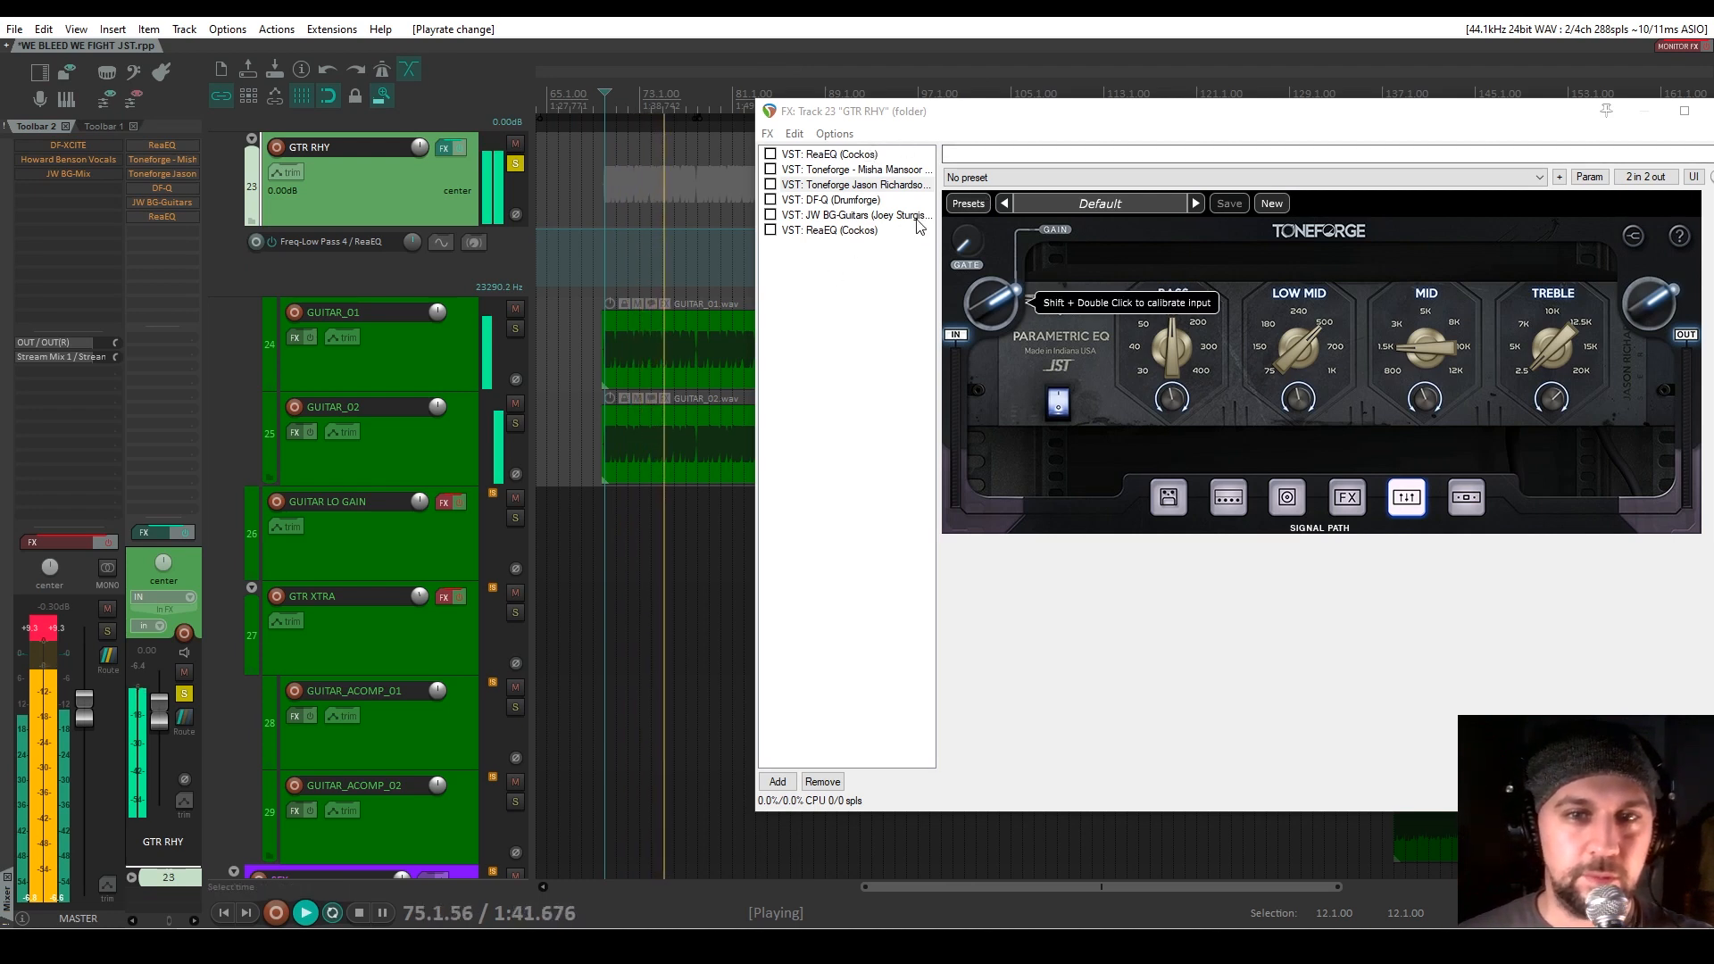
Enable the first ReaEQ, labelled "shape guitar DI", on GTR RHY while playing the soloed guitars from bar 70, and stop playback
key(space)
click(853, 155)
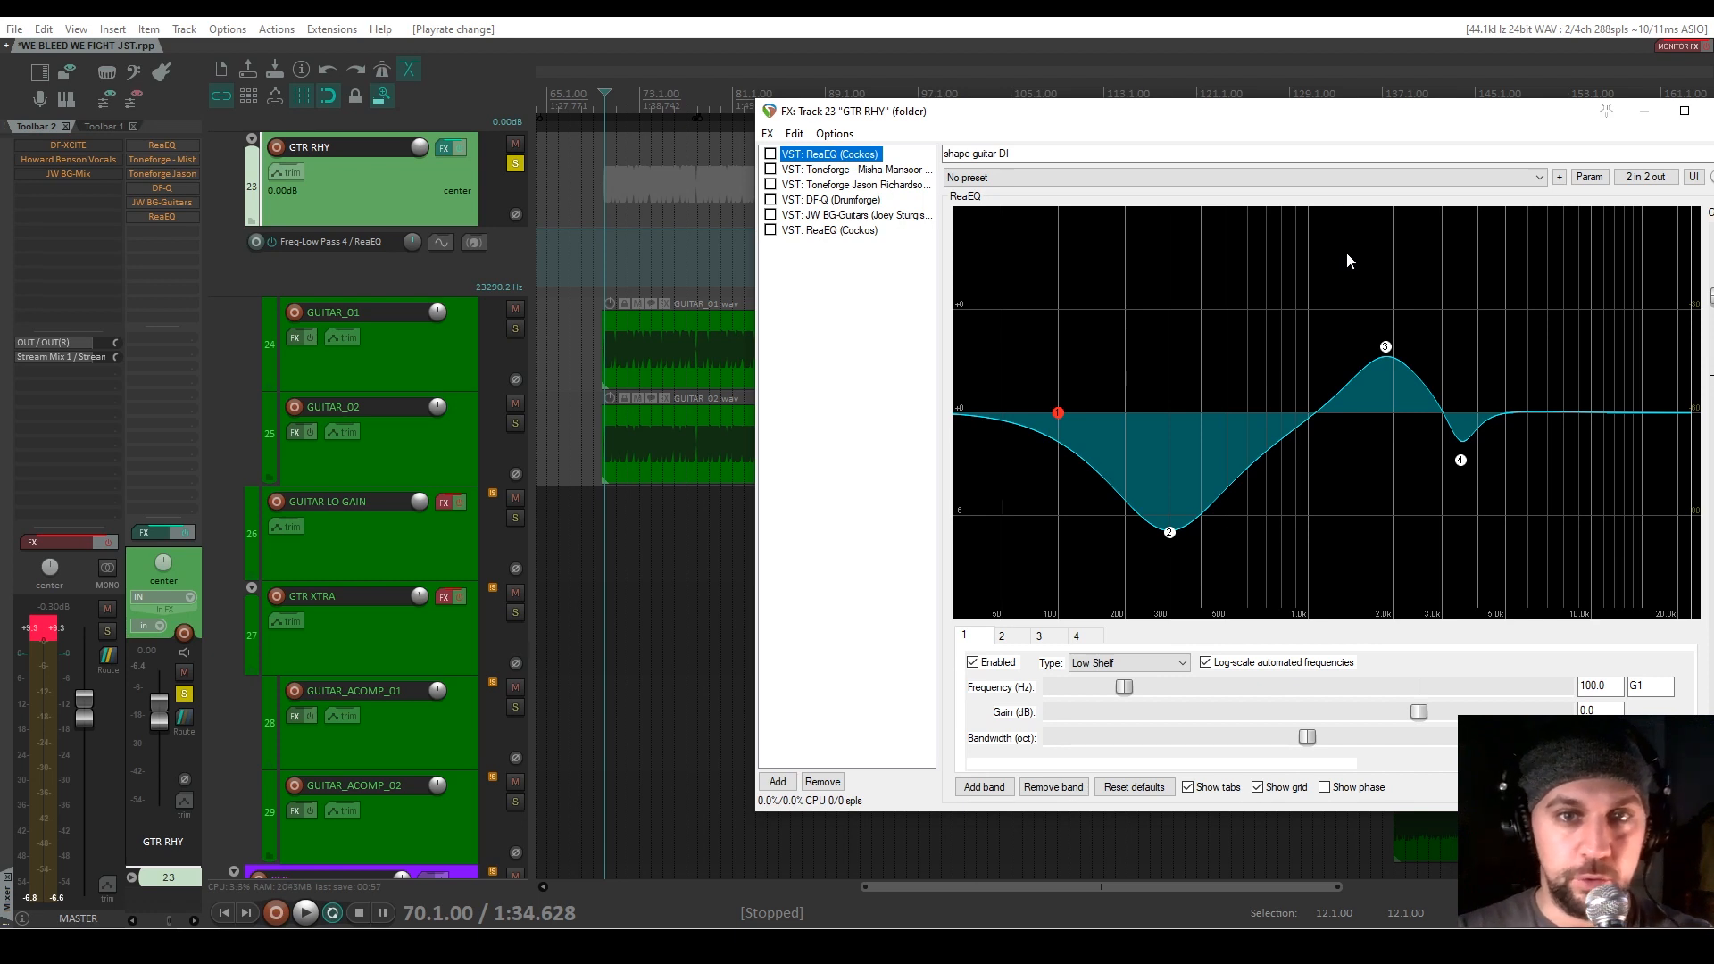
key(space)
click(770, 154)
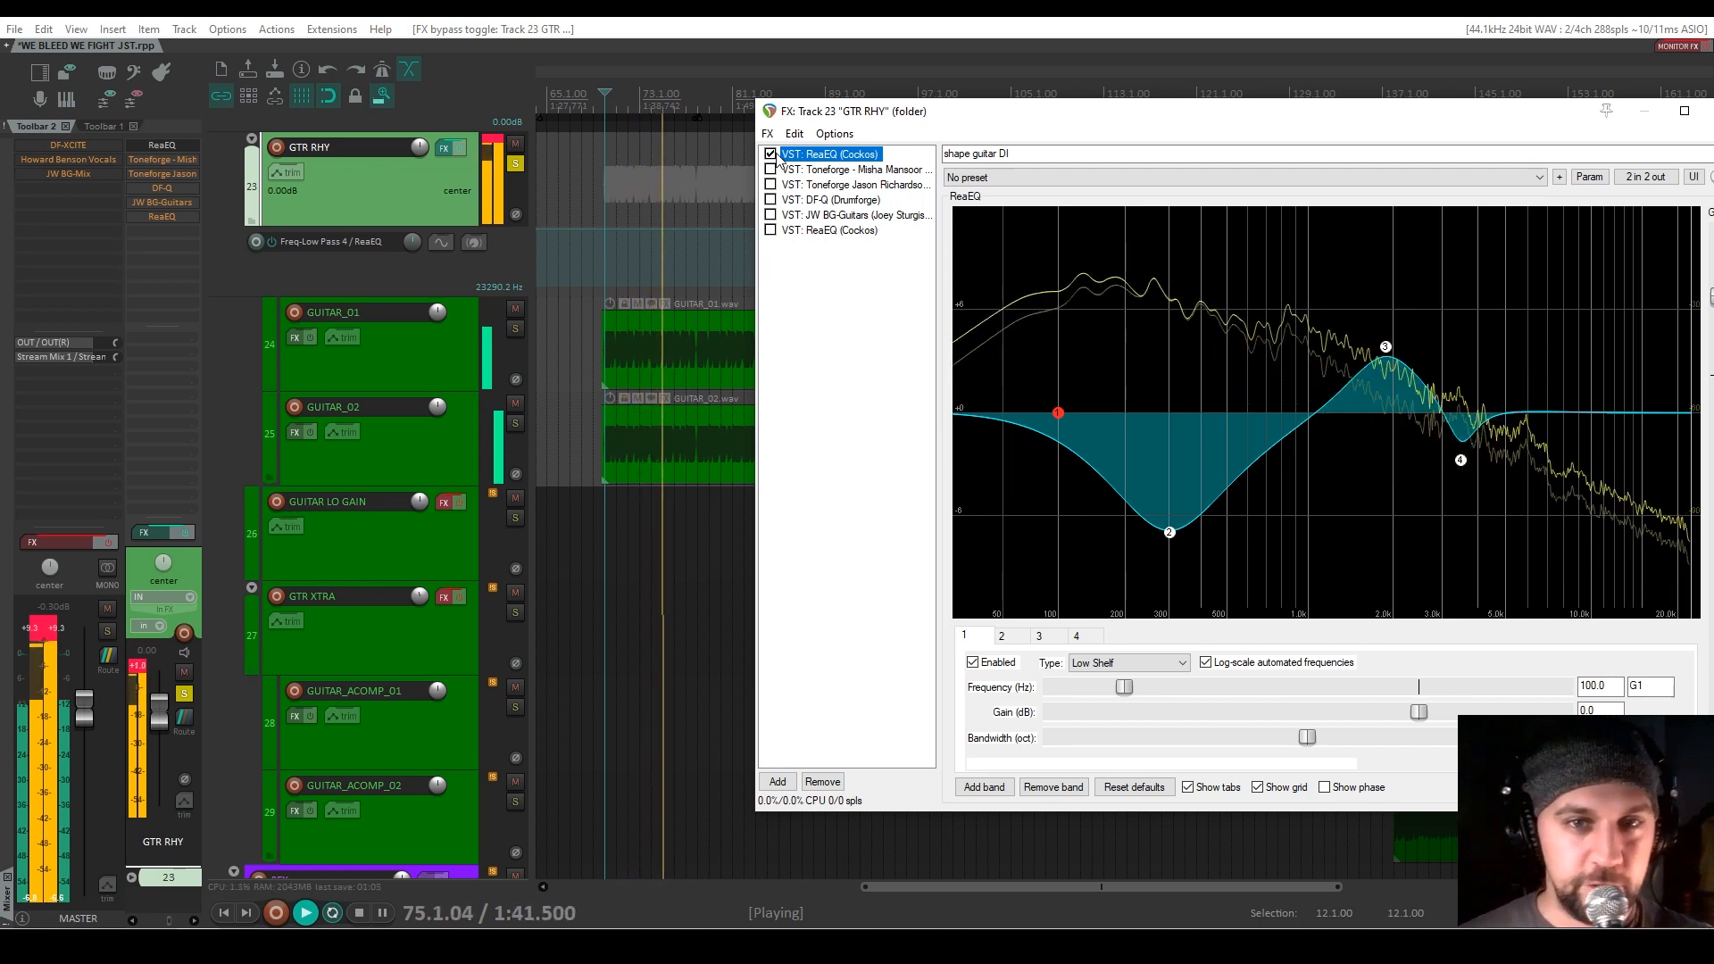
key(space)
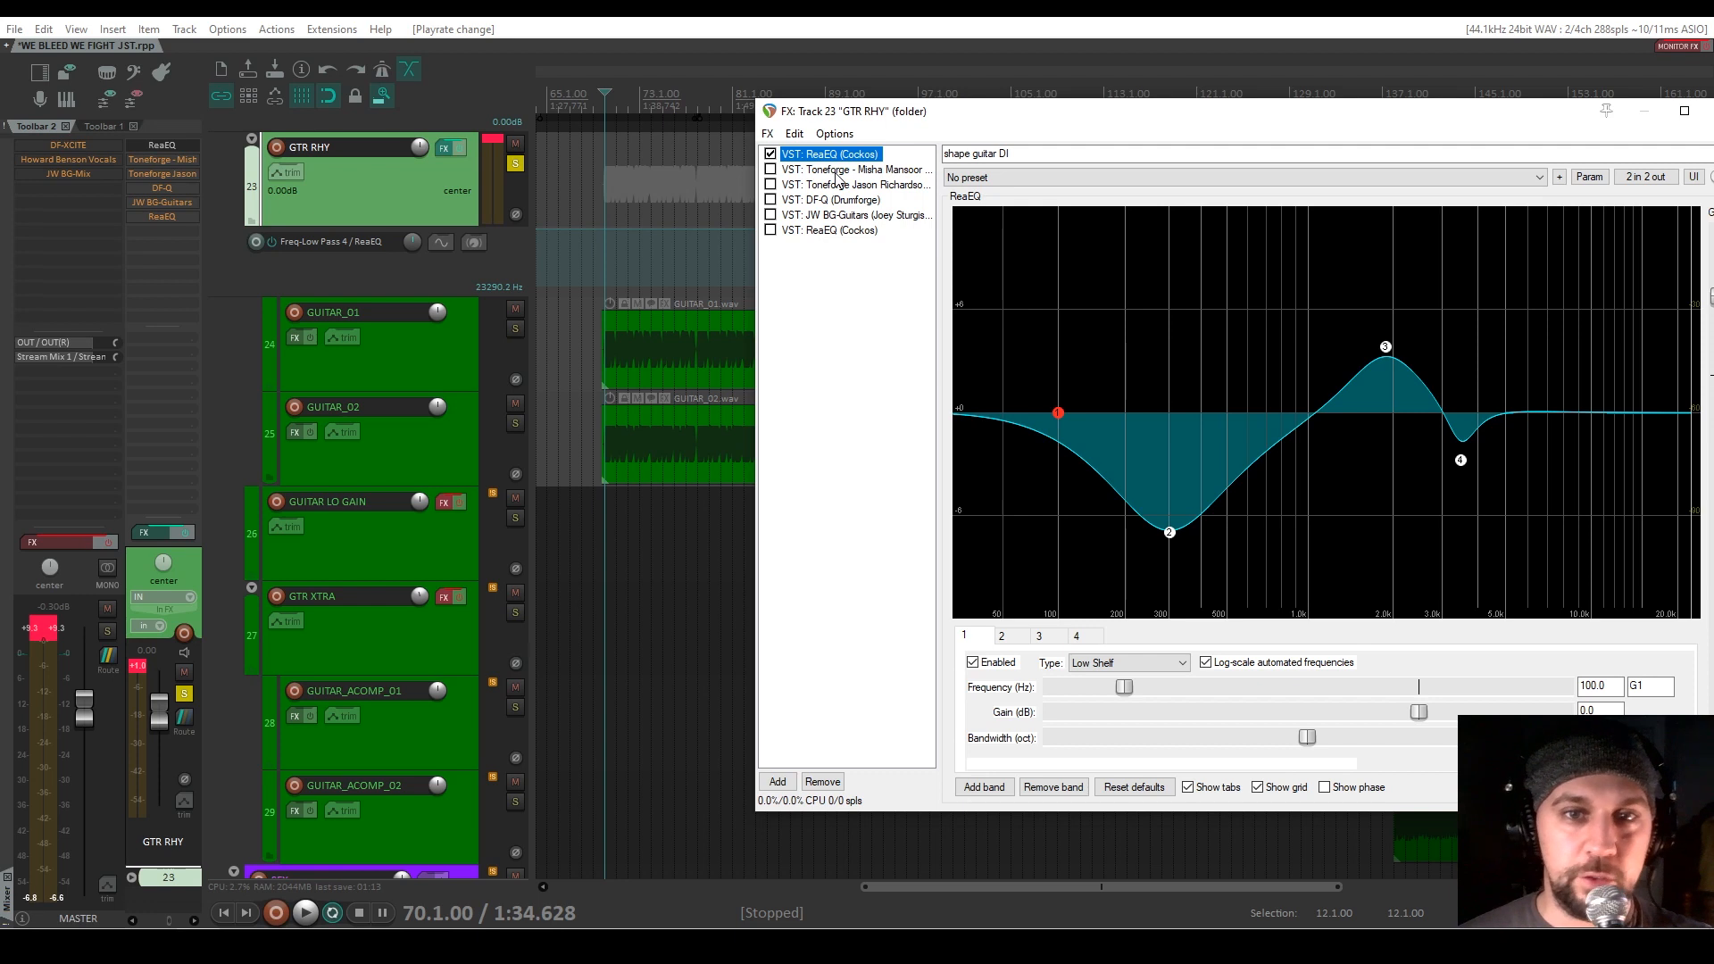
Enable the Toneforge Misha Mansoor distortion pedal on GTR RHY and compare it off and on during playback, leaving it enabled
click(839, 170)
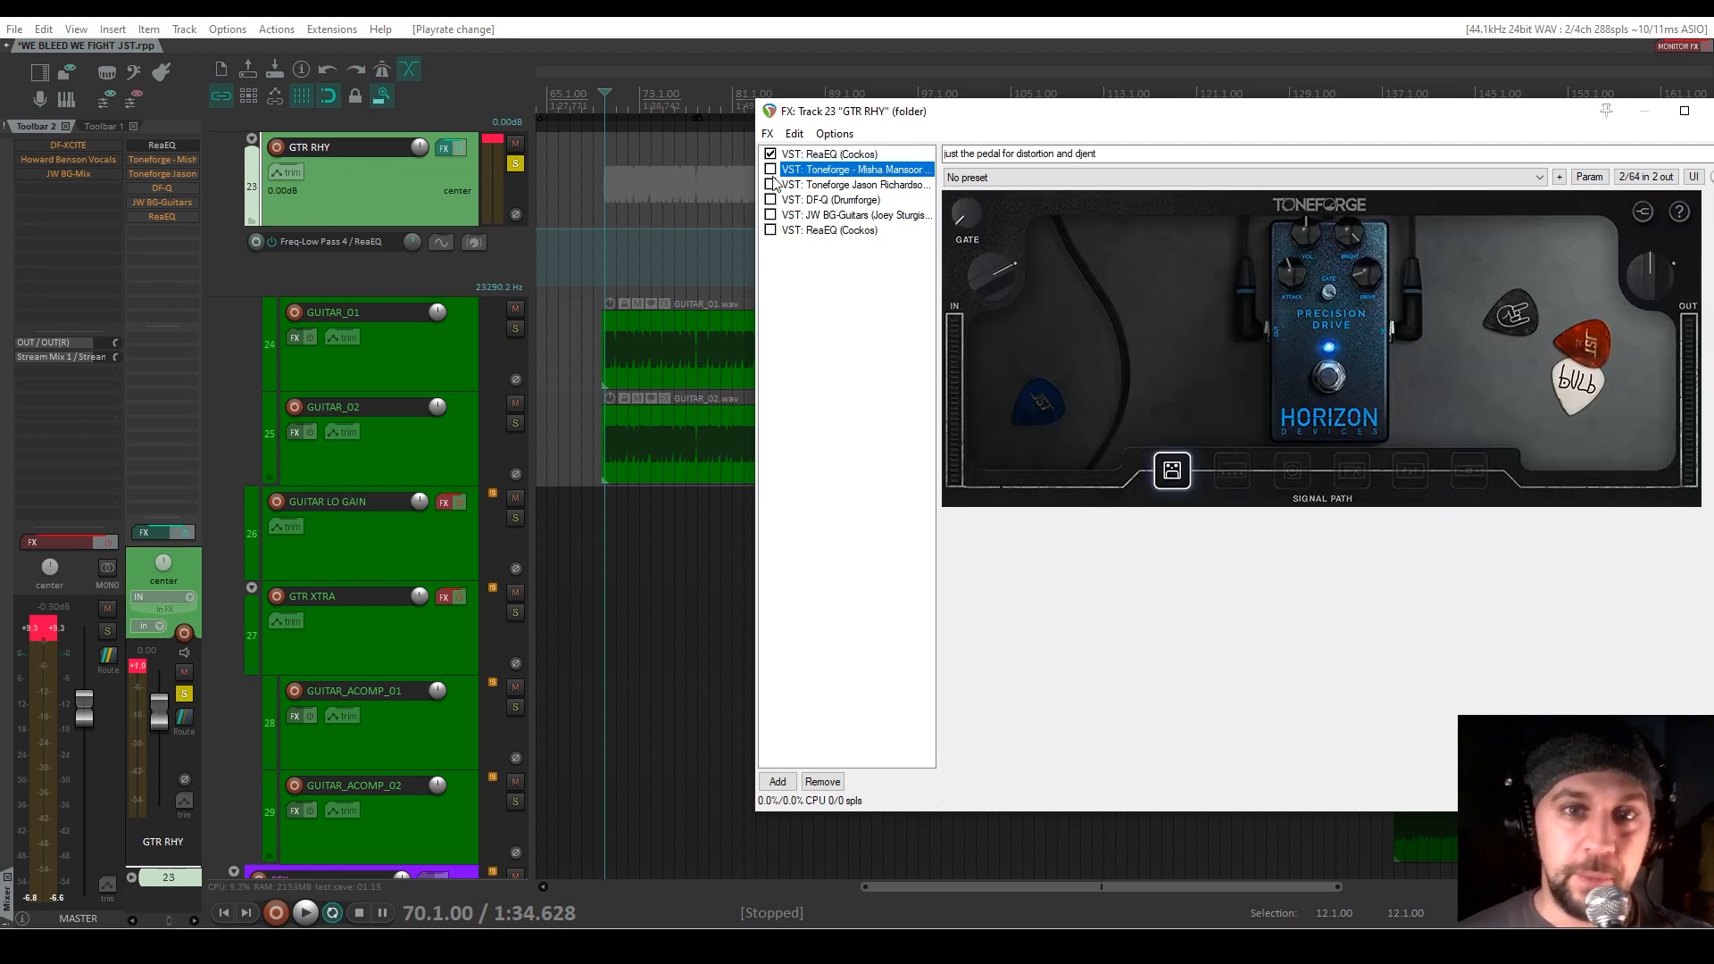
click(770, 170)
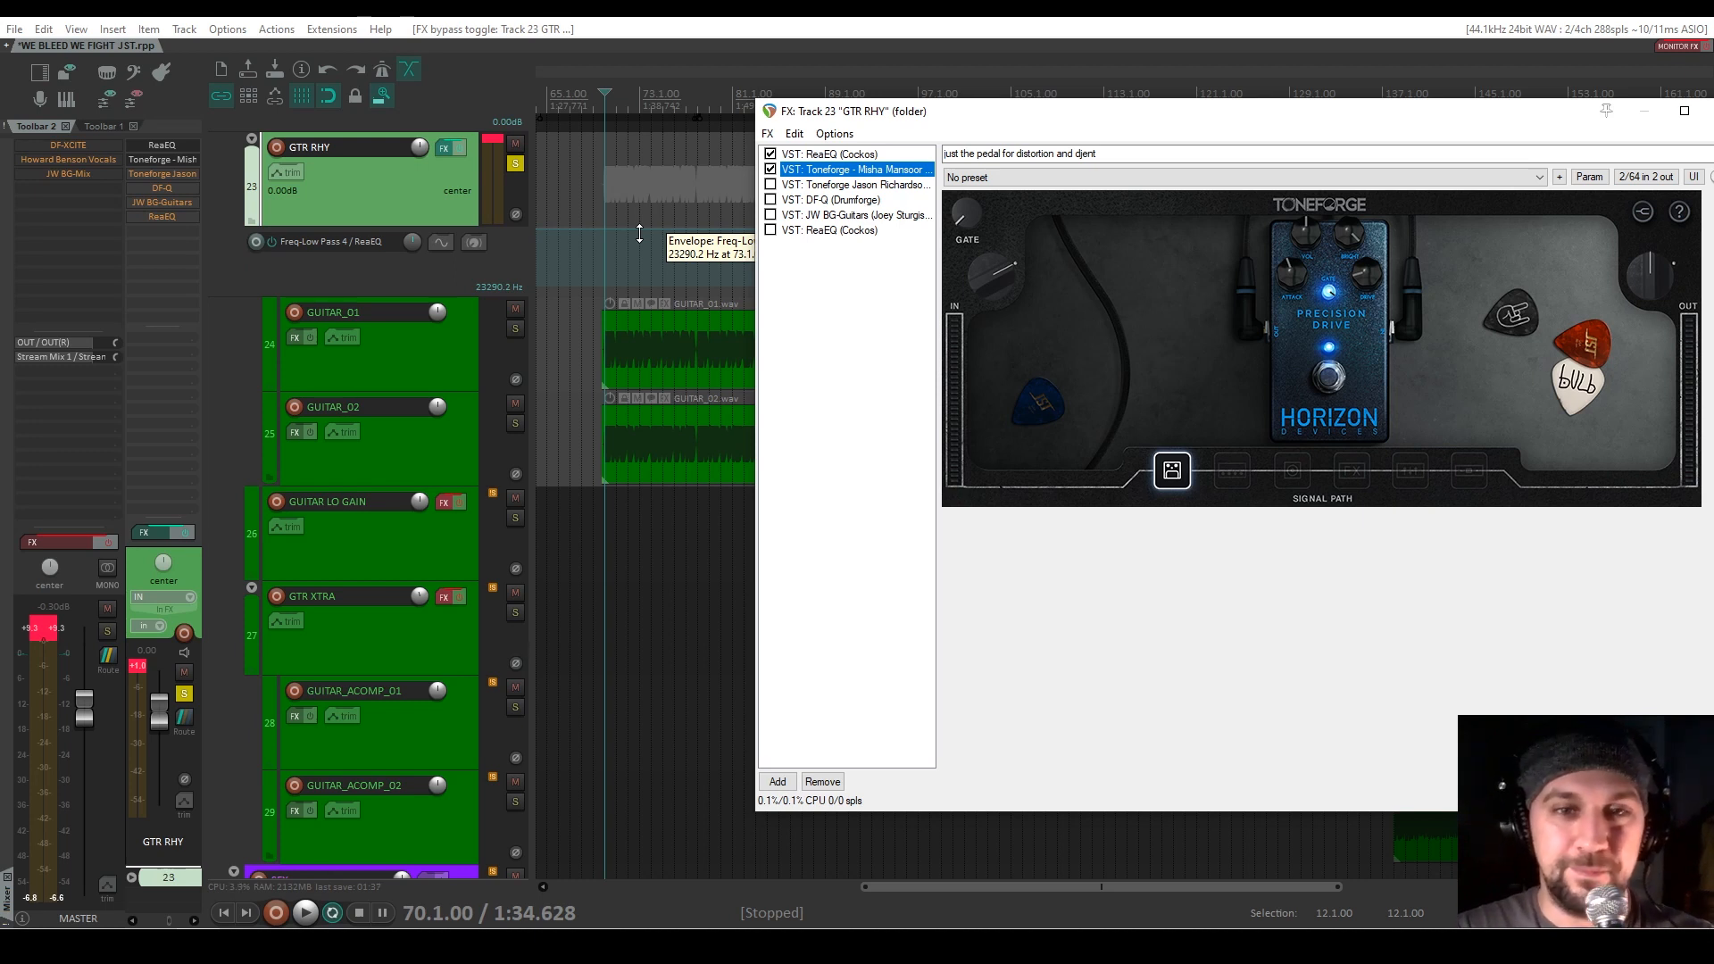
key(space)
click(769, 169)
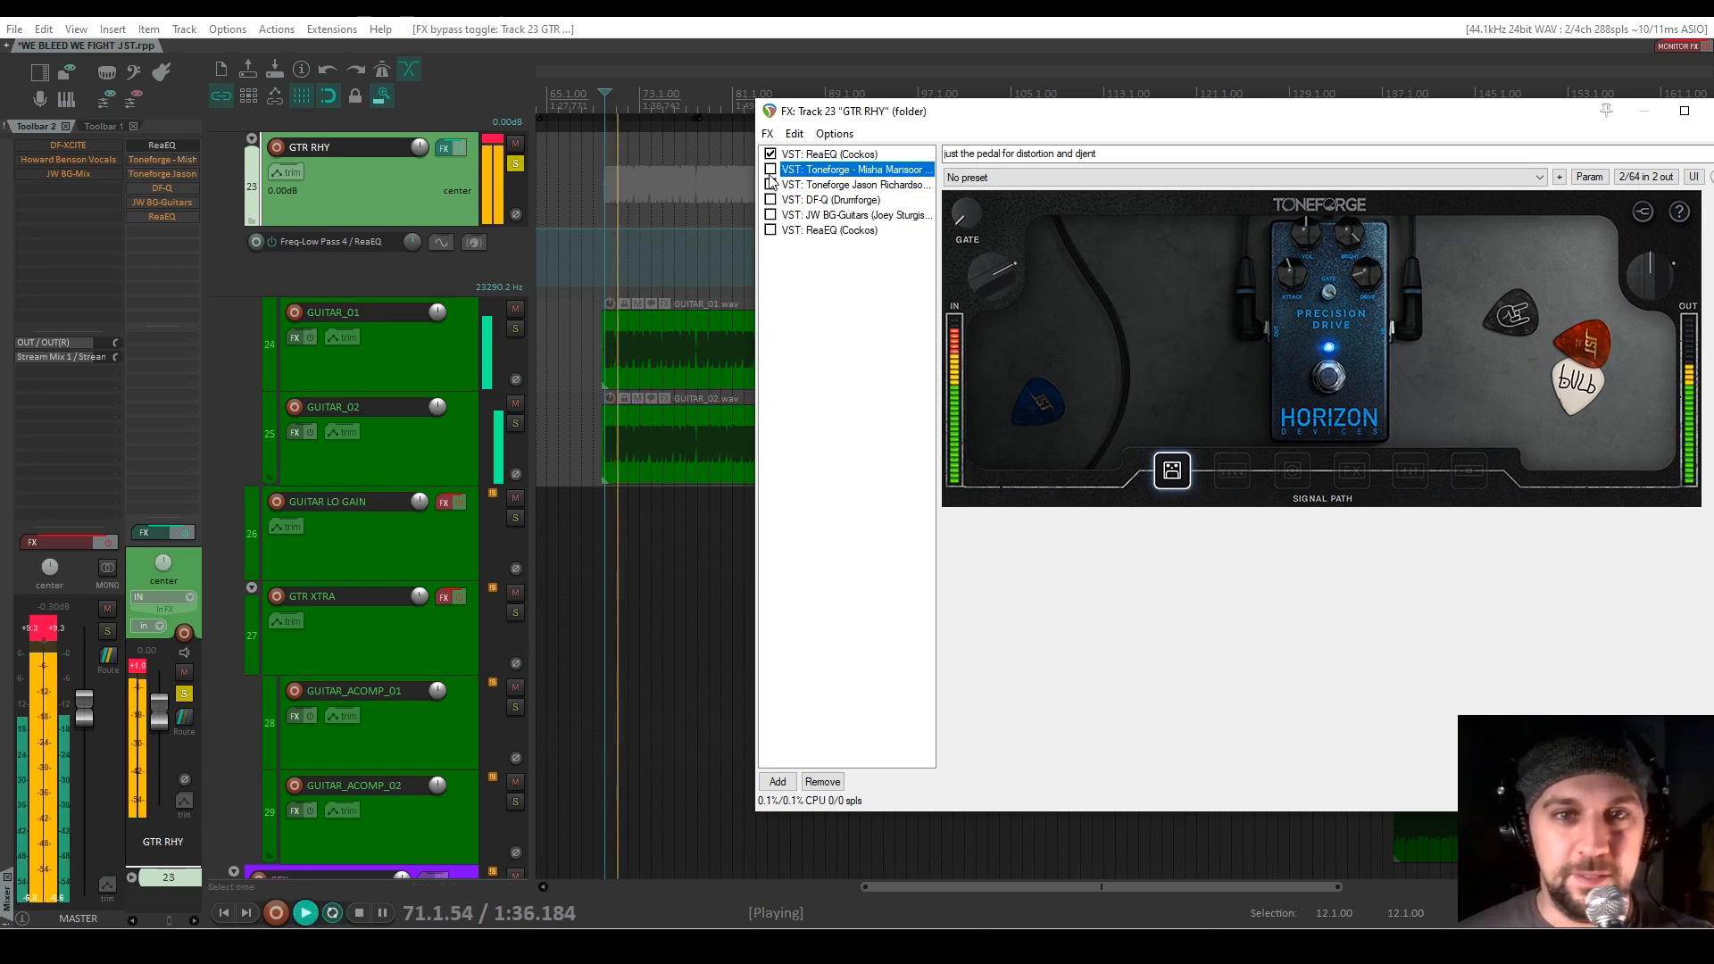
click(769, 169)
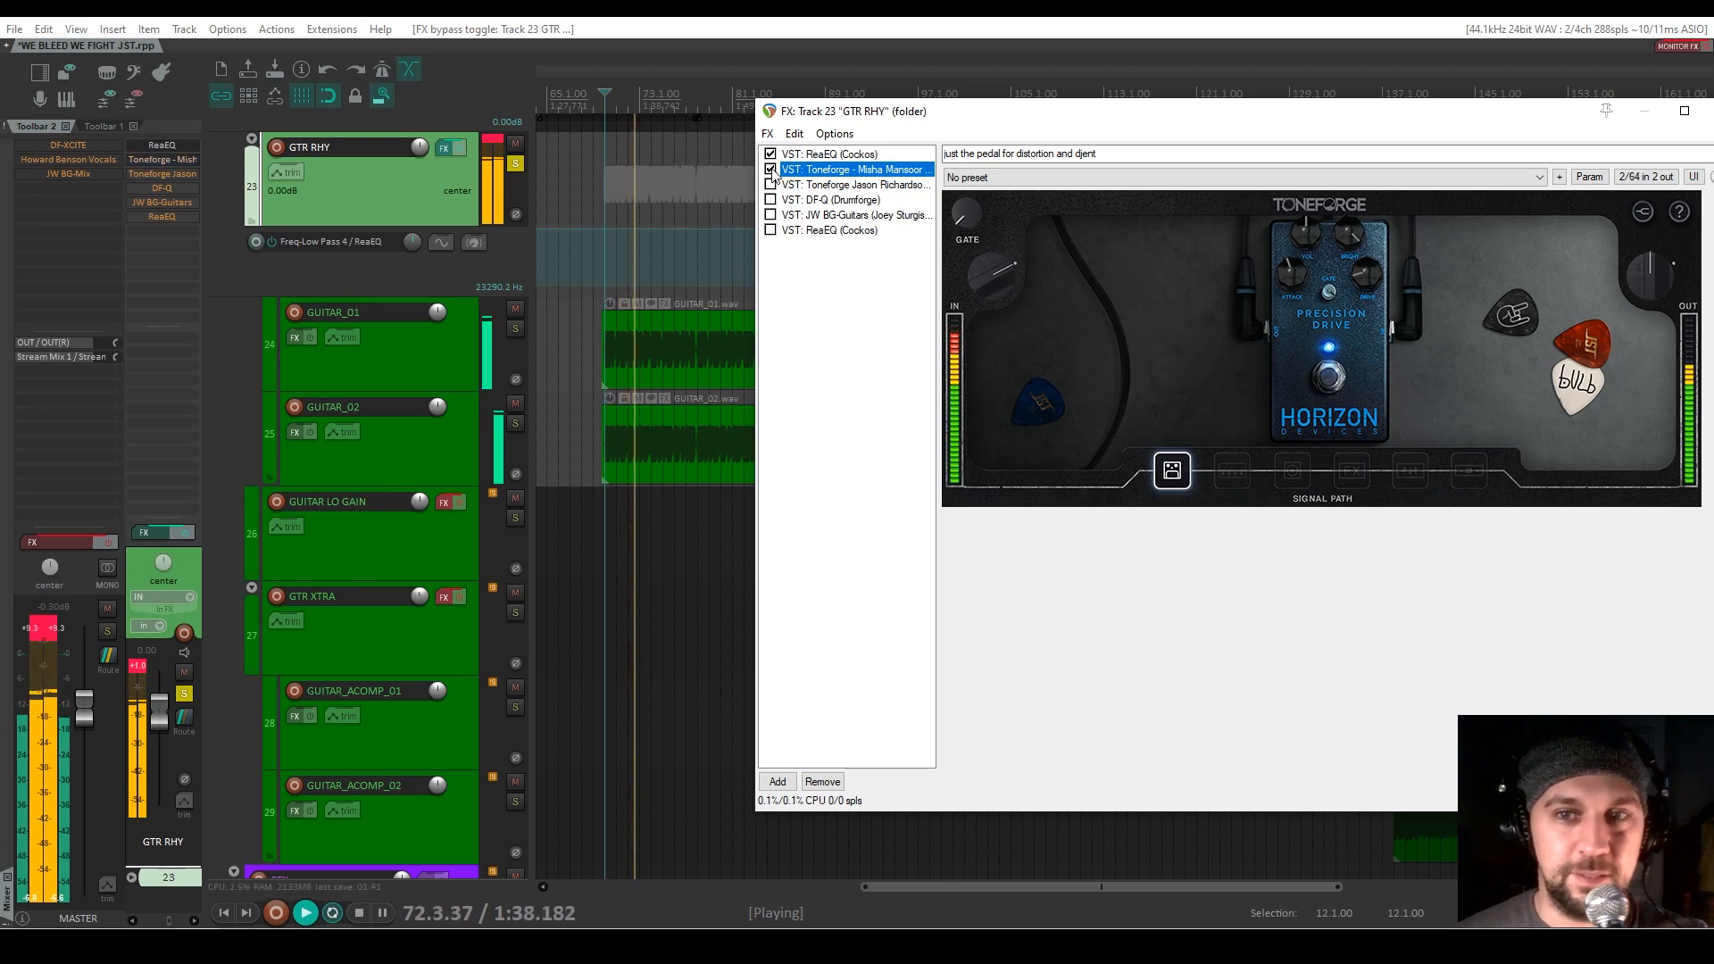
key(space)
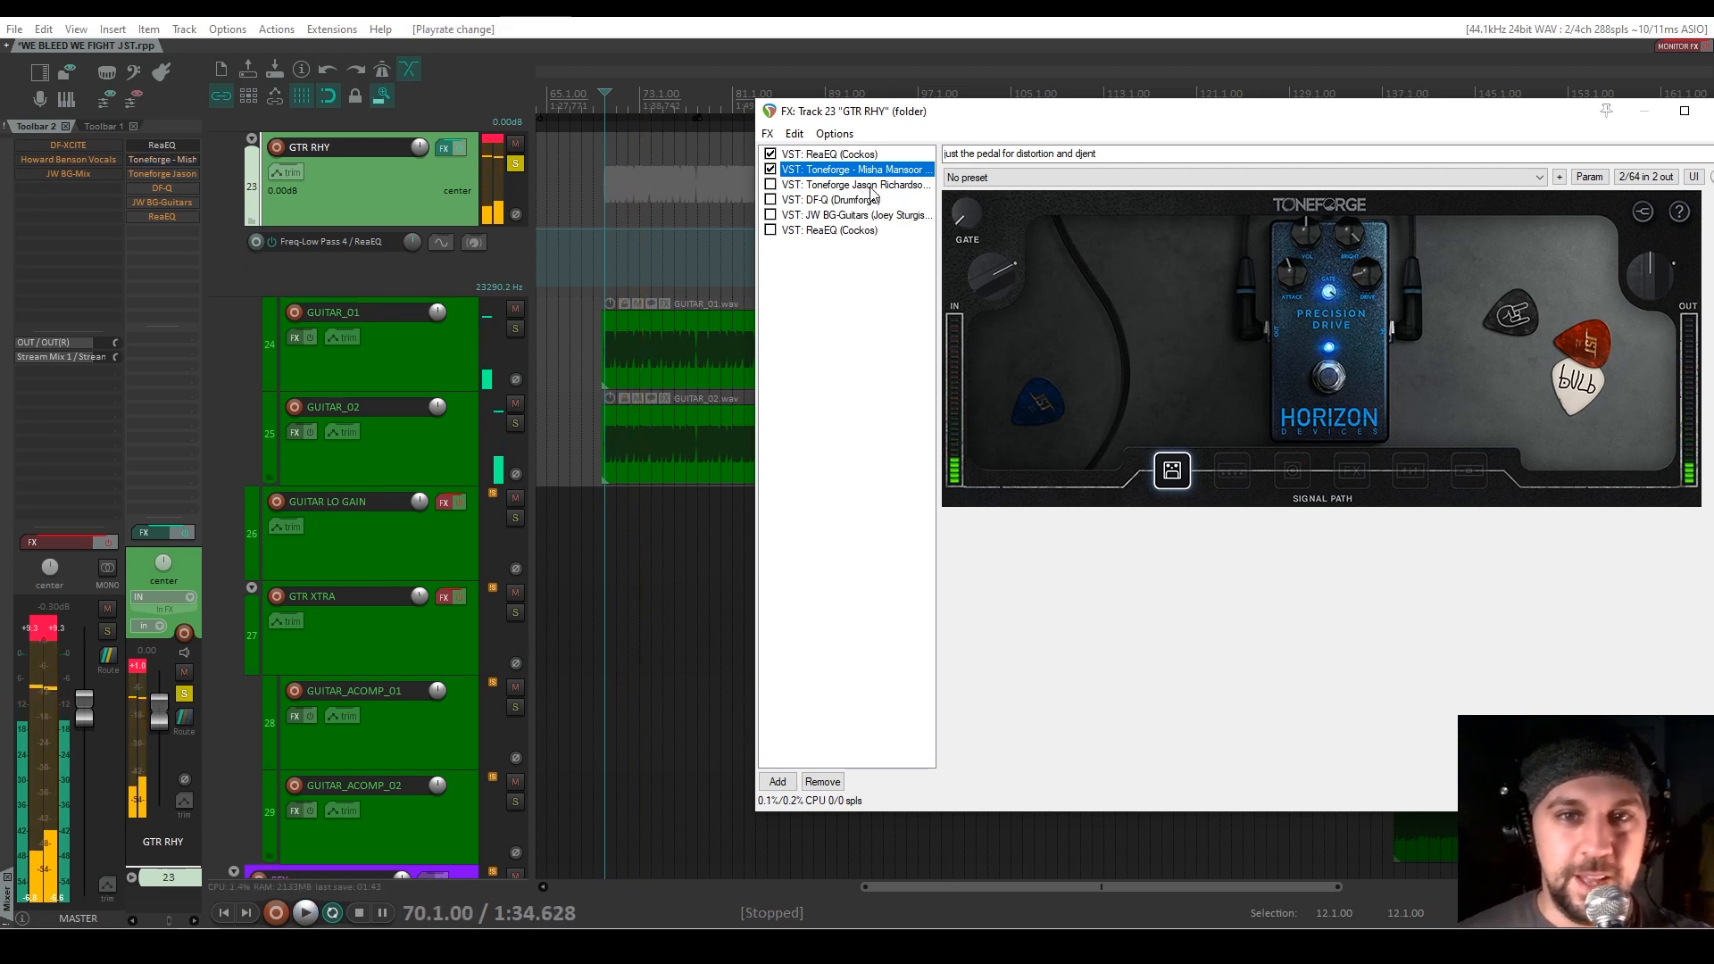
Show the rhythm amp section of Toneforge Jason Richardson and enable the plugin during playback
click(872, 185)
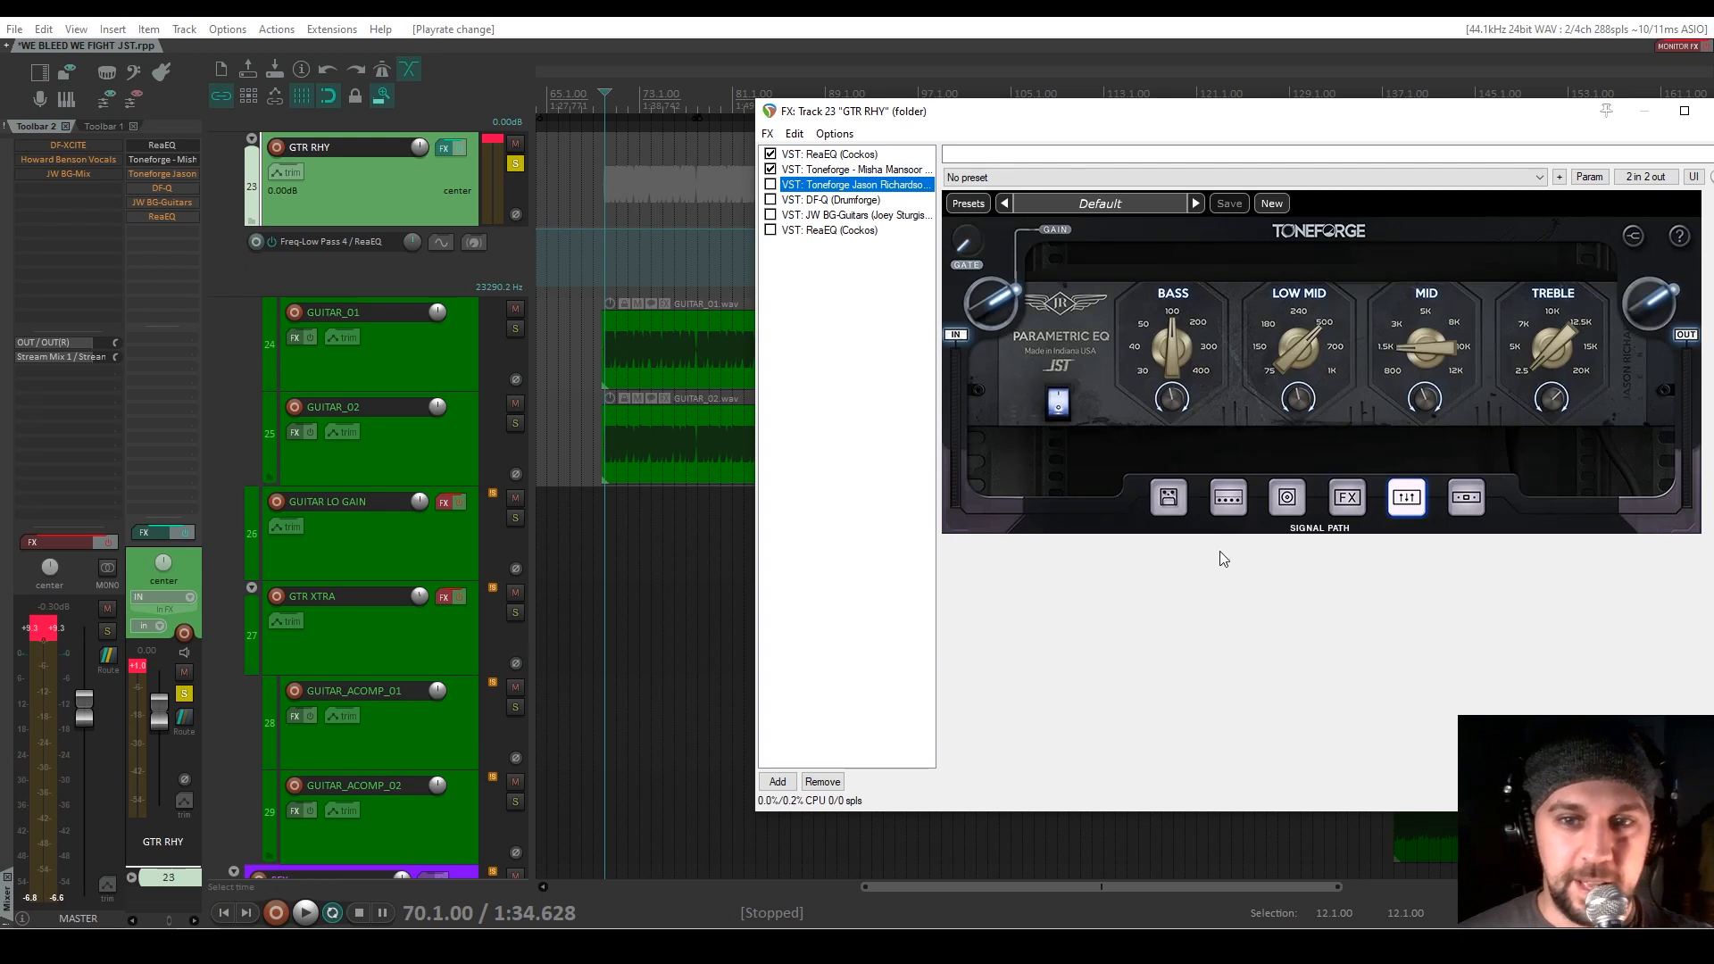
click(1228, 500)
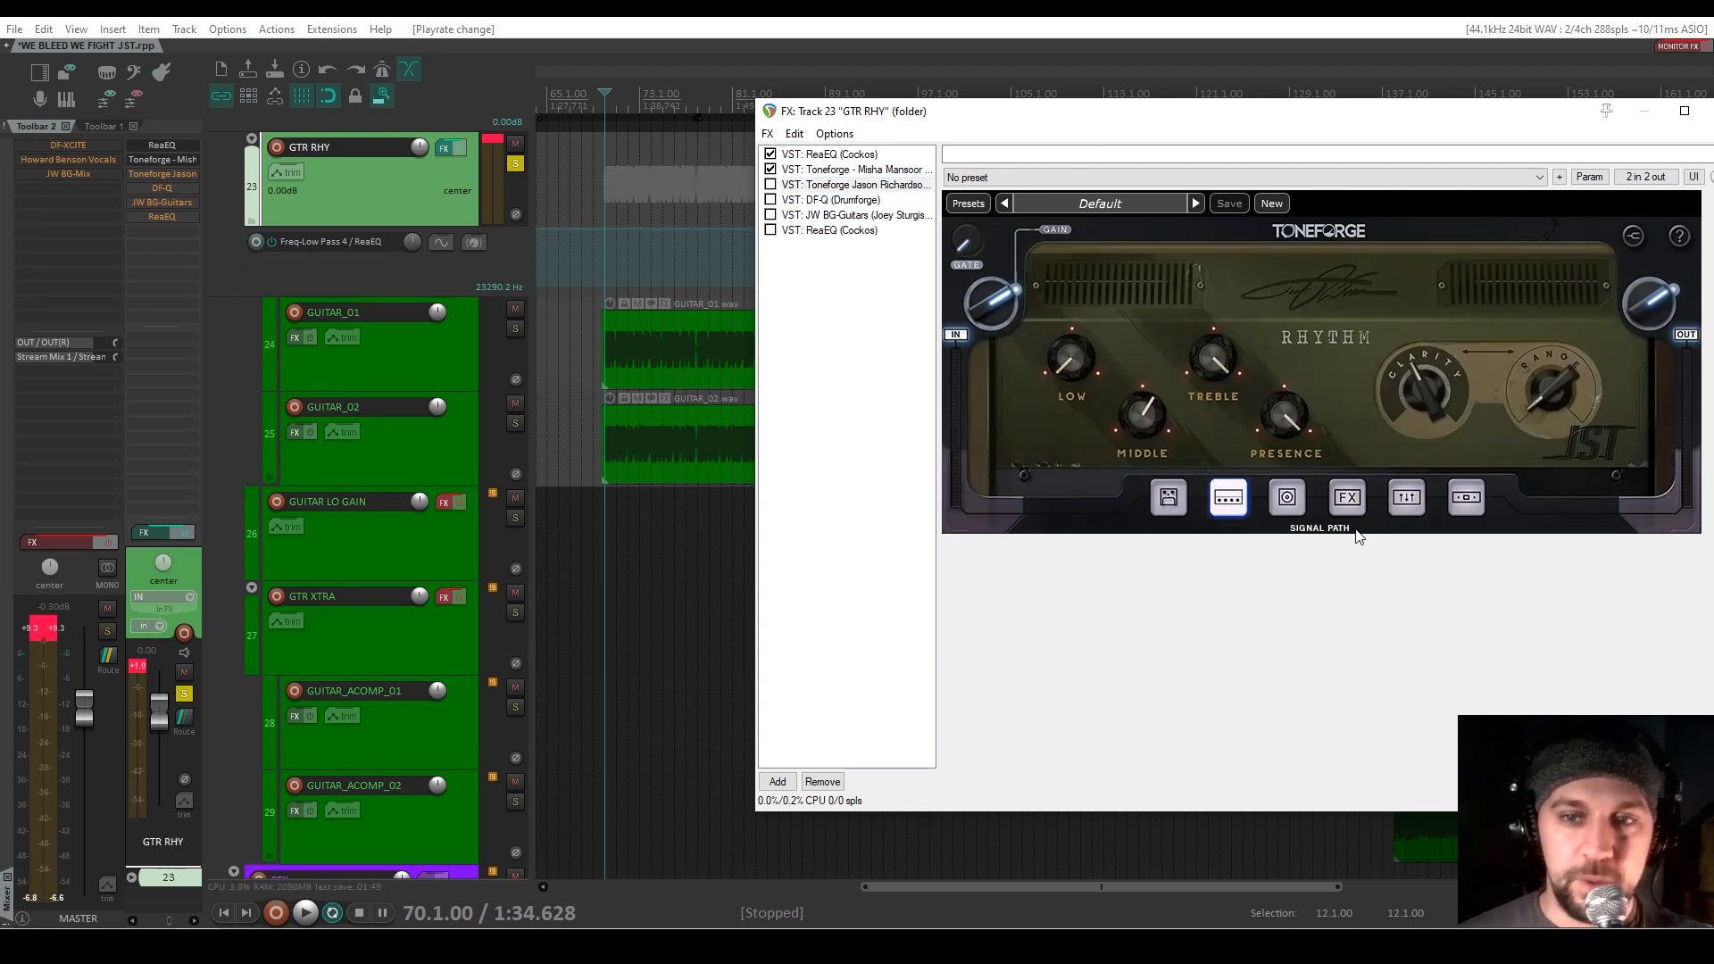
key(space)
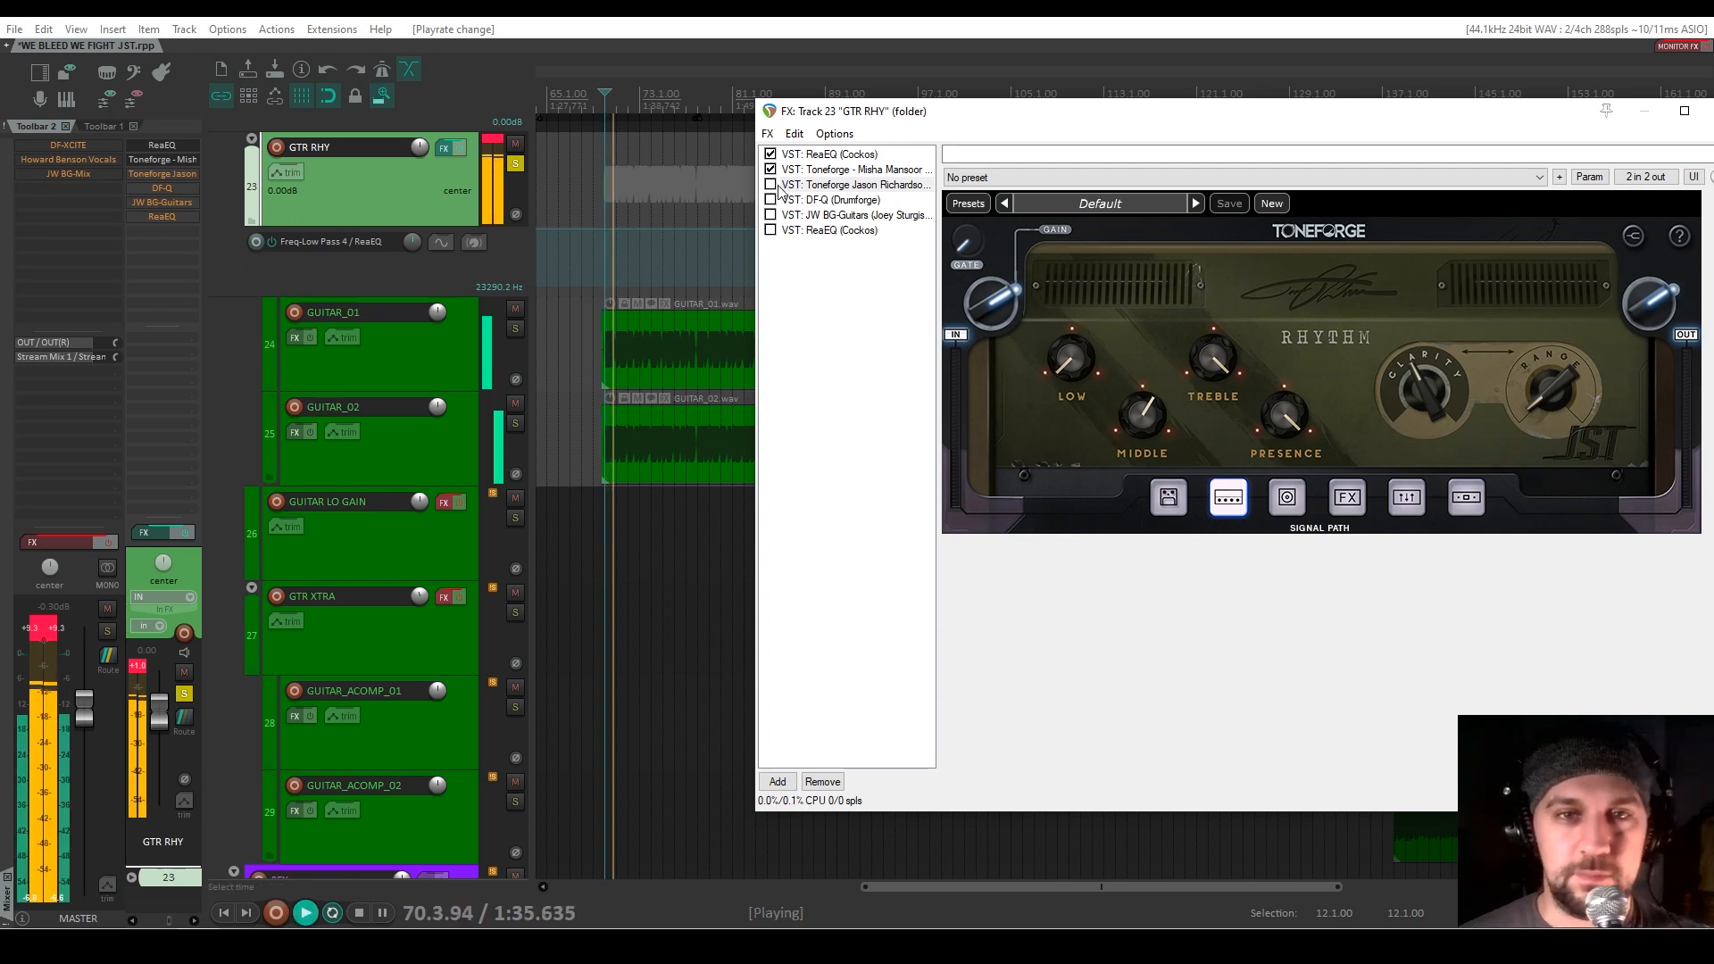
click(771, 185)
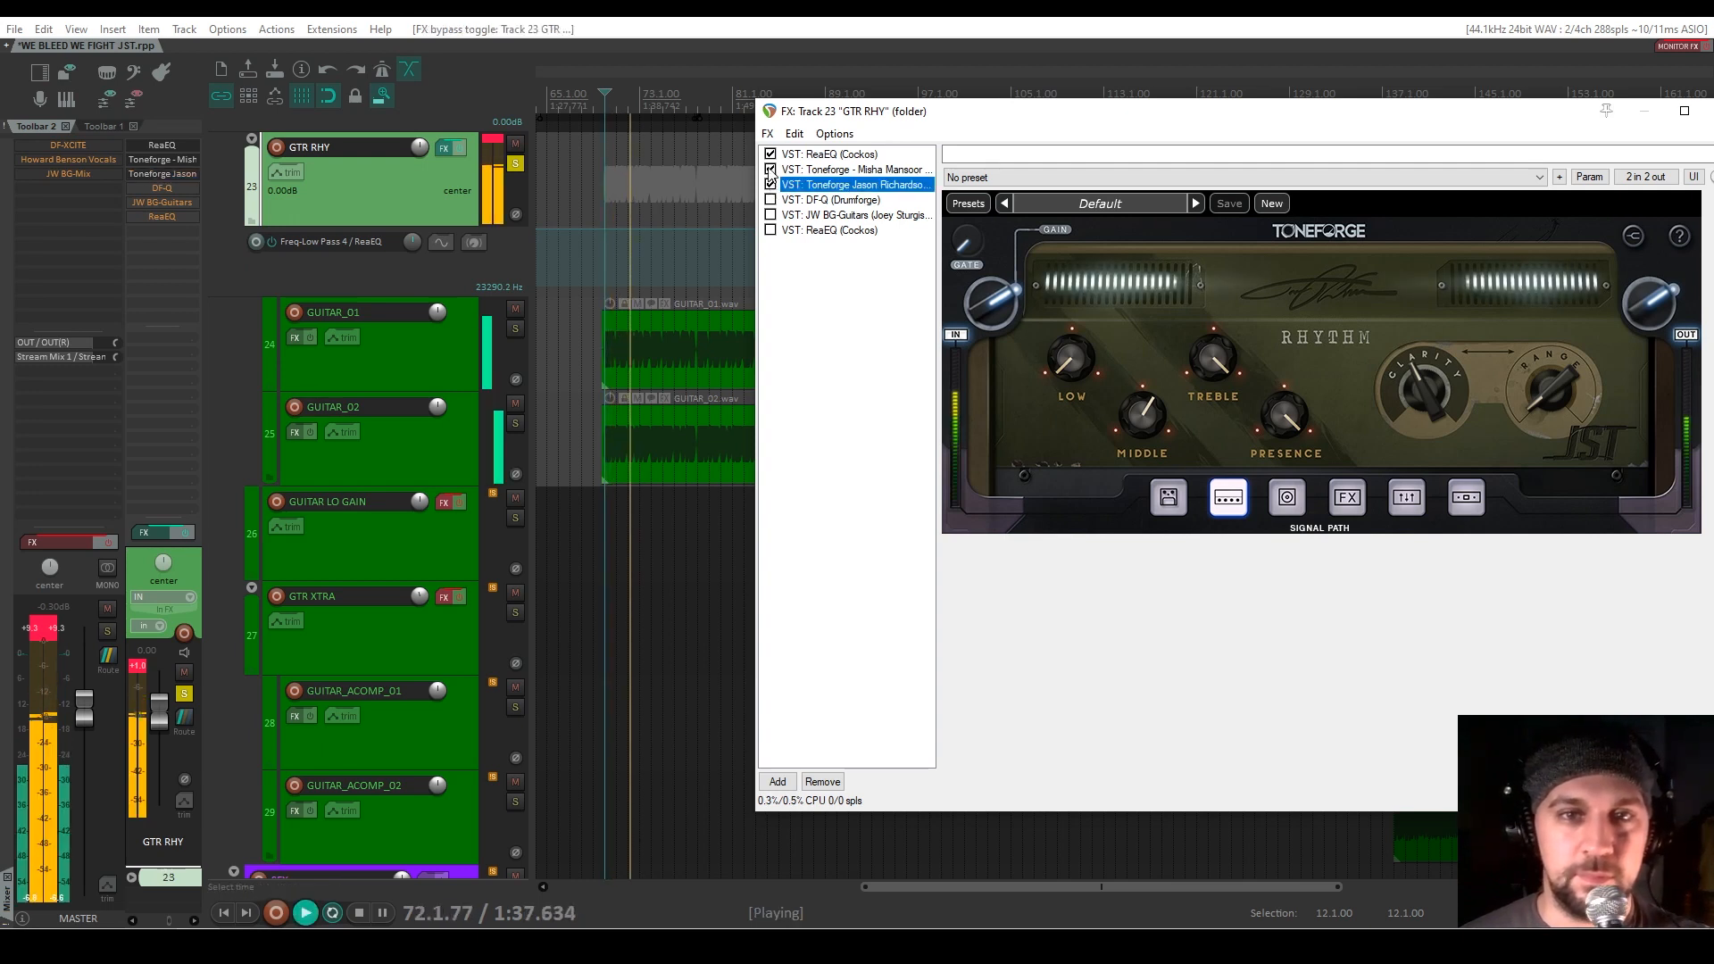
key(space)
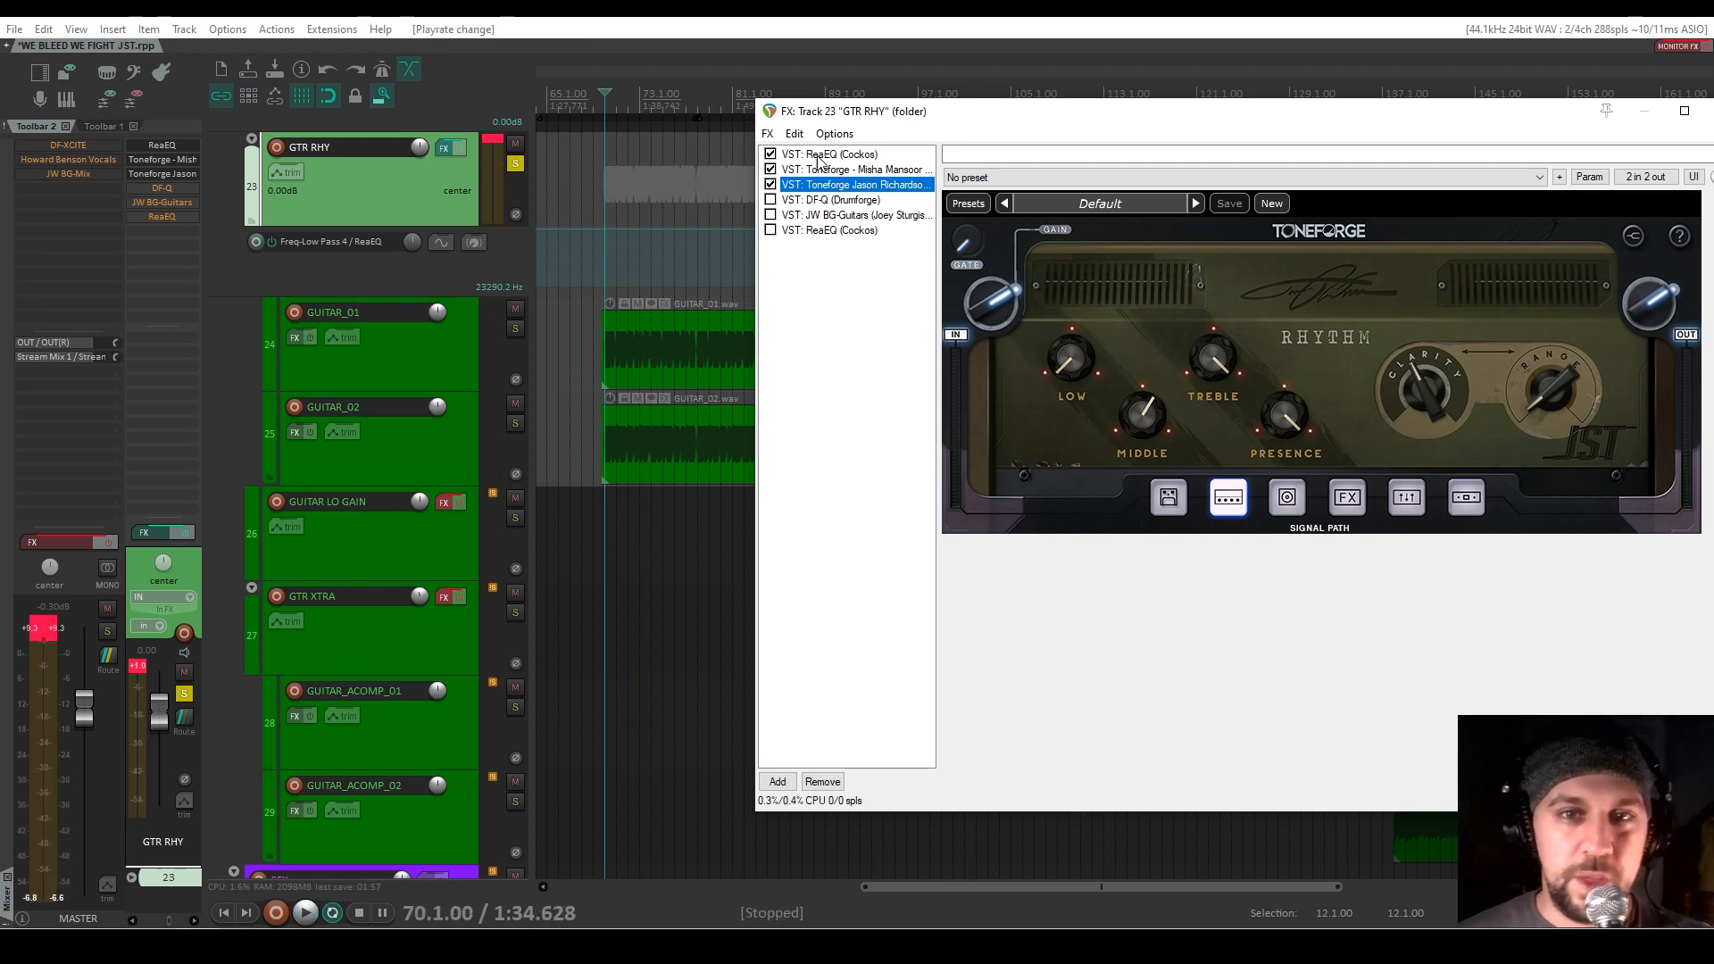
Compare the amp tone without and with the Toneforge Misha Mansoor pedal in front of it, leaving the pedal enabled
click(770, 170)
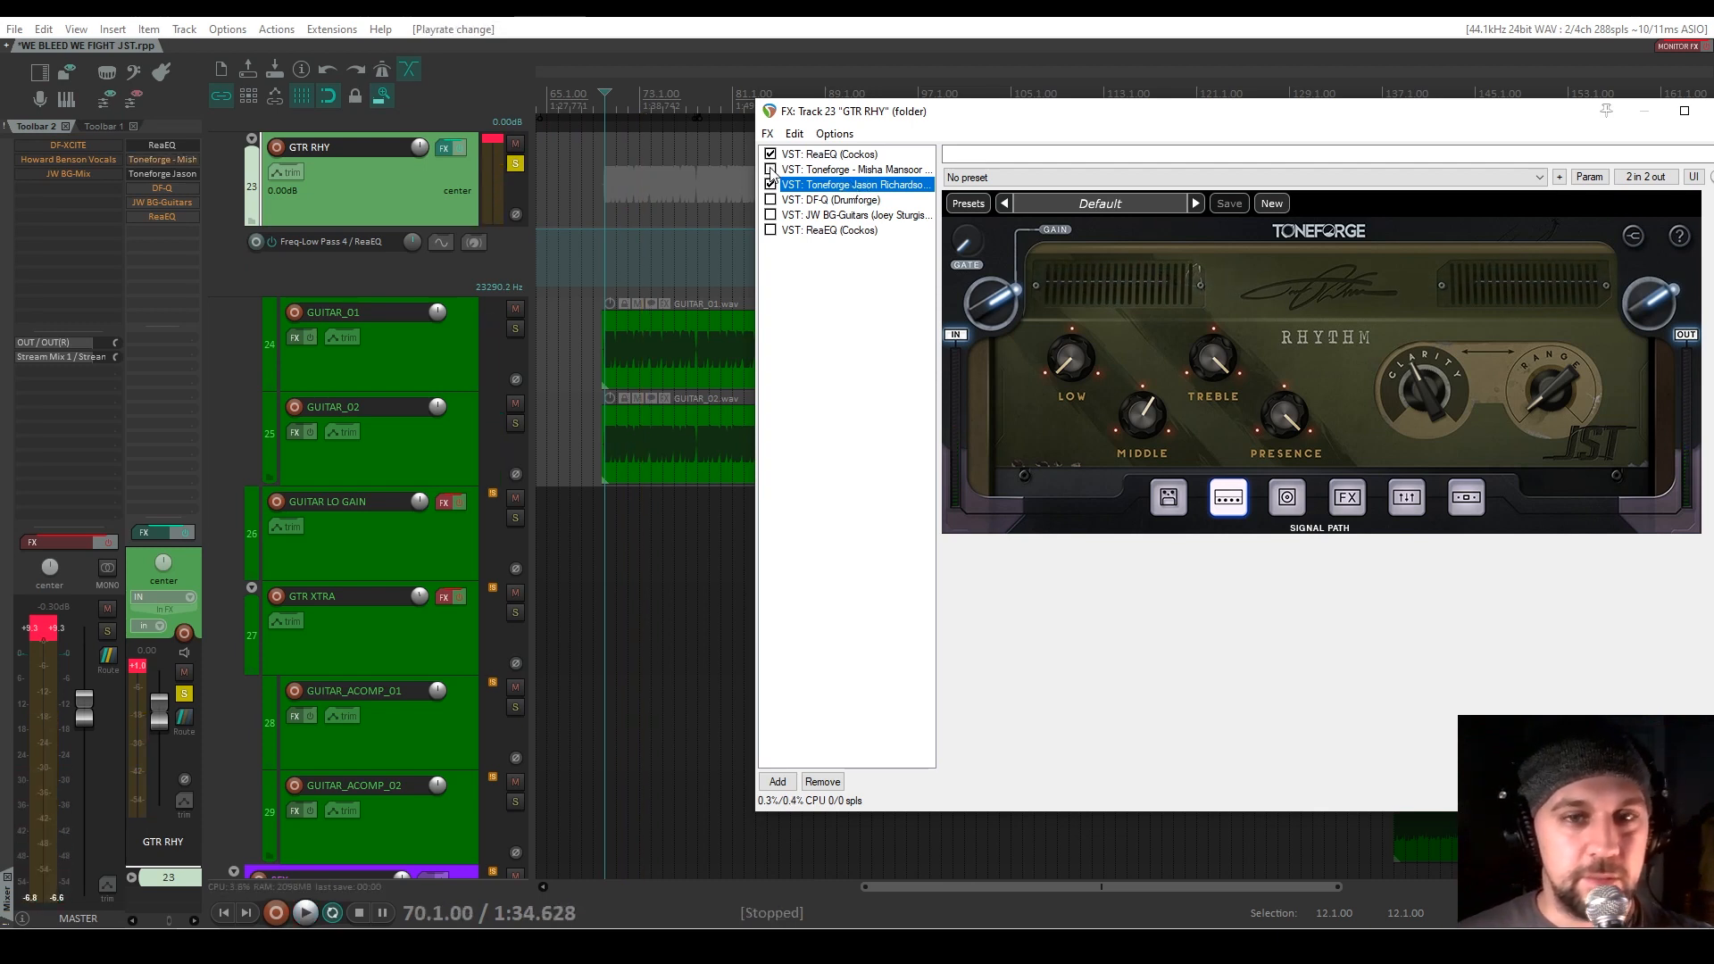
key(space)
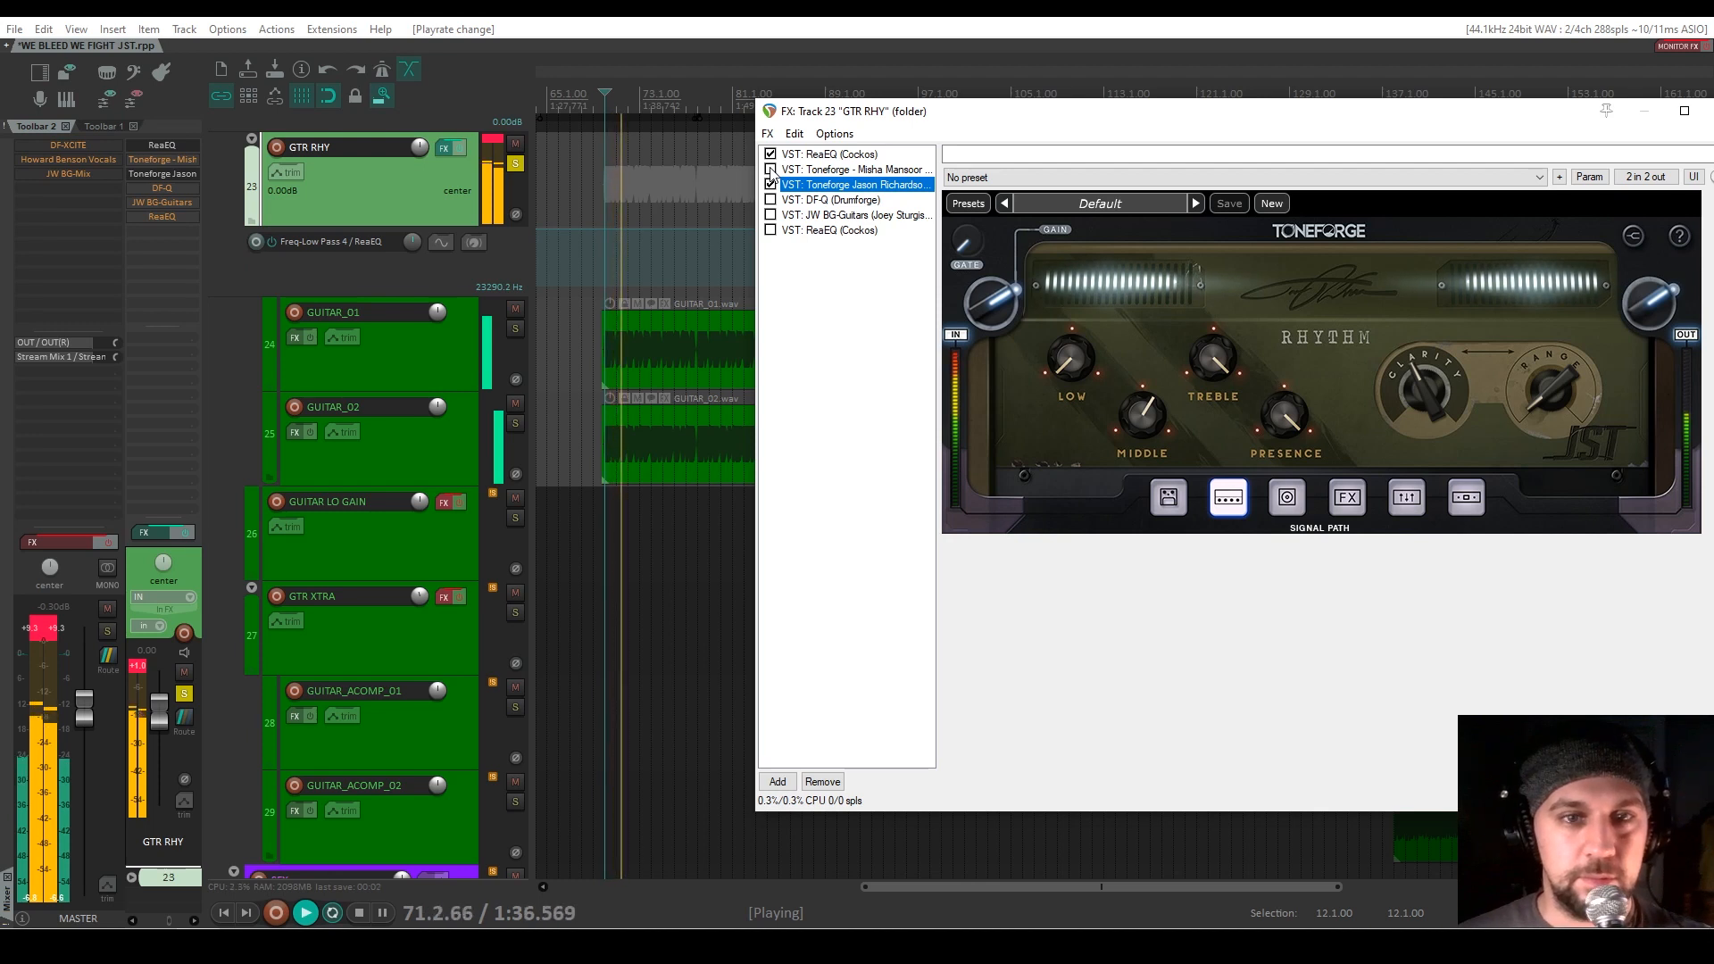
click(771, 170)
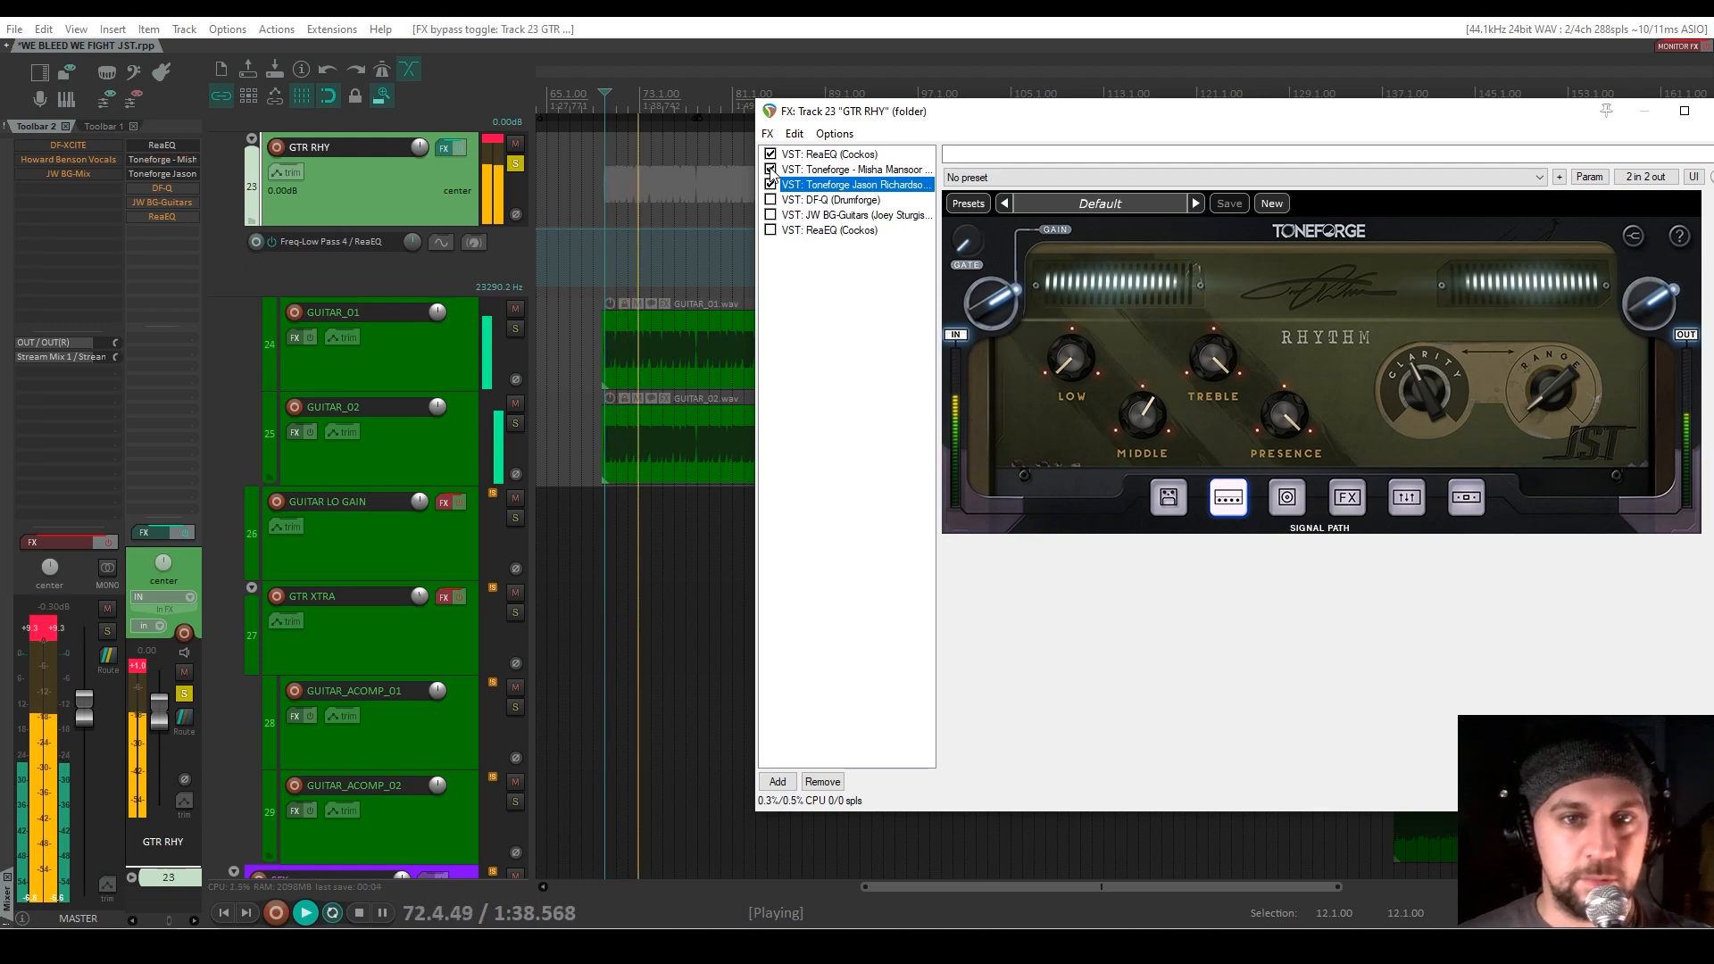
click(770, 169)
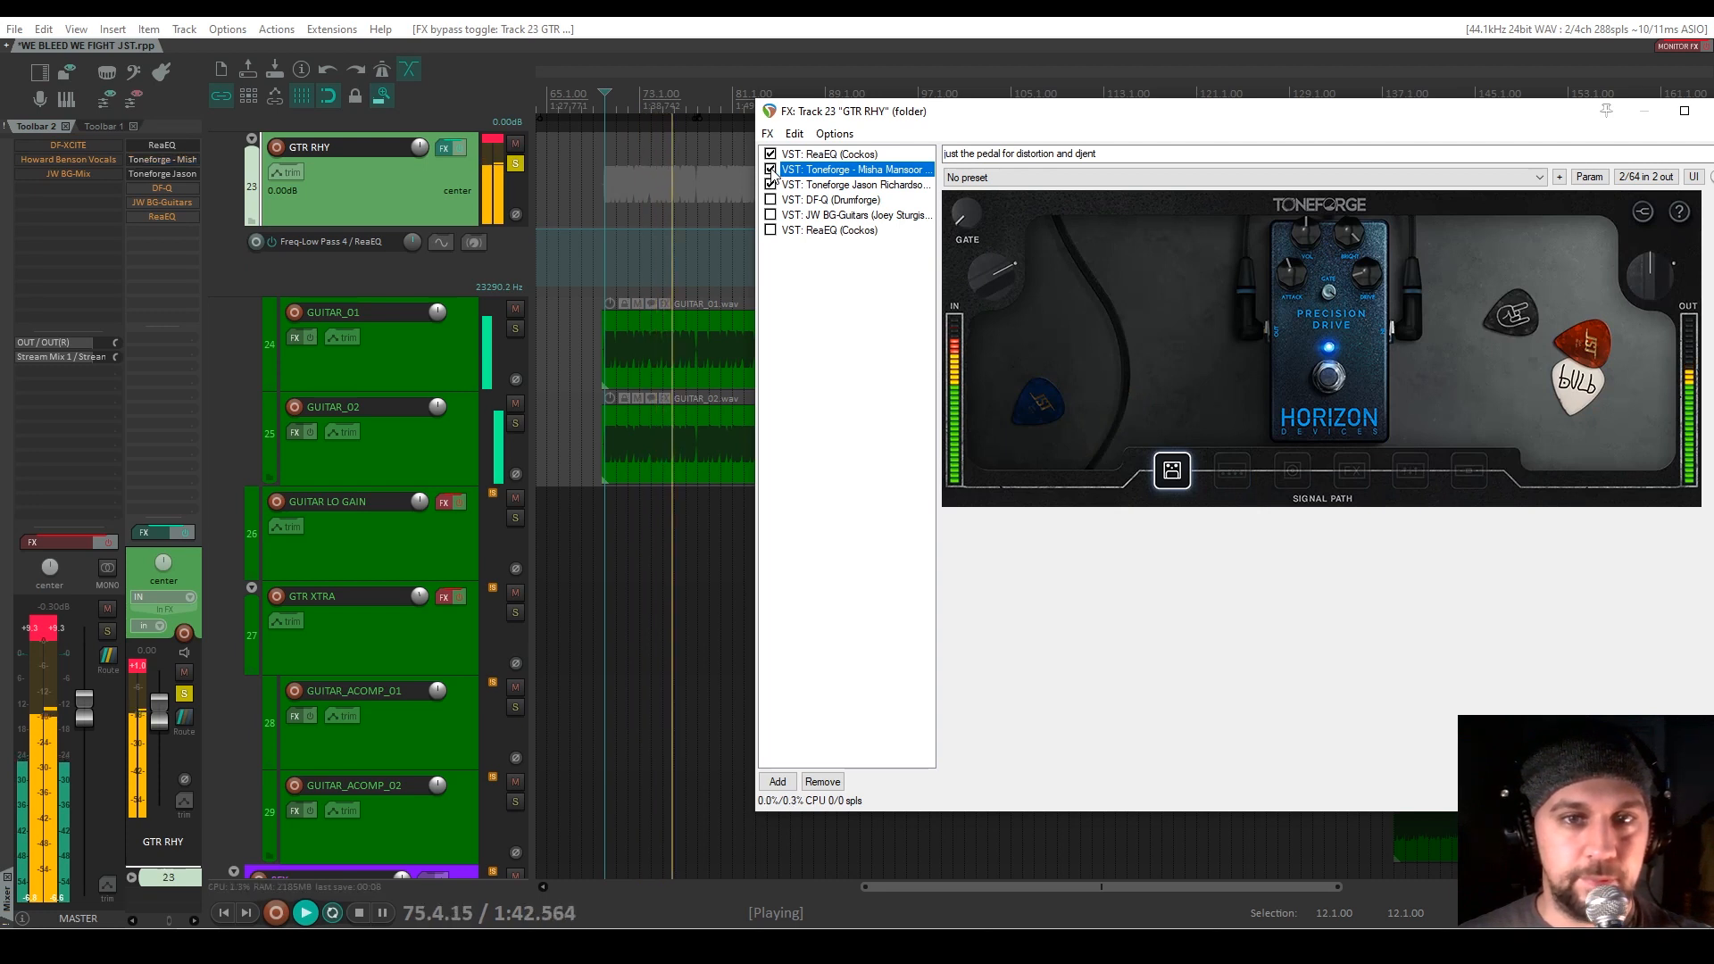
click(771, 169)
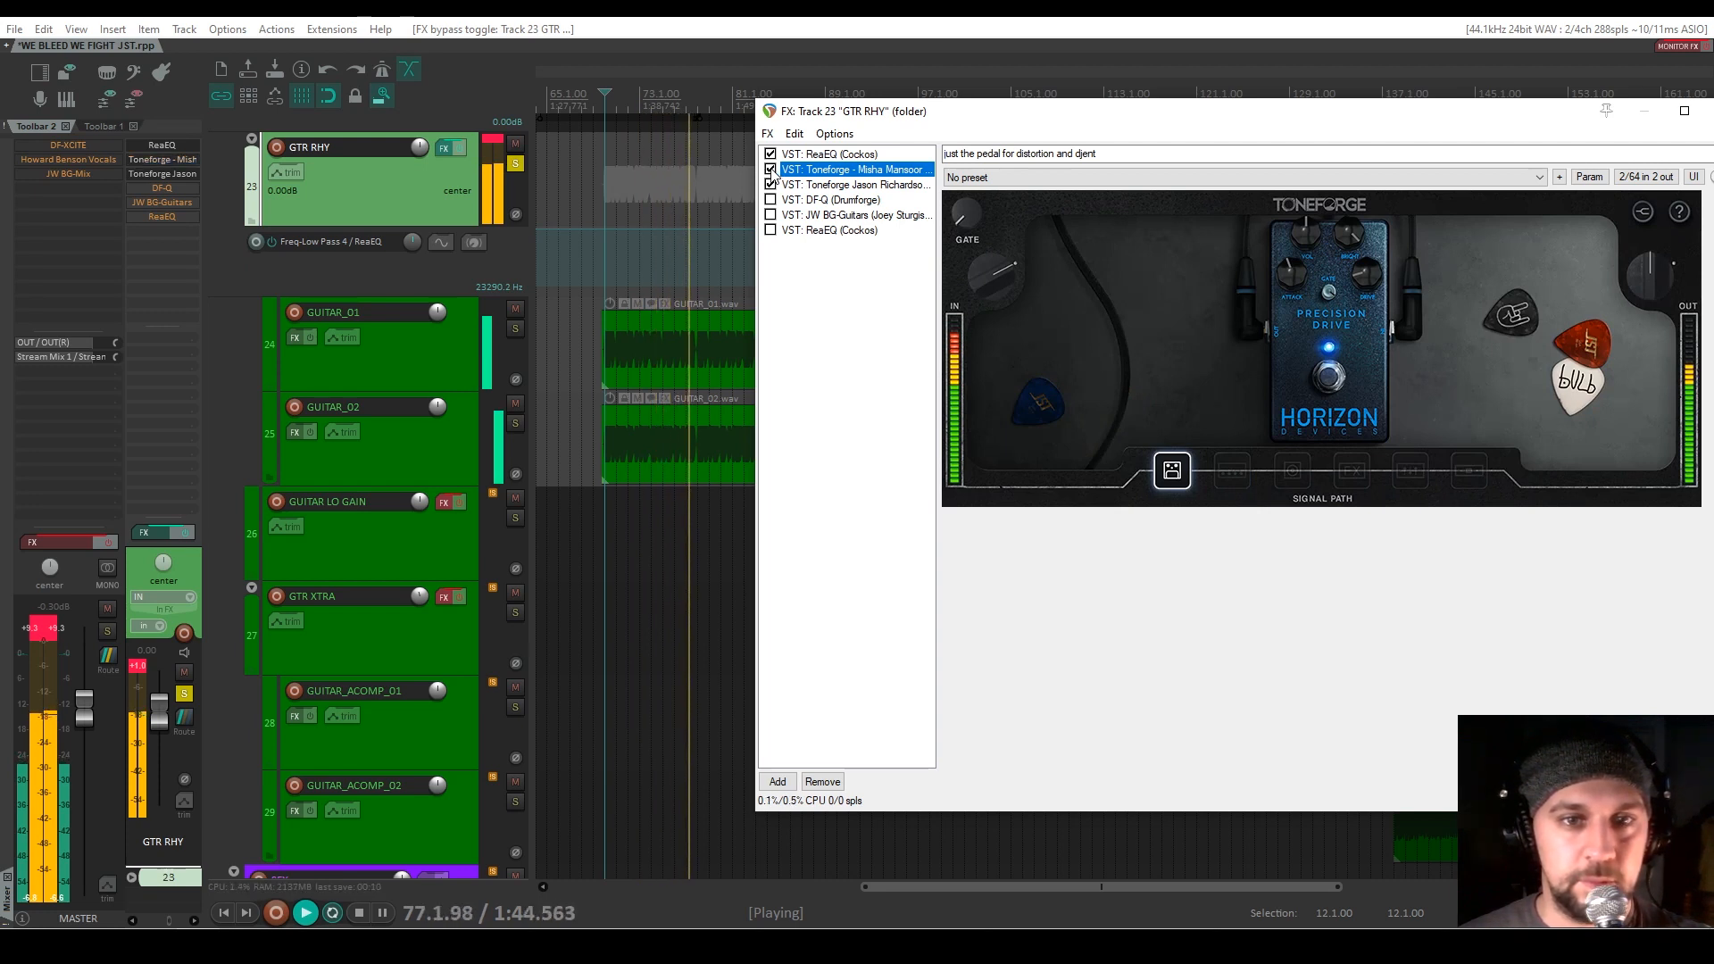
key(space)
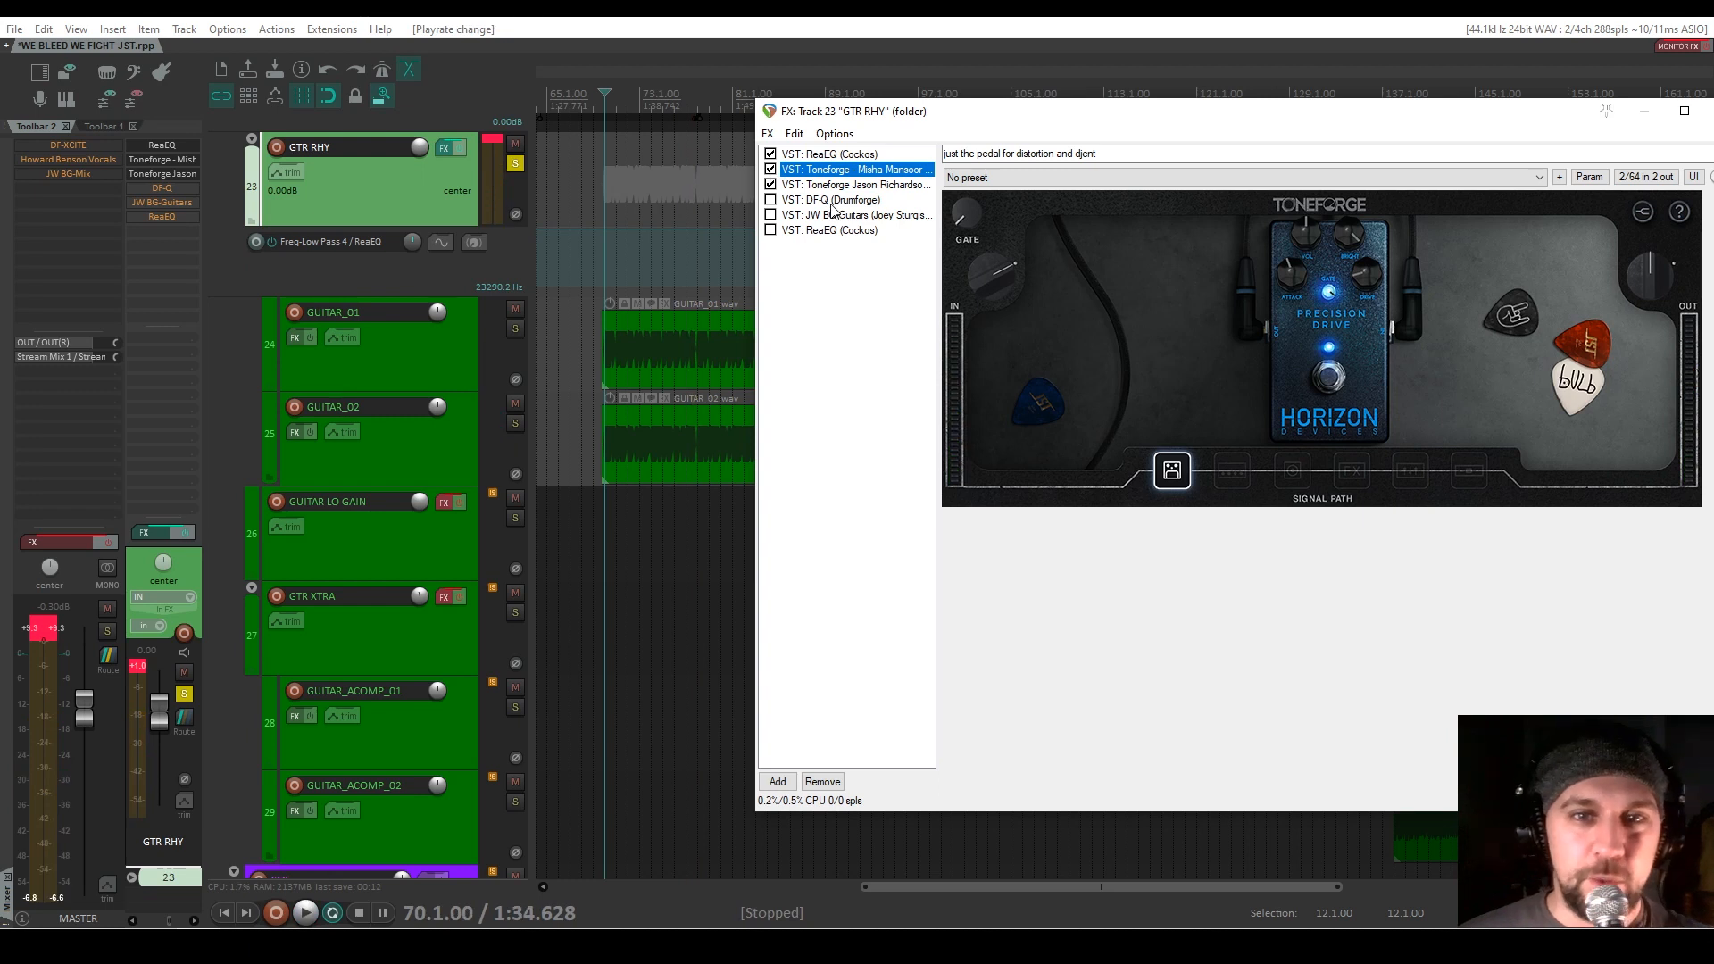
Enable DF-Q on GTR RHY and compare it off and on over two playbacks from bar 70, leaving it enabled
click(832, 200)
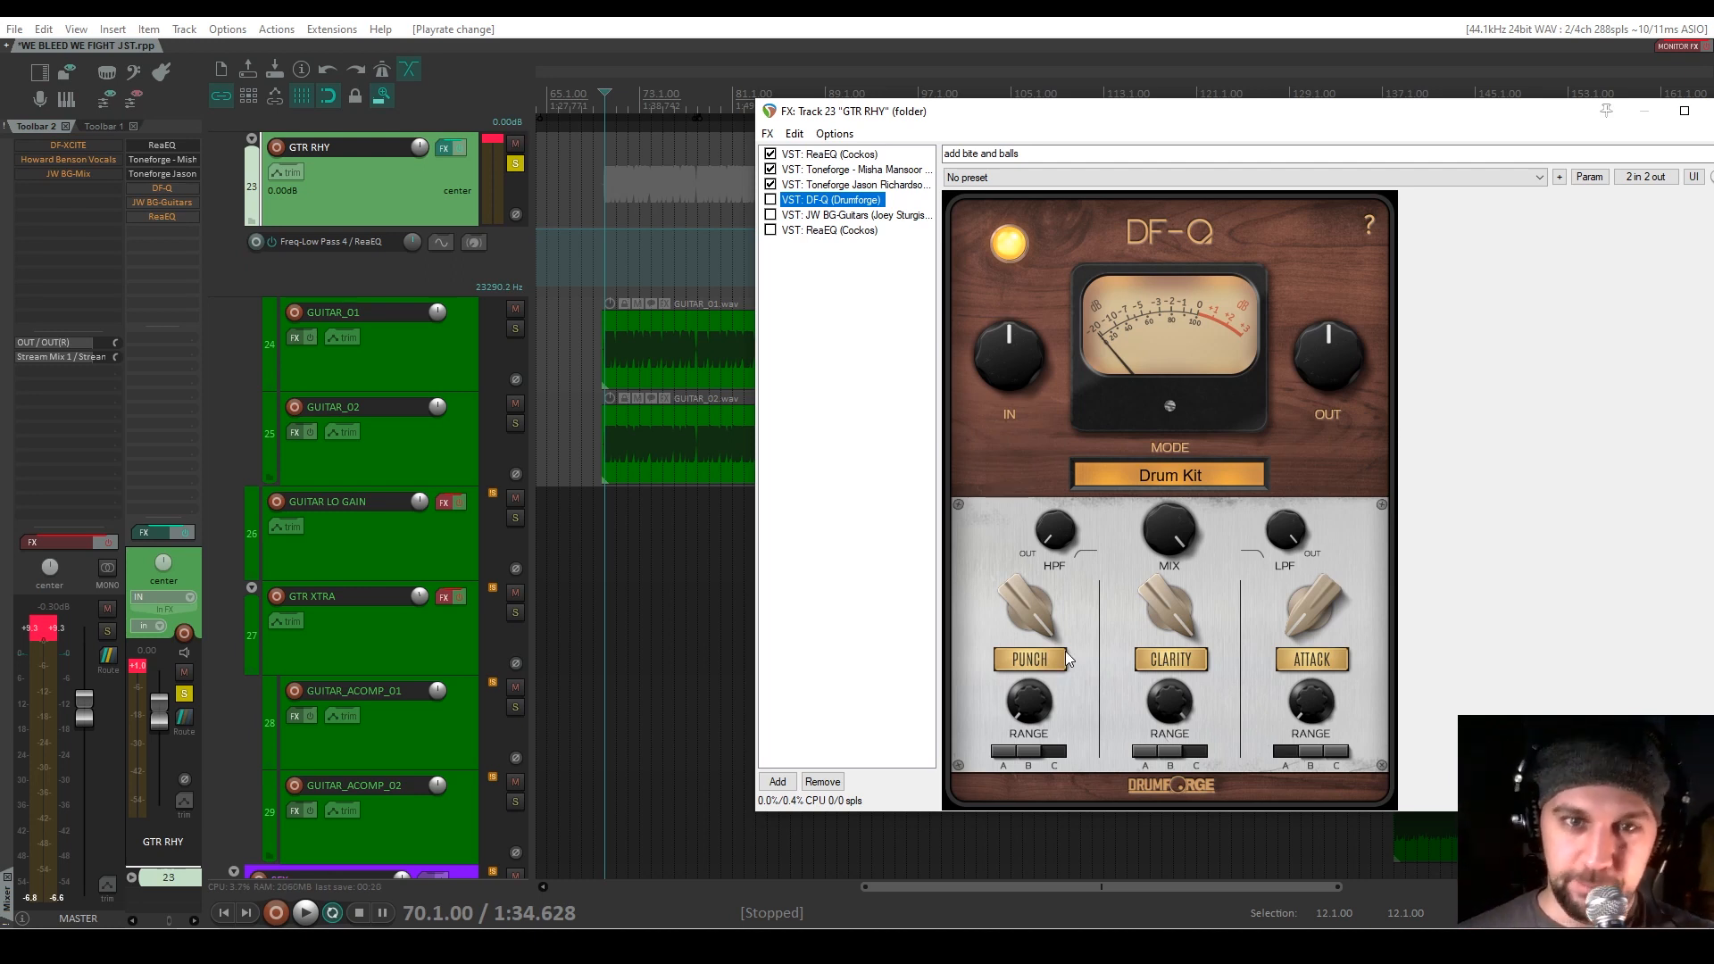
key(space)
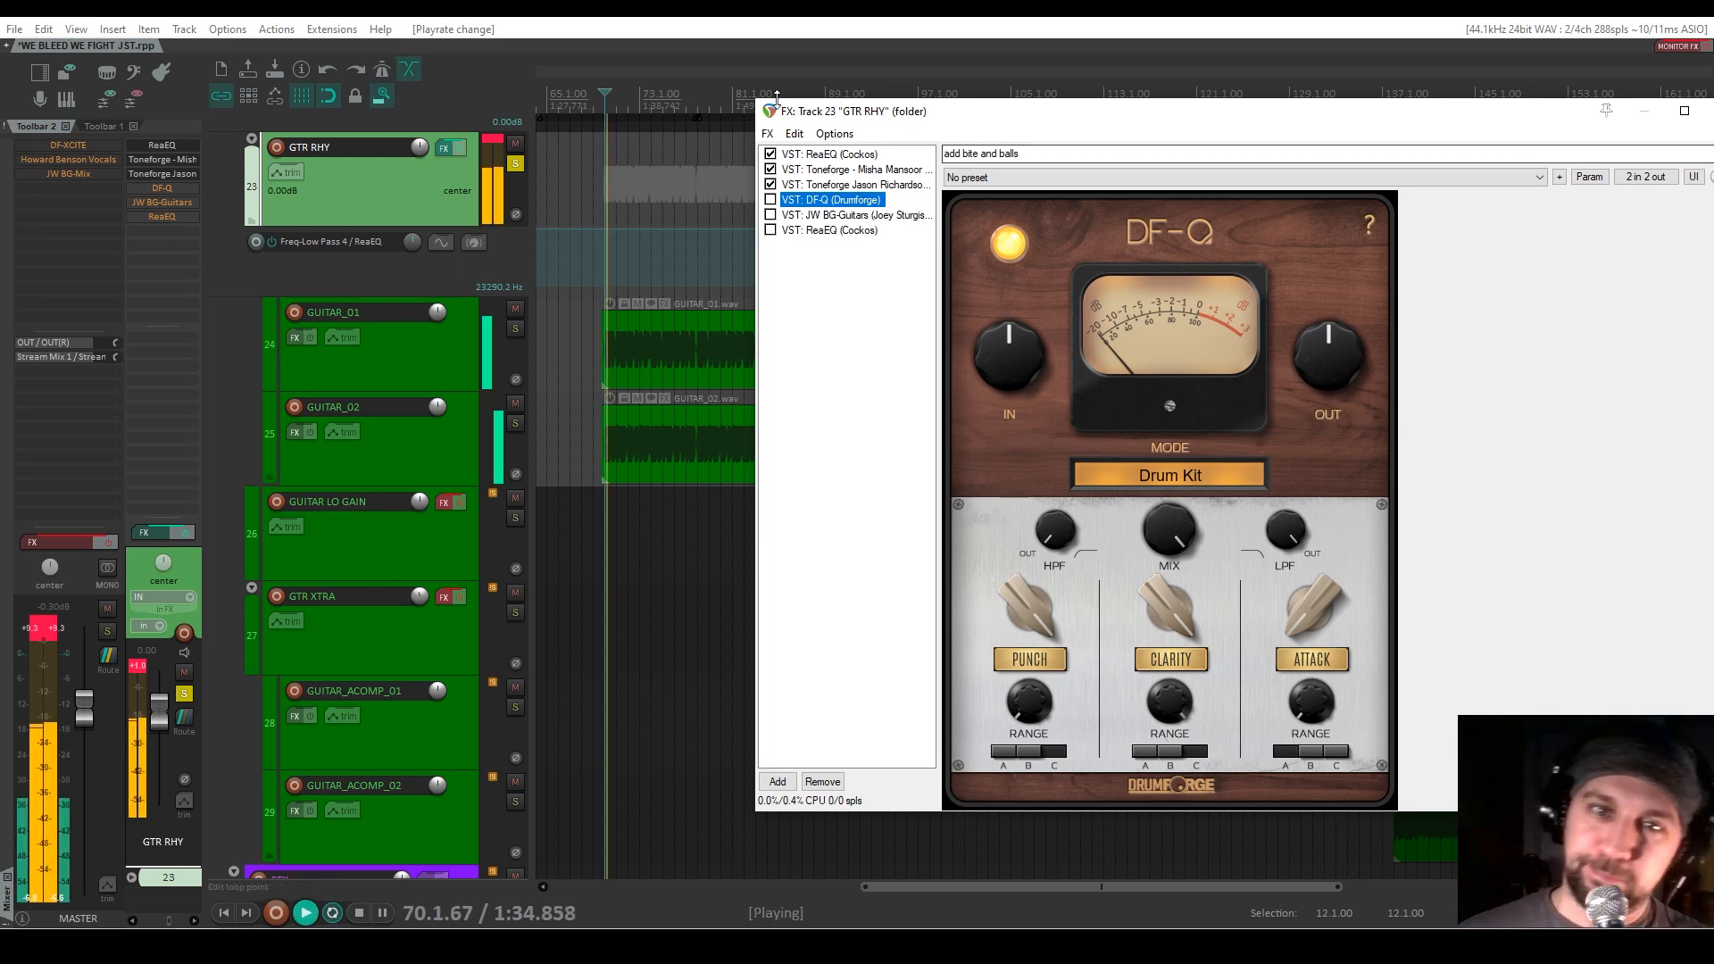
click(770, 200)
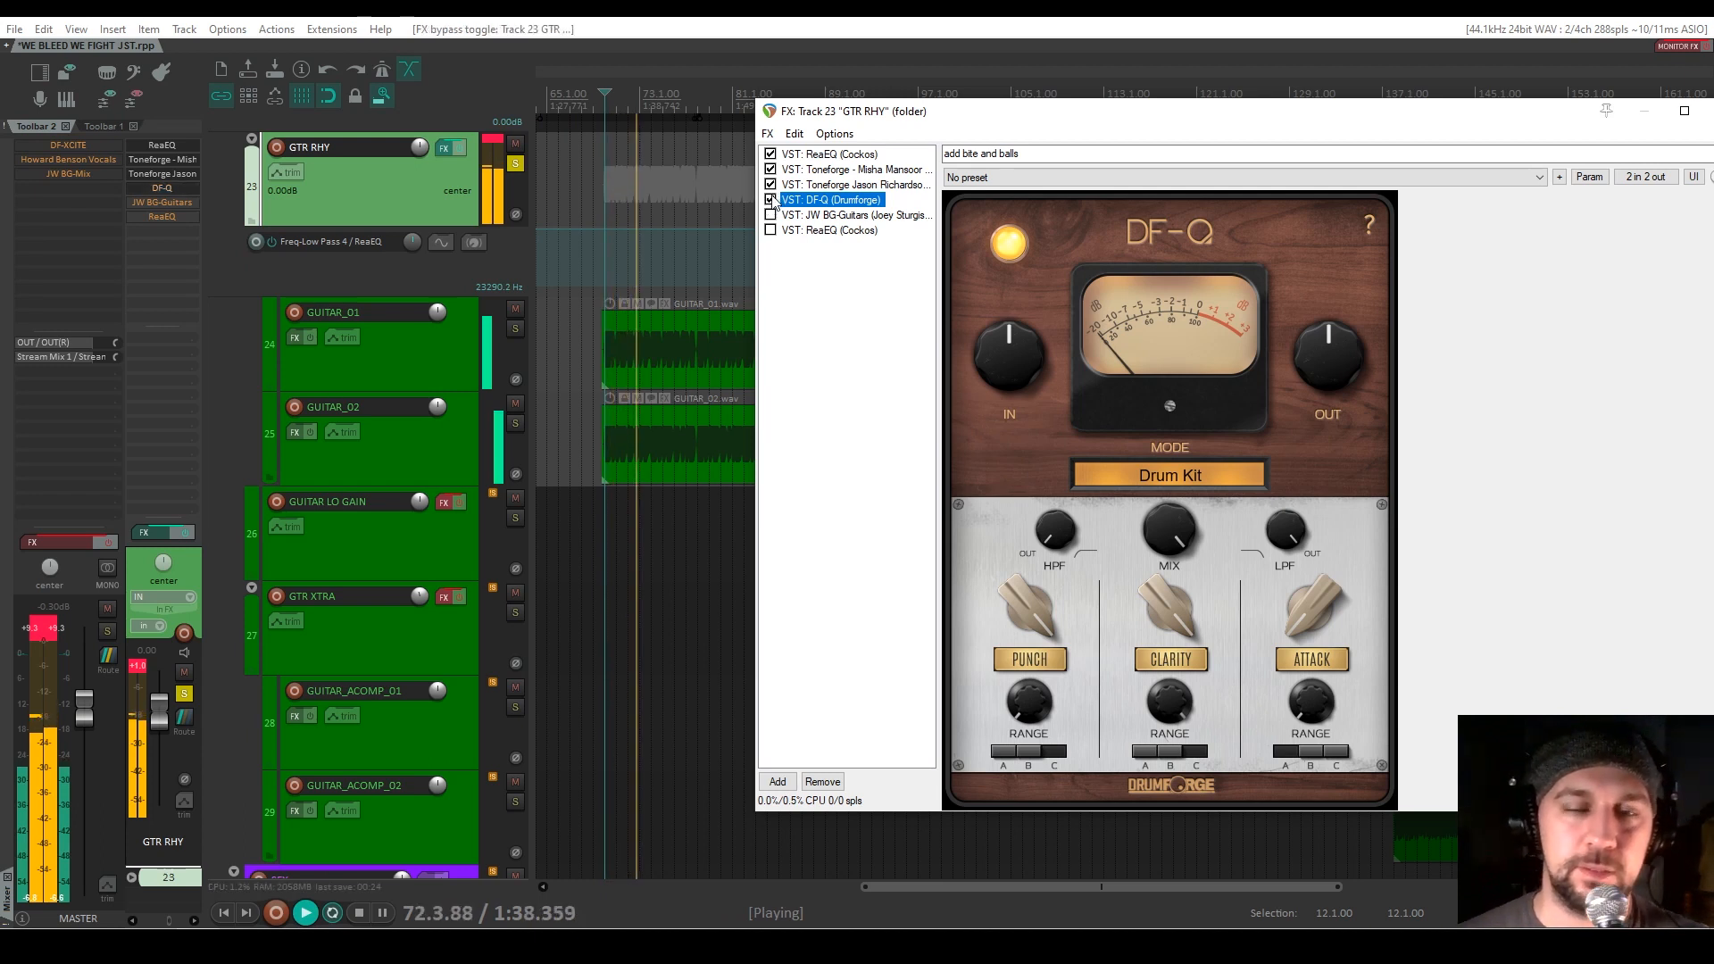
click(770, 200)
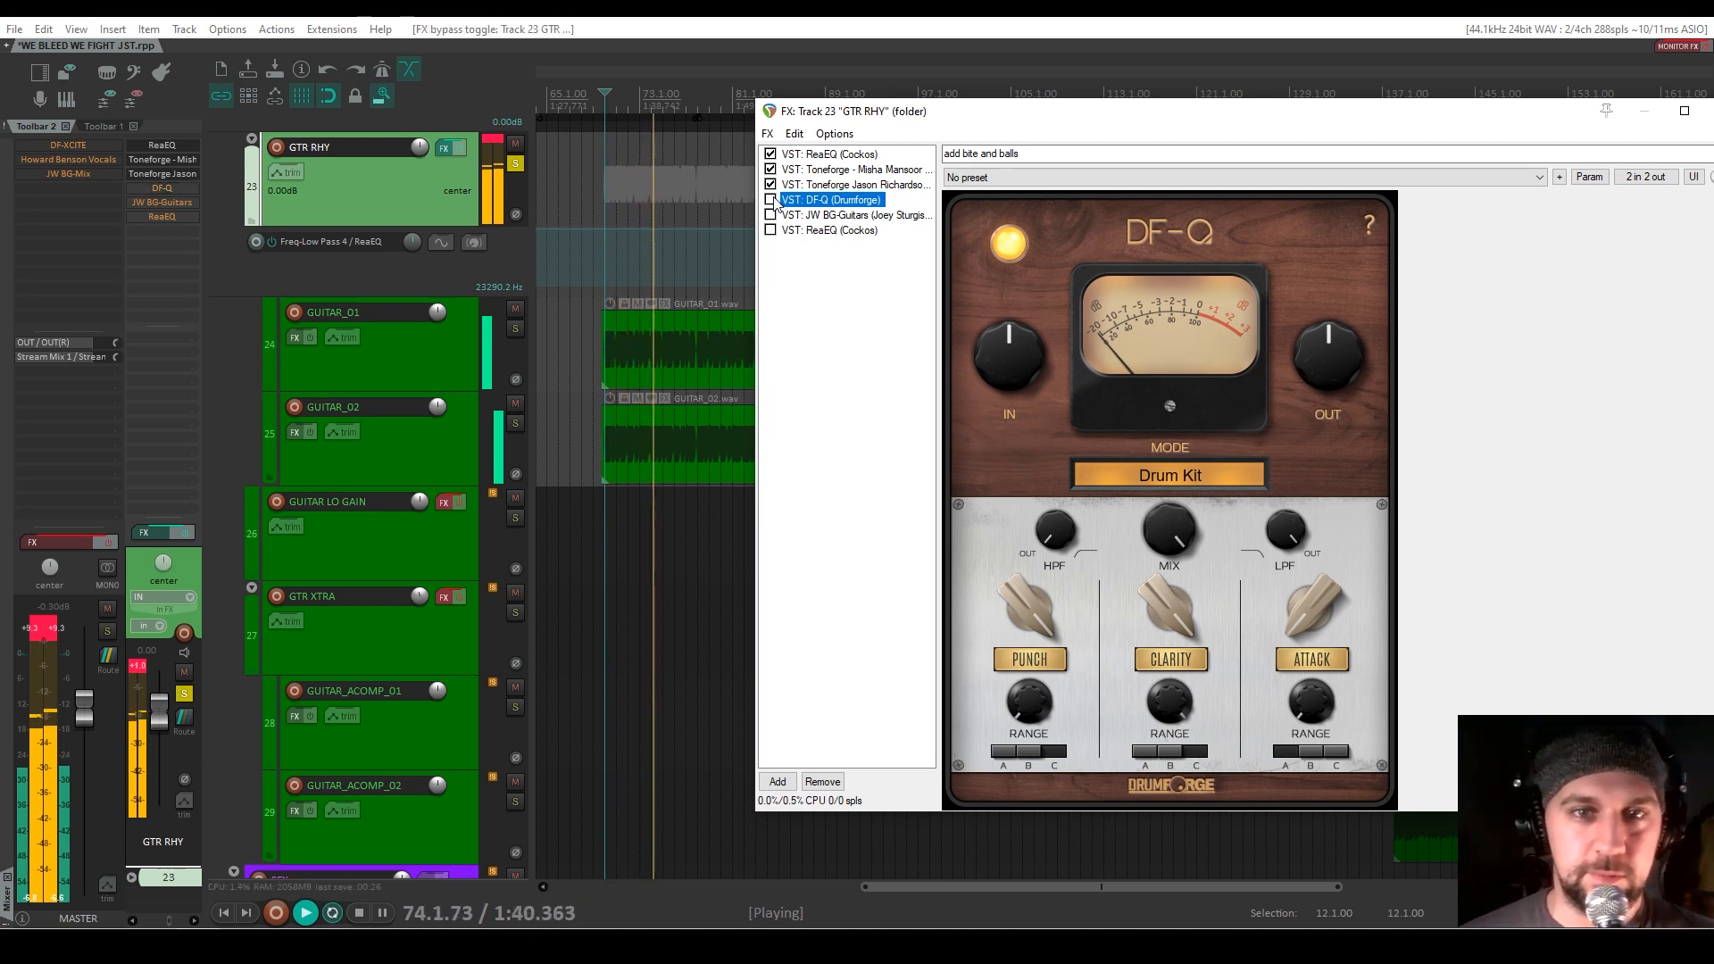
click(770, 200)
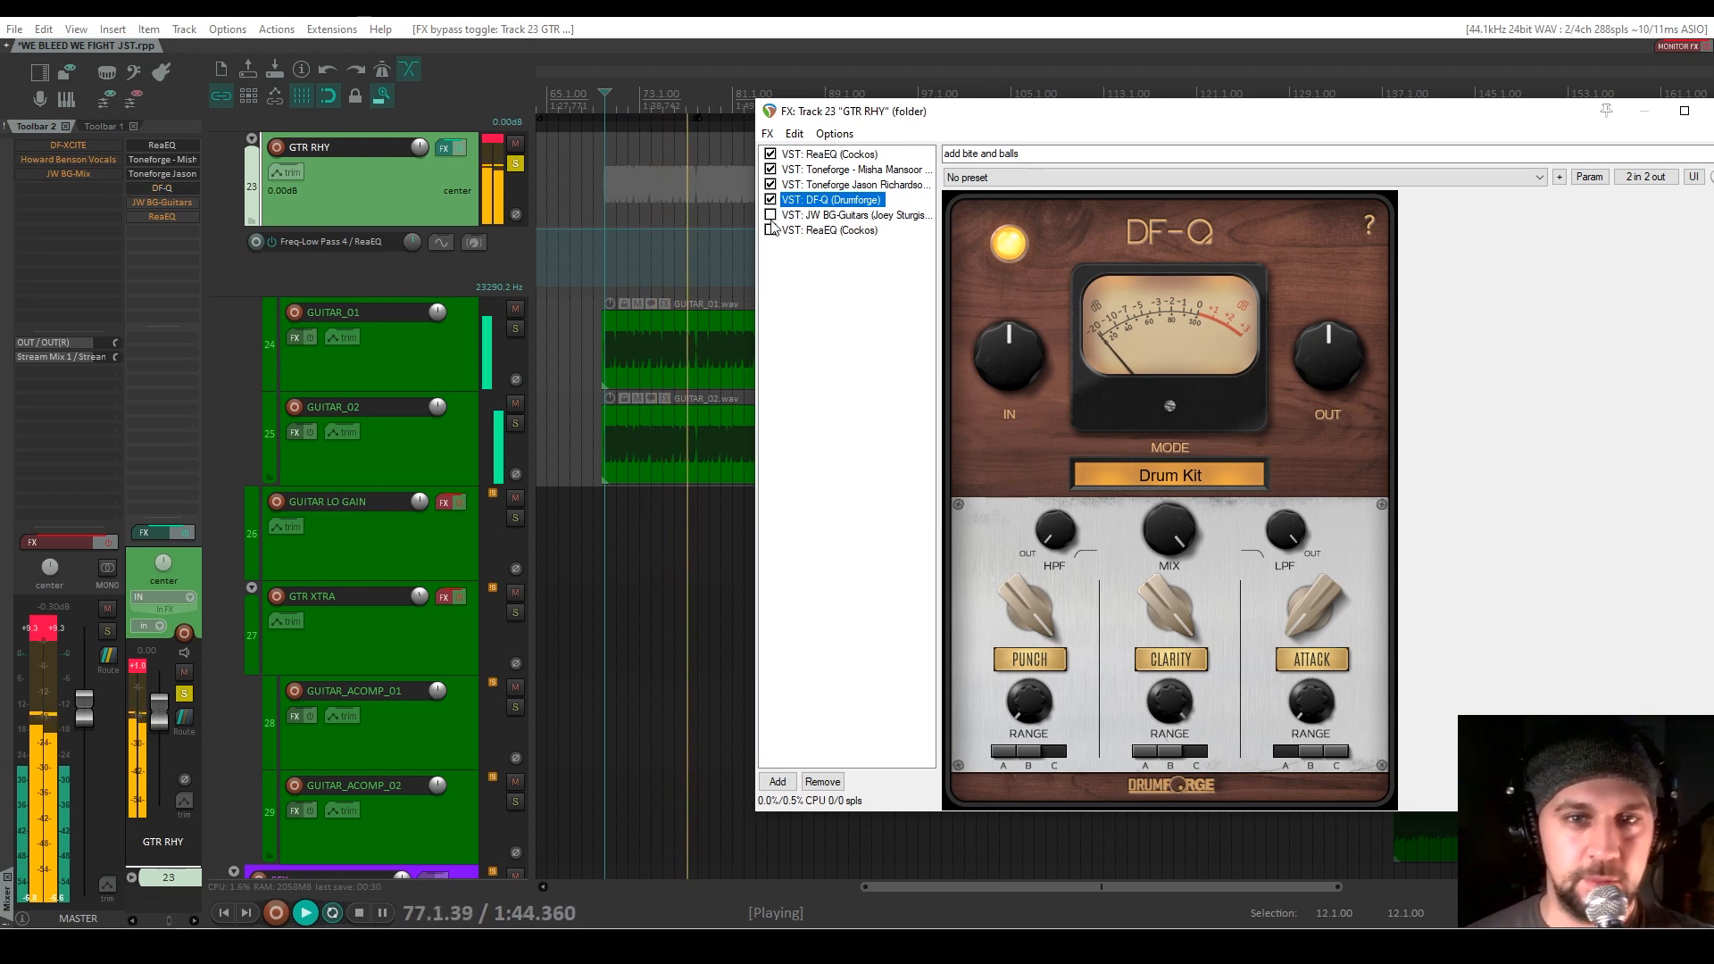
key(space)
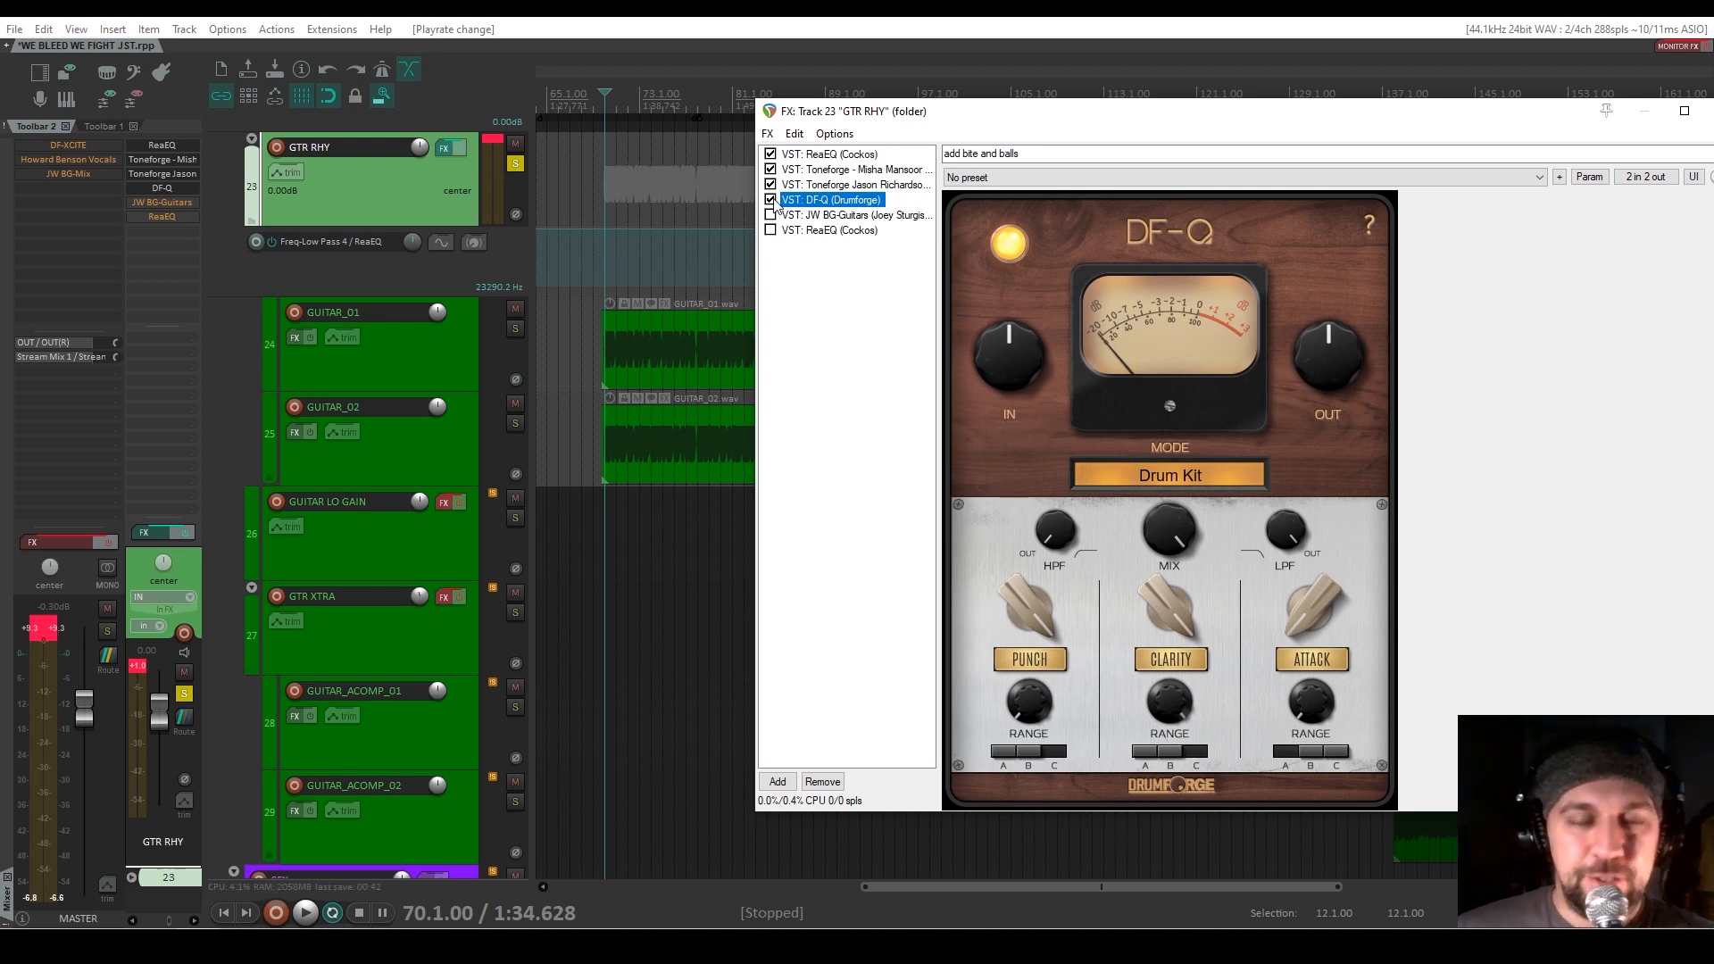
key(space)
click(771, 200)
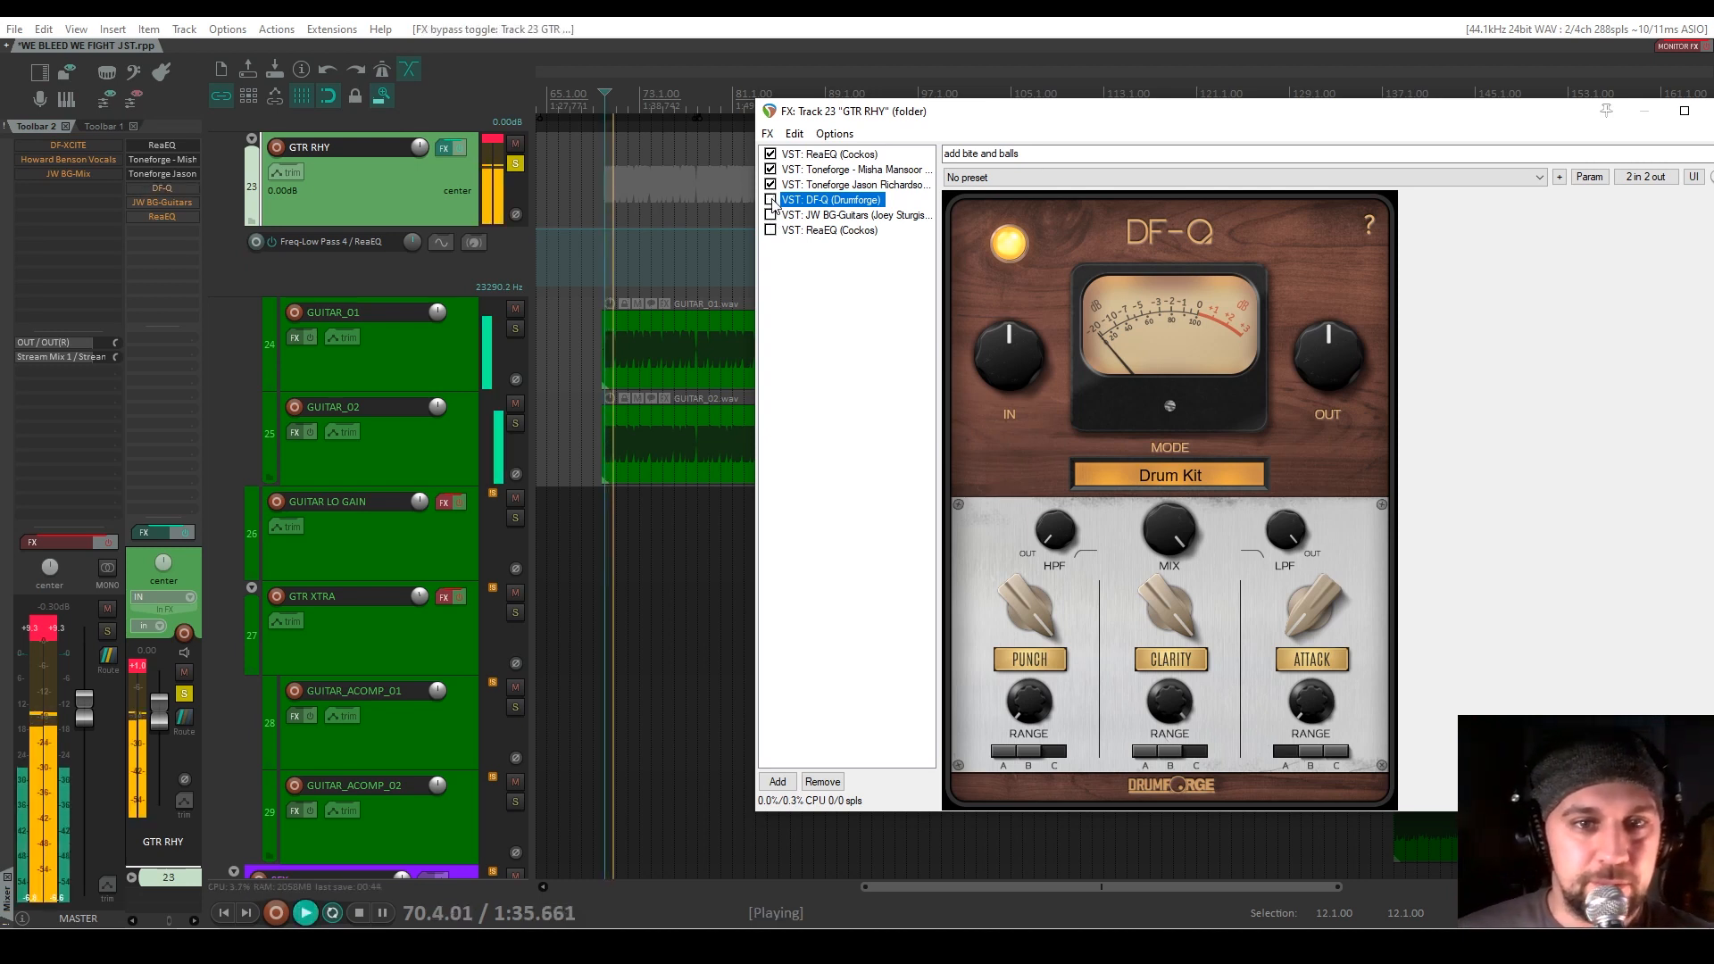
click(771, 200)
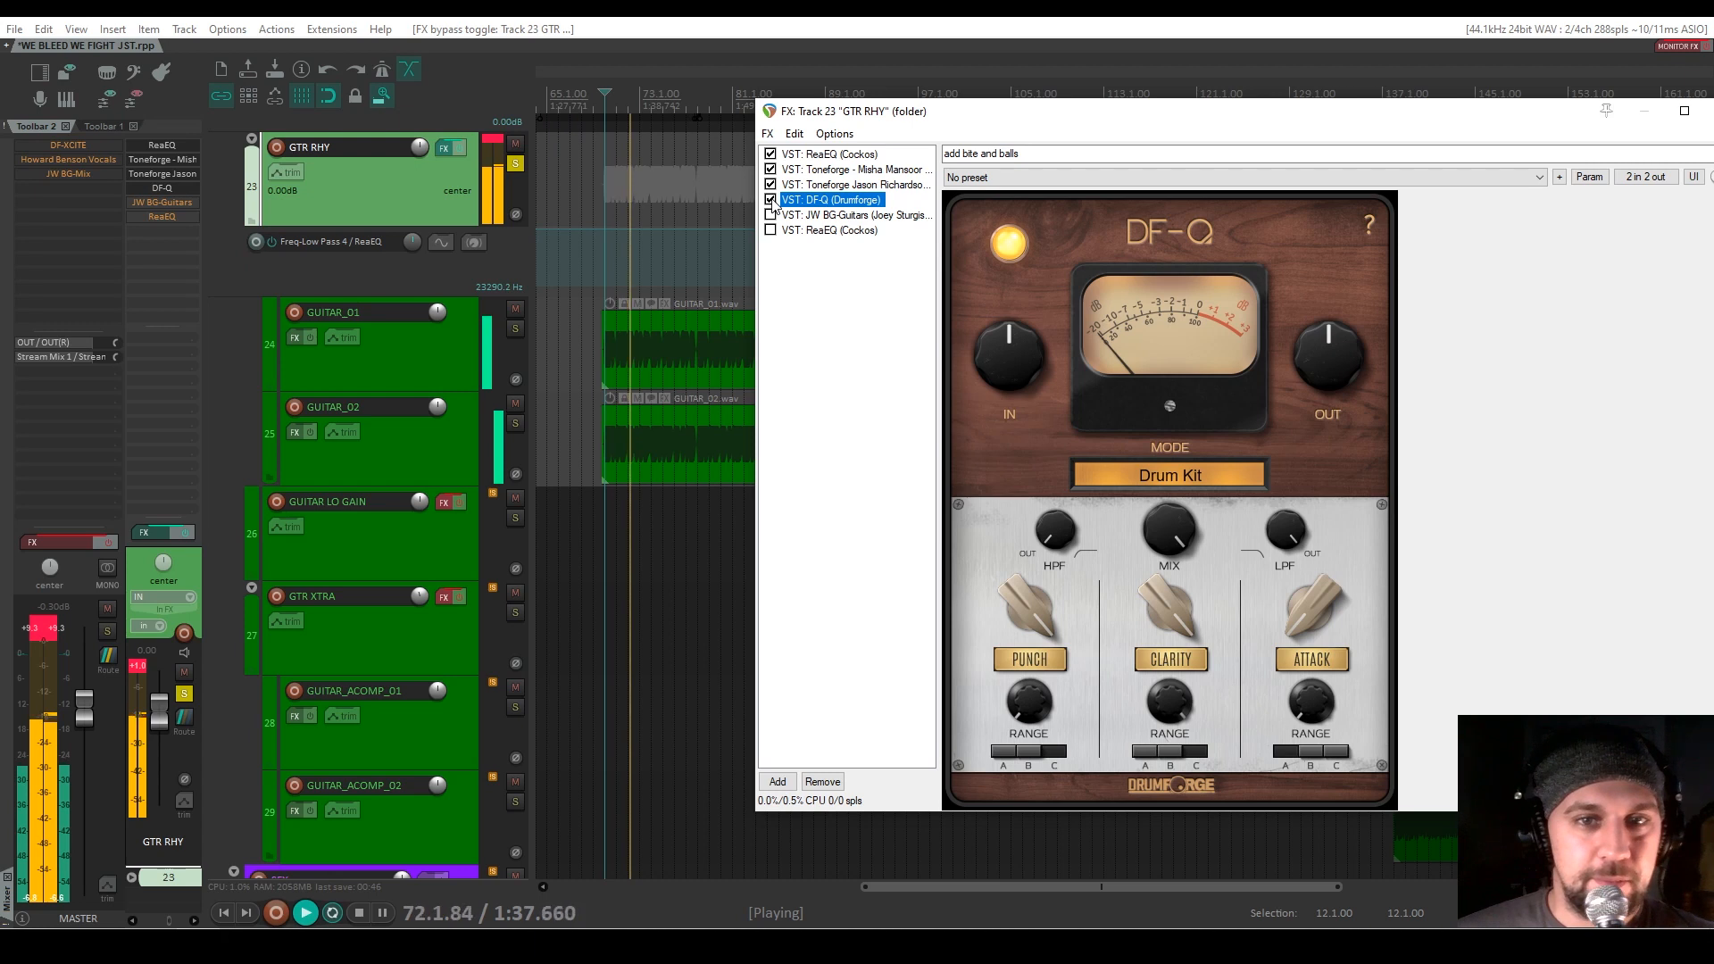
key(space)
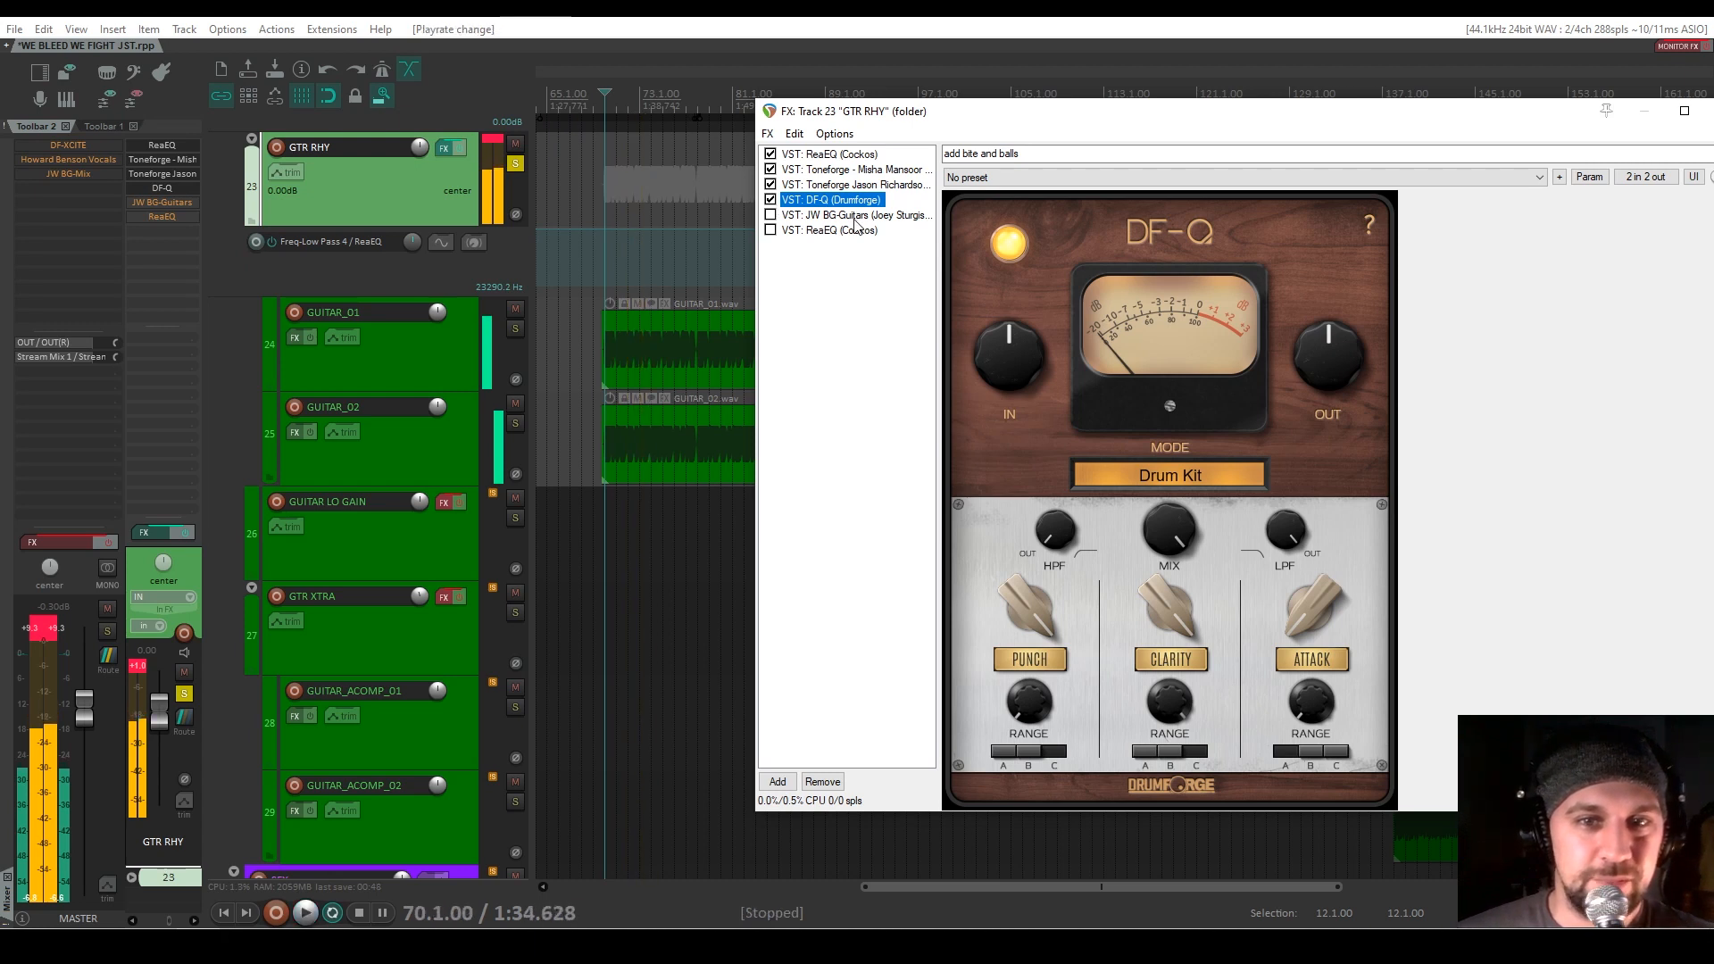
Enable JW BG-Guitars to compress the low end, comparing it off and on during playback and leaving it enabled
click(853, 217)
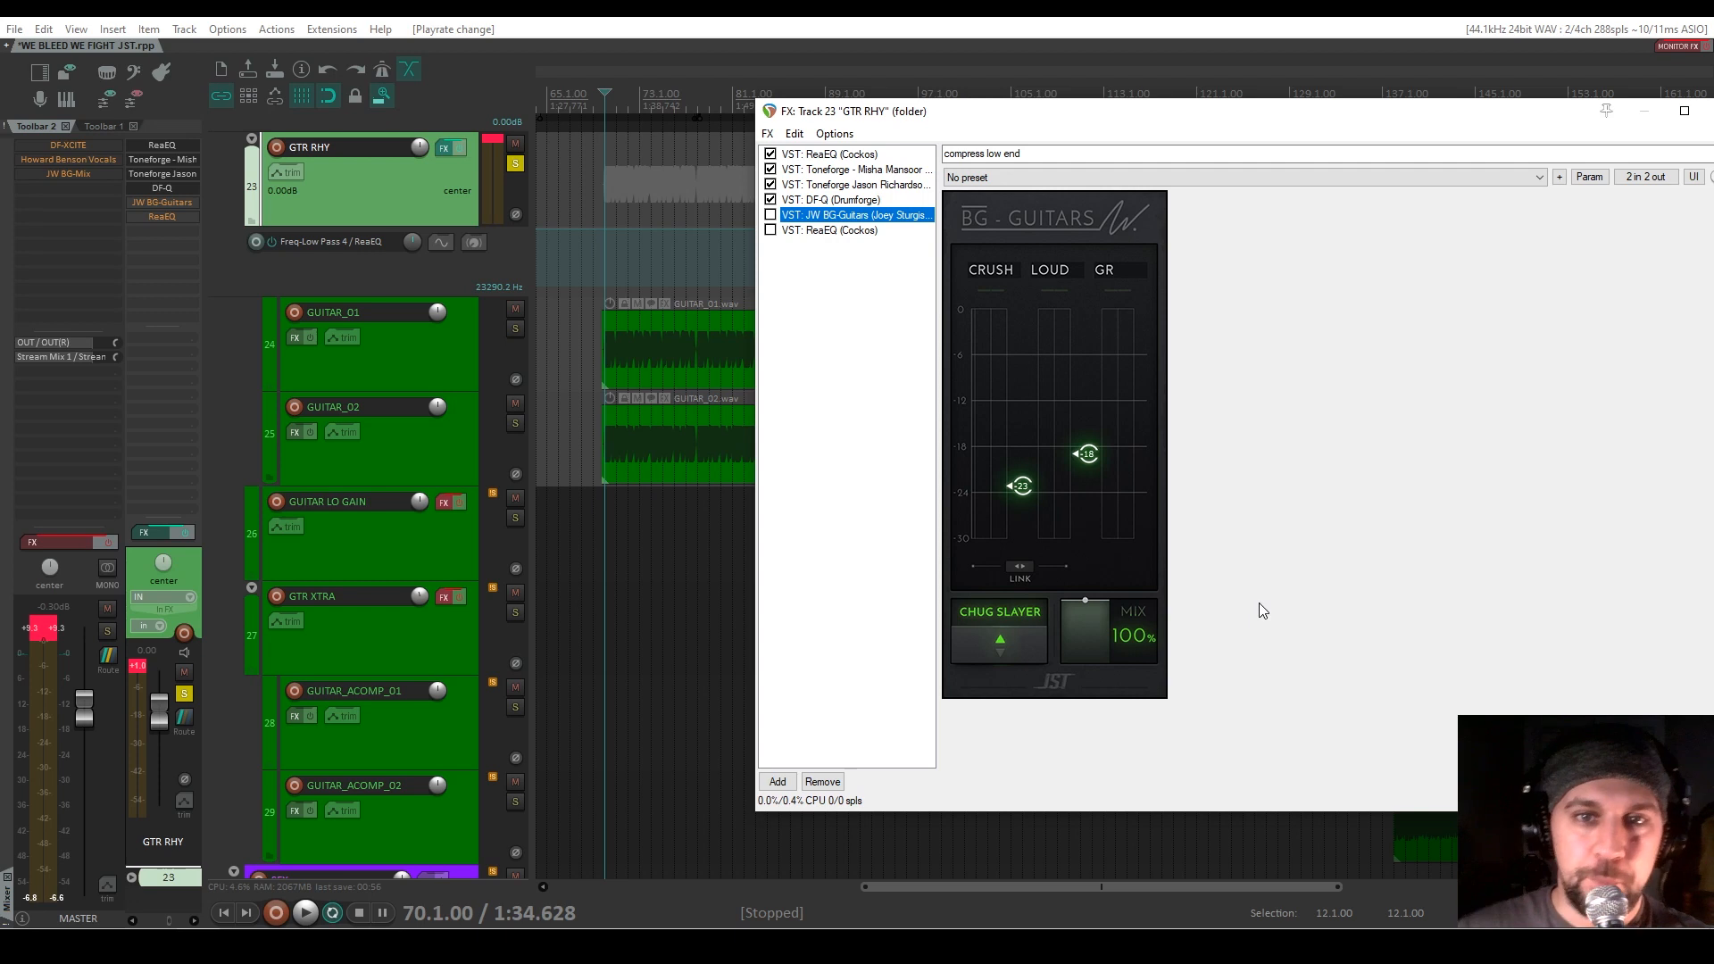
key(space)
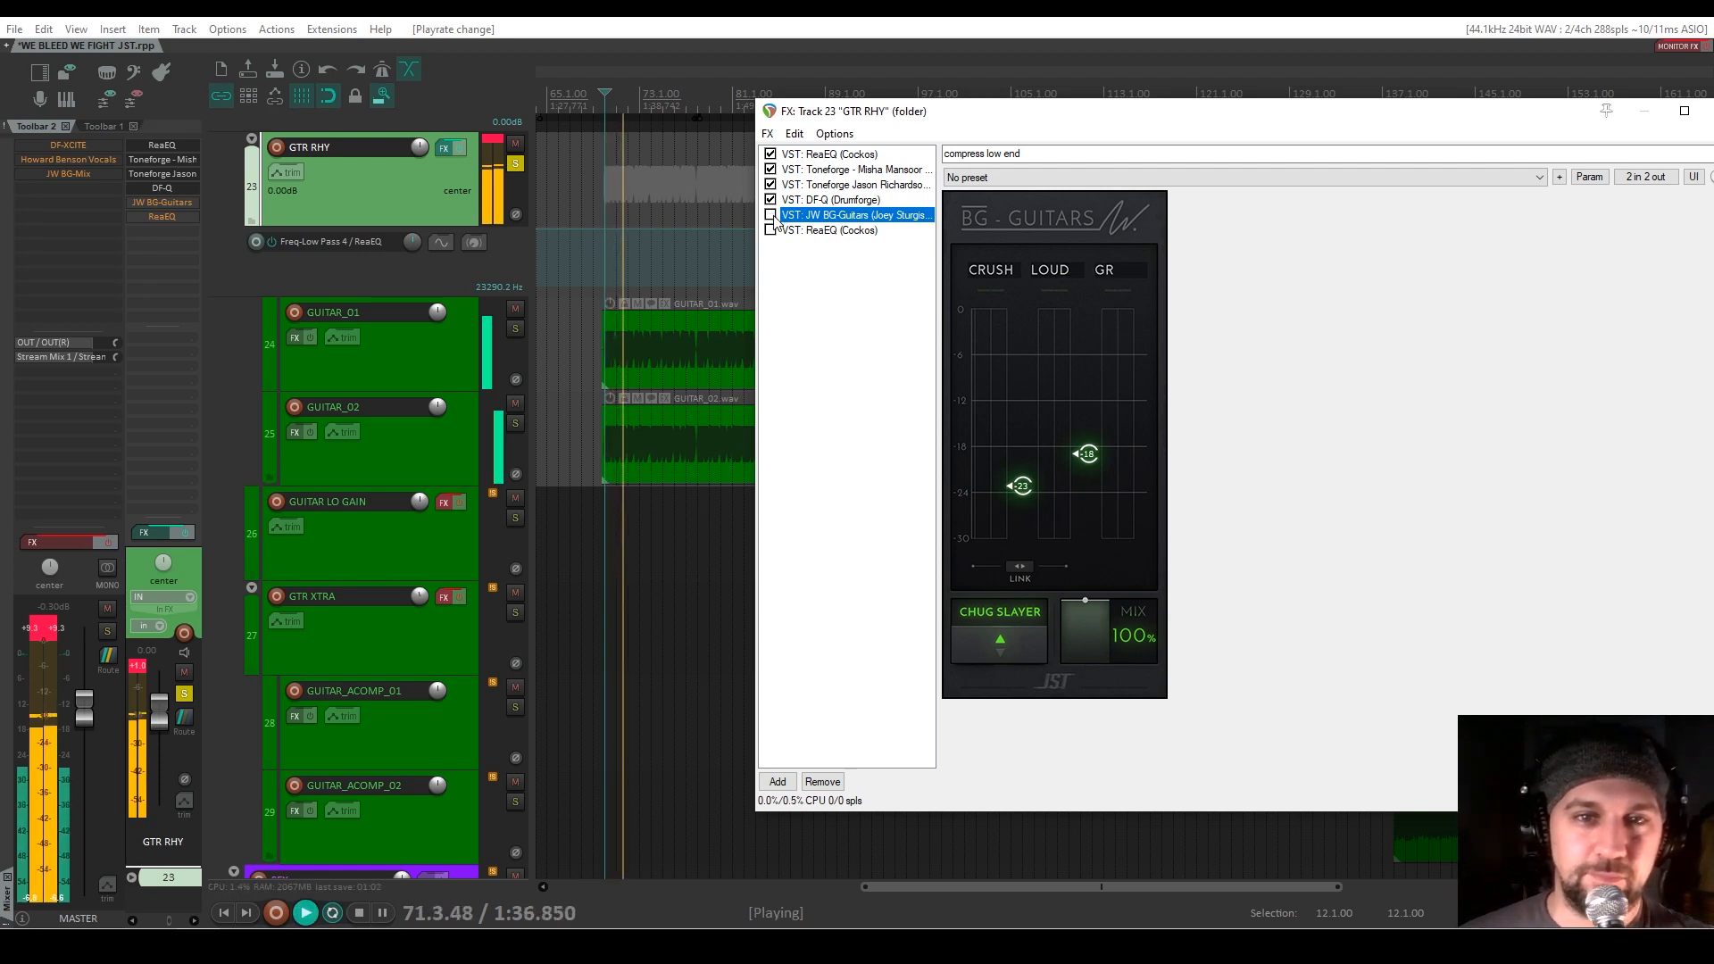
click(771, 215)
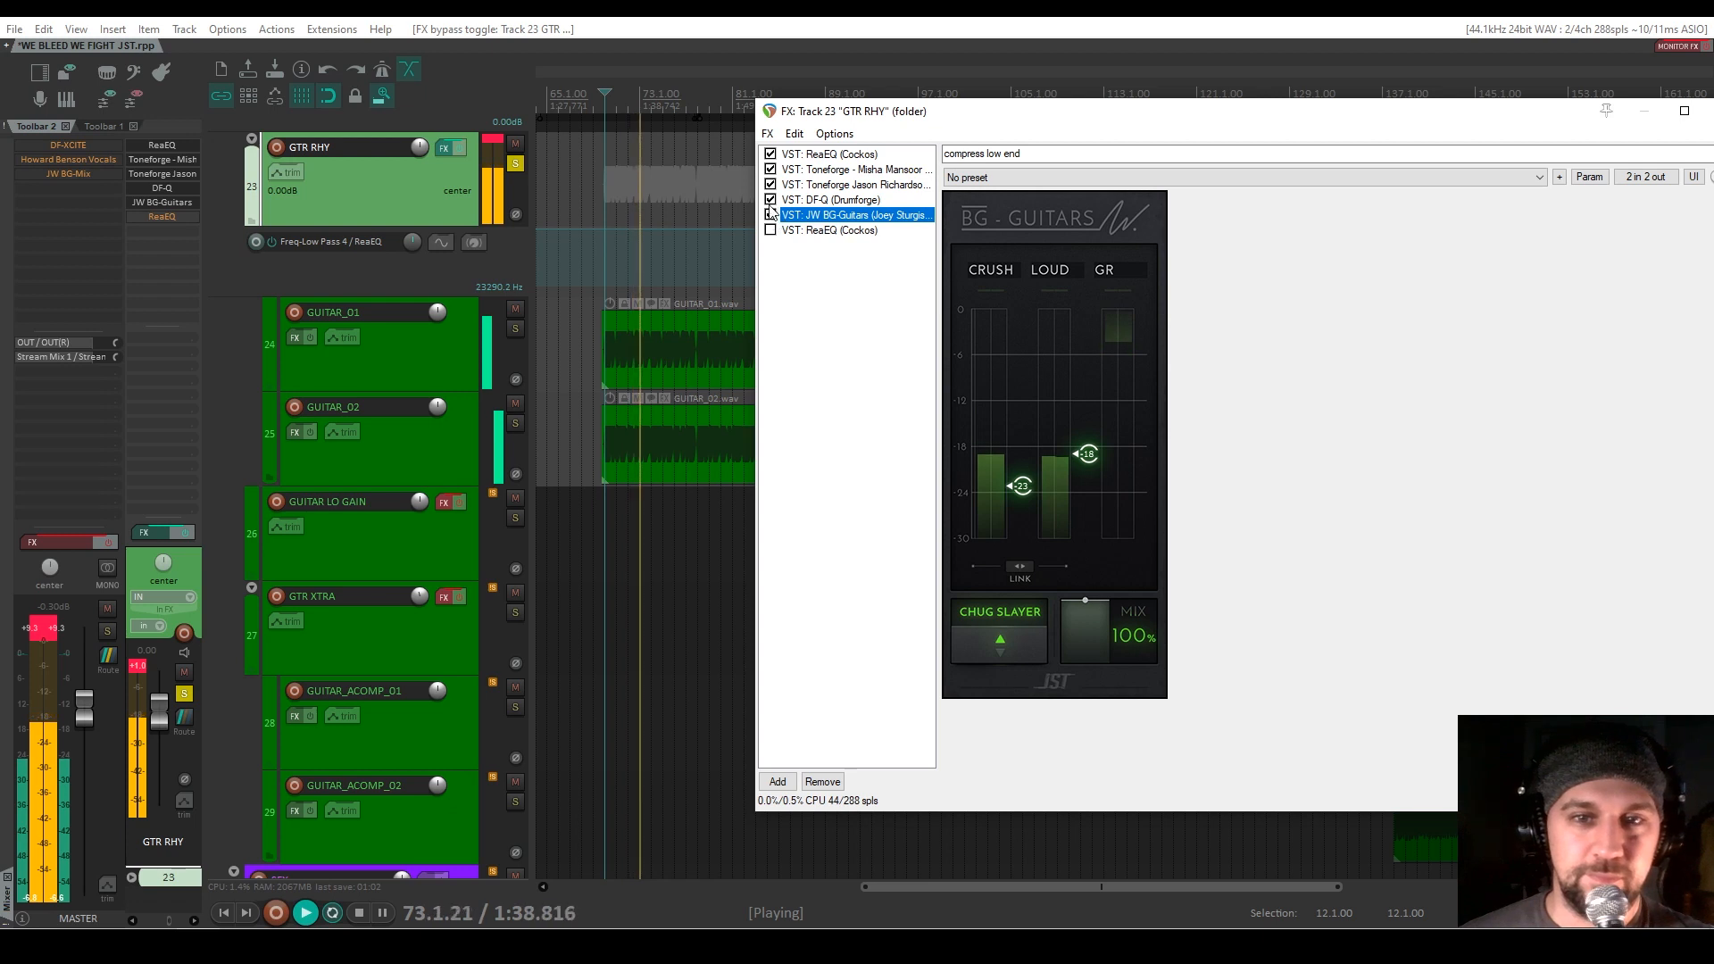
click(771, 215)
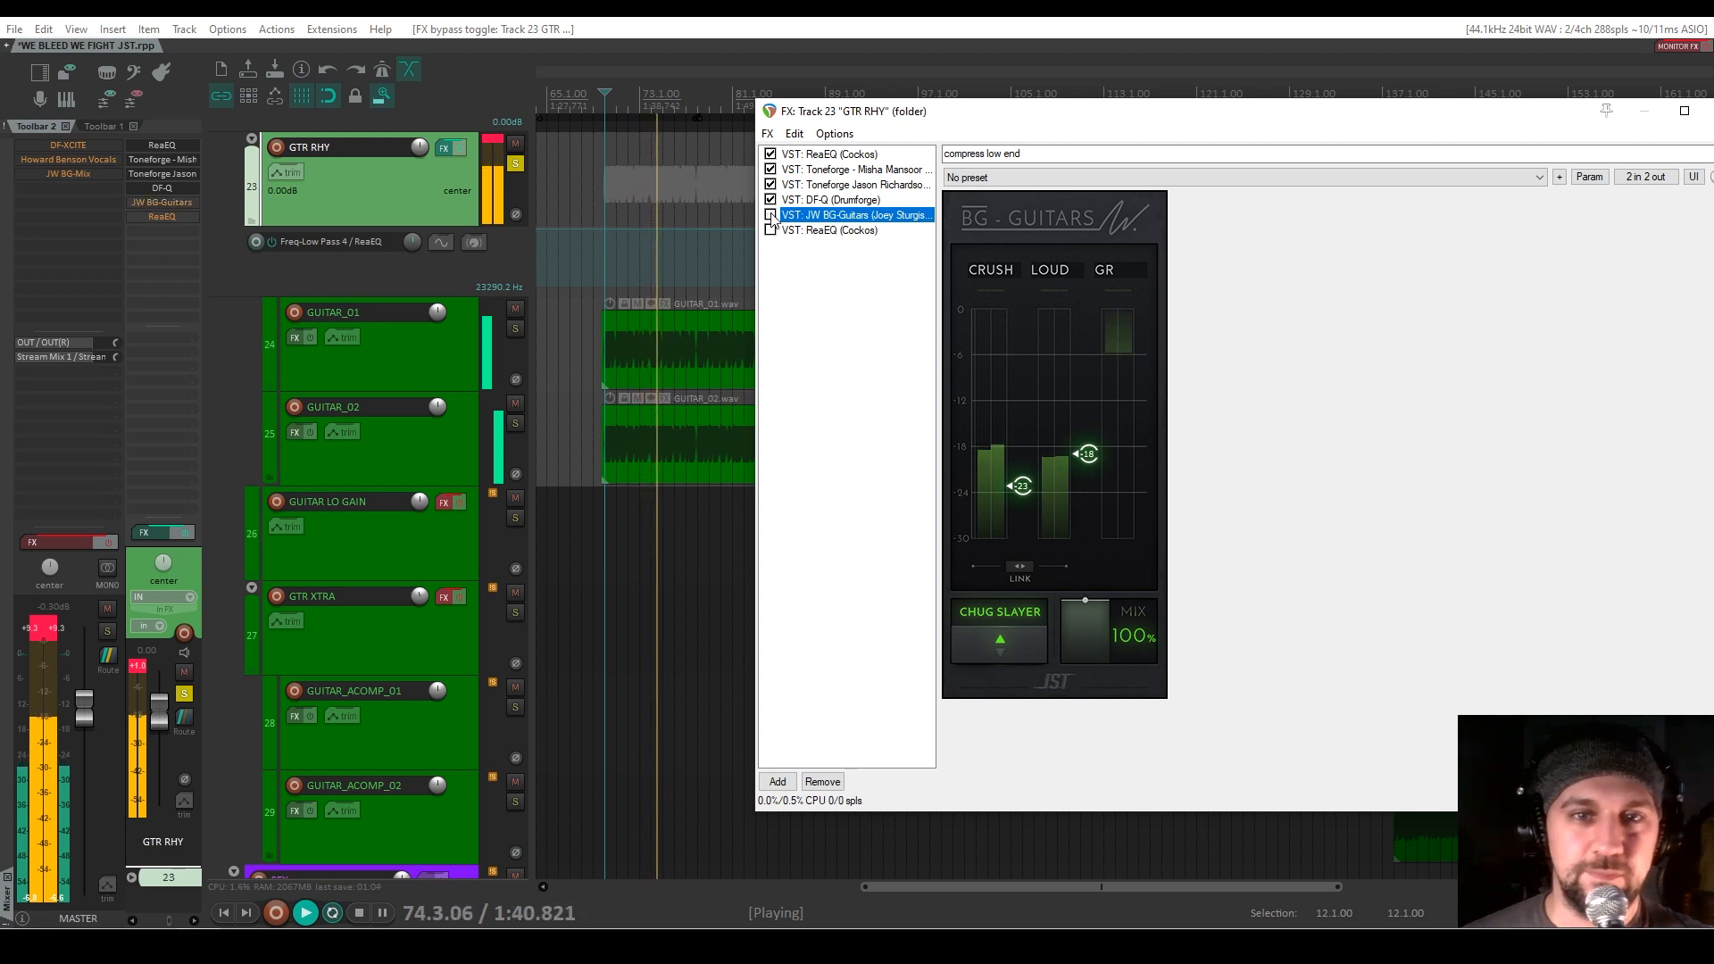
click(770, 215)
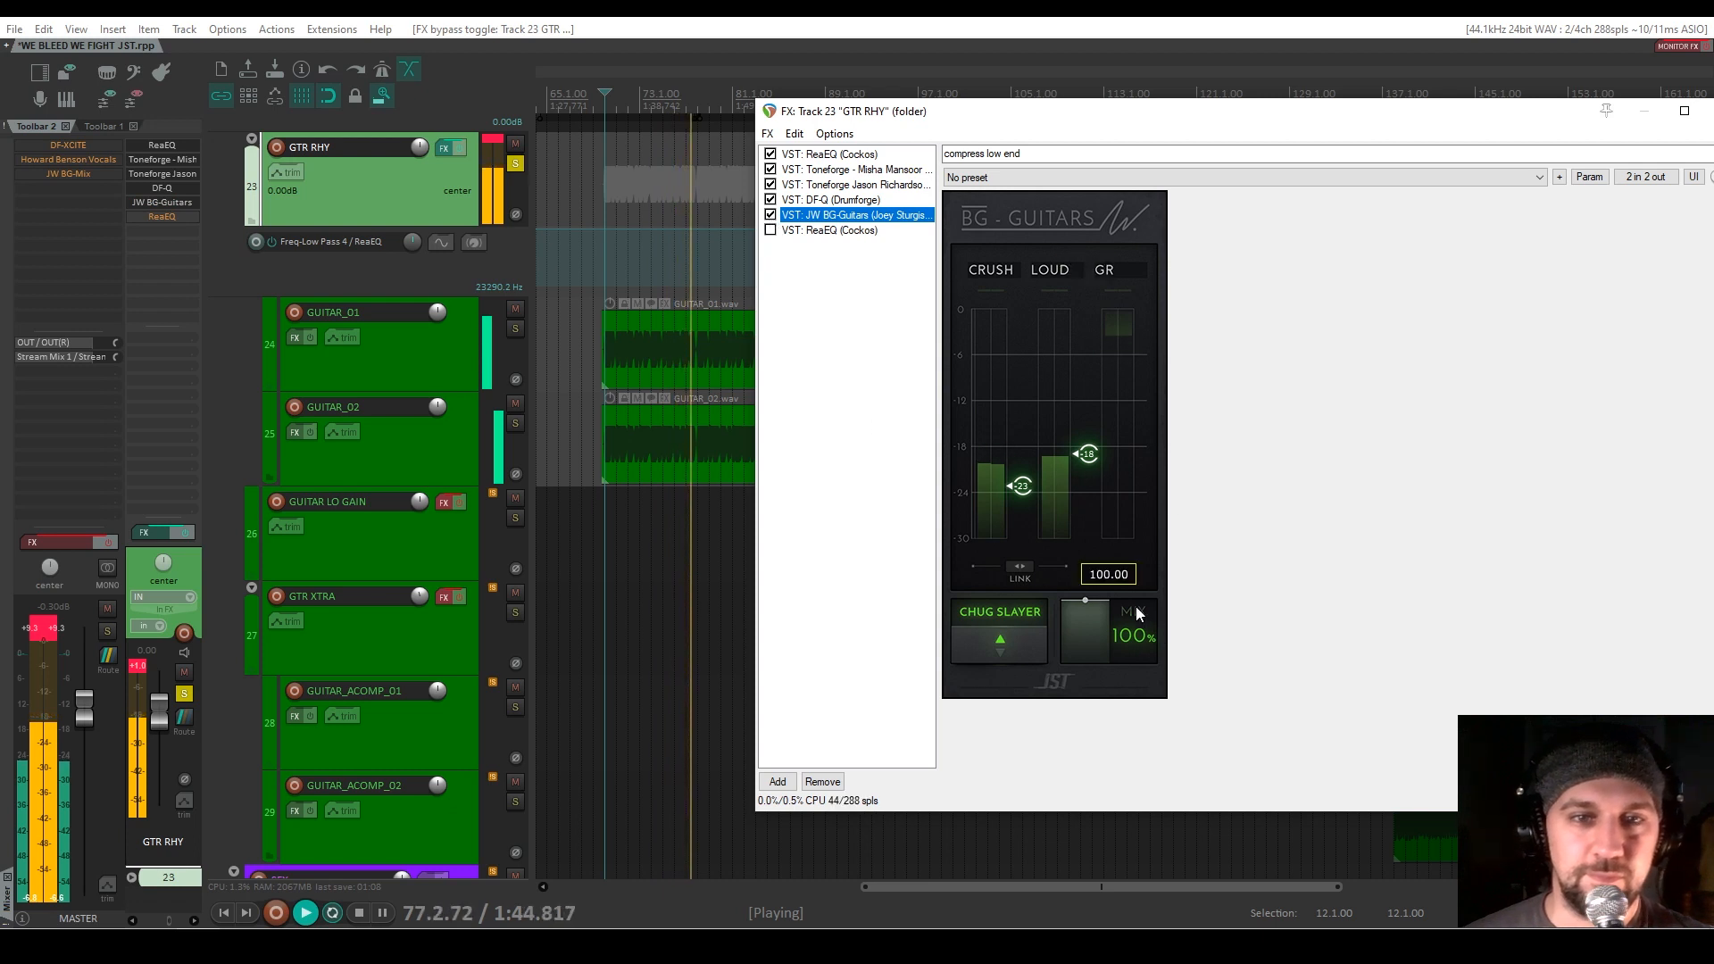
key(space)
Enable the automated low-pass sweep ReaEQ at the end of the GTR RHY chain while playing the sweep section from bar 100
click(822, 230)
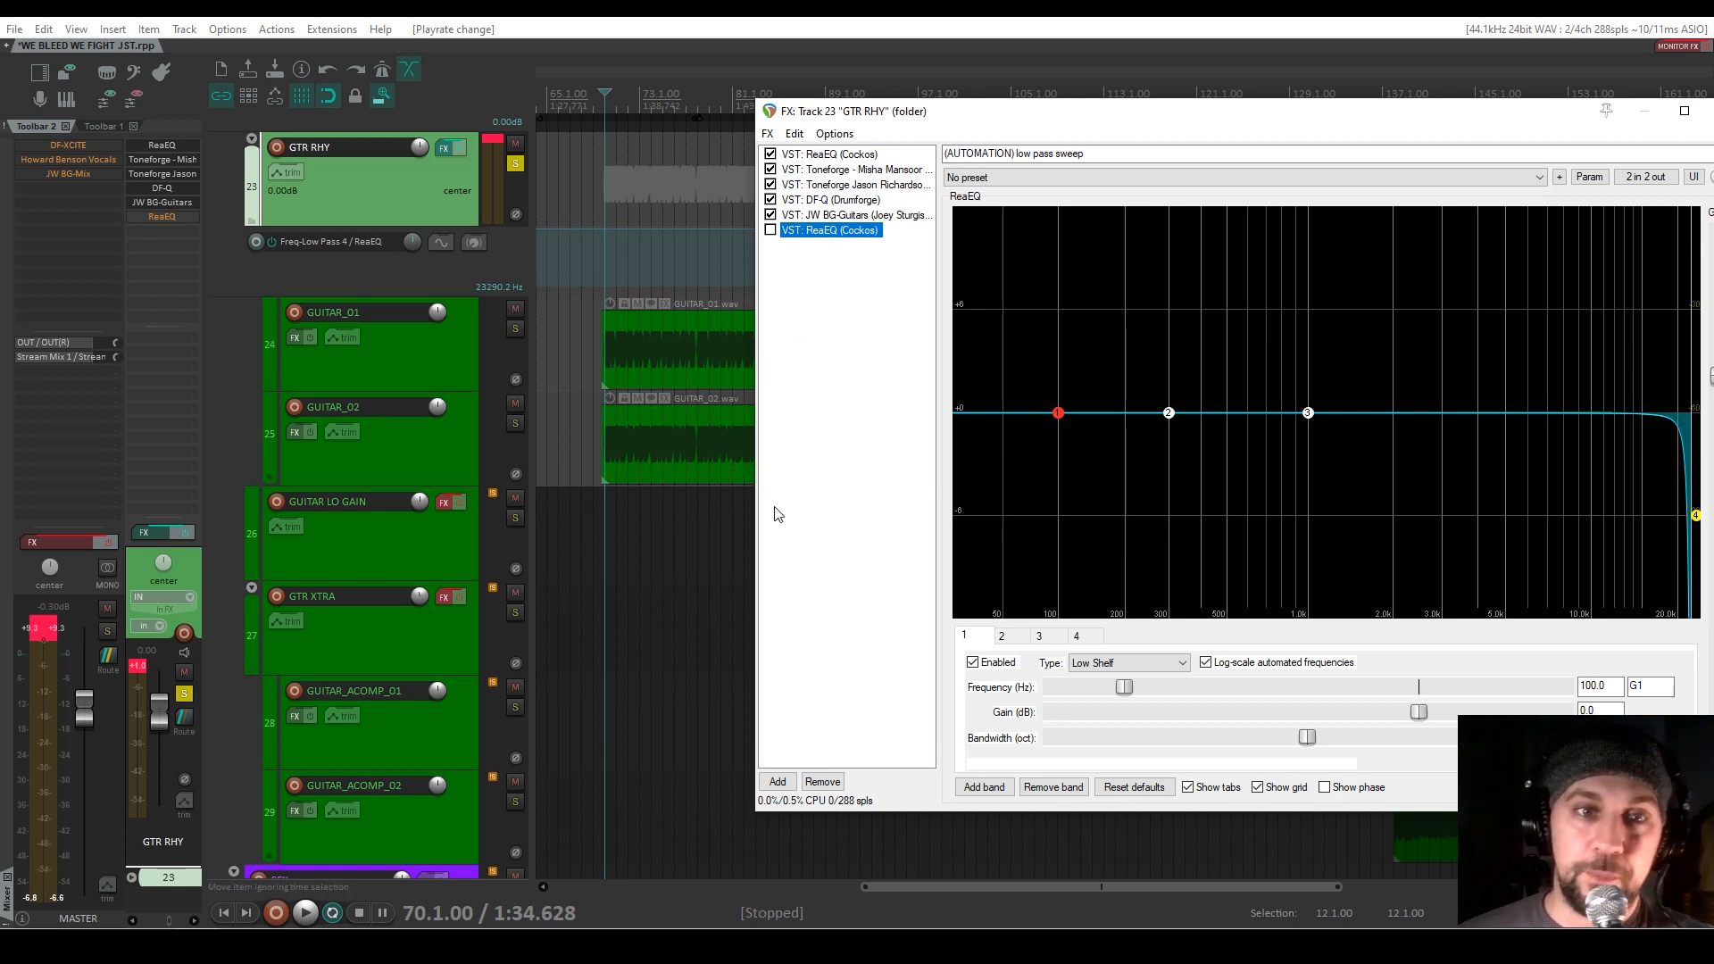
drag(989, 886, 1162, 883)
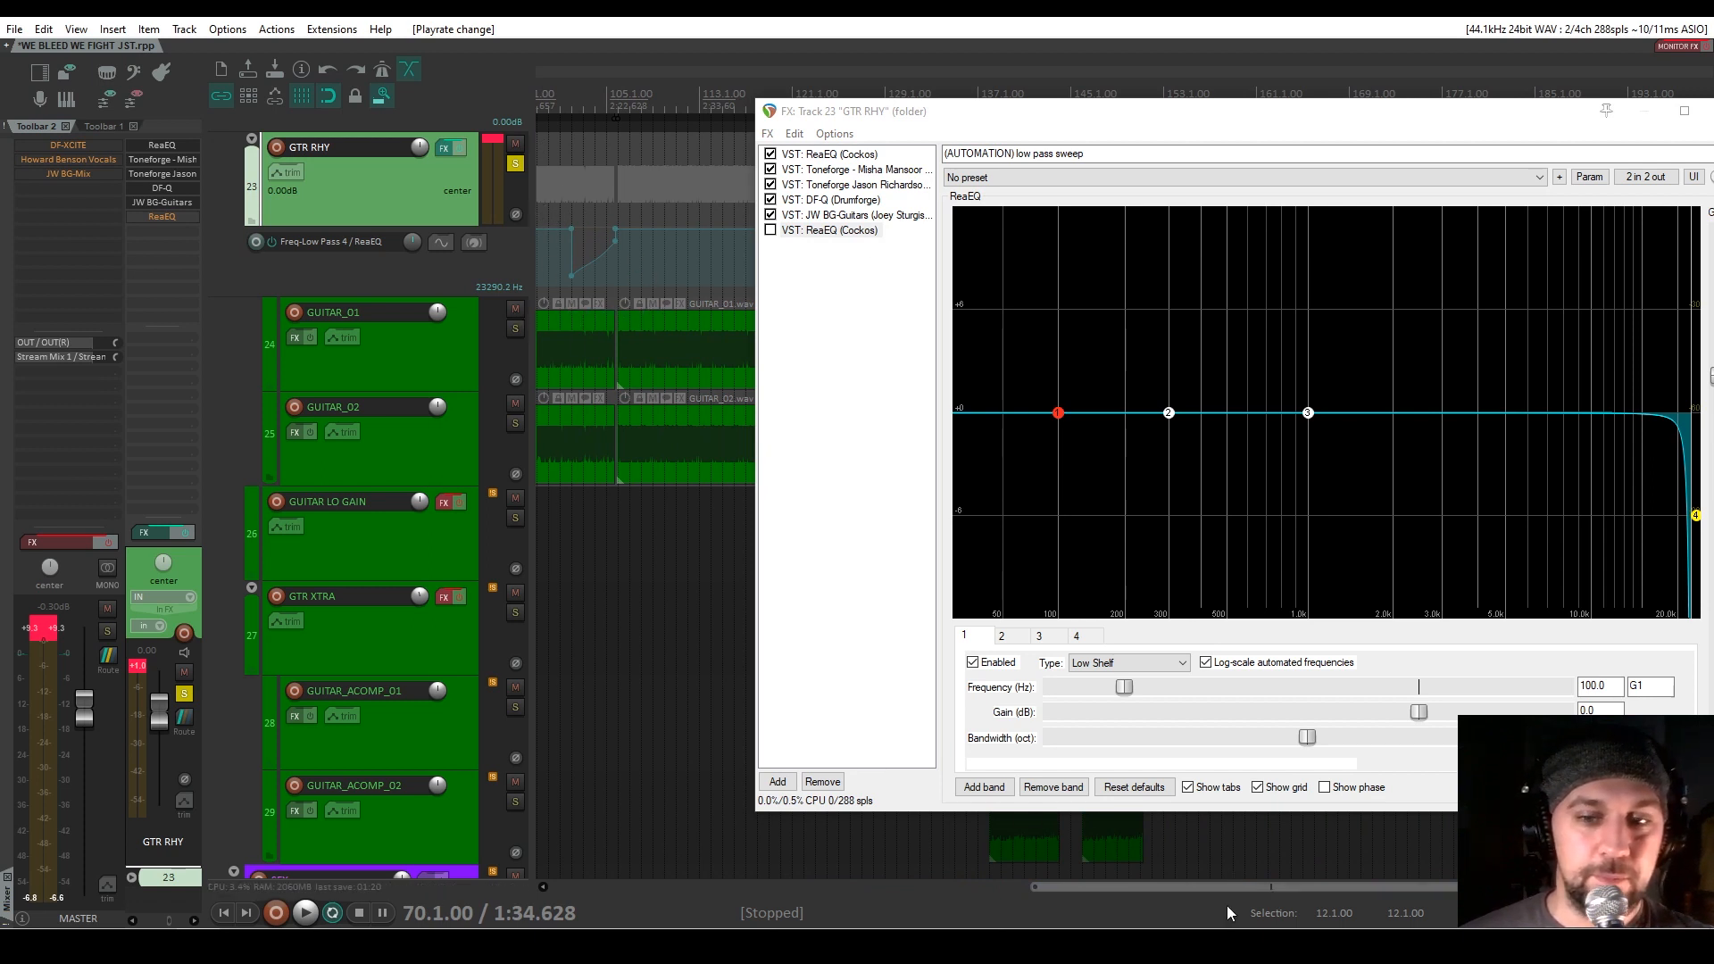
drag(1226, 889, 1210, 888)
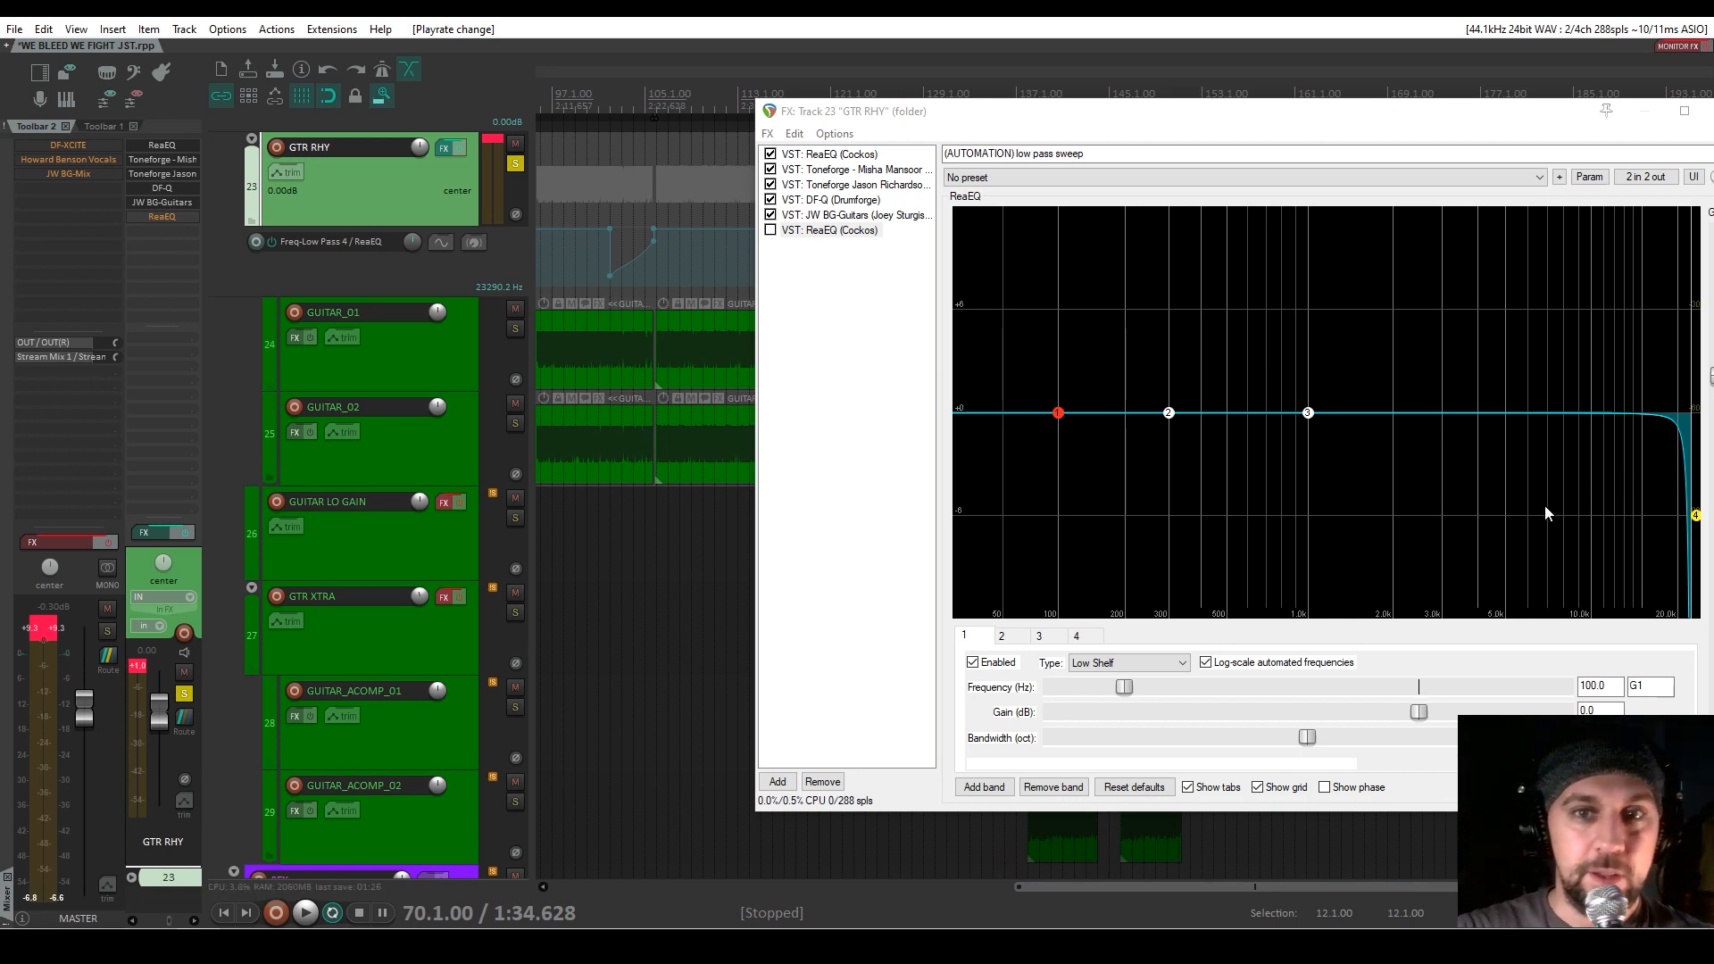
click(582, 98)
key(space)
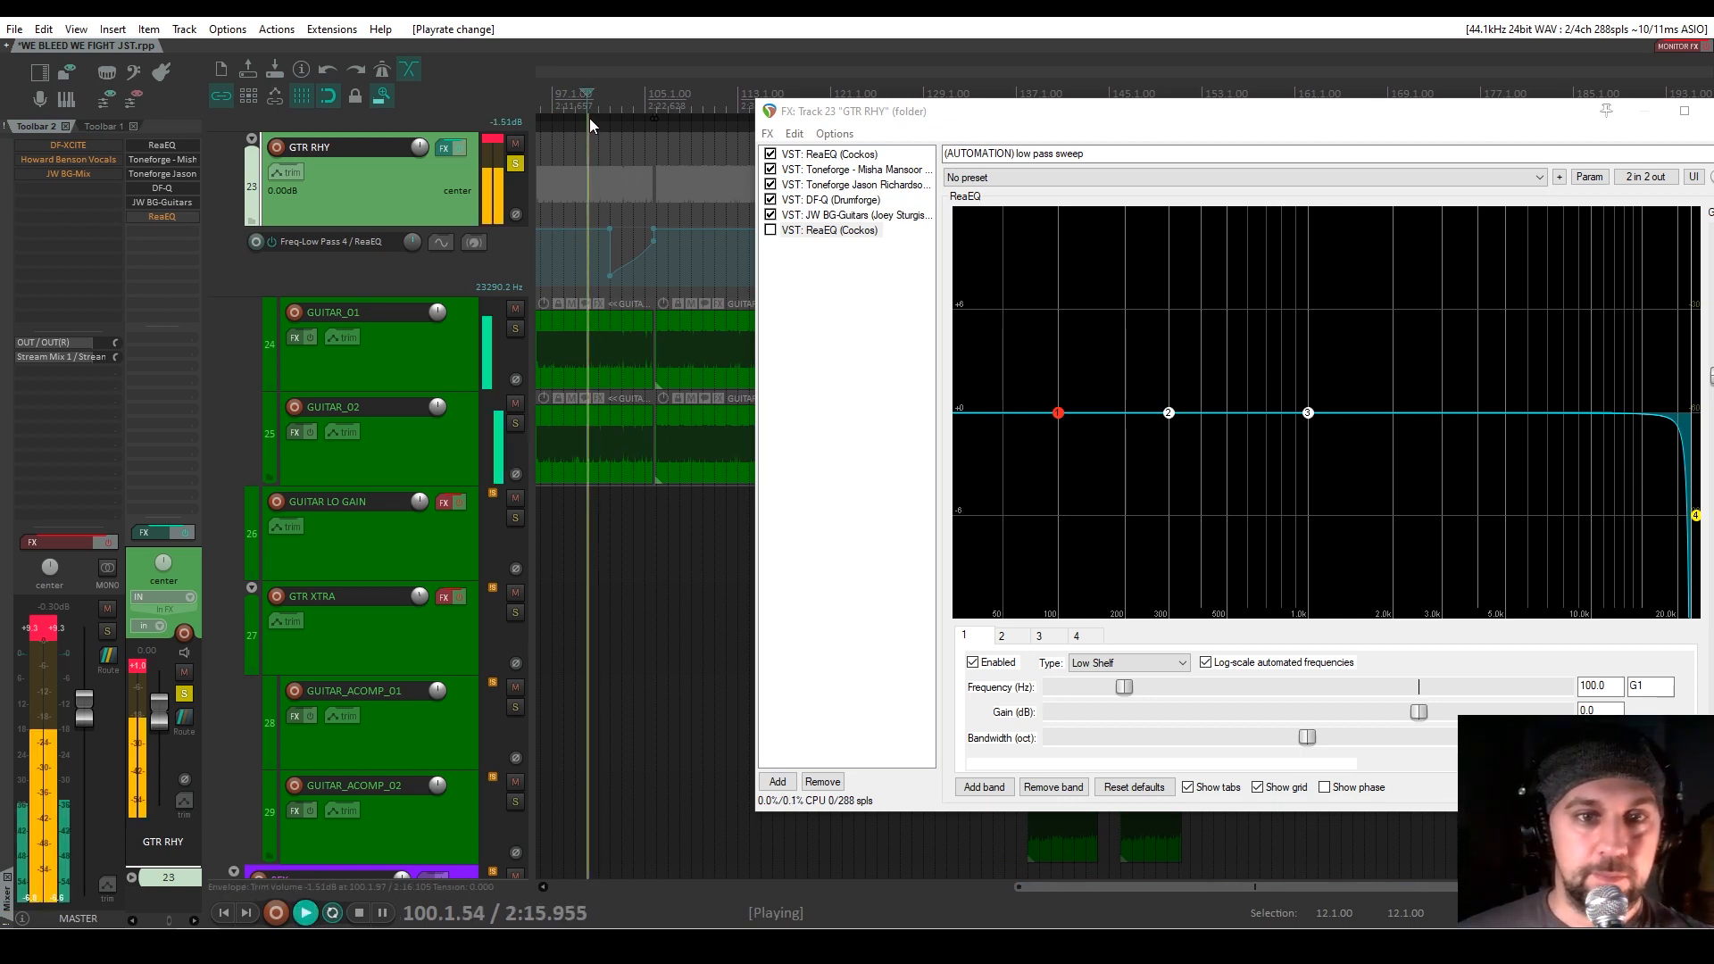
click(771, 230)
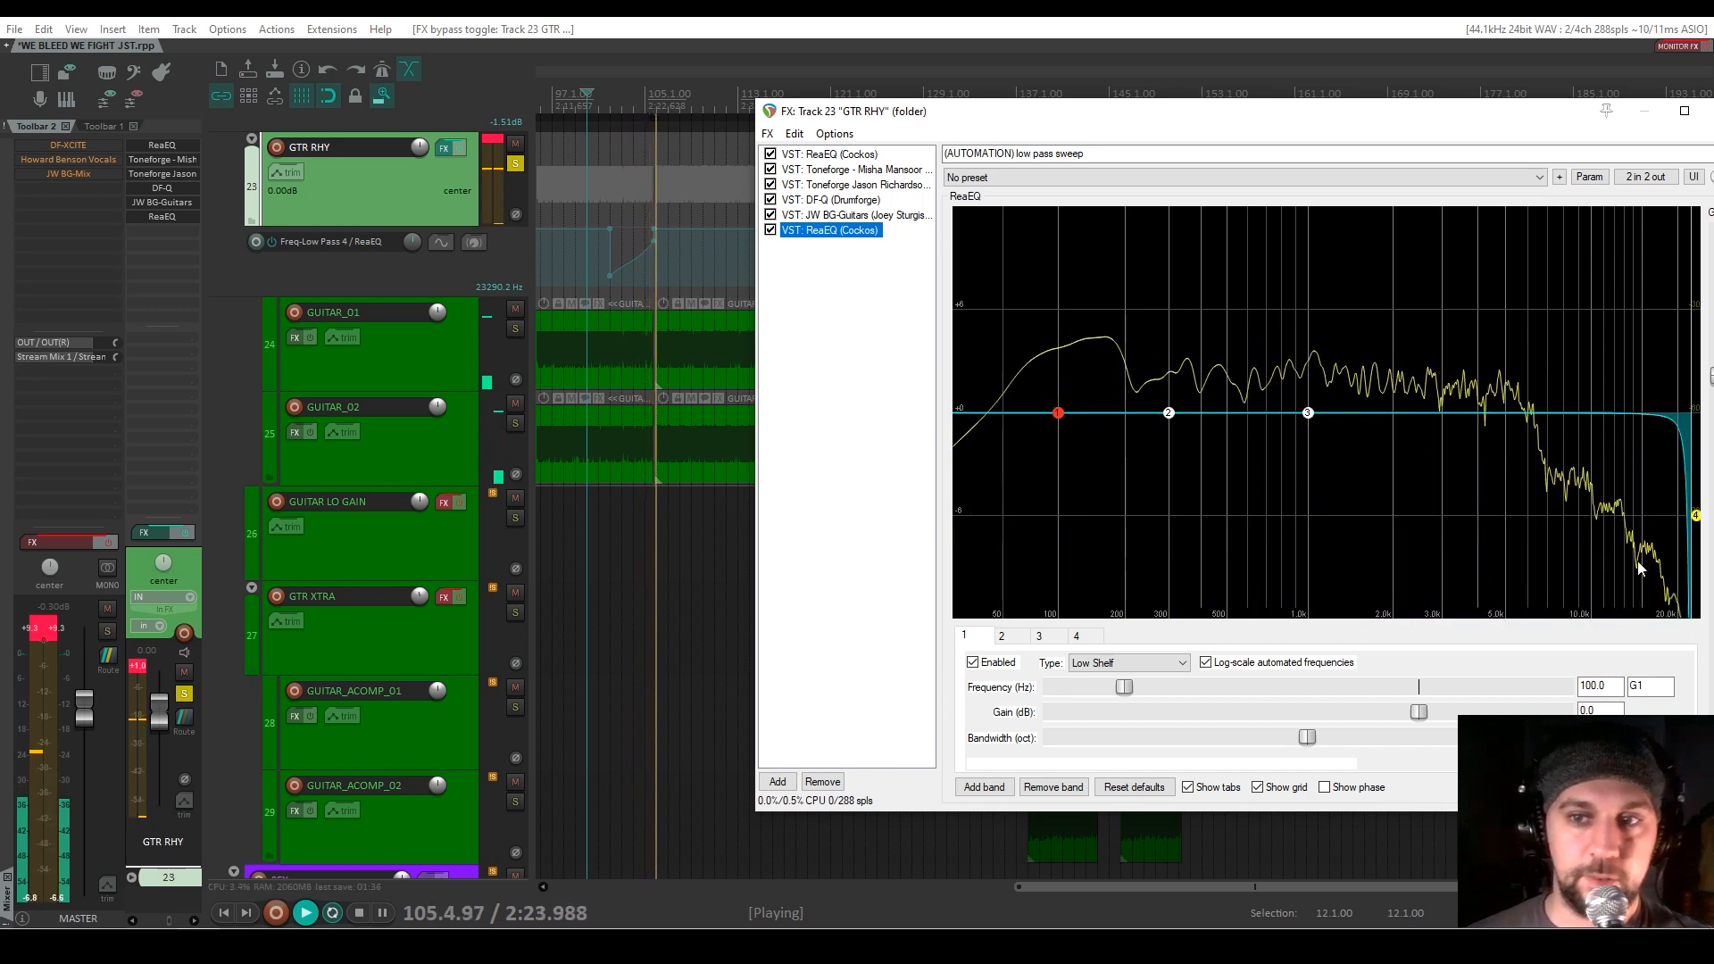
key(space)
Close the GTR RHY effects chain and take the track out of solo
drag(1517, 113, 1333, 136)
click(1541, 135)
click(515, 164)
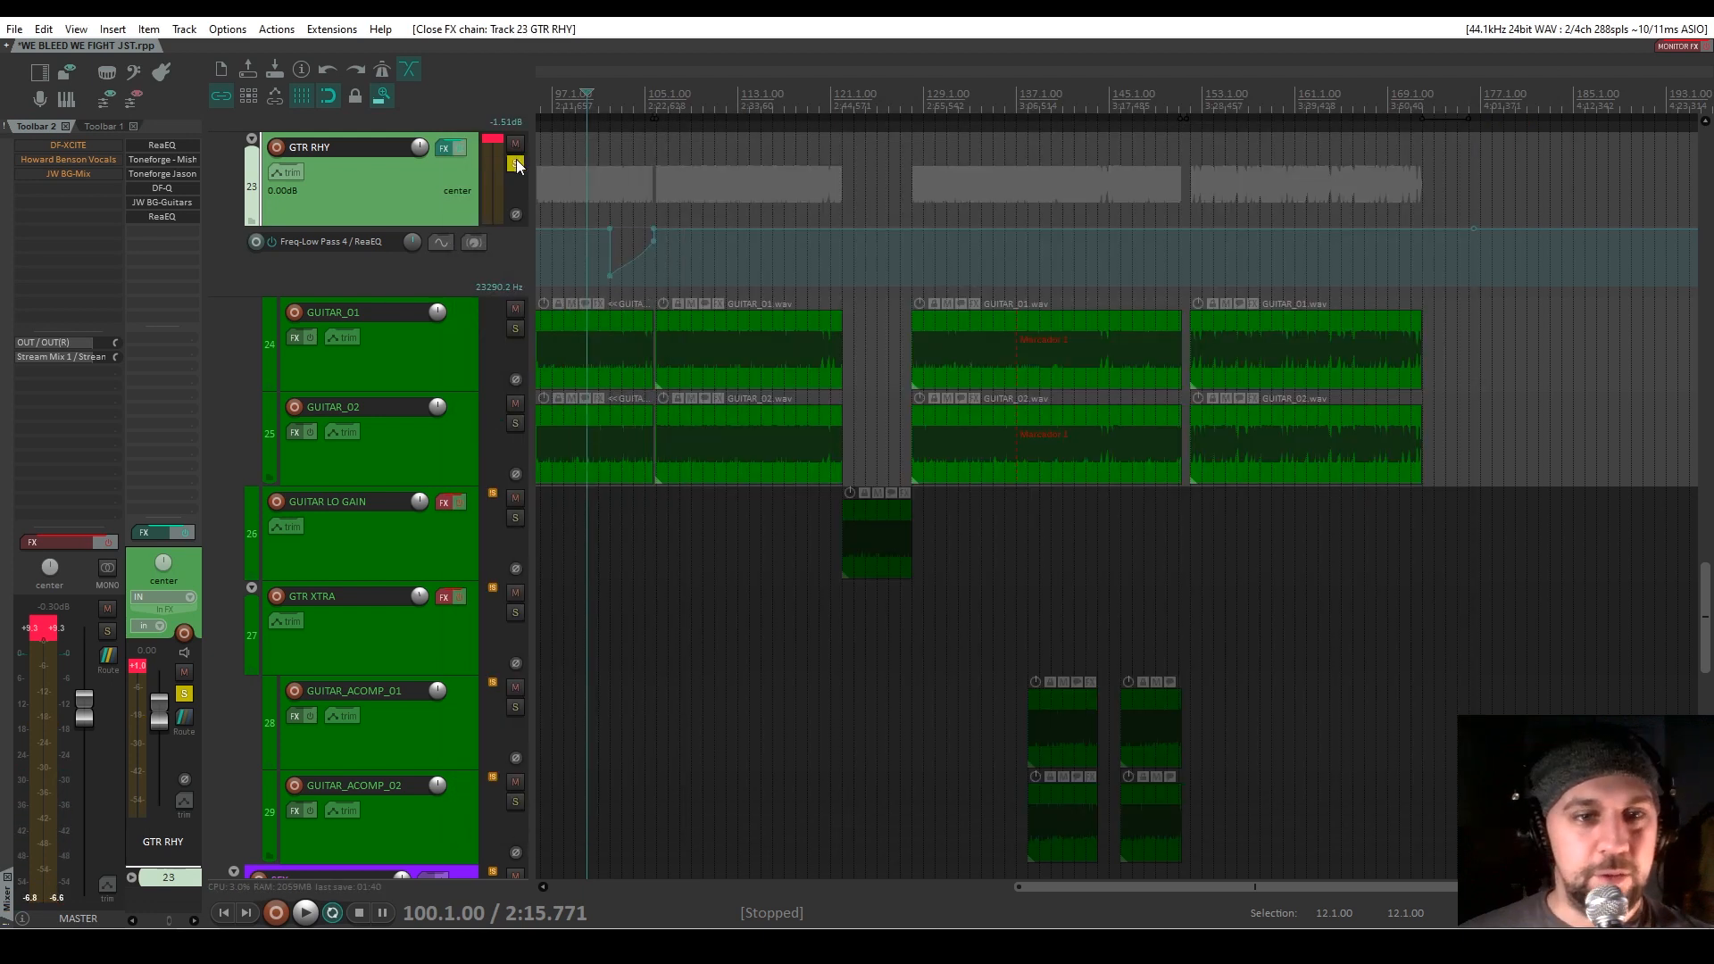
Place the edit cursor at bar 122 and set the time selection to the GUITAR LO GAIN item there
click(395, 542)
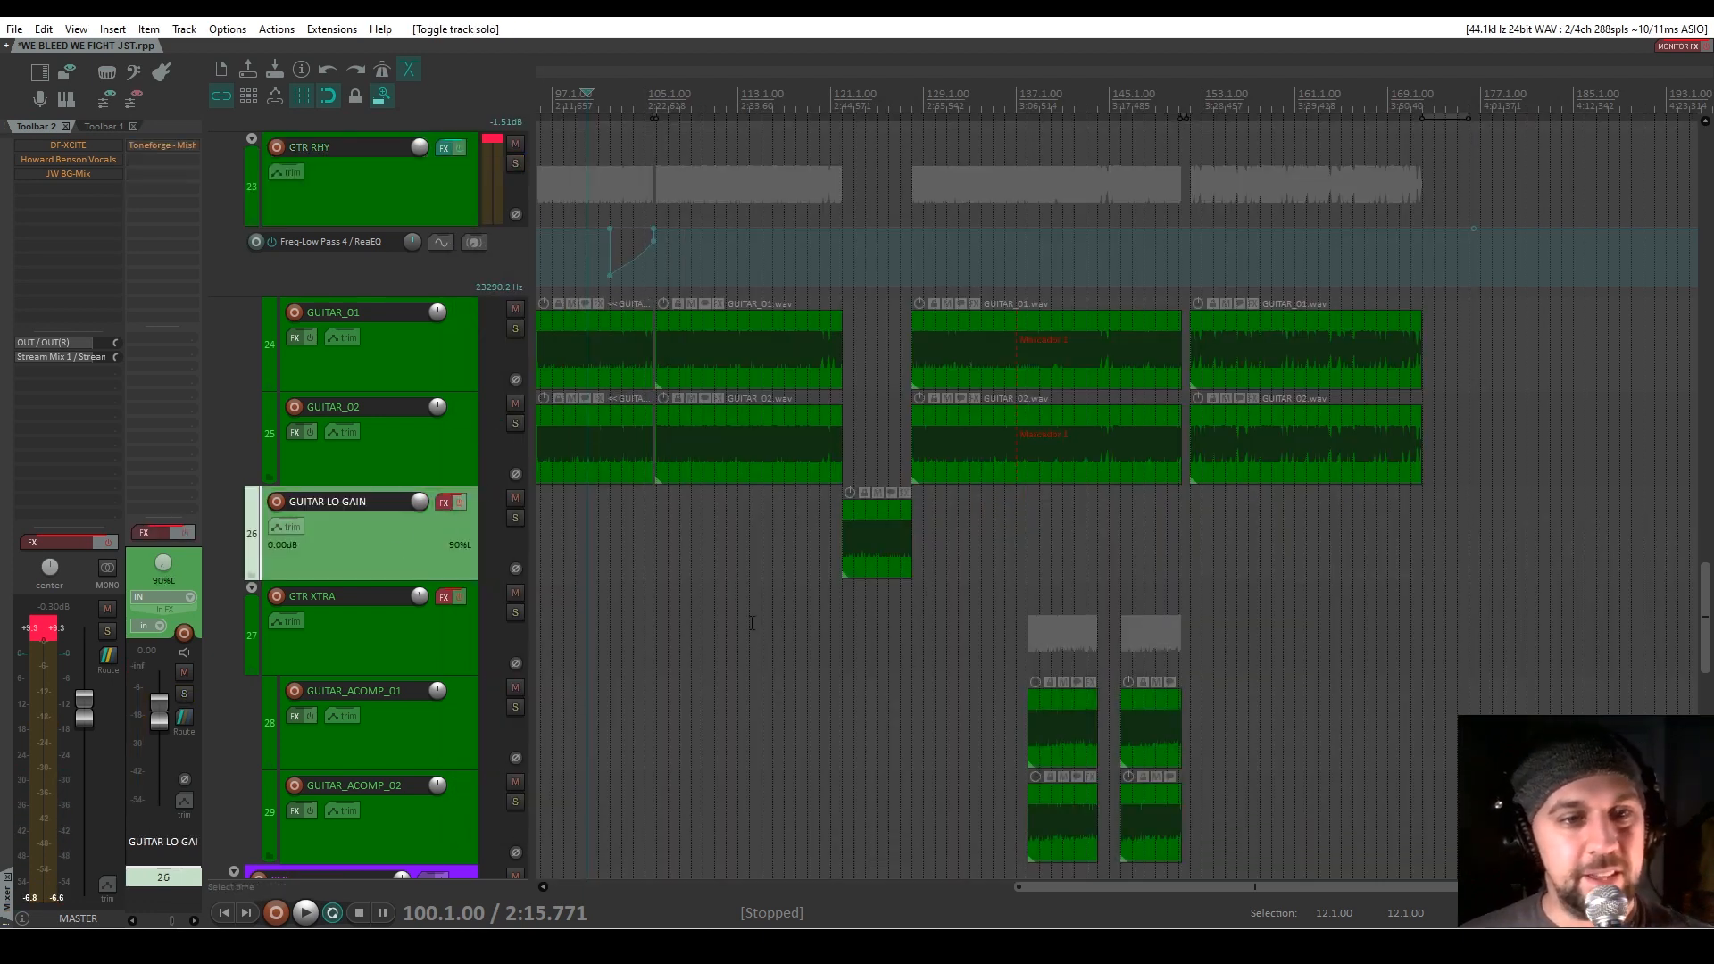
click(844, 607)
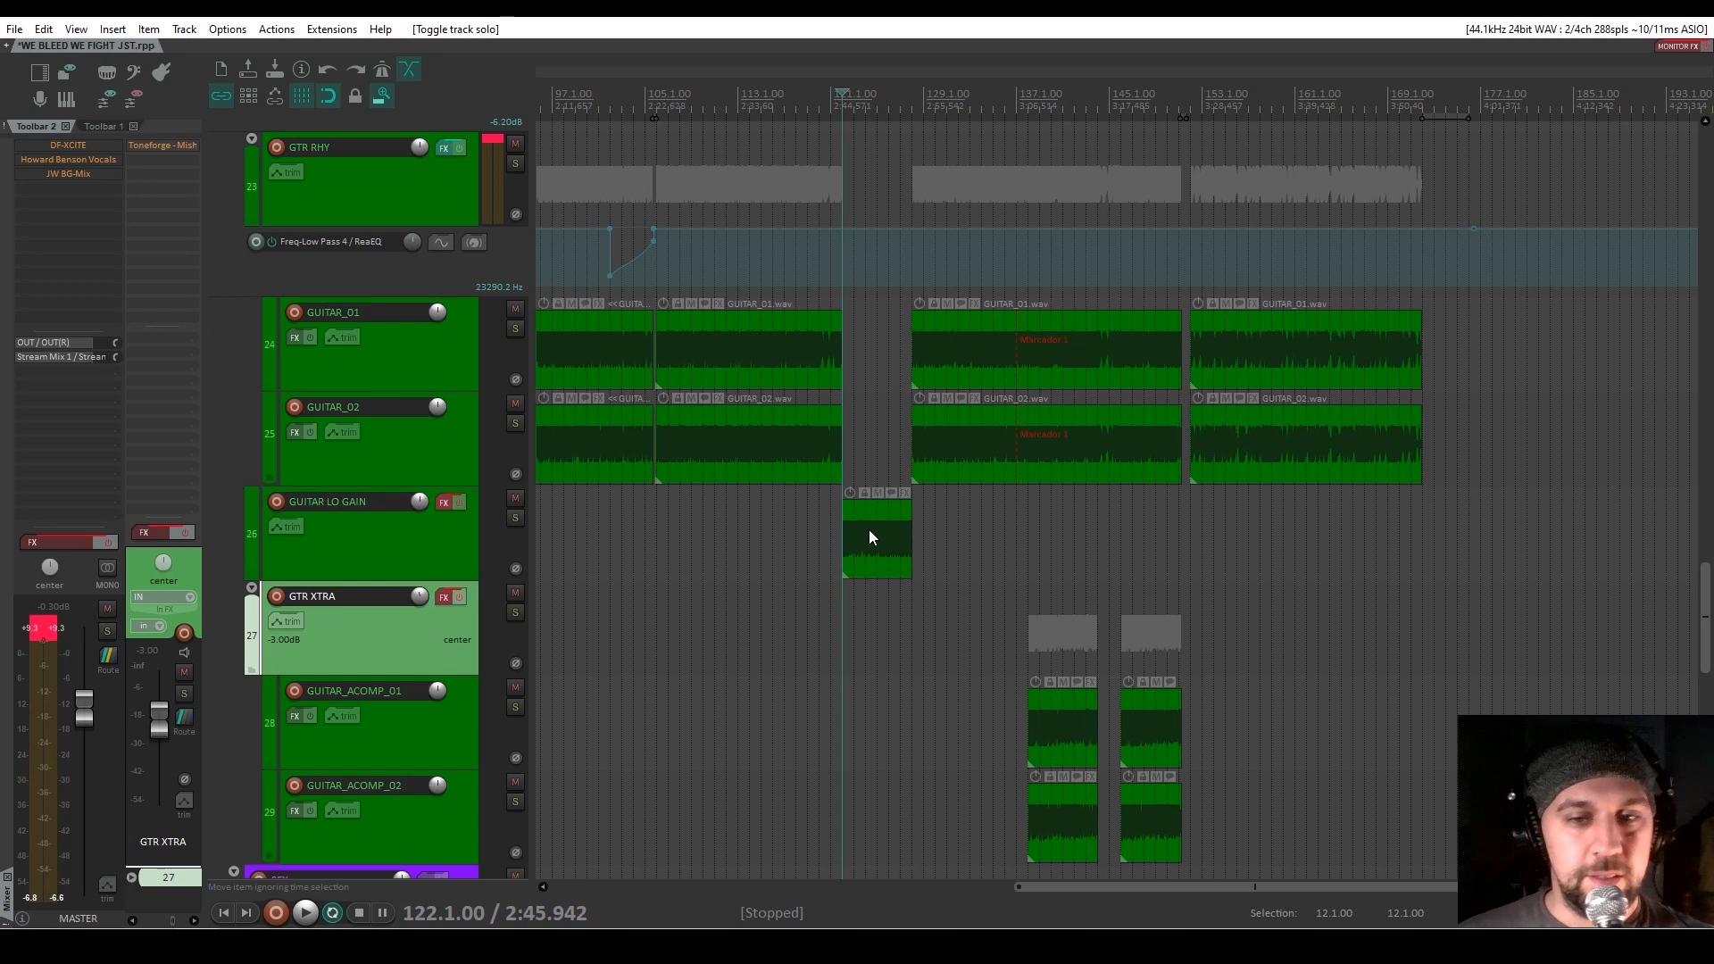
double_click(862, 561)
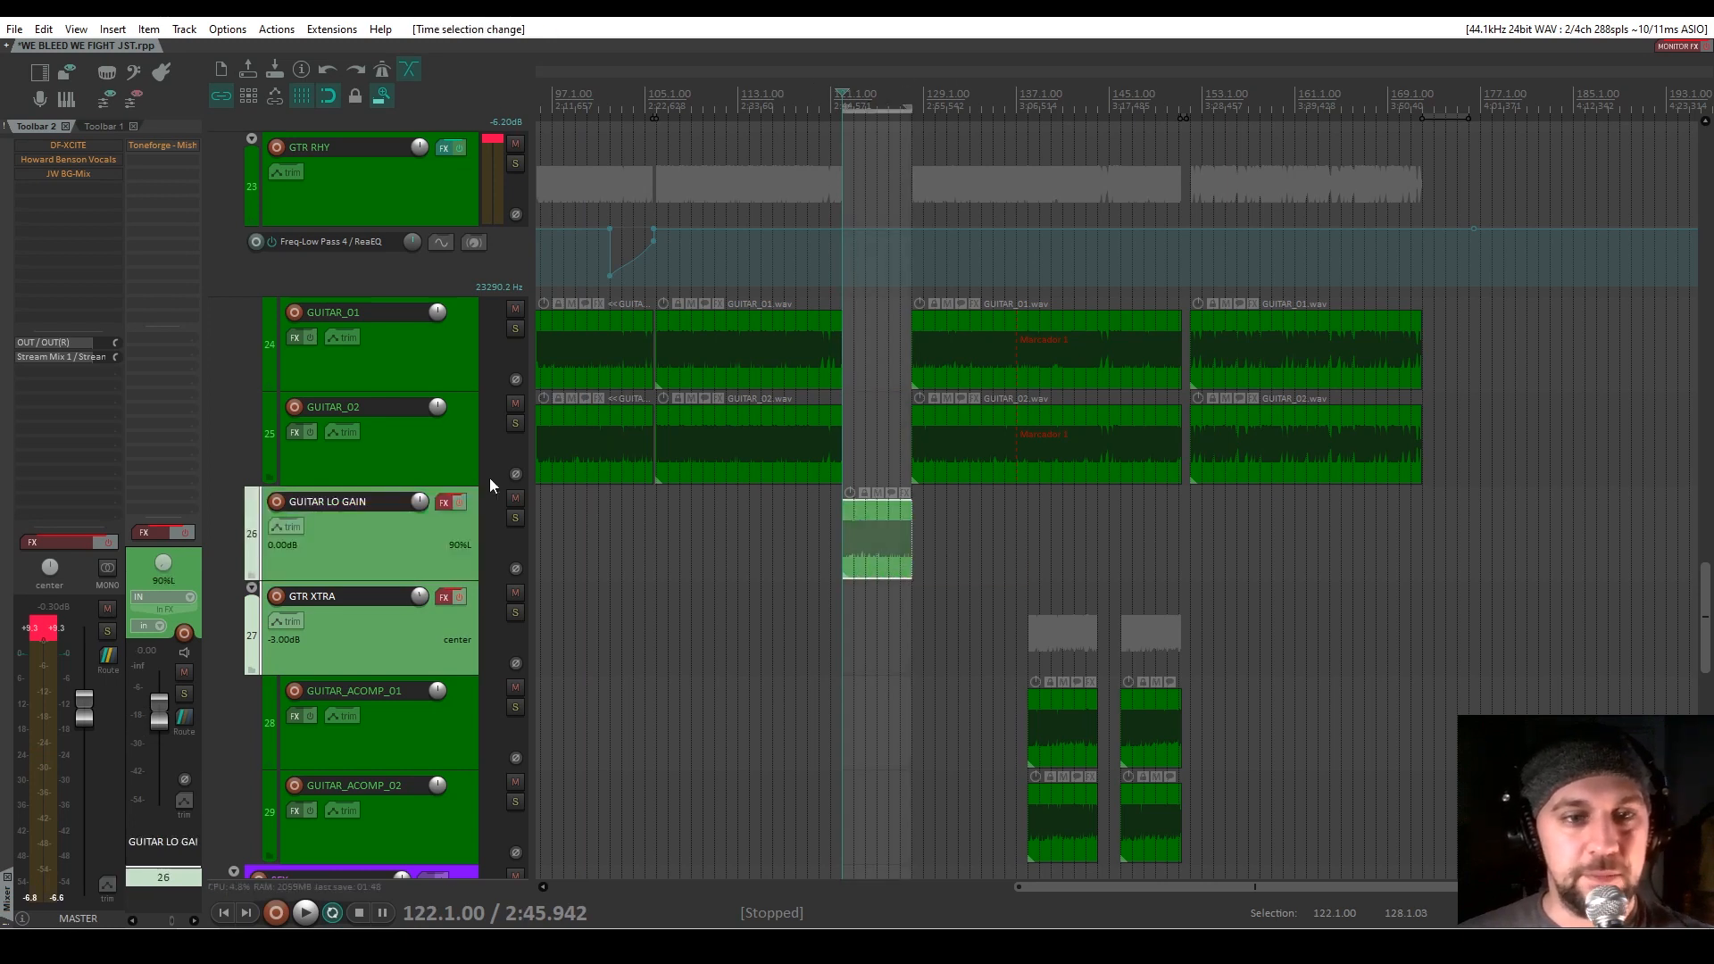
Solo the GUITAR LO GAIN track and play its part from bar 122 with its effects bypassed
click(515, 518)
key(space)
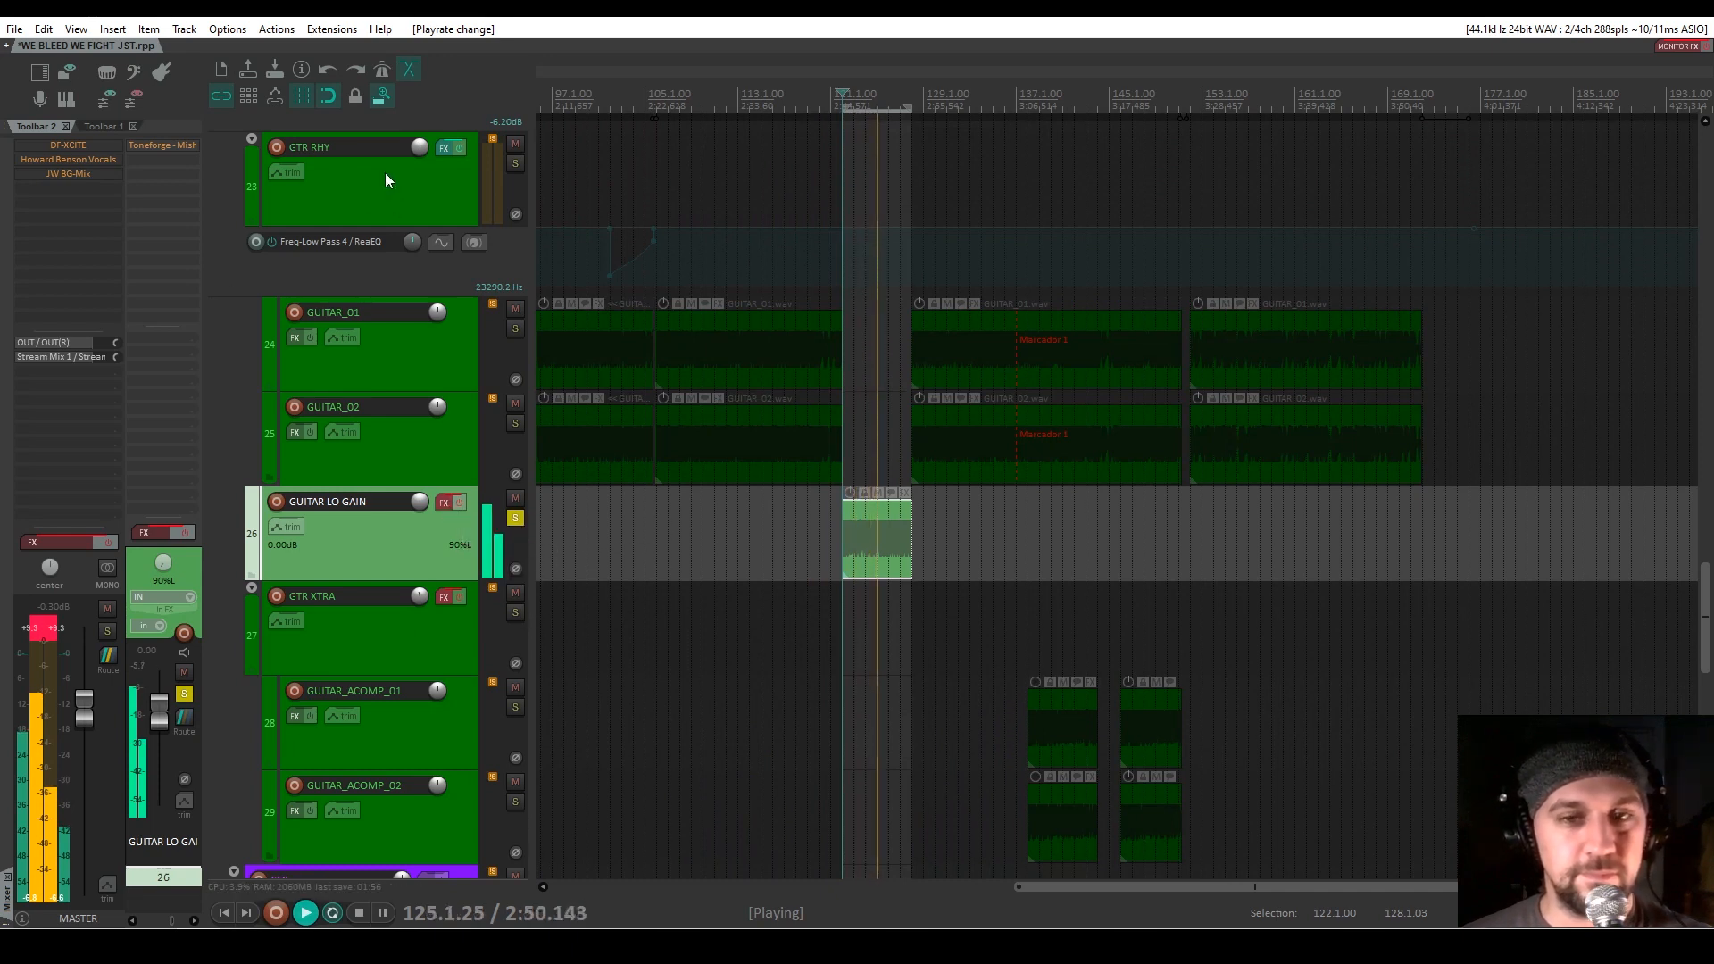
key(space)
Open the GUITAR LO GAIN effects chain, enable it and play the part through the Toneforge amp
click(443, 504)
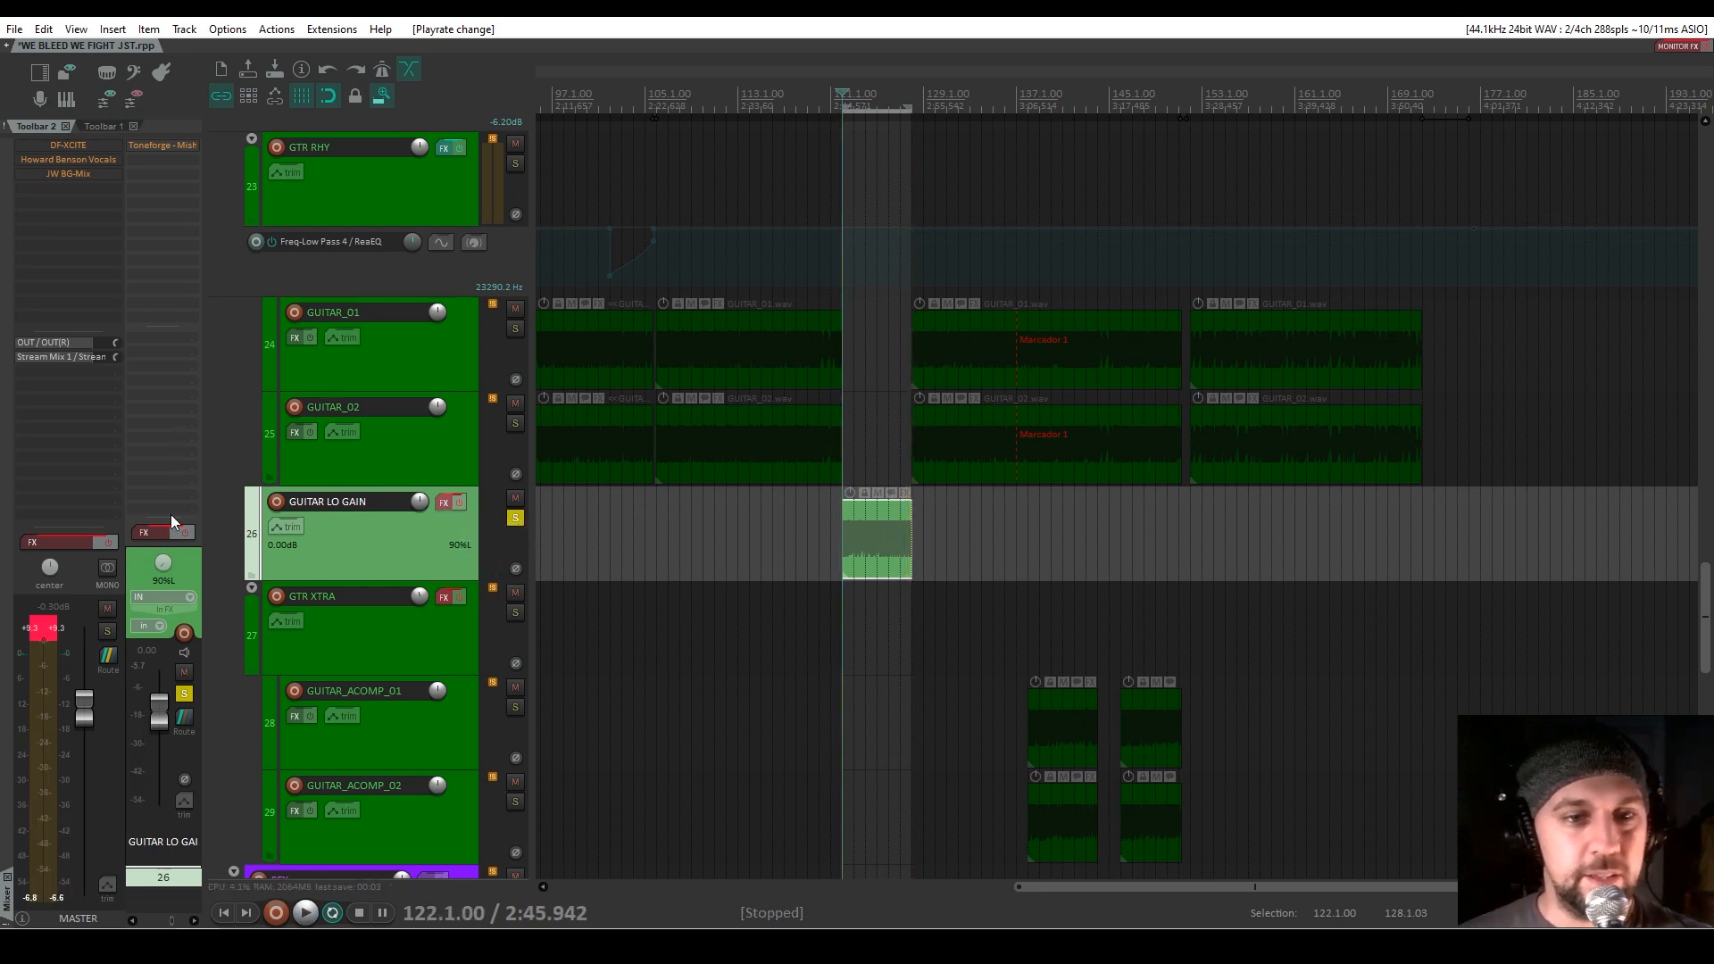
drag(416, 486, 893, 239)
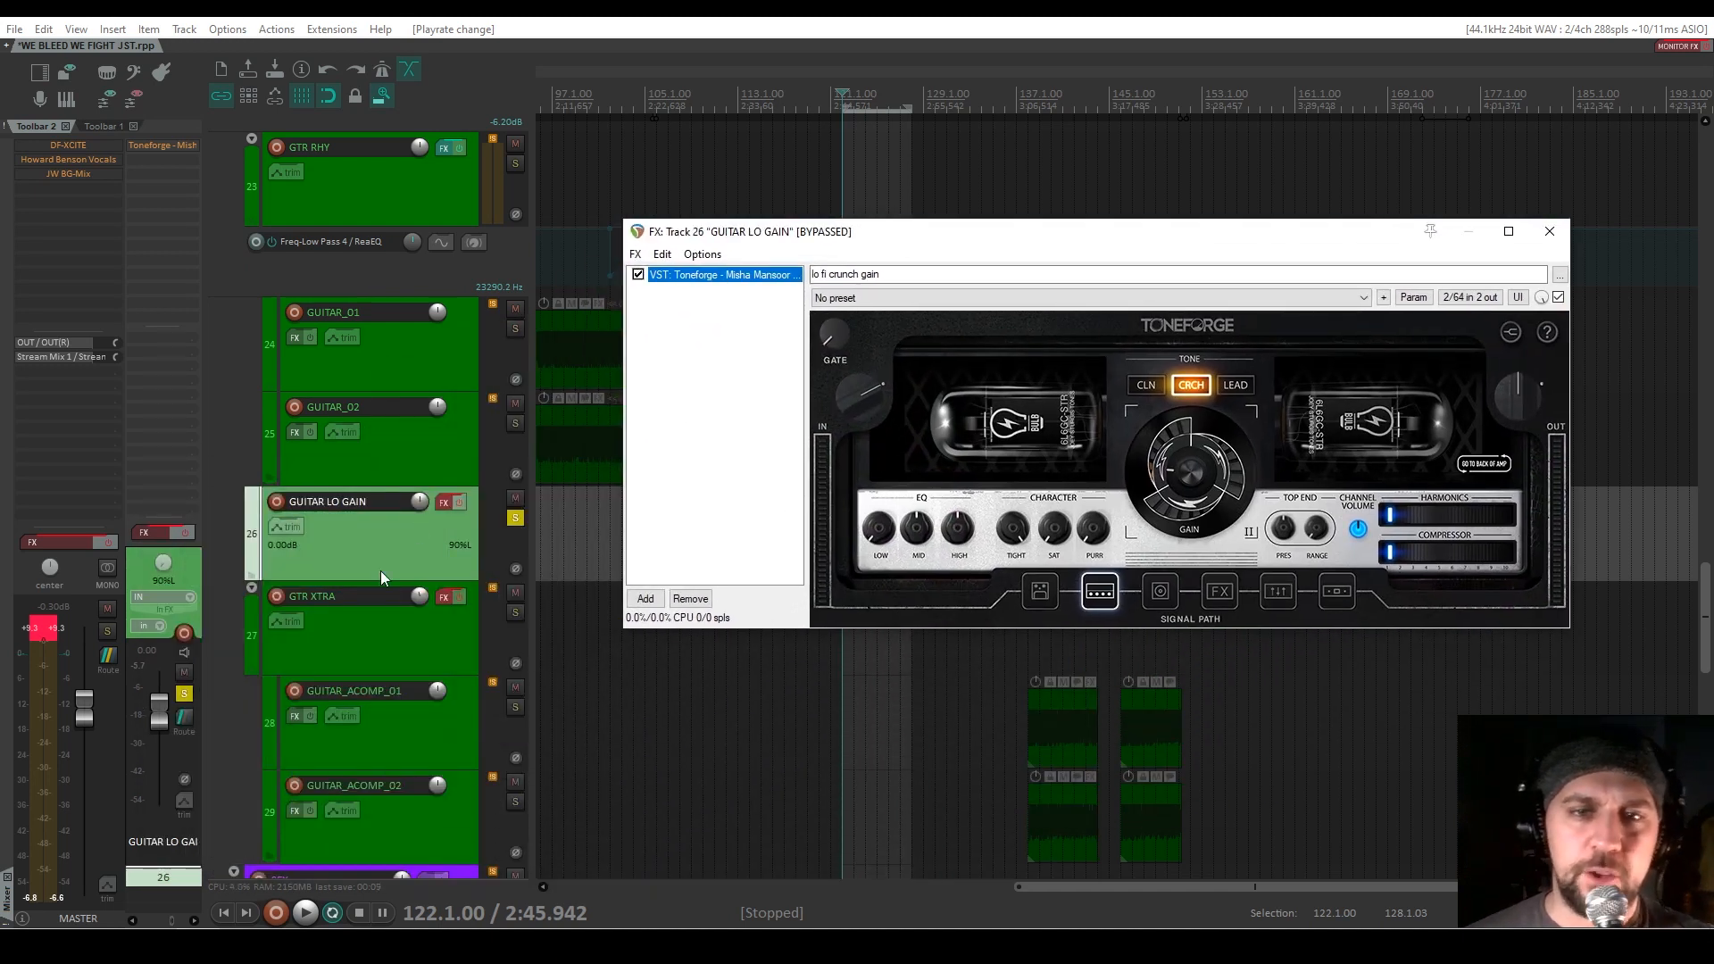
click(185, 533)
key(space)
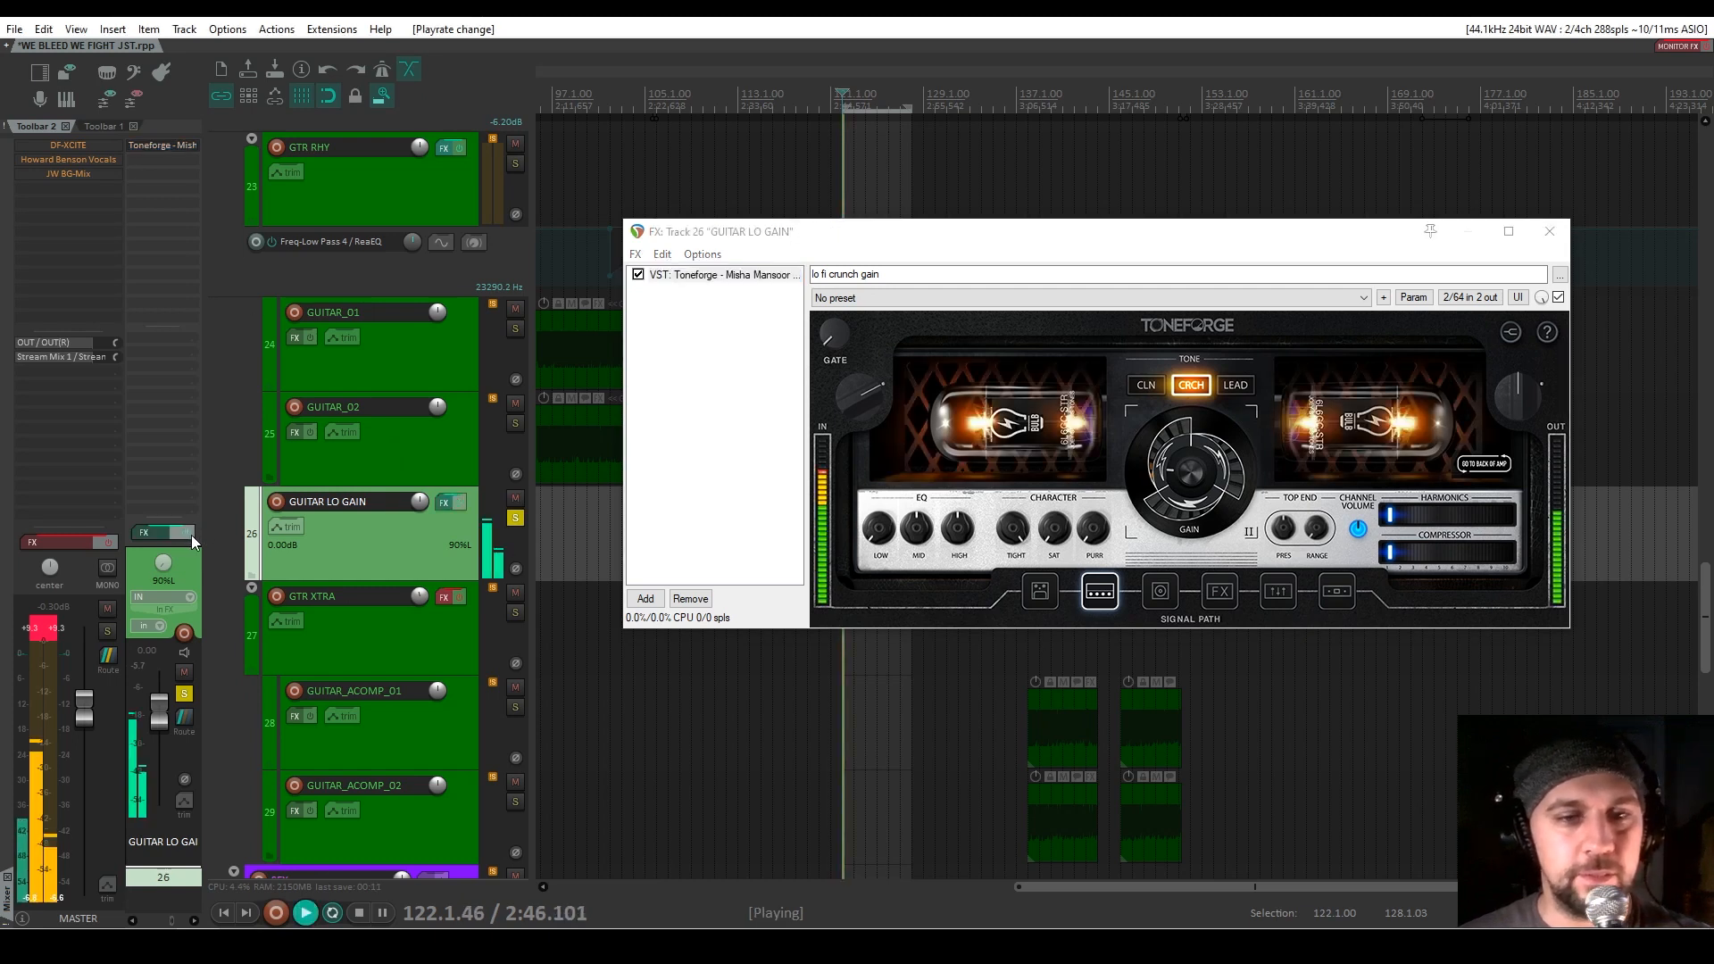
Compare GUITAR LO GAIN with Toneforge bypassed and active, close its effects window and unsolo the track
click(638, 275)
click(639, 275)
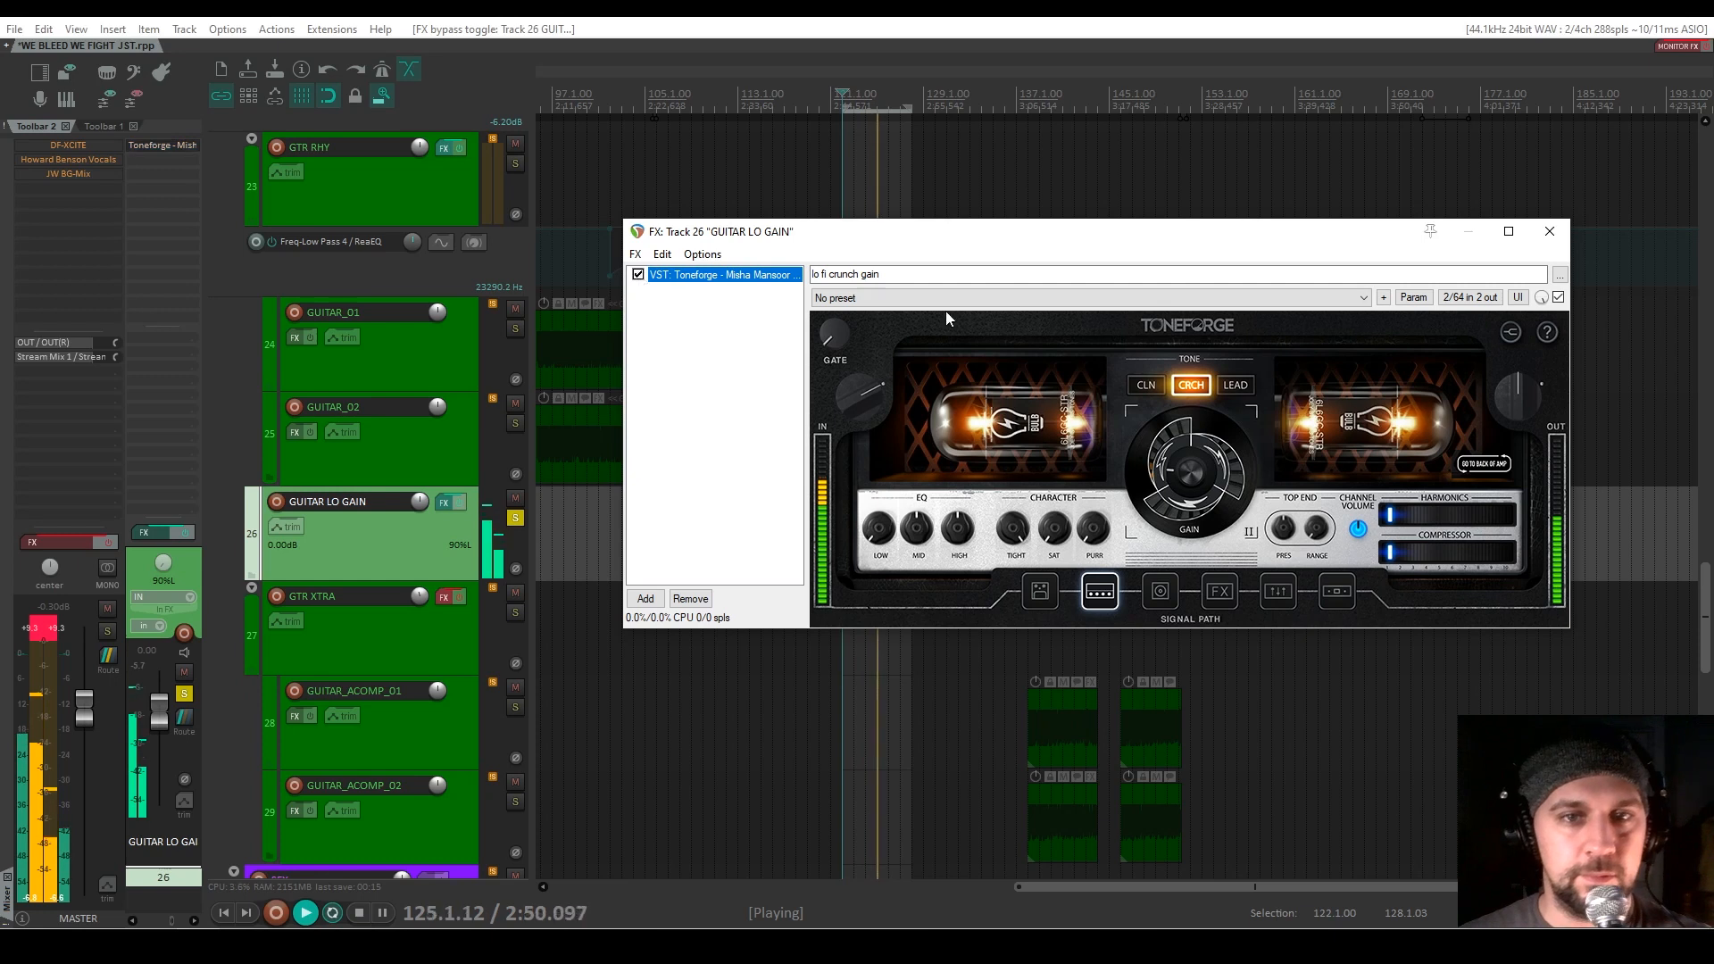
click(1550, 232)
key(space)
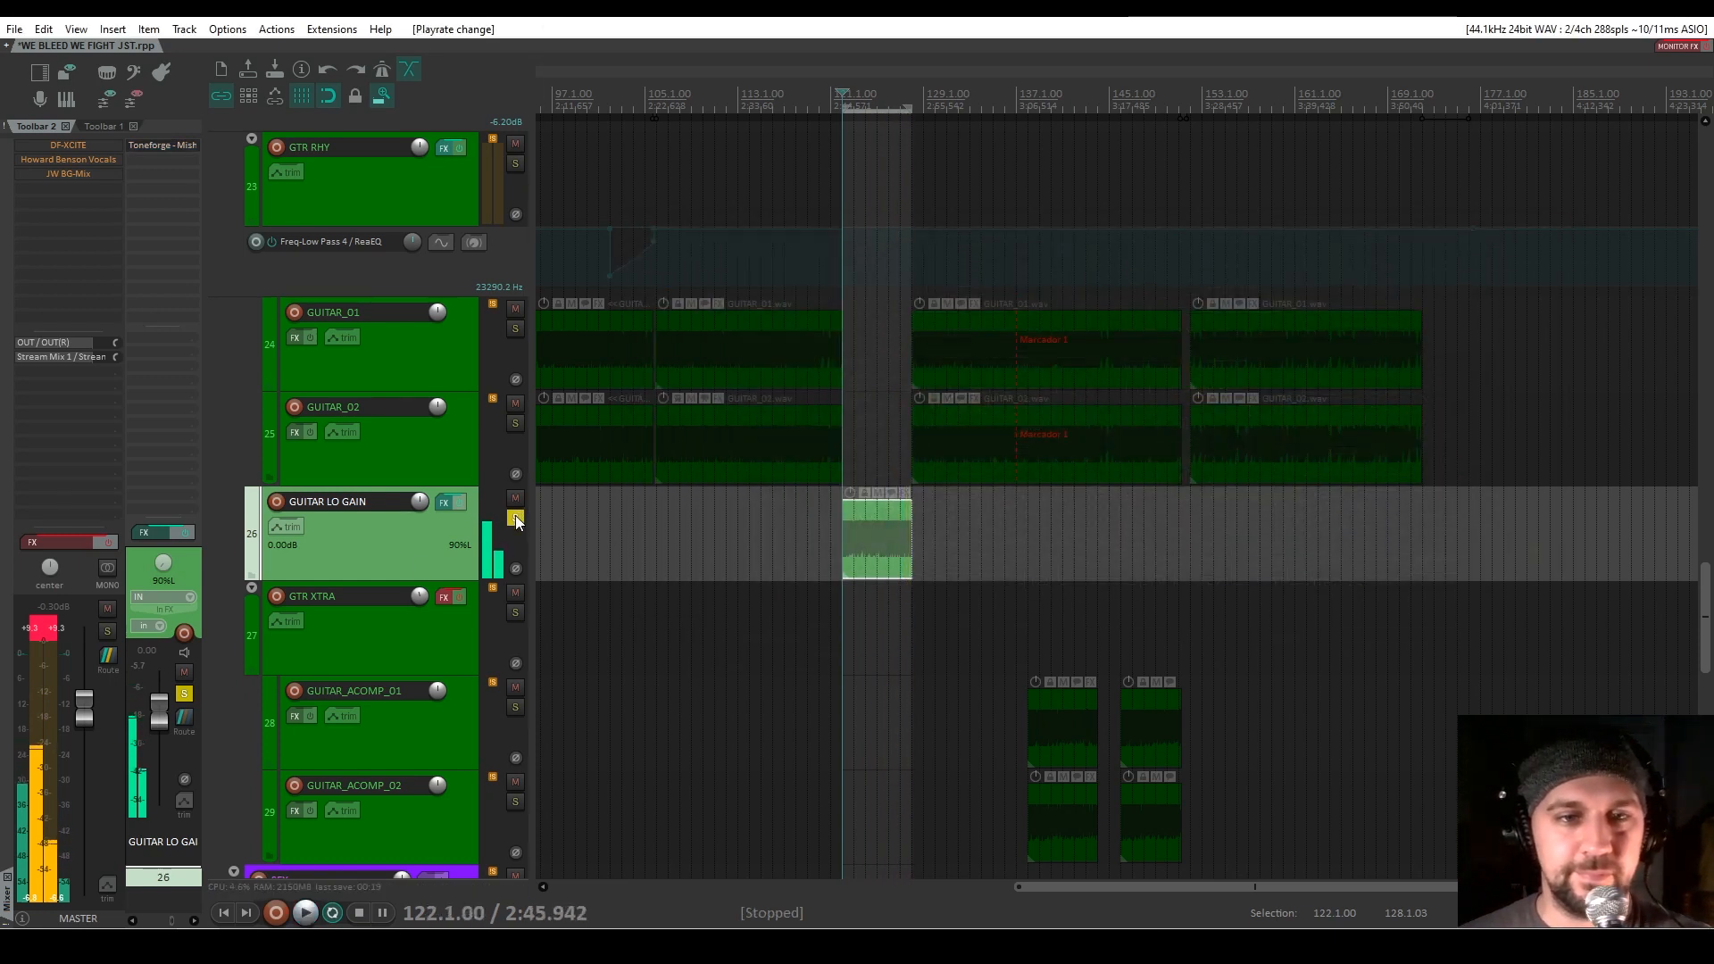
click(515, 517)
Solo the GTR XTRA folder track and play it from bar 138 with its effects bypassed
click(1023, 649)
scroll(477, 634, down, 3)
scroll(477, 634, up, 2)
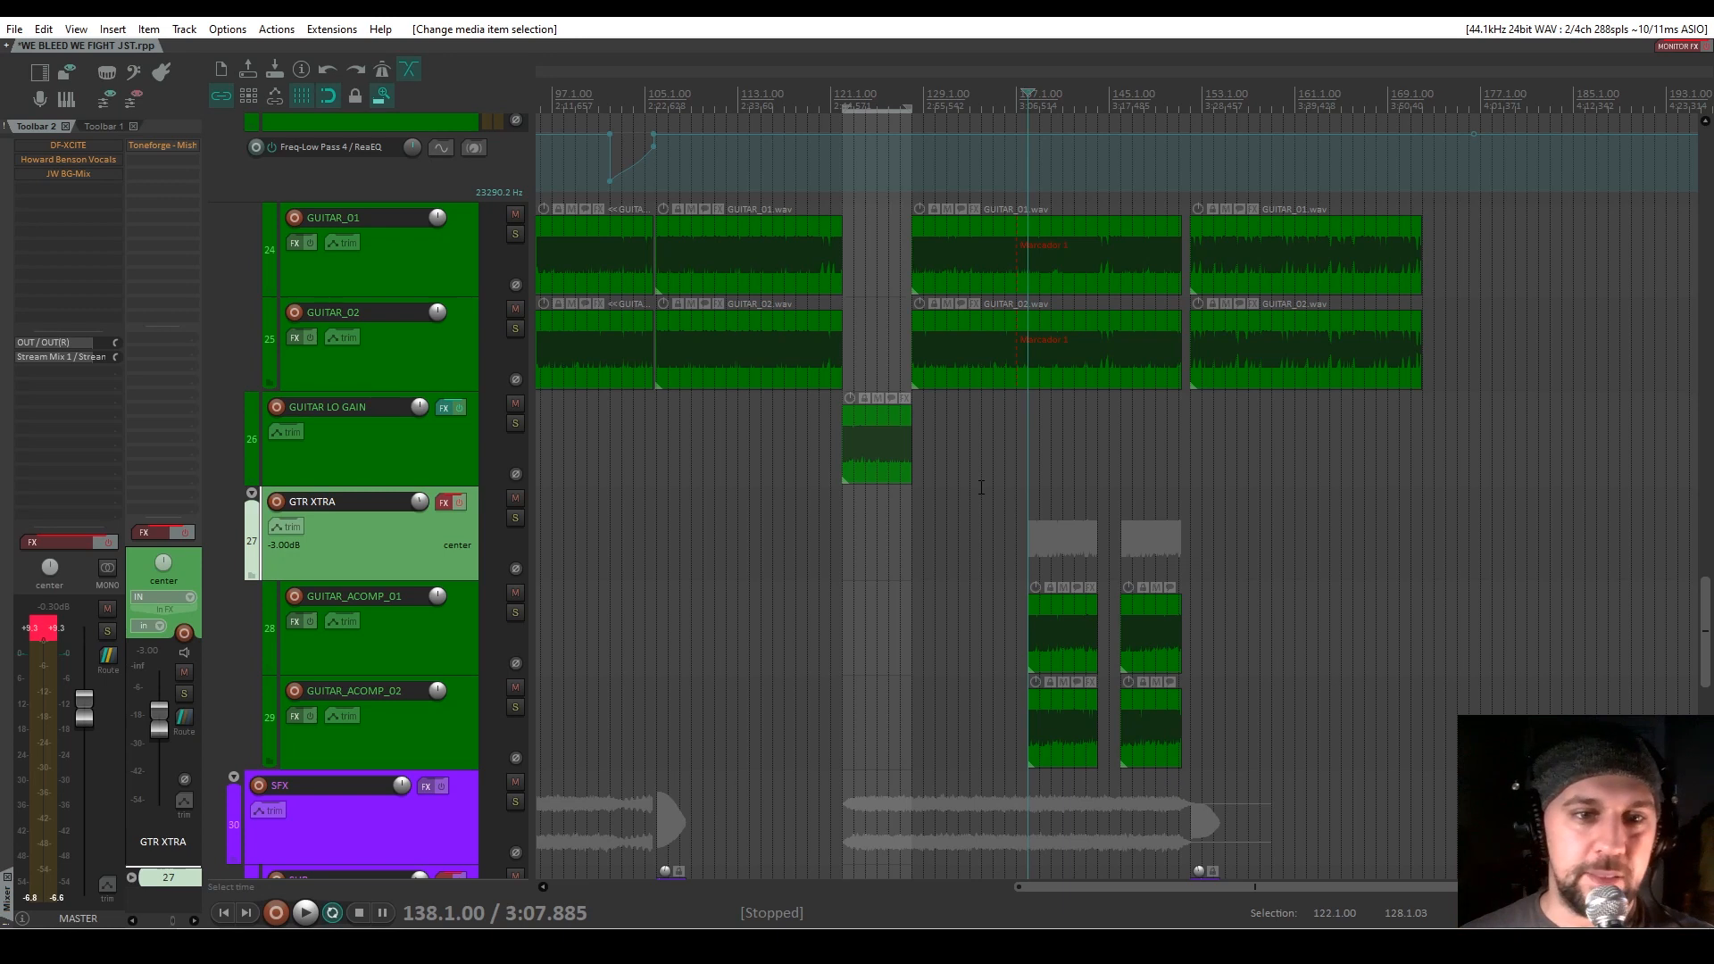
click(515, 517)
key(space)
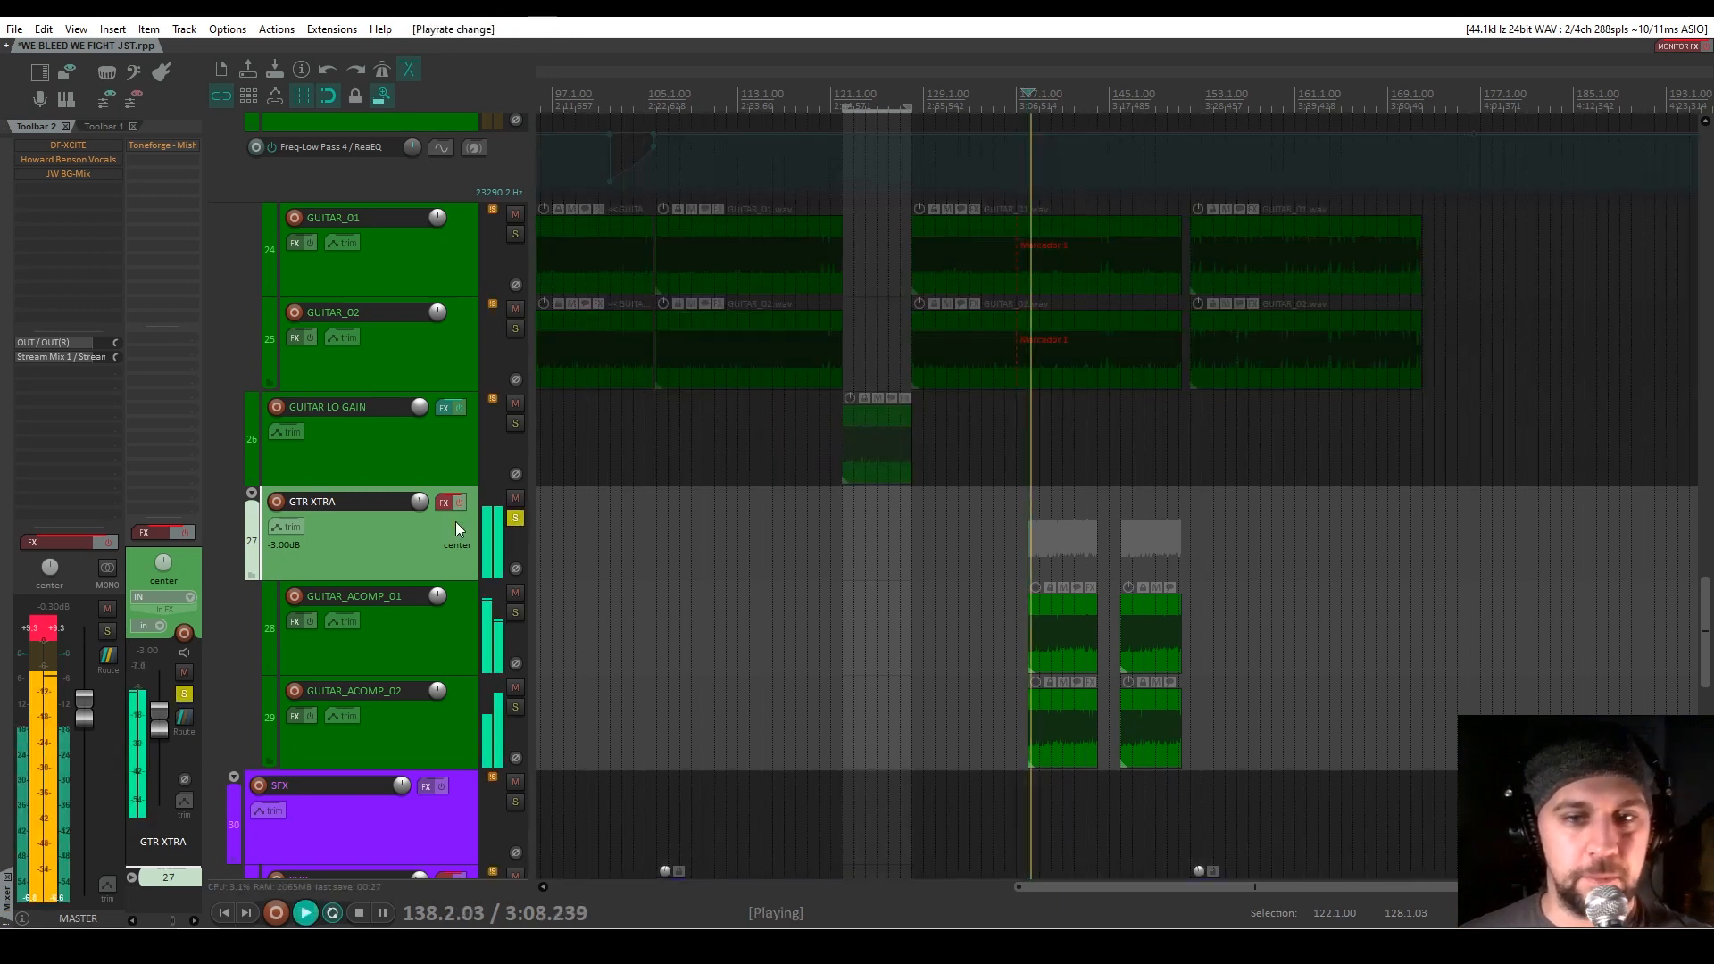
Display the Toneforge amp settings on GTR XTRA, enable its effects chain and close the effects window
click(444, 504)
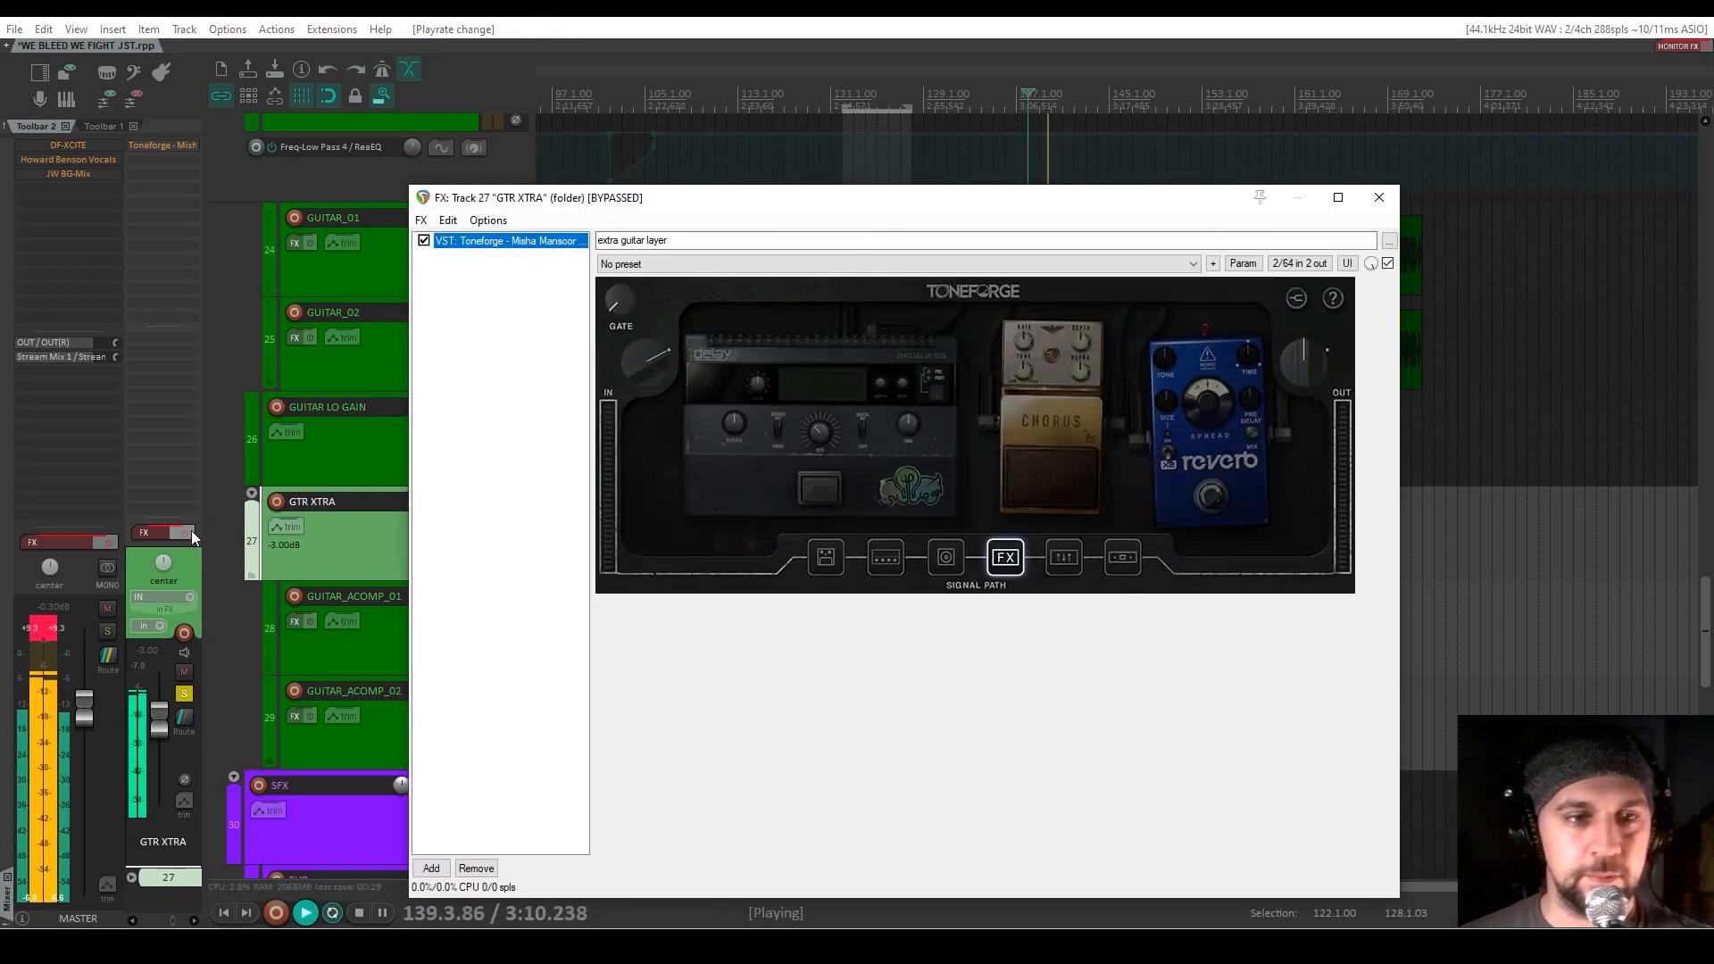
click(885, 557)
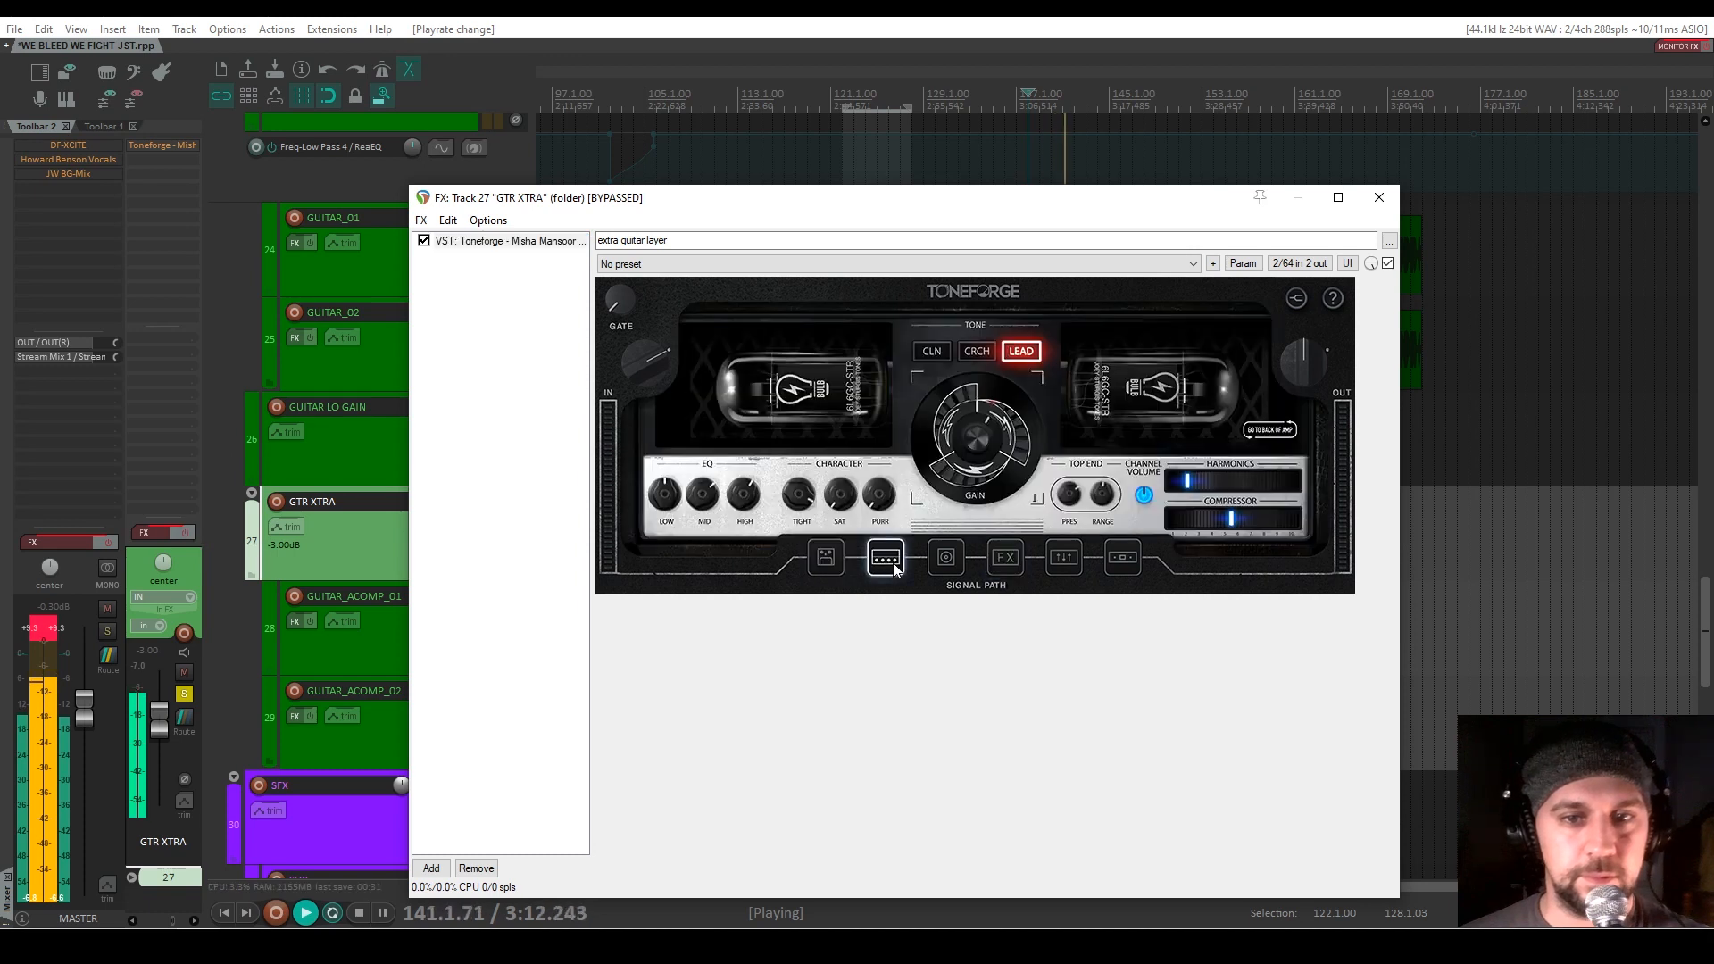
click(184, 532)
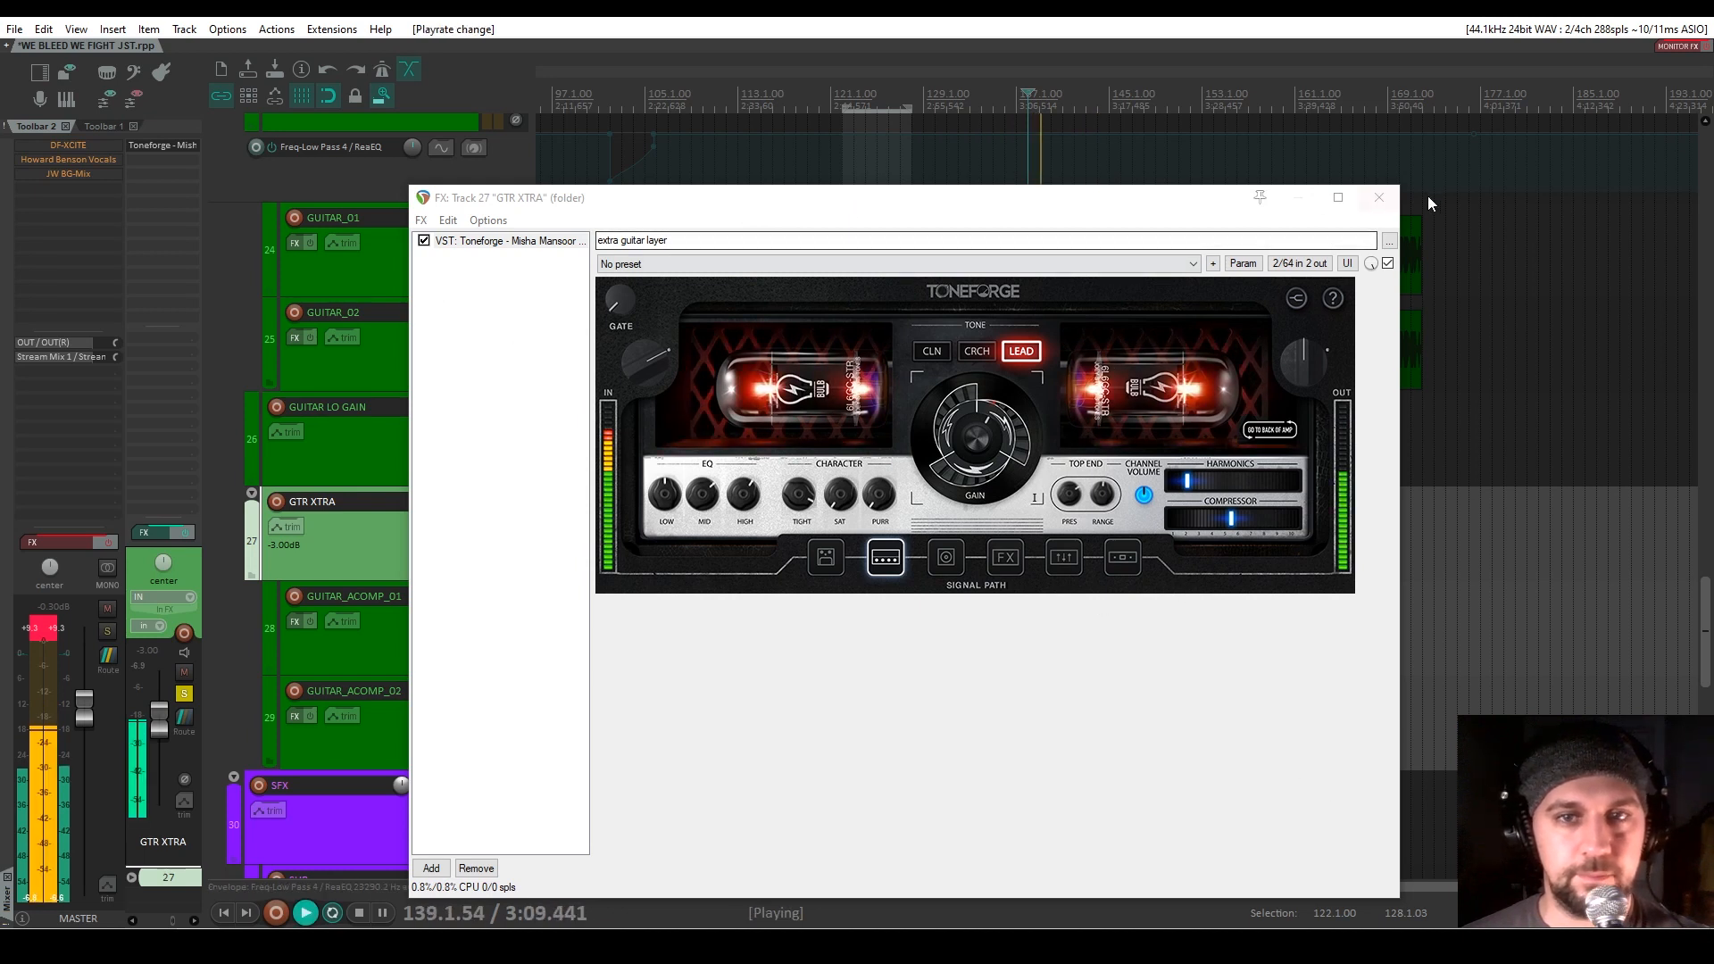
click(1379, 196)
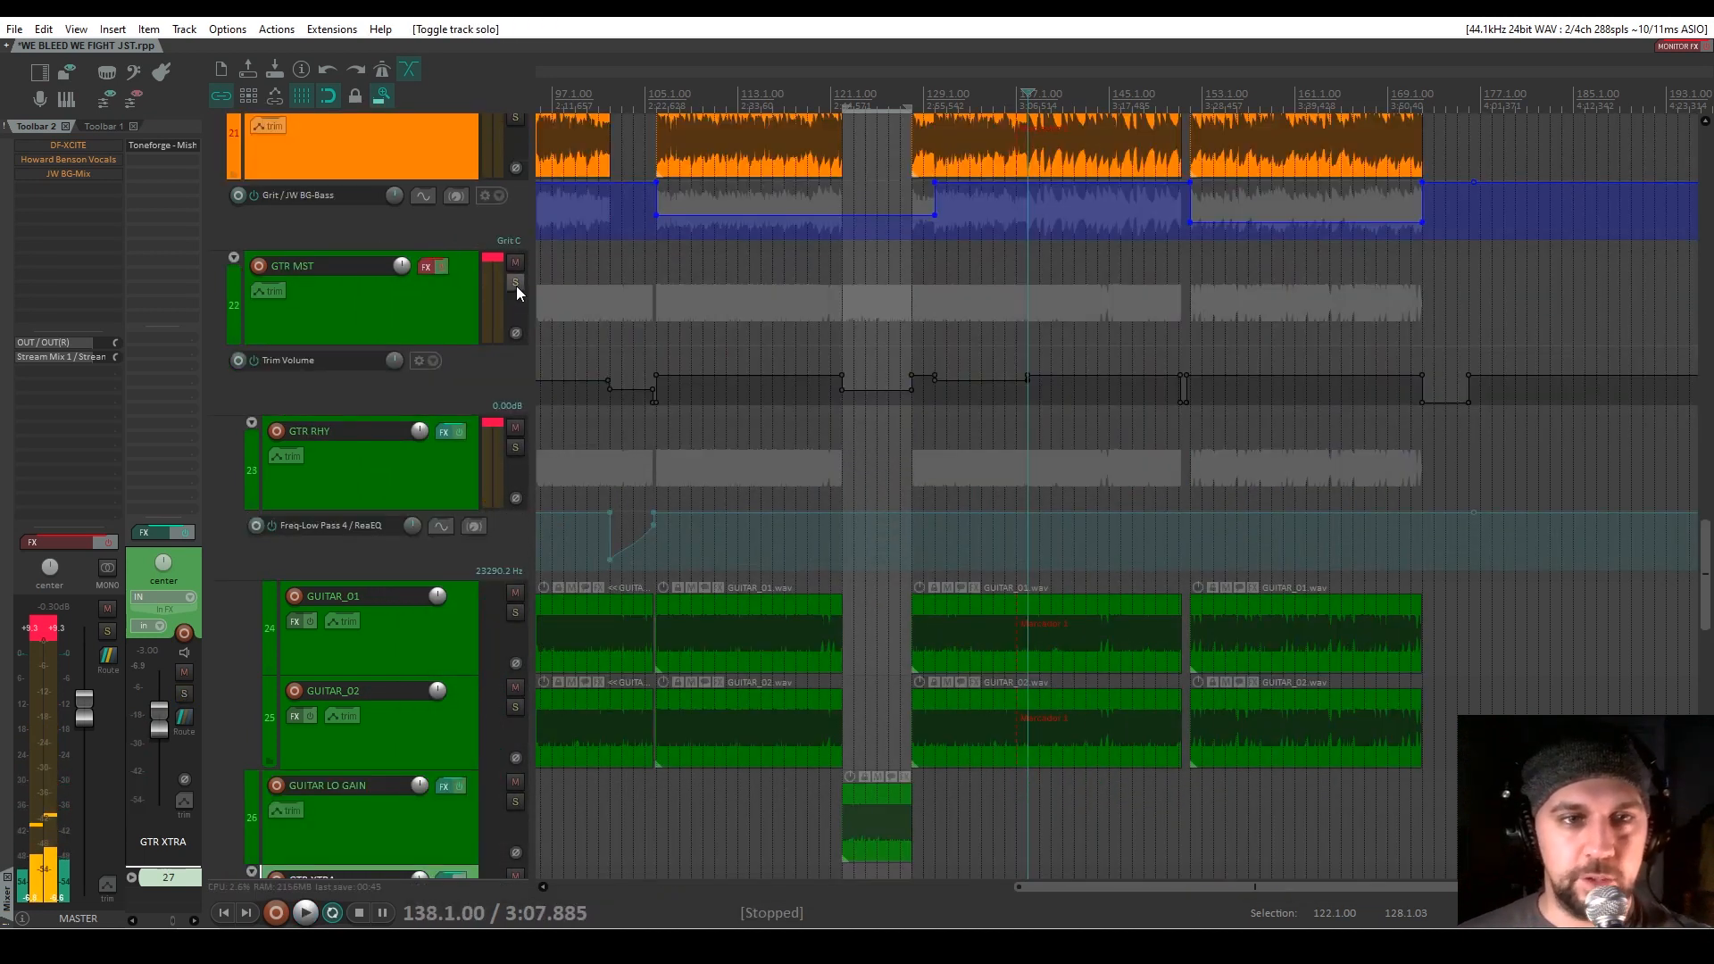
Play the soloed guitar mix from bar 138 and mute GTR XTRA during playback to compare
scroll(464, 402, down, 5)
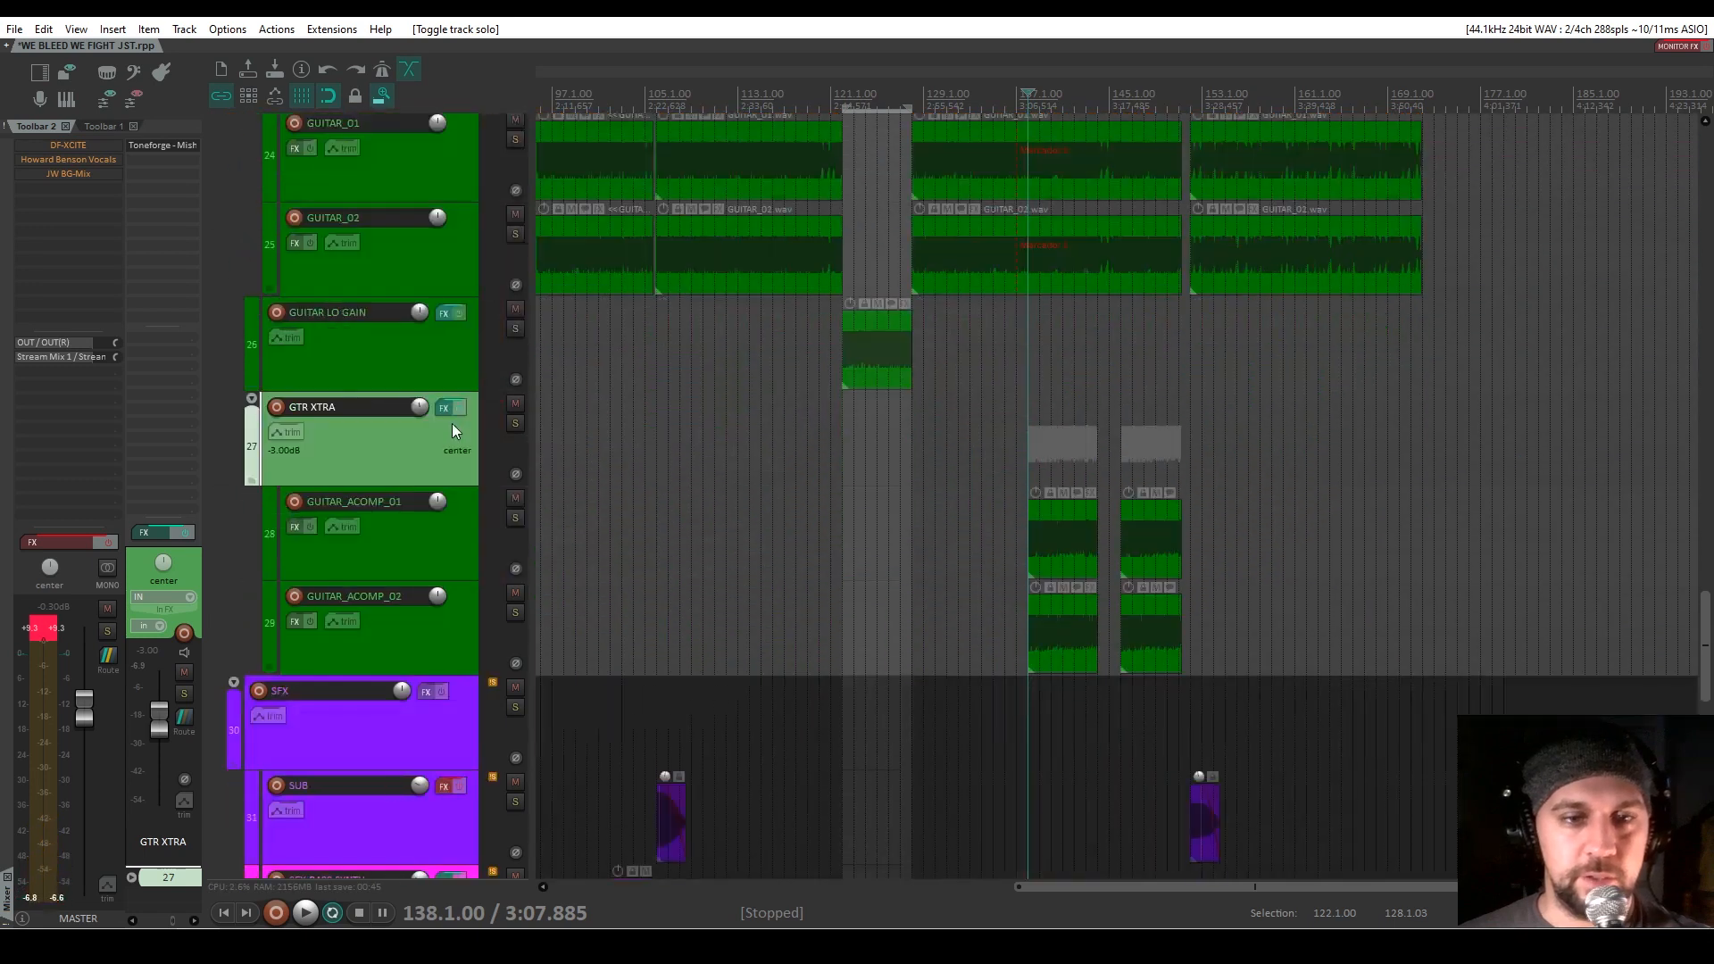
key(space)
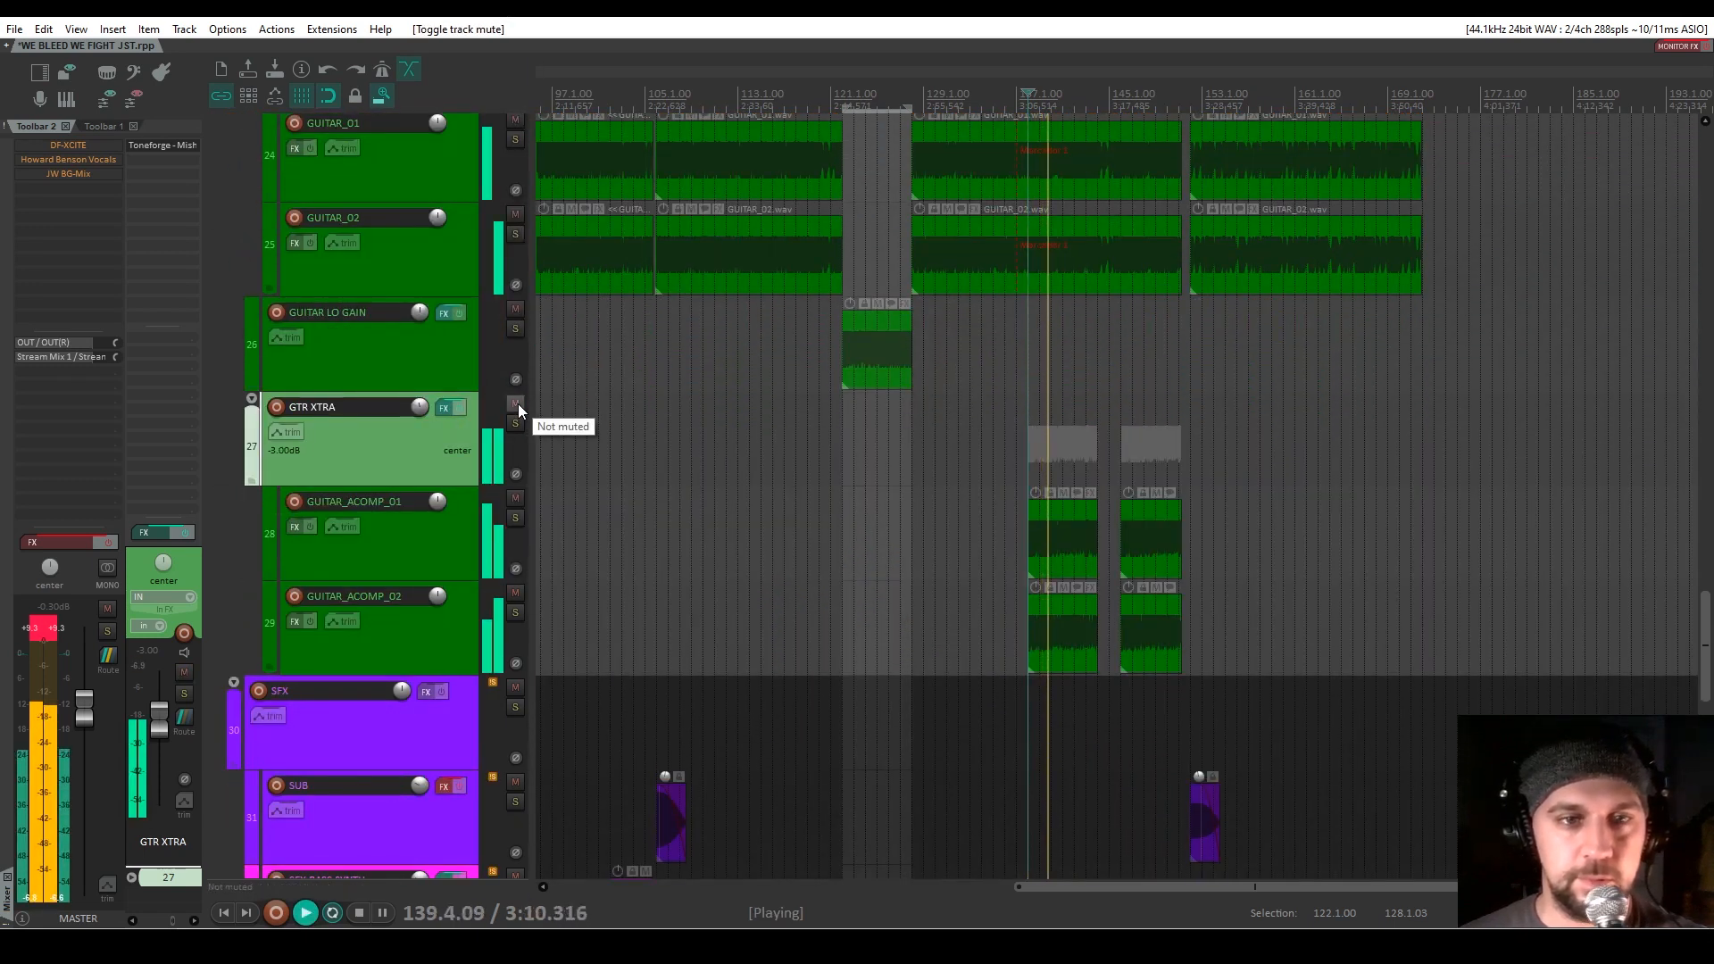
click(515, 406)
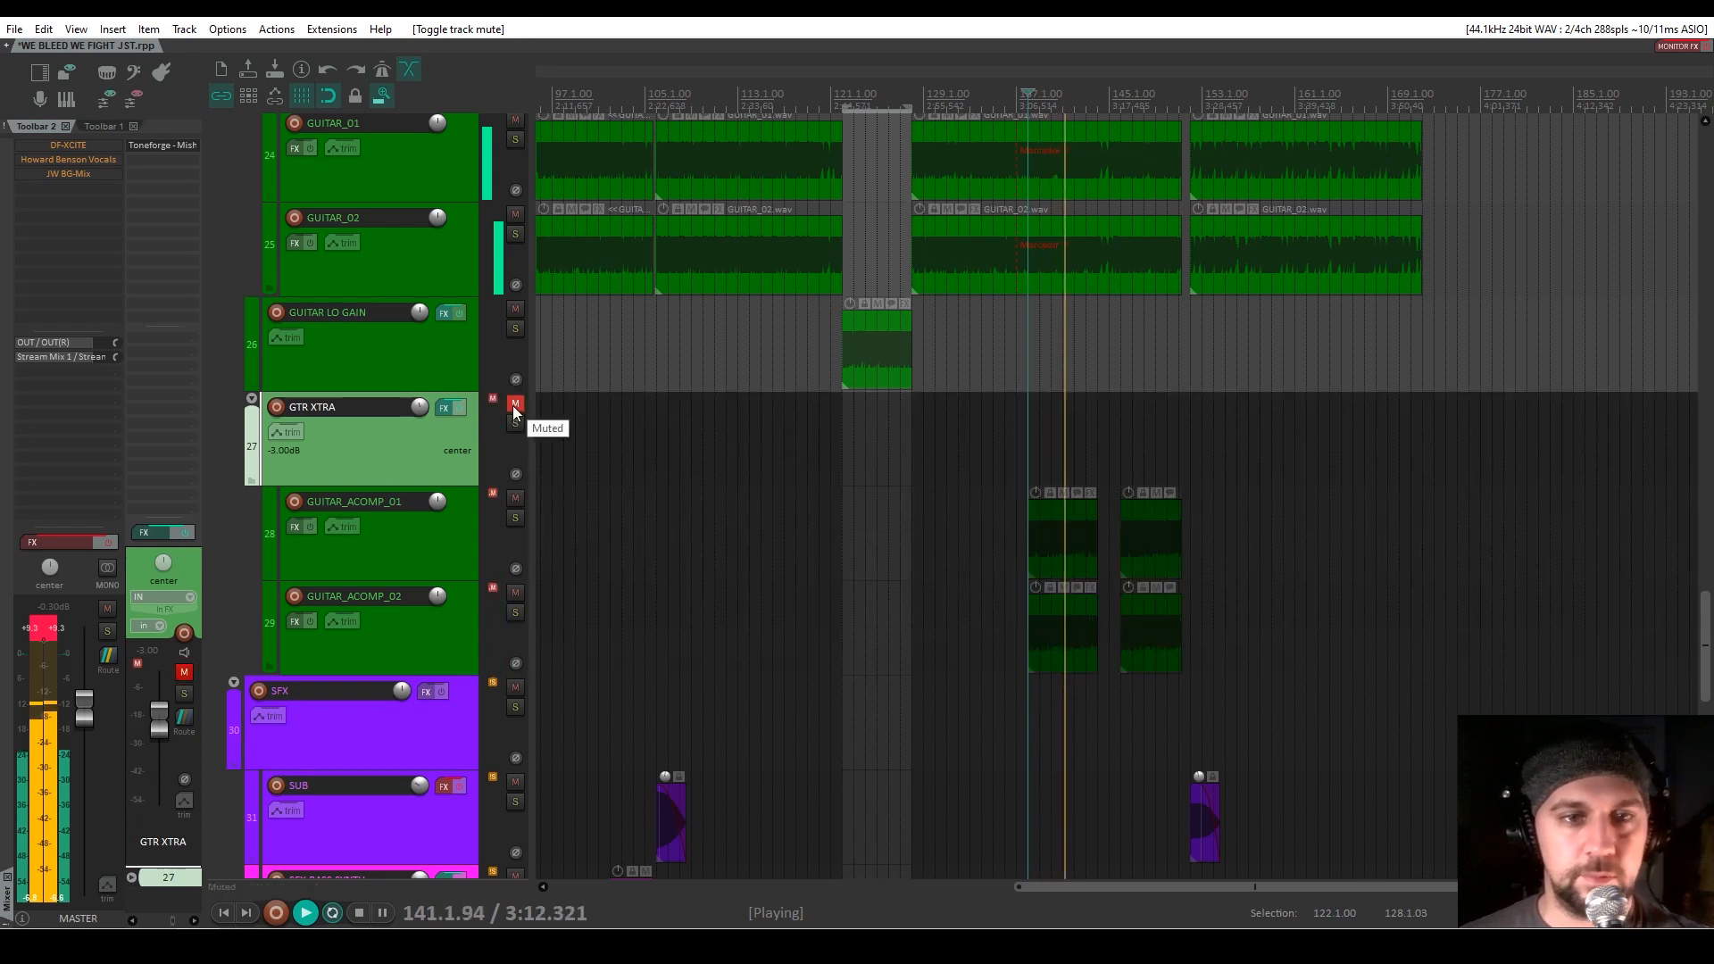
scroll(428, 438, up, 6)
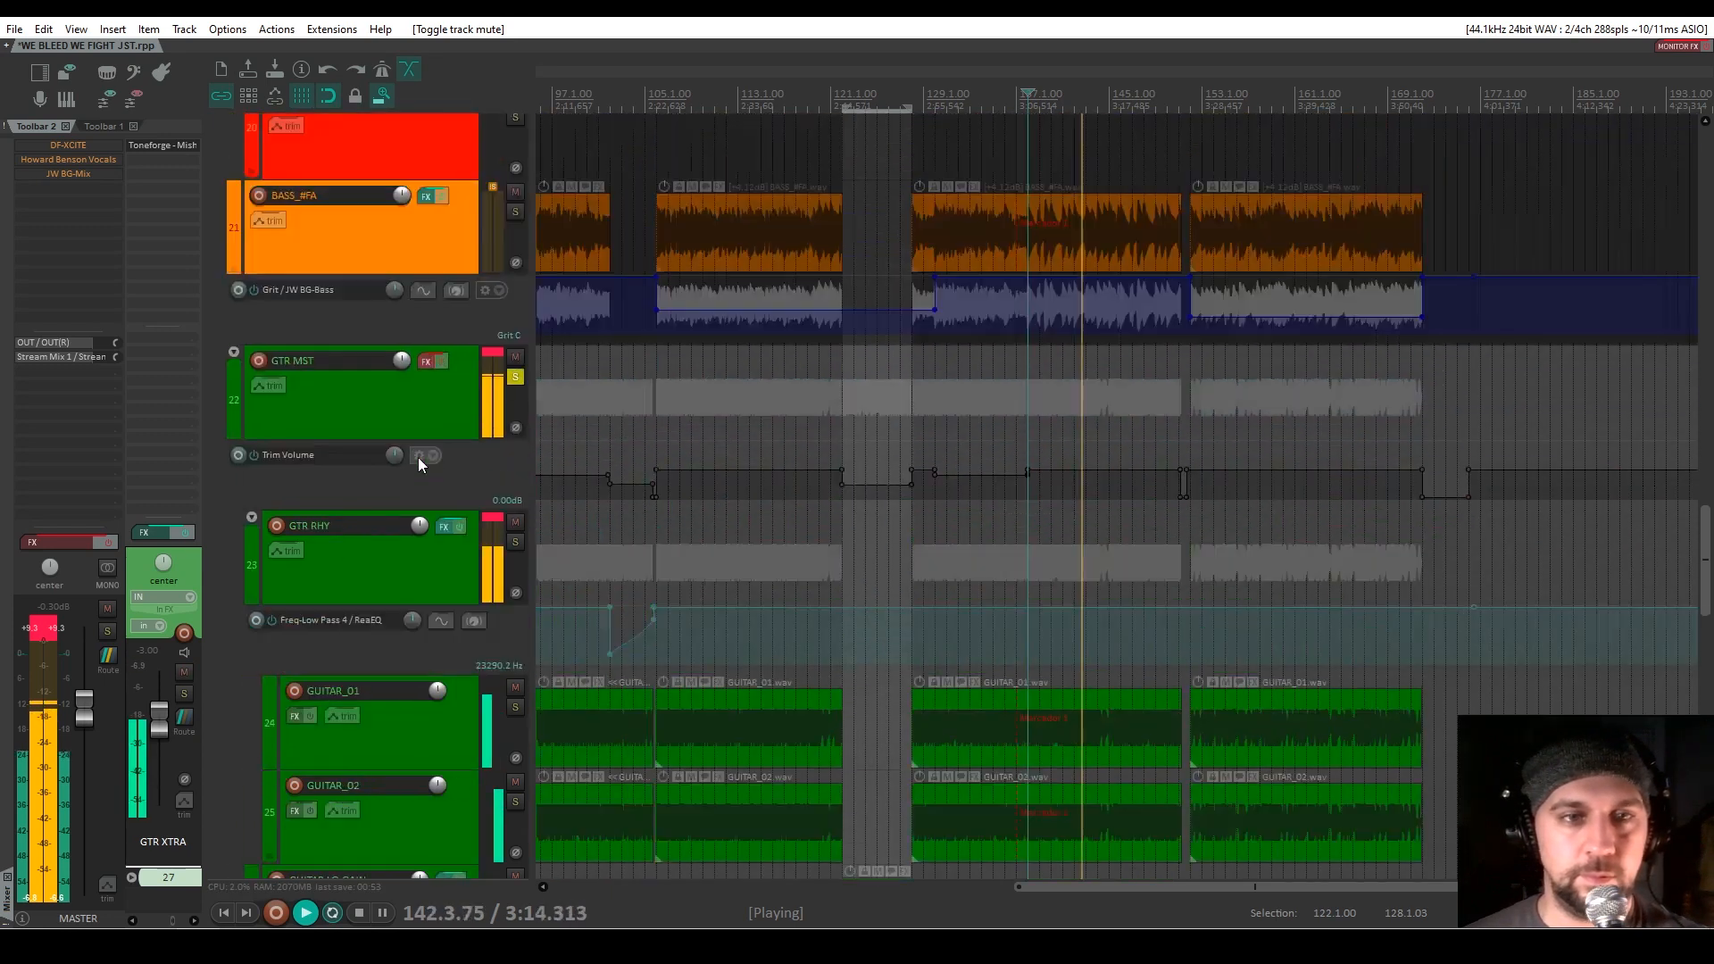
key(space)
Open the GTR MST effects chain, bypass its four plugins individually, display JST BG-Guitars and enable the chain
click(441, 421)
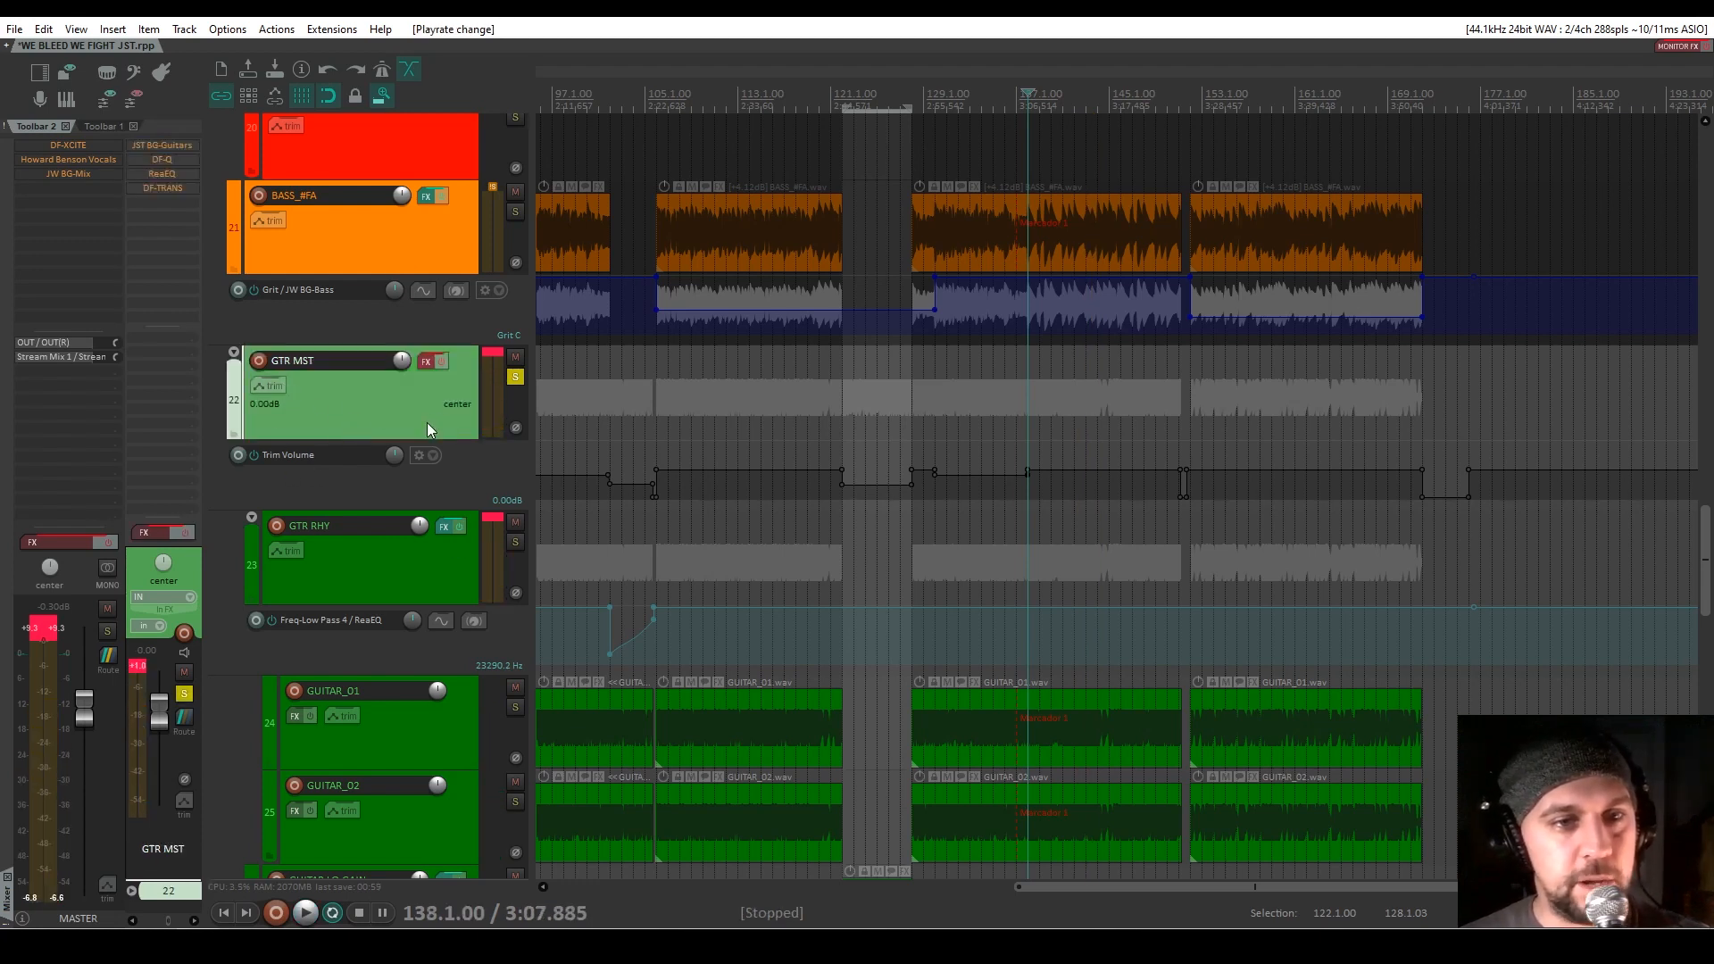
click(145, 533)
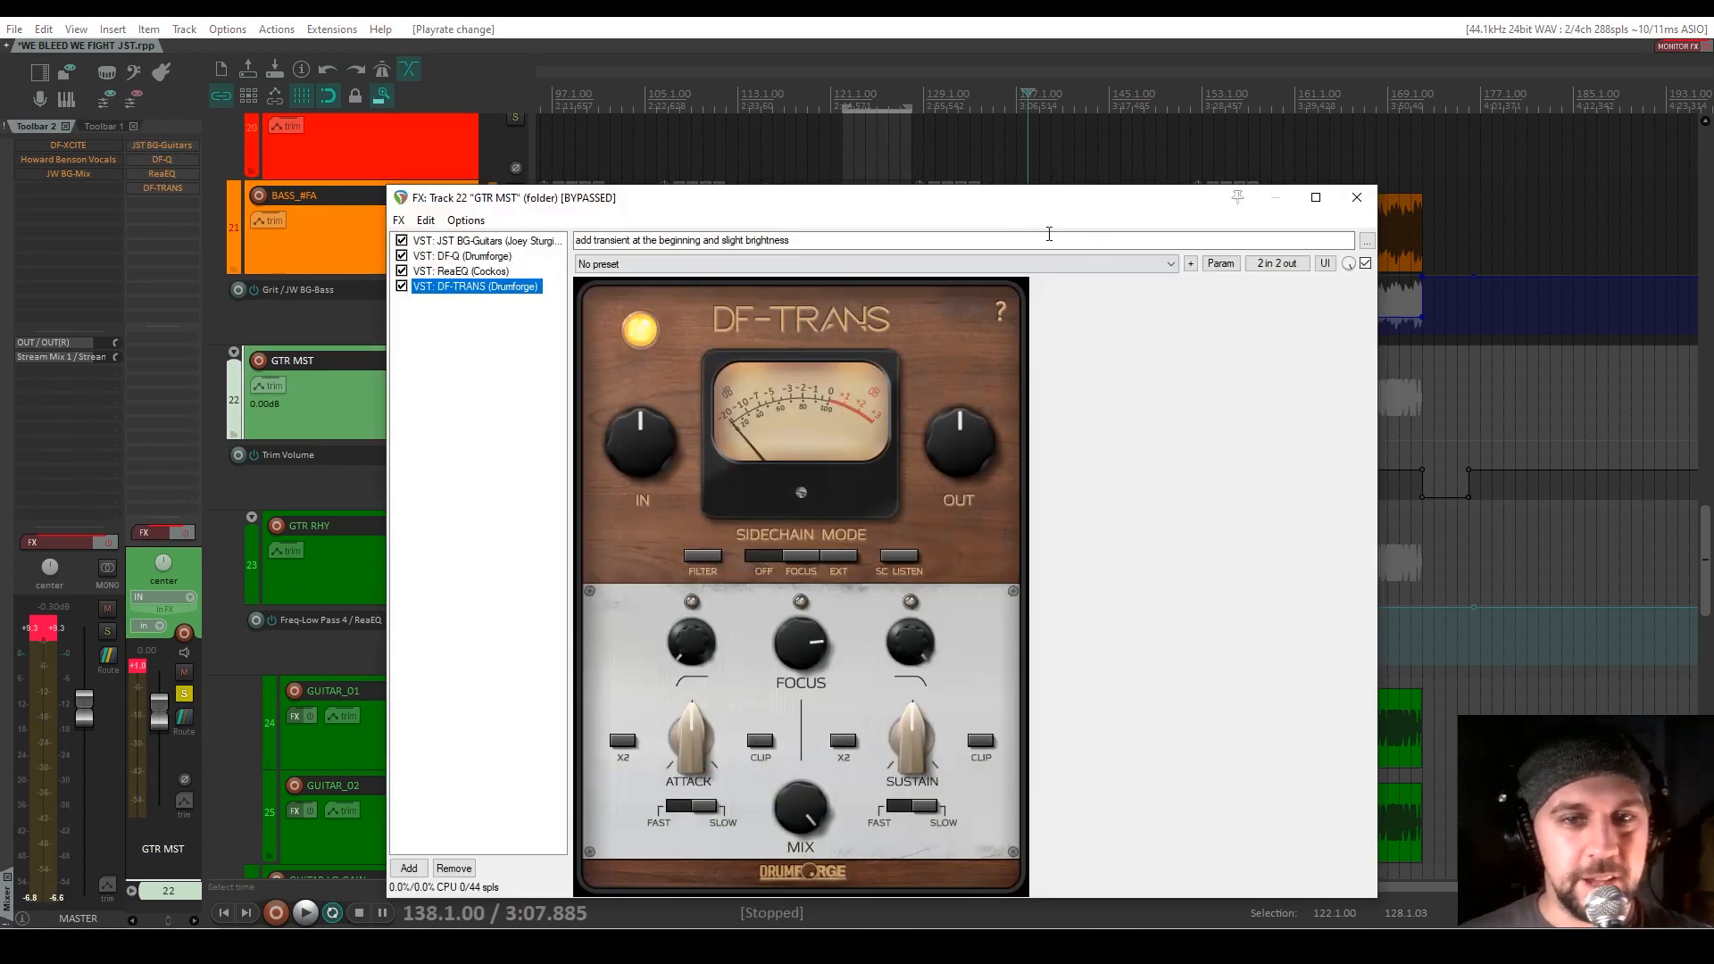
click(402, 241)
click(401, 286)
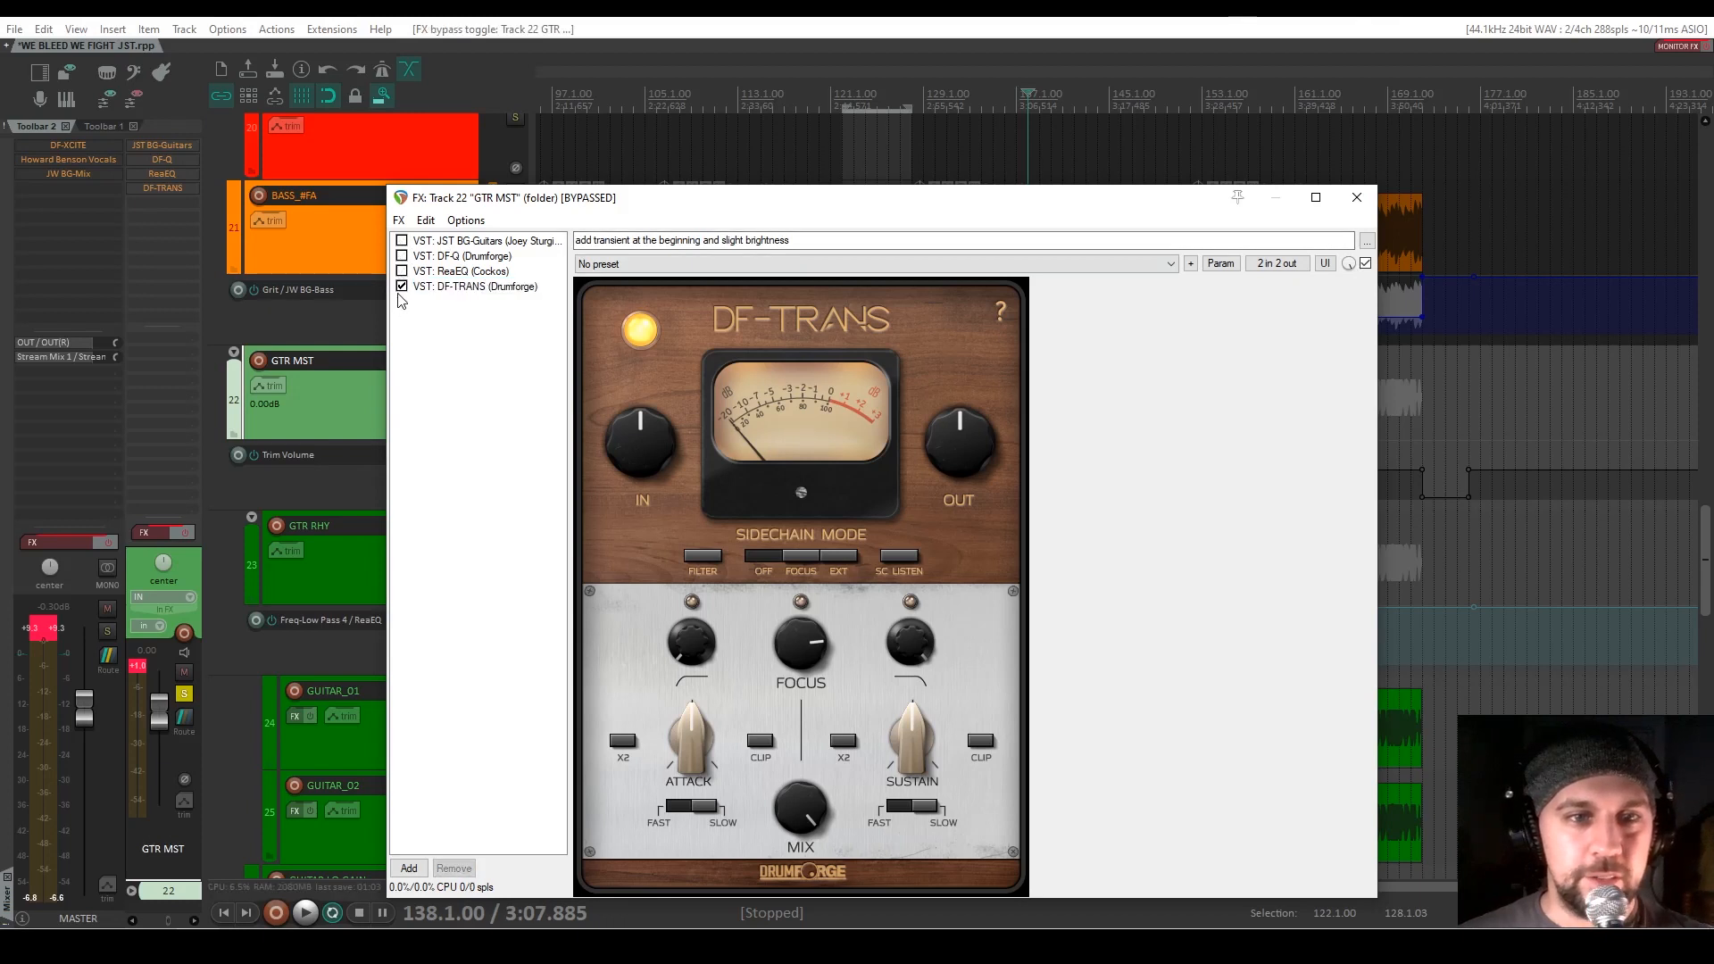
click(495, 241)
click(183, 533)
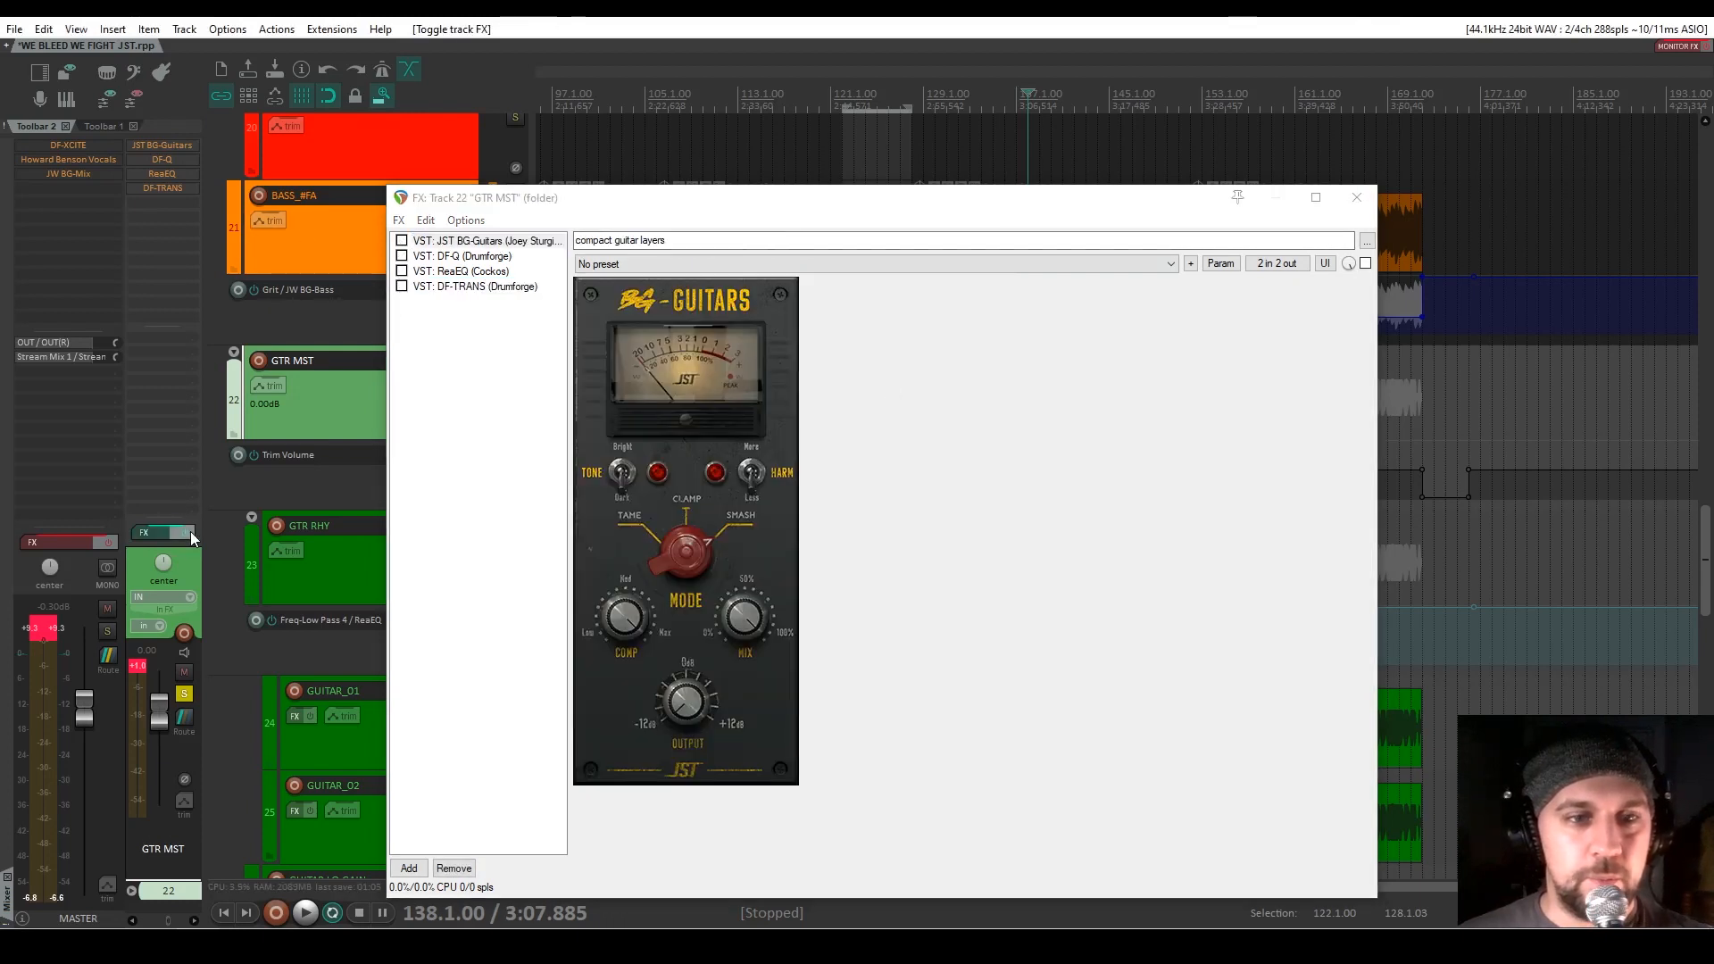
Play the guitars from bar 137 with all four GTR MST plugins bypassed, keeping the effects window clear of the tracks
drag(810, 205, 1000, 181)
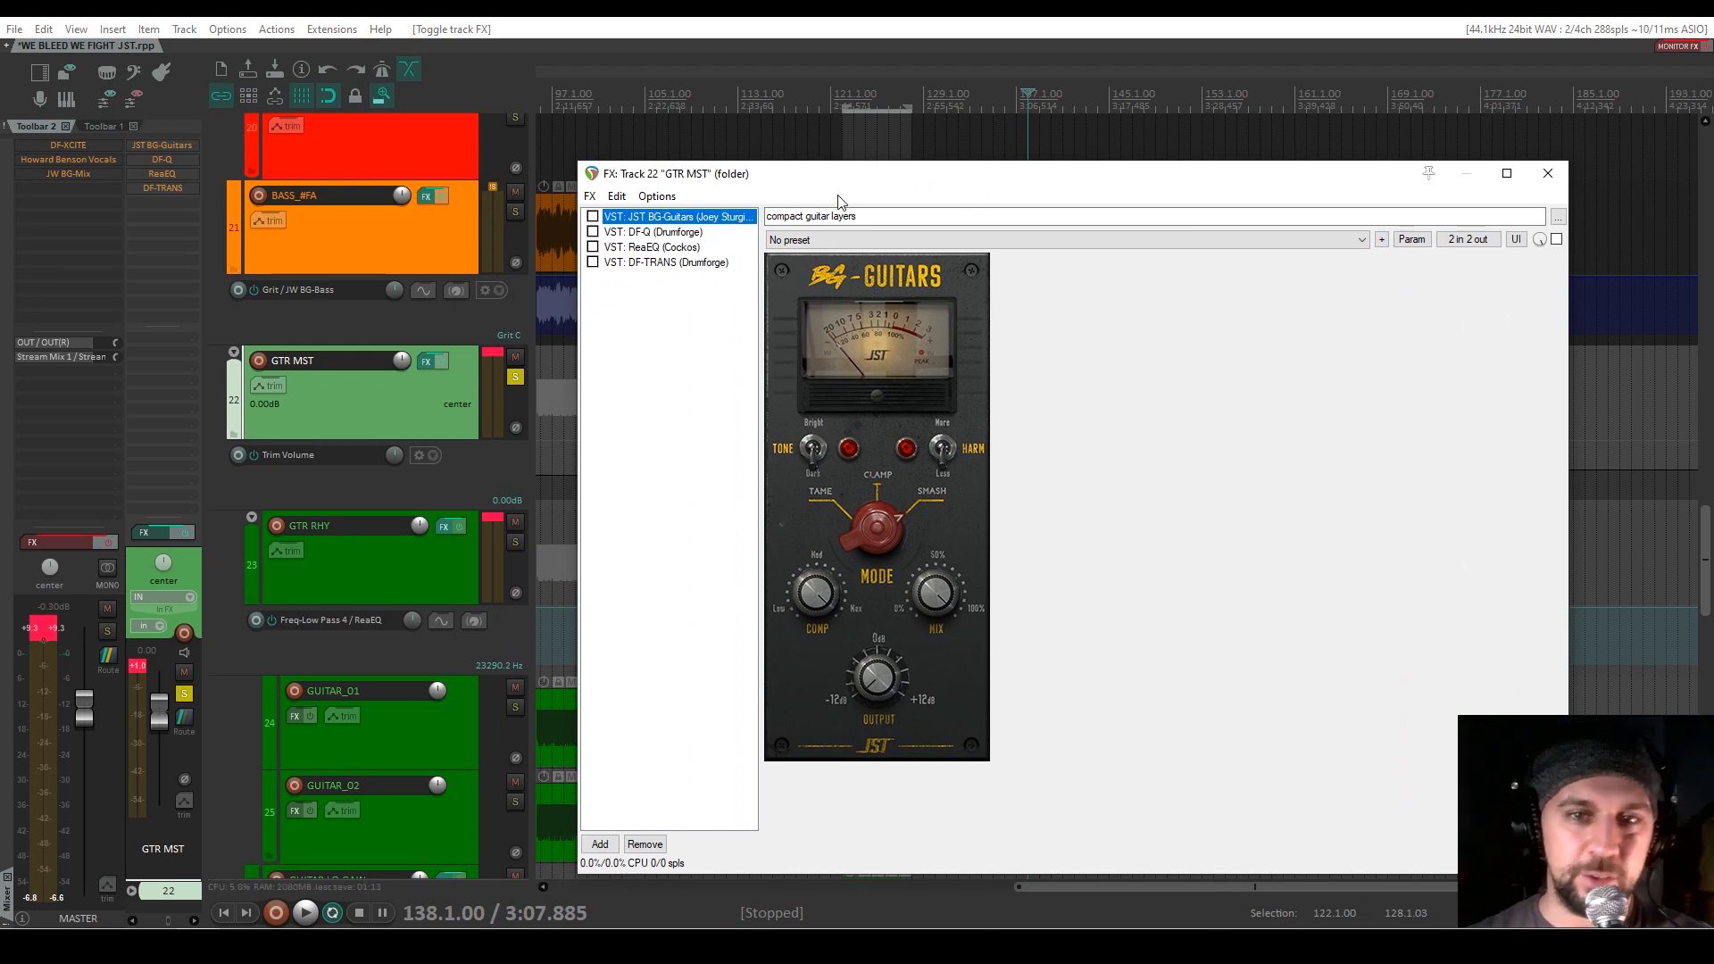
drag(937, 178, 734, 457)
scroll(1073, 688, down, 7)
click(993, 446)
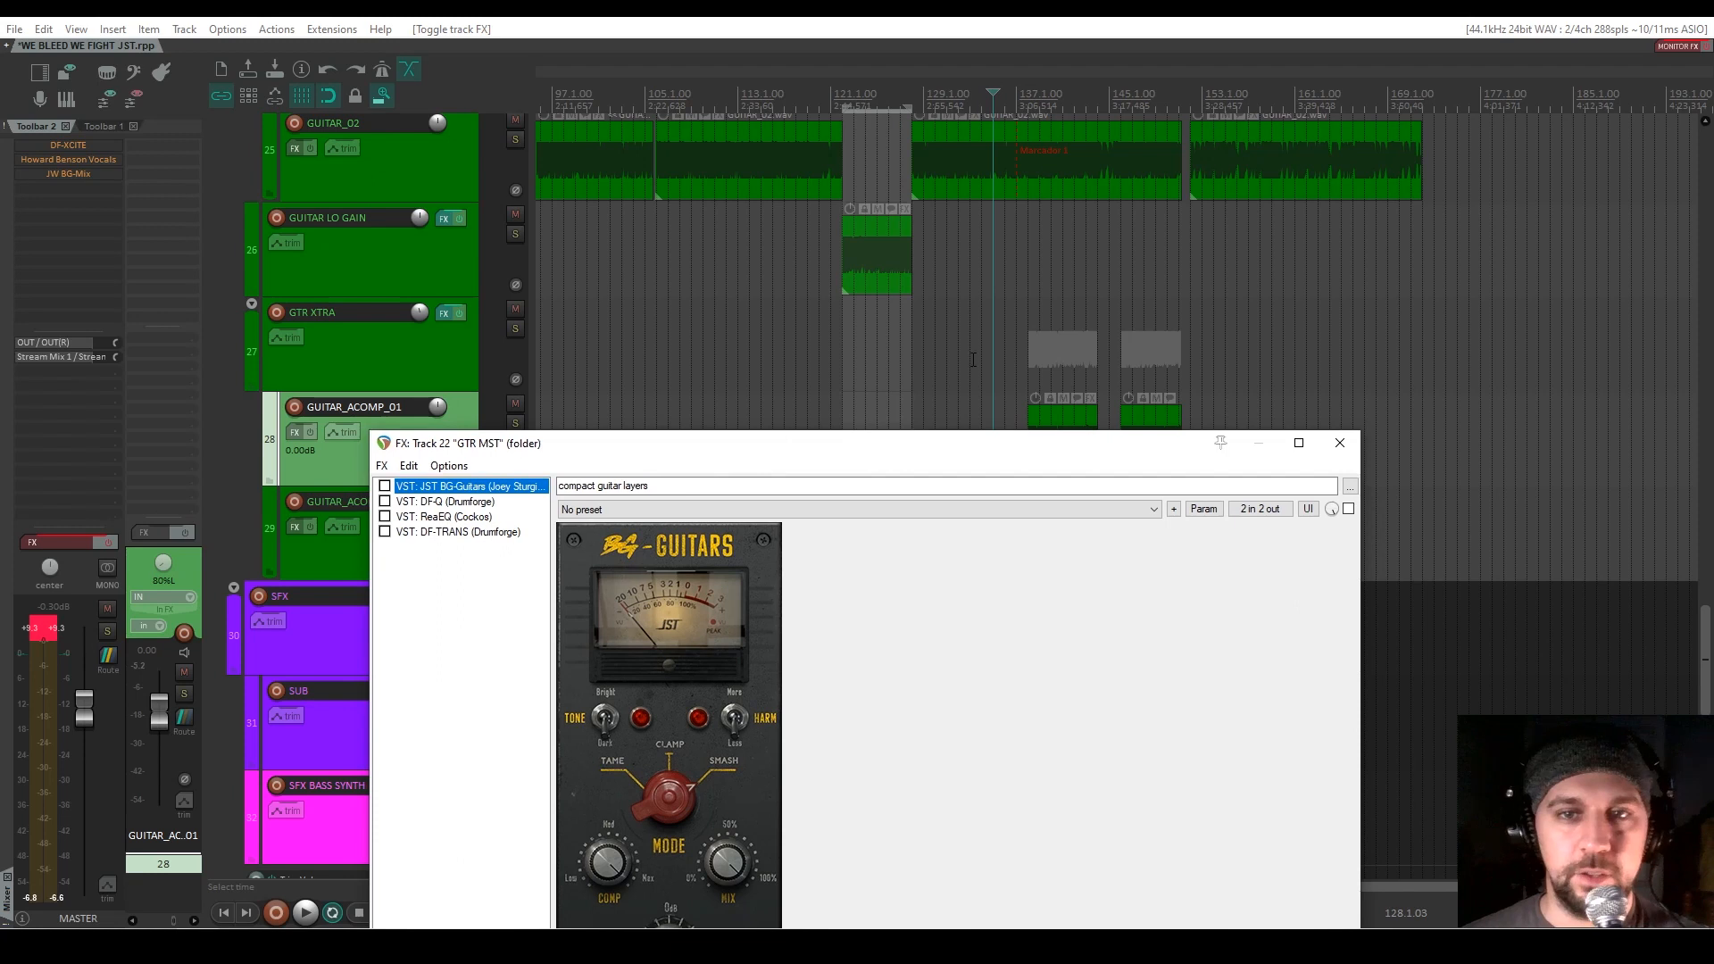
click(1015, 319)
key(space)
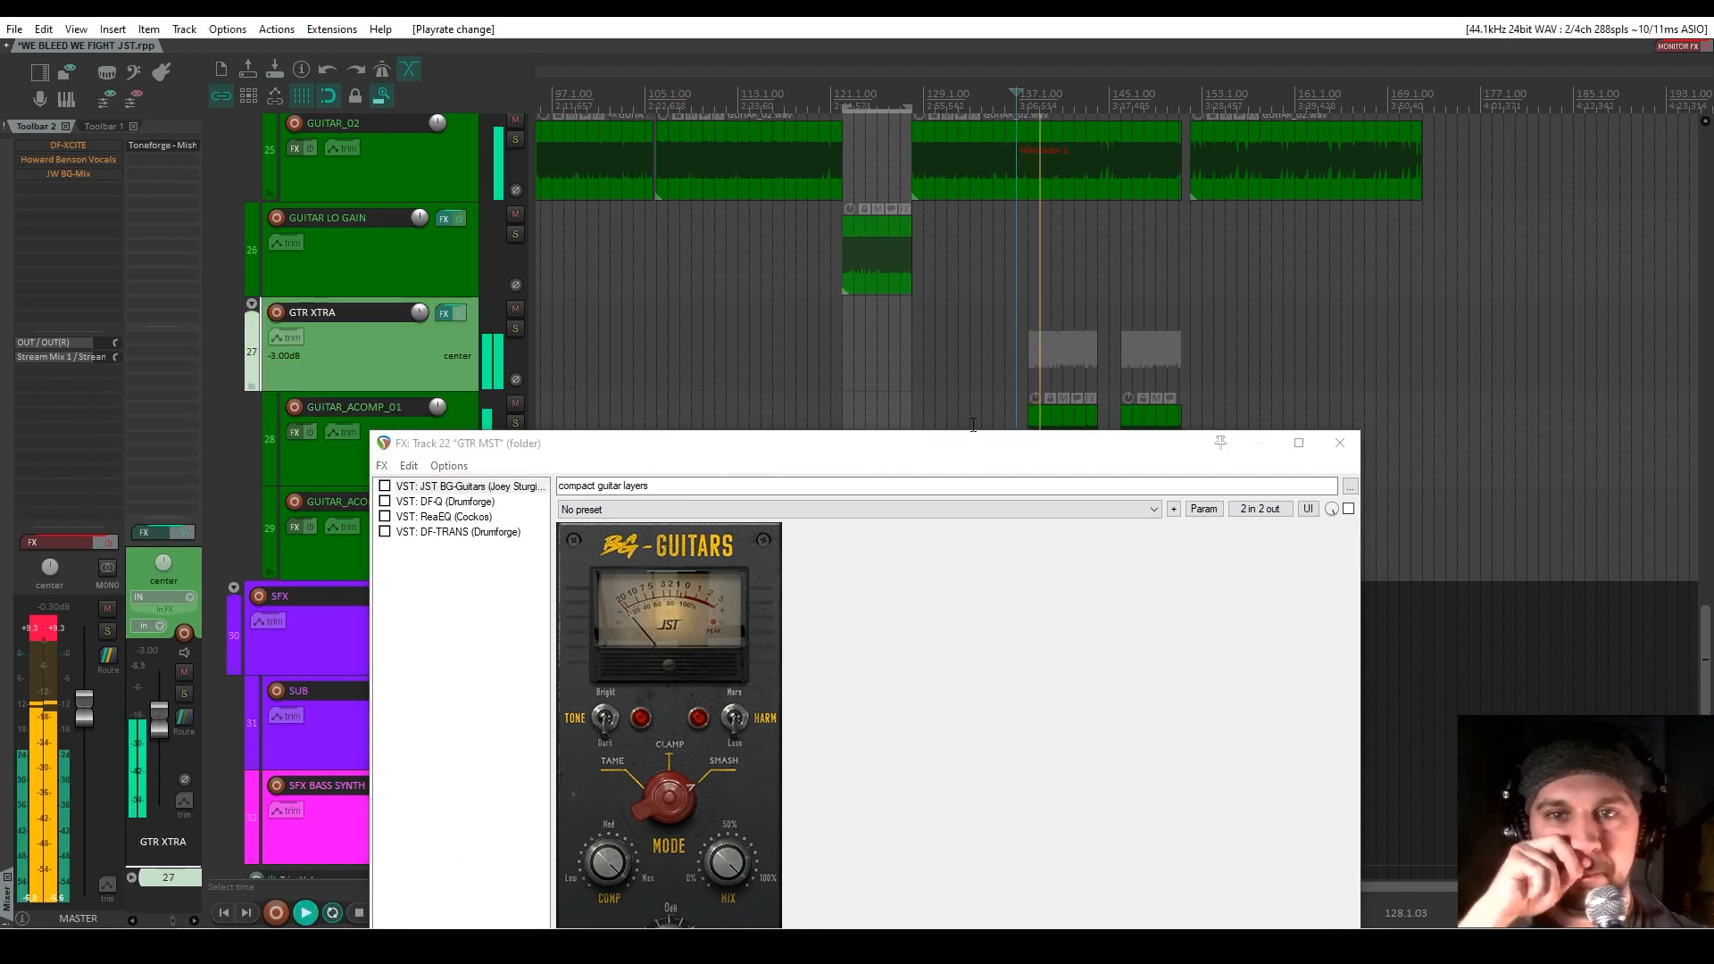
Enable JST BG-Guitars on GTR MST and replay the section from bar 137
click(384, 487)
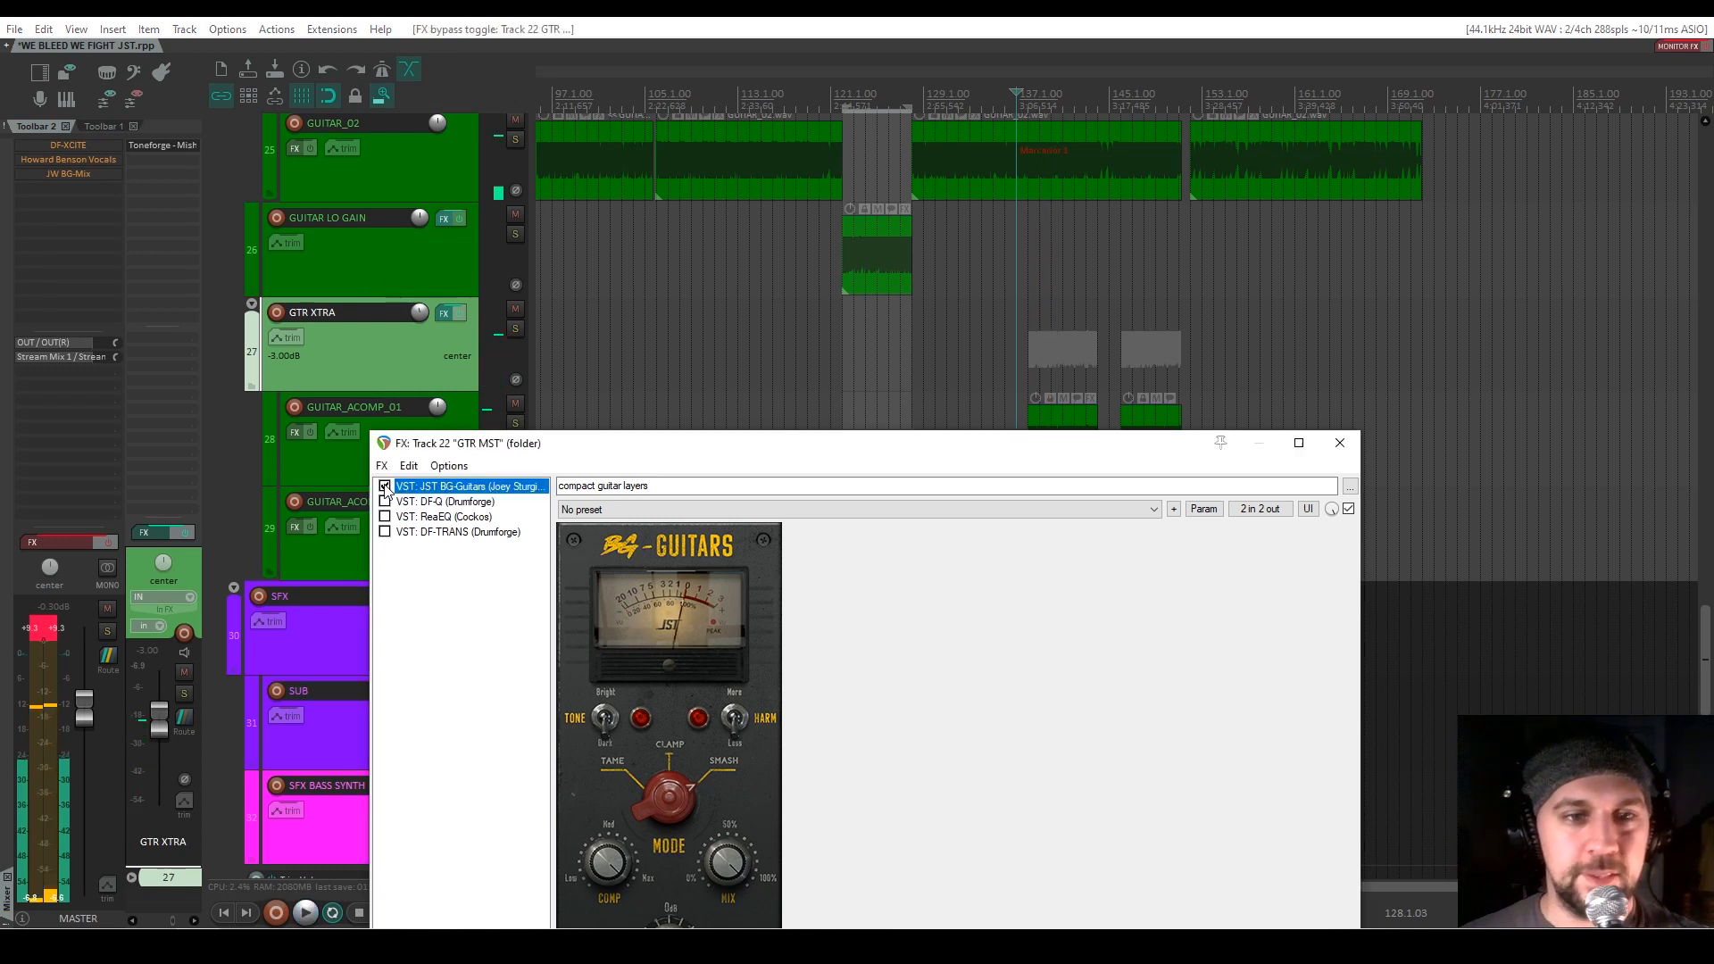
key(space)
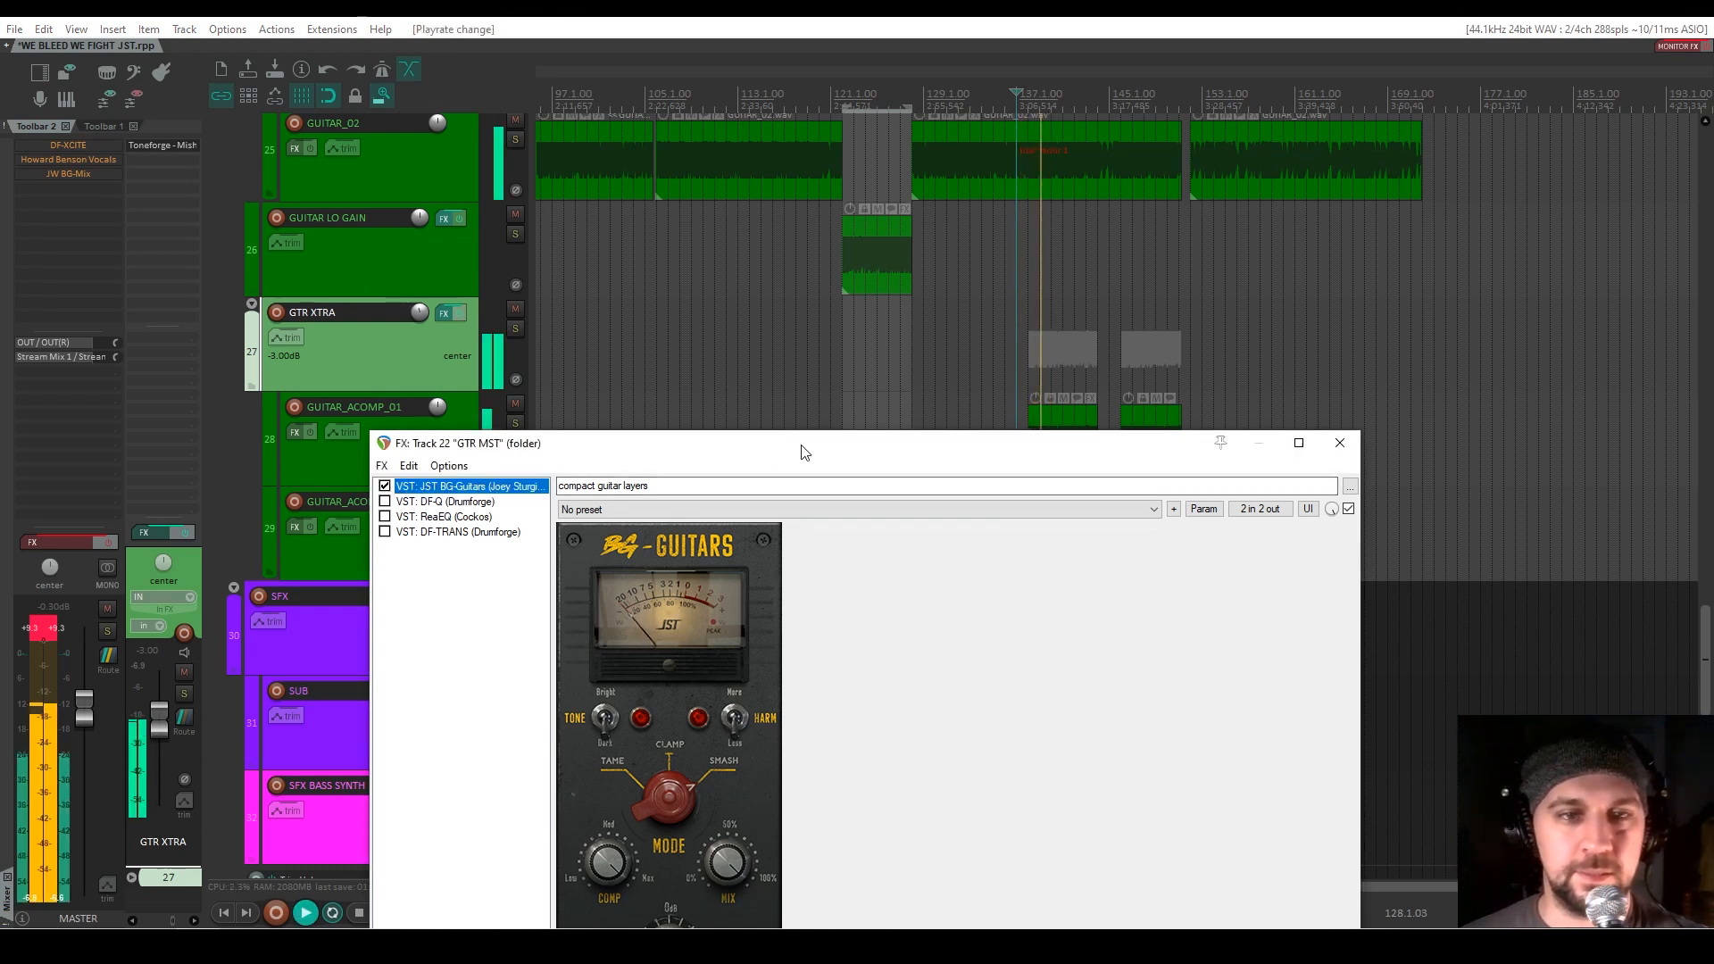
key(space)
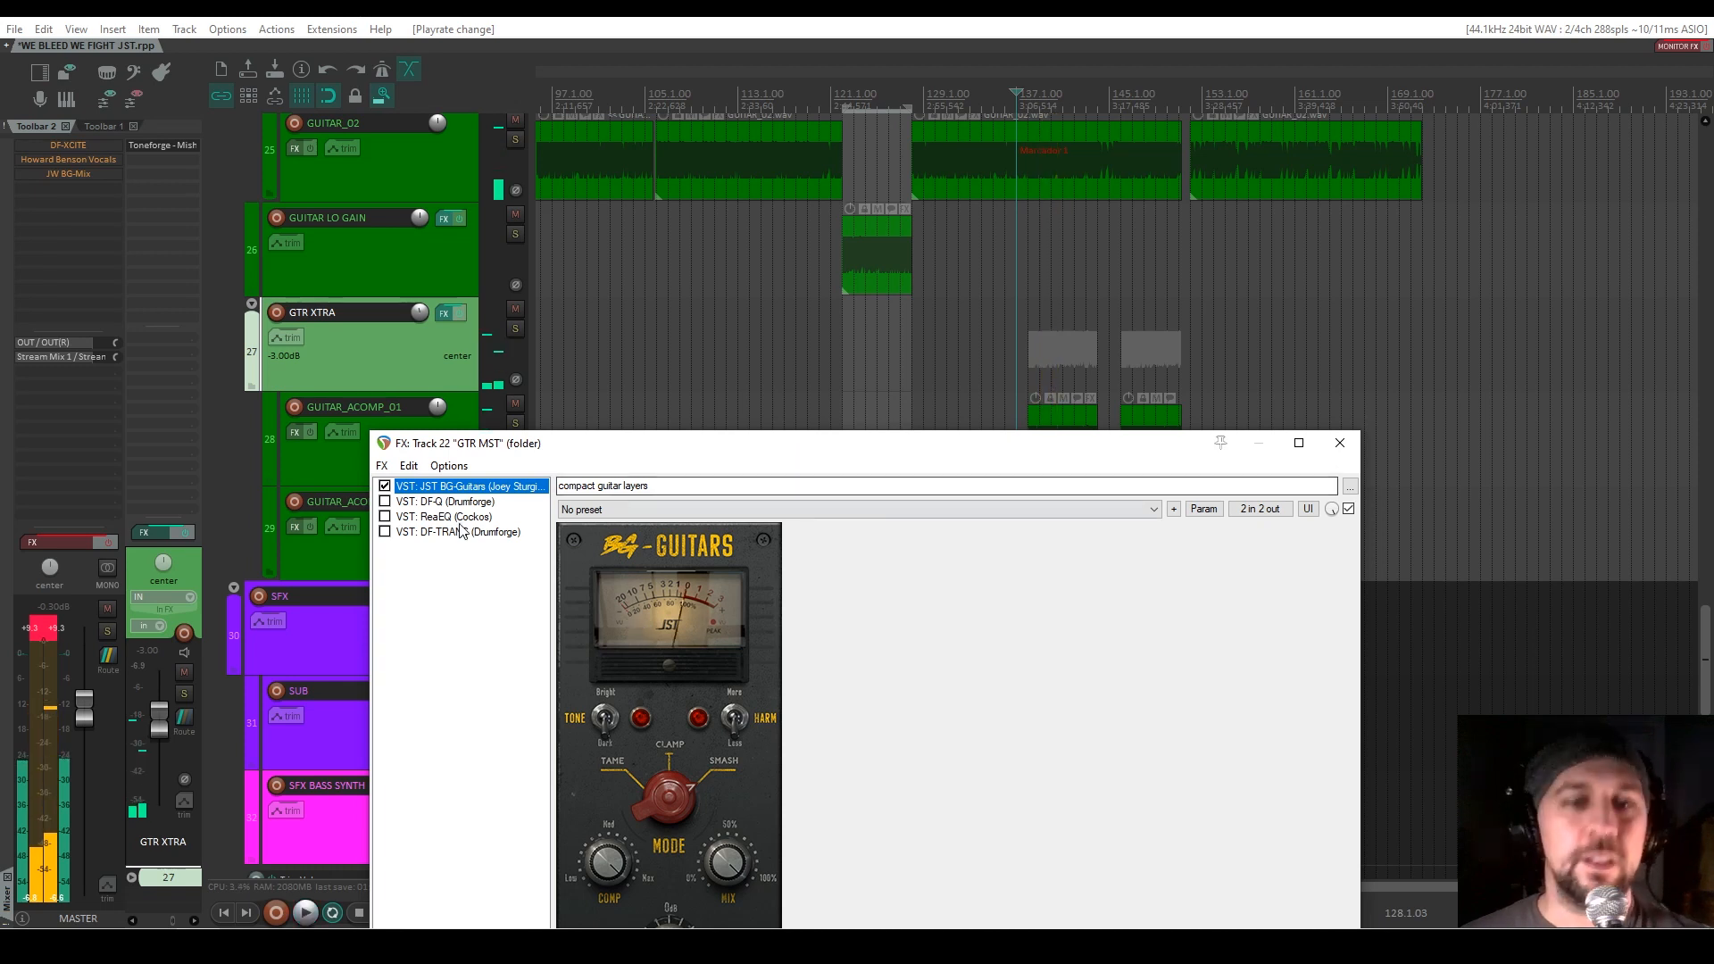
Display DF-Q on GTR MST, play the guitars from bar 129 and enable the plugin during playback
click(450, 503)
drag(828, 449, 773, 207)
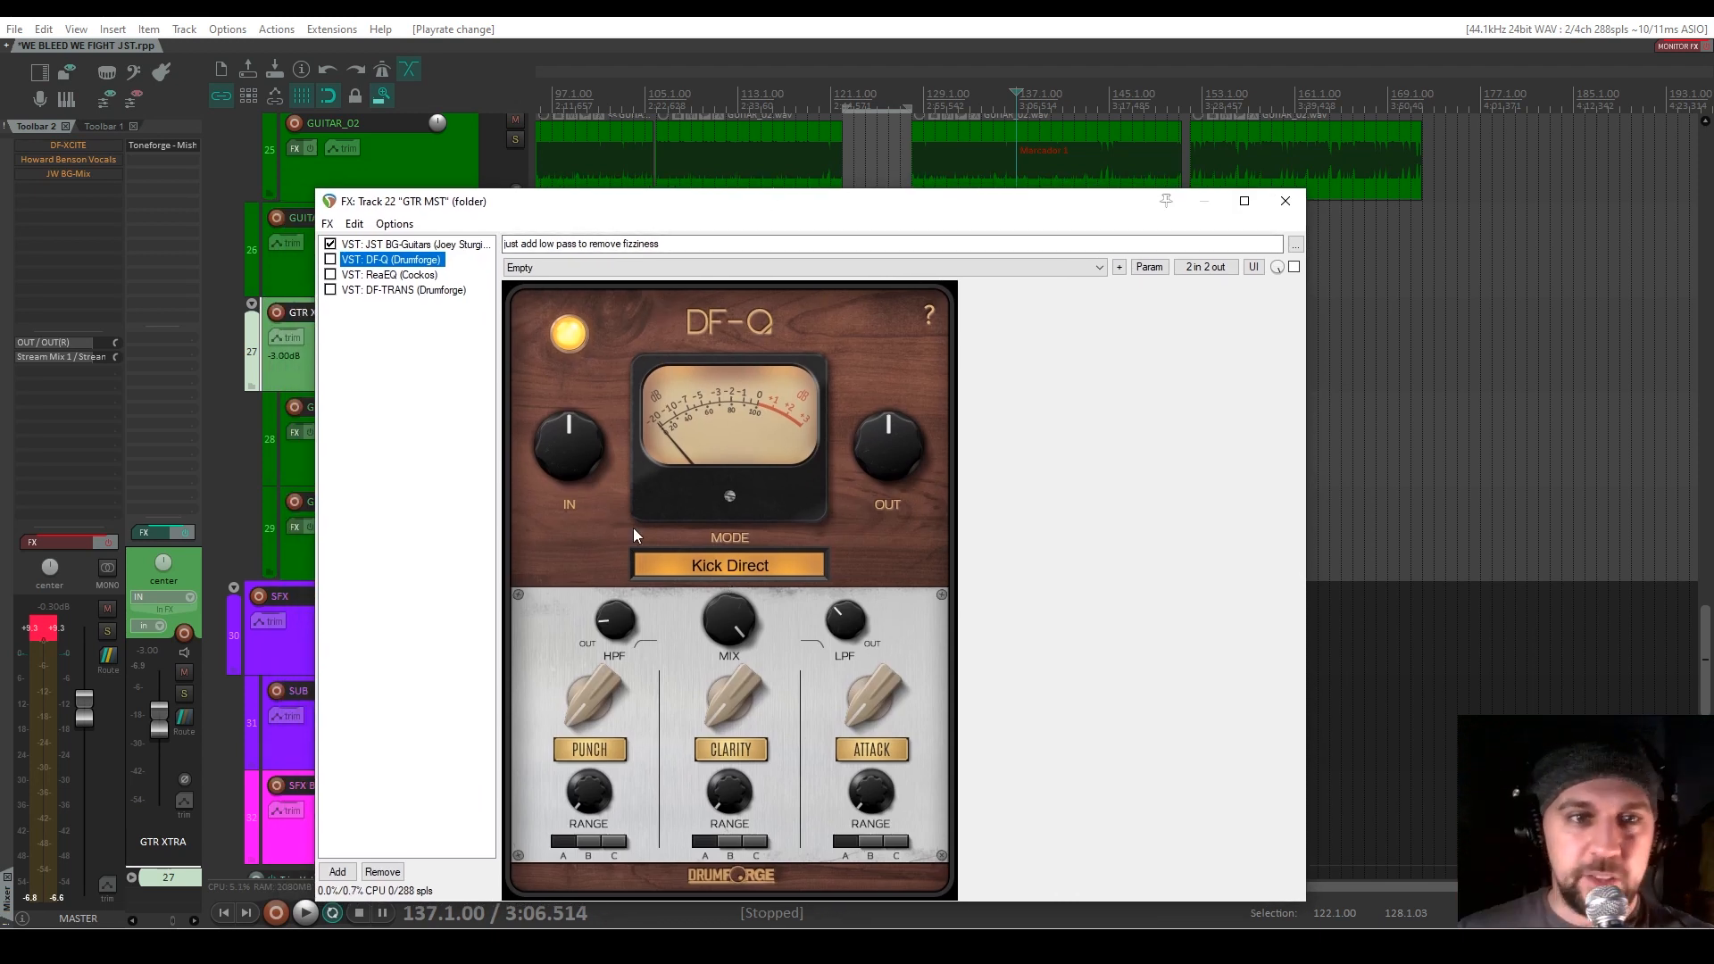
key(space)
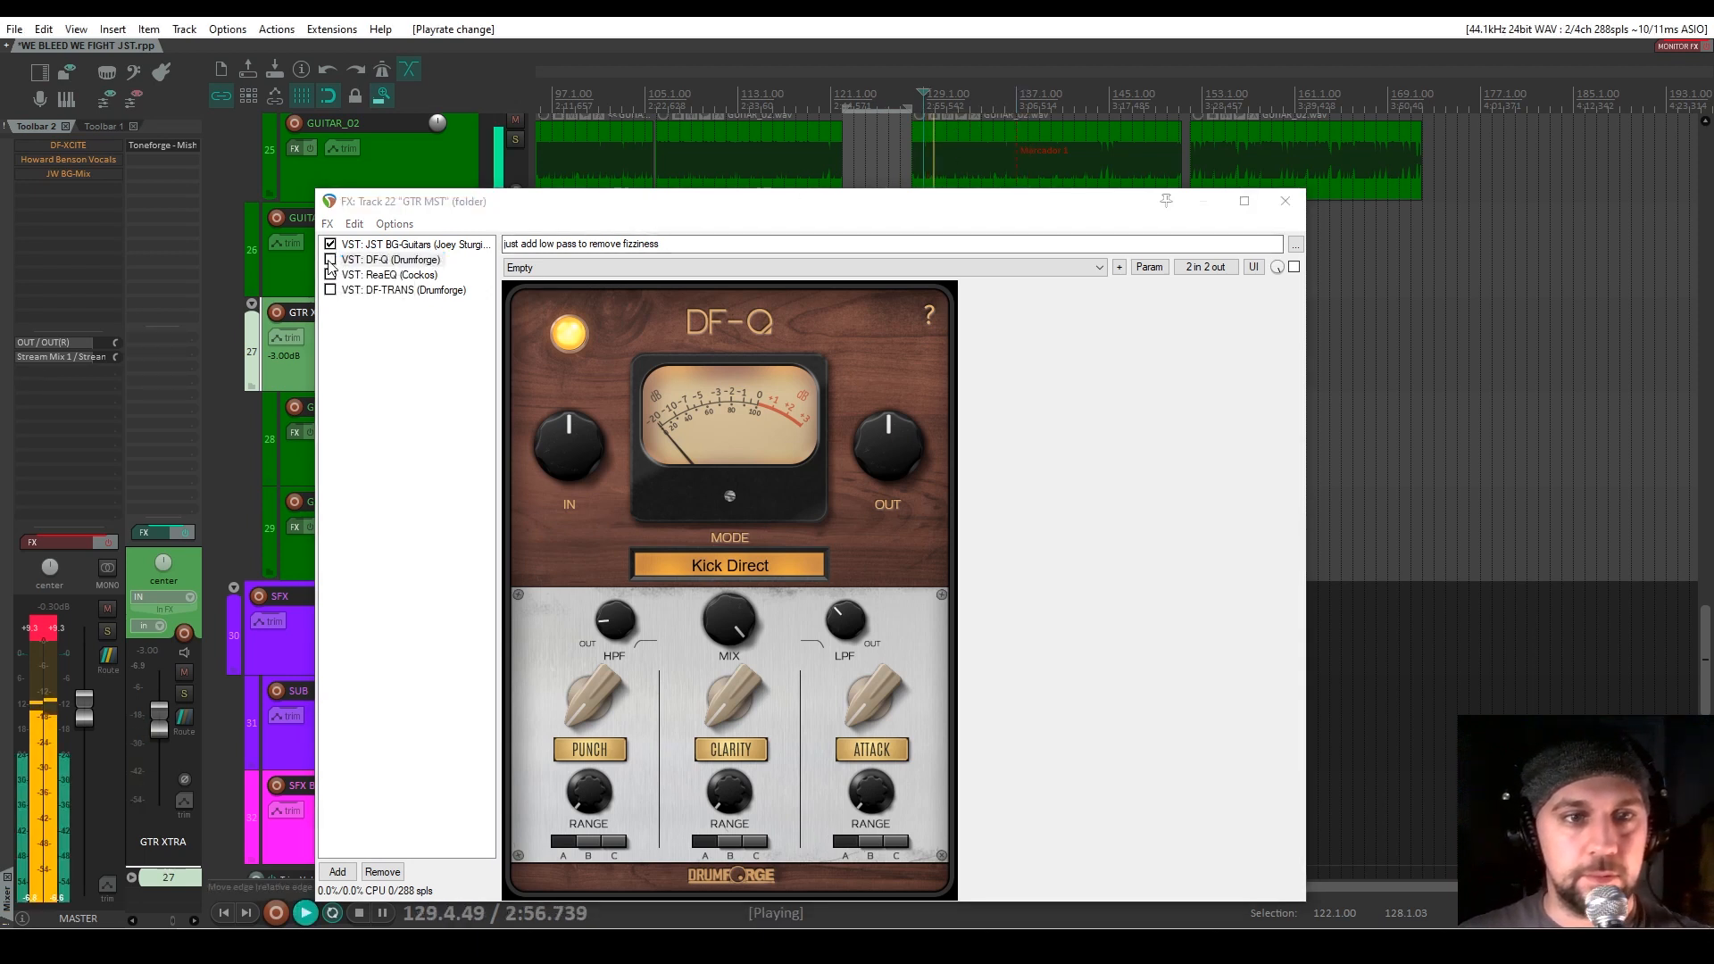
click(330, 260)
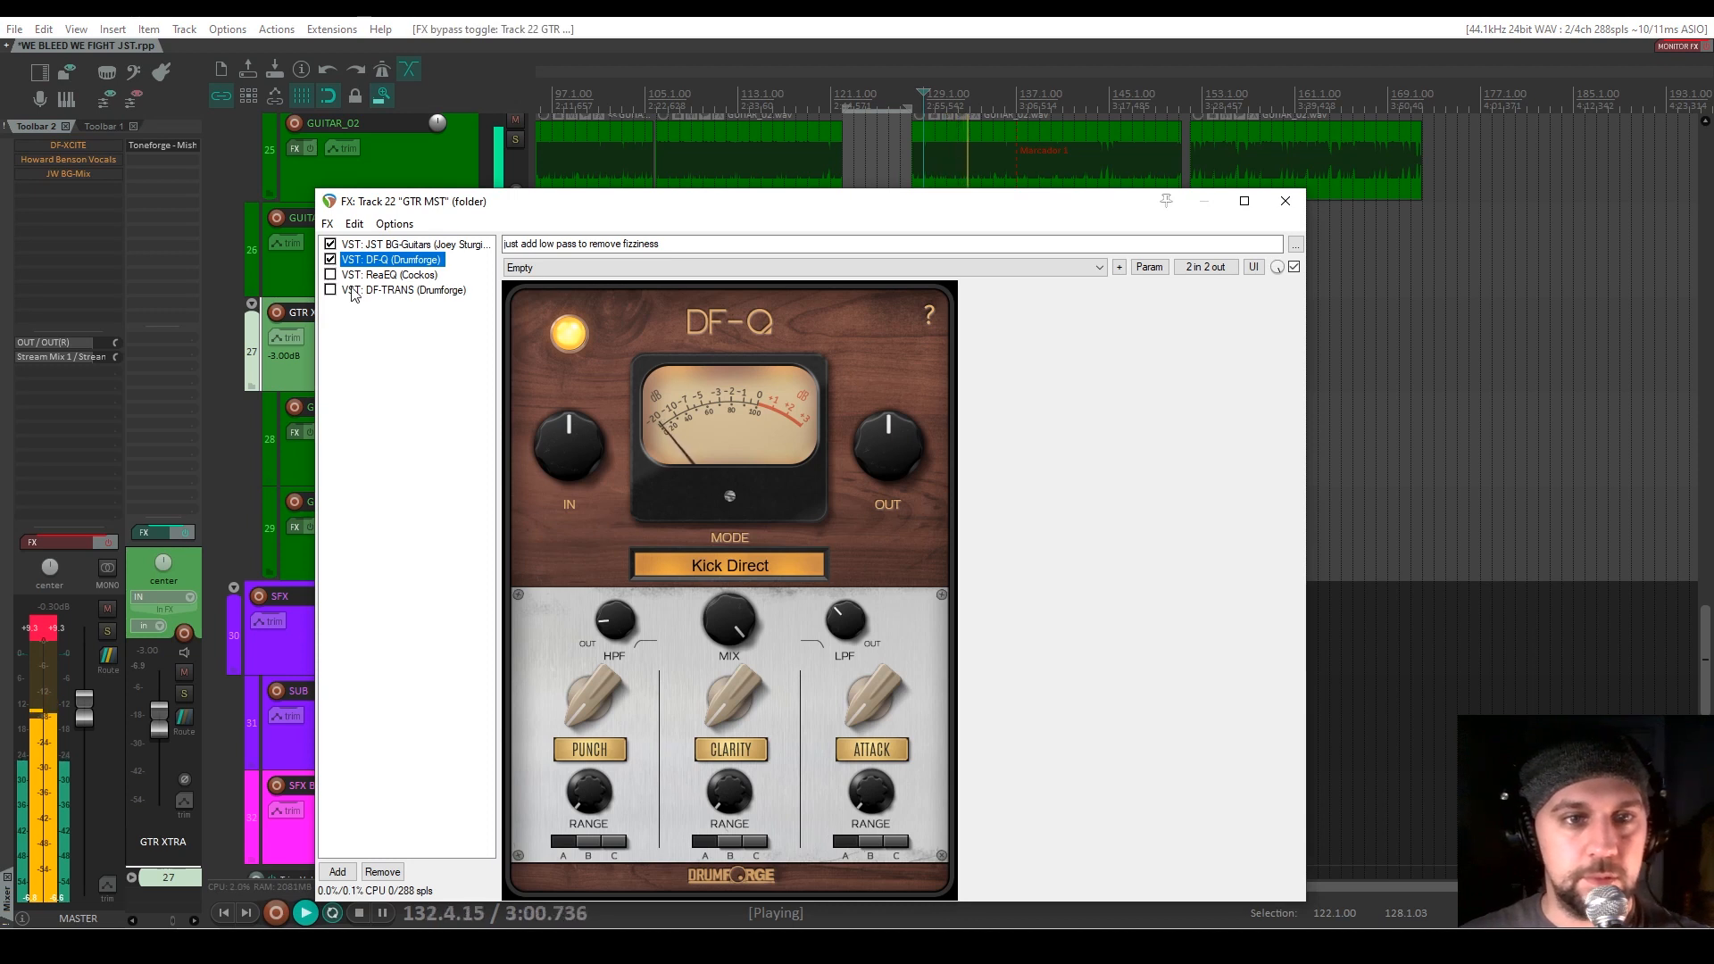
key(space)
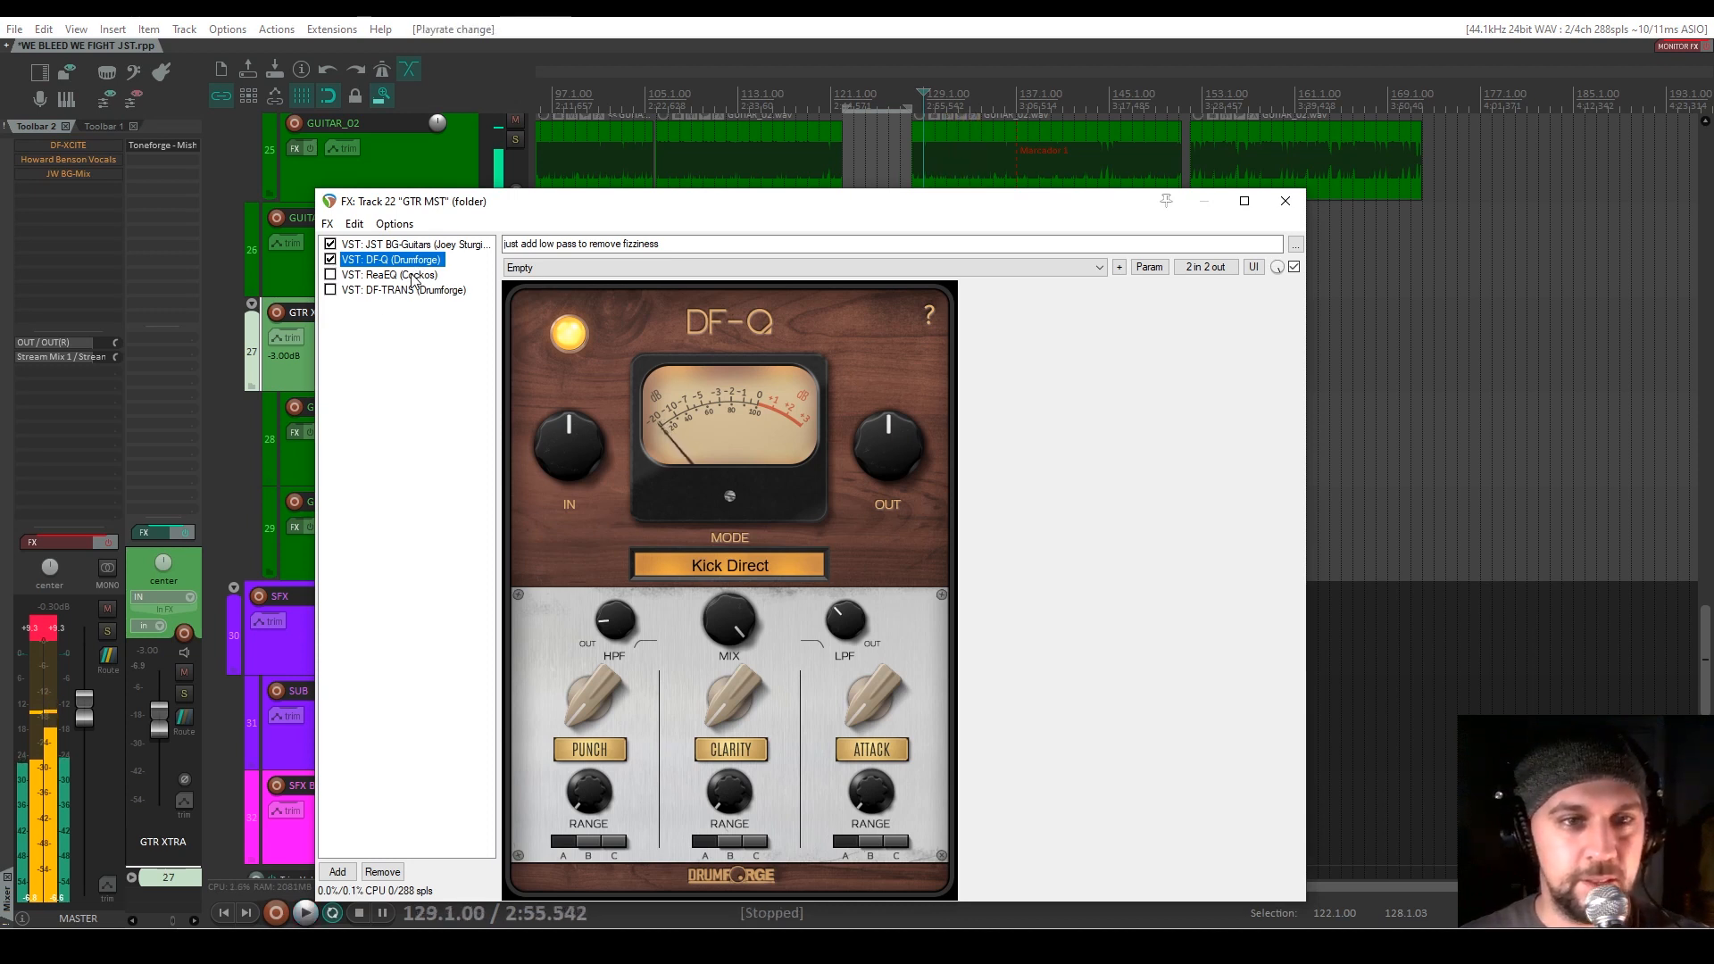
Display ReaEQ on GTR MST, play from bar 129 and enable the plugin to cut the annoying resonances
click(414, 276)
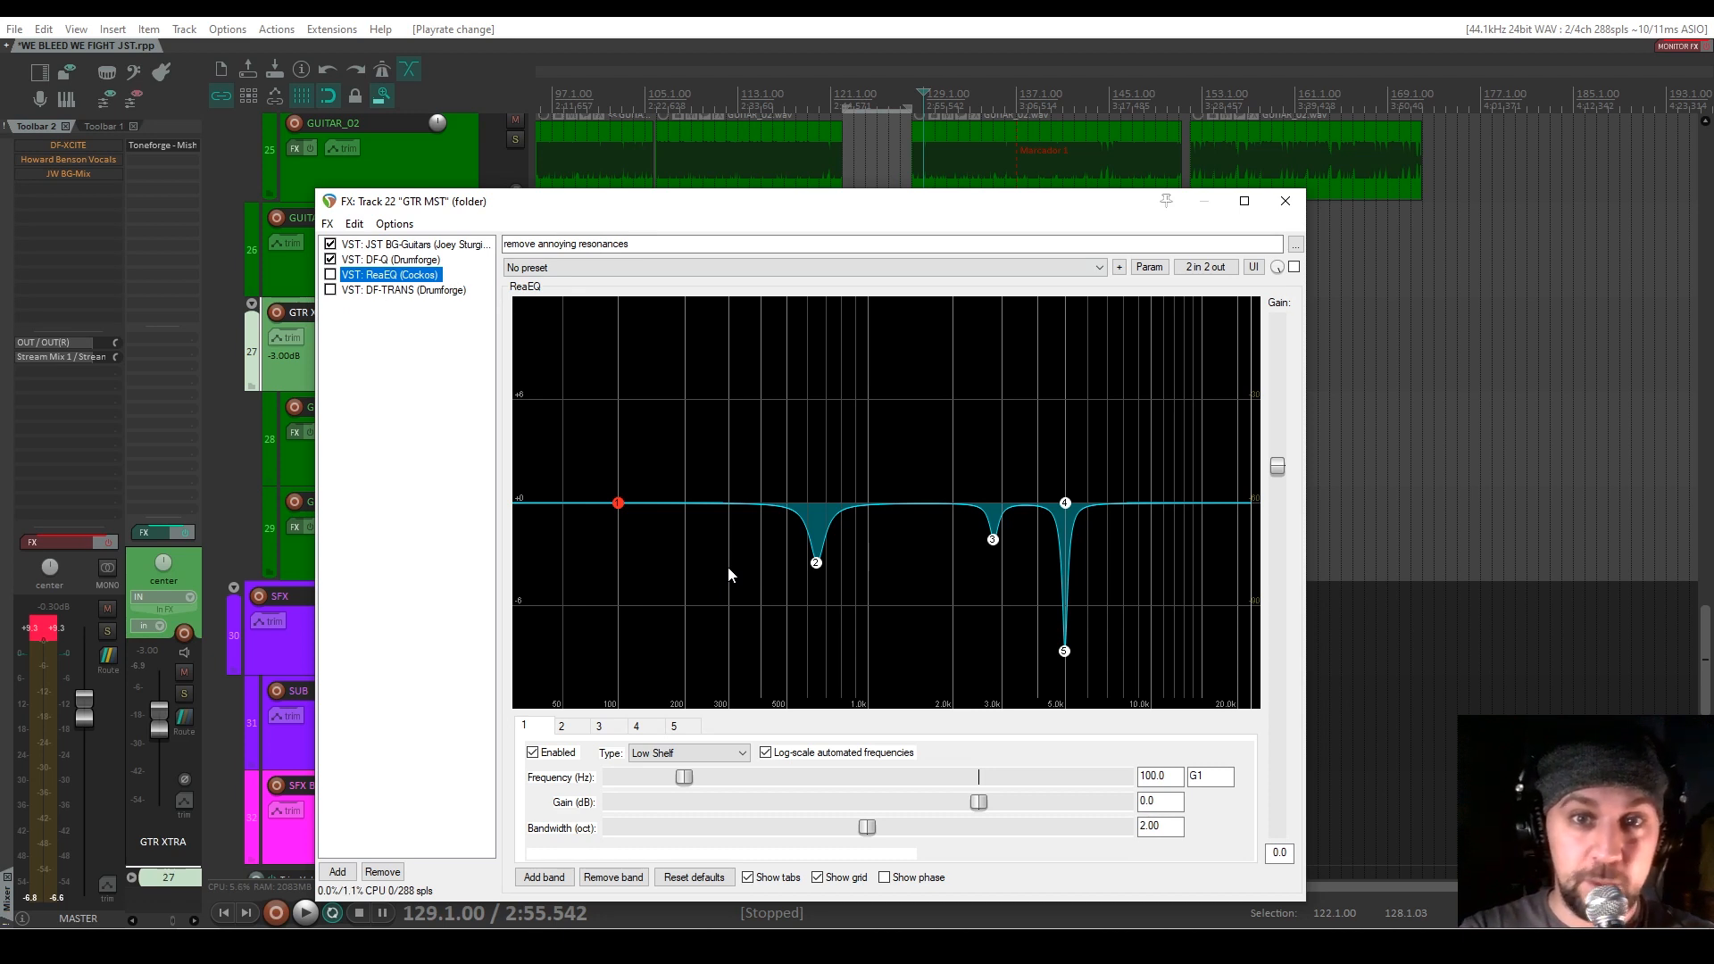
key(space)
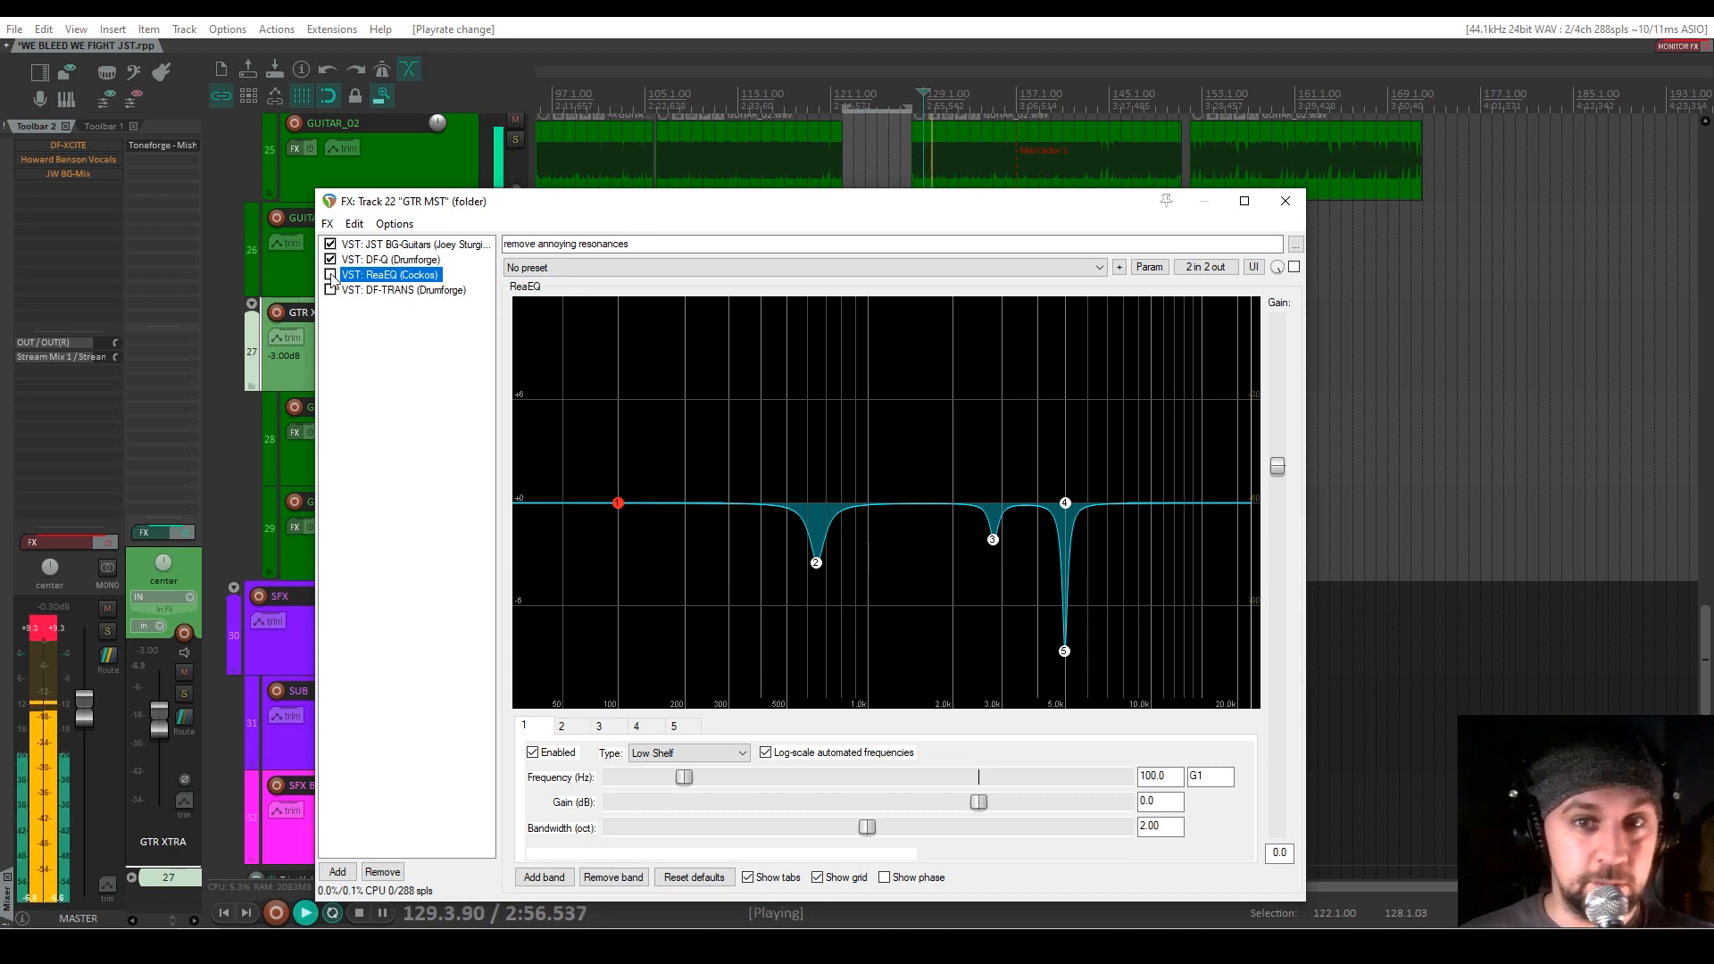
click(330, 274)
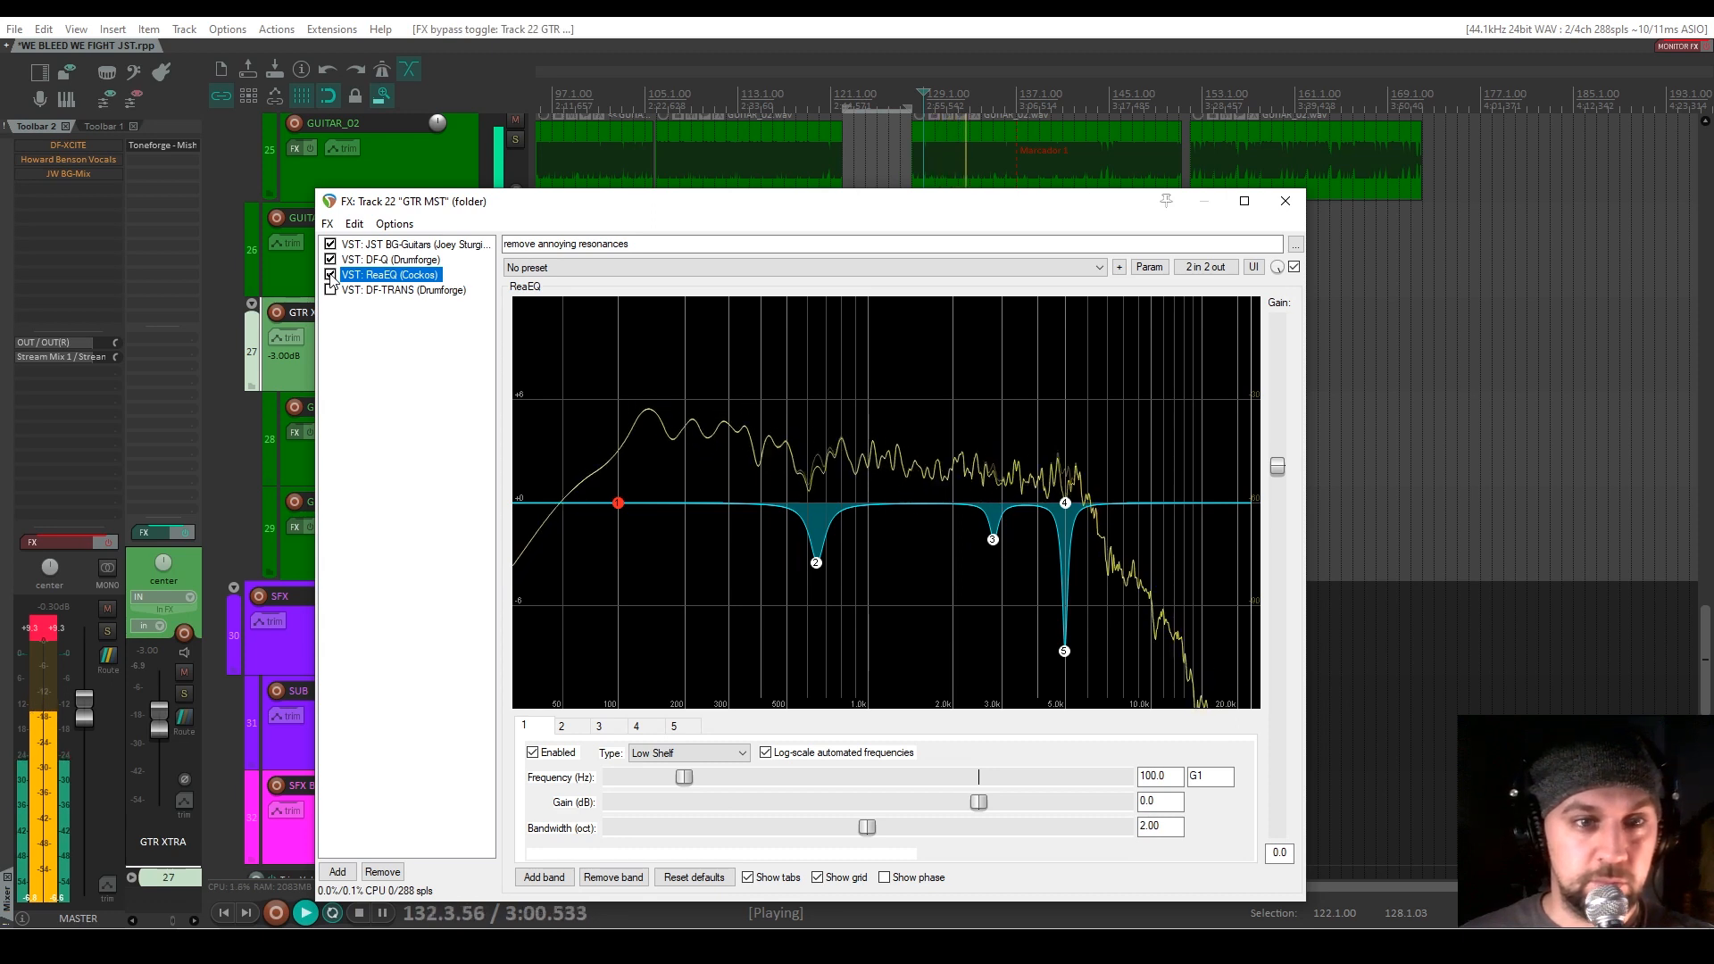
click(330, 274)
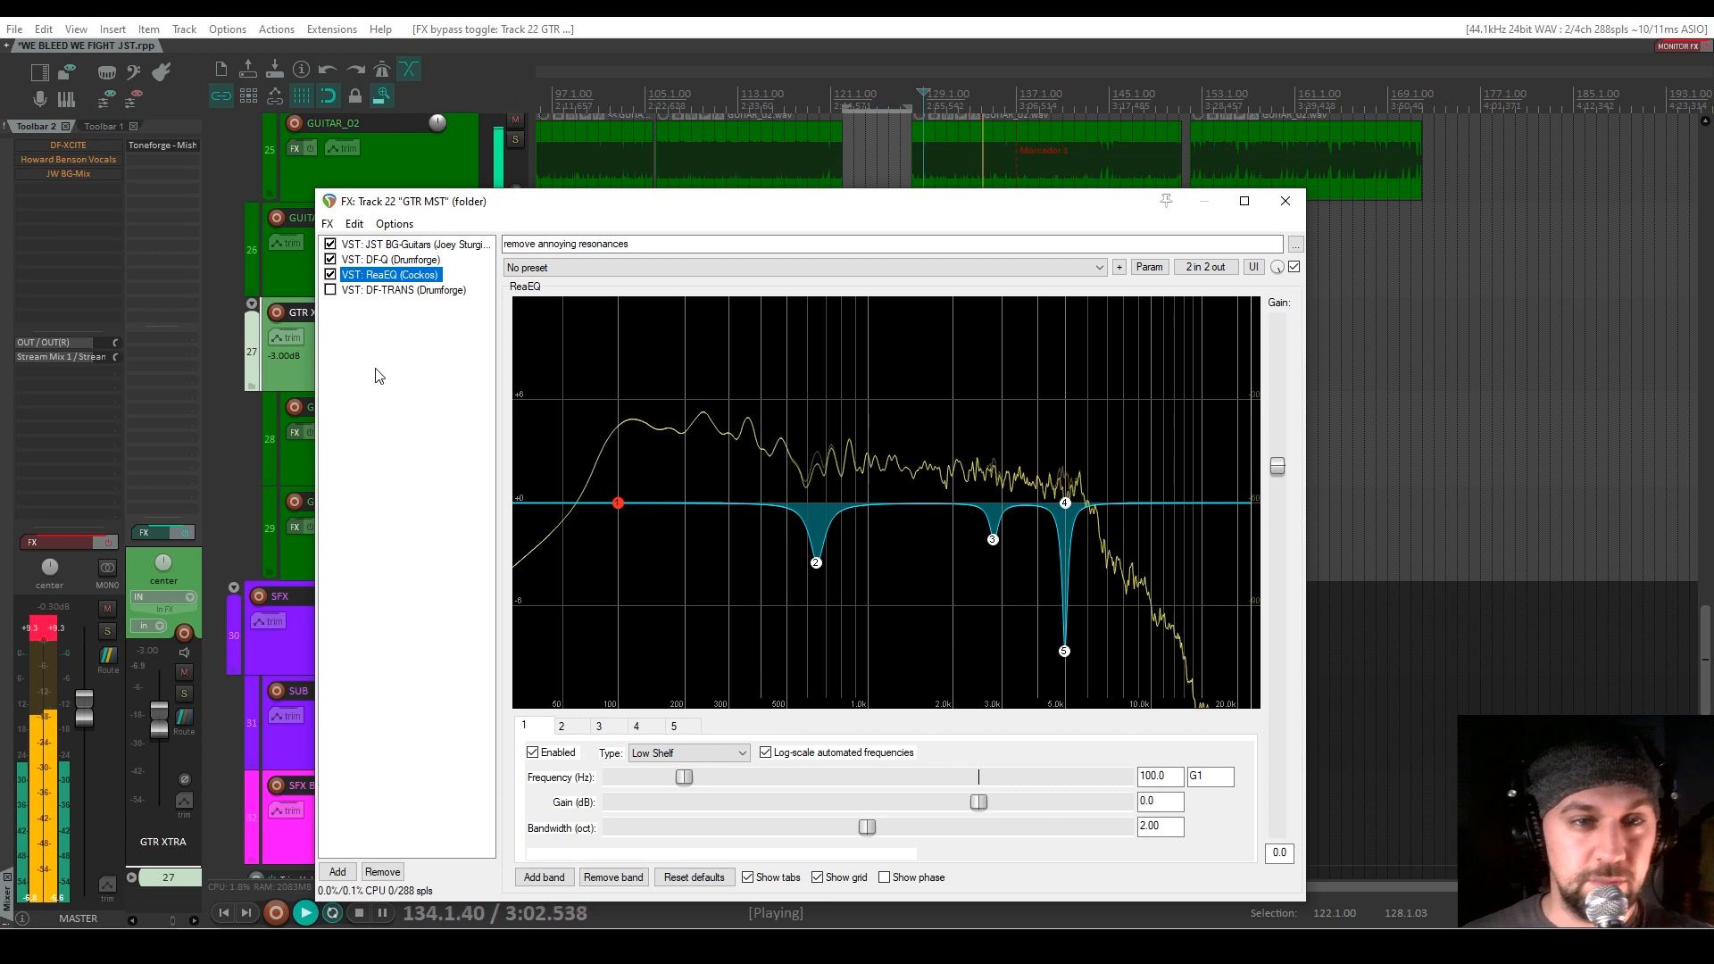
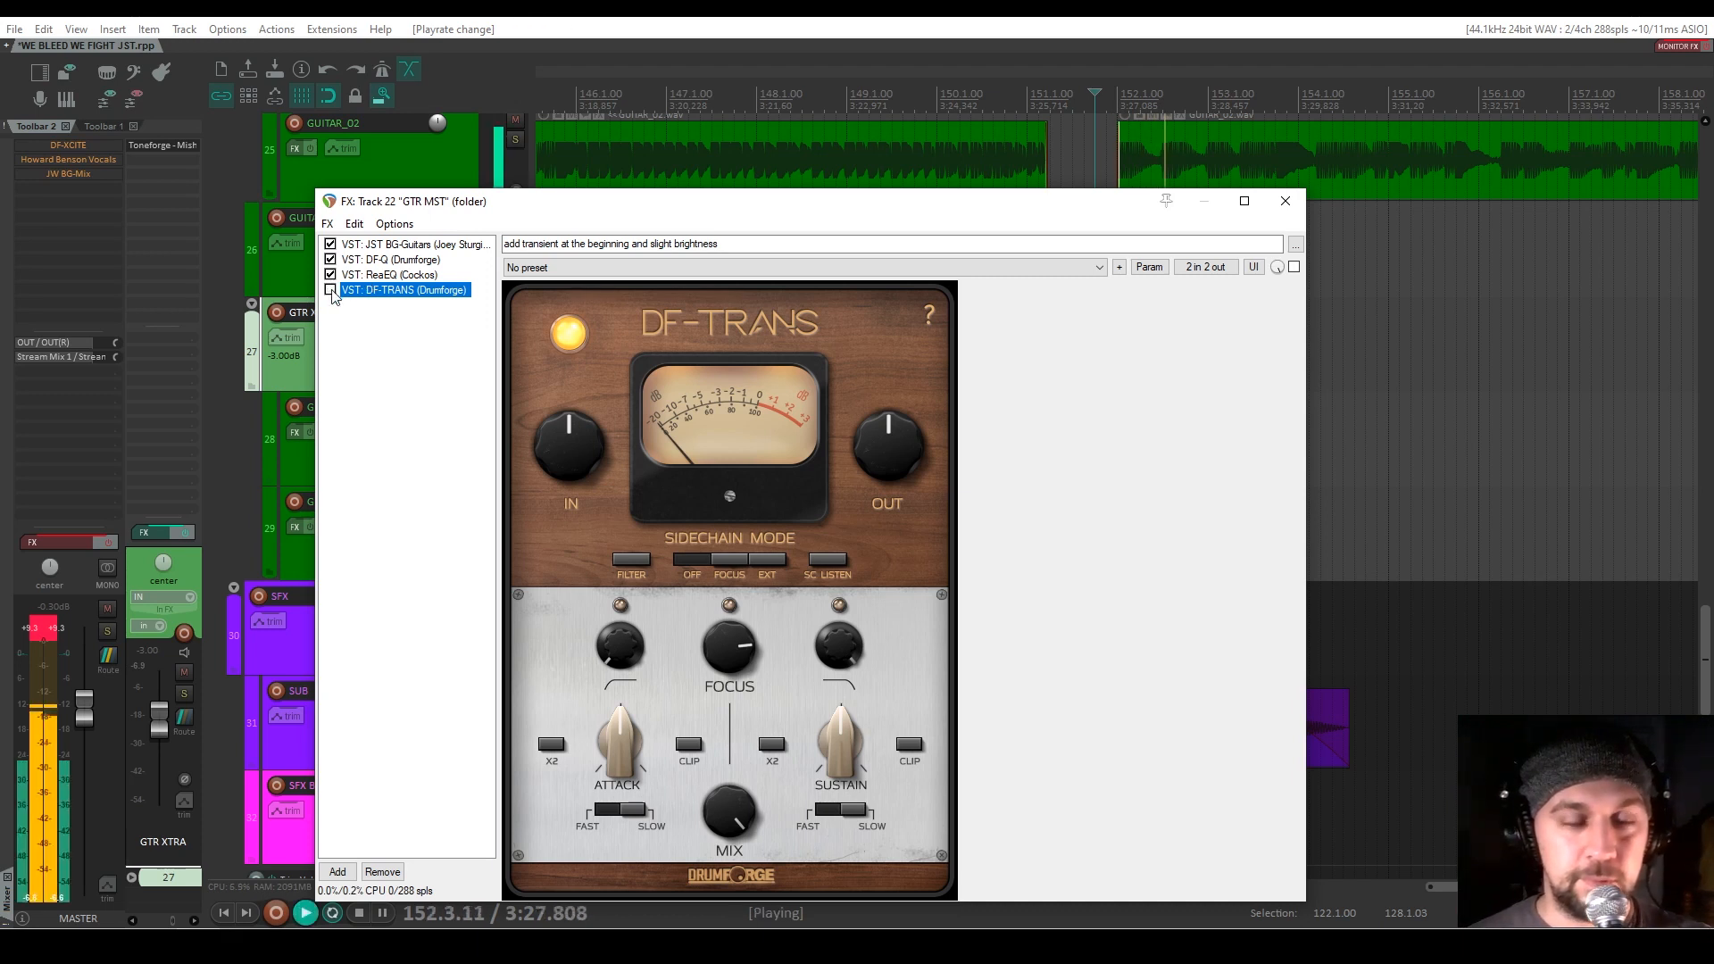
Enable DF-TRANS on GTR MST during playback, then stop and close the effects window
click(330, 291)
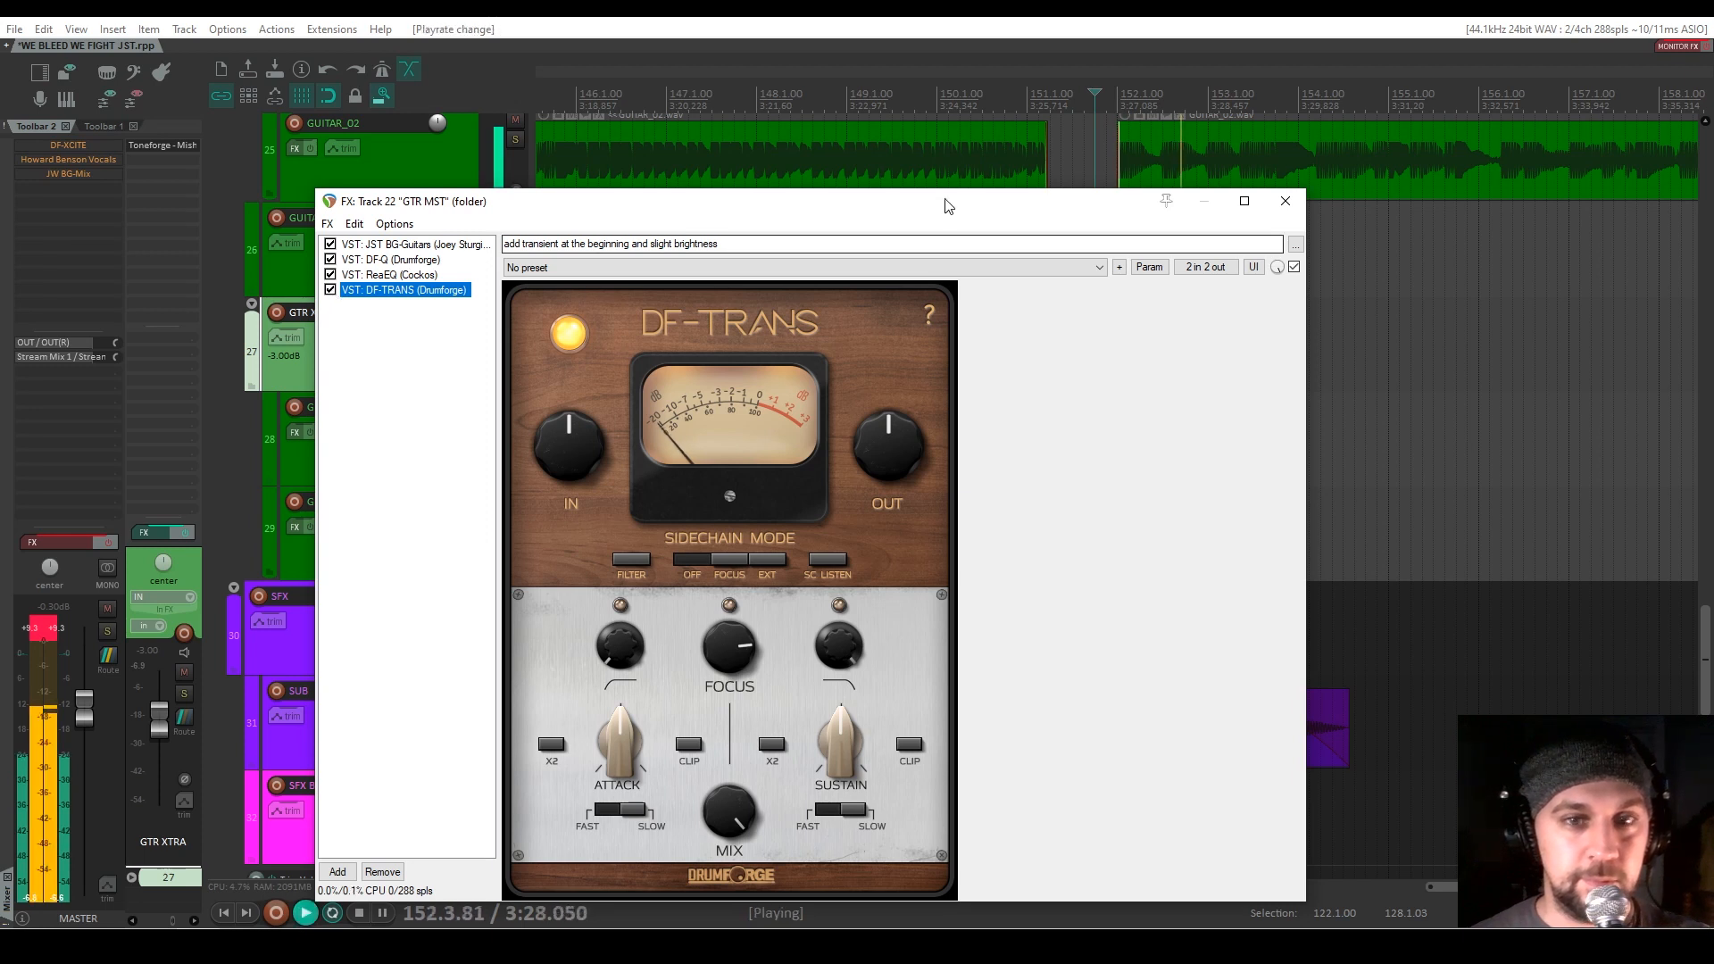
key(space)
click(1285, 201)
Solo the SUB track and play it from bar 152
scroll(409, 383, up, 6)
scroll(400, 464, down, 3)
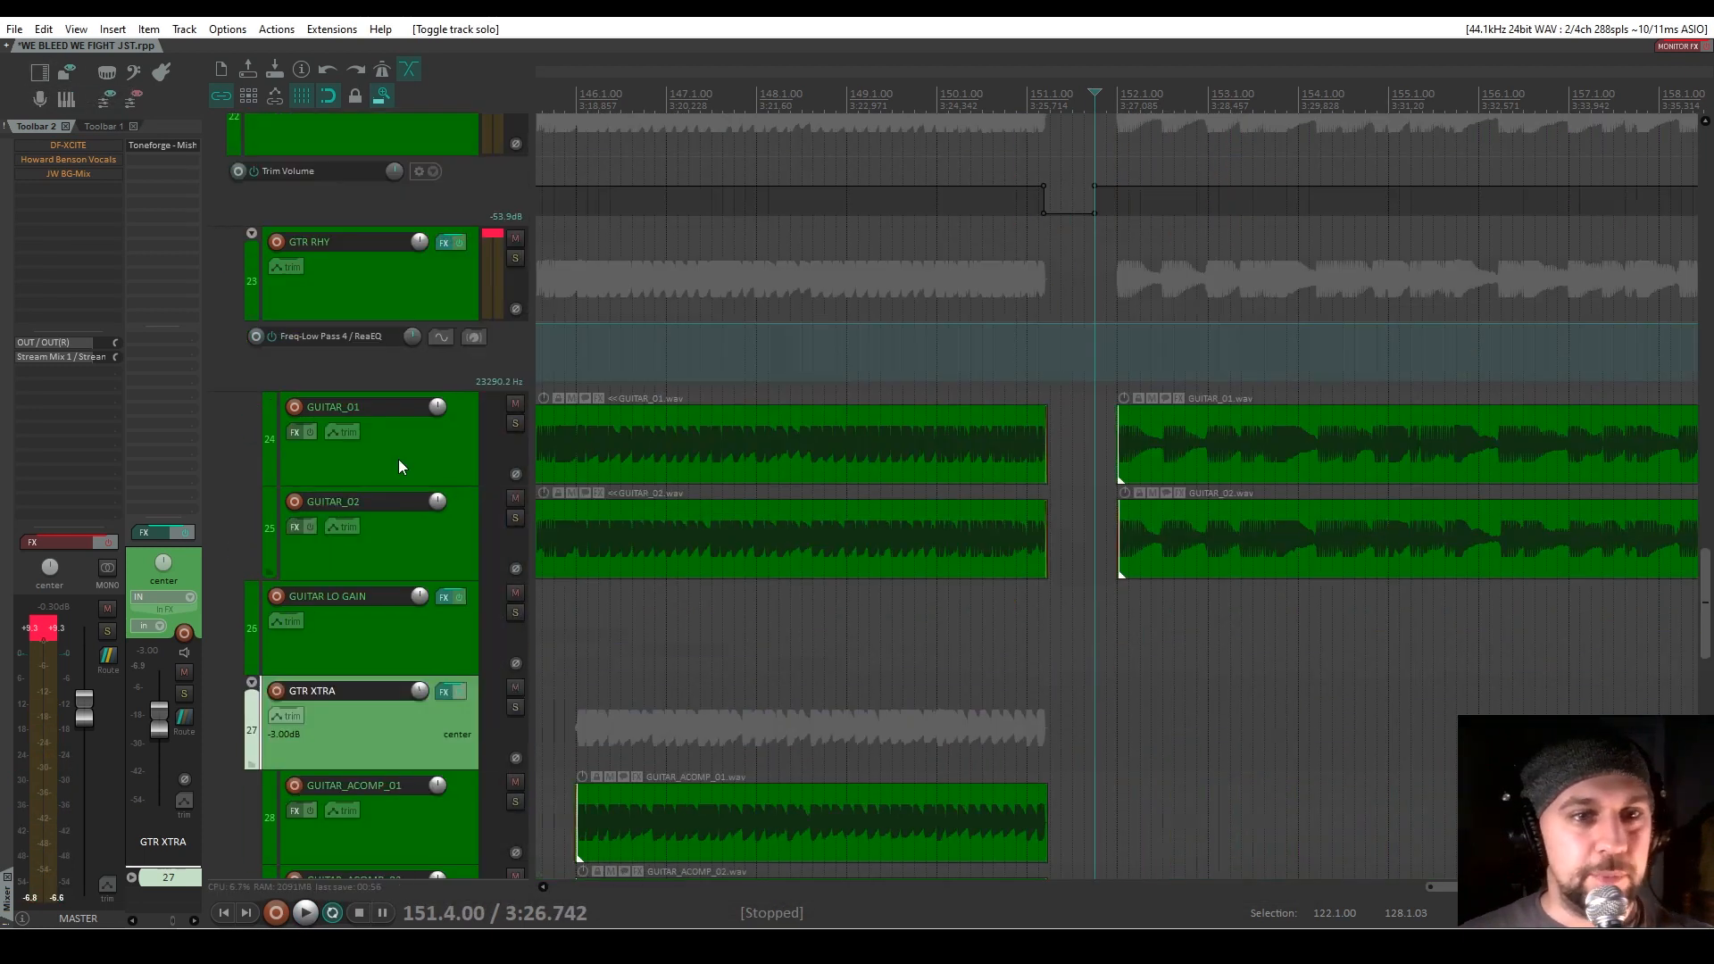
scroll(395, 468, down, 10)
scroll(391, 466, up, 3)
click(429, 451)
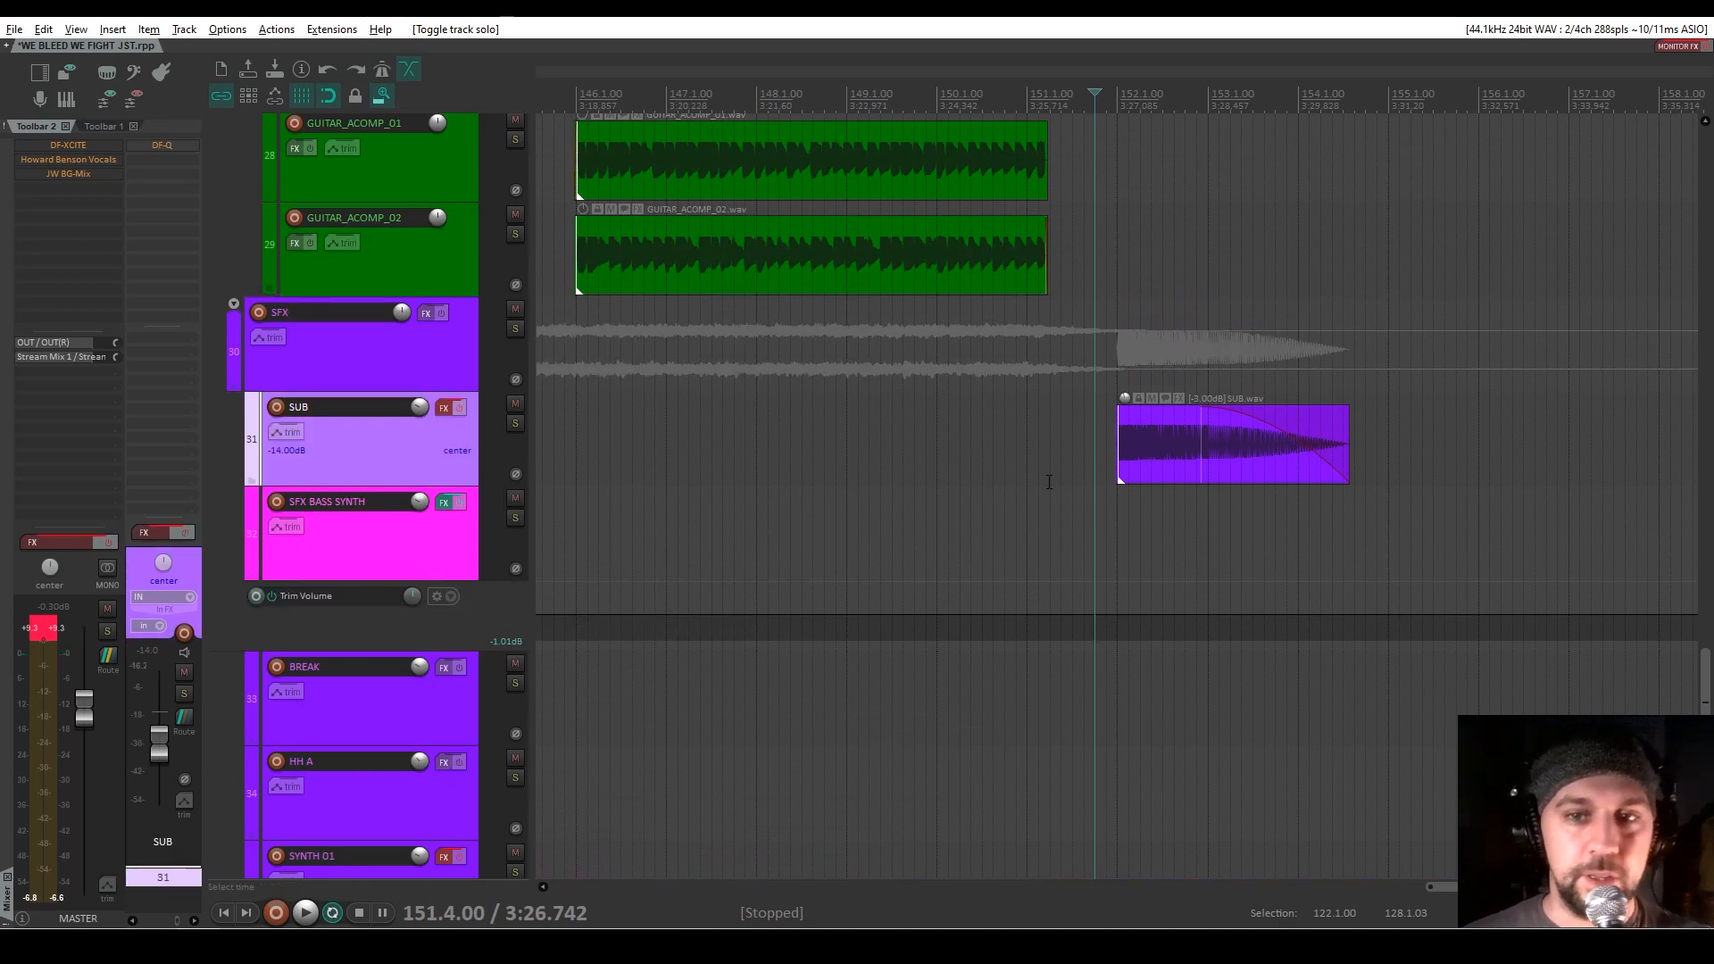
scroll(1049, 482, down, 3)
click(1071, 502)
scroll(1026, 487, up, 3)
click(515, 423)
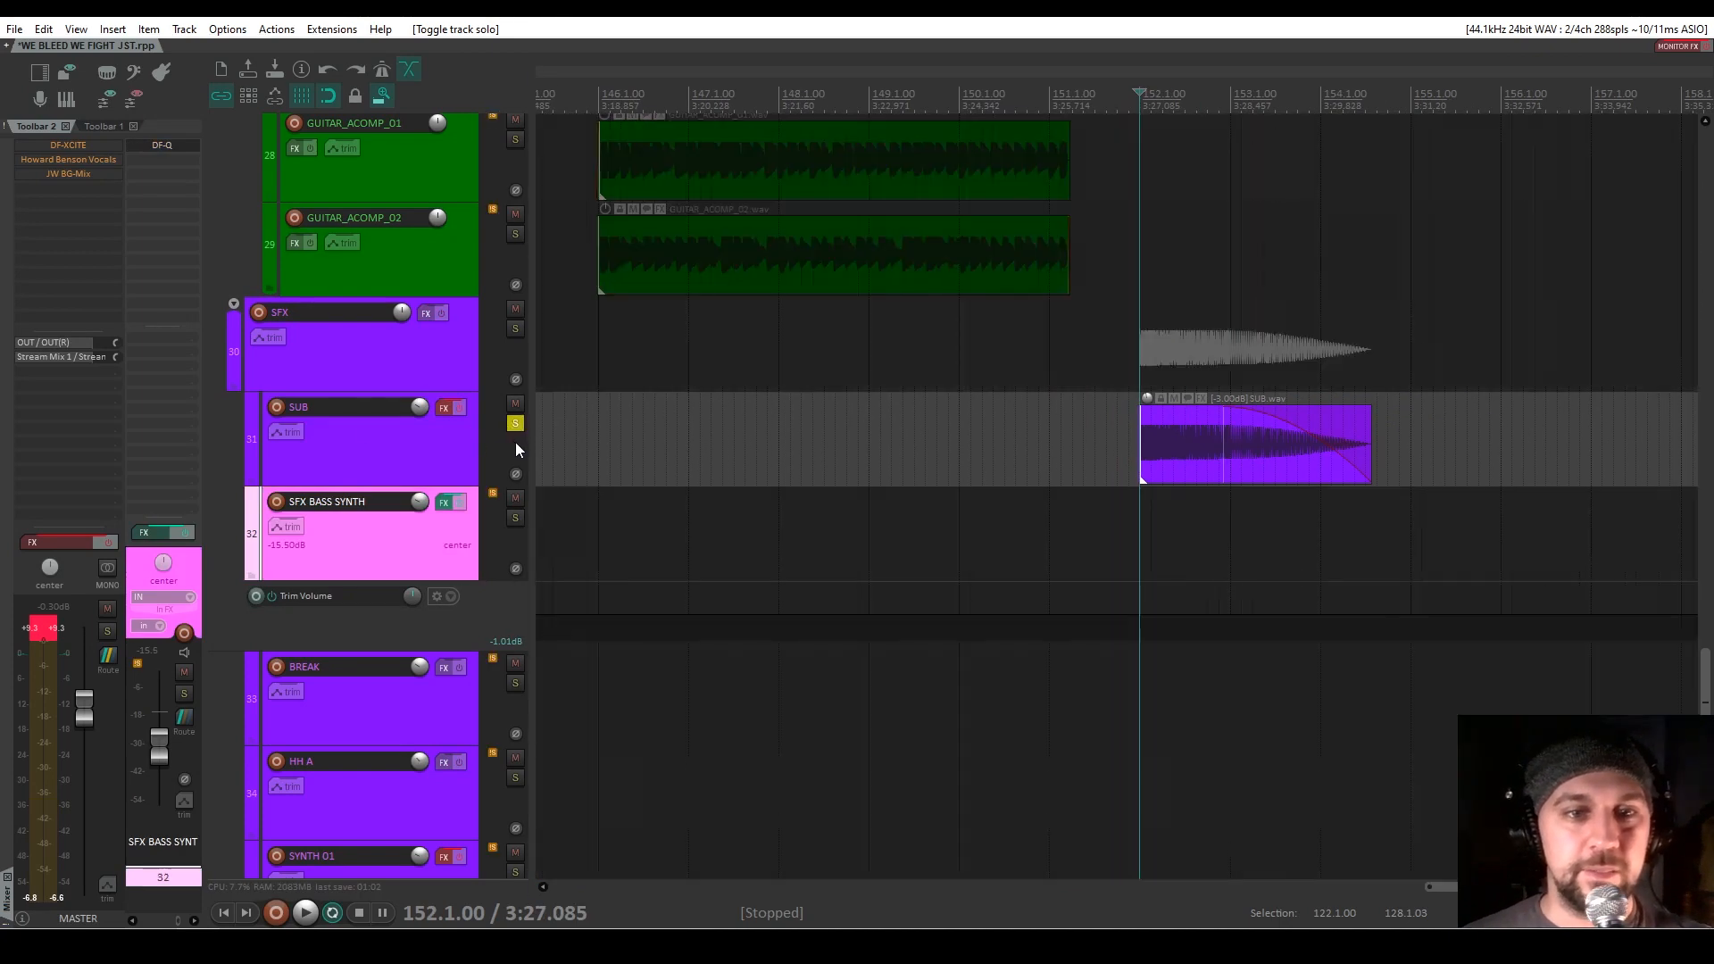
key(space)
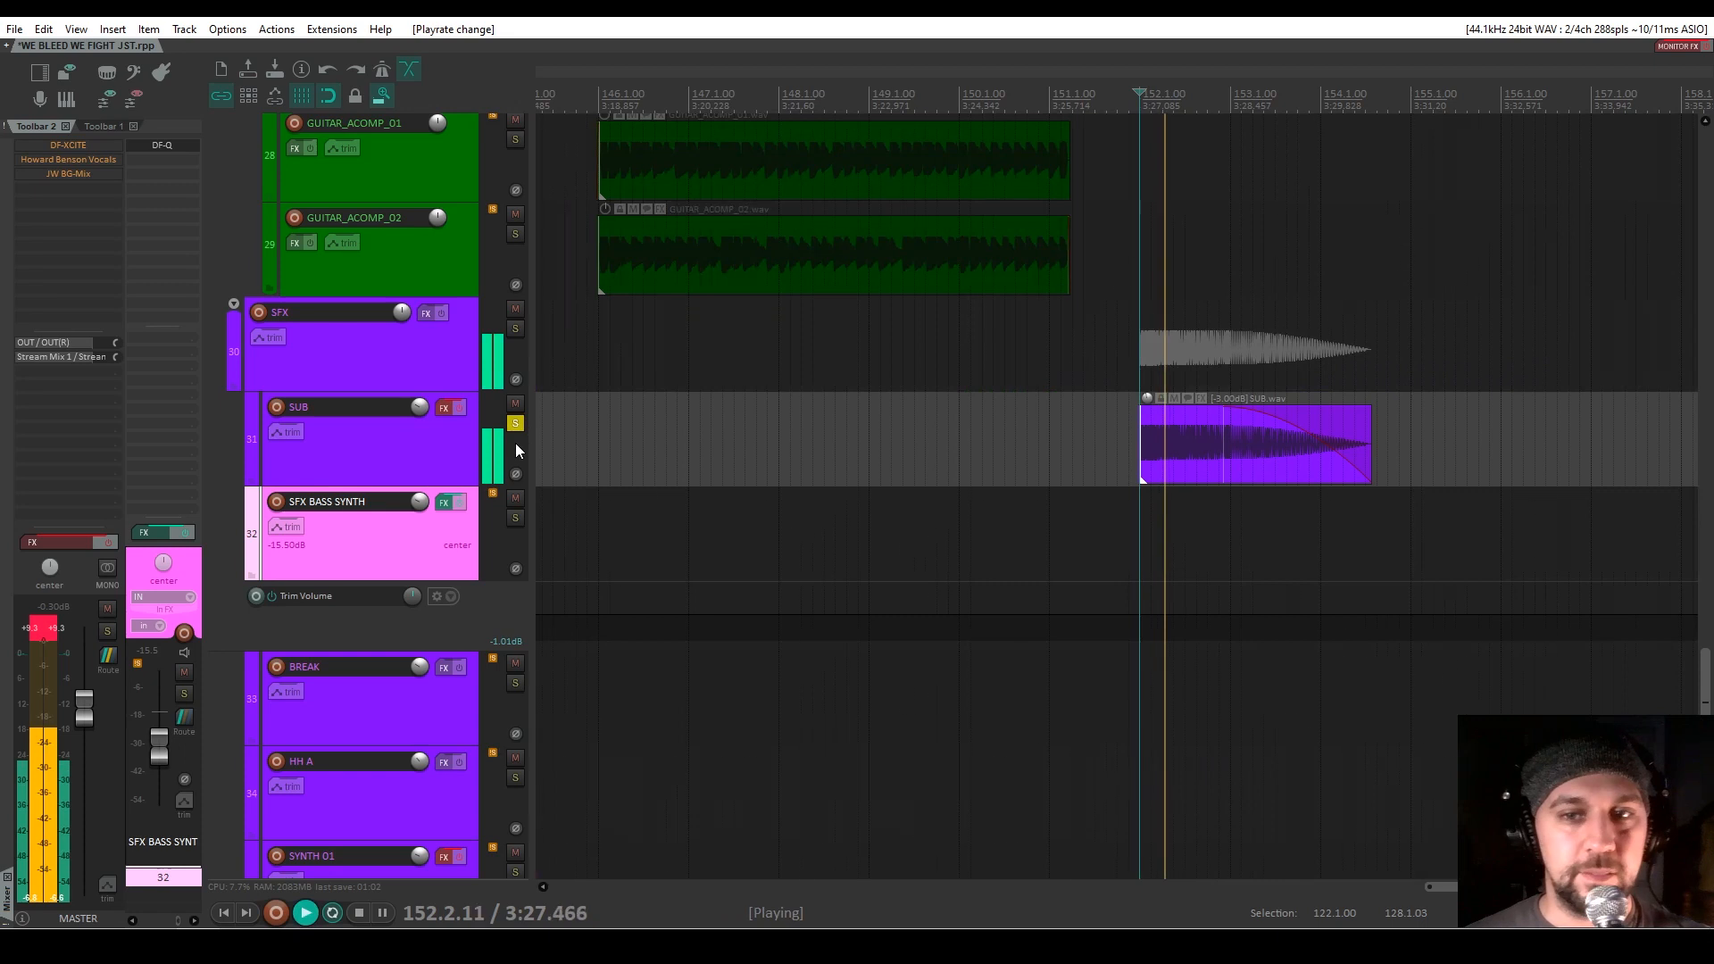
Display the DF-Q plugin on SUB and replay the sub from bar 152 with the track's effects bypassed
click(447, 410)
drag(564, 457, 667, 173)
key(space)
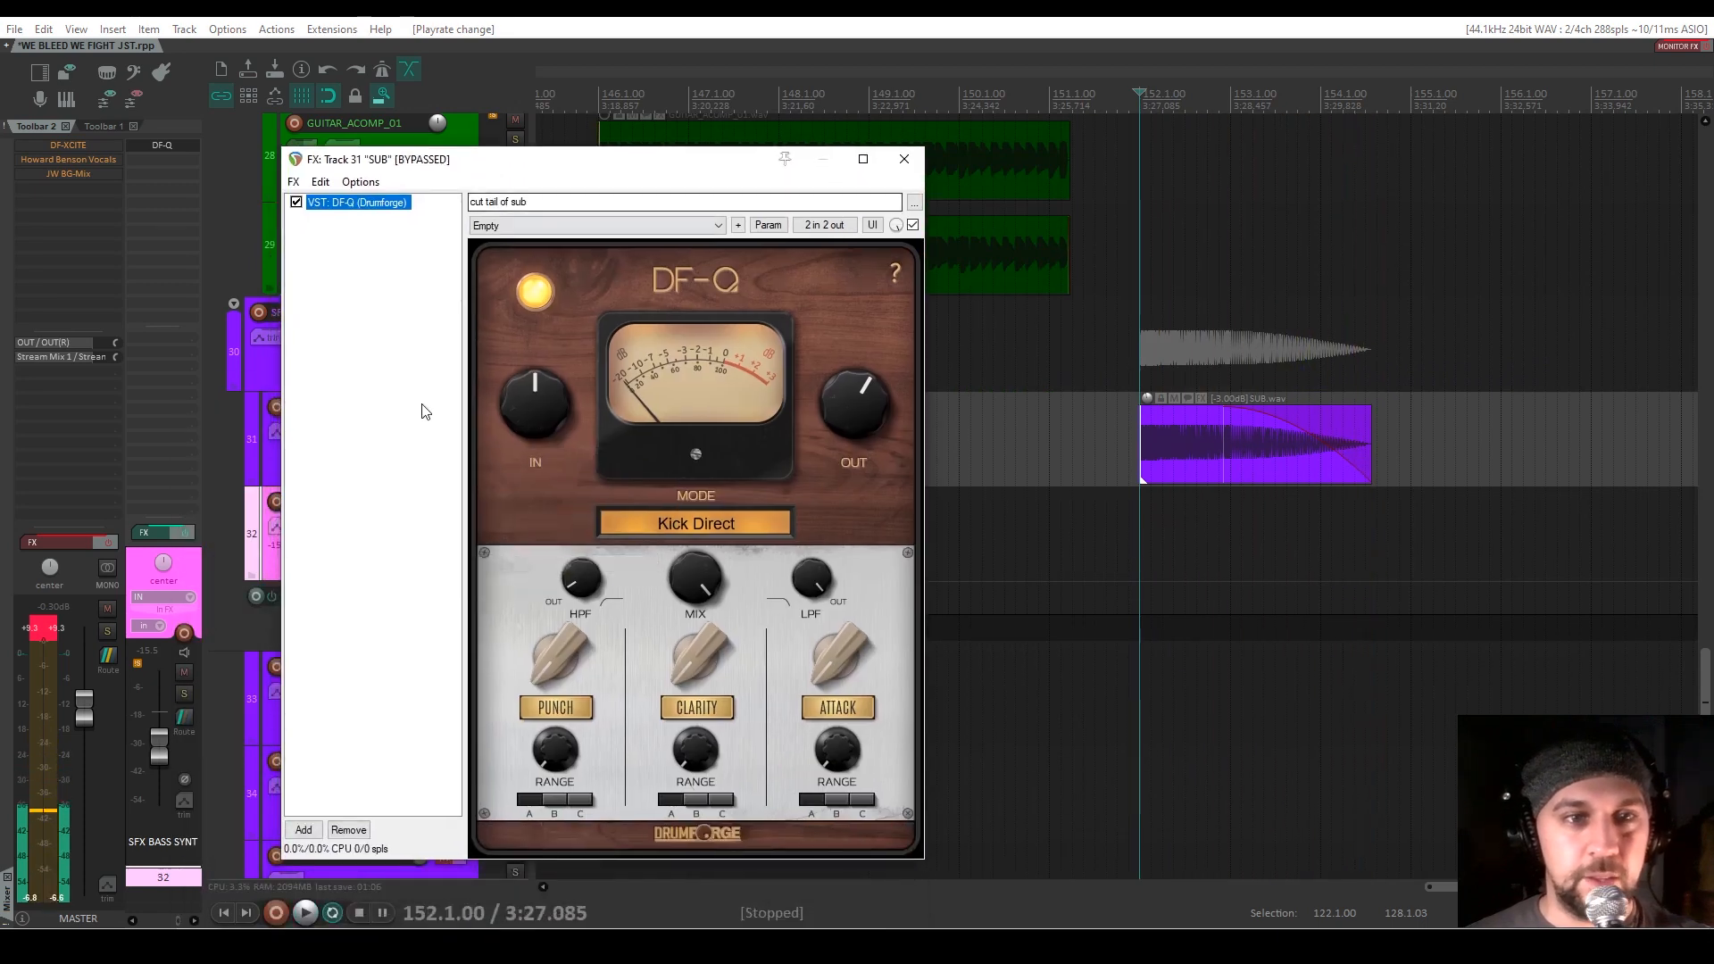
key(space)
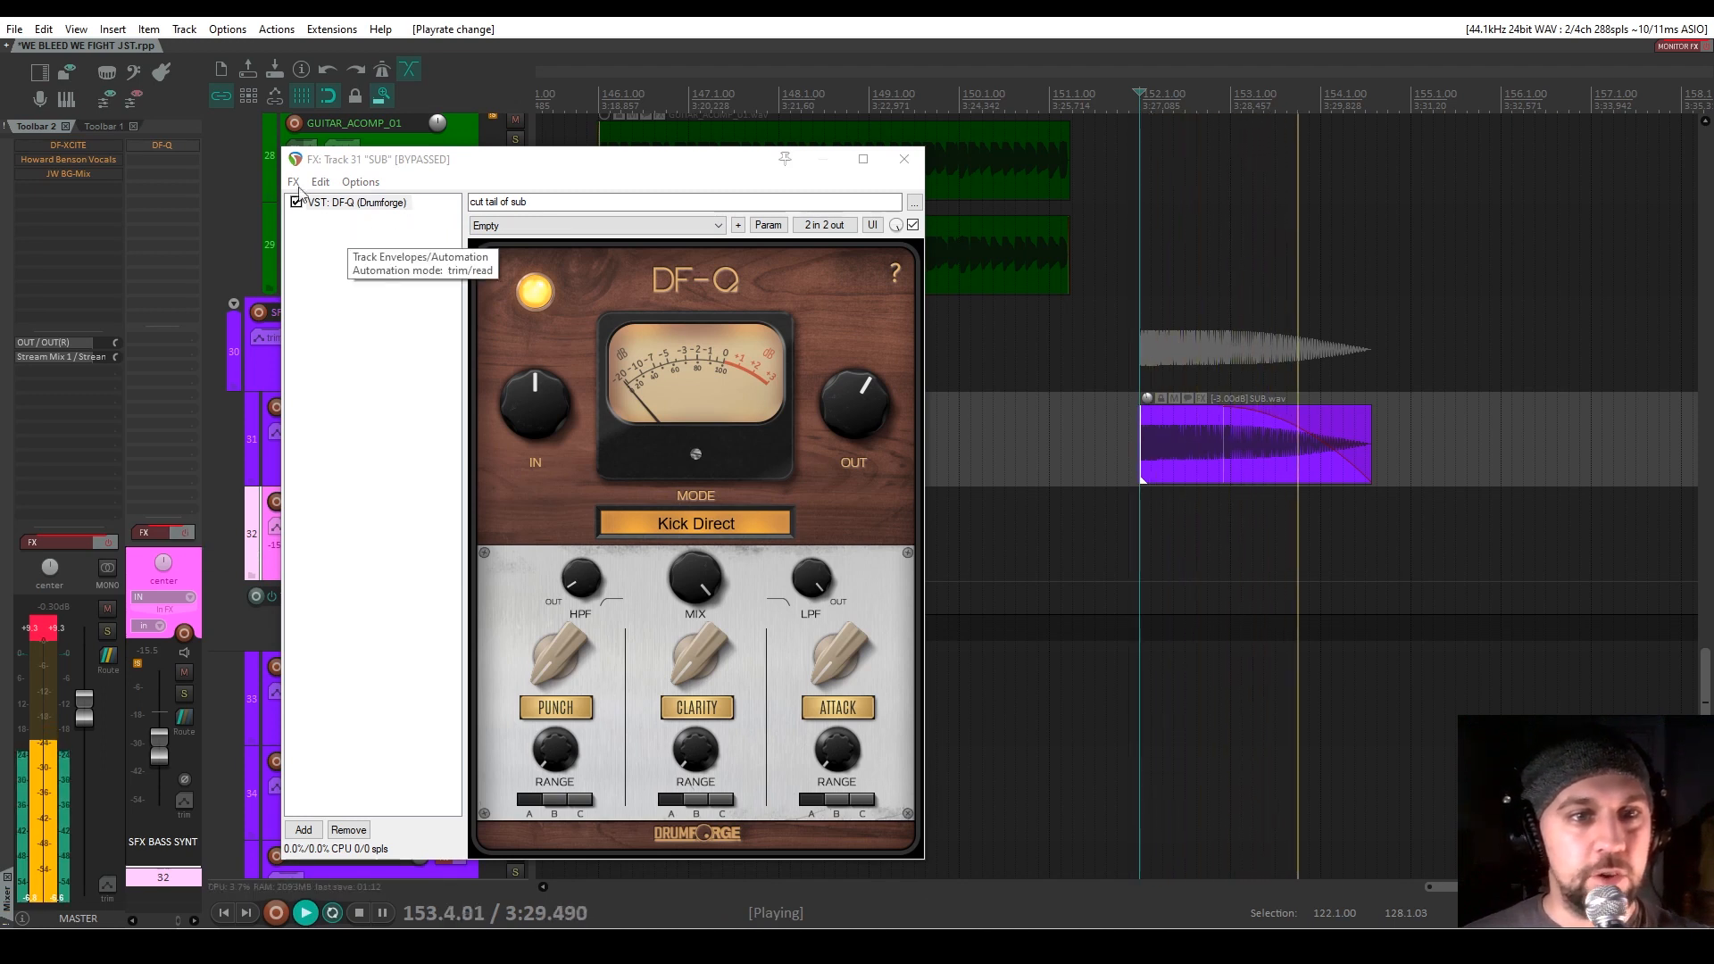
key(space)
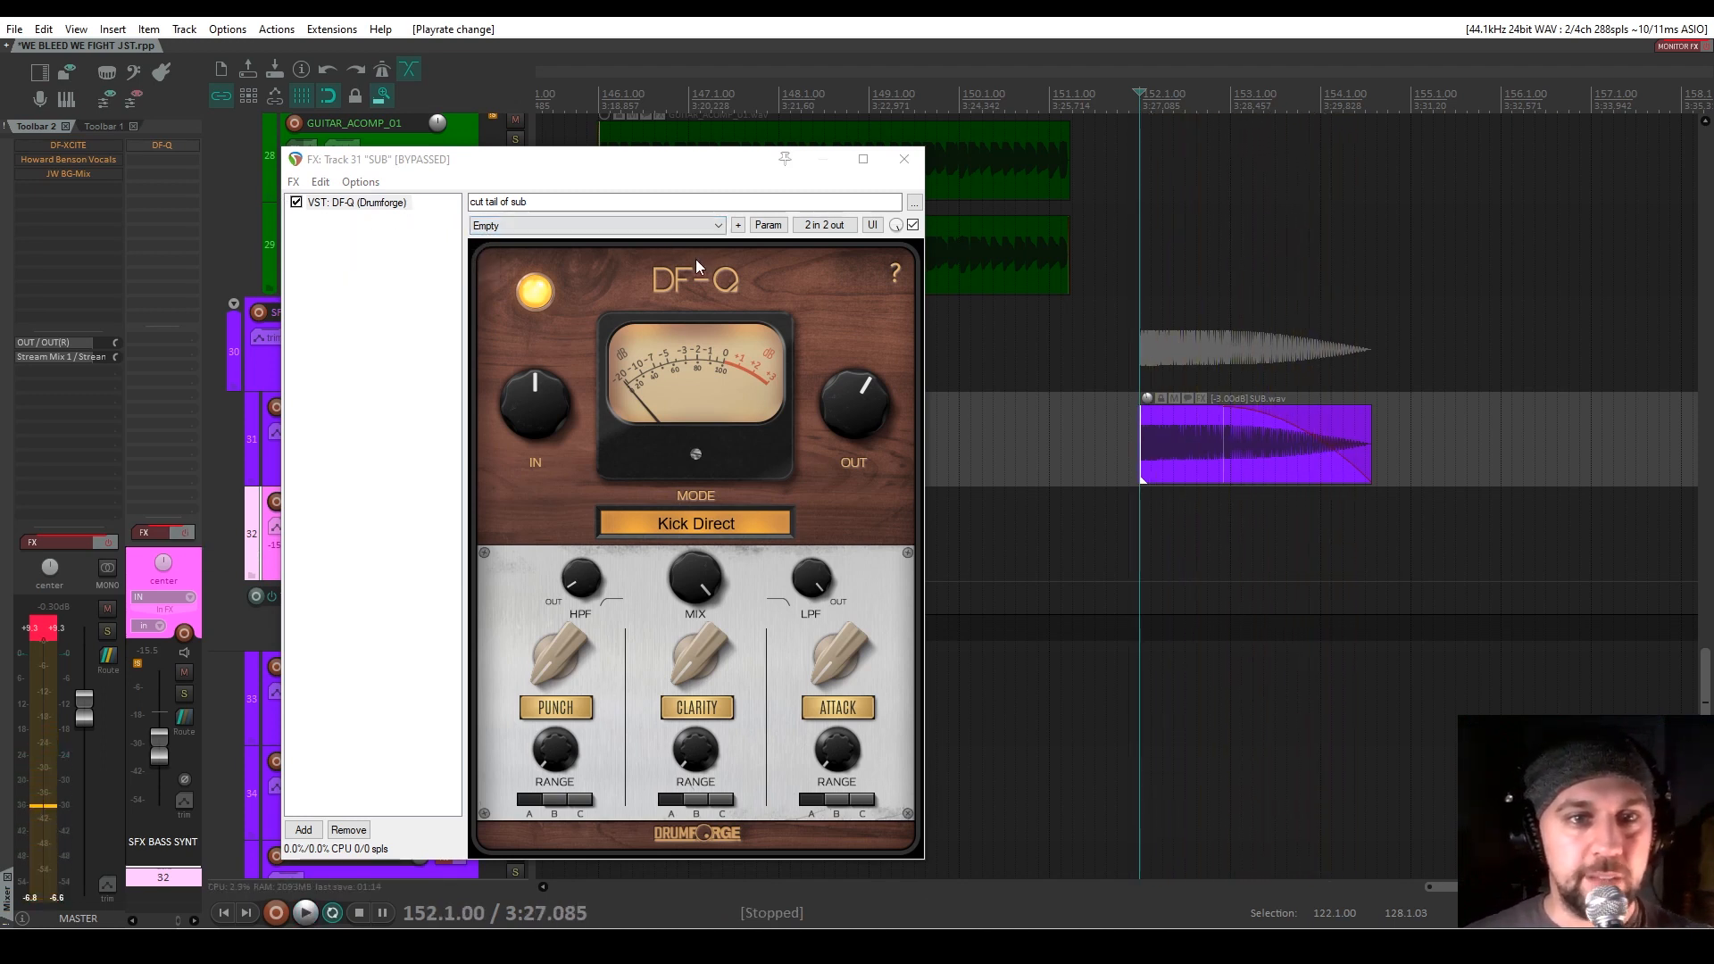
mouse_move(574, 591)
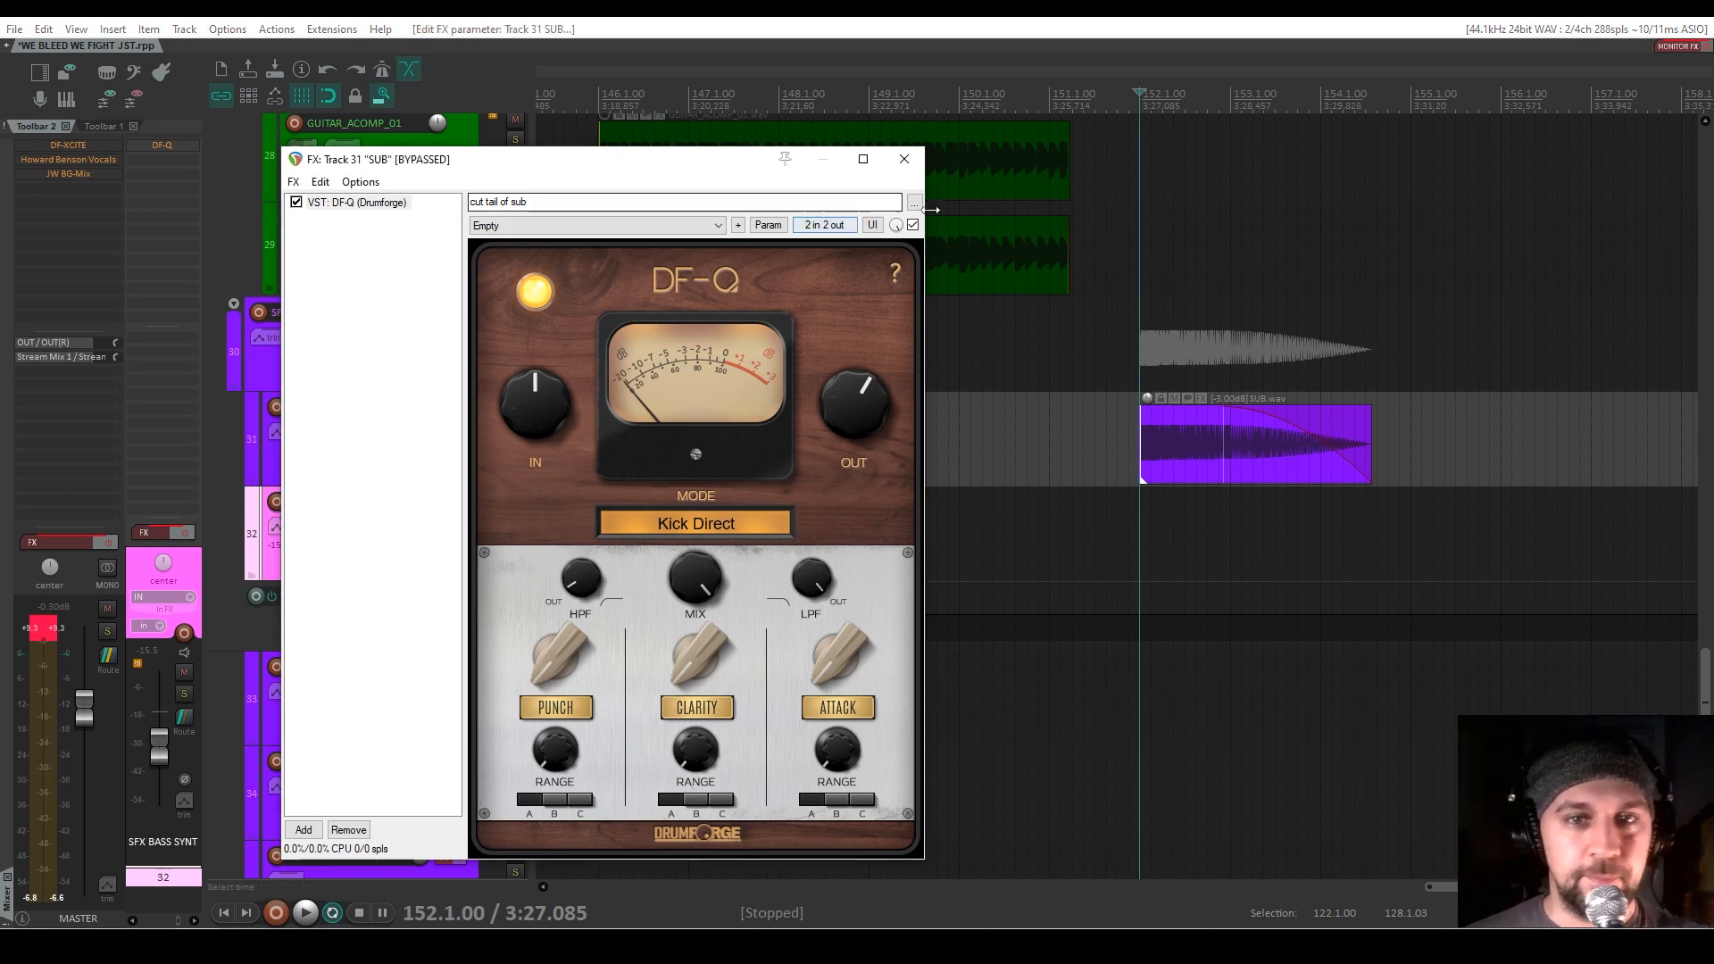
Replay SUB from bar 152, enable the SFX BASS SYNTH track's effects during playback, then close the SUB effects window and unsolo SUB
key(space)
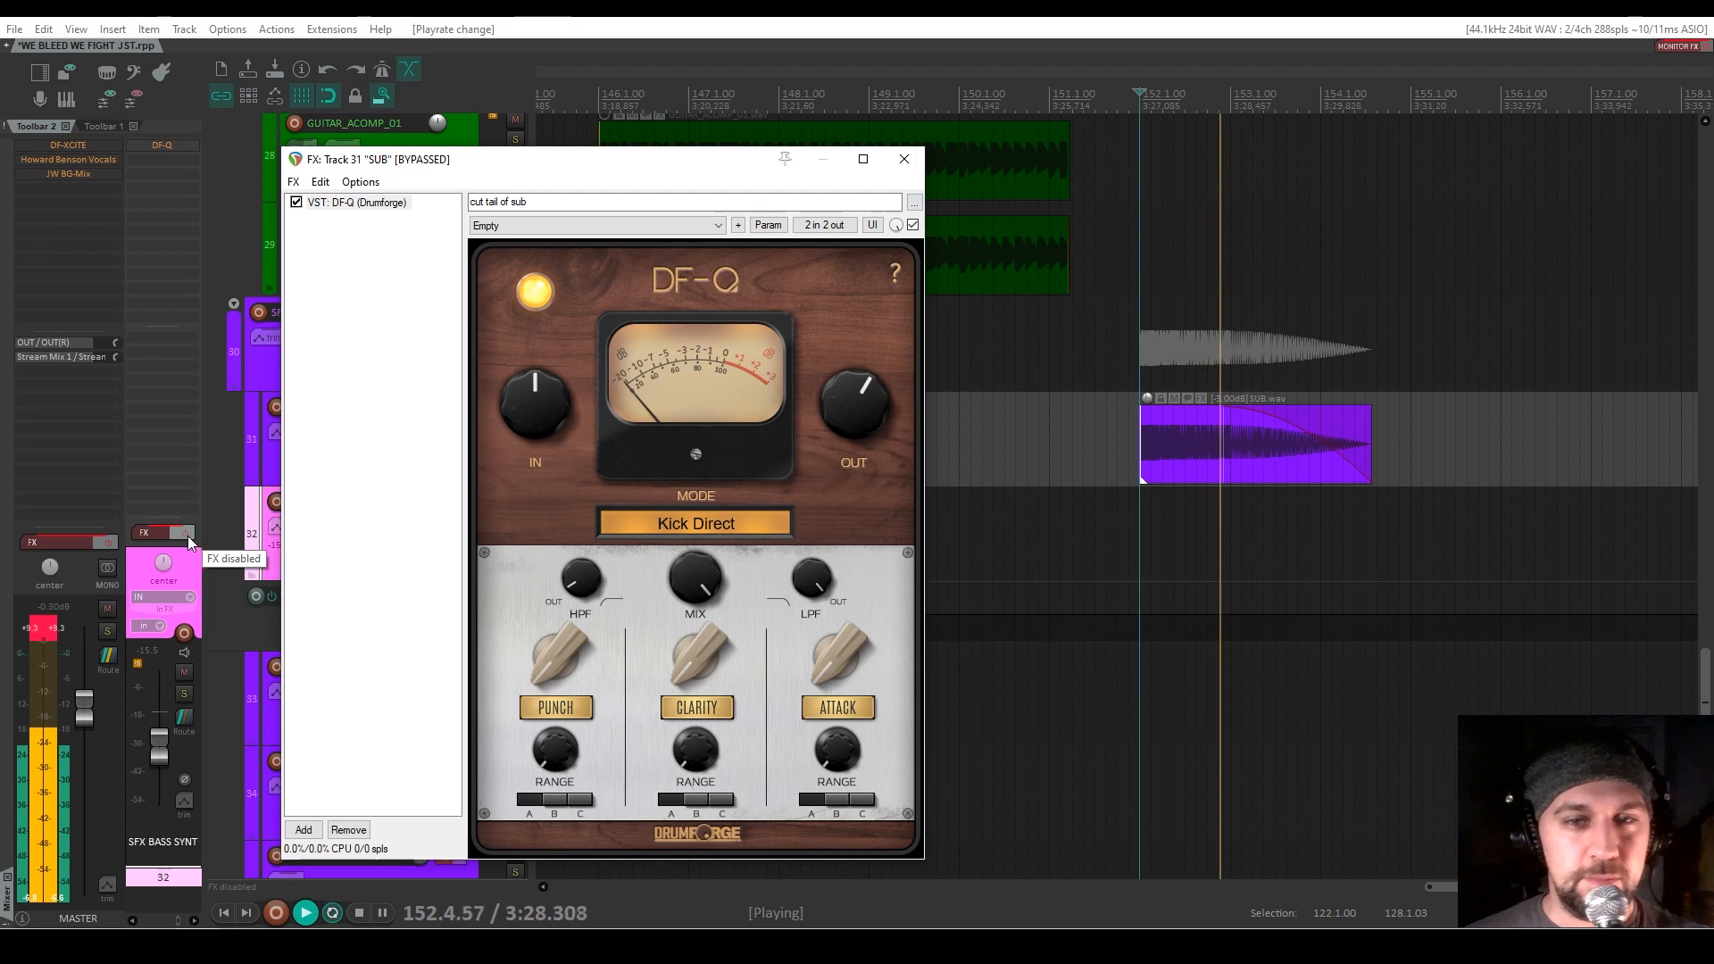
click(184, 533)
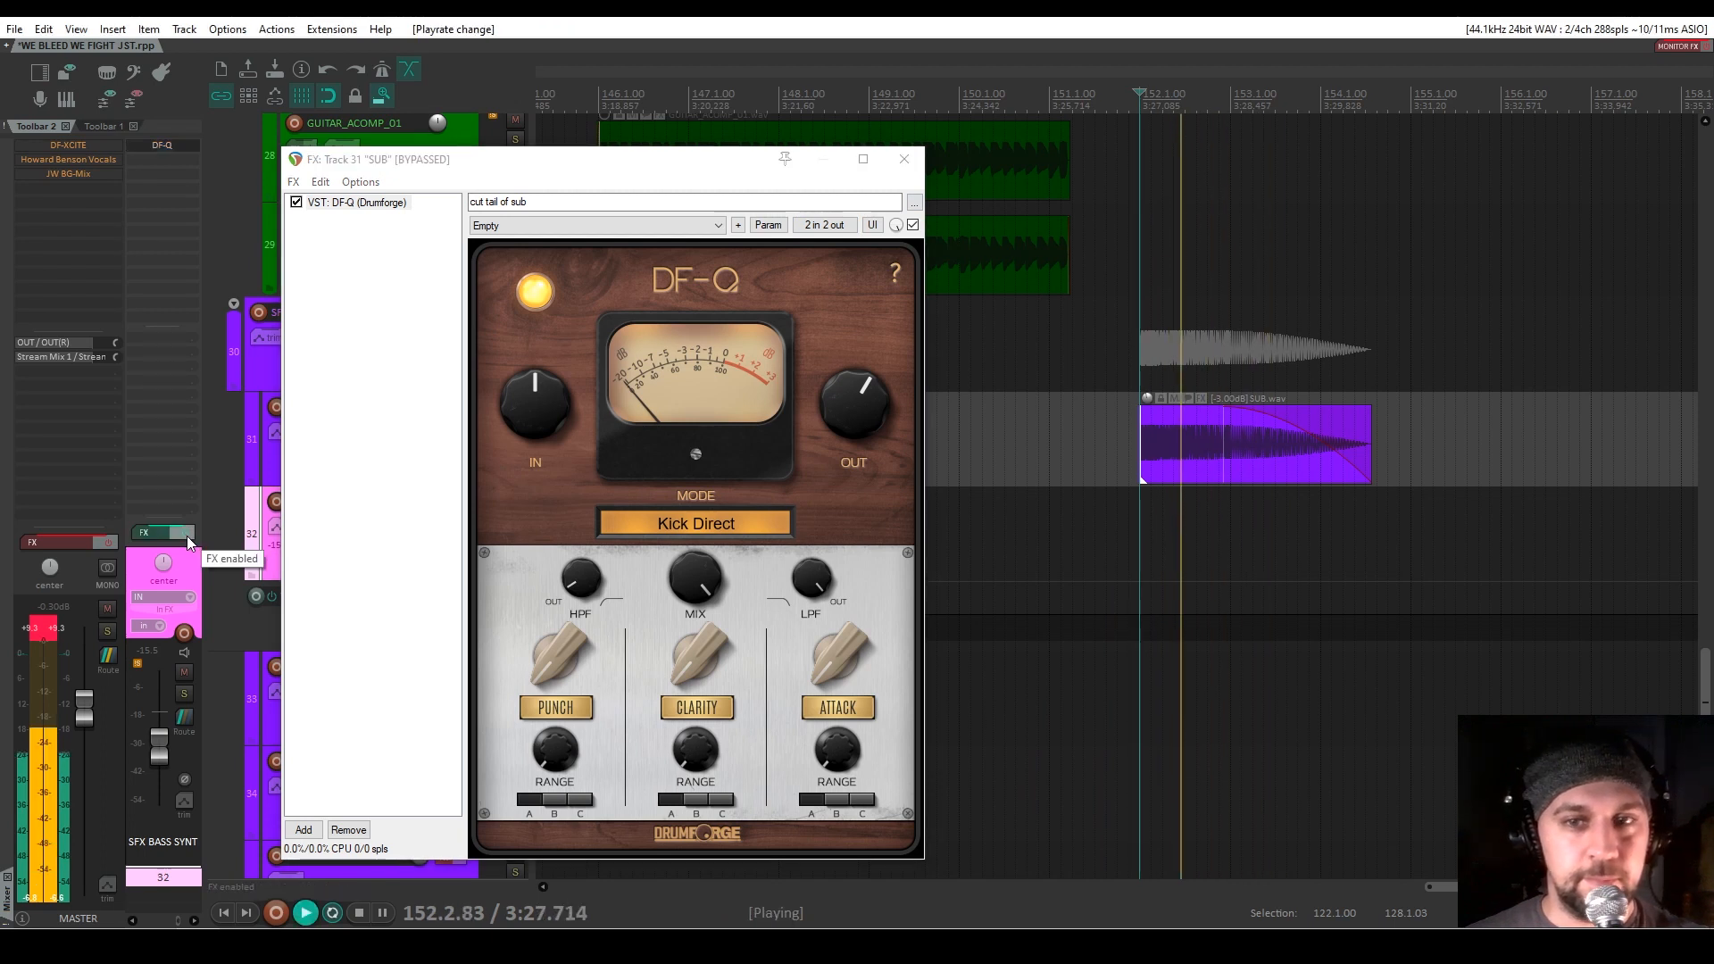
key(space)
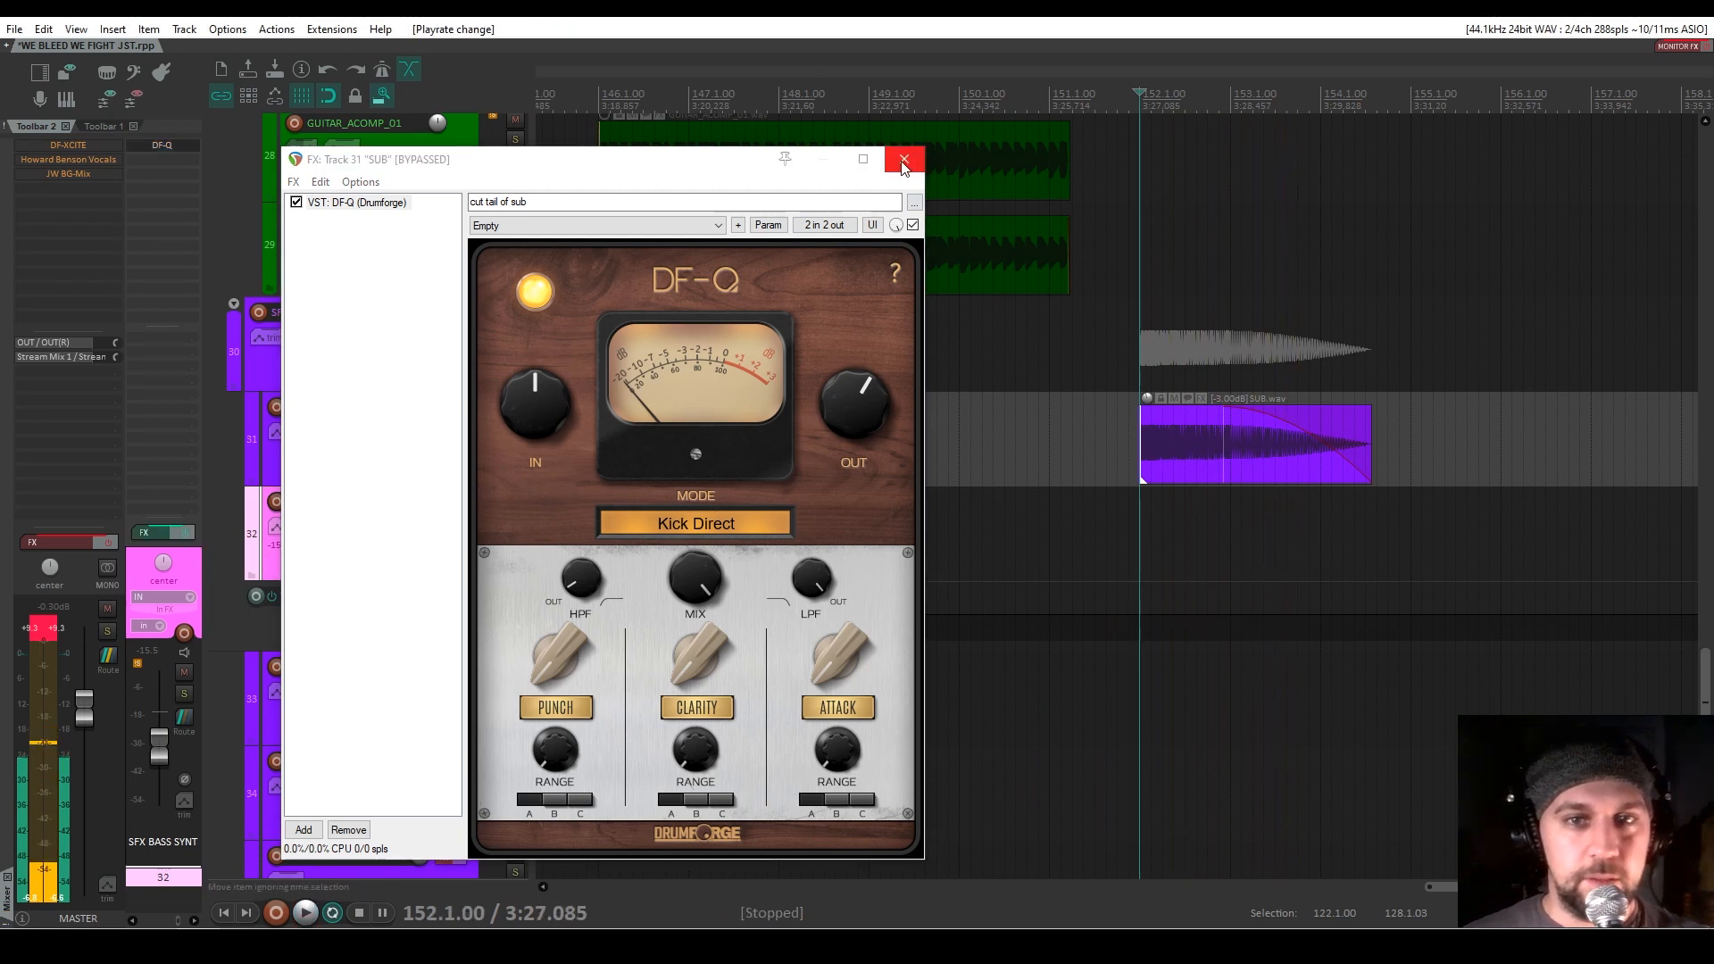
click(904, 159)
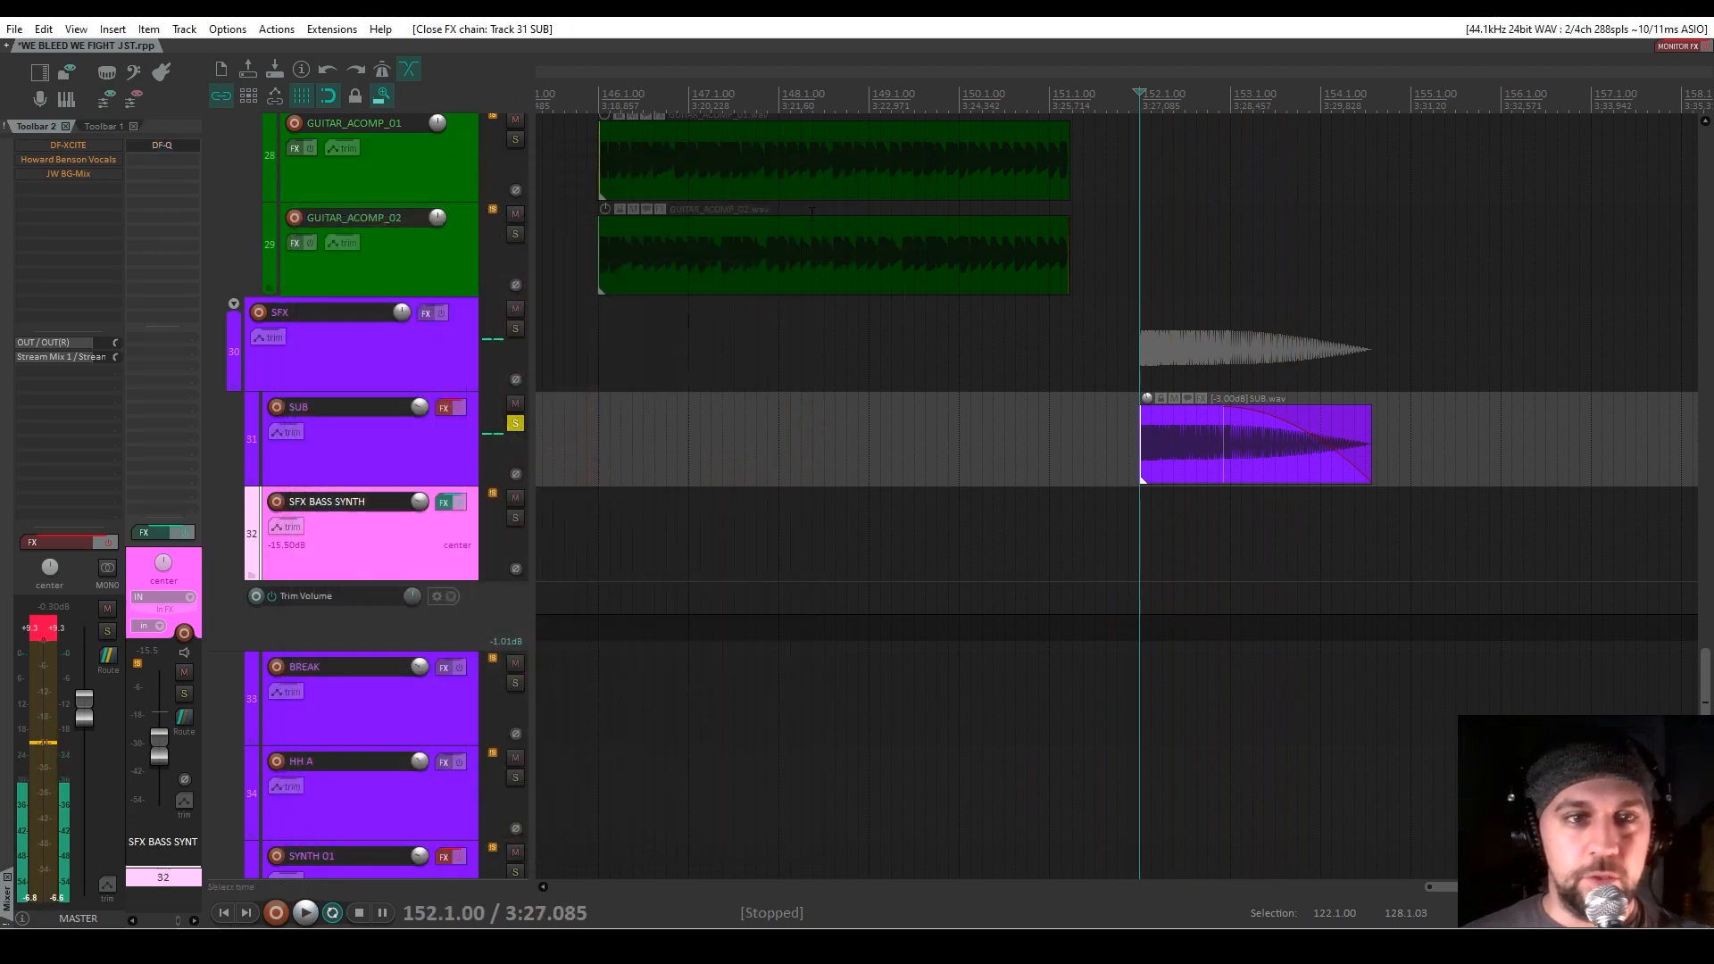
click(516, 425)
Solo the HH A track, play it from bar 1 near the start of the song, and unsolo it
scroll(470, 460, down, 1)
scroll(470, 459, down, 2)
click(446, 614)
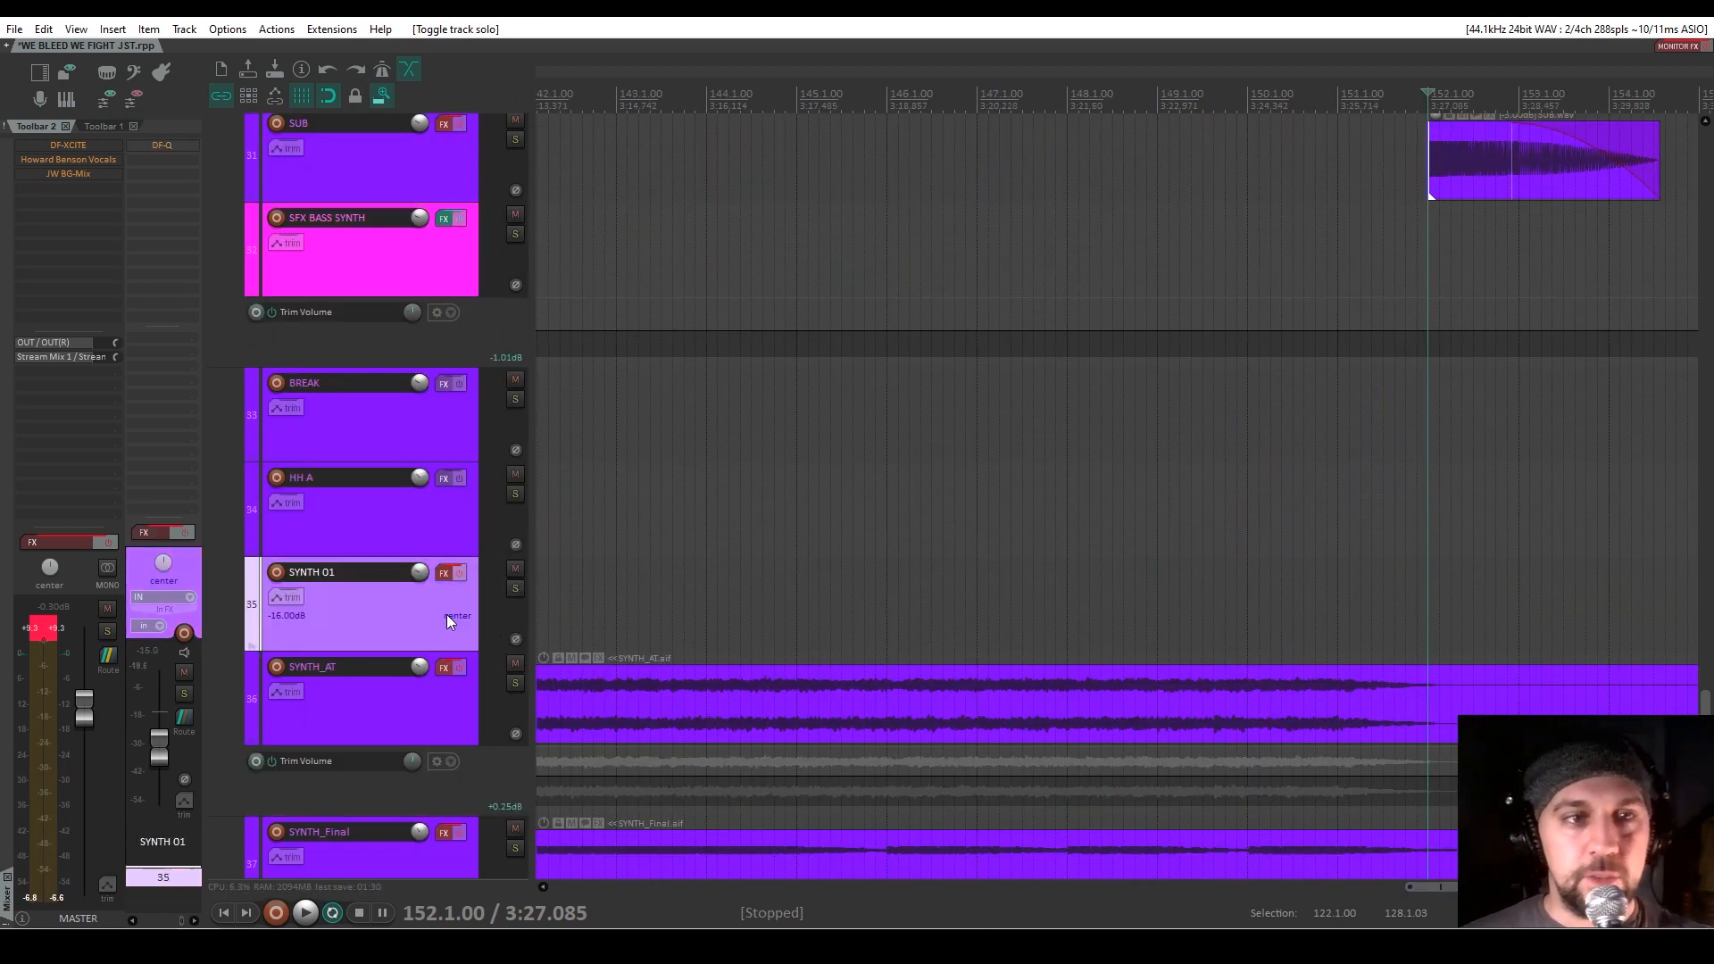
drag(1417, 889, 538, 848)
click(593, 451)
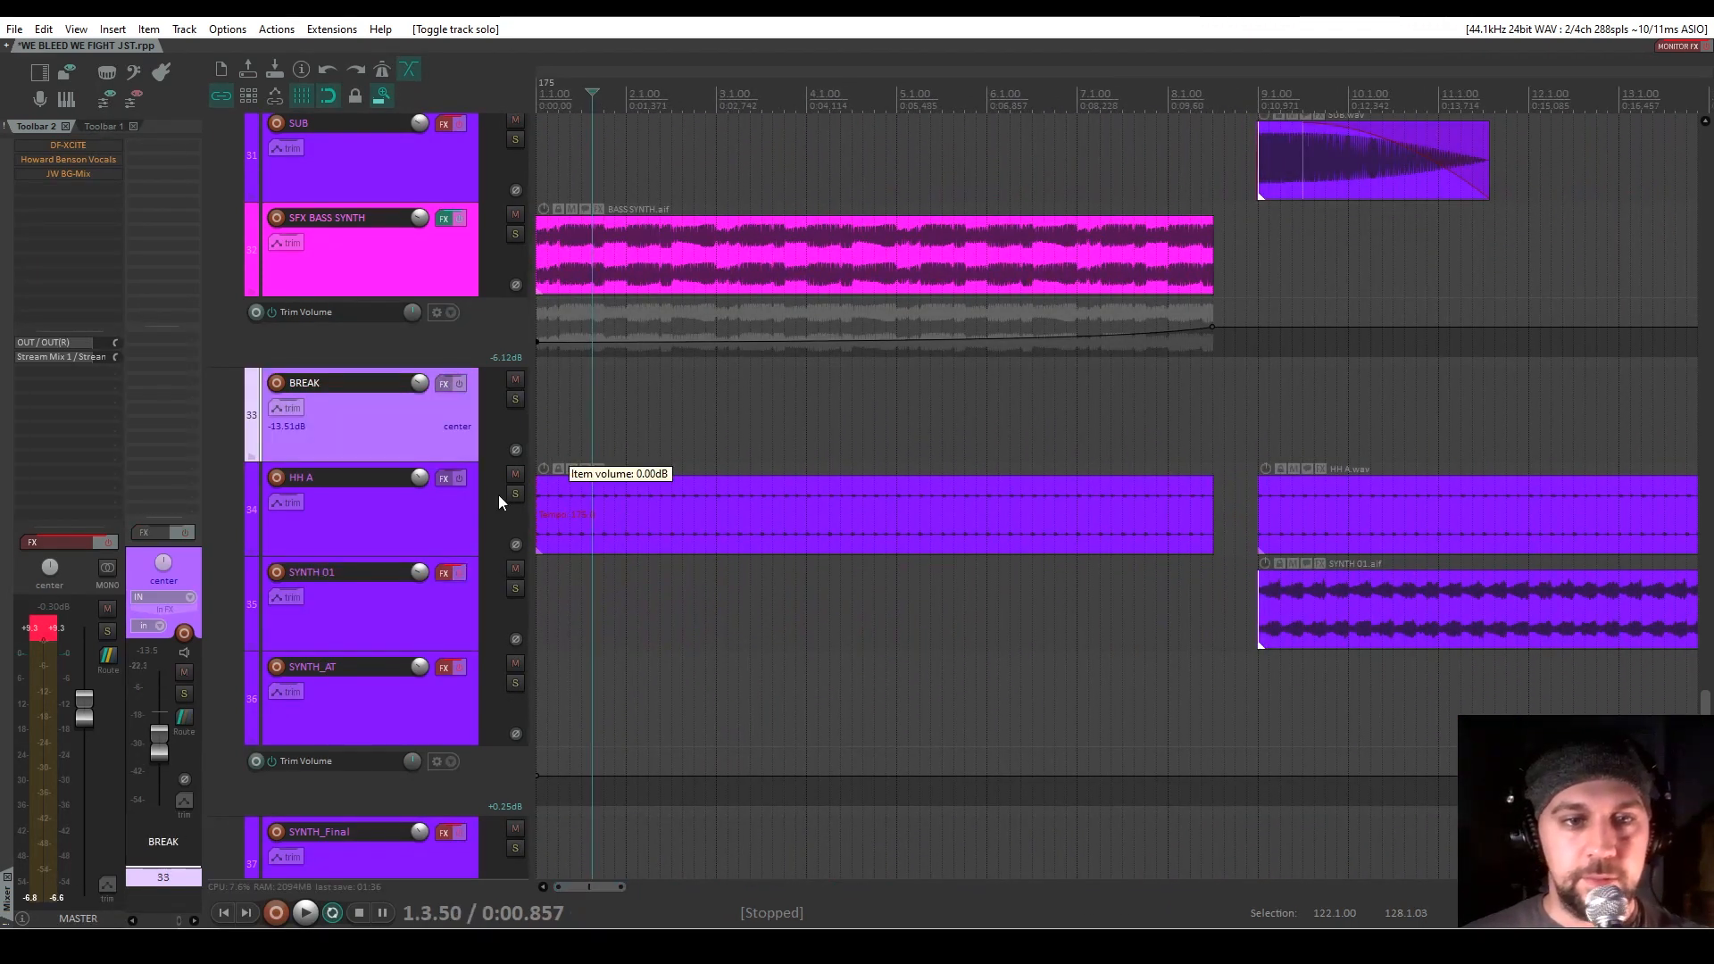
click(515, 494)
key(space)
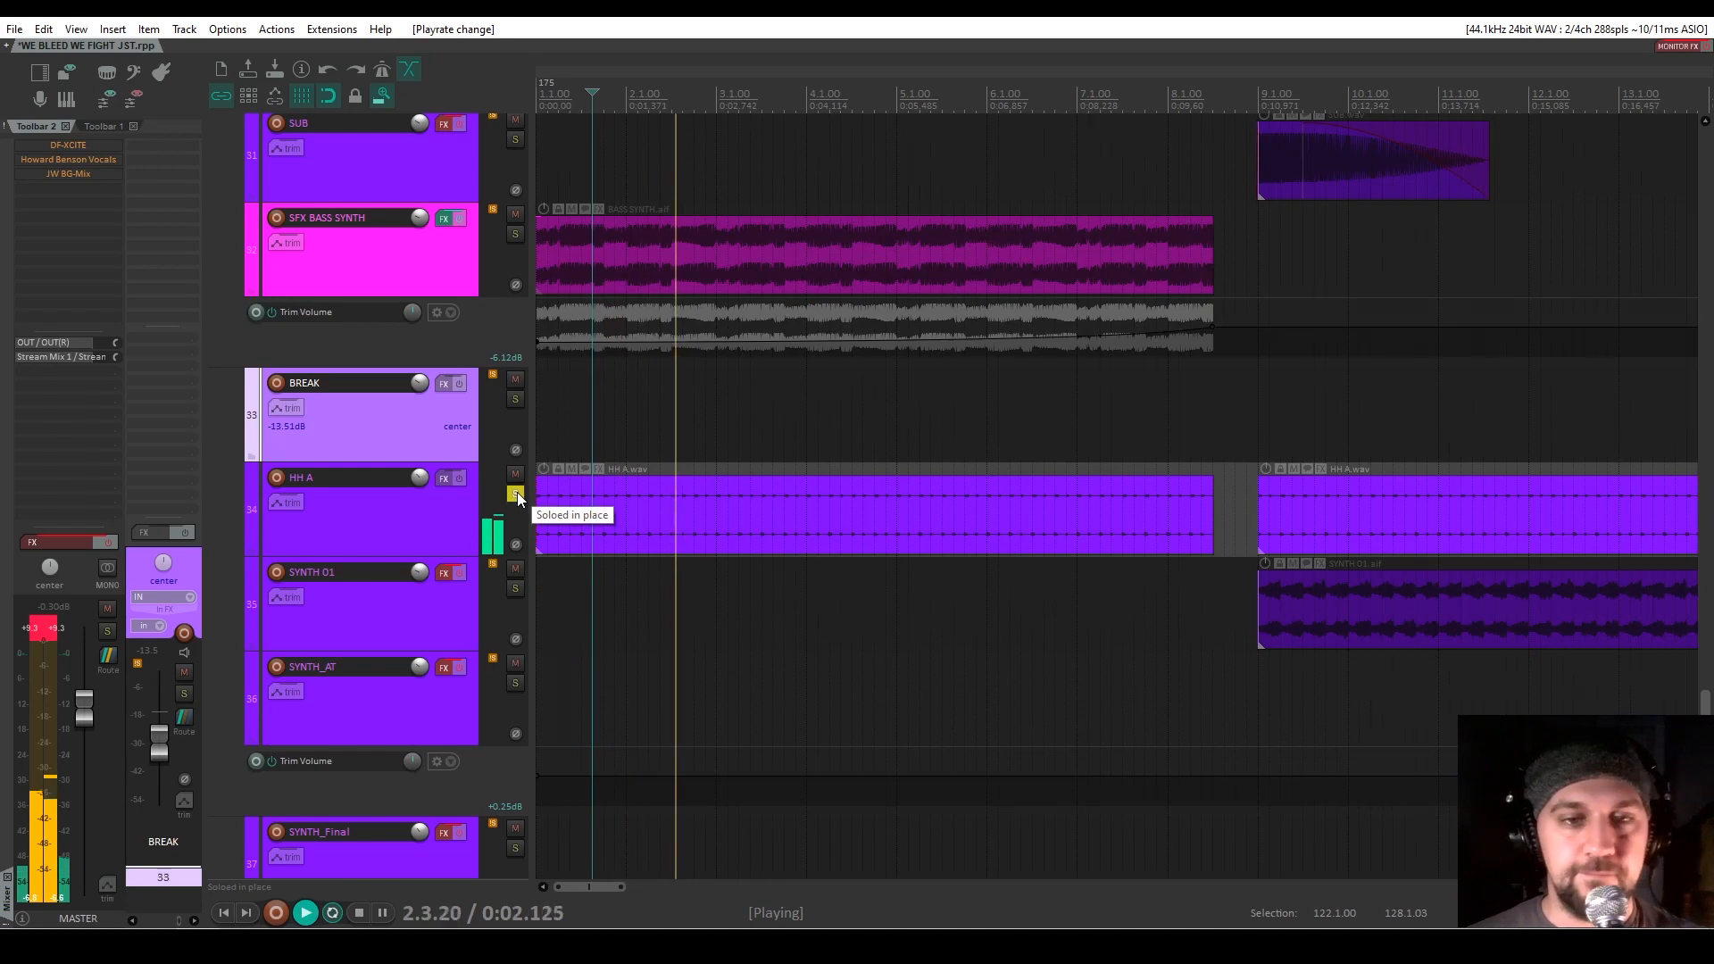
click(515, 494)
key(space)
Solo SYNTH 01 and play it from bar 9 with its effects bypassed
click(458, 620)
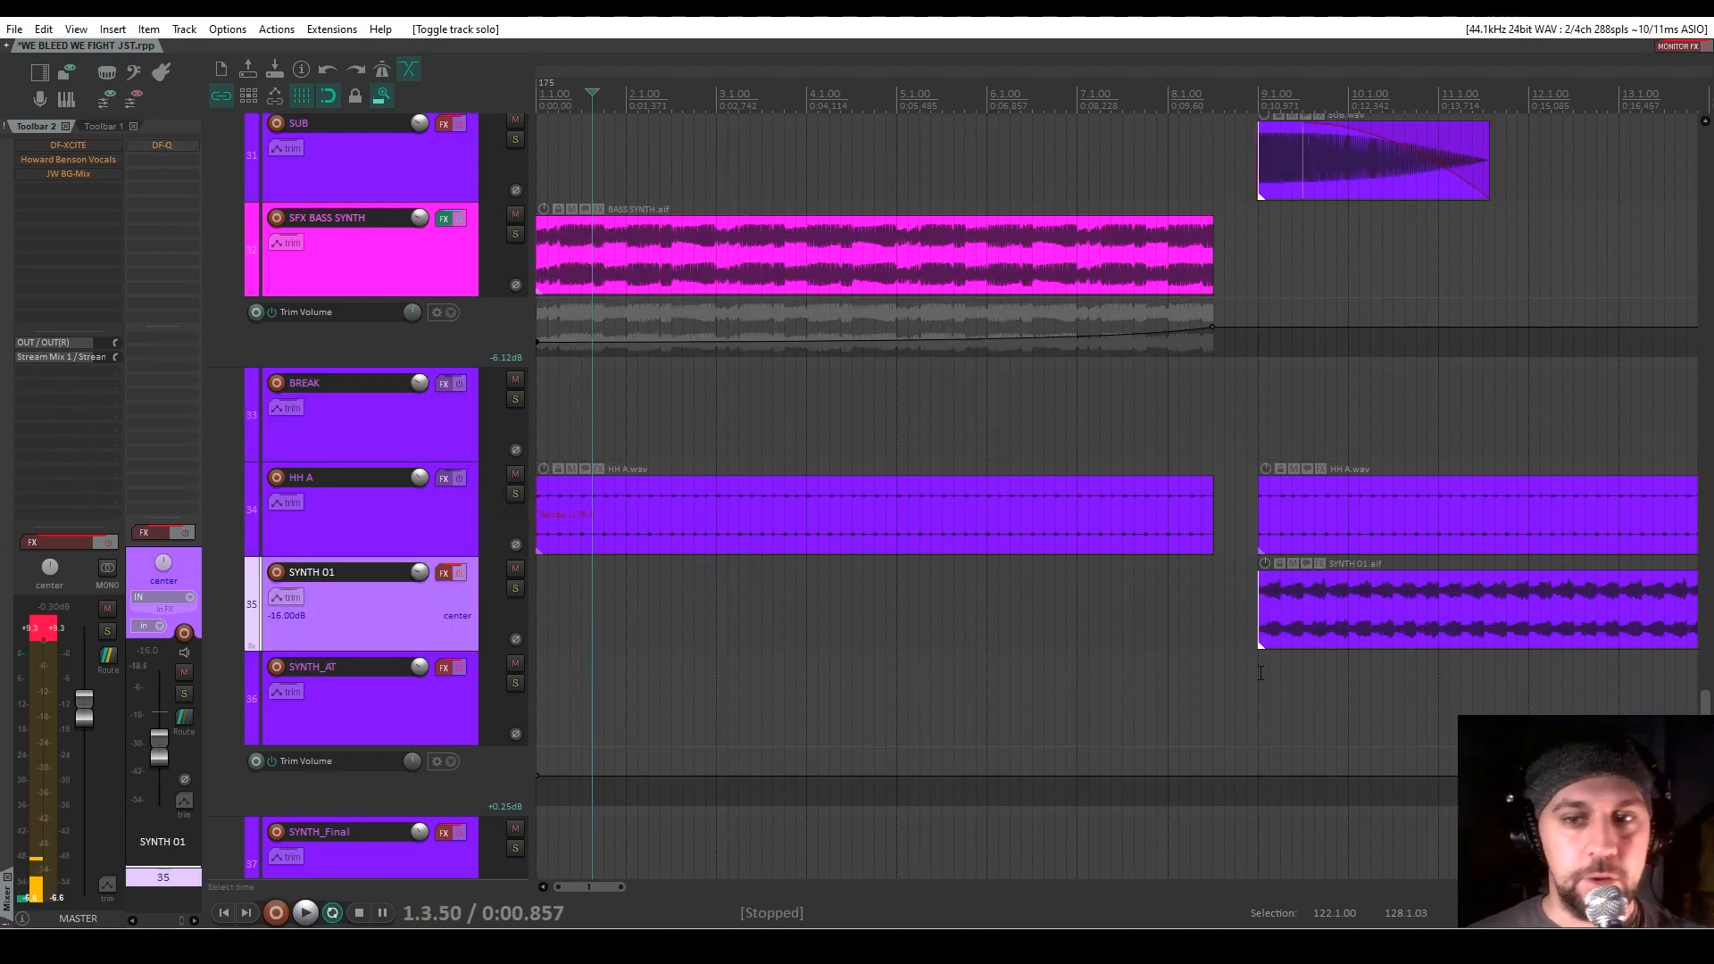
click(1260, 673)
click(515, 589)
click(430, 620)
key(space)
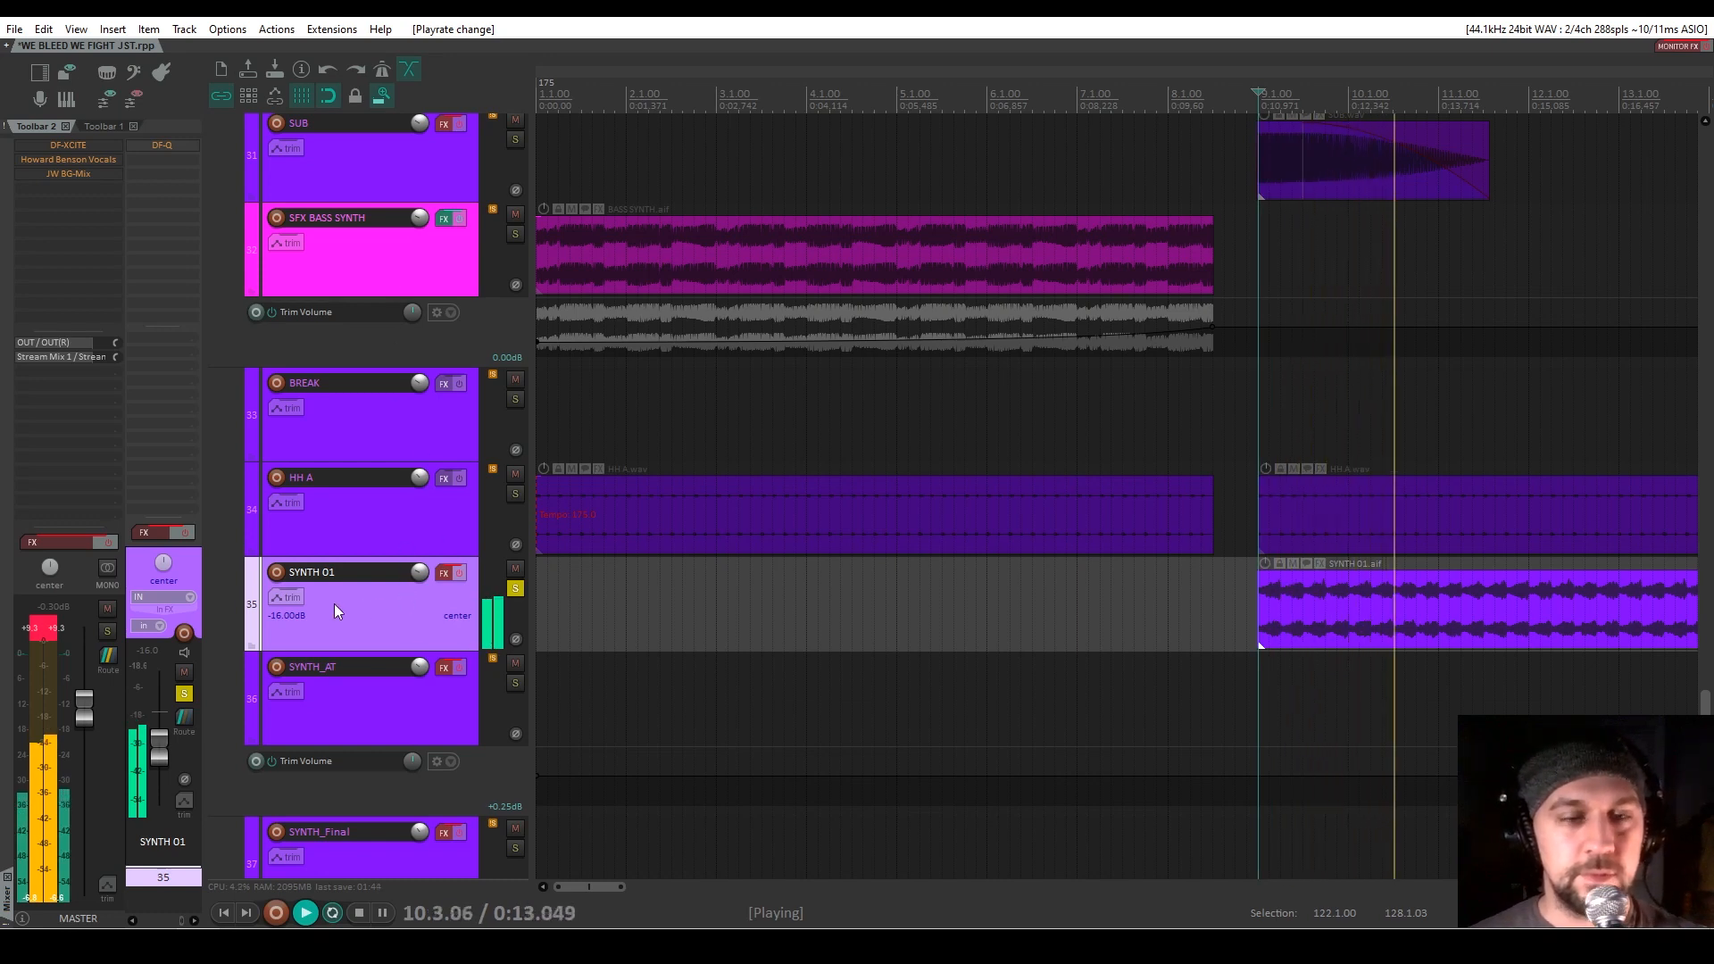
key(space)
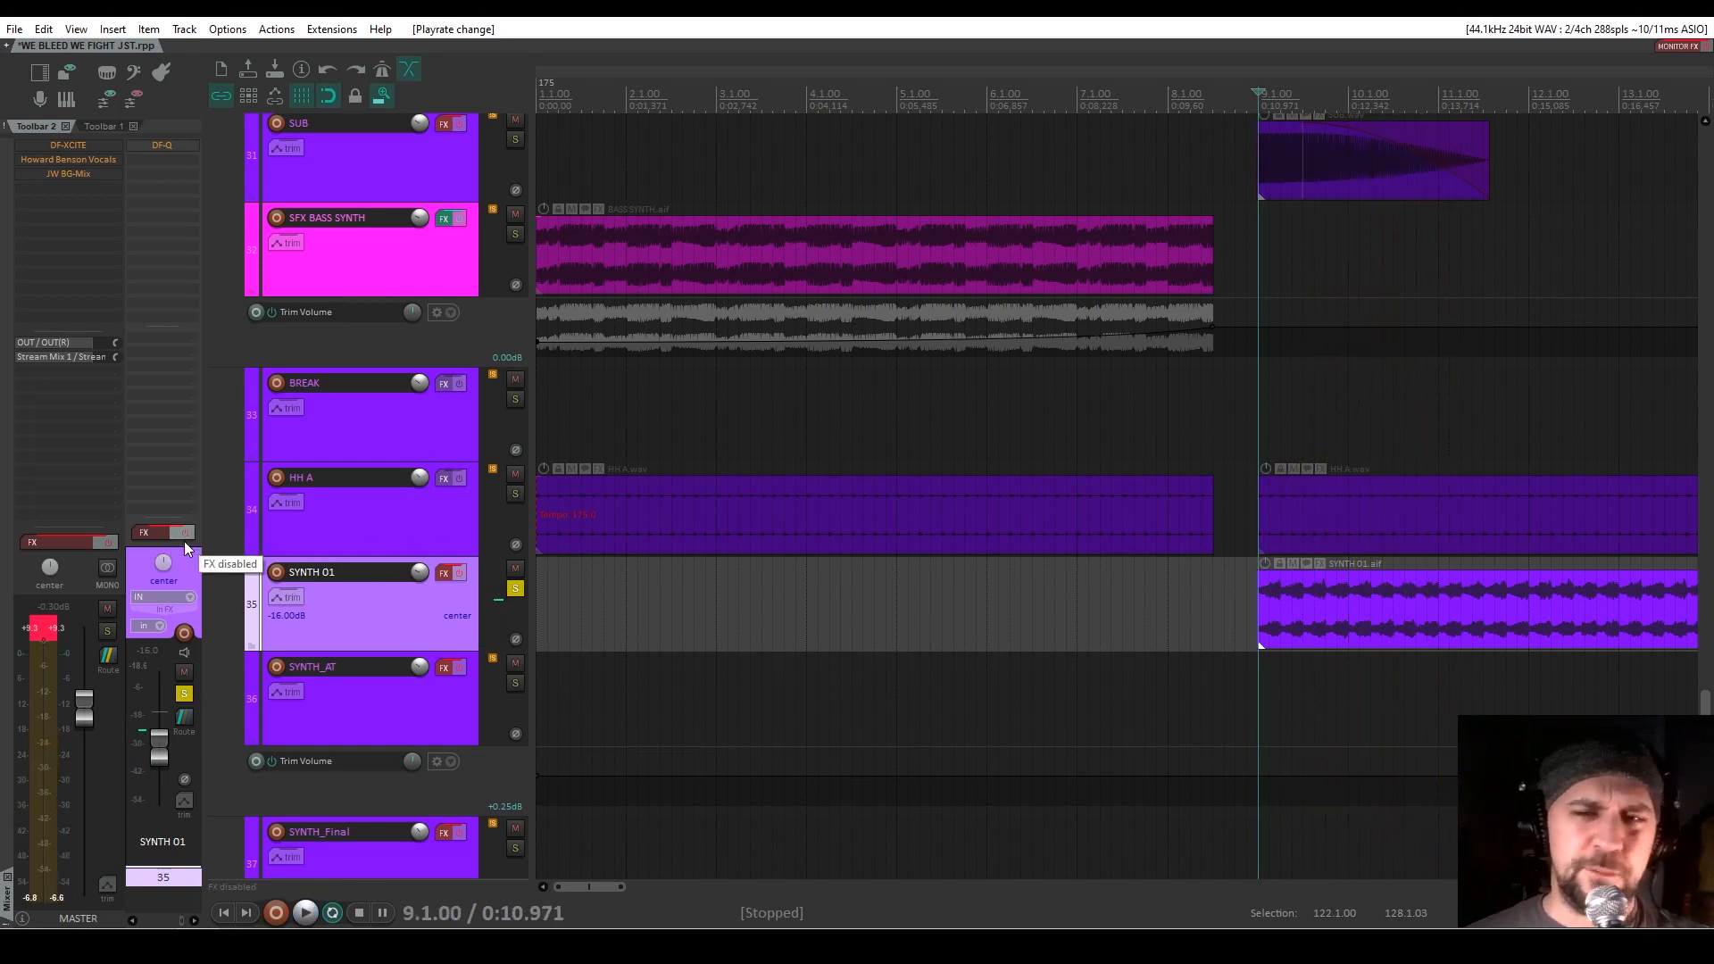
Display DF-Q on SYNTH 01, enable the track's effects and bypass only the DF-Q plugin
click(148, 536)
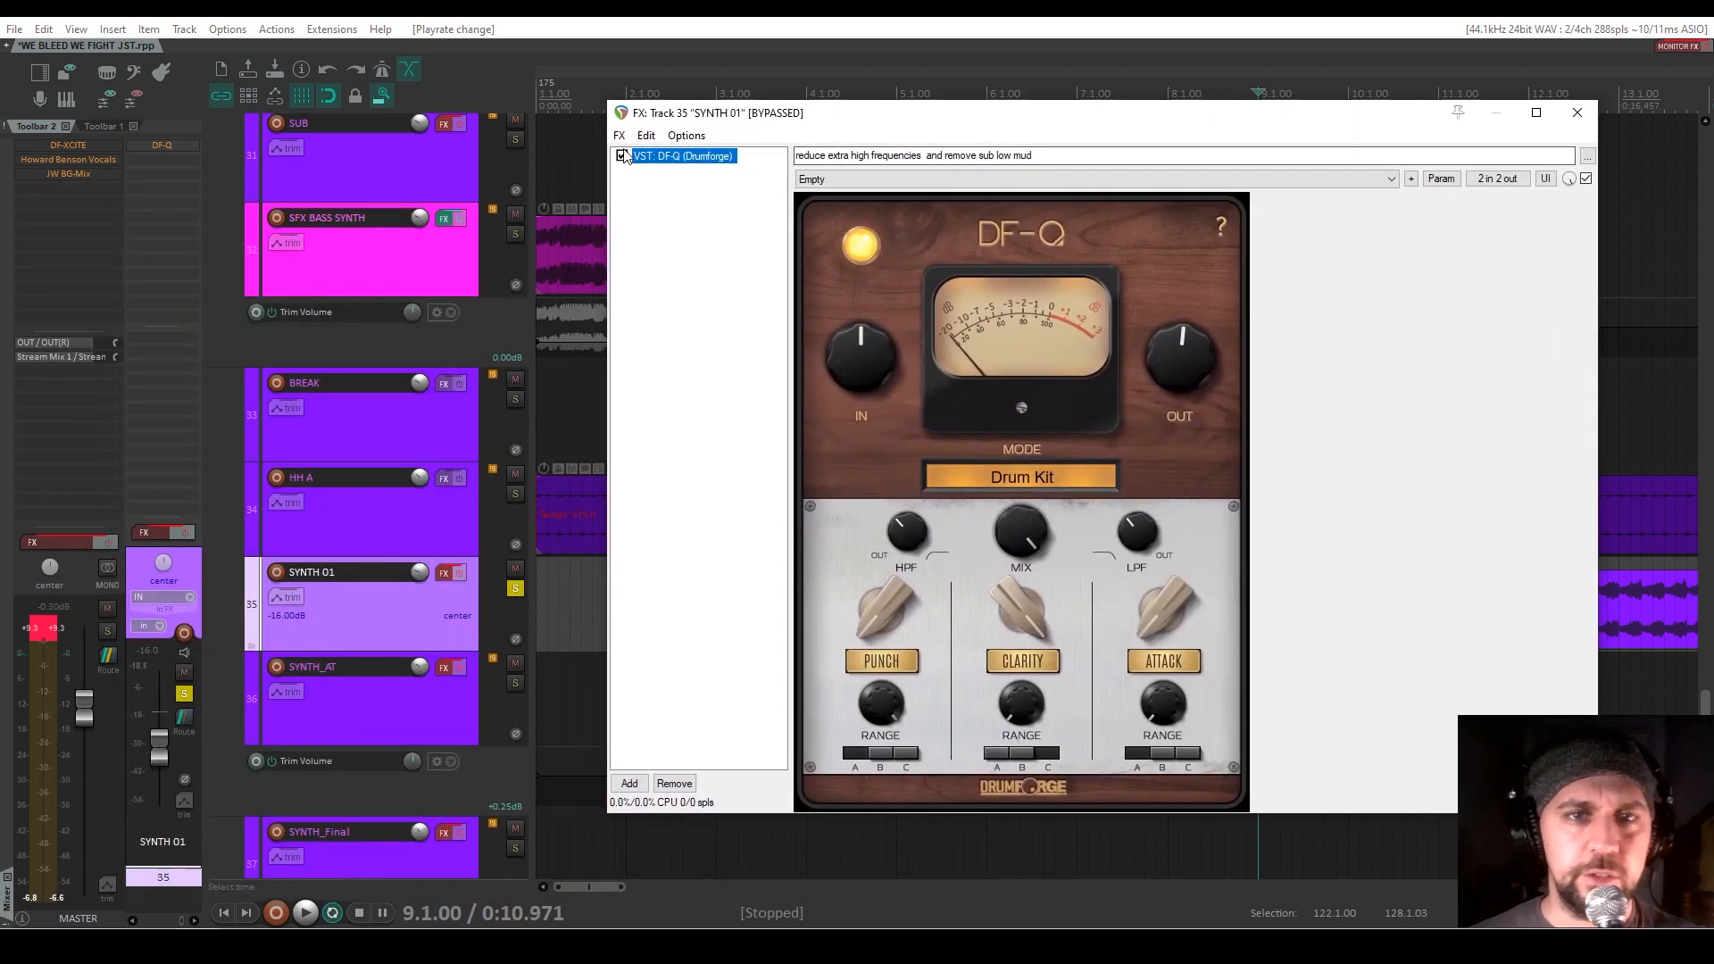
click(185, 532)
click(622, 156)
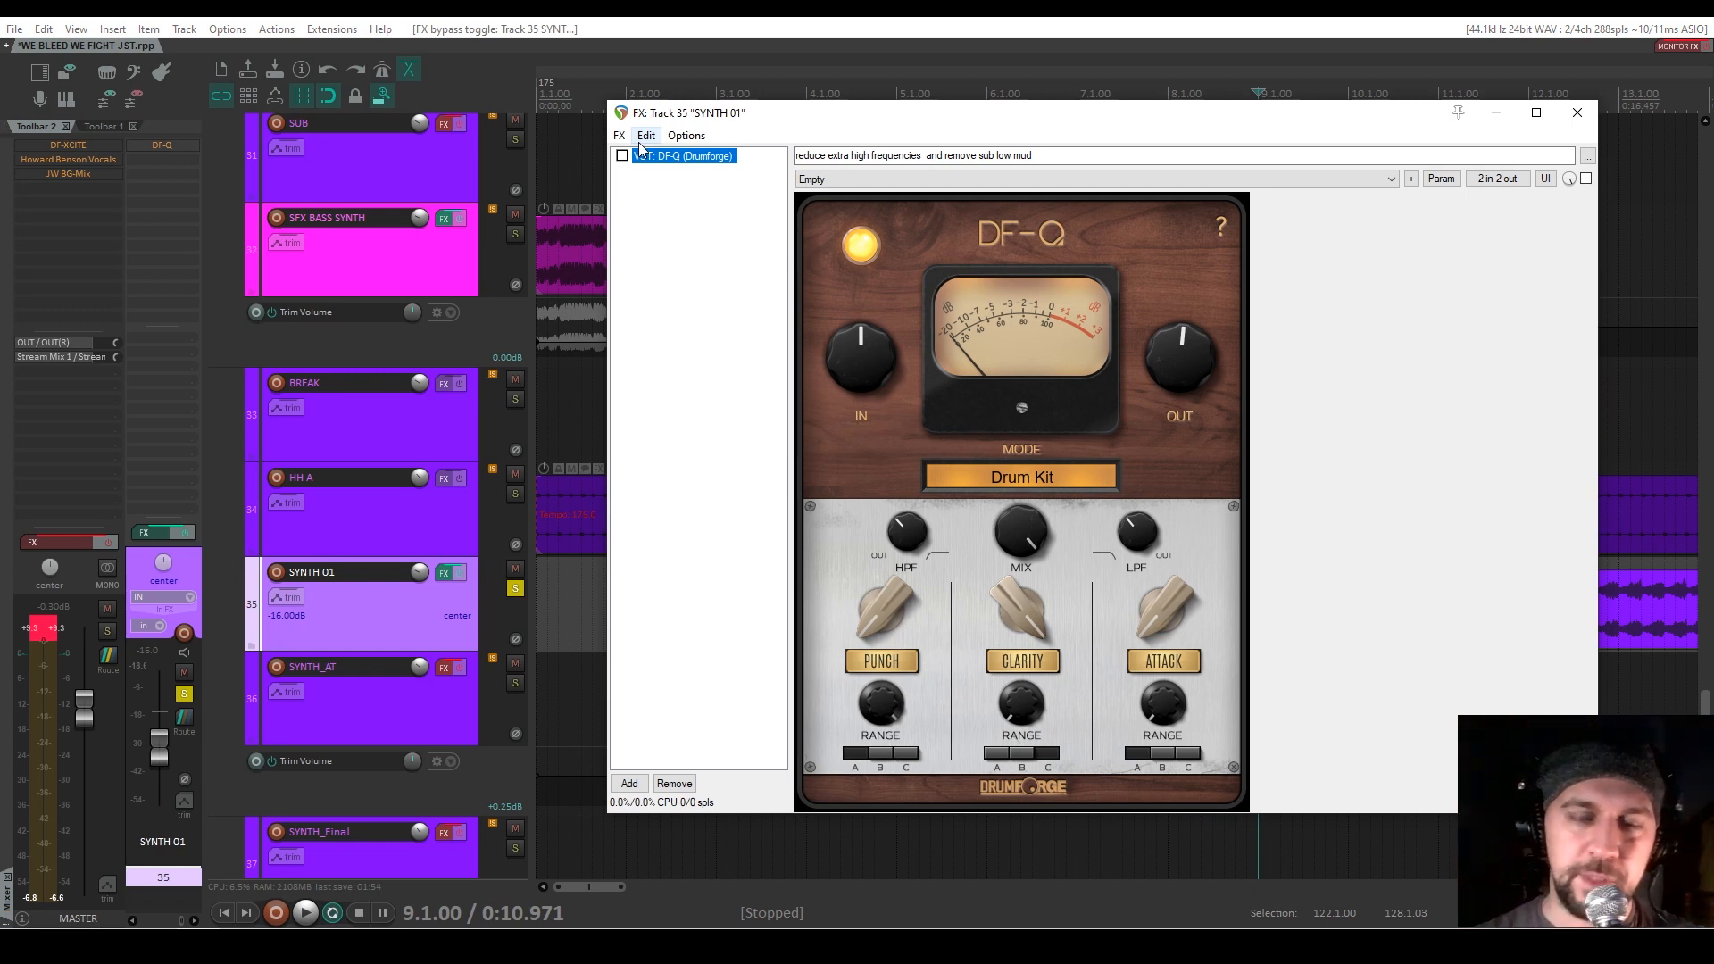
Play SYNTH 01 from bar 9, toggle DF-Q during playback to compare the sound, and close the effects window
key(space)
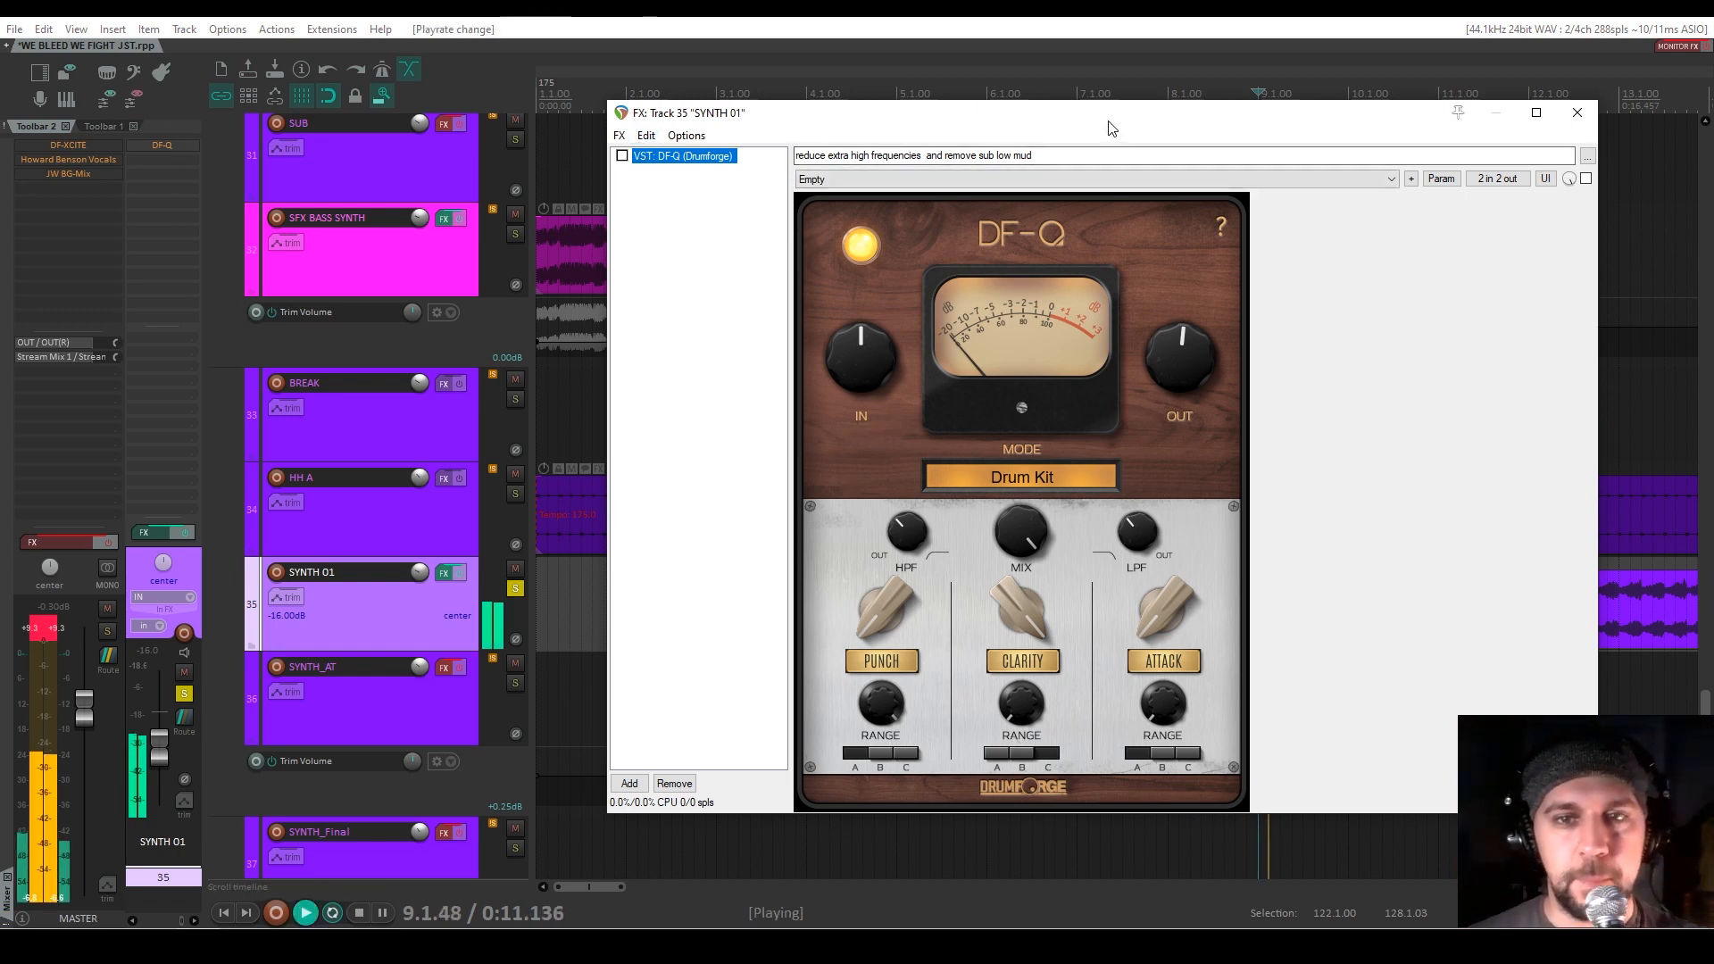
drag(1105, 122, 973, 188)
click(489, 221)
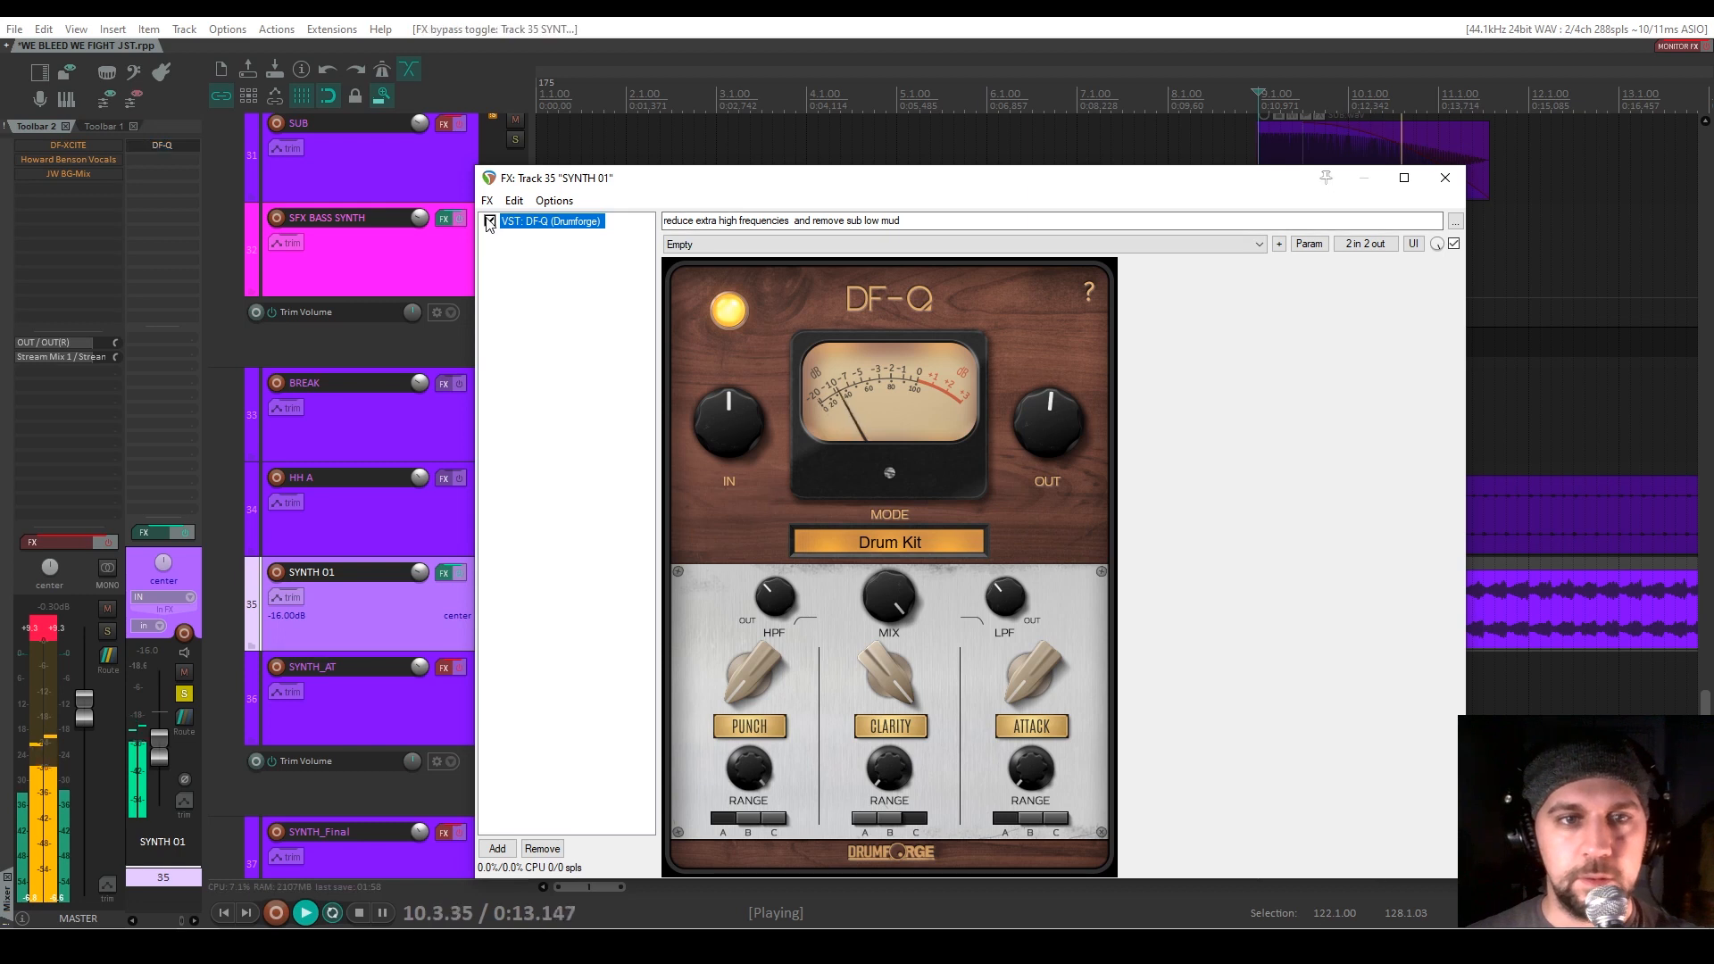
click(489, 221)
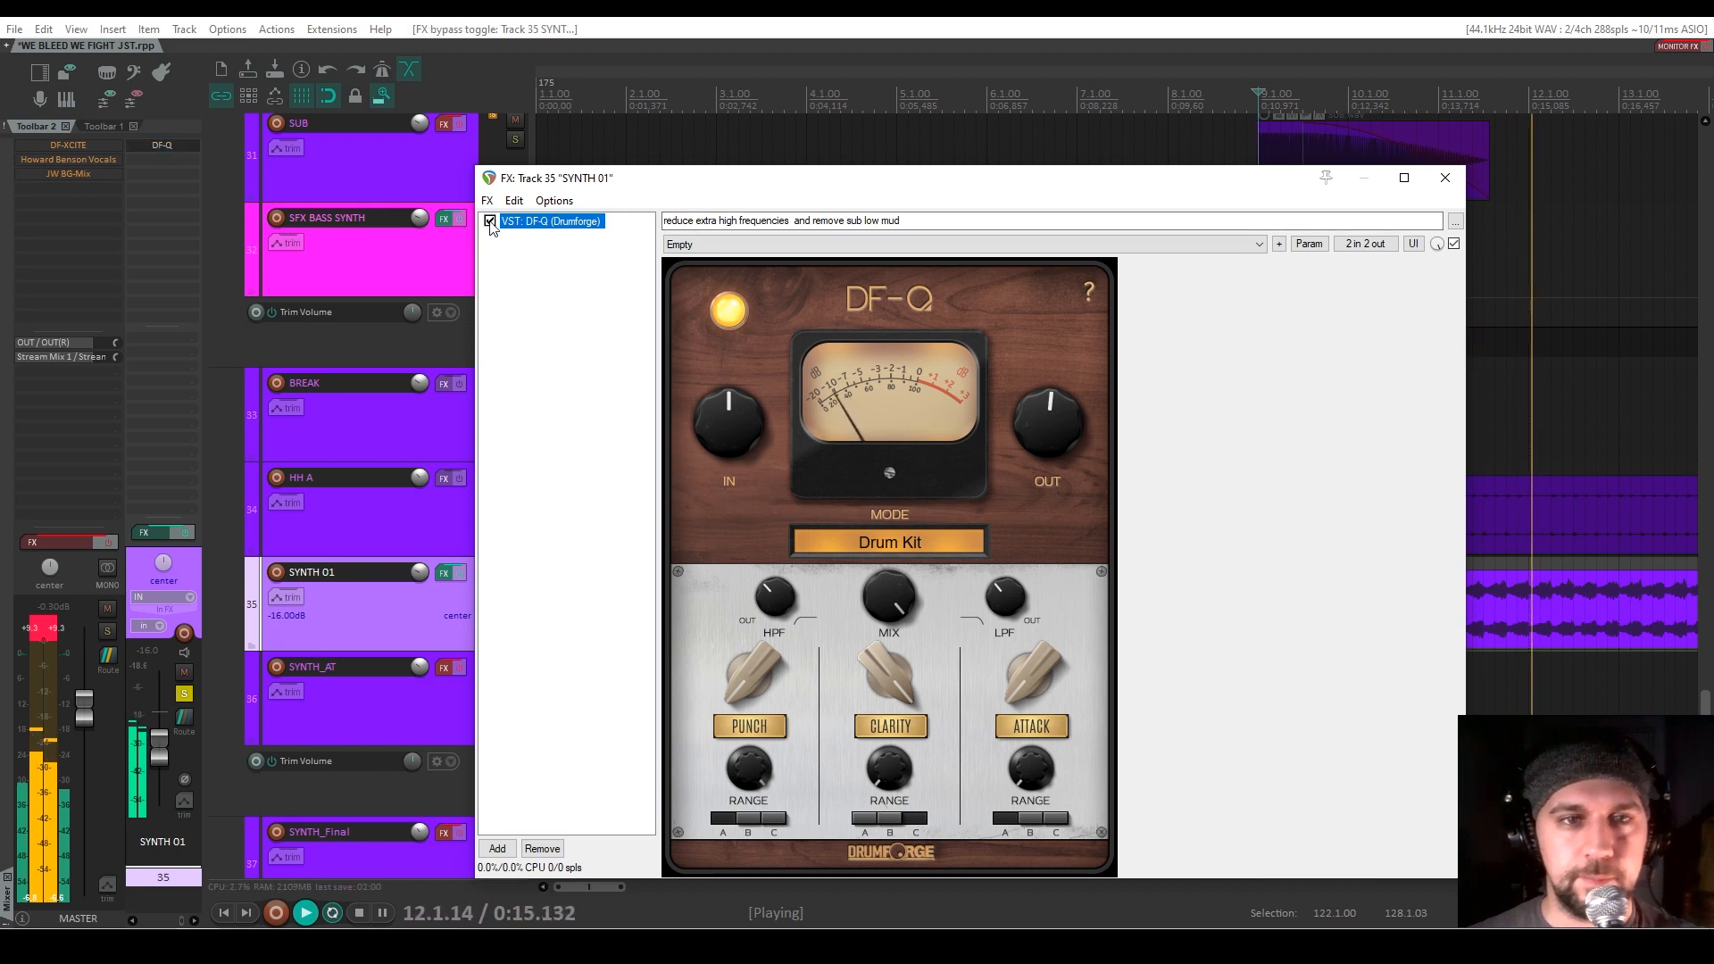
click(489, 221)
click(1445, 179)
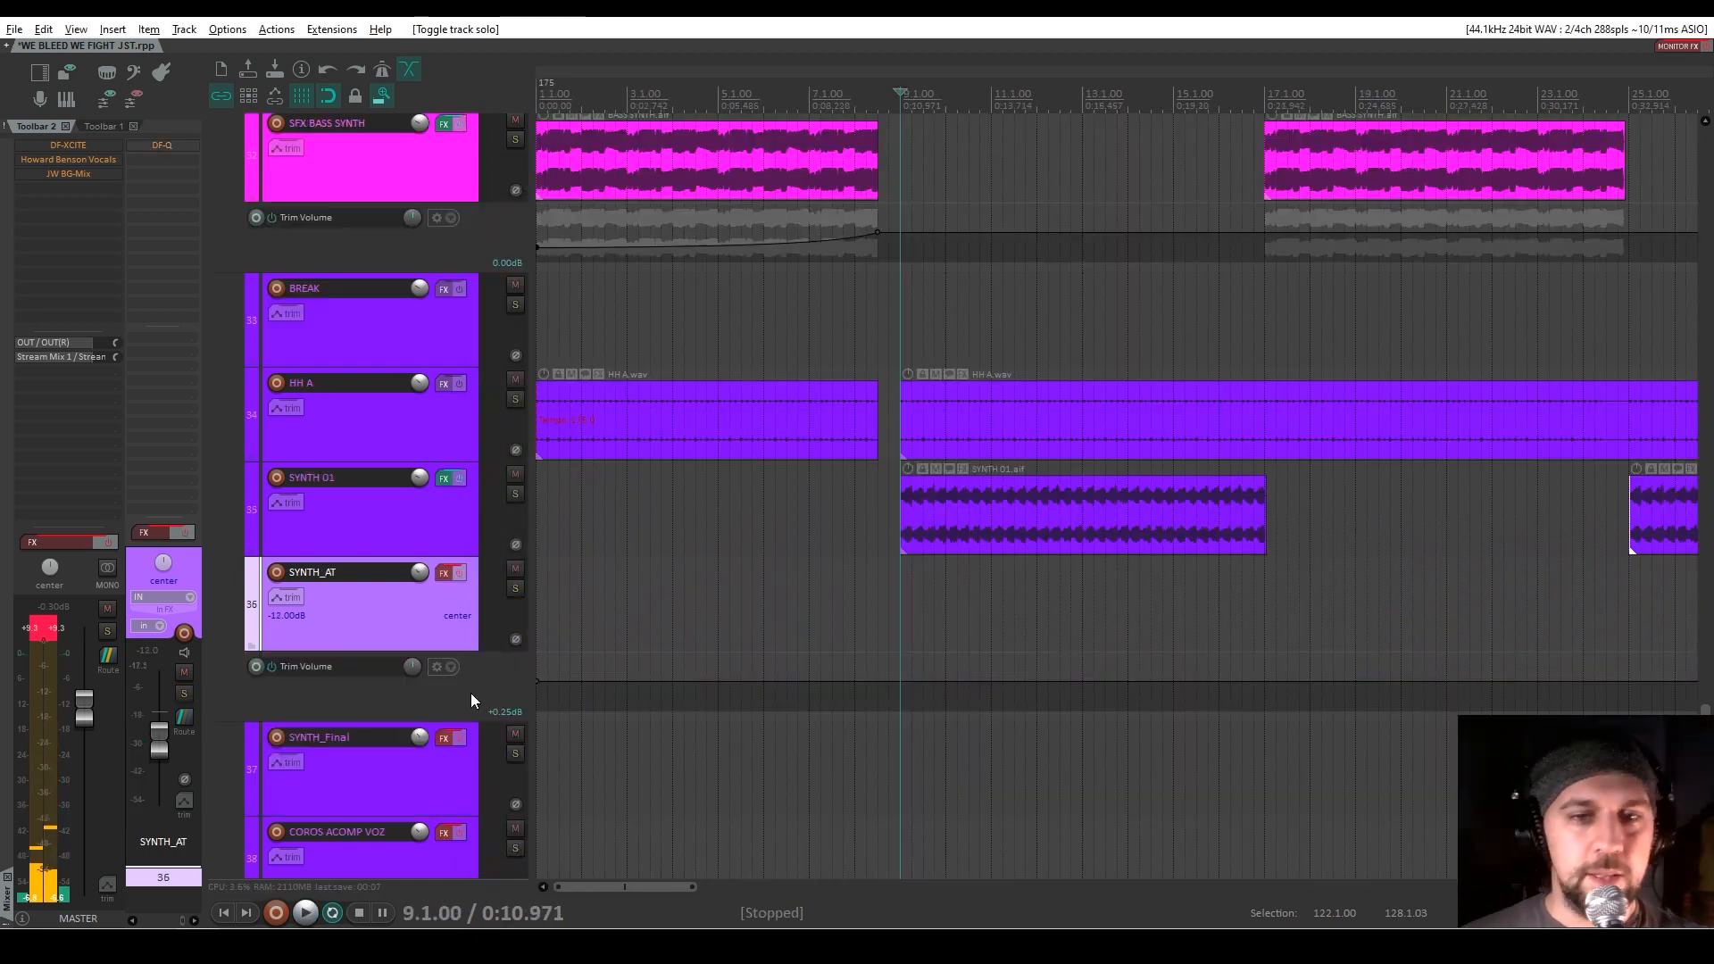
Solo SYNTH_AT and play it from position 45.3.00 with its effects bypassed
scroll(471, 693, down, 4)
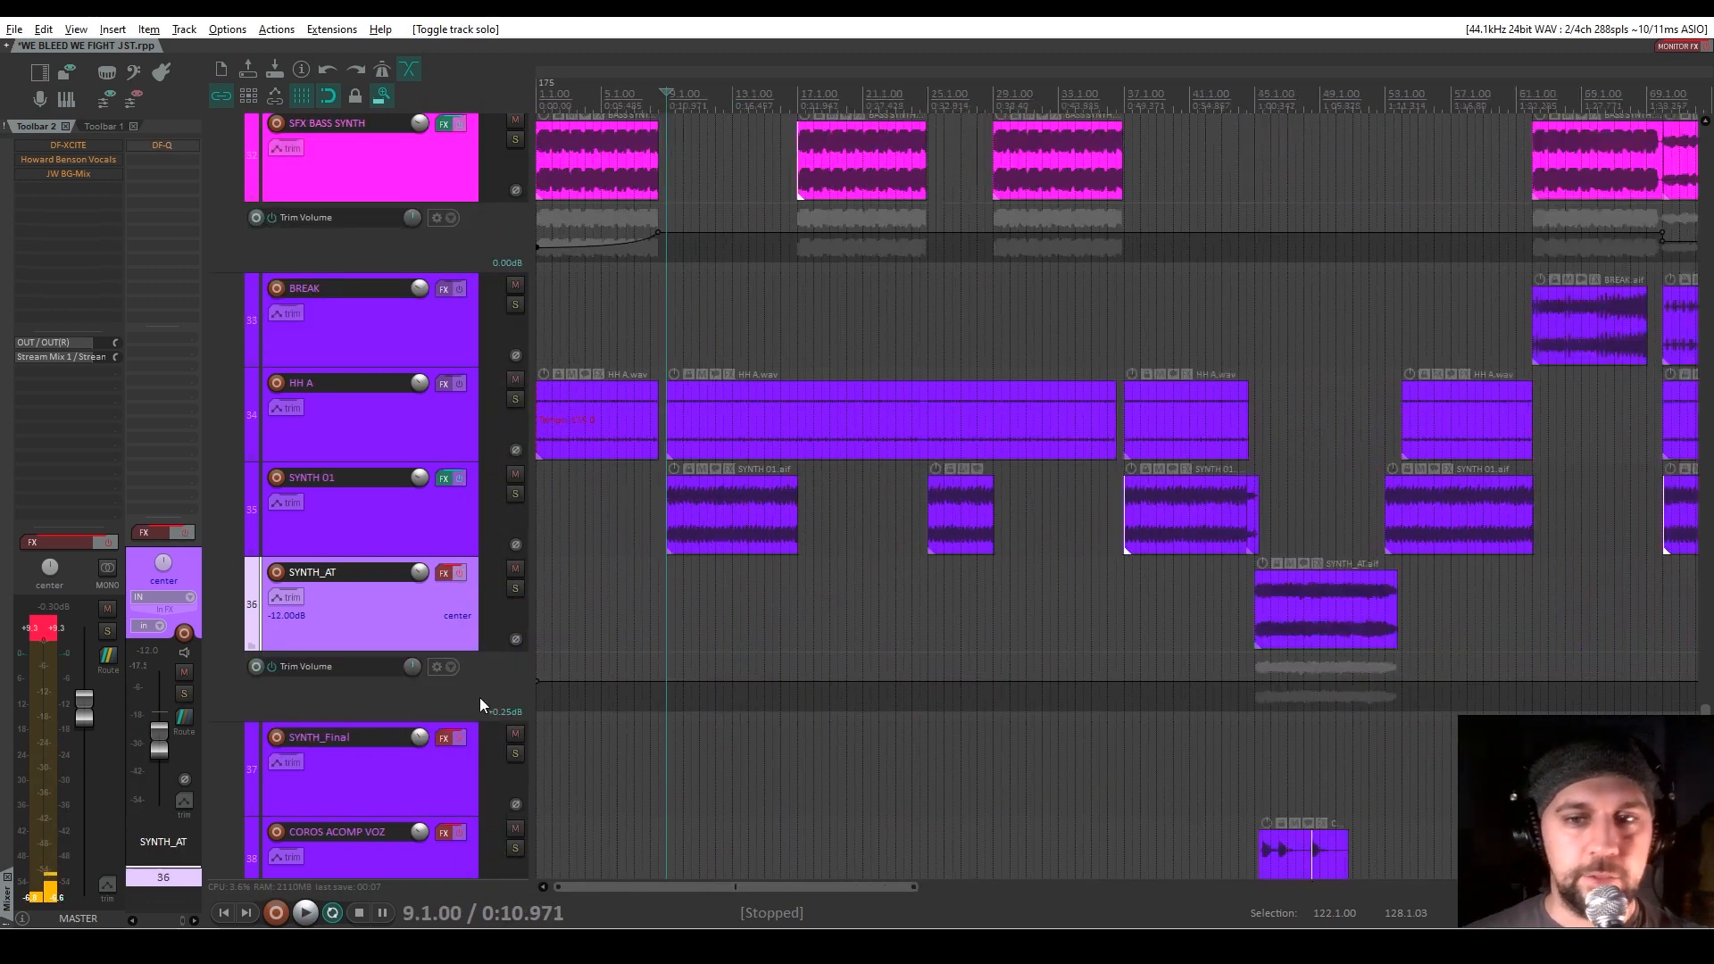
click(1290, 521)
scroll(857, 629, up, 6)
click(933, 508)
click(382, 608)
click(515, 589)
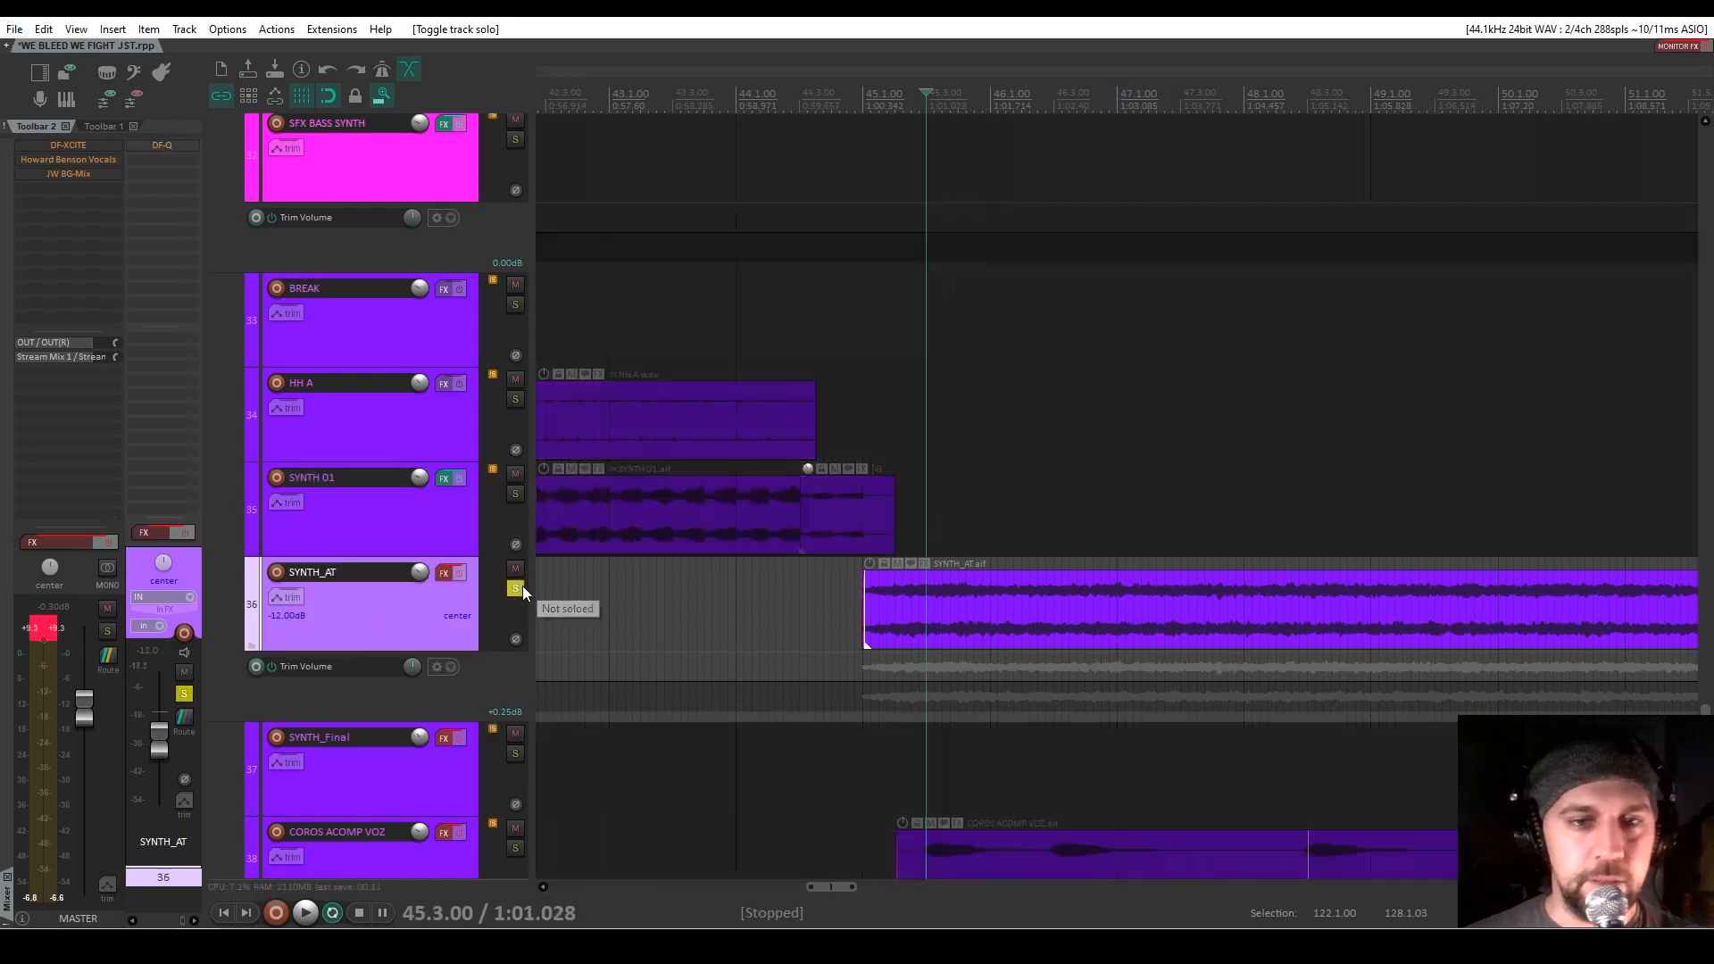
key(space)
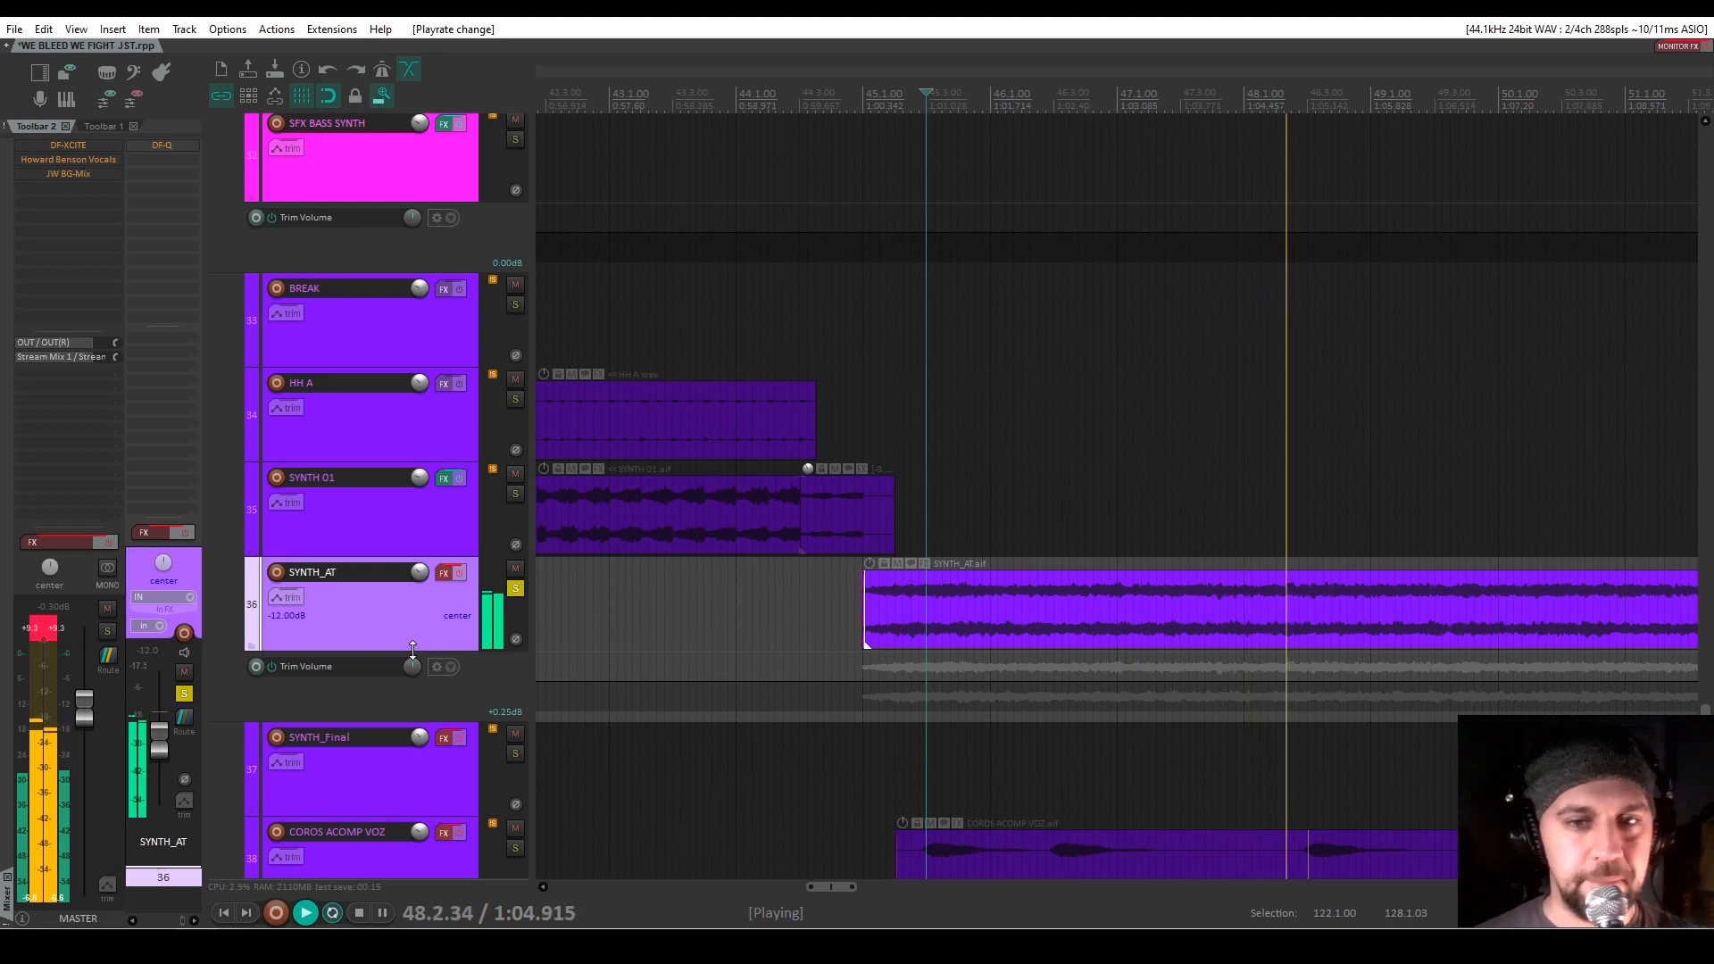
key(space)
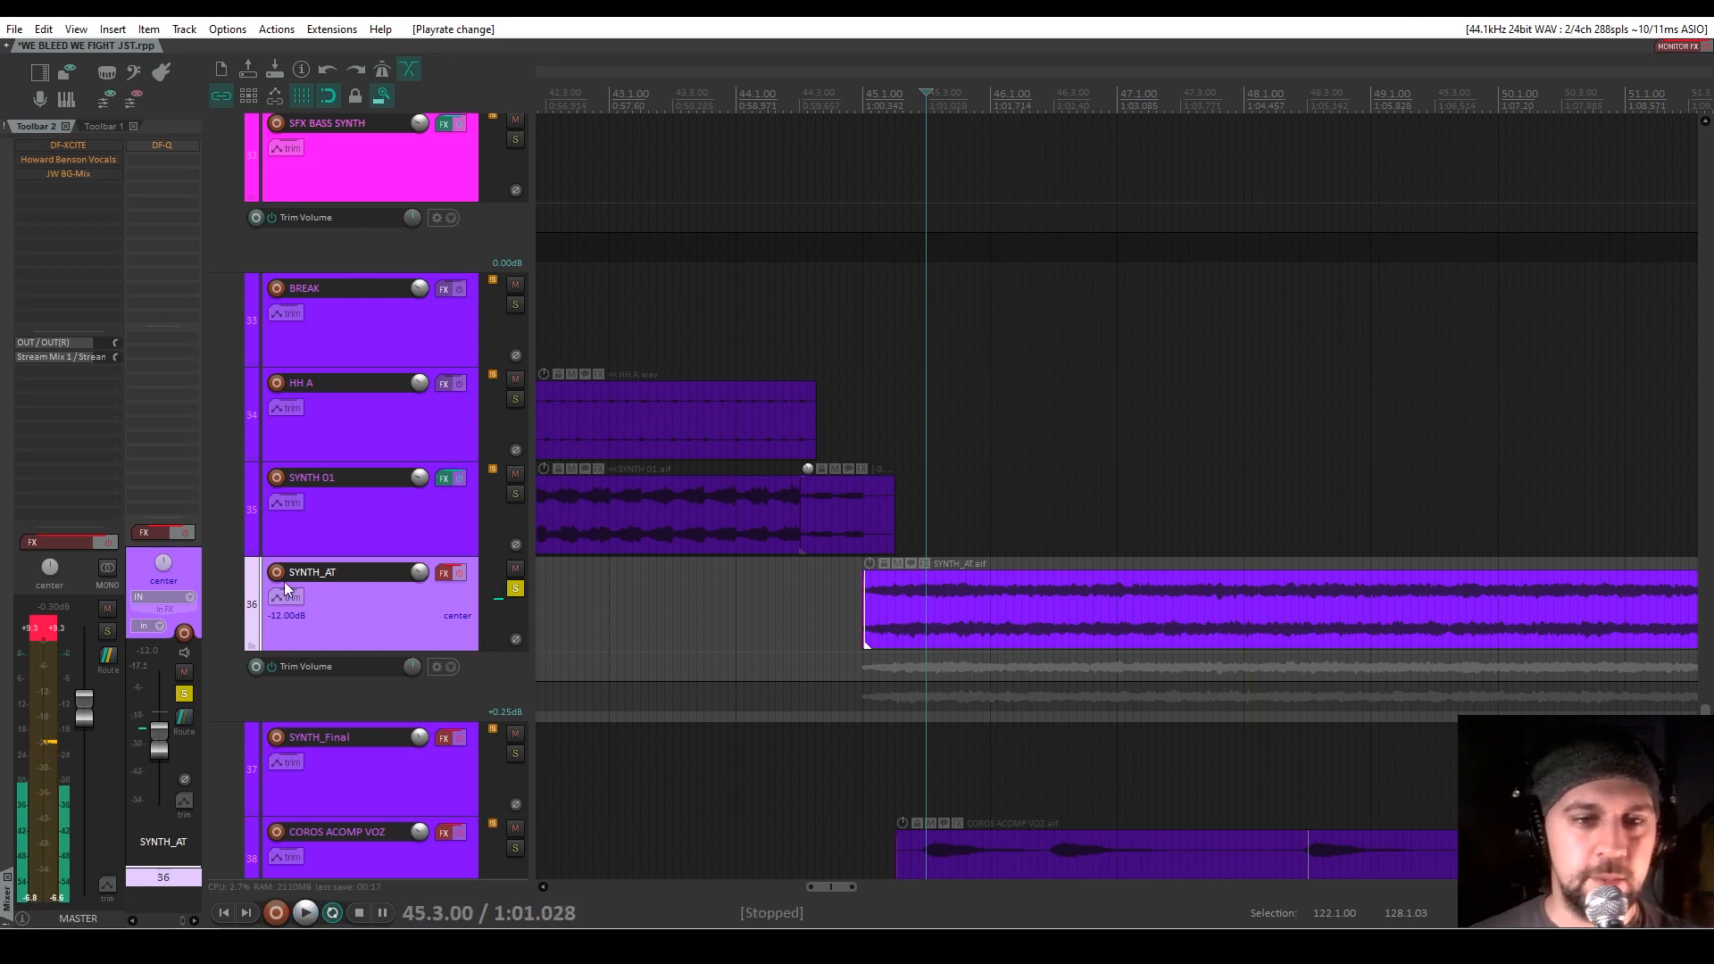
Display DF-Q on SYNTH_AT, enable the track's effects and bypass only DF-Q, keeping the window clear of the track controls
click(153, 533)
click(183, 533)
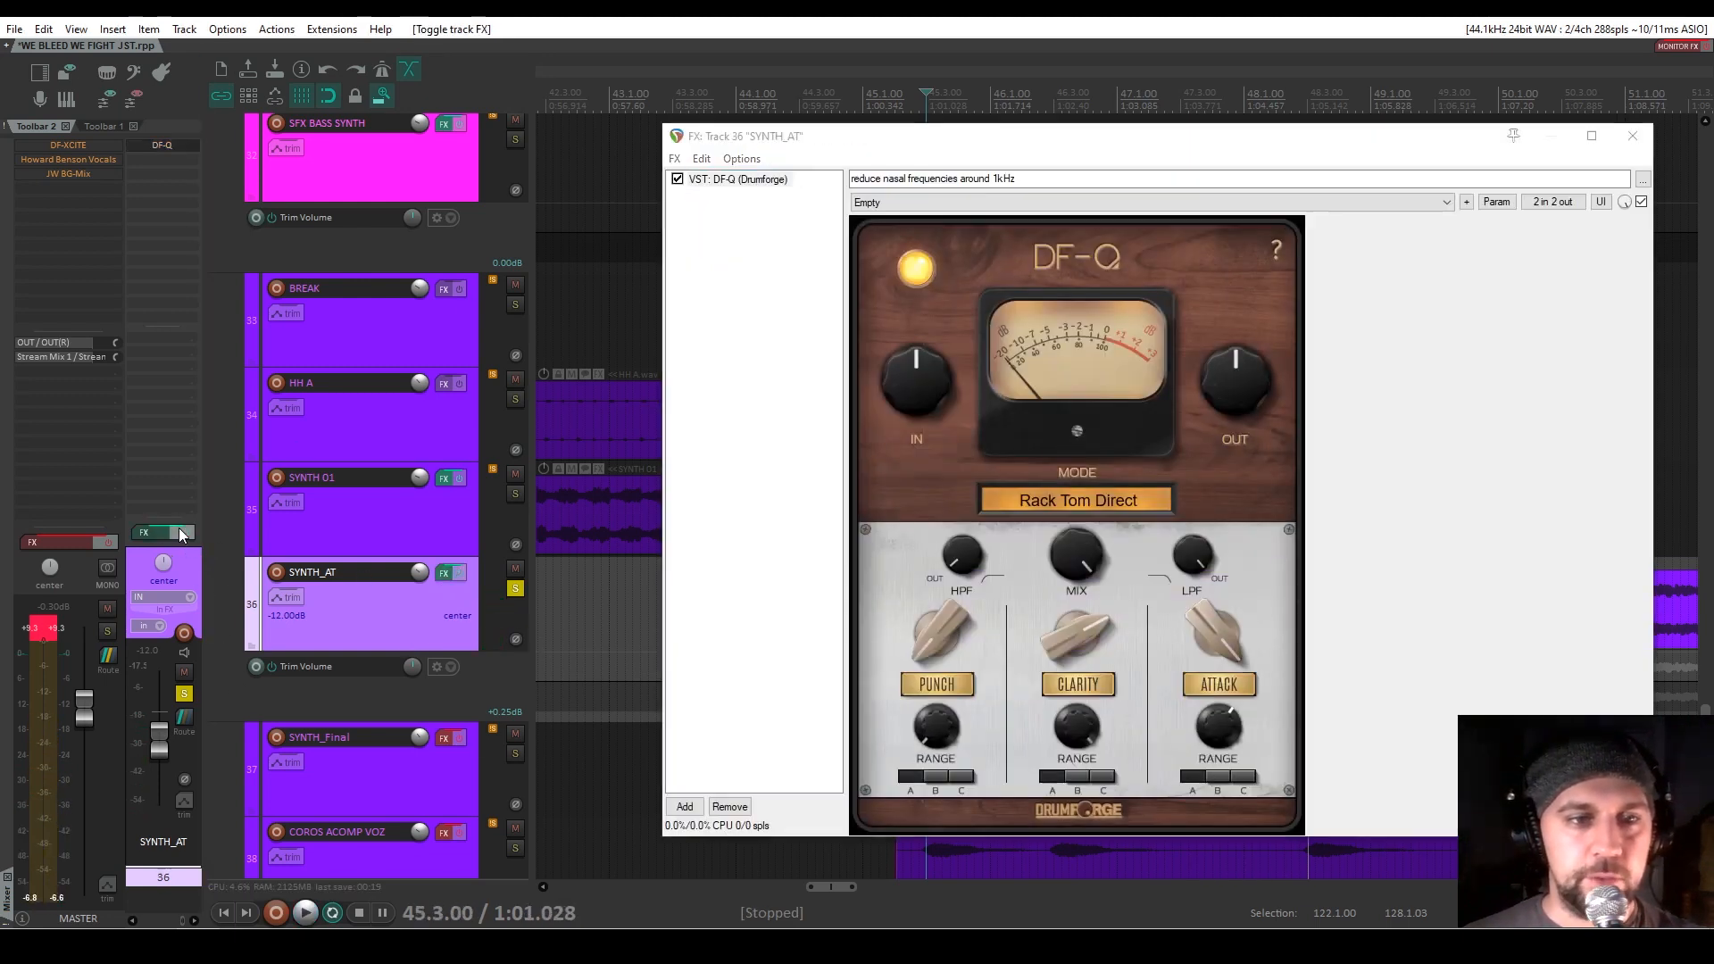
click(677, 180)
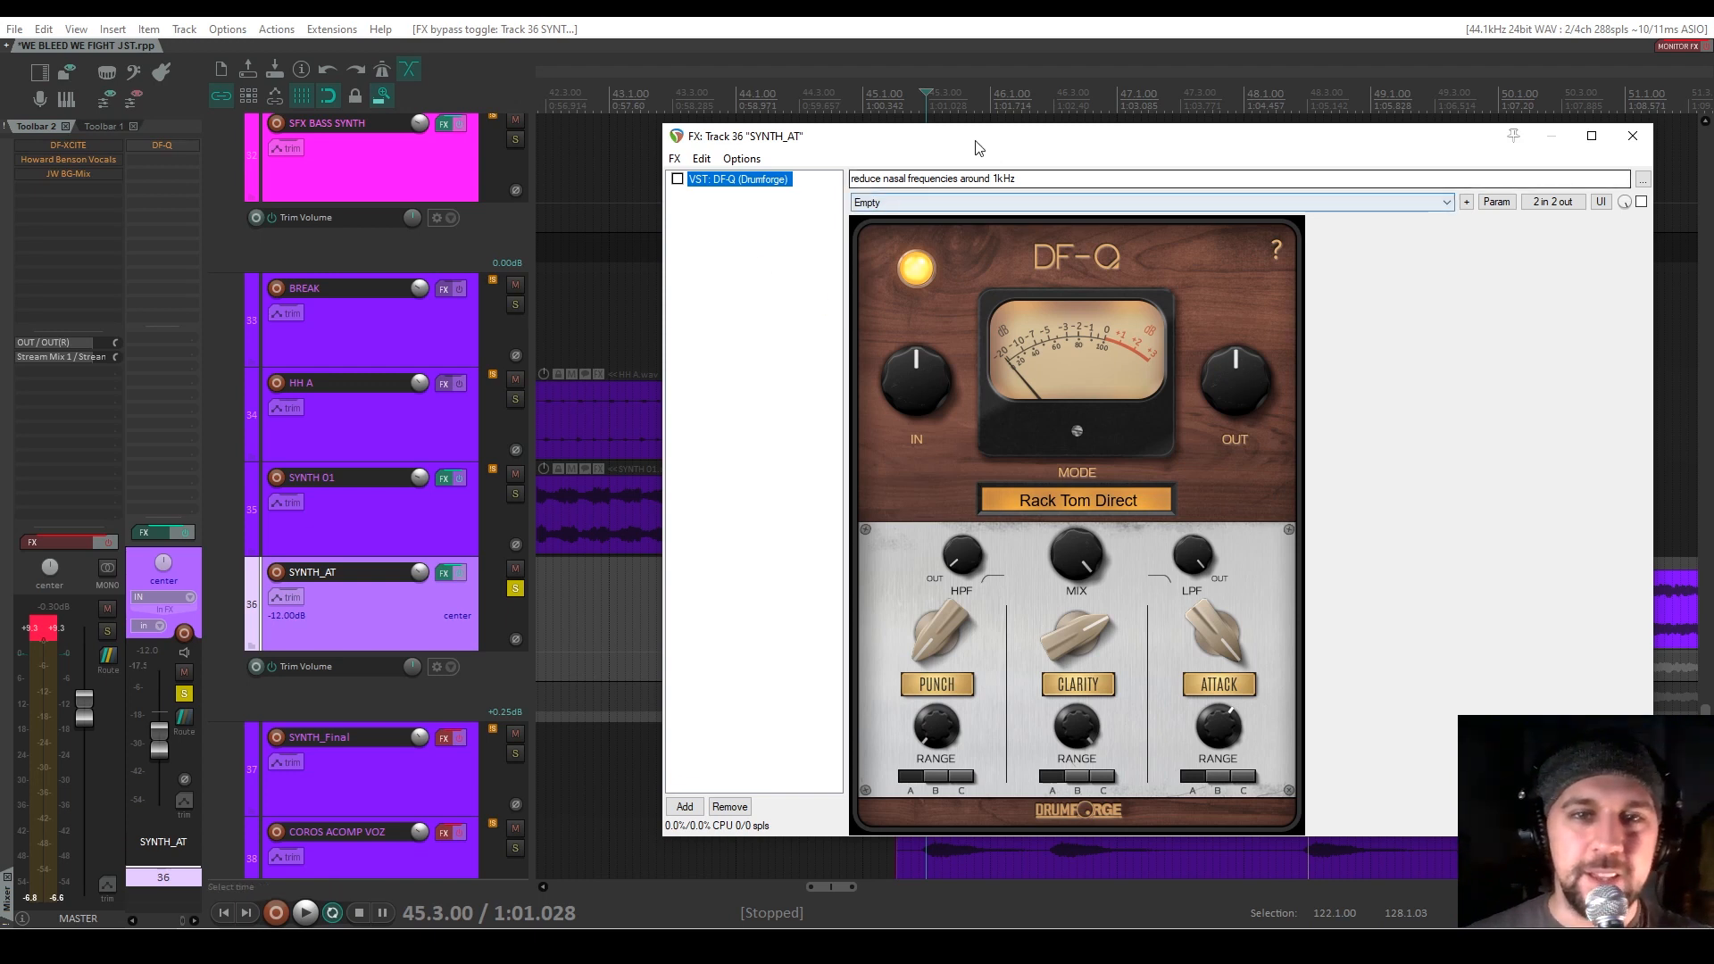
drag(991, 144, 819, 117)
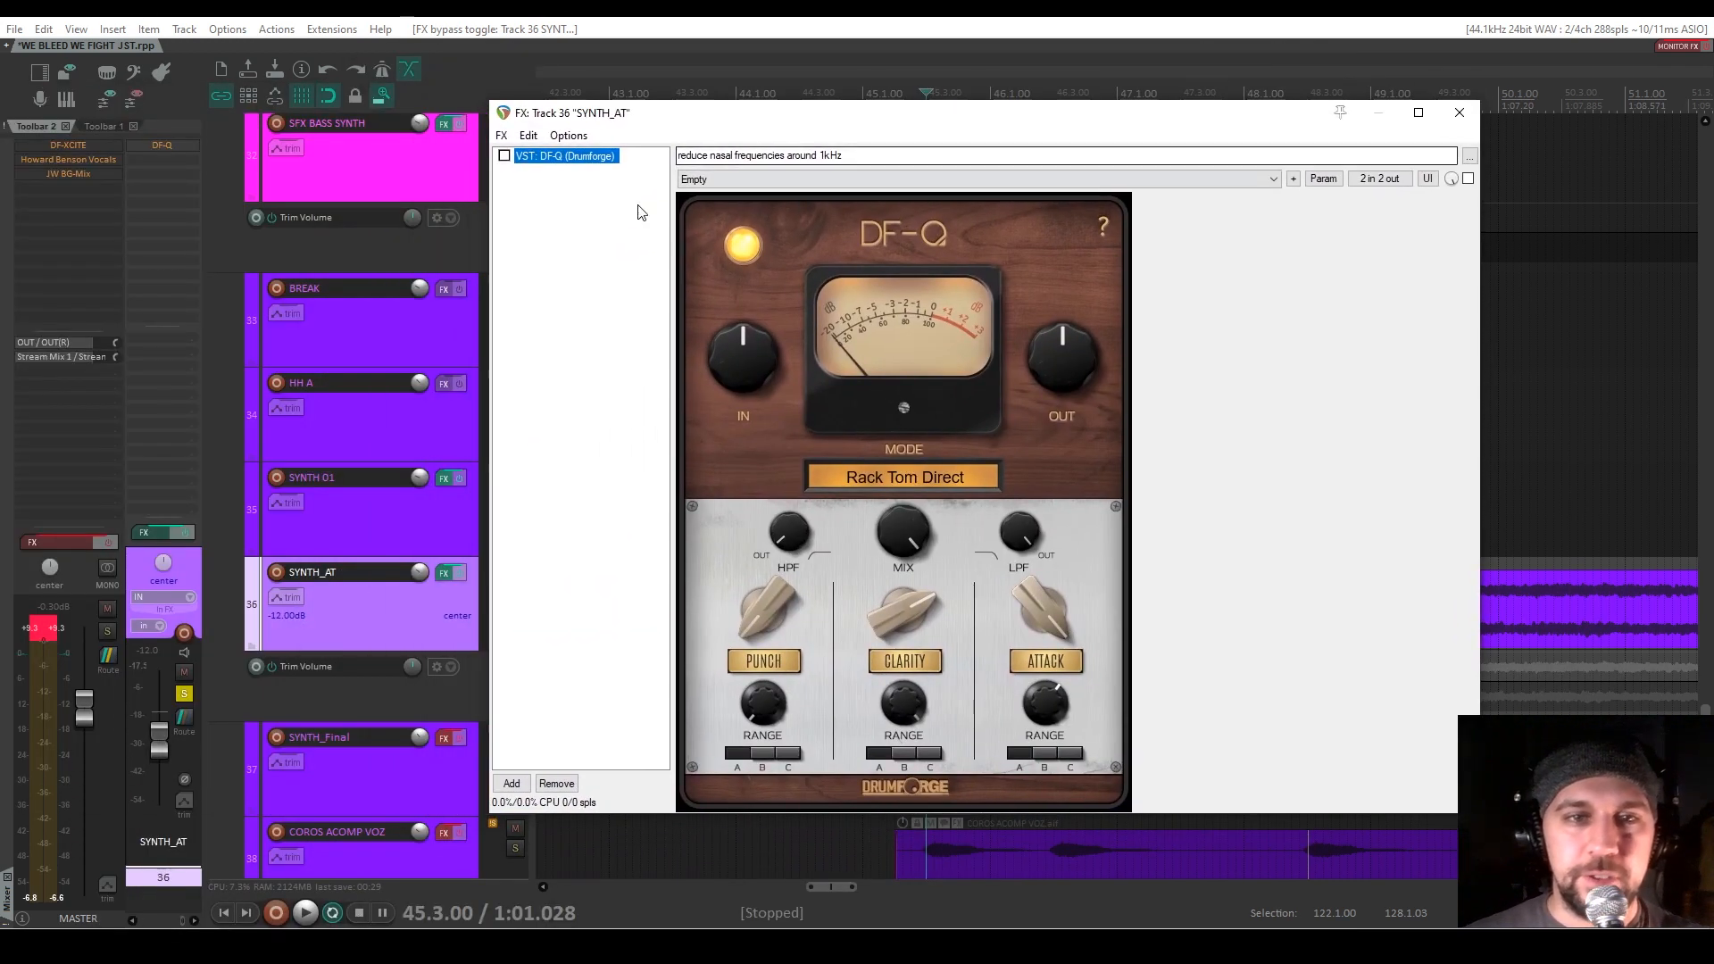
Play SYNTH_AT from 45.3.00, enable DF-Q during playback to reduce the nasal frequencies, then stop and close the effects window
key(space)
click(505, 156)
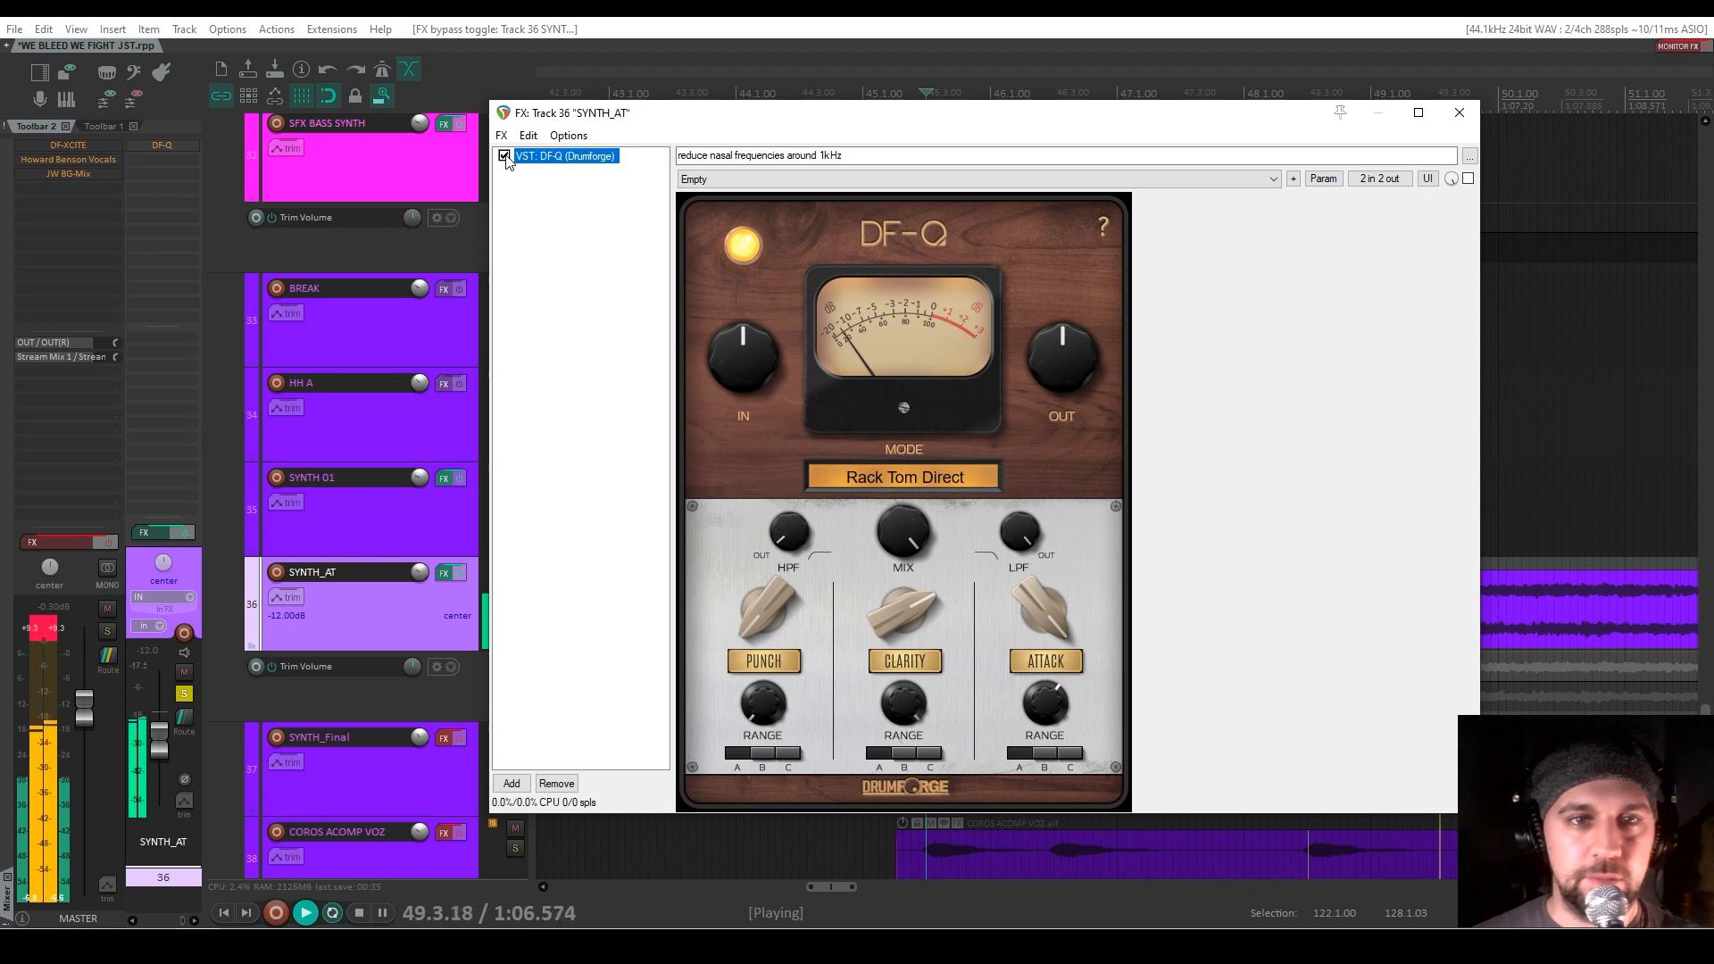
key(space)
click(1458, 115)
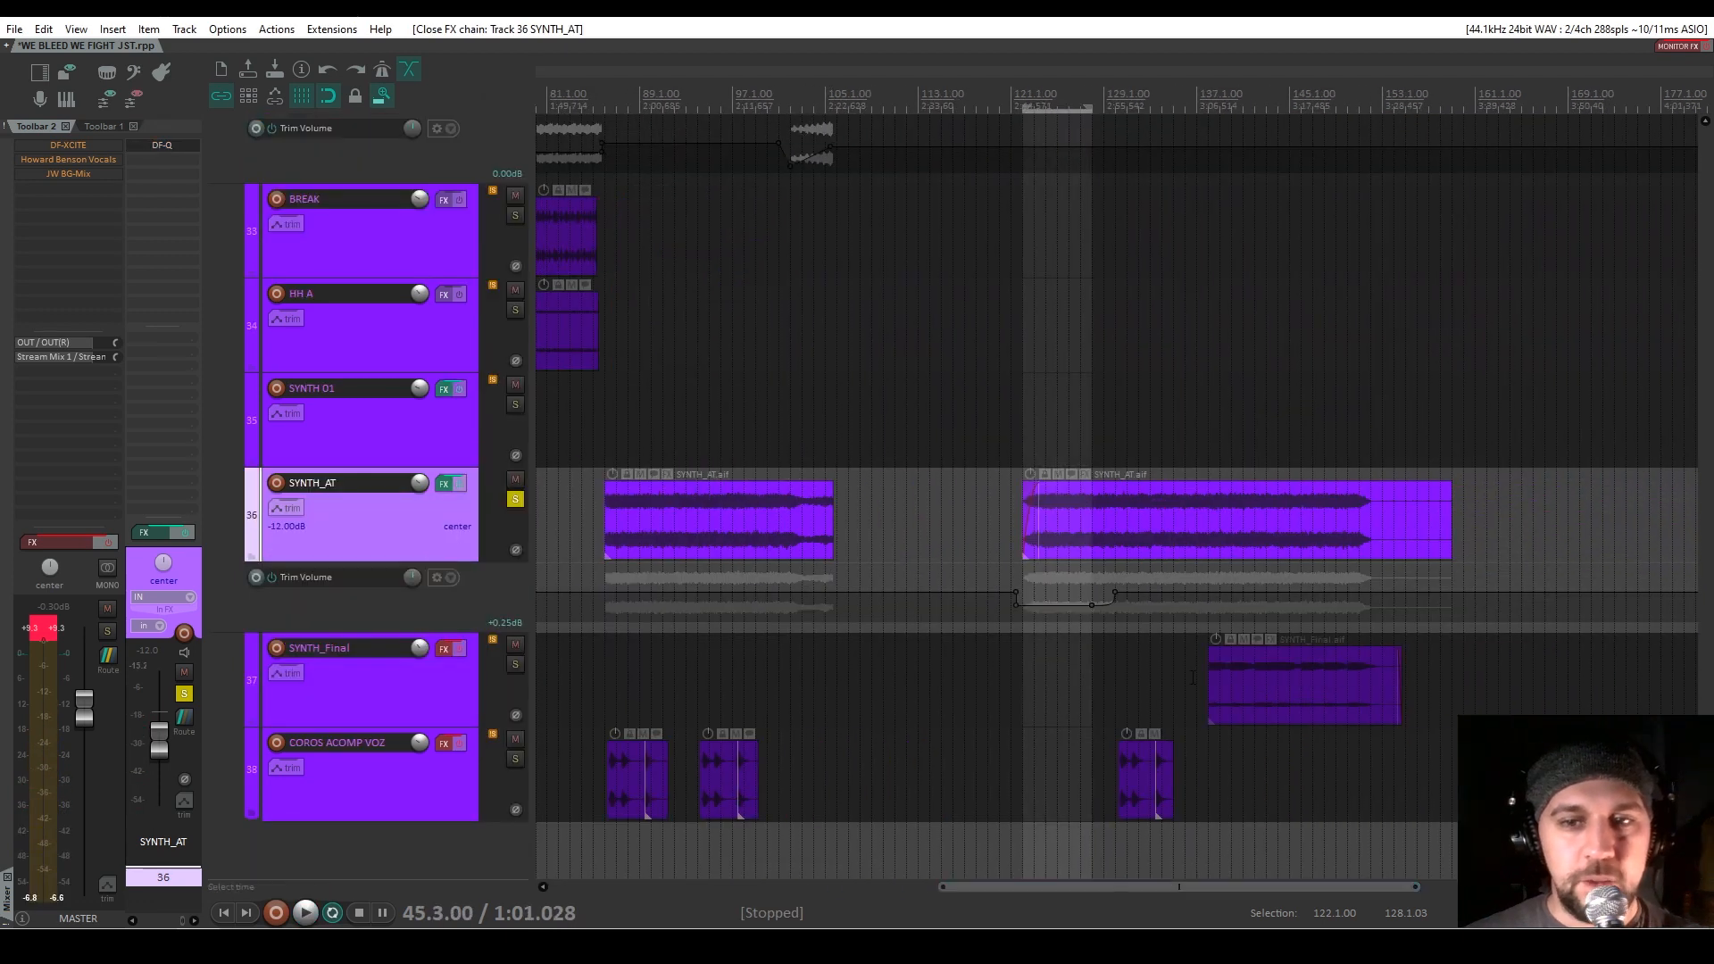
Switch the solo from SYNTH_AT to SYNTH_Final and play it from 138.1.00 with its effects bypassed, then stop
click(1194, 677)
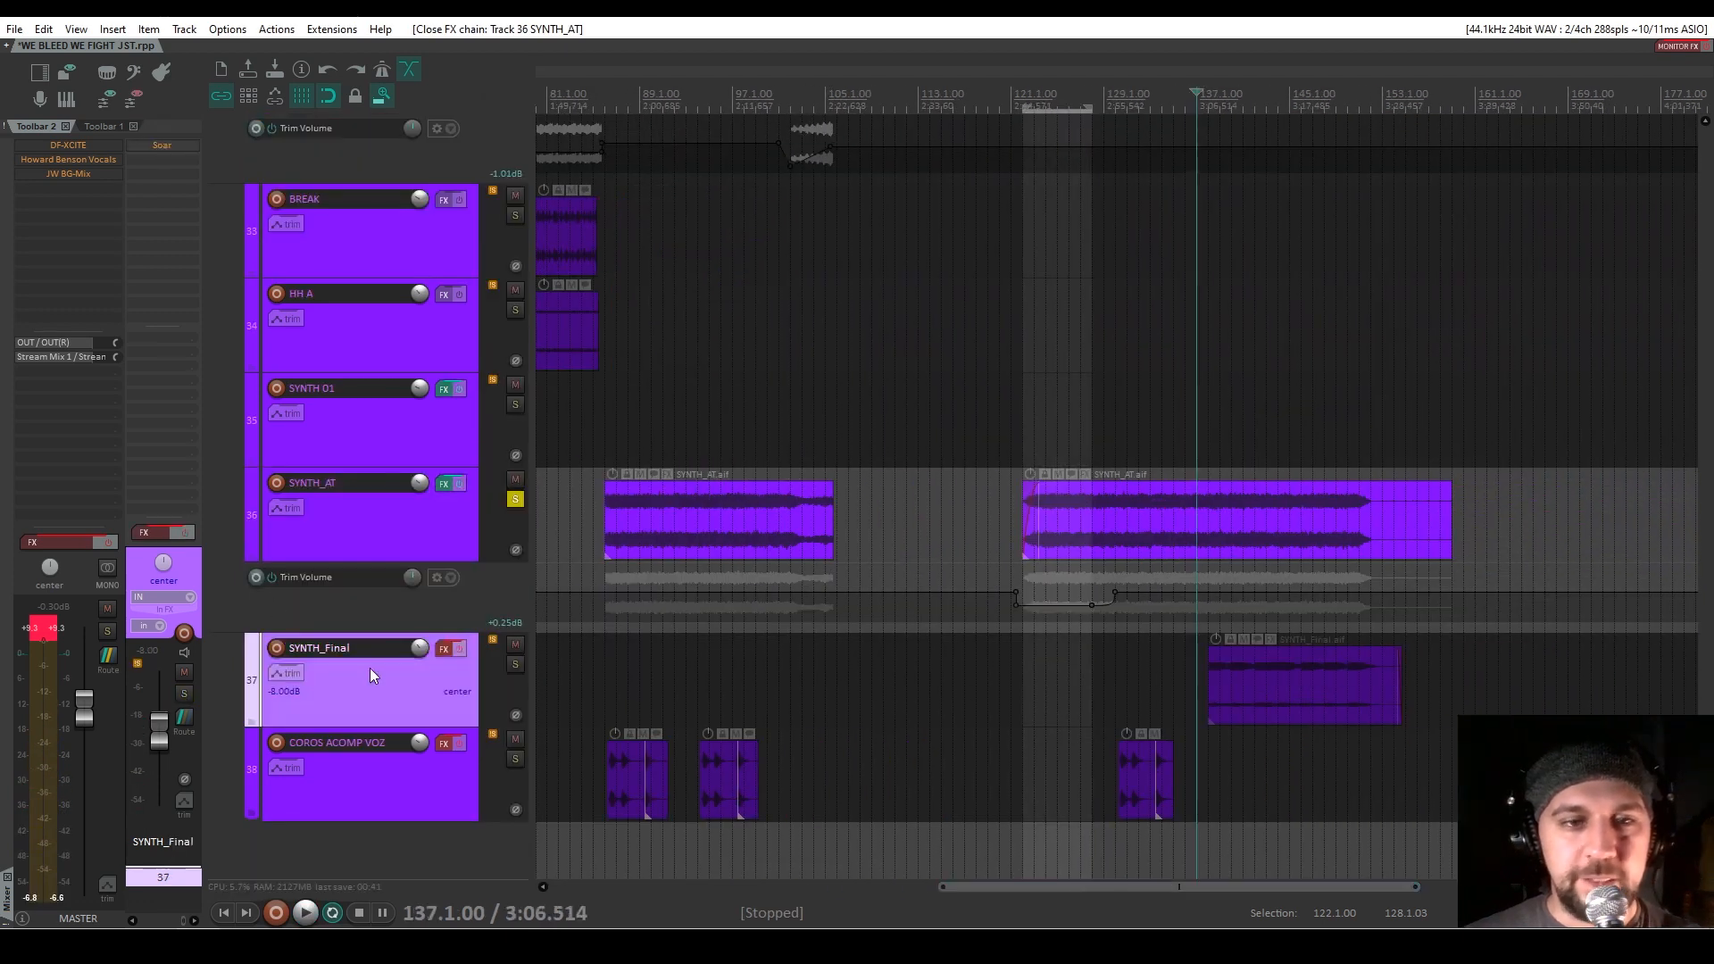
click(515, 664)
click(515, 499)
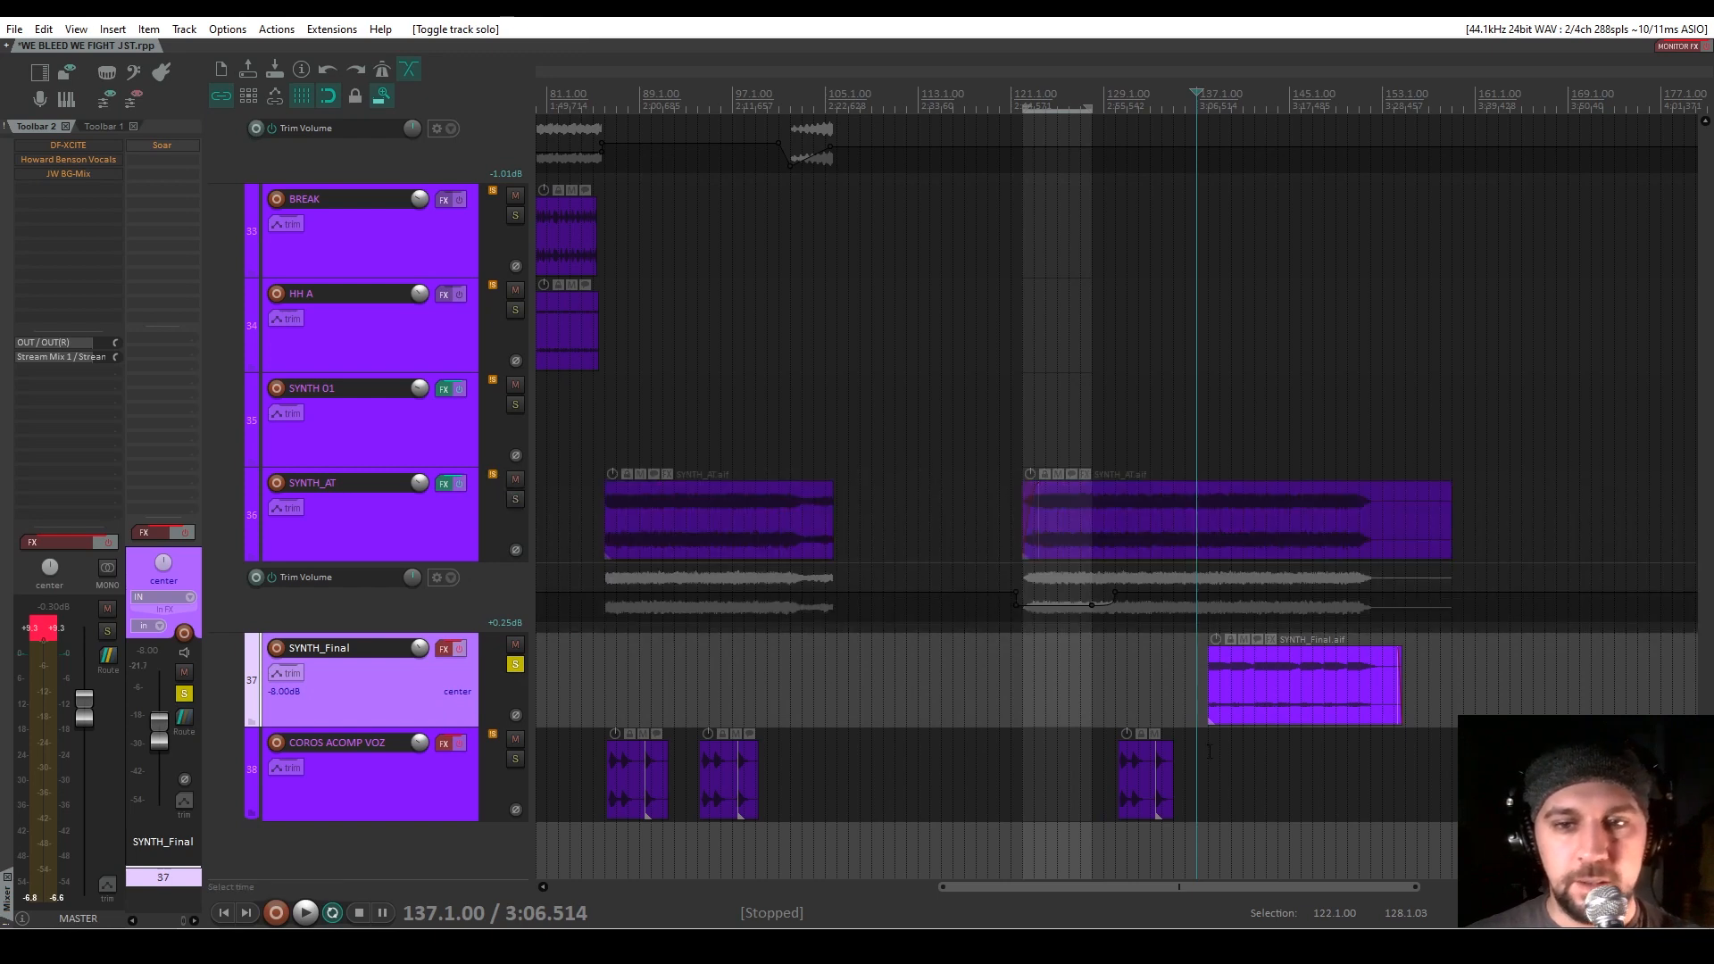
click(1208, 751)
key(space)
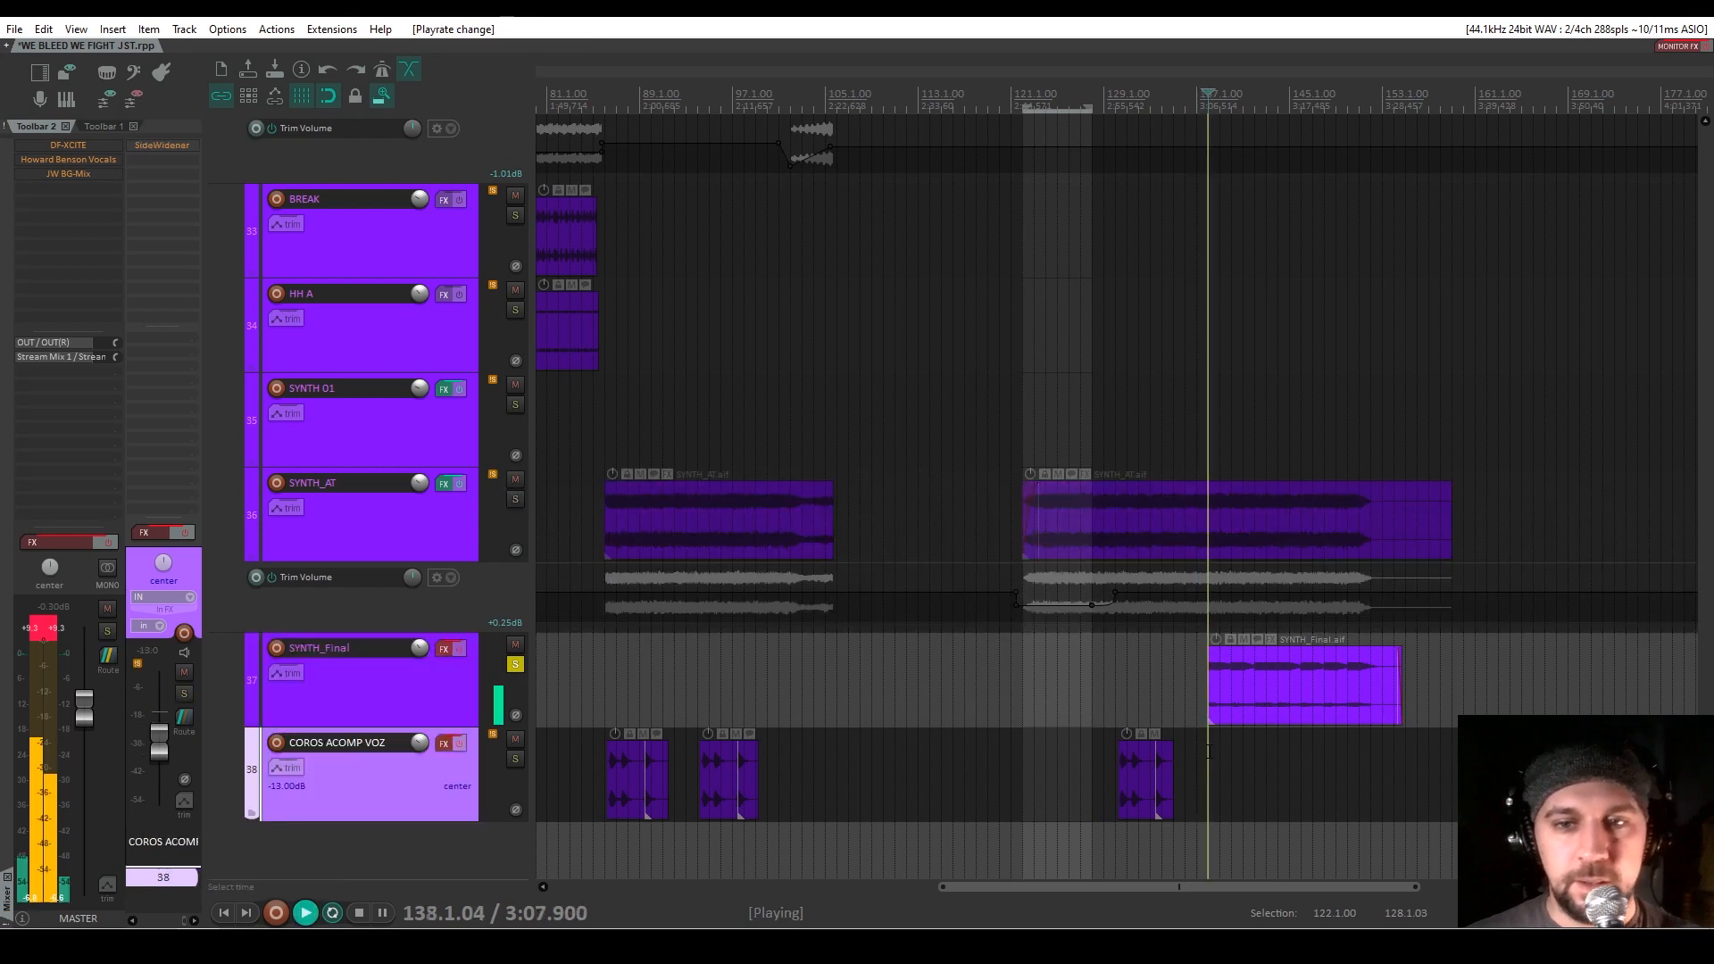
click(430, 685)
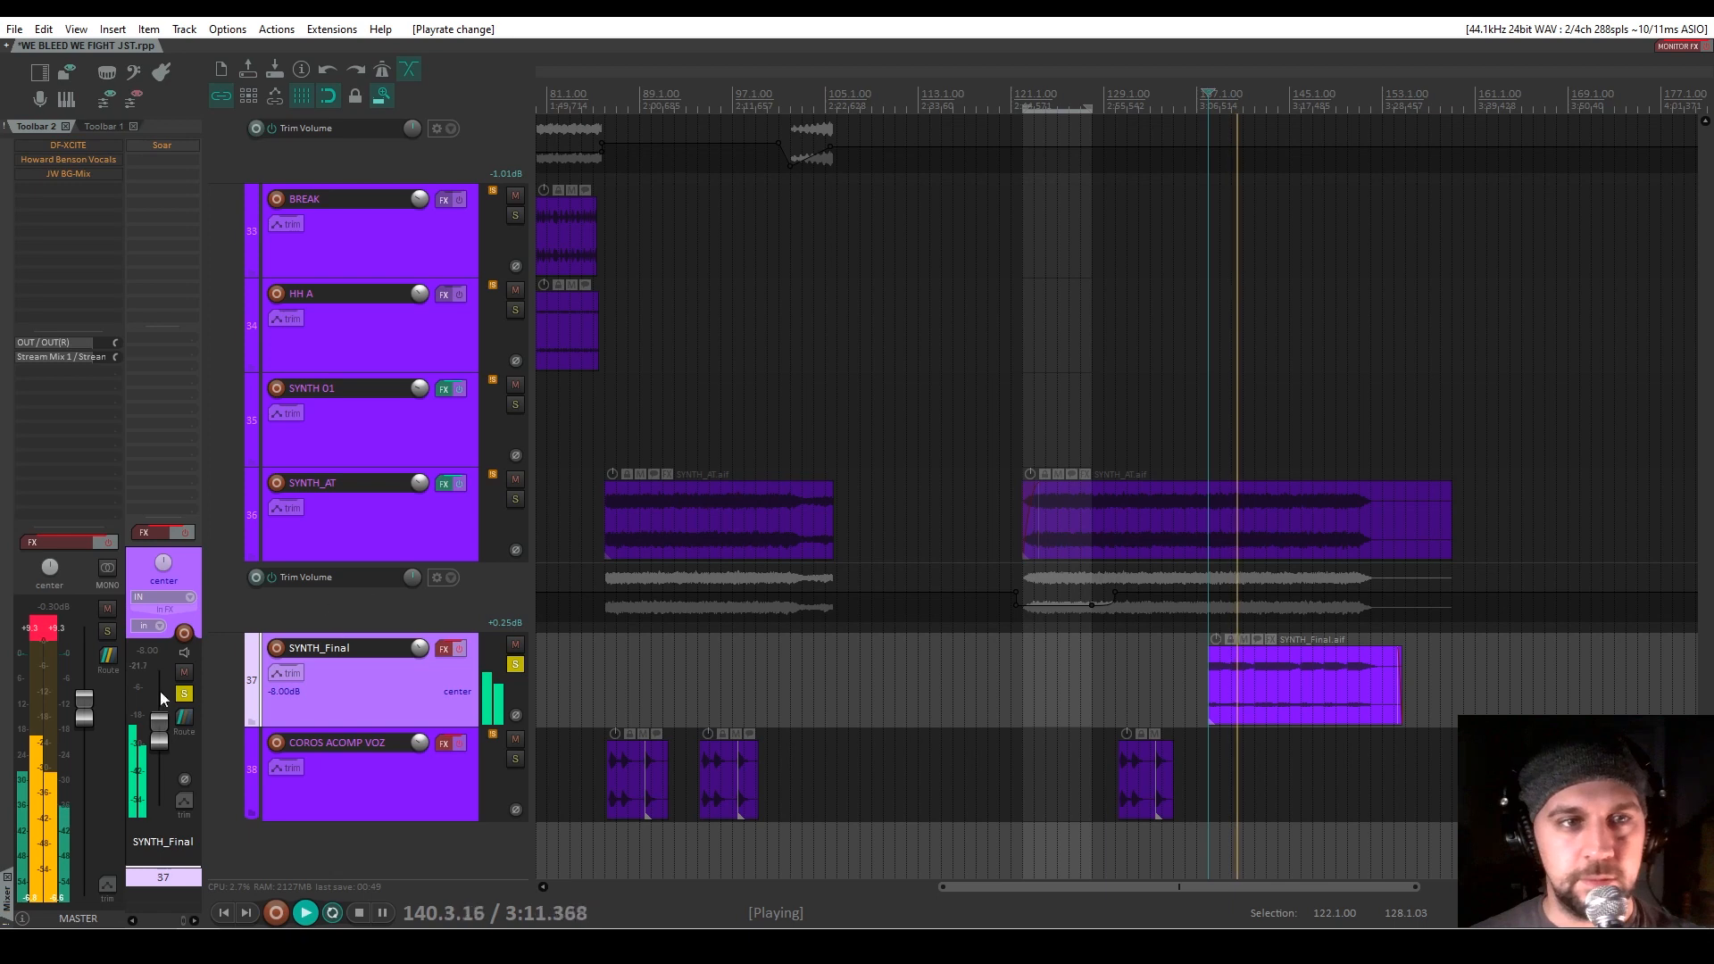
key(space)
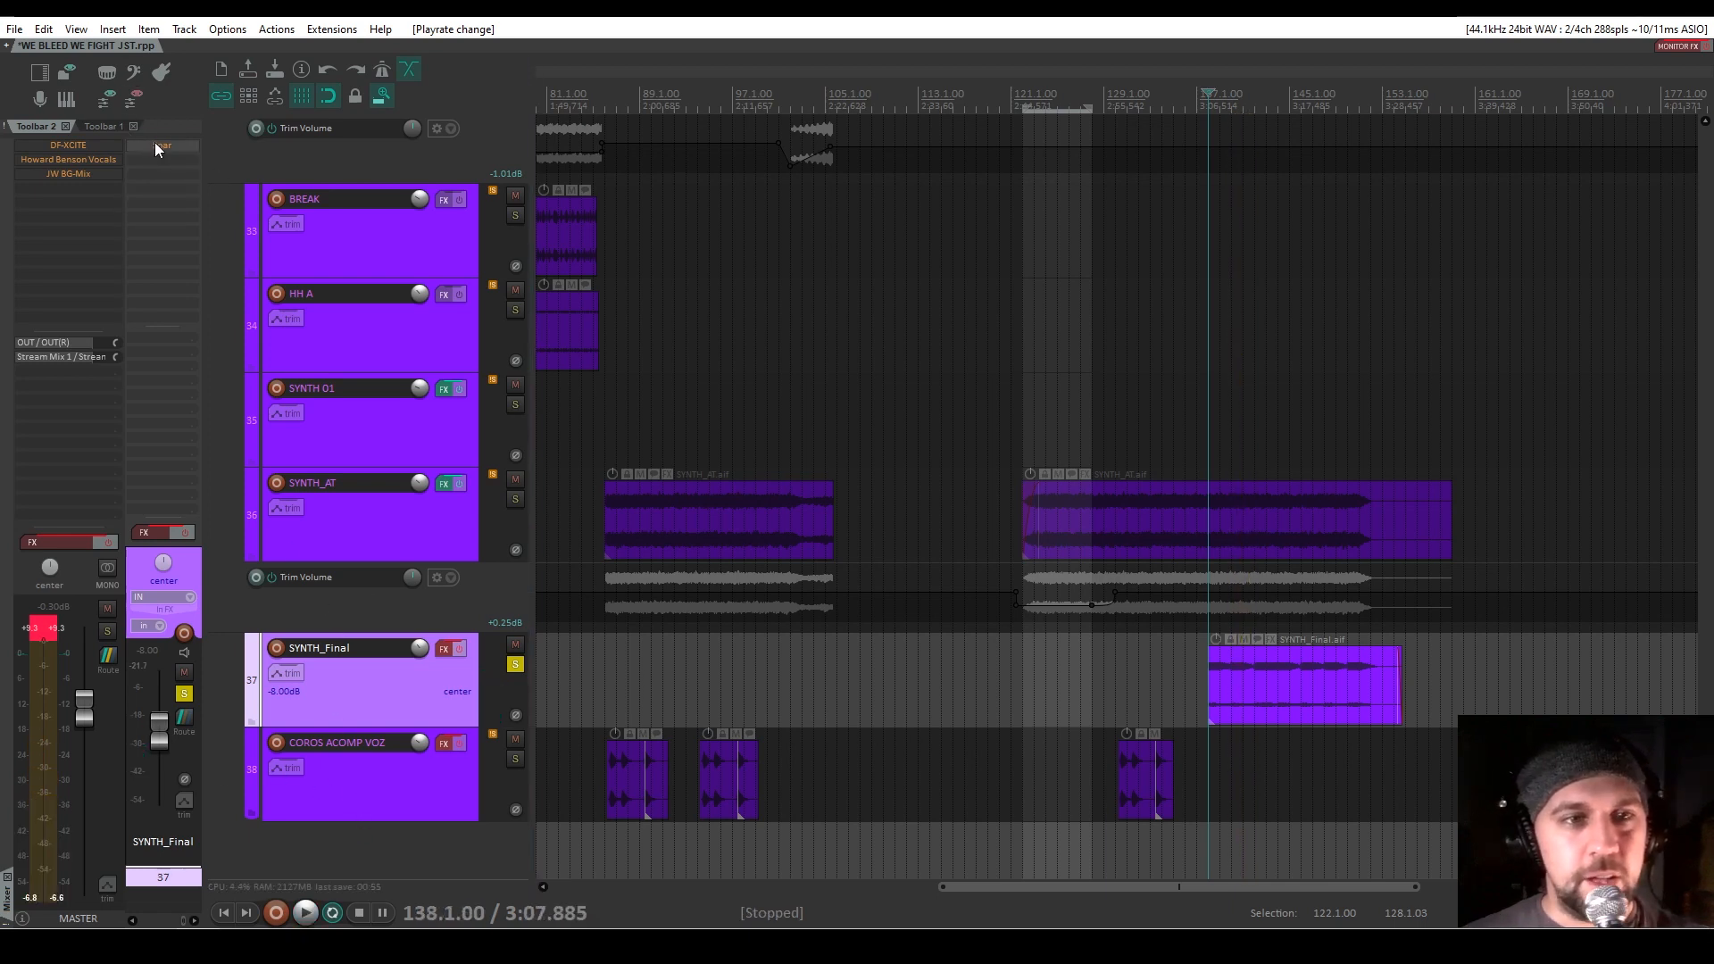
Display Soar on SYNTH_Final clear of the track controls, enable the track's effects and bypass only Soar
click(147, 534)
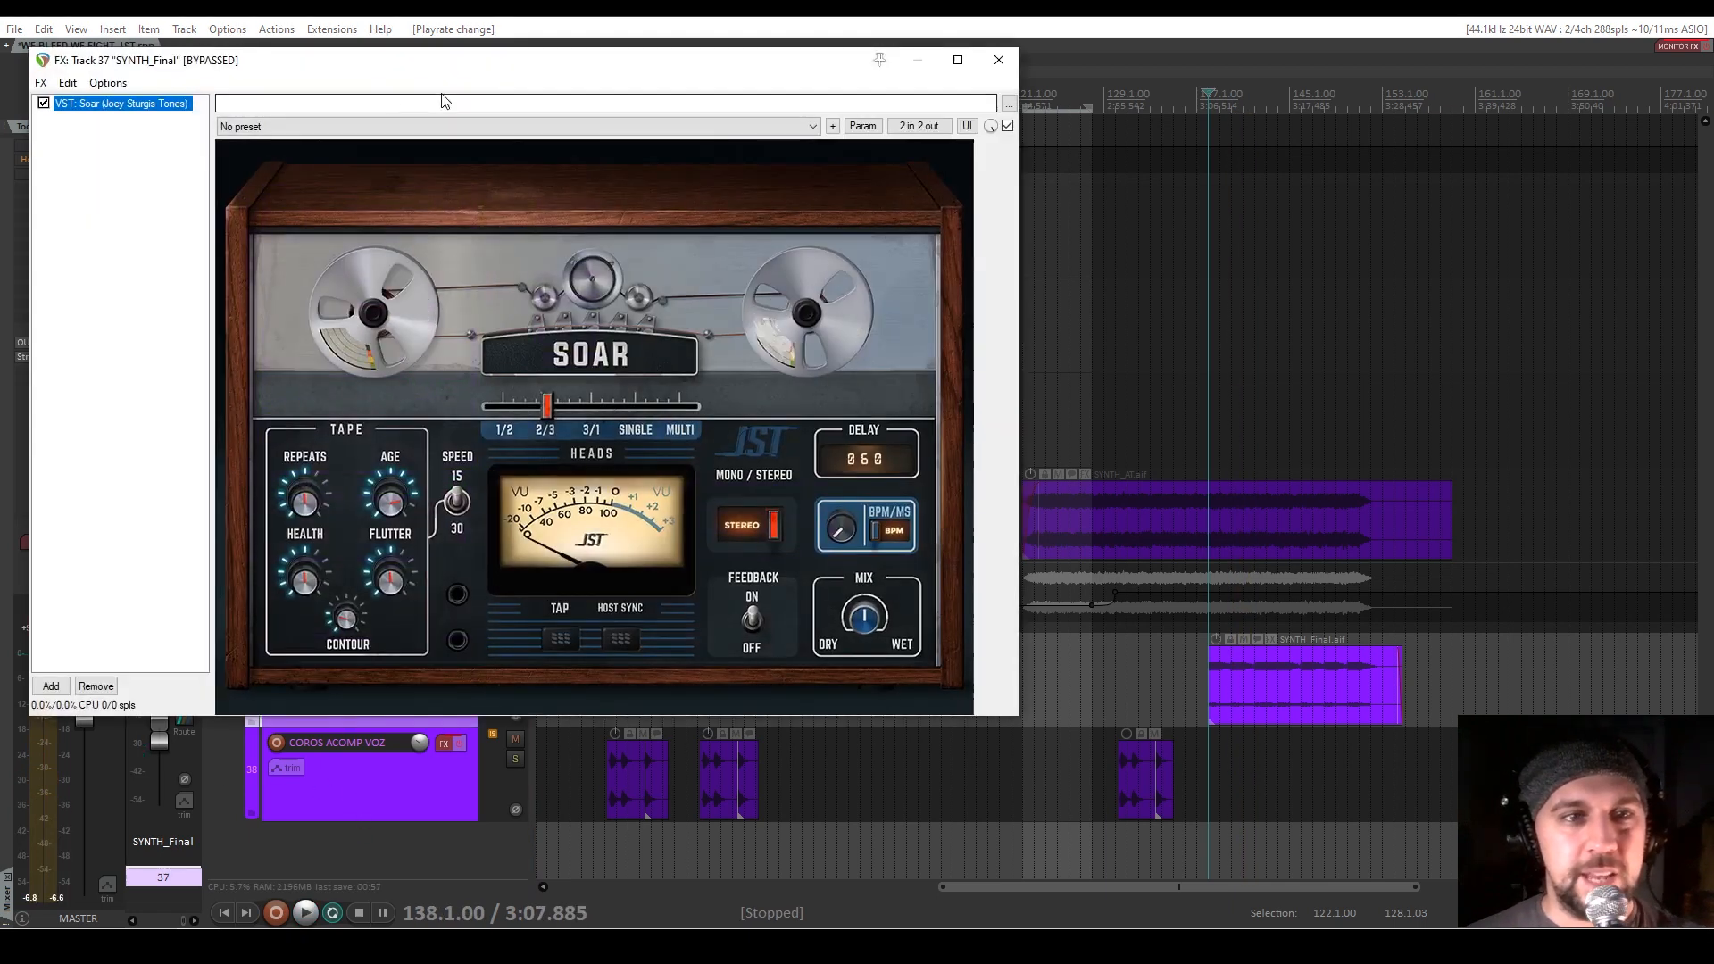
drag(598, 105, 1048, 108)
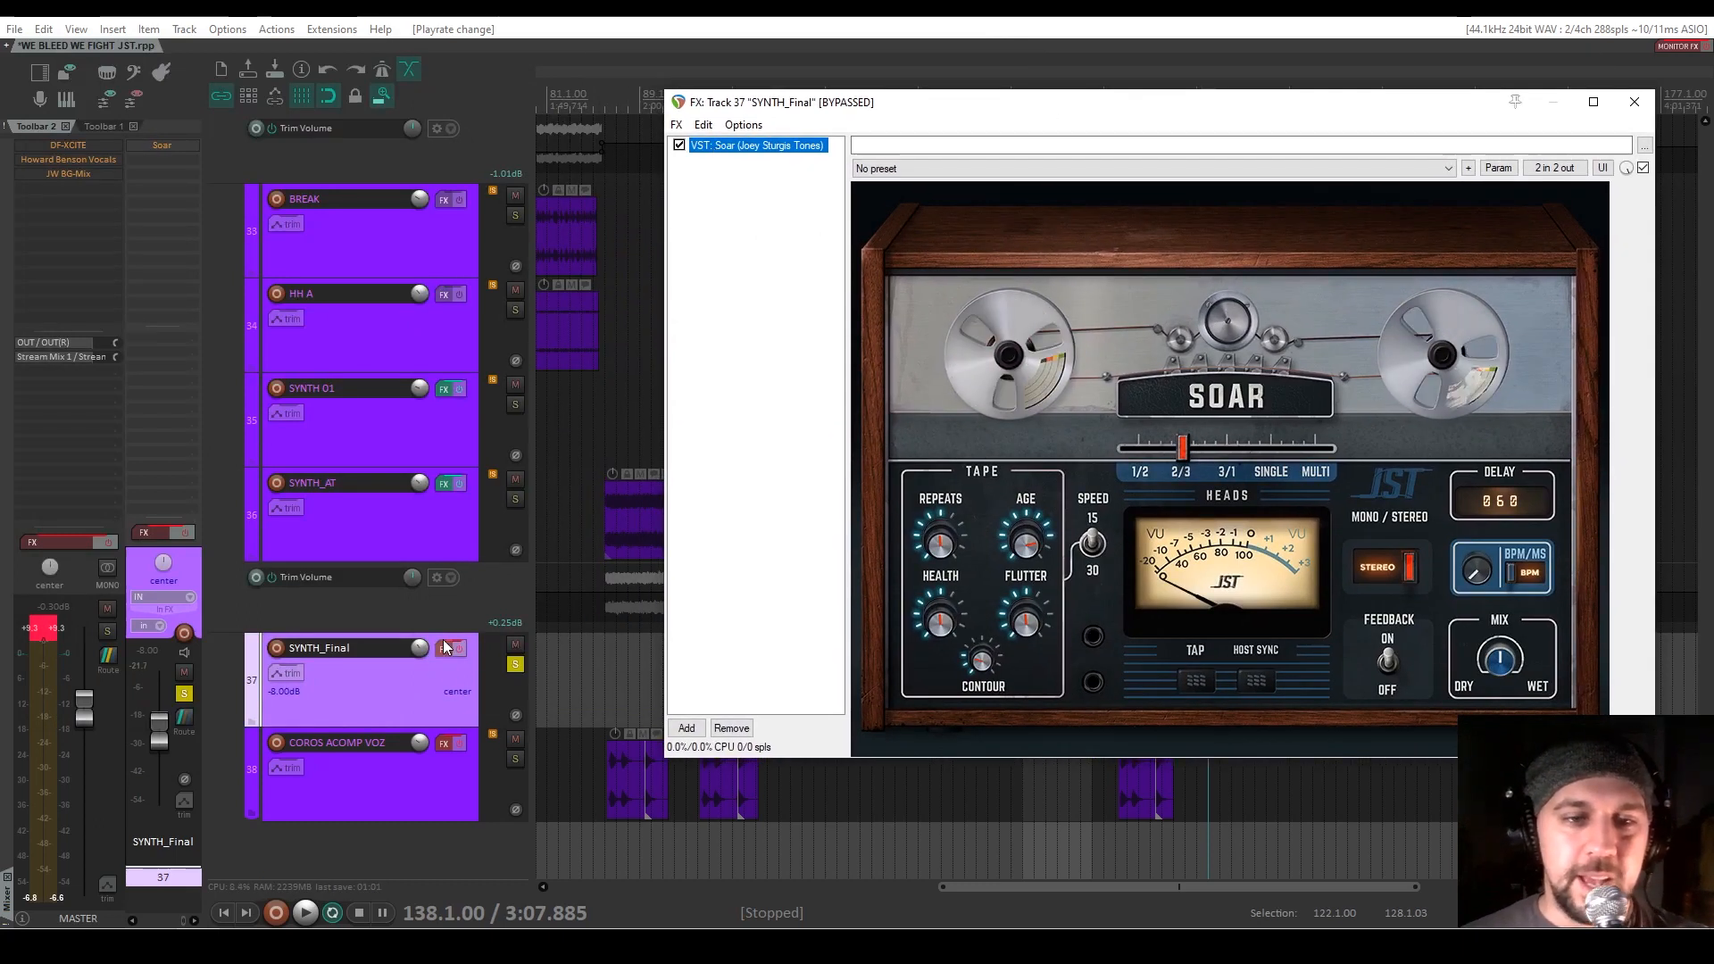
click(183, 534)
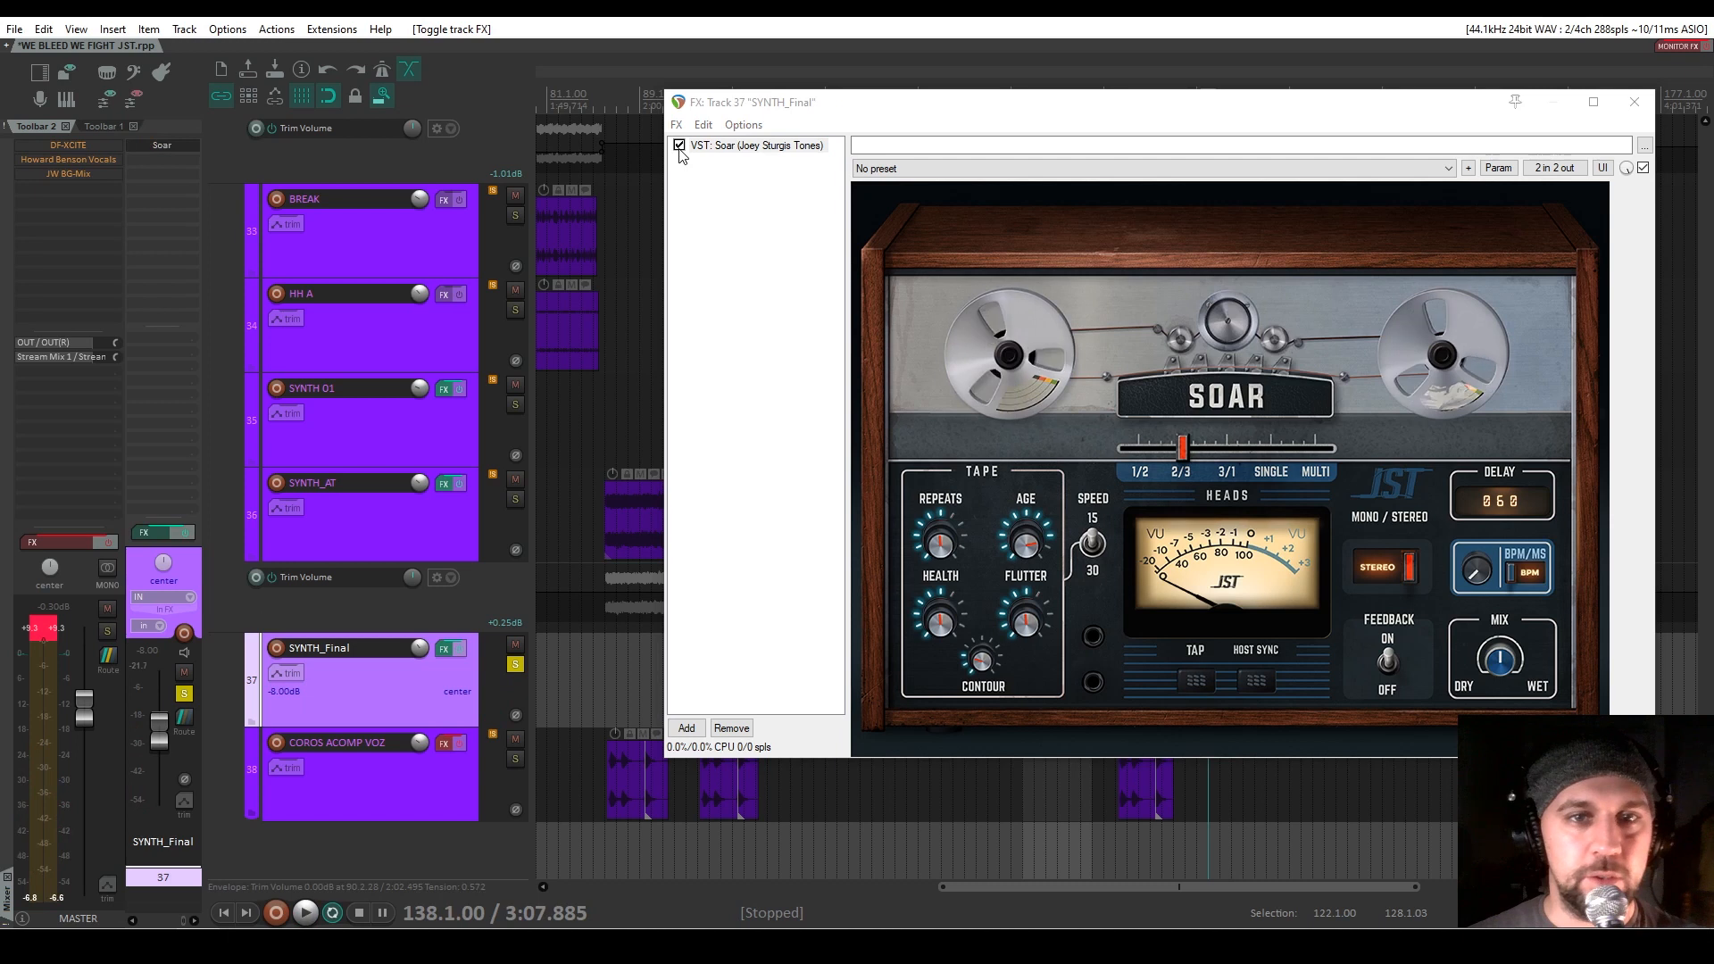
click(679, 145)
Play SYNTH_Final from 138.1.00, enable Soar during playback to compare the sound, then stop and close the effects window
key(space)
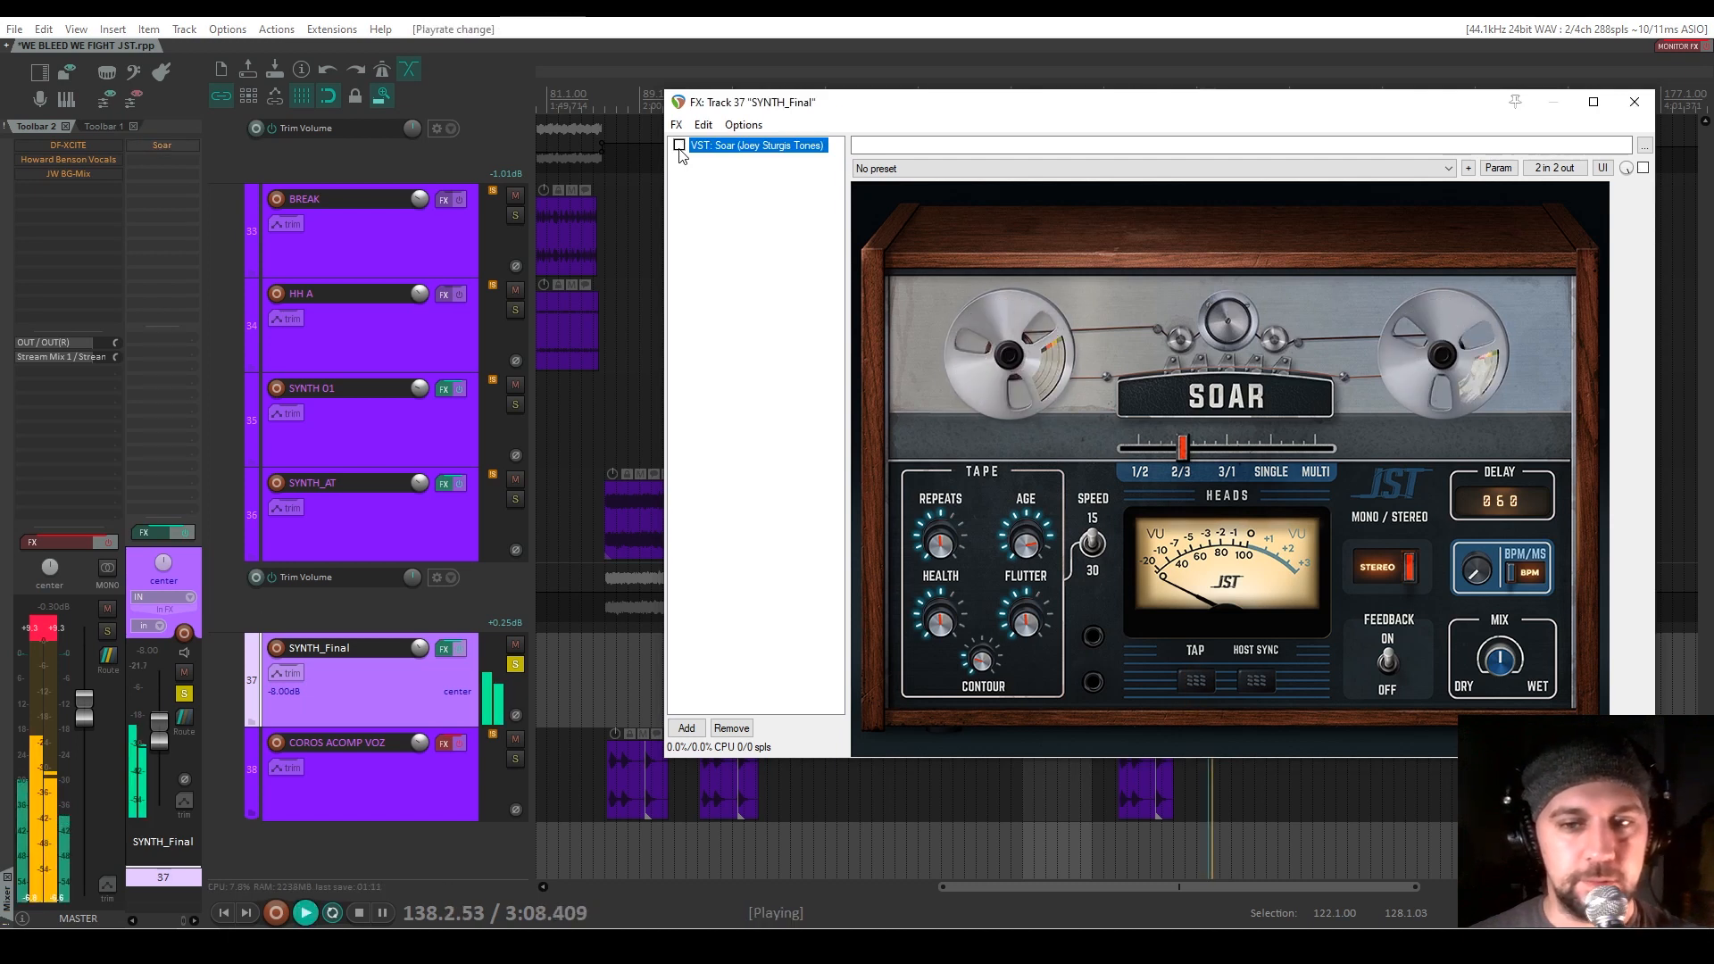
click(680, 147)
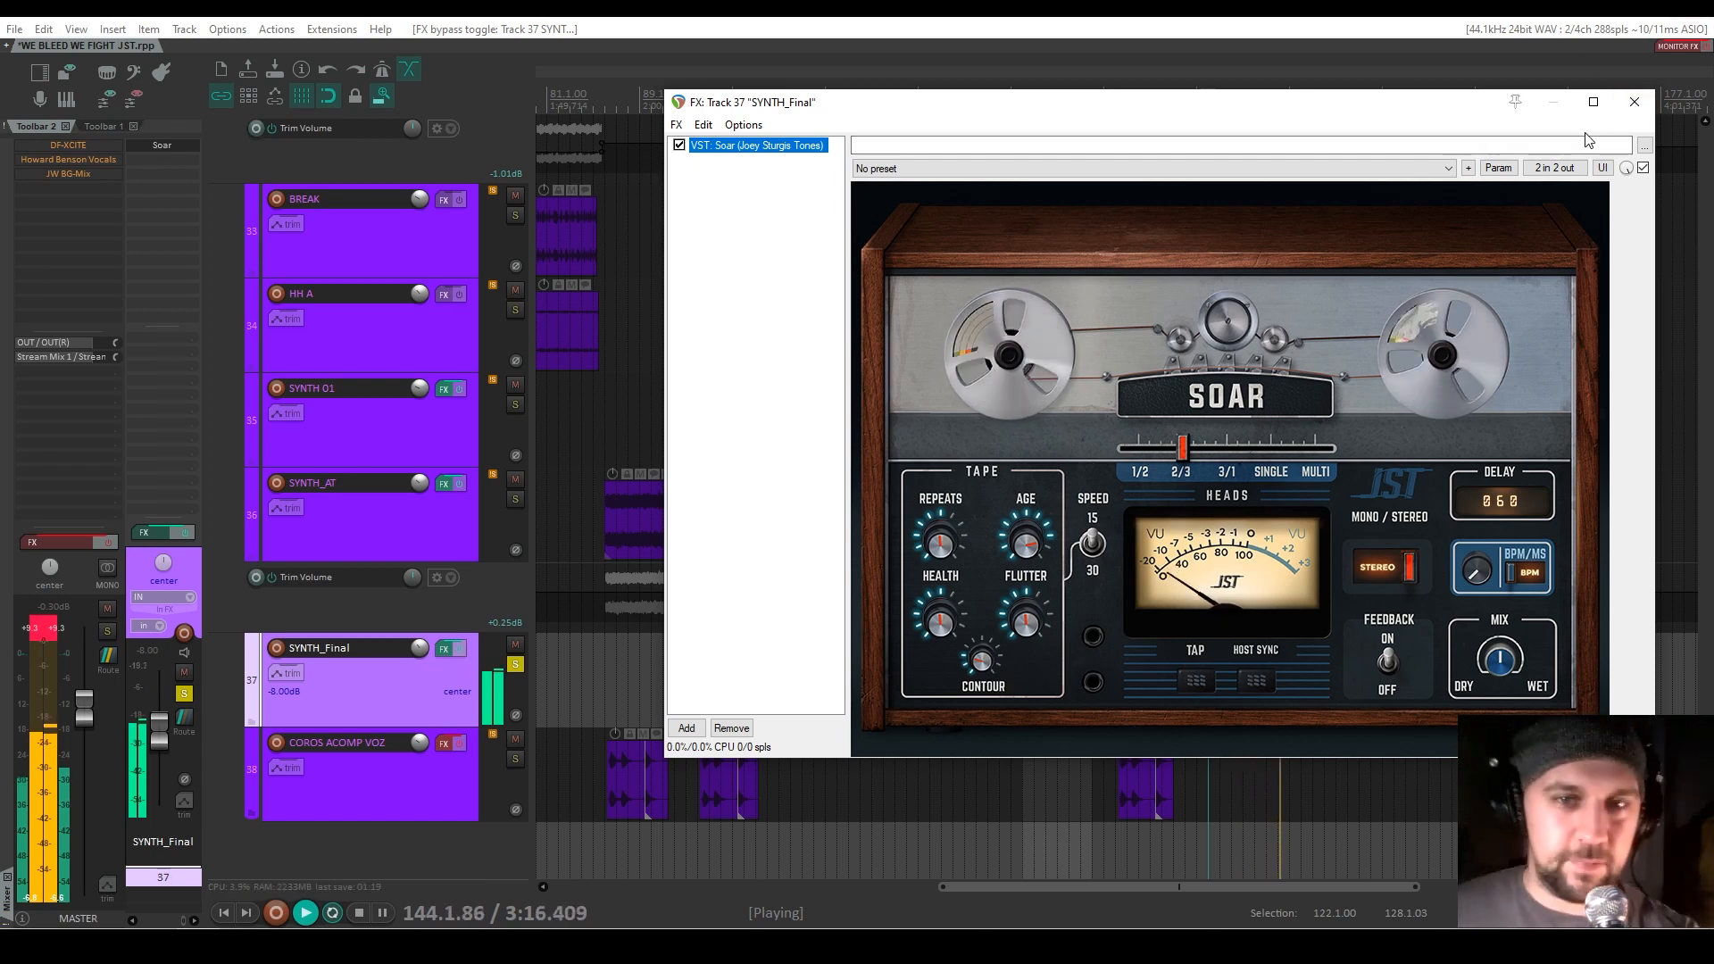
key(space)
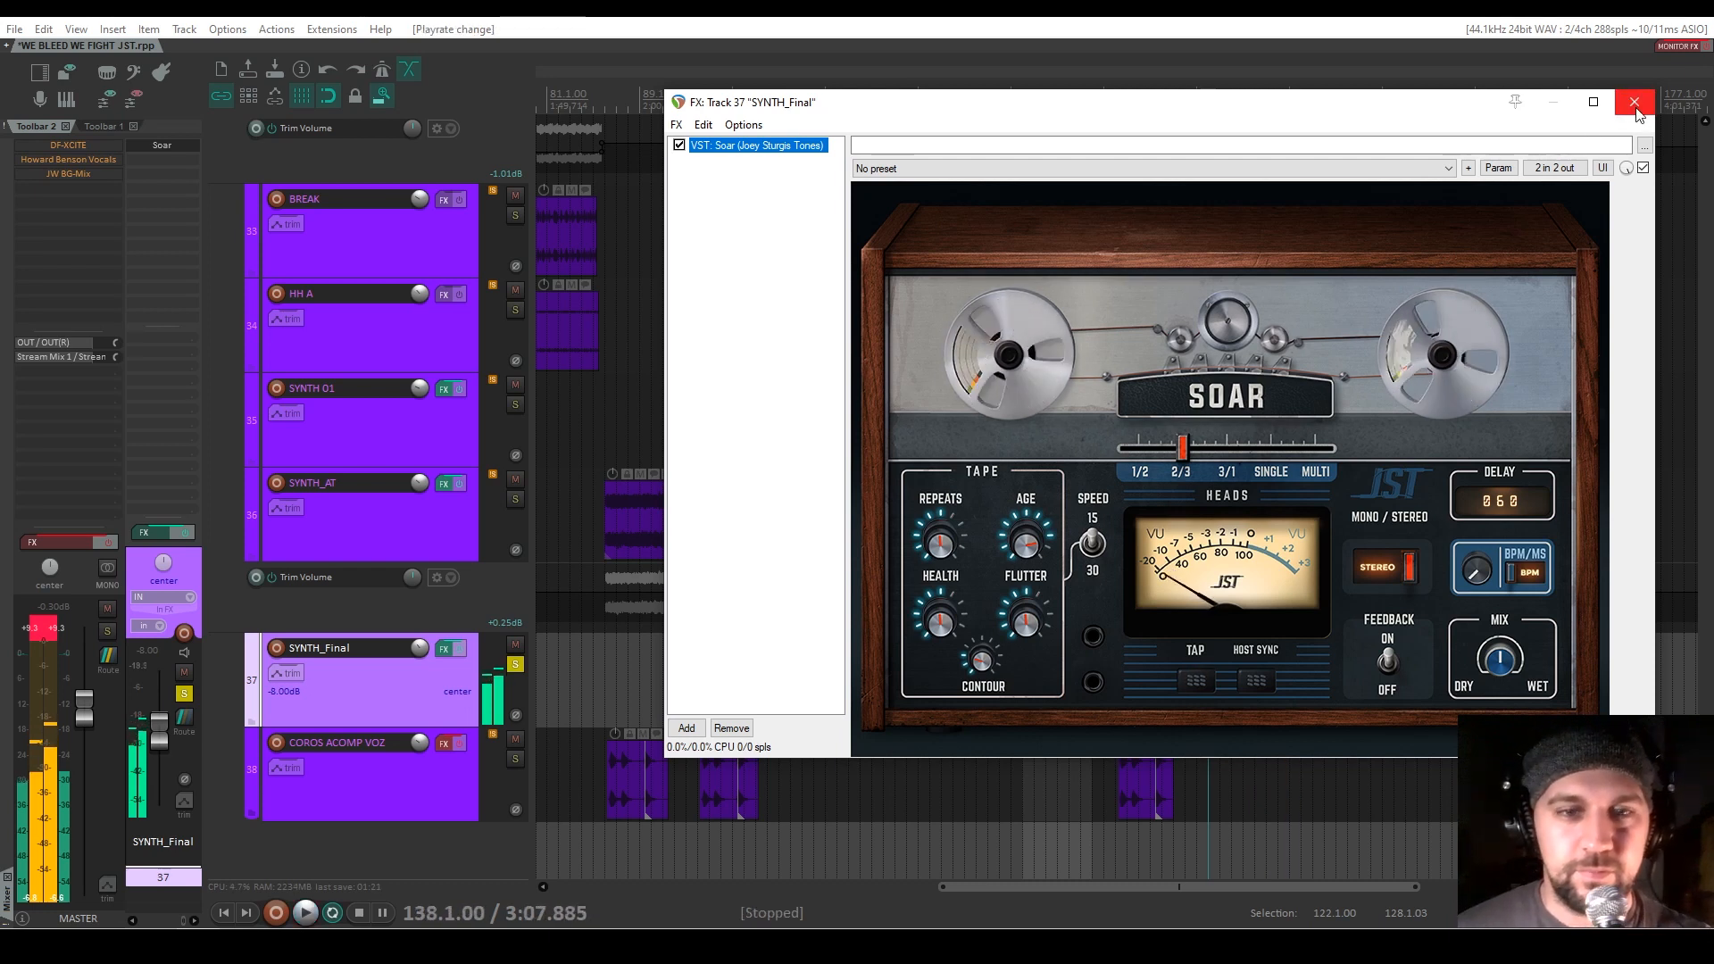
click(1635, 105)
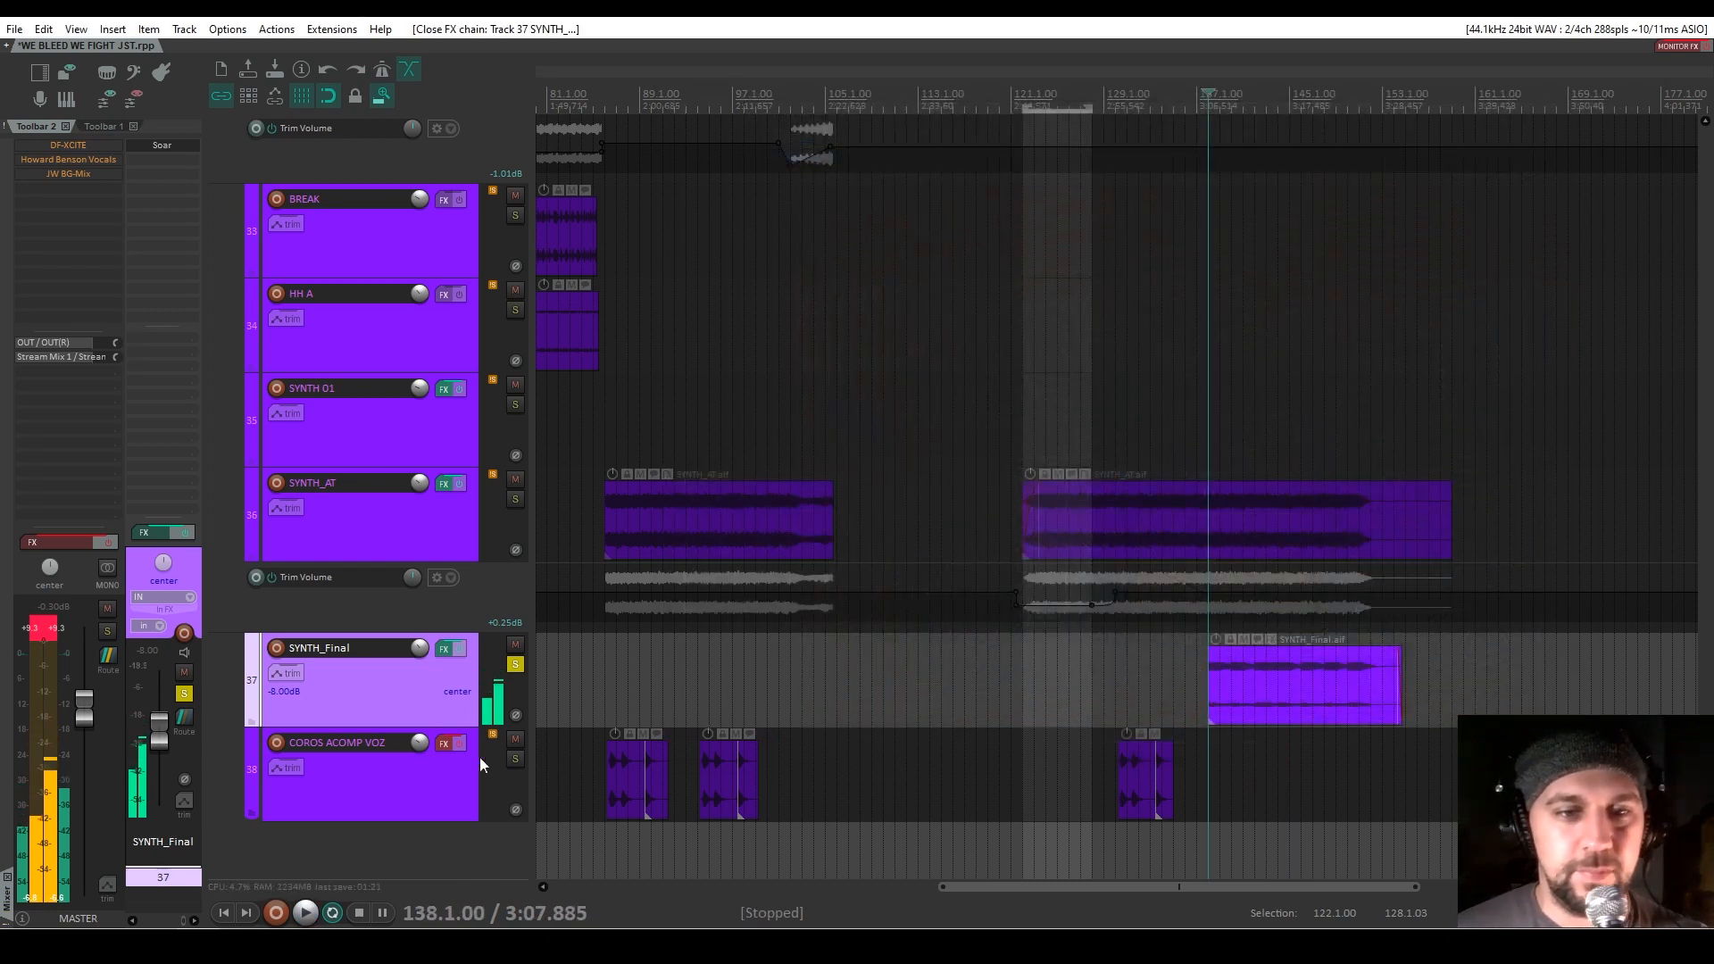
Switch the solo from SYNTH_Final to COROS ACOMP VOZ and place the edit cursor at 86.1.00
click(515, 665)
click(608, 700)
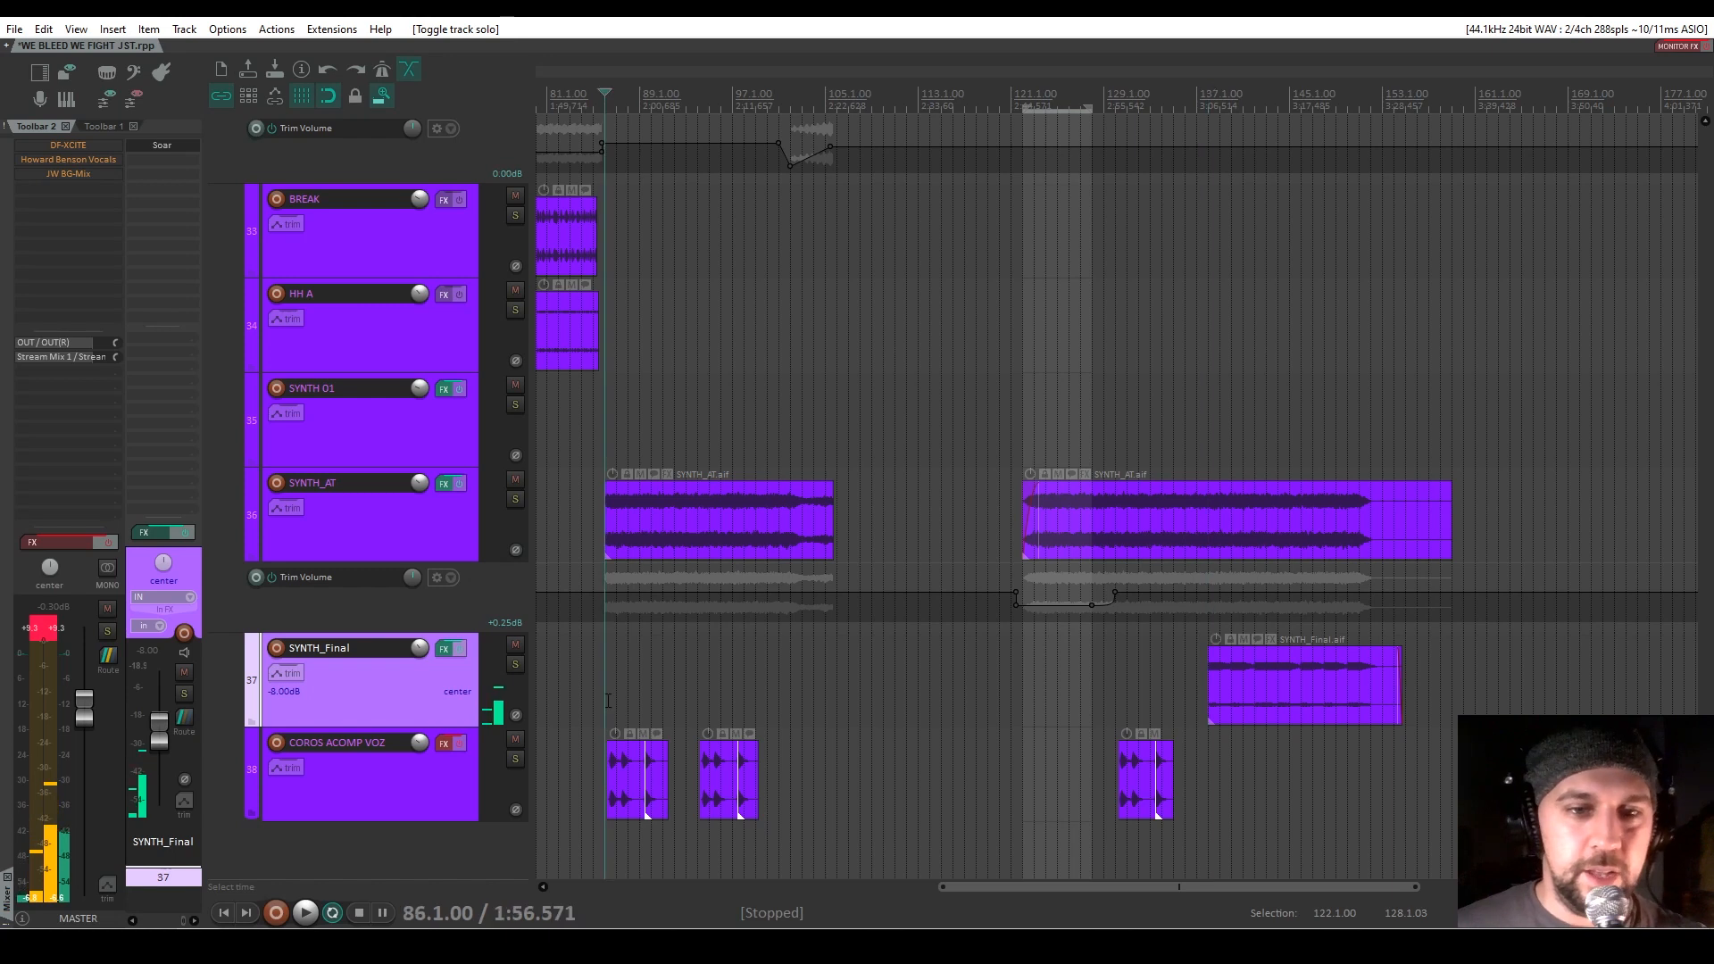
click(355, 805)
click(515, 760)
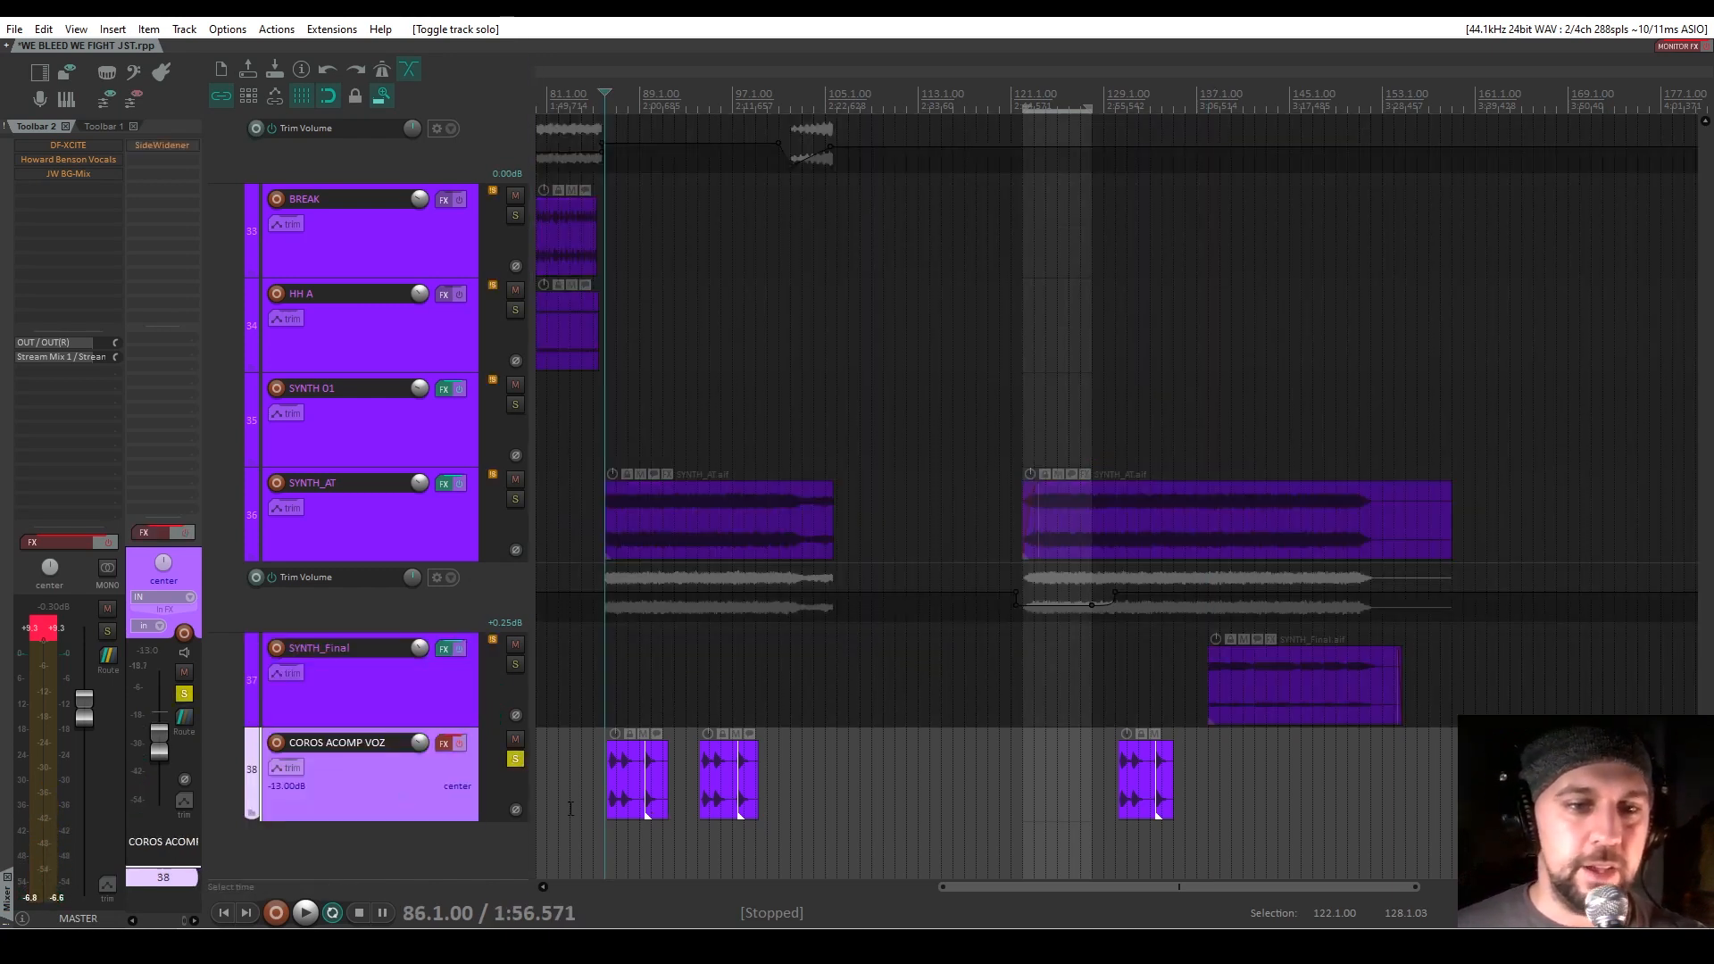
Display SideWidener on COROS ACOMP VOZ, enable the track's effects with only SideWidener bypassed, and play briefly from 86.1.00
click(143, 533)
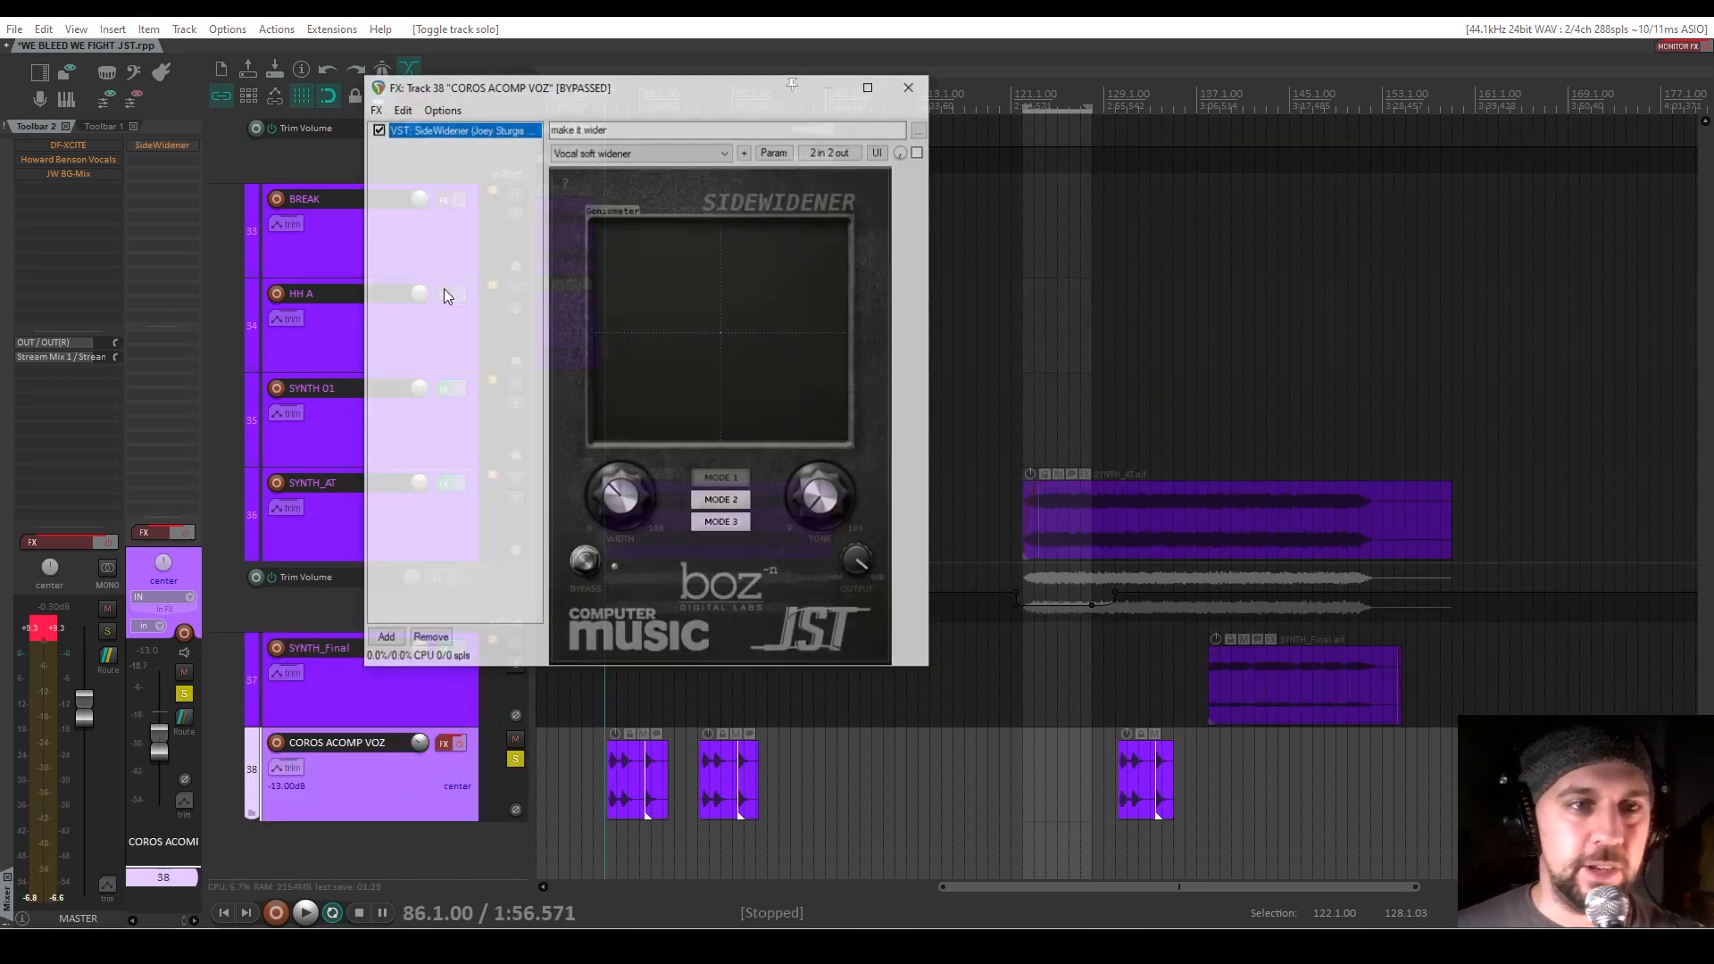
drag(822, 88, 1396, 122)
click(459, 743)
key(space)
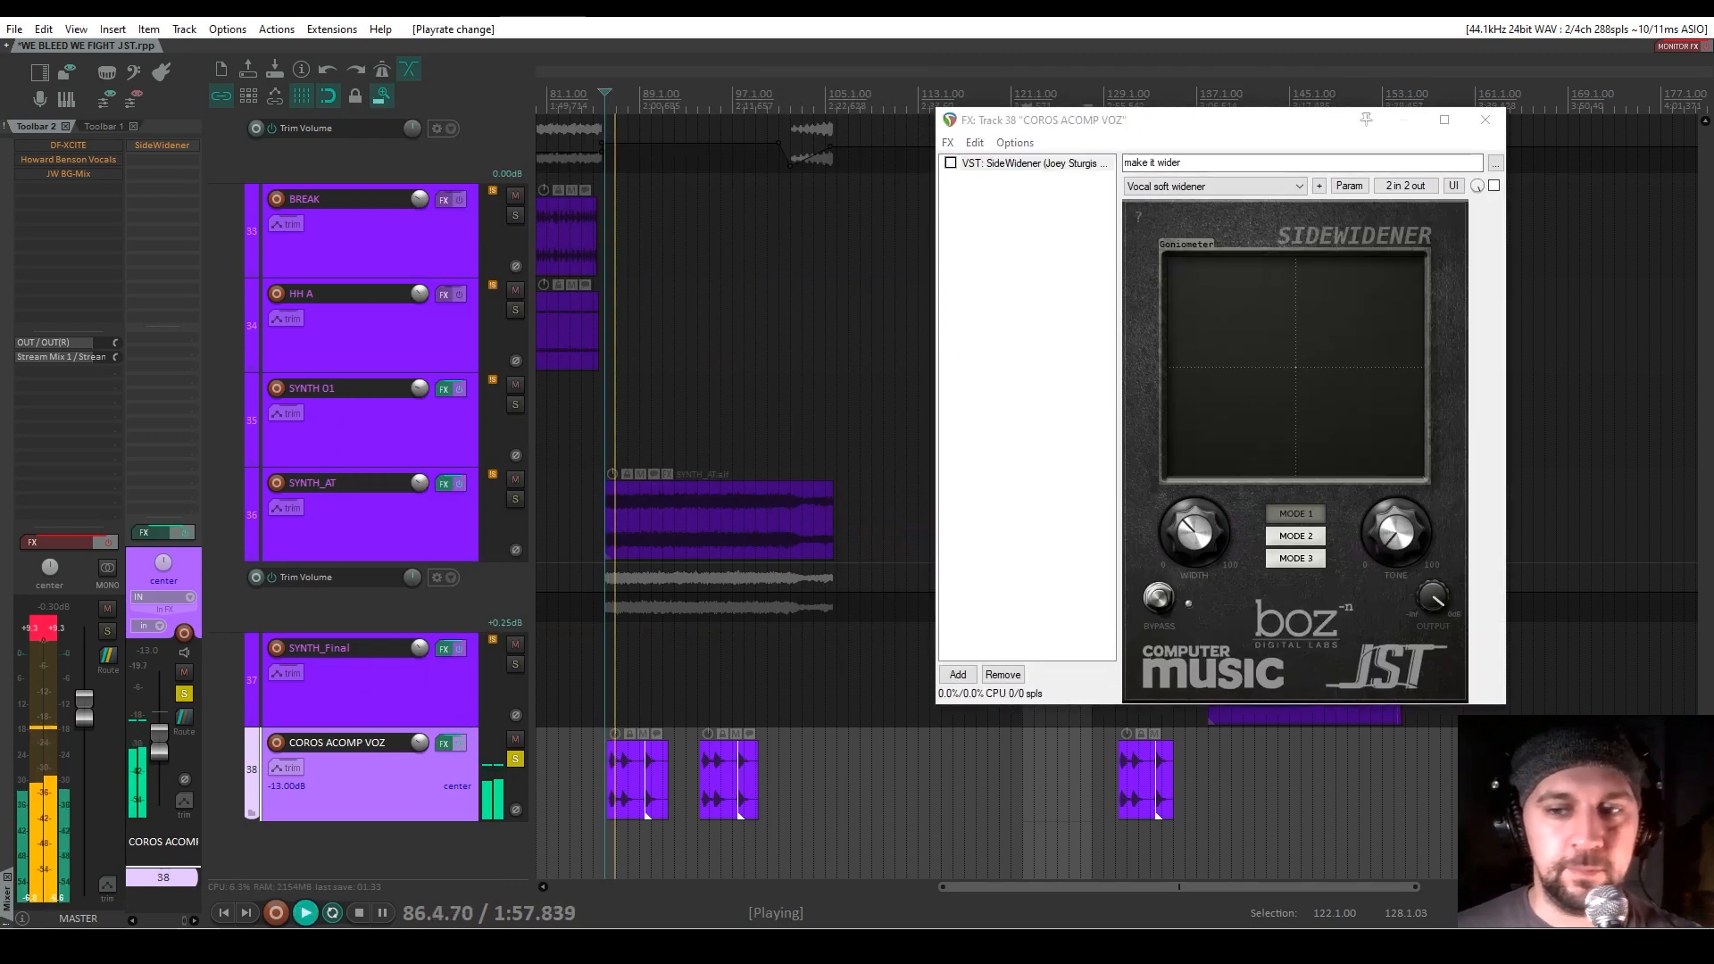
scroll(459, 743, up, 5)
key(space)
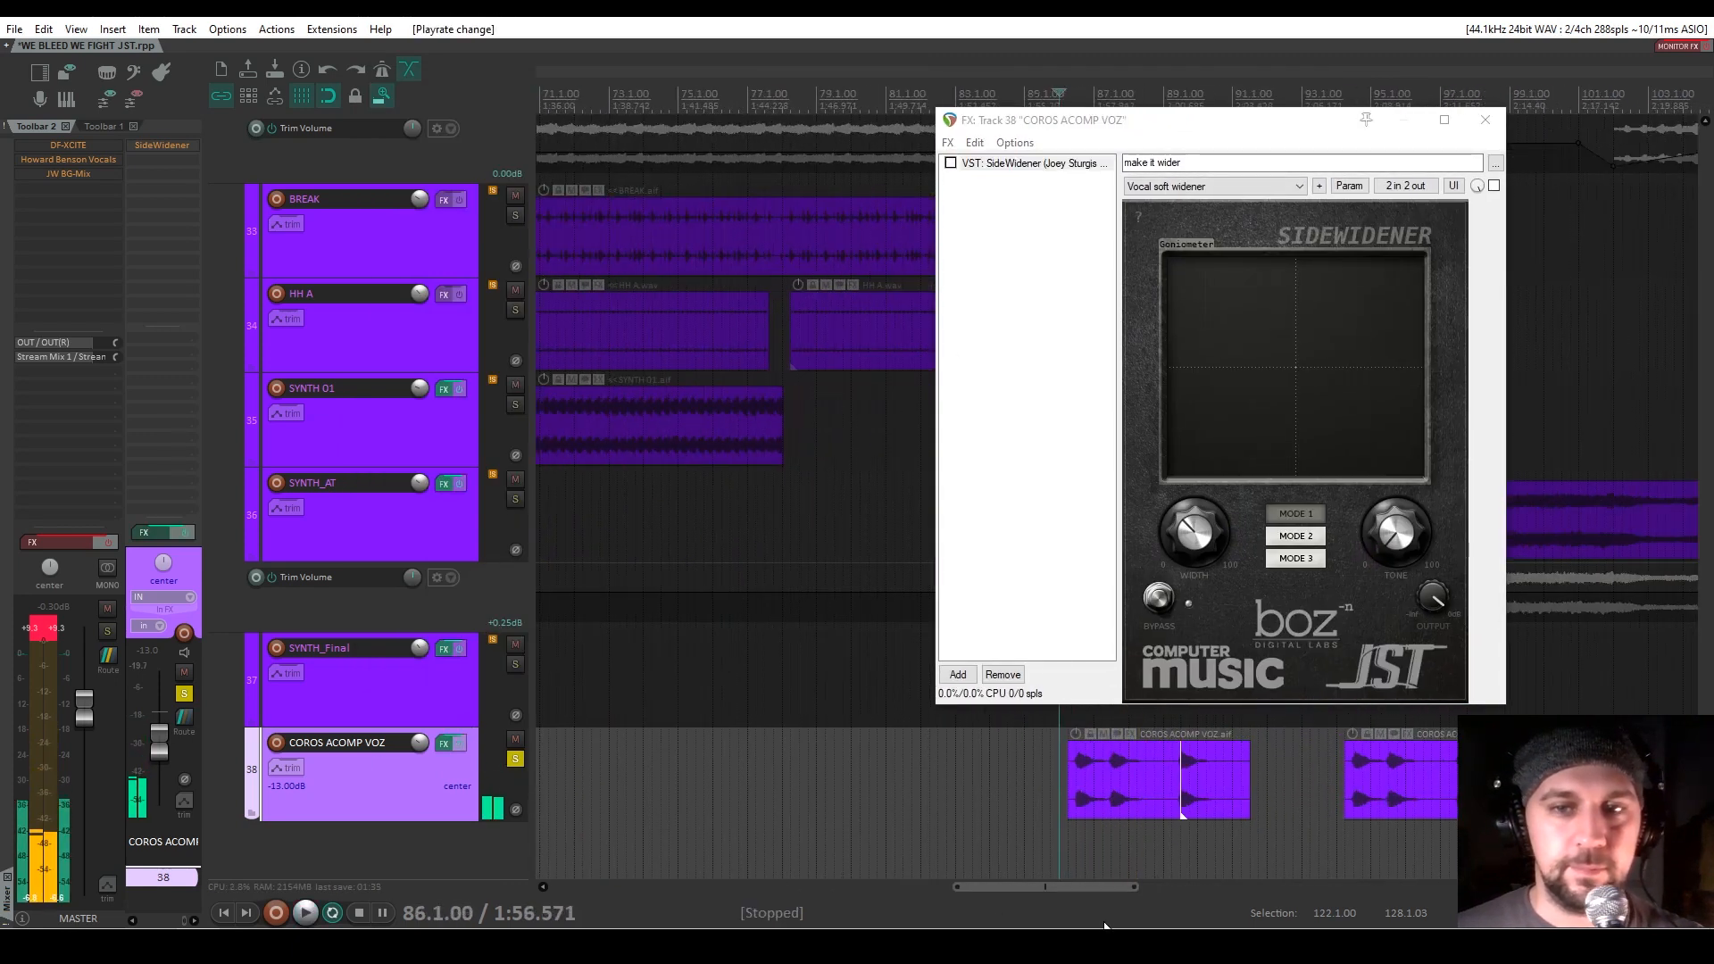
Replay COROS ACOMP VOZ from 86.1.00 while switching SideWidener off and on to compare the width, leave it enabled and close its window
drag(1140, 130, 762, 116)
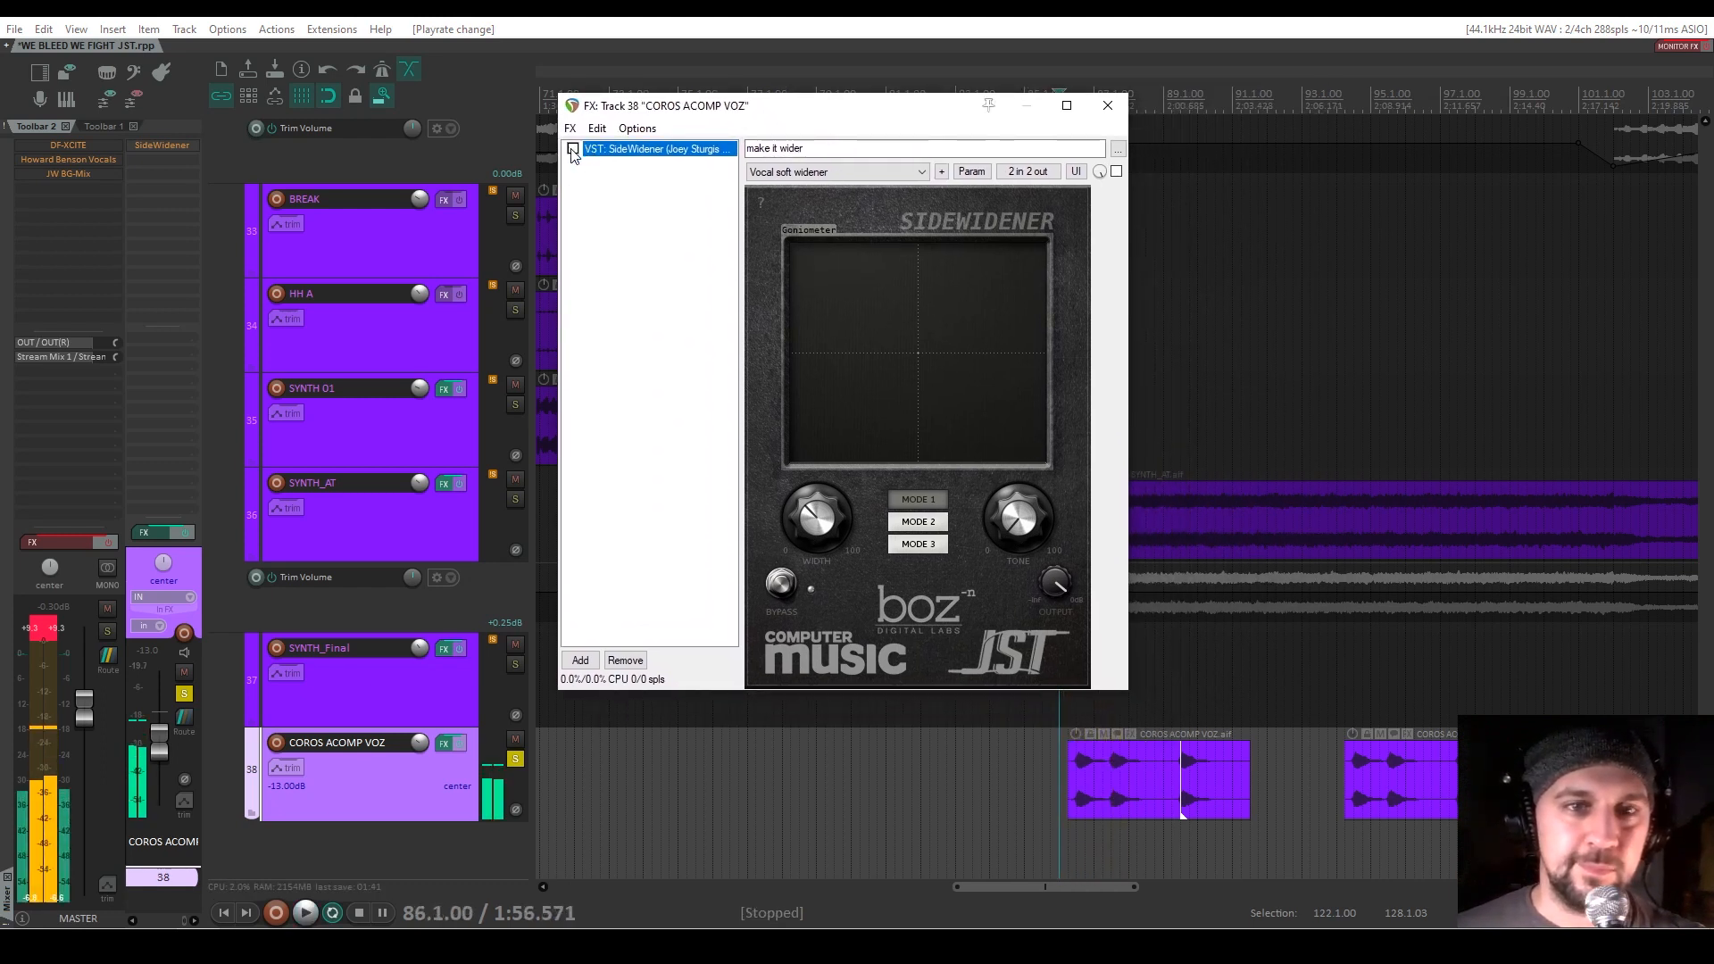
click(573, 149)
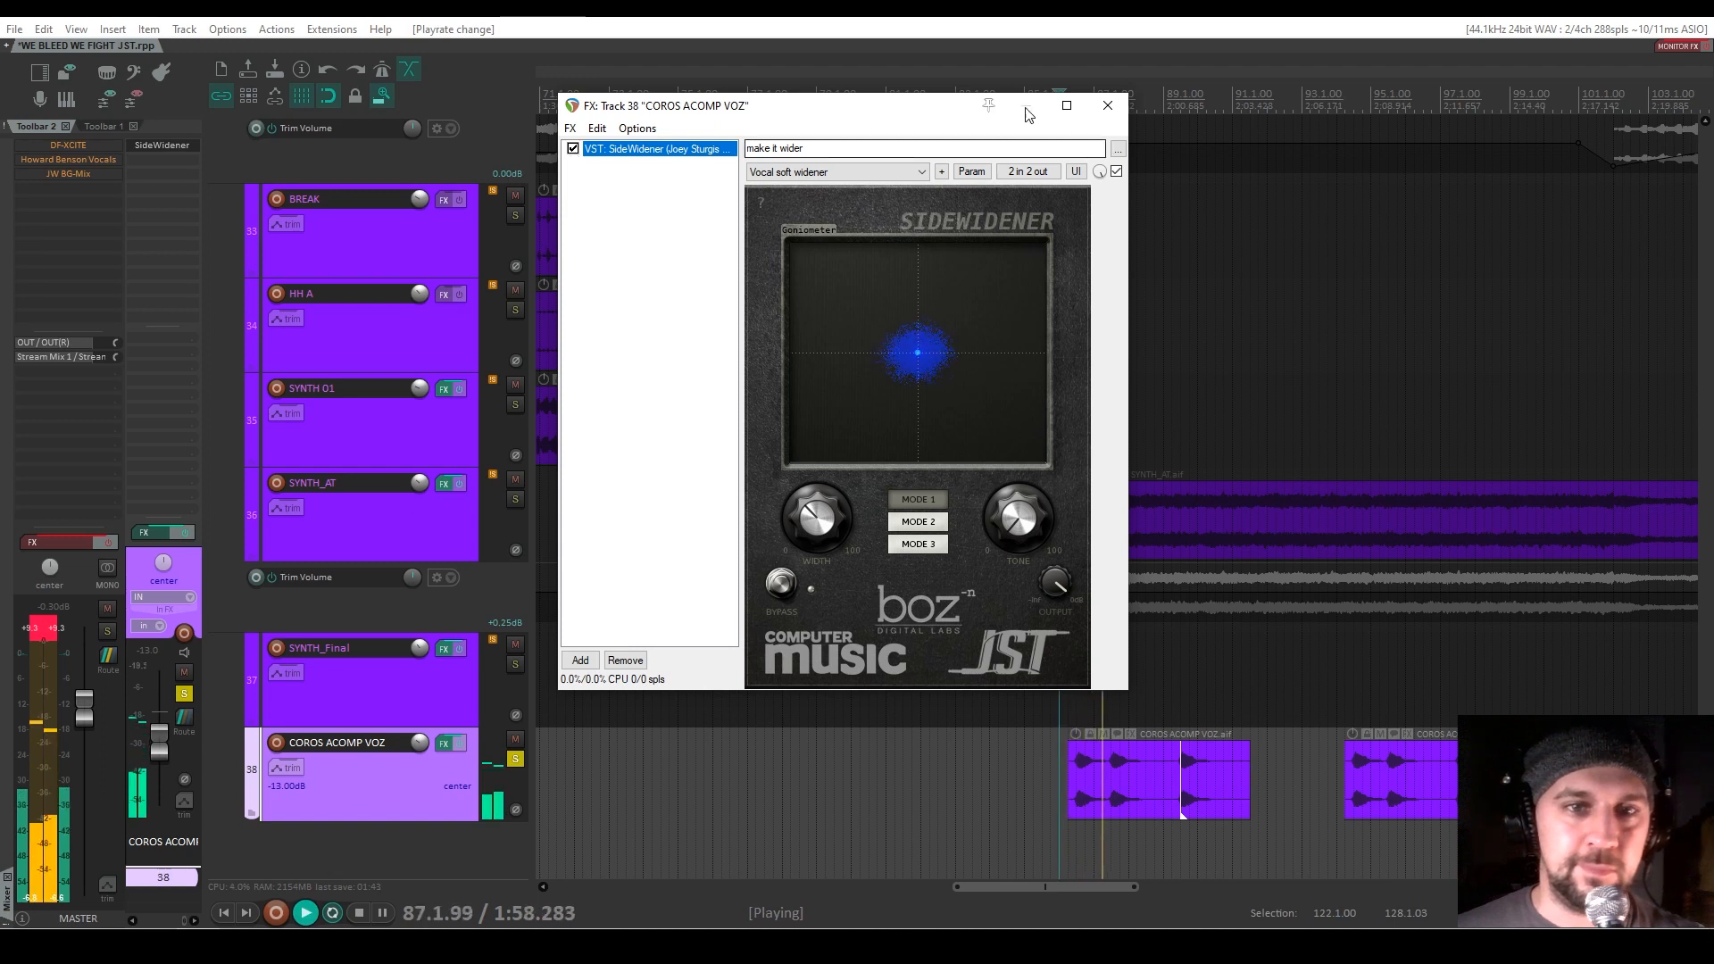
click(573, 149)
key(space)
key(space)
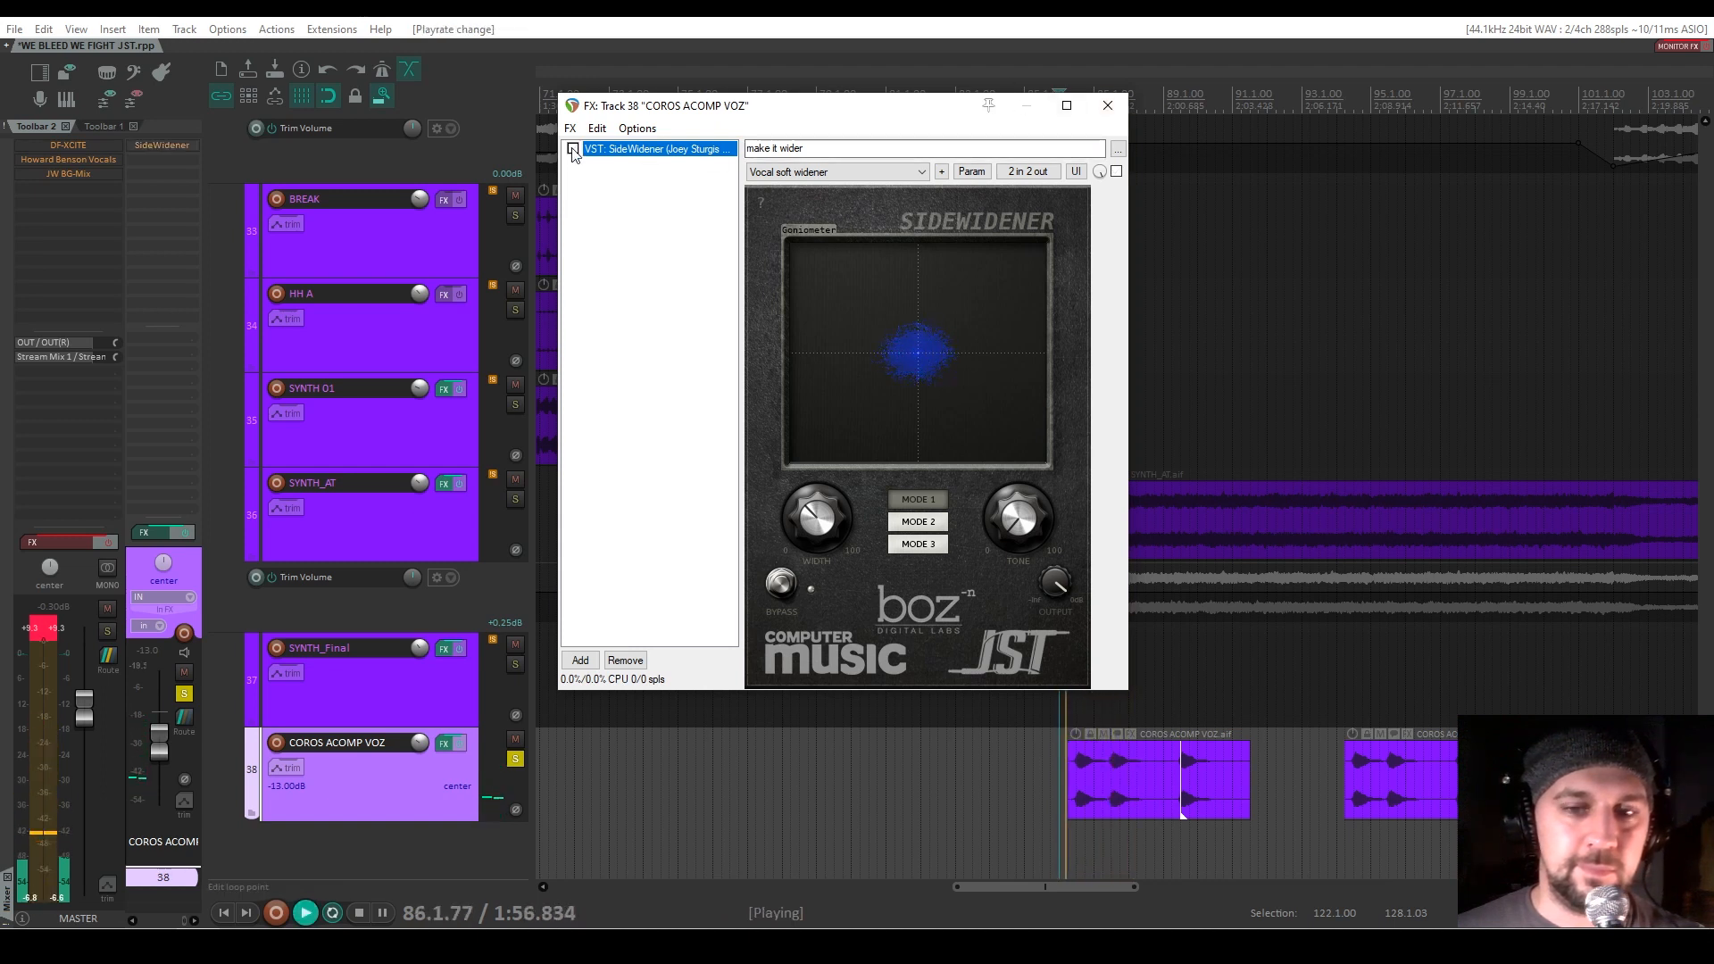
click(573, 149)
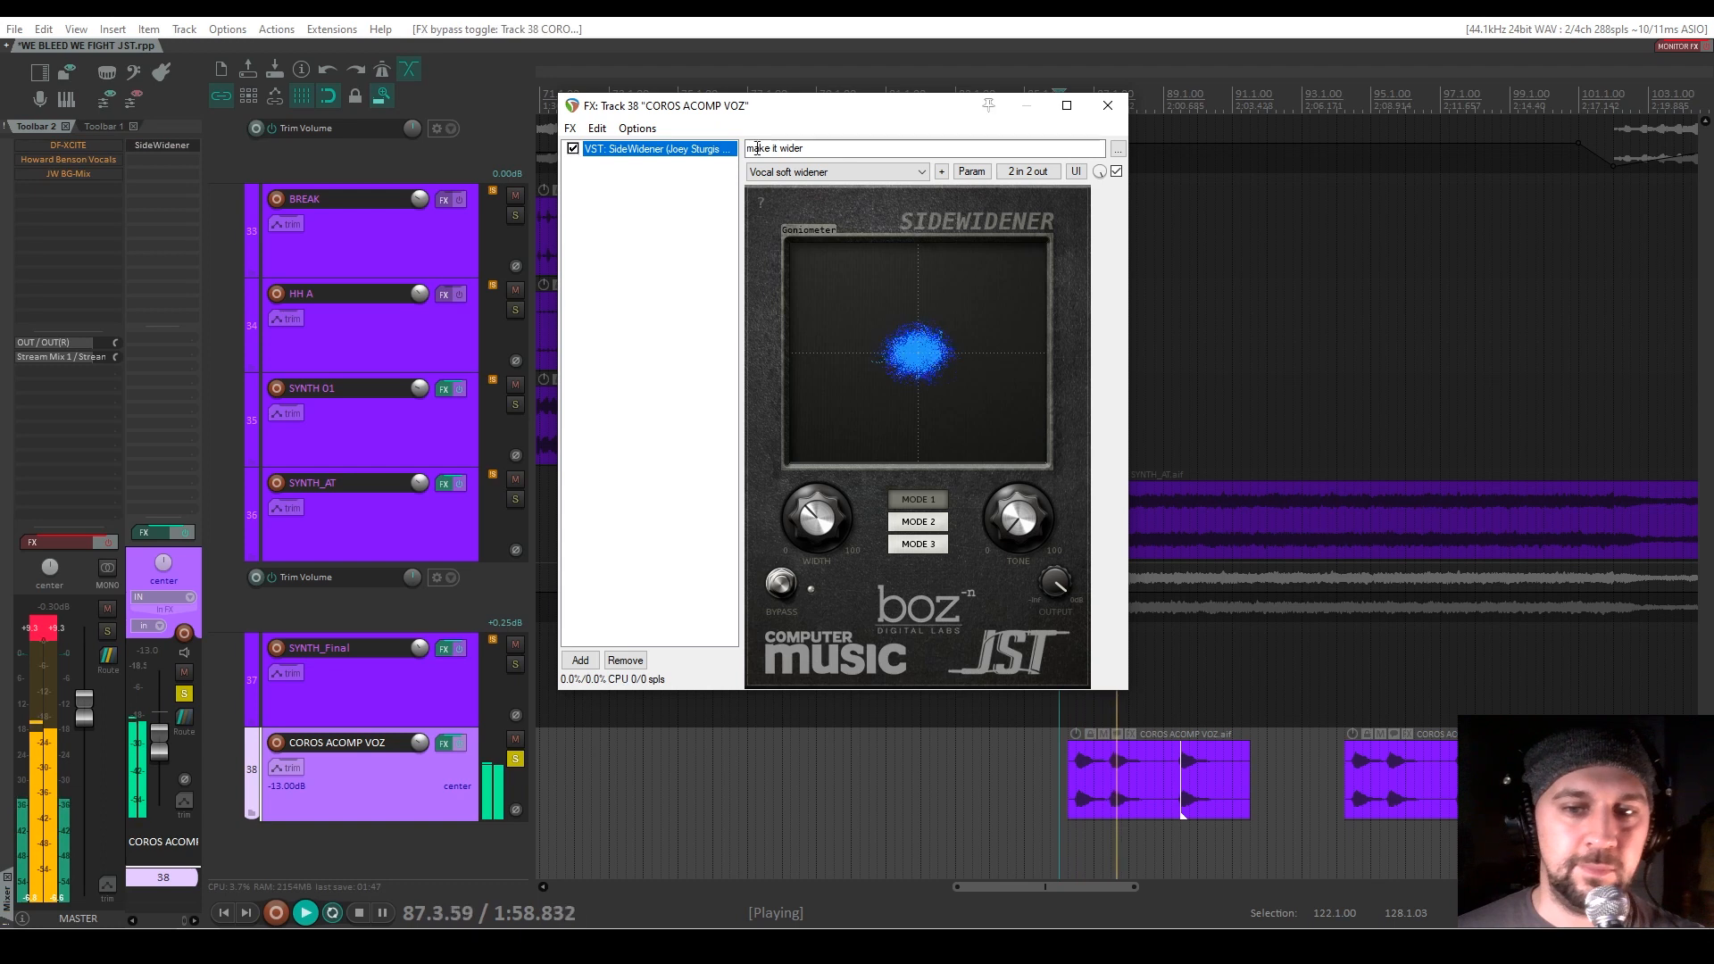
key(space)
click(1107, 105)
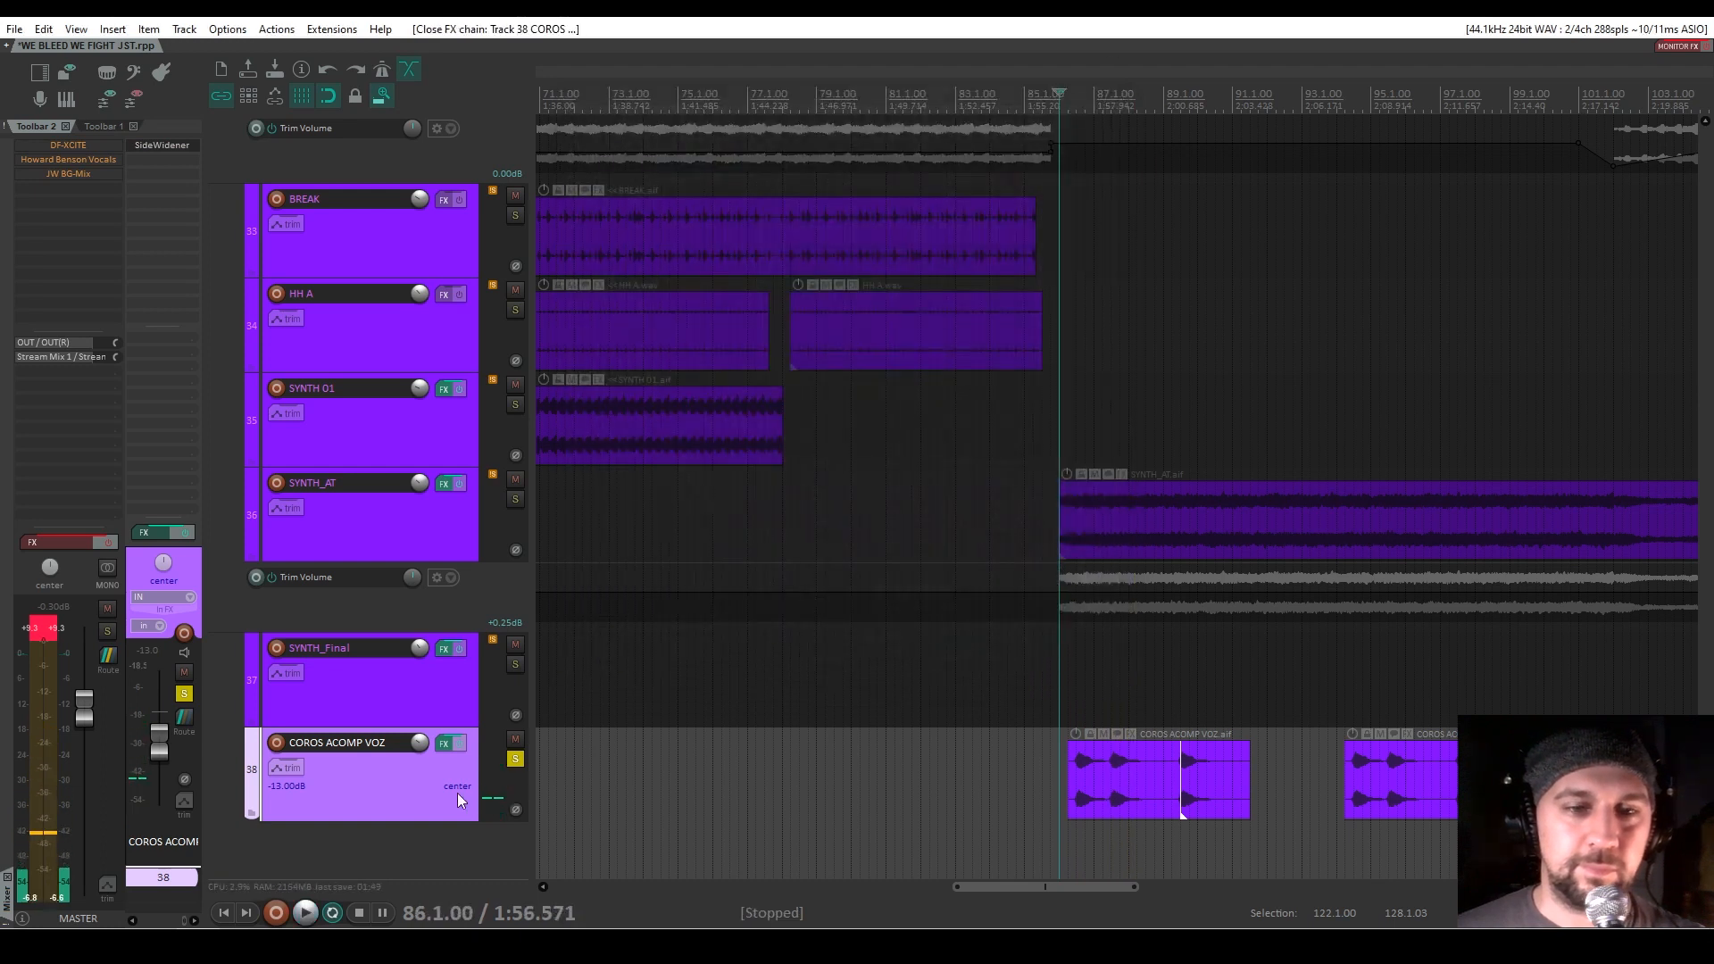
Unsolo COROS ACOMP VOZ and mute the vox verb send and vox delay send tracks
click(515, 759)
scroll(441, 708, up, 15)
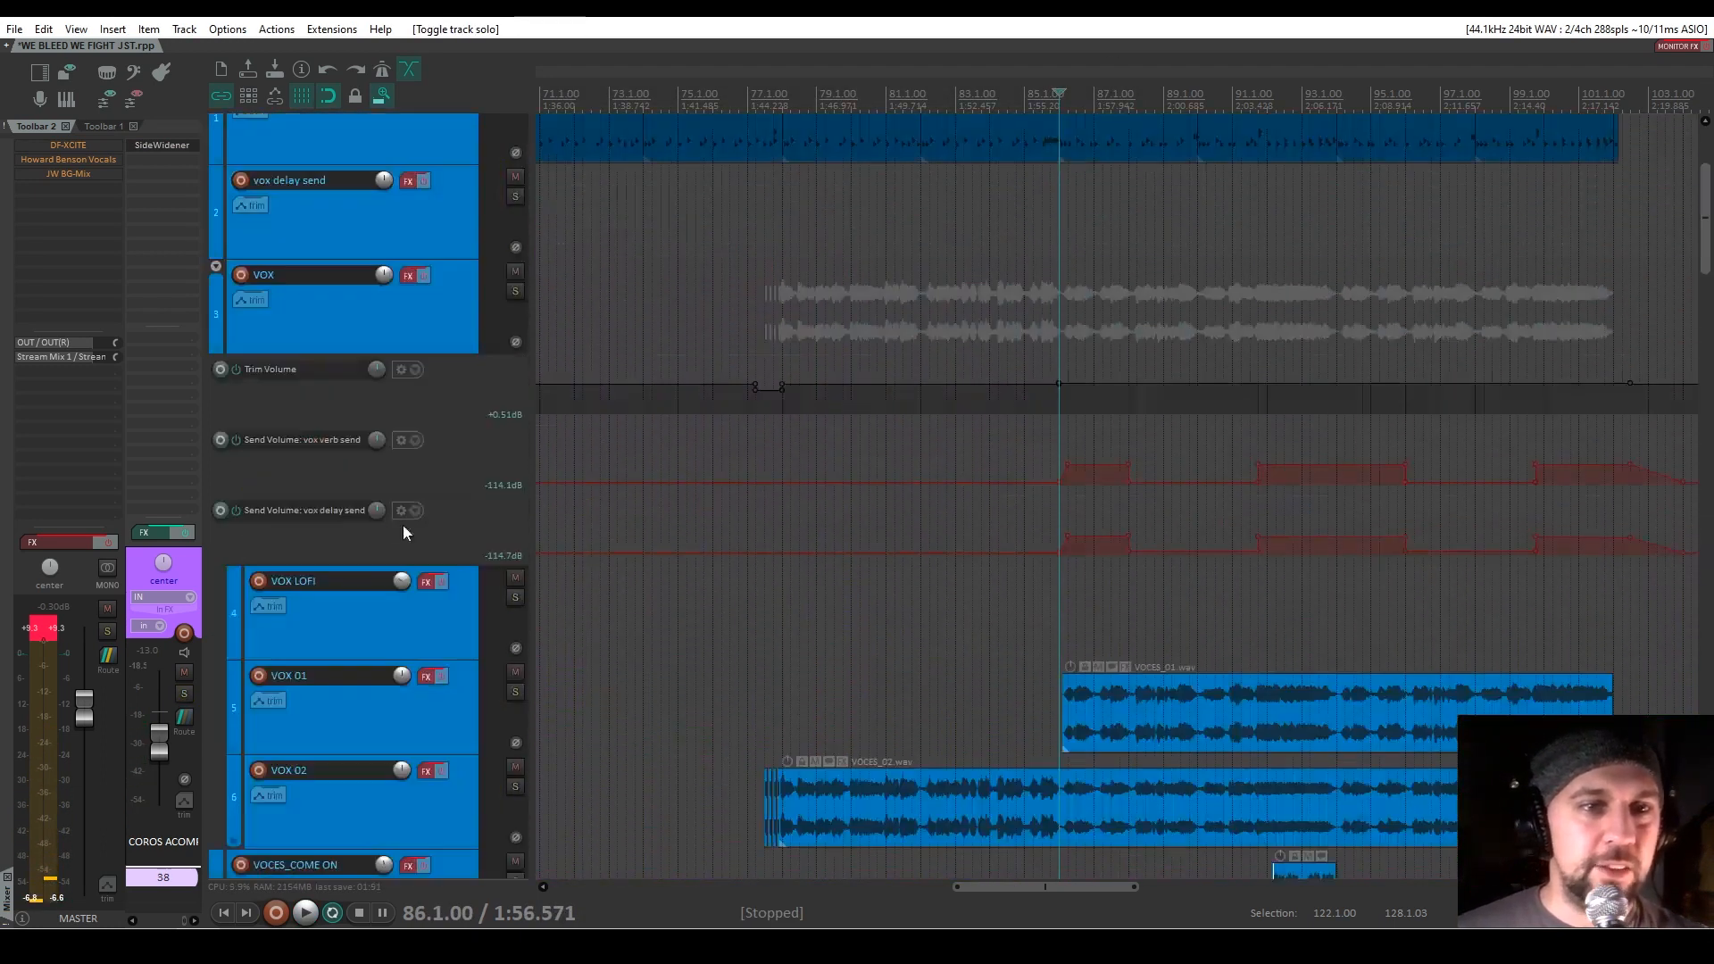
scroll(403, 535, up, 3)
scroll(419, 543, down, 6)
scroll(420, 624, up, 5)
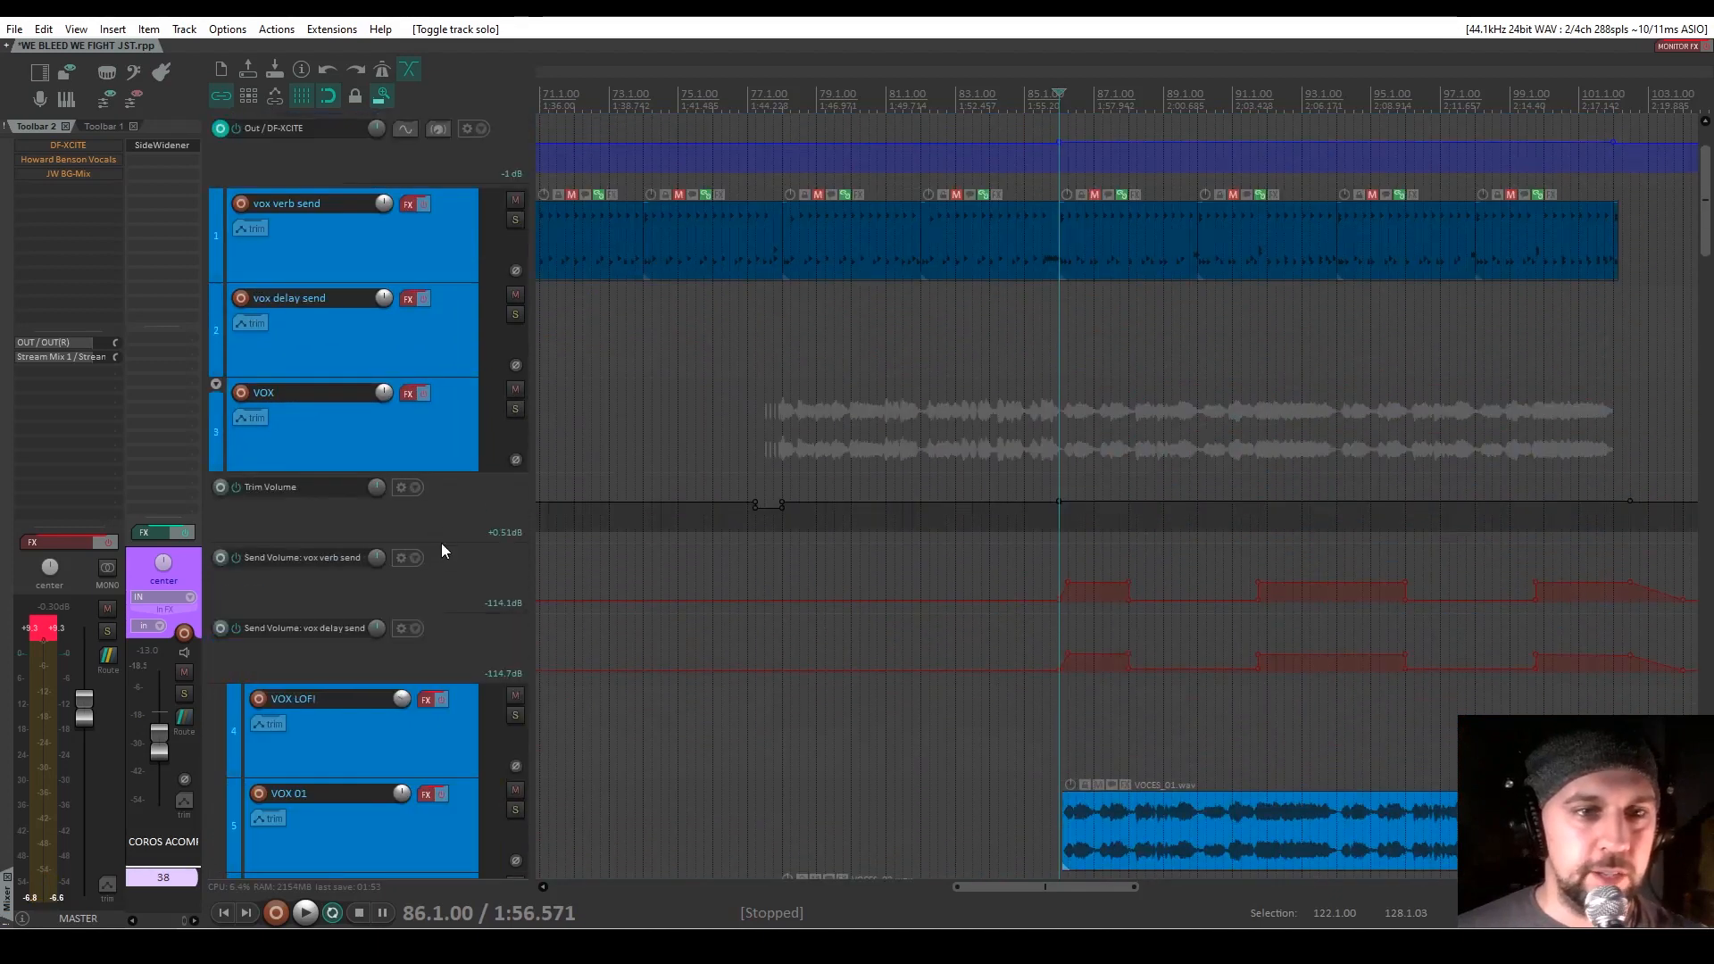
scroll(441, 550, up, 2)
click(515, 294)
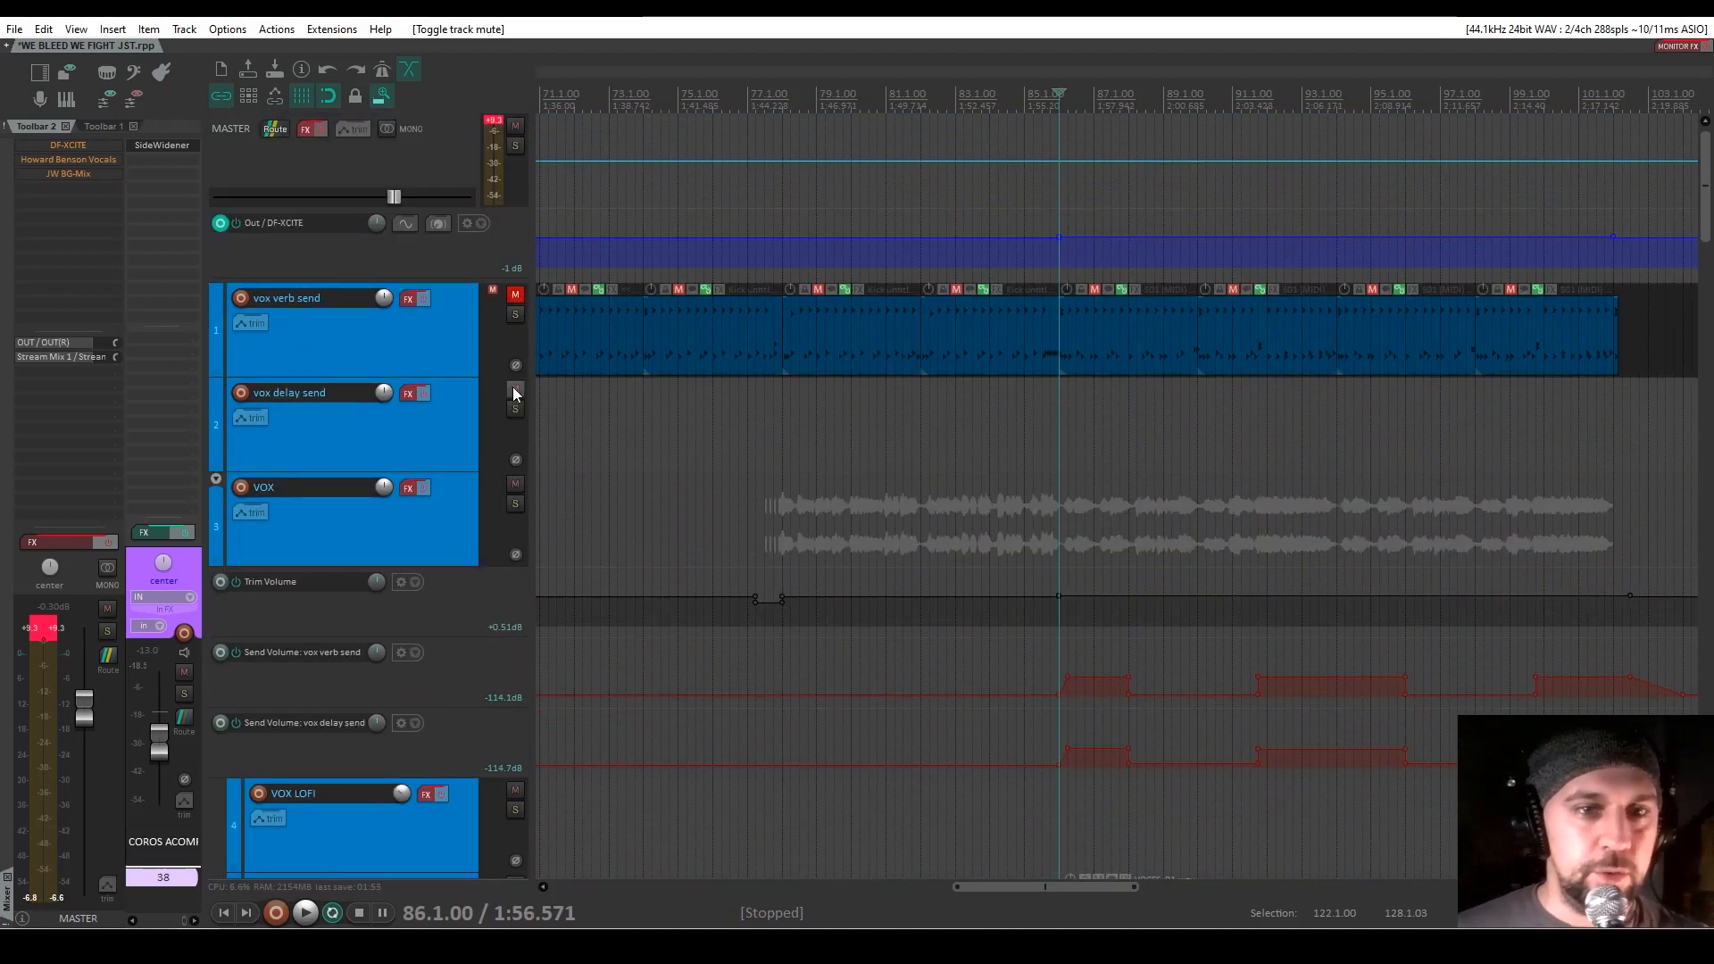
Solo VOX 01 and play it from 45.1.00 with its effects bypassed, then stop playback
scroll(463, 427, down, 8)
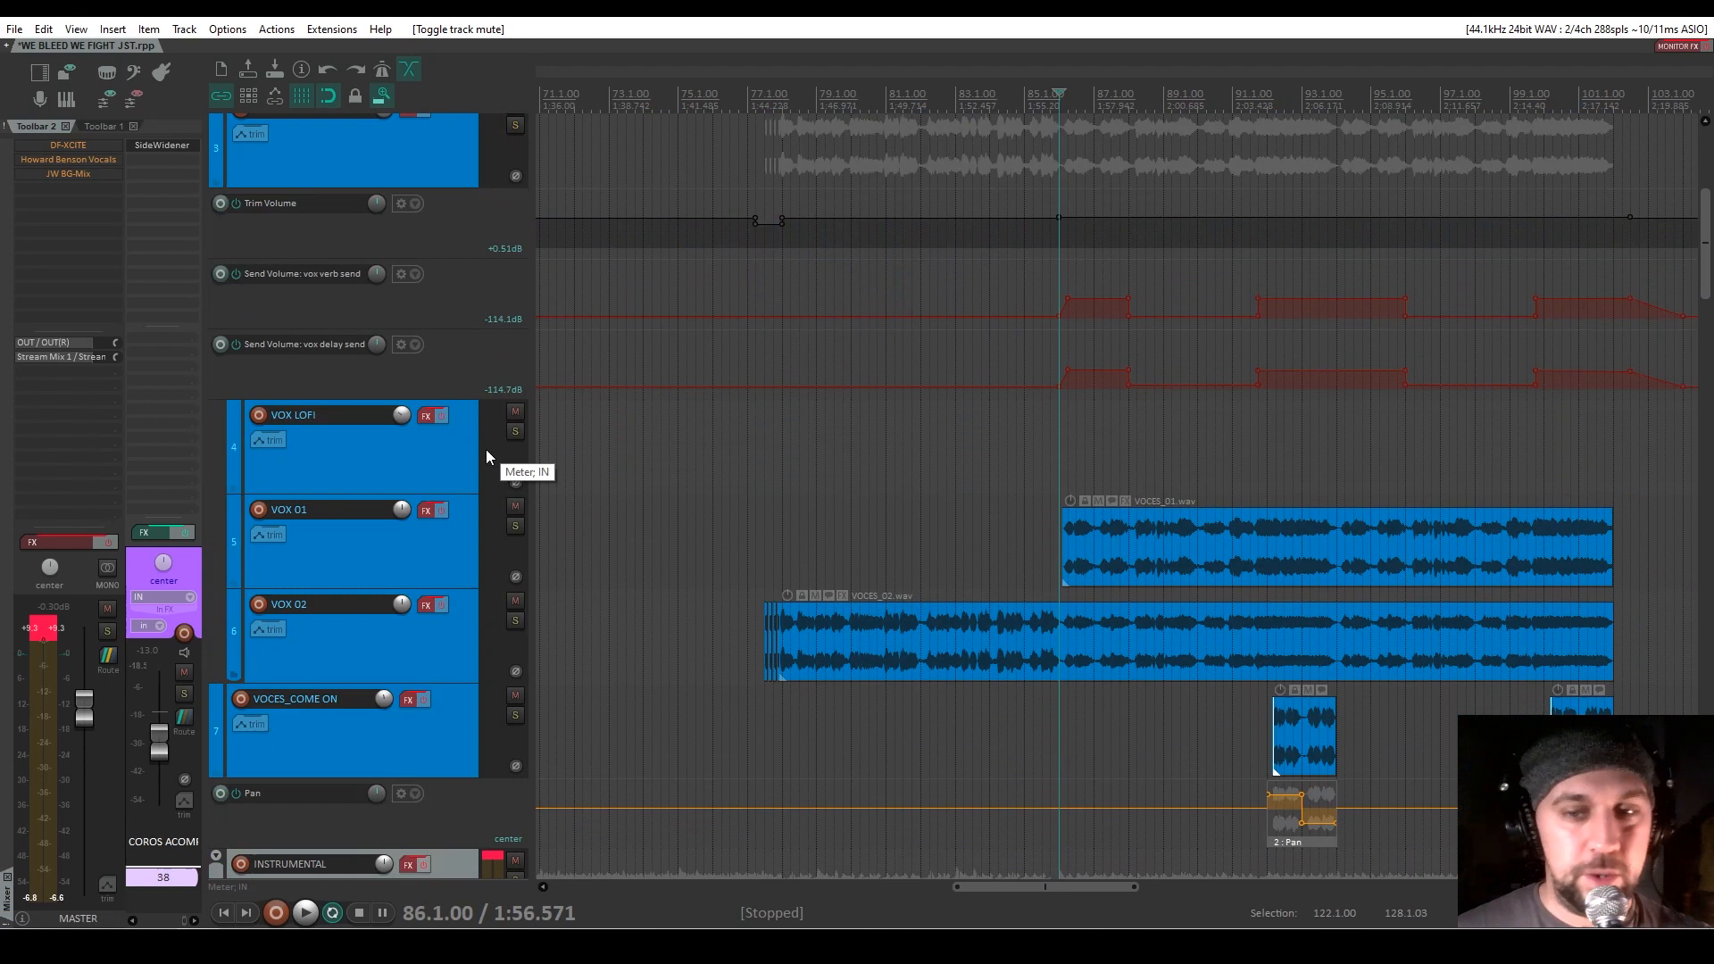
scroll(486, 448, down, 4)
scroll(356, 564, up, 10)
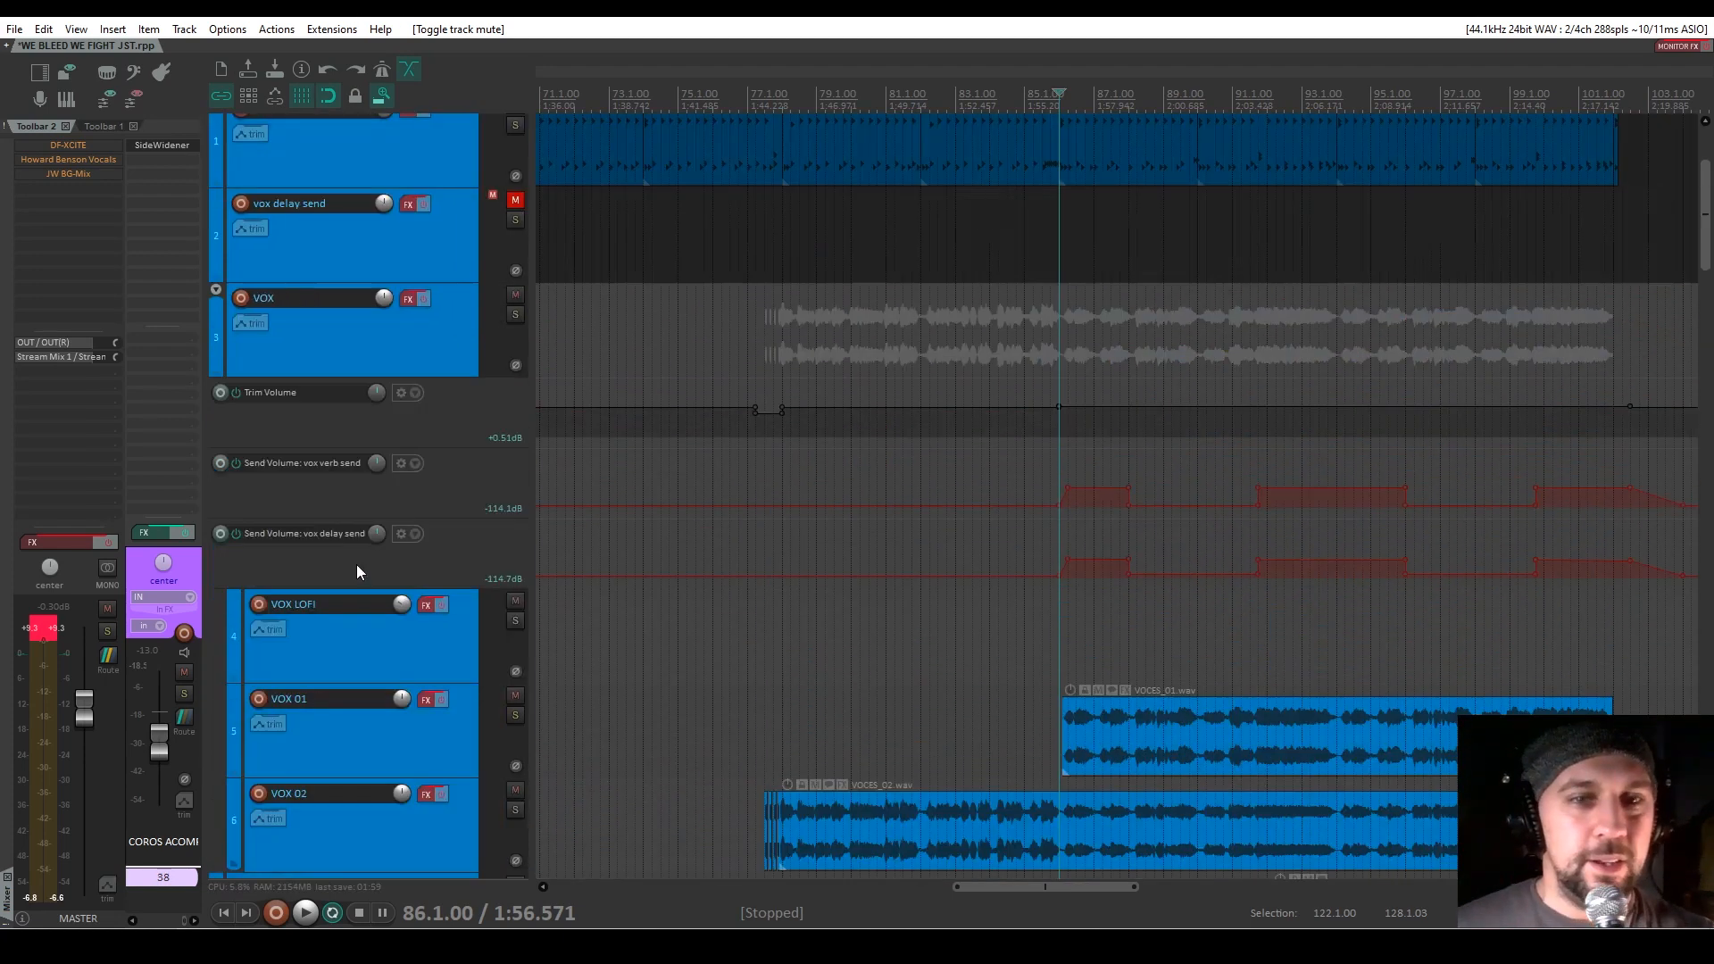
scroll(425, 734, down, 2)
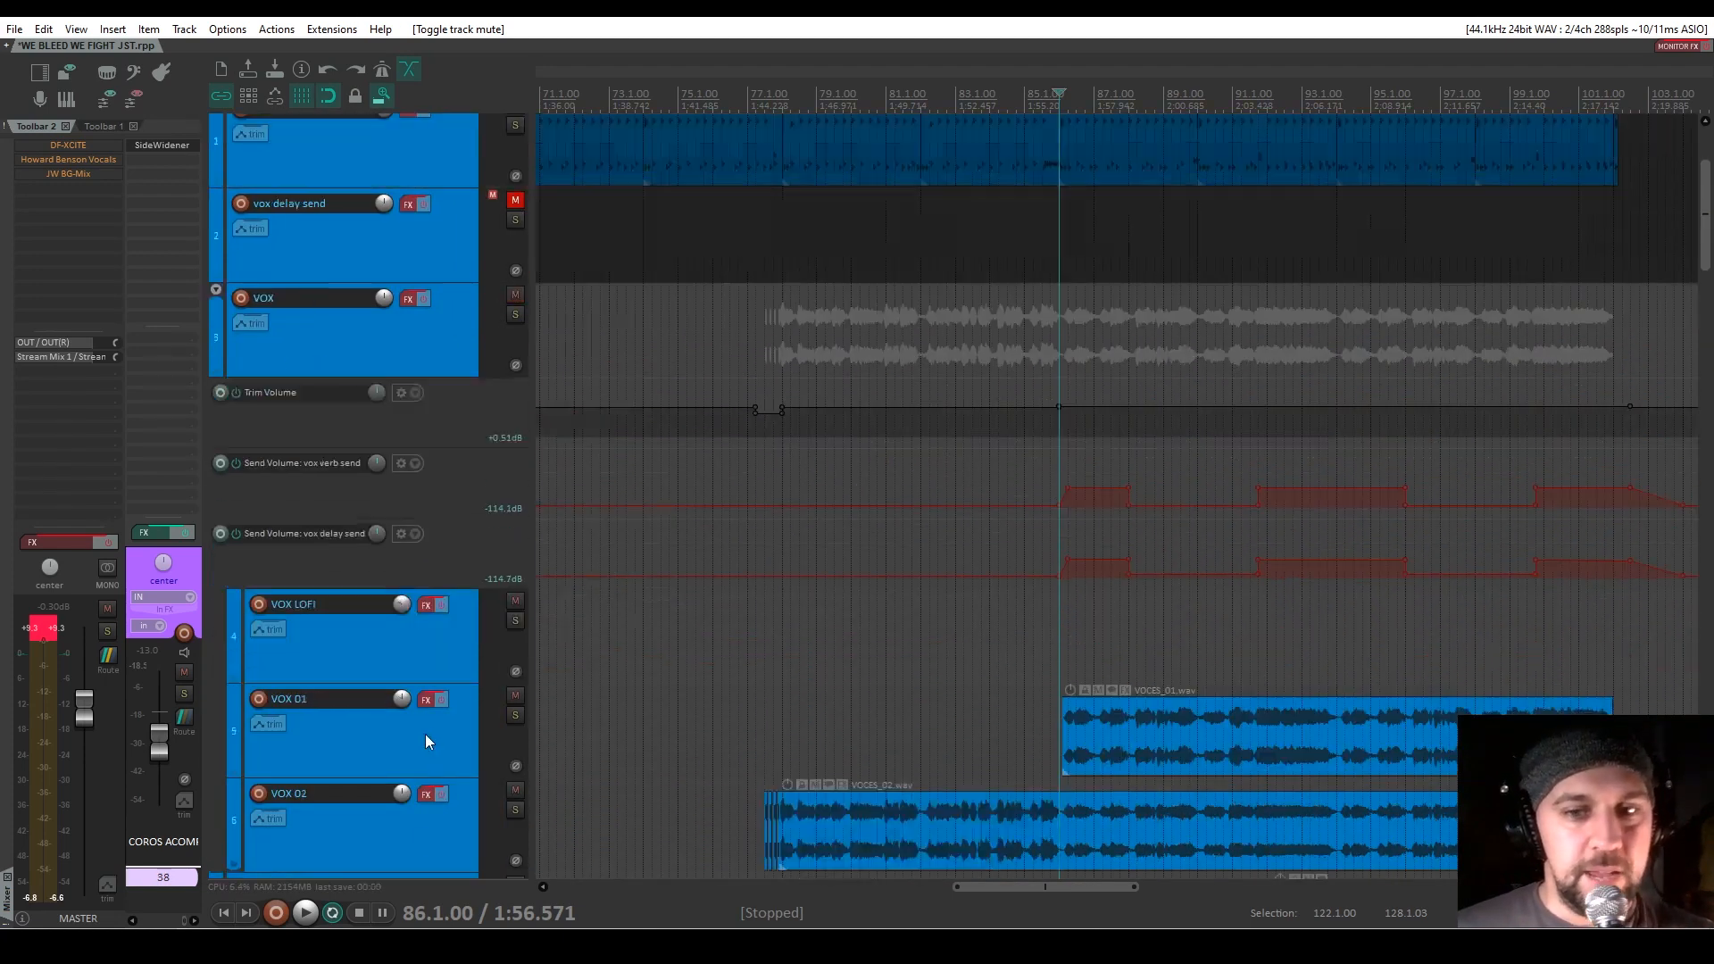
click(377, 654)
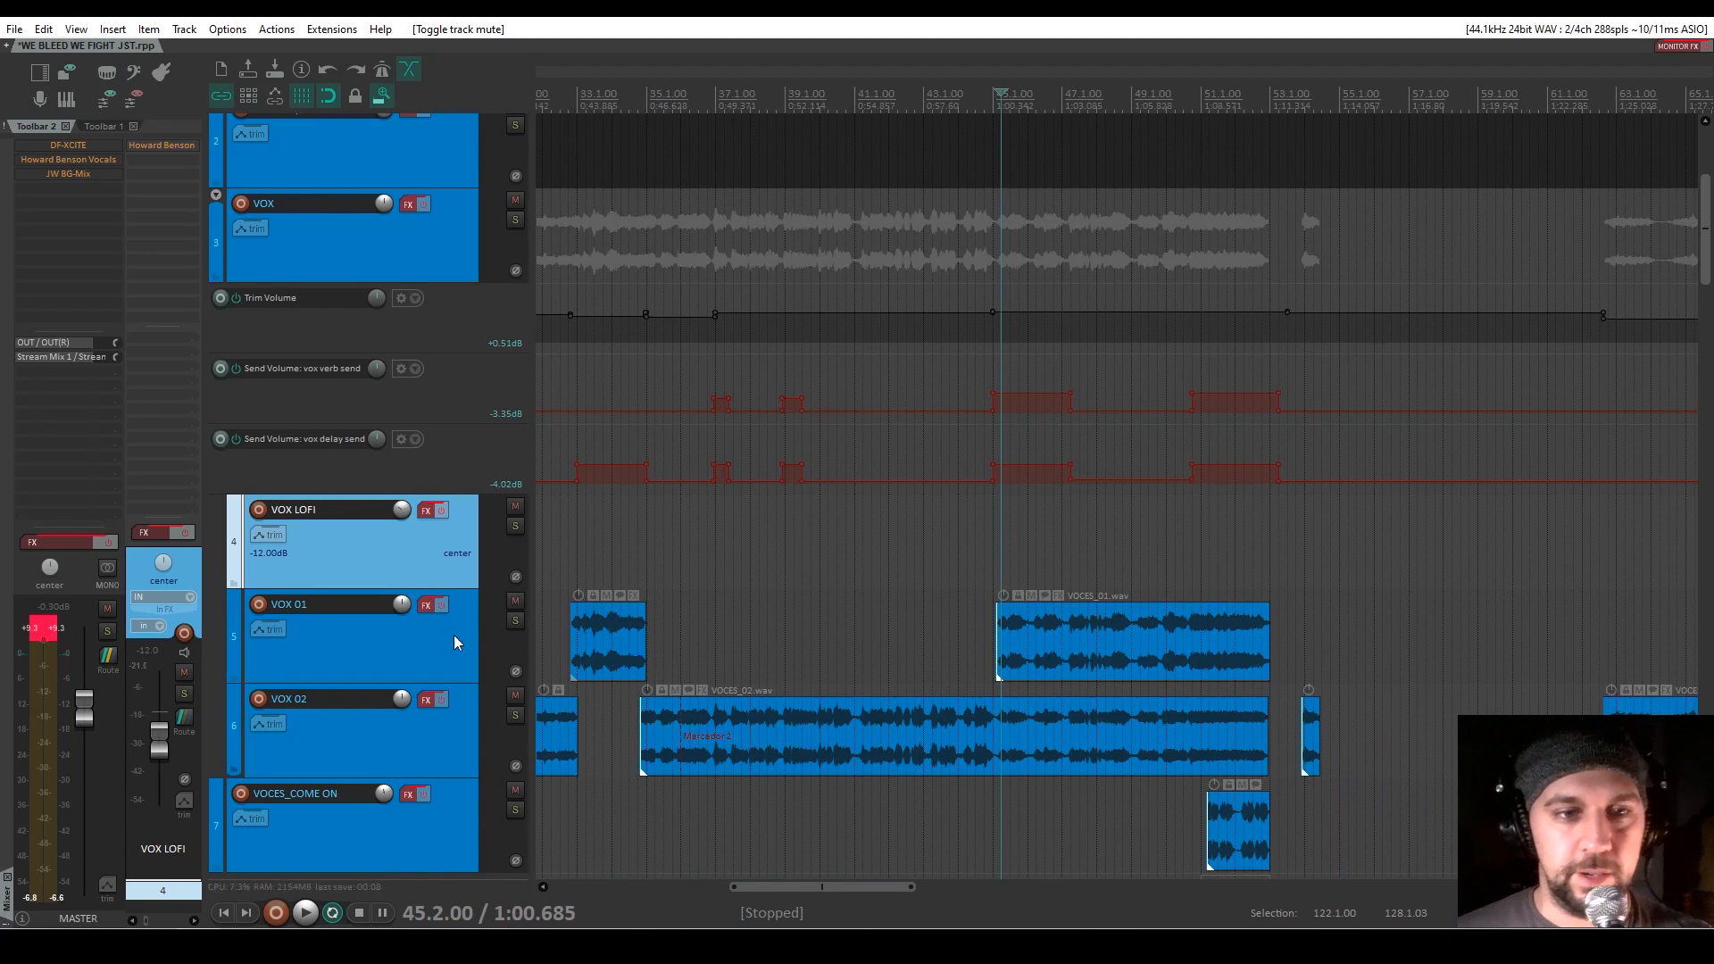
click(454, 637)
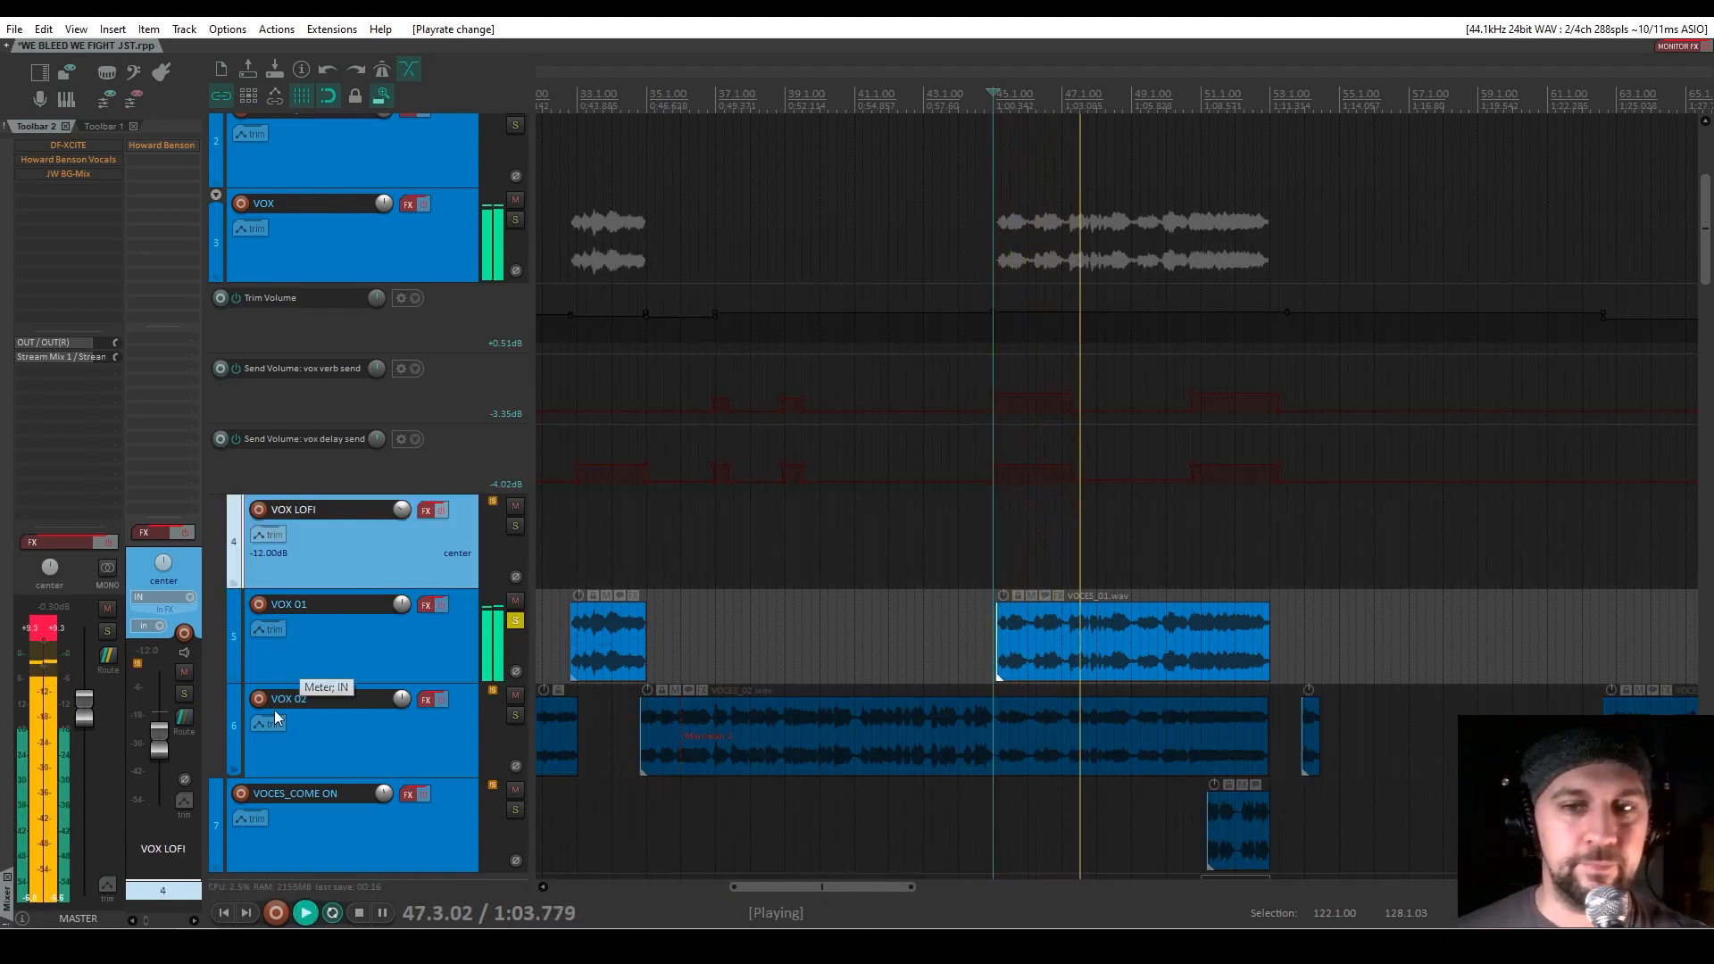
click(376, 647)
key(space)
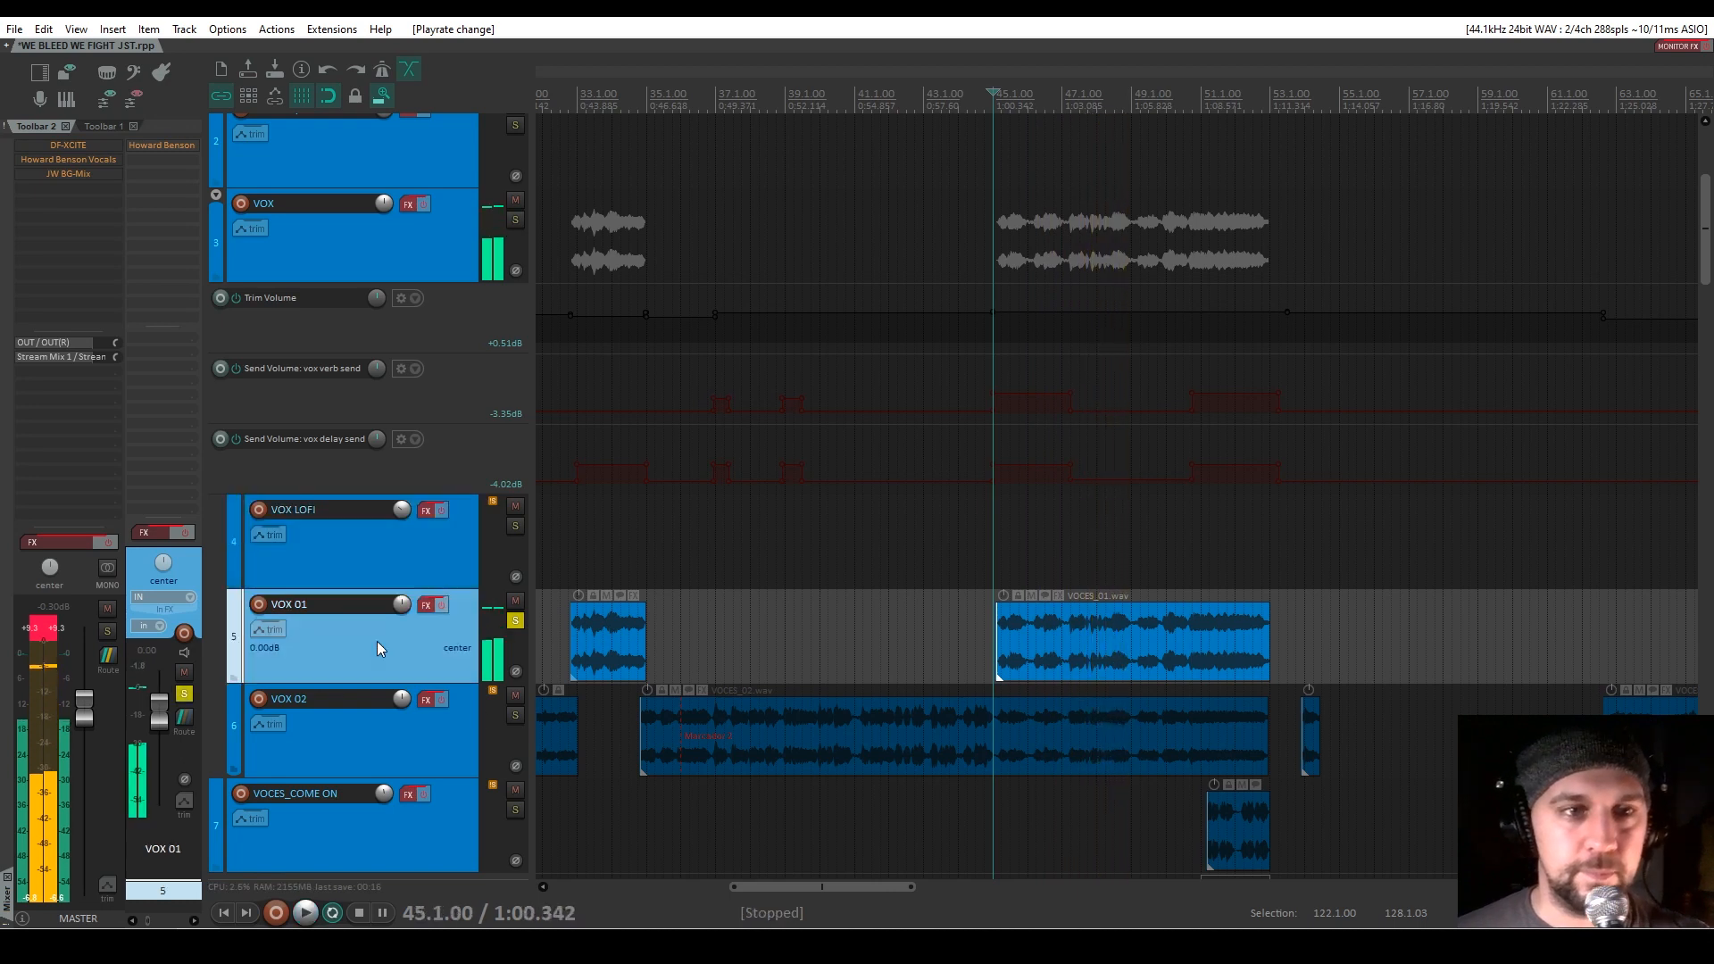
Display Howard Benson Vocals on VOX 01, enable the track's effects, bypass only that plug-in and start playback from 45.1.00
click(151, 532)
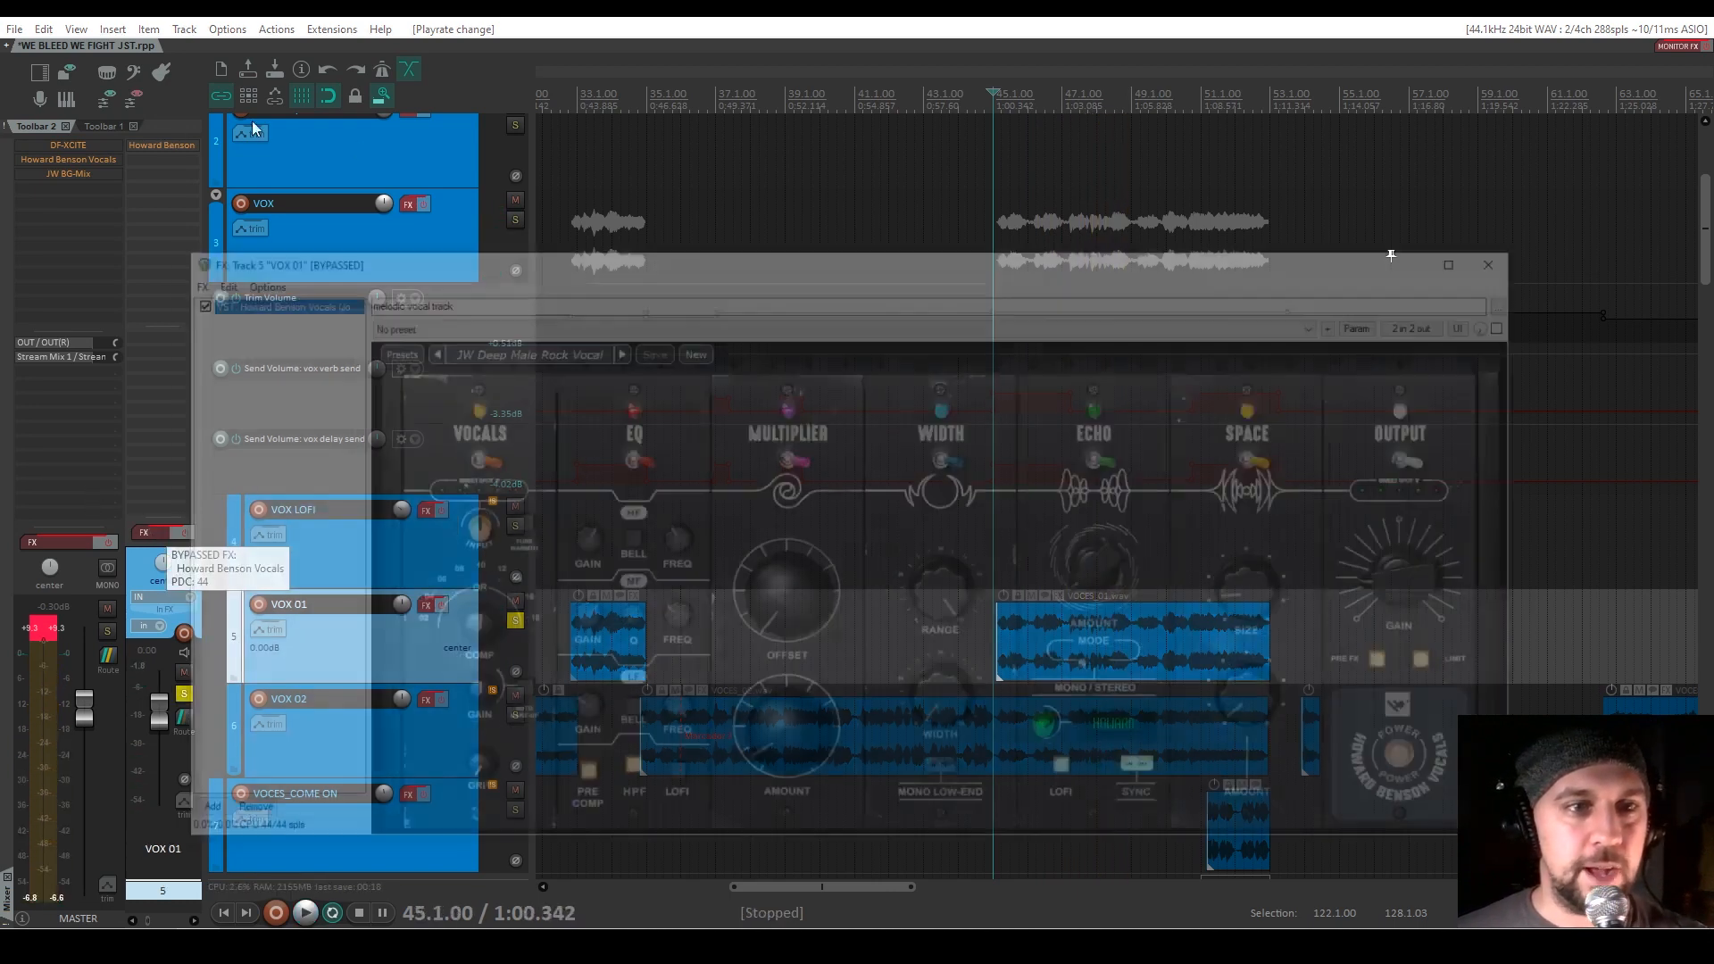
drag(494, 266, 566, 203)
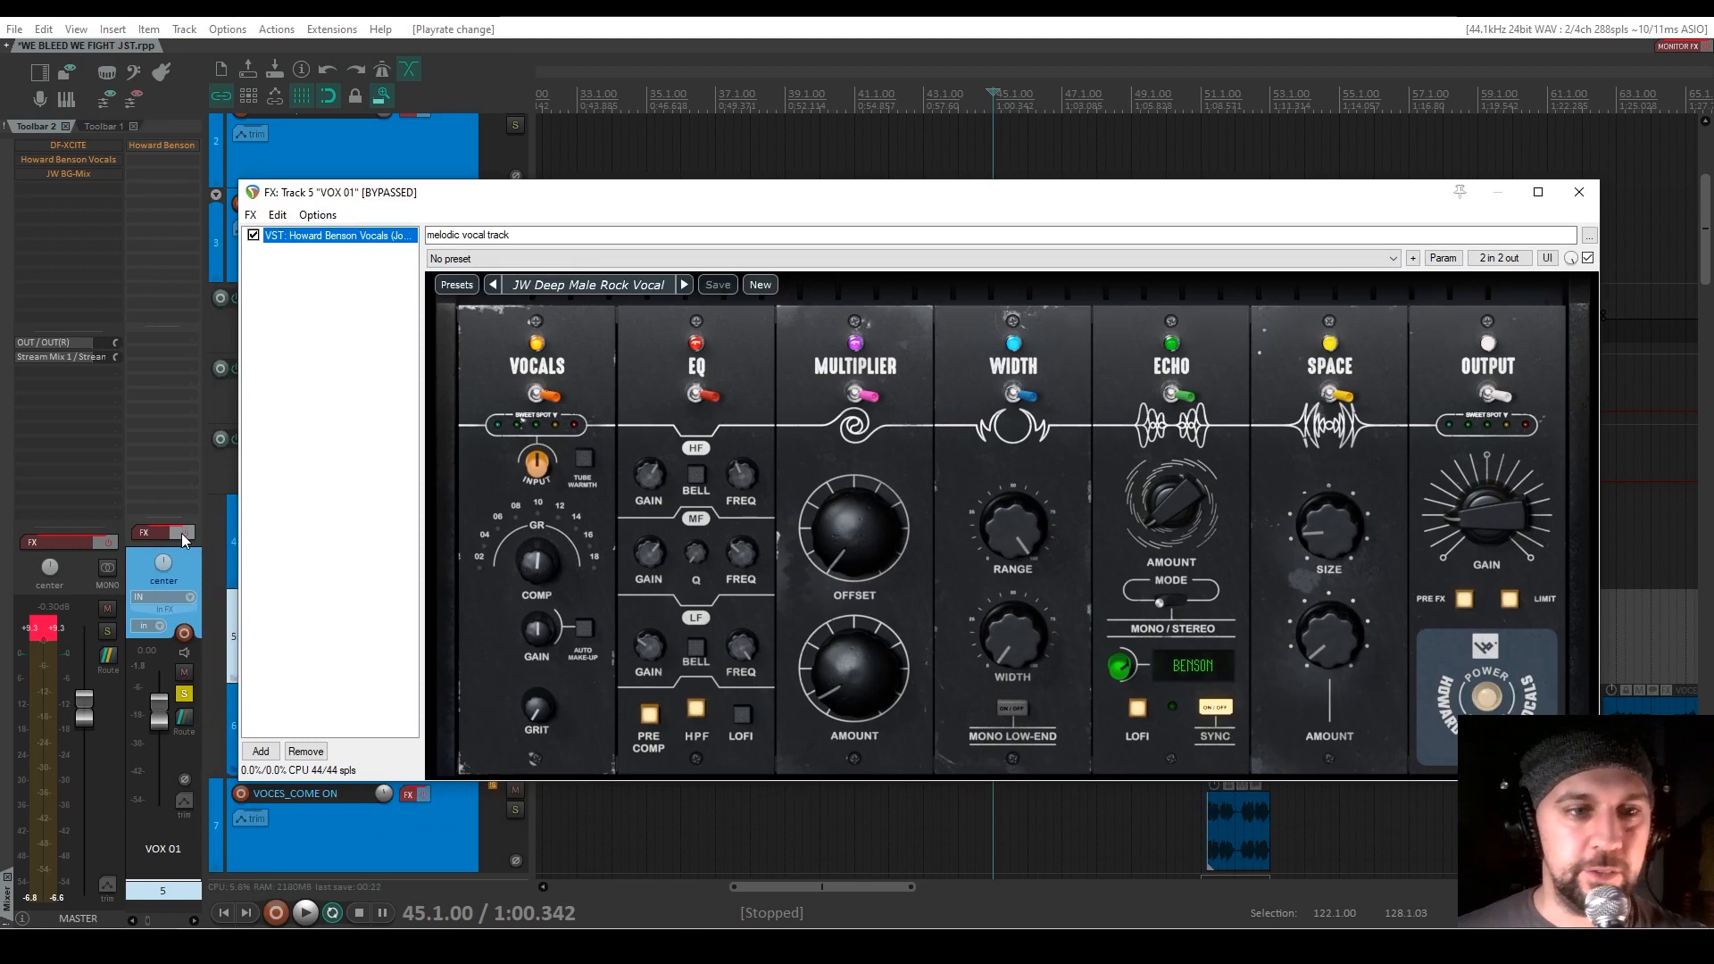
click(183, 535)
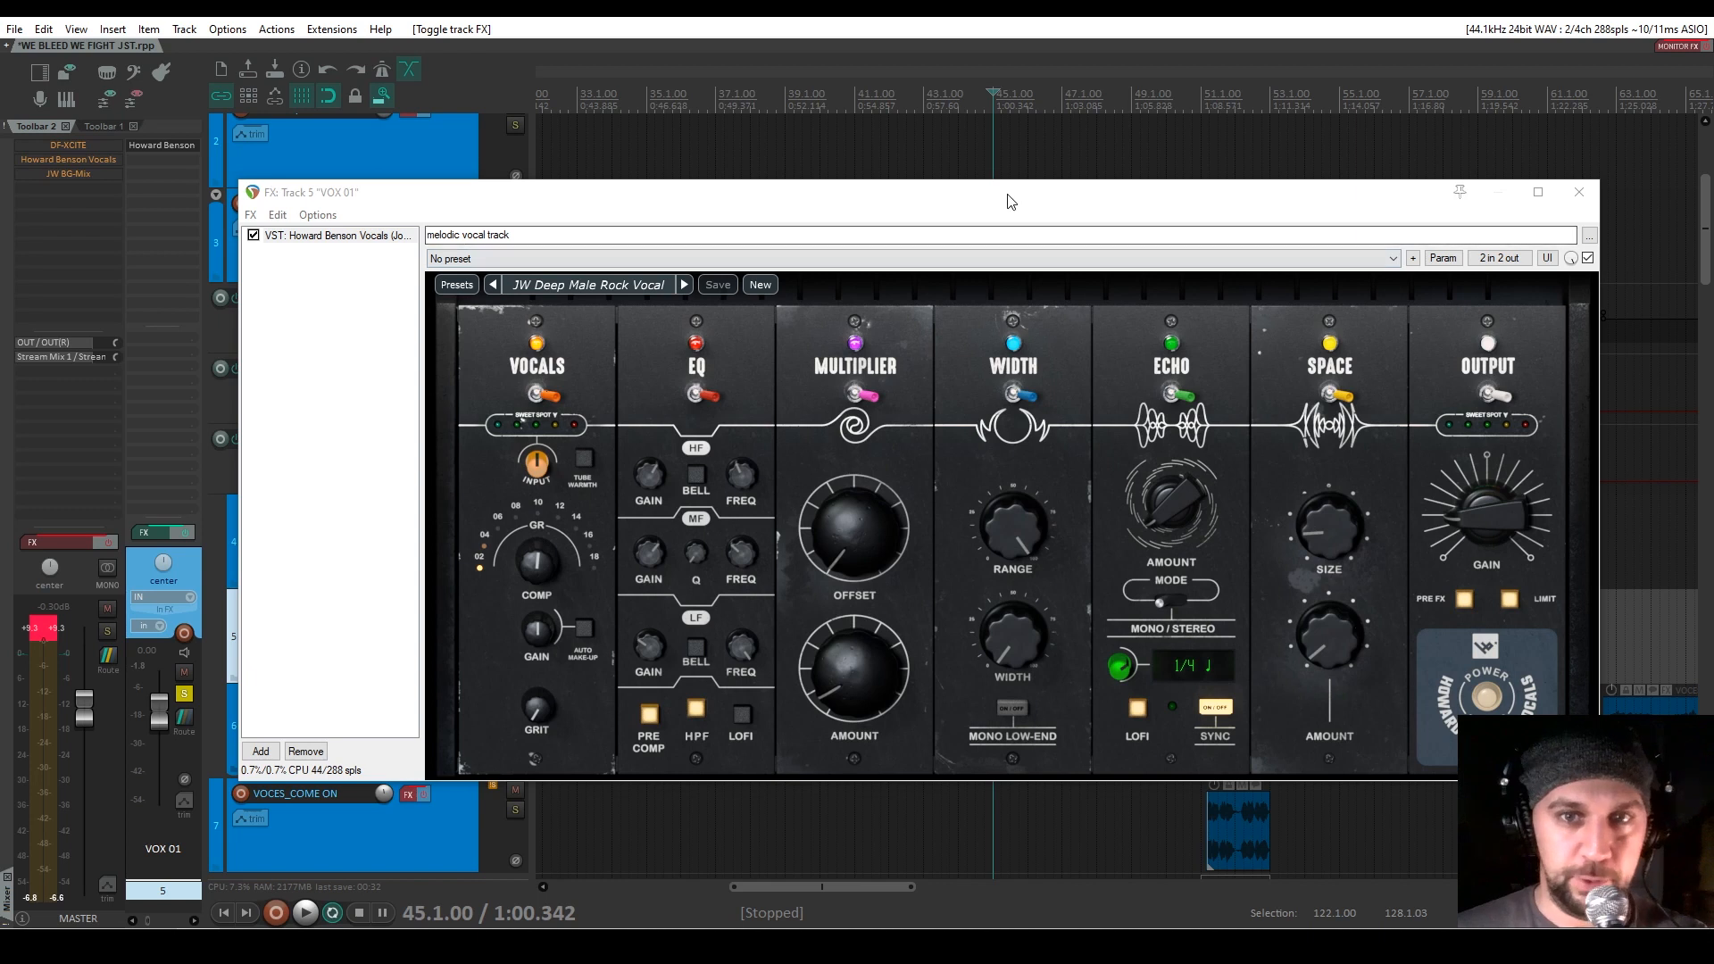
drag(1001, 199, 961, 203)
click(213, 239)
key(space)
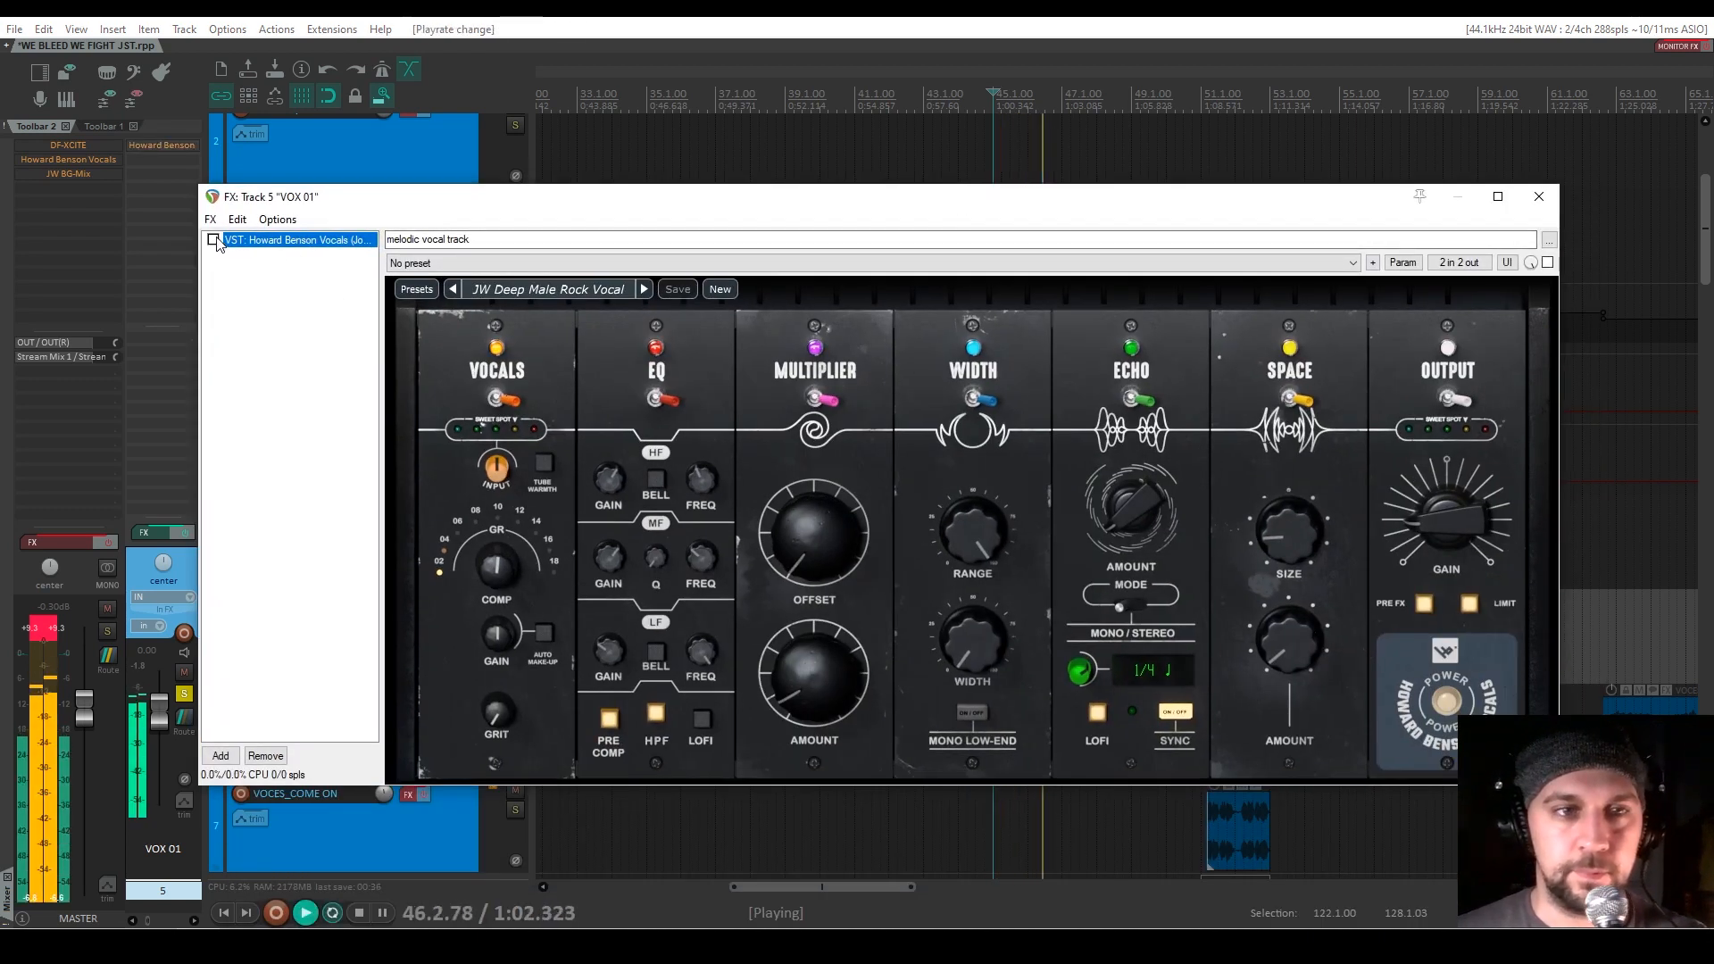
Enable Howard Benson Vocals on VOX 01 during playback to compare the sound, stop playback and close the plug-in window
click(213, 240)
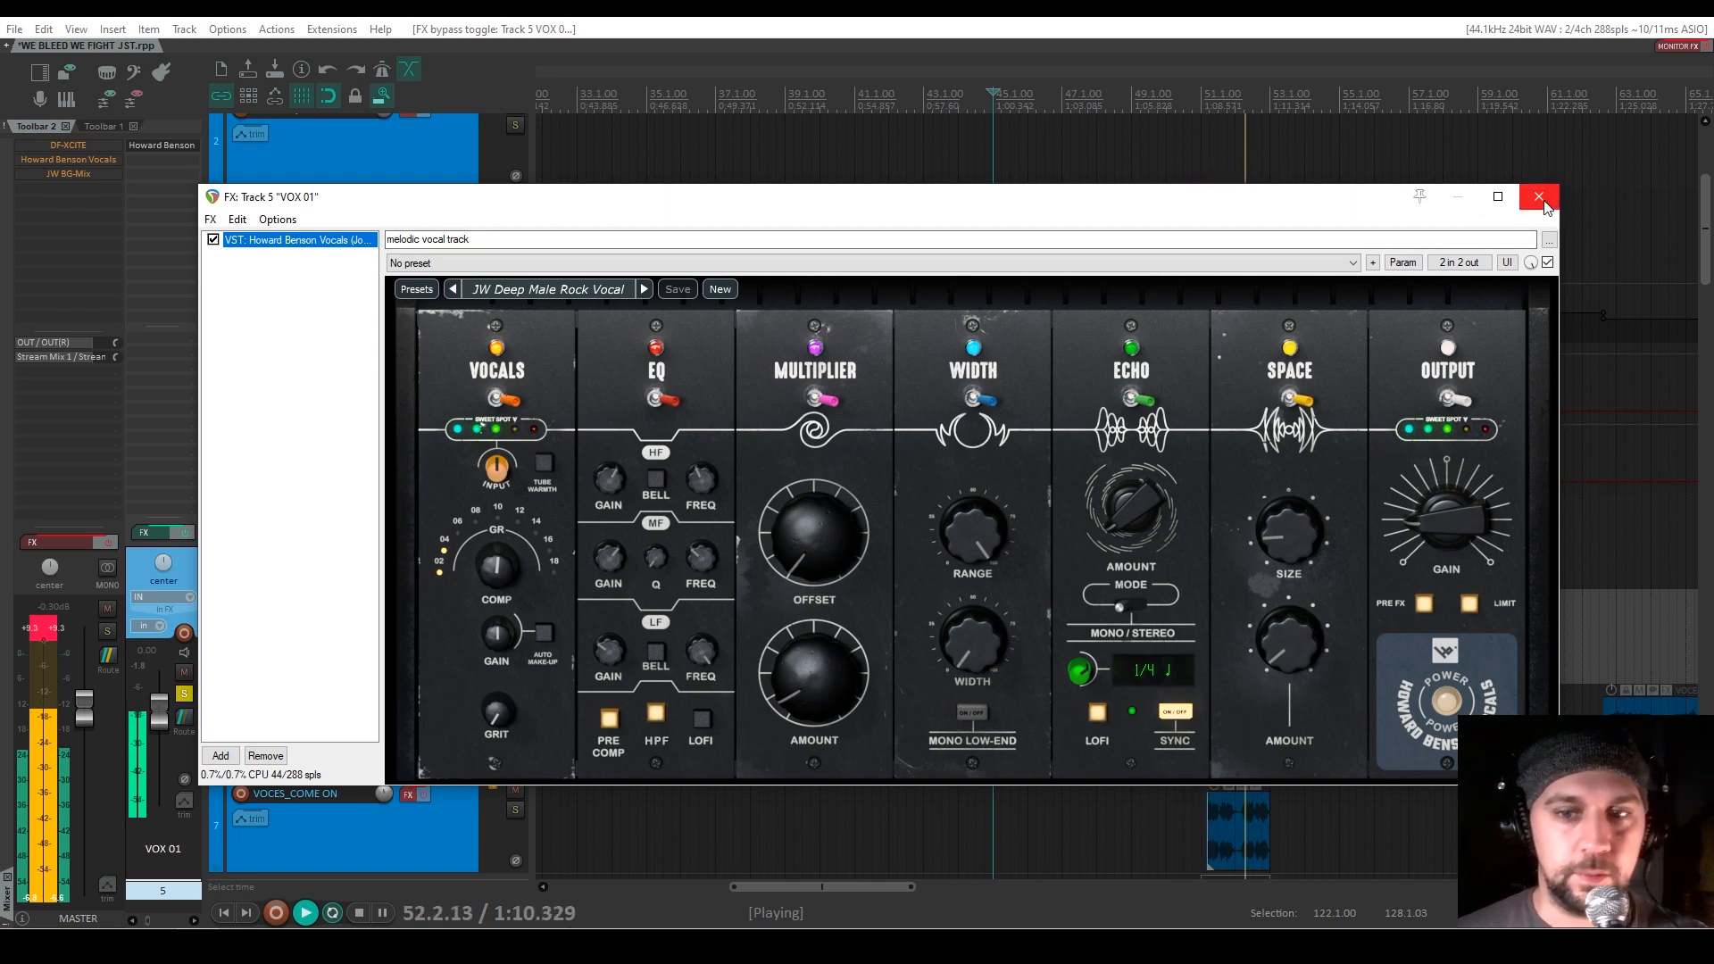
key(space)
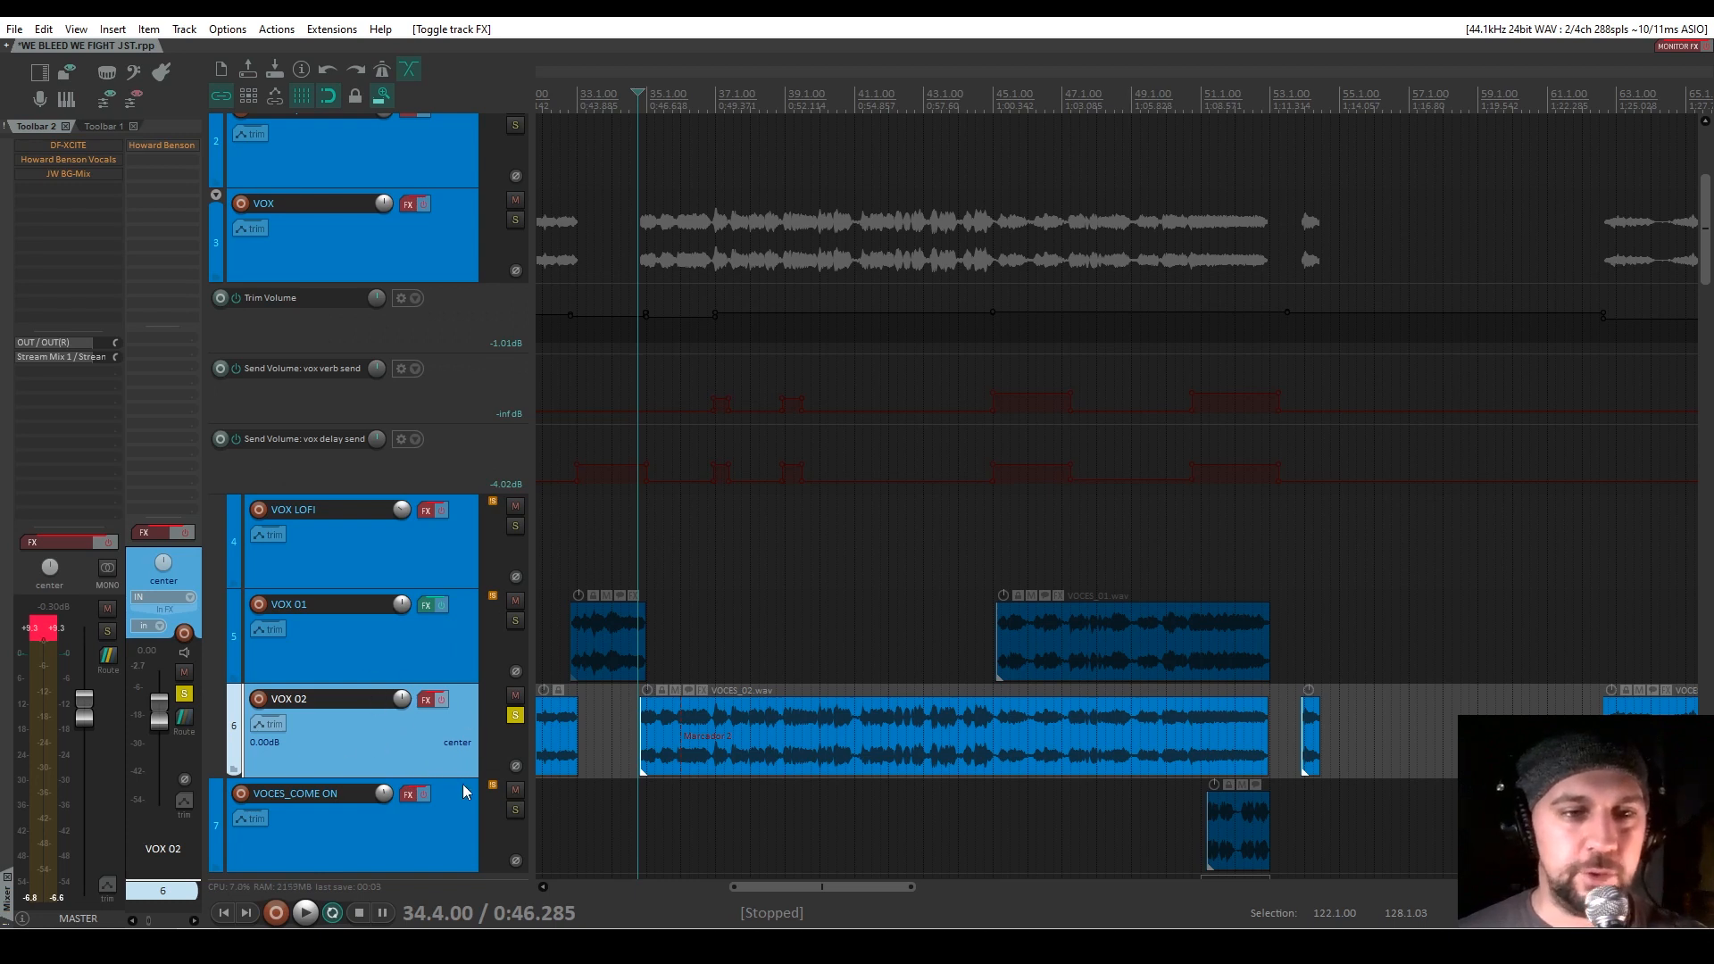
Play the soloed VOX 02 from 34.4.00 with its effects bypassed, stop, and display its Howard Benson Vocals plug-in
key(space)
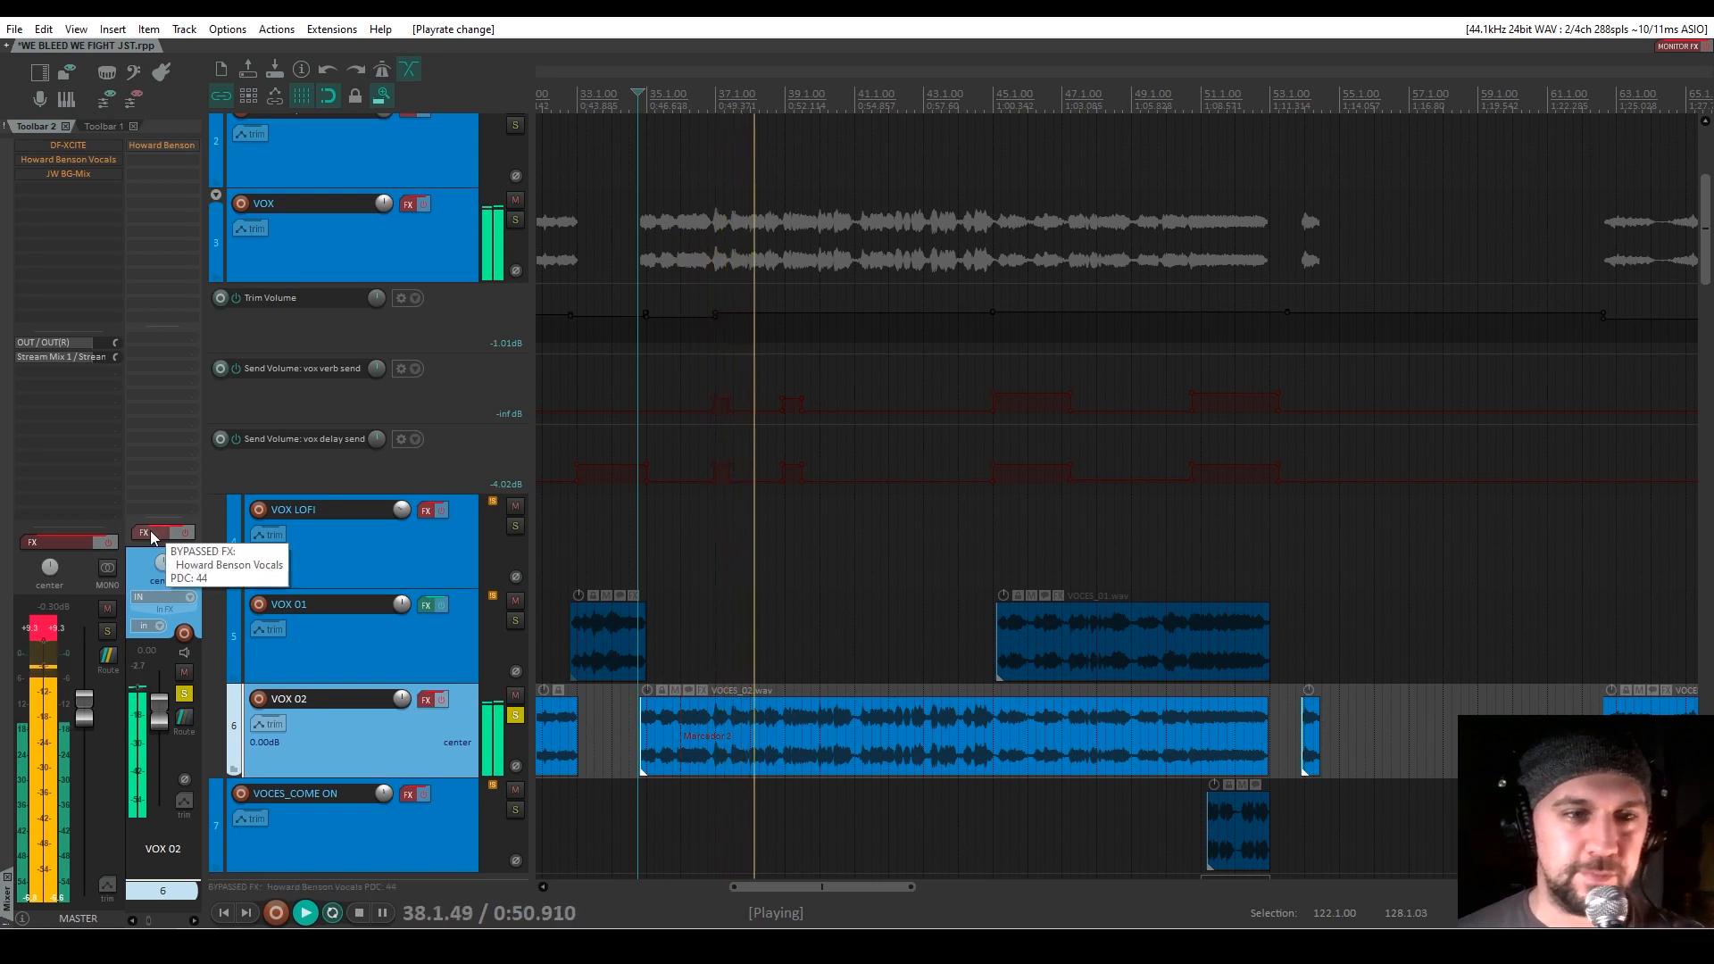
key(space)
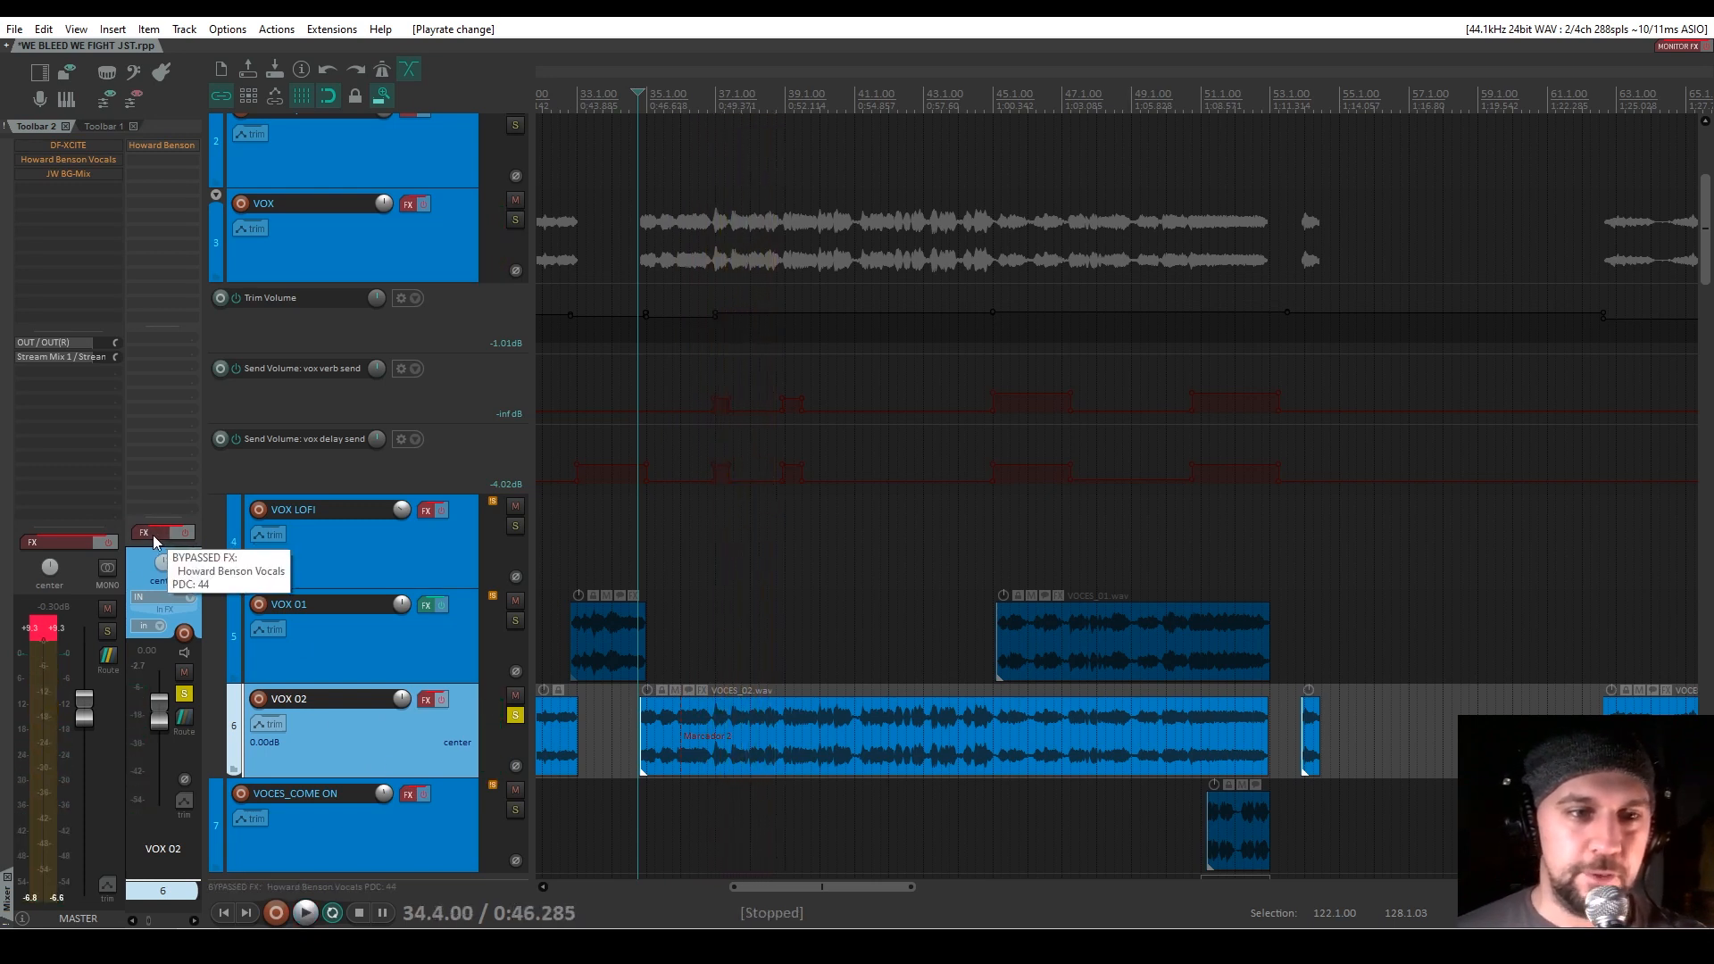
click(157, 536)
drag(630, 80, 737, 64)
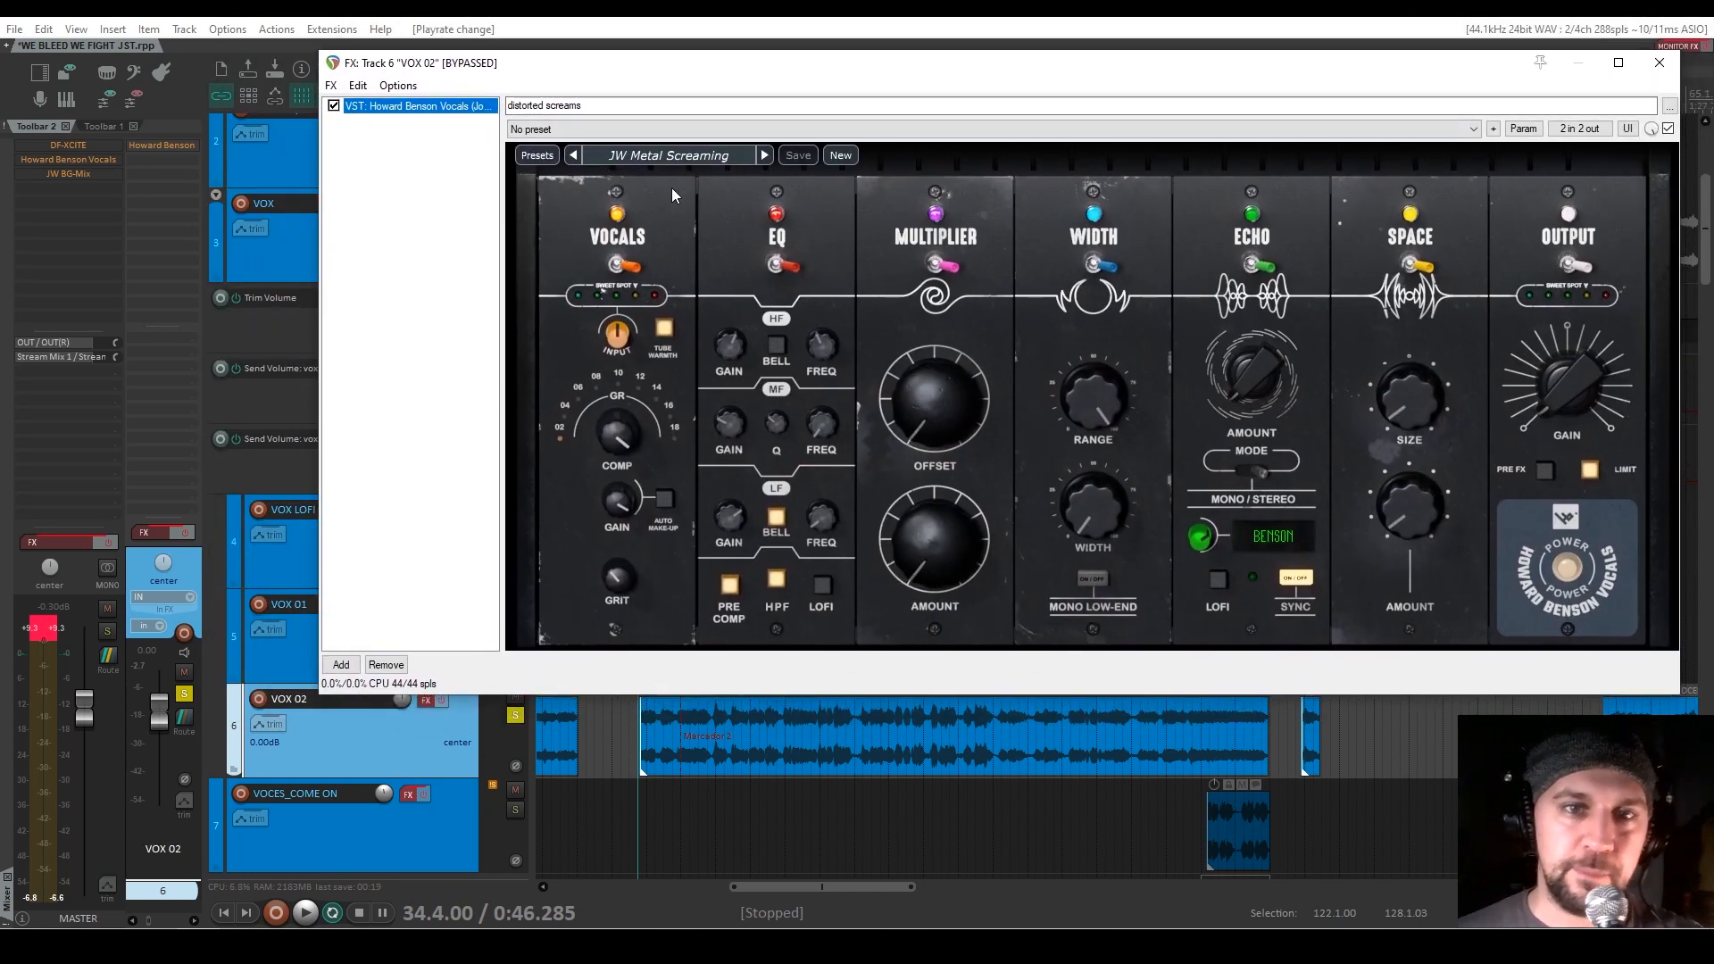
Replay VOX 02 from 34.4.00, enable the track's effects during playback, stop and close the plug-in window
key(space)
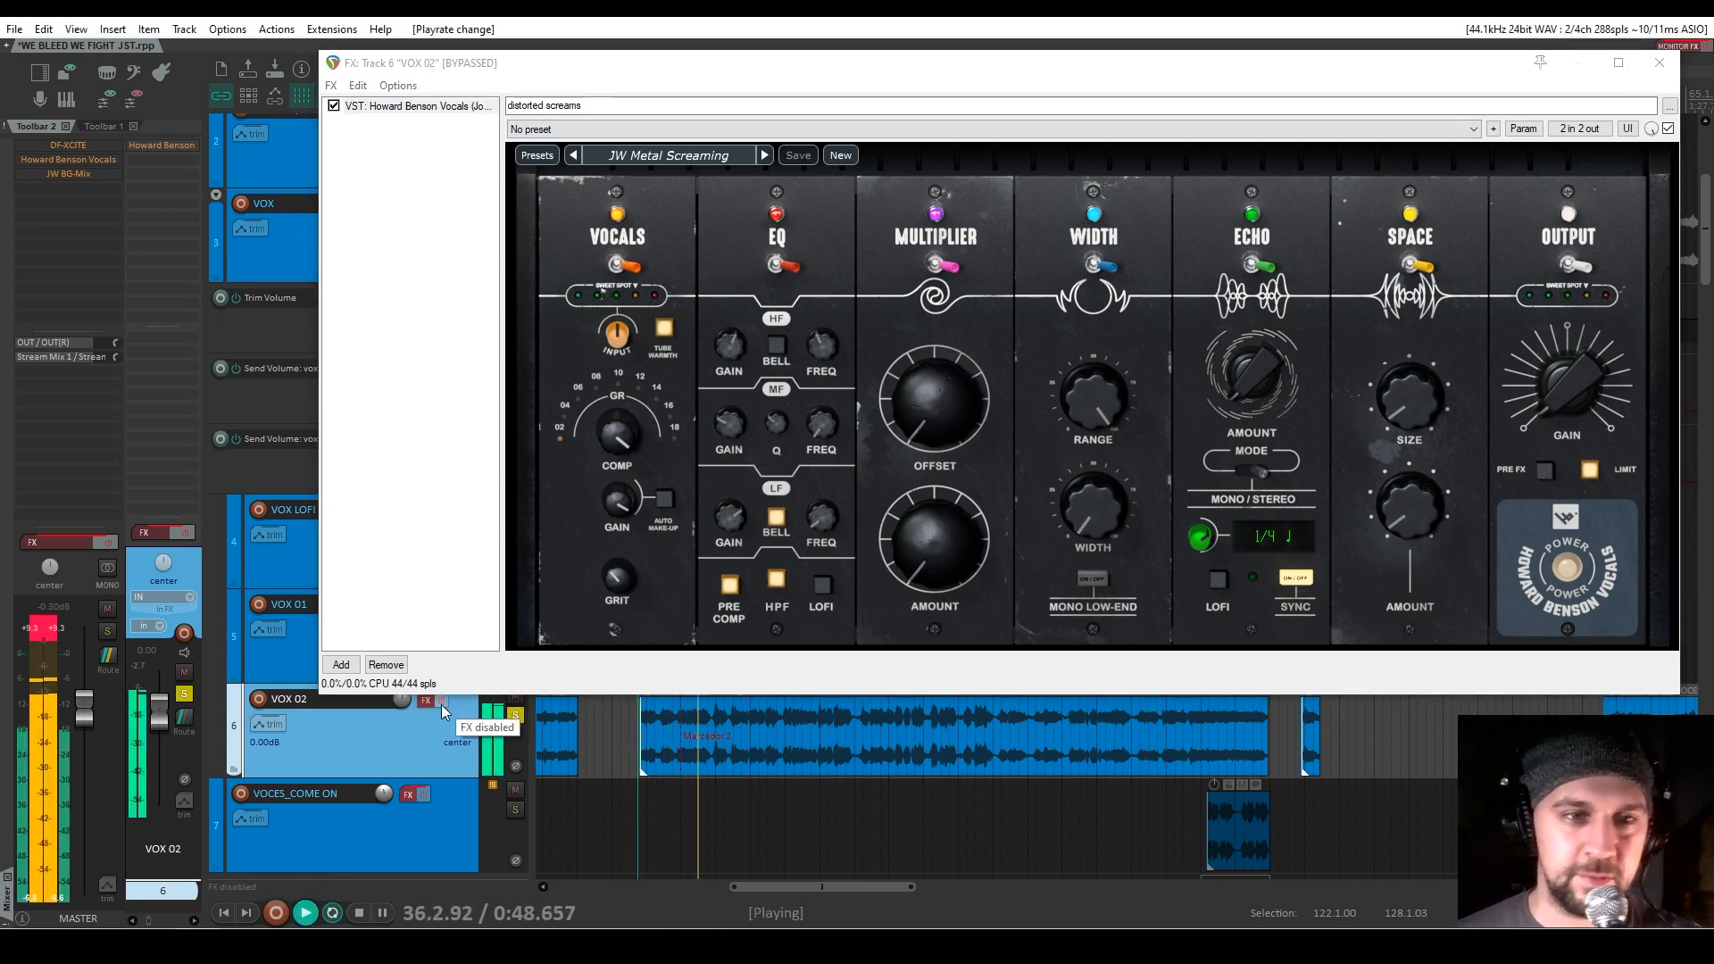
click(441, 704)
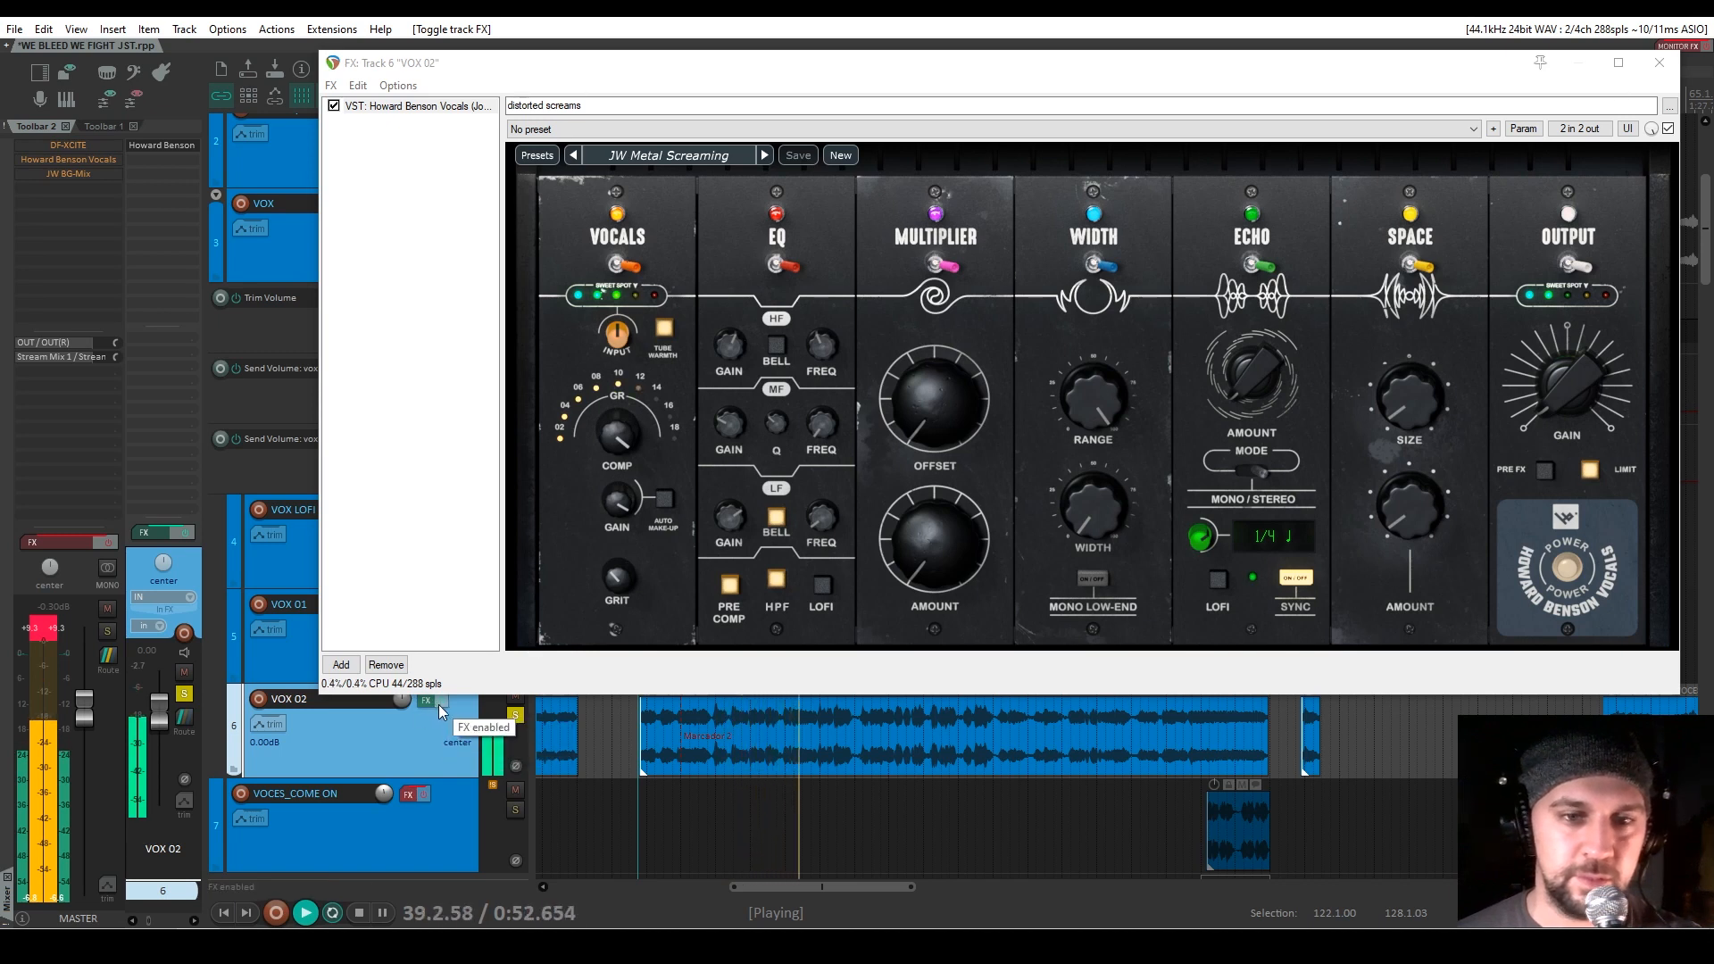
key(space)
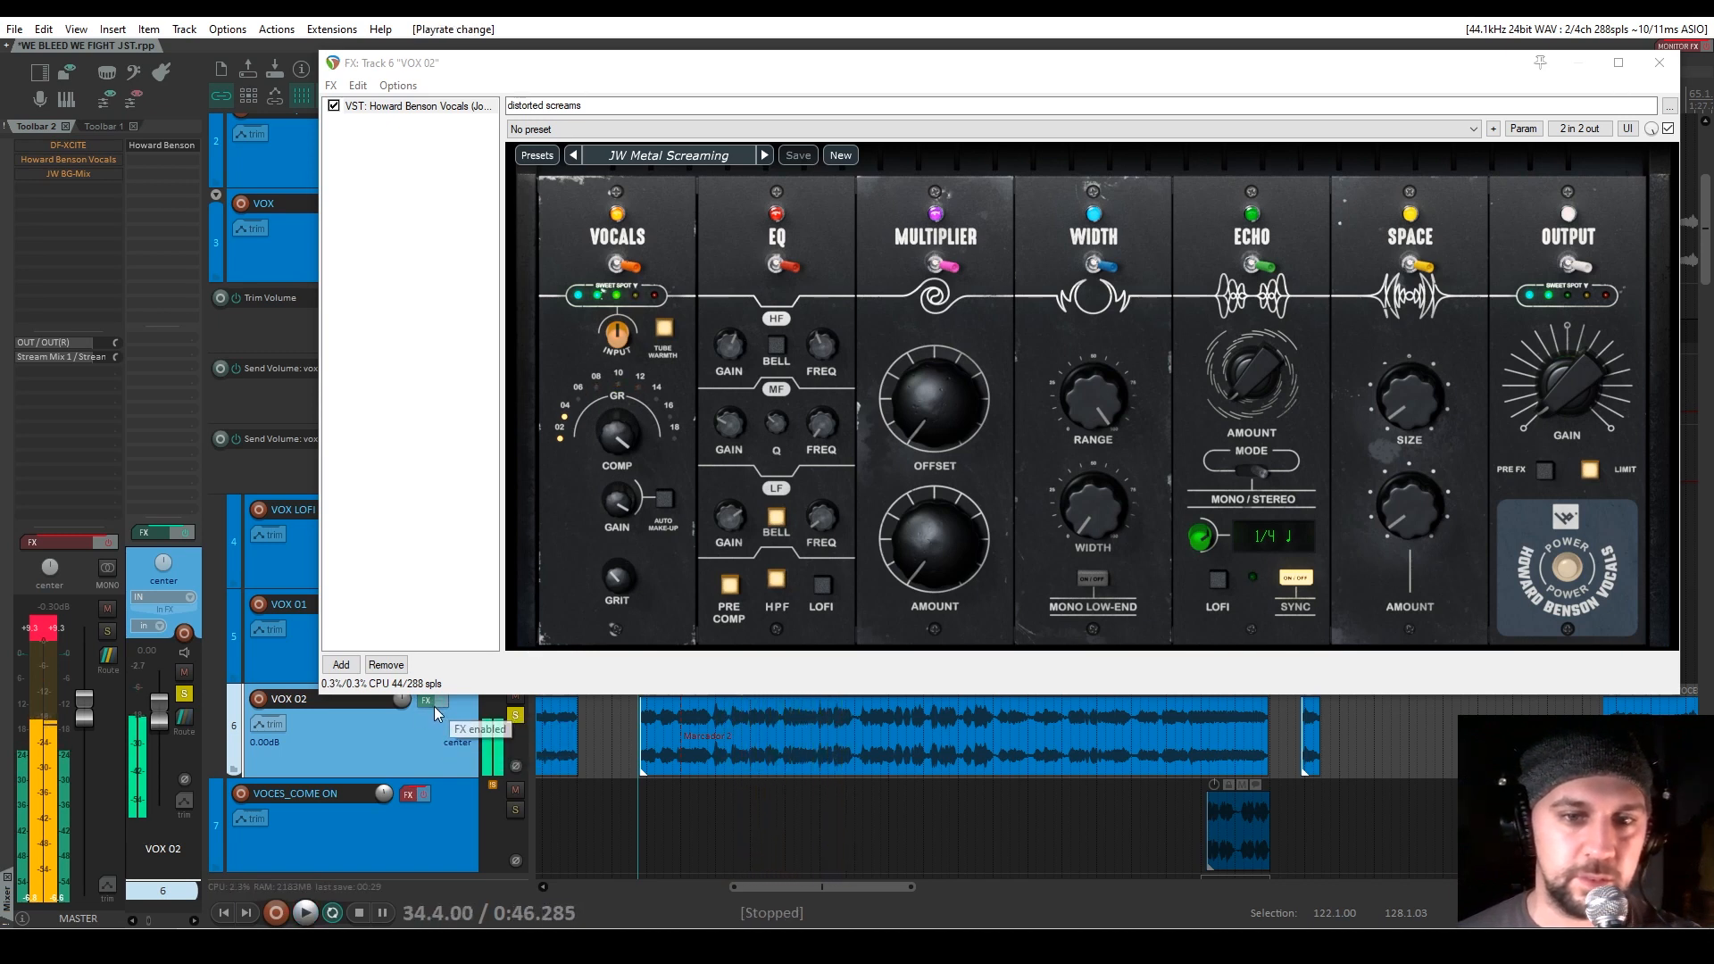
click(1659, 63)
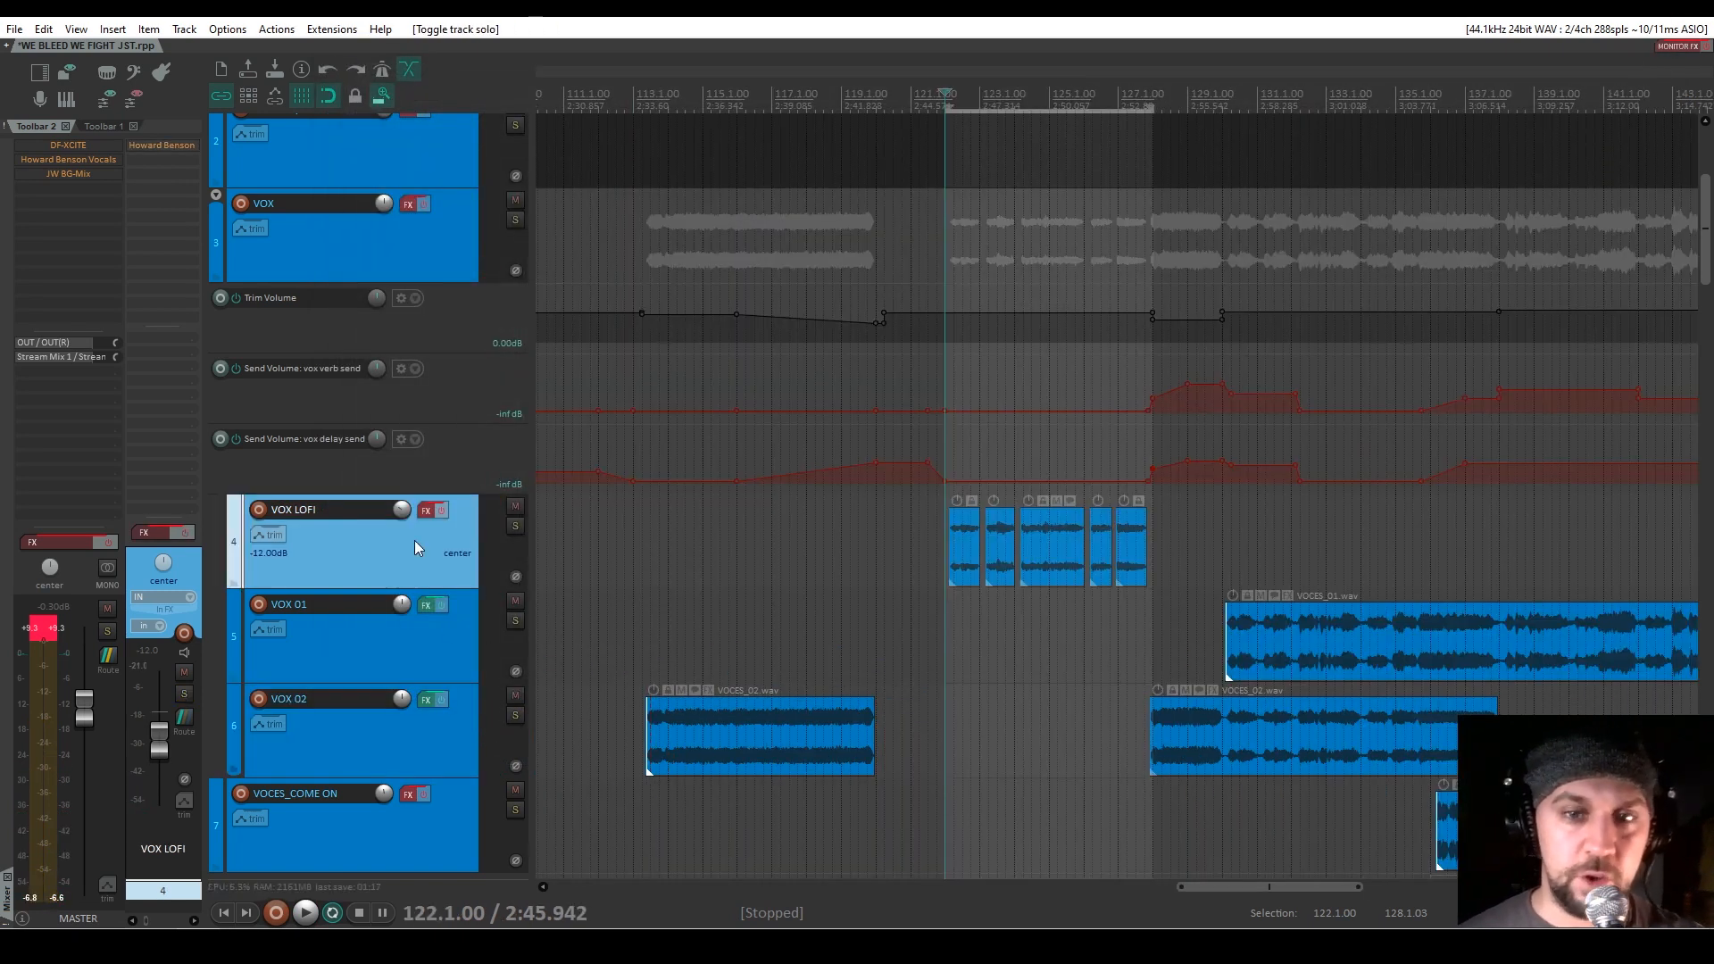
Solo VOX LOFI and play it from 122.1.00 with its effects bypassed, then stop playback
click(515, 527)
key(space)
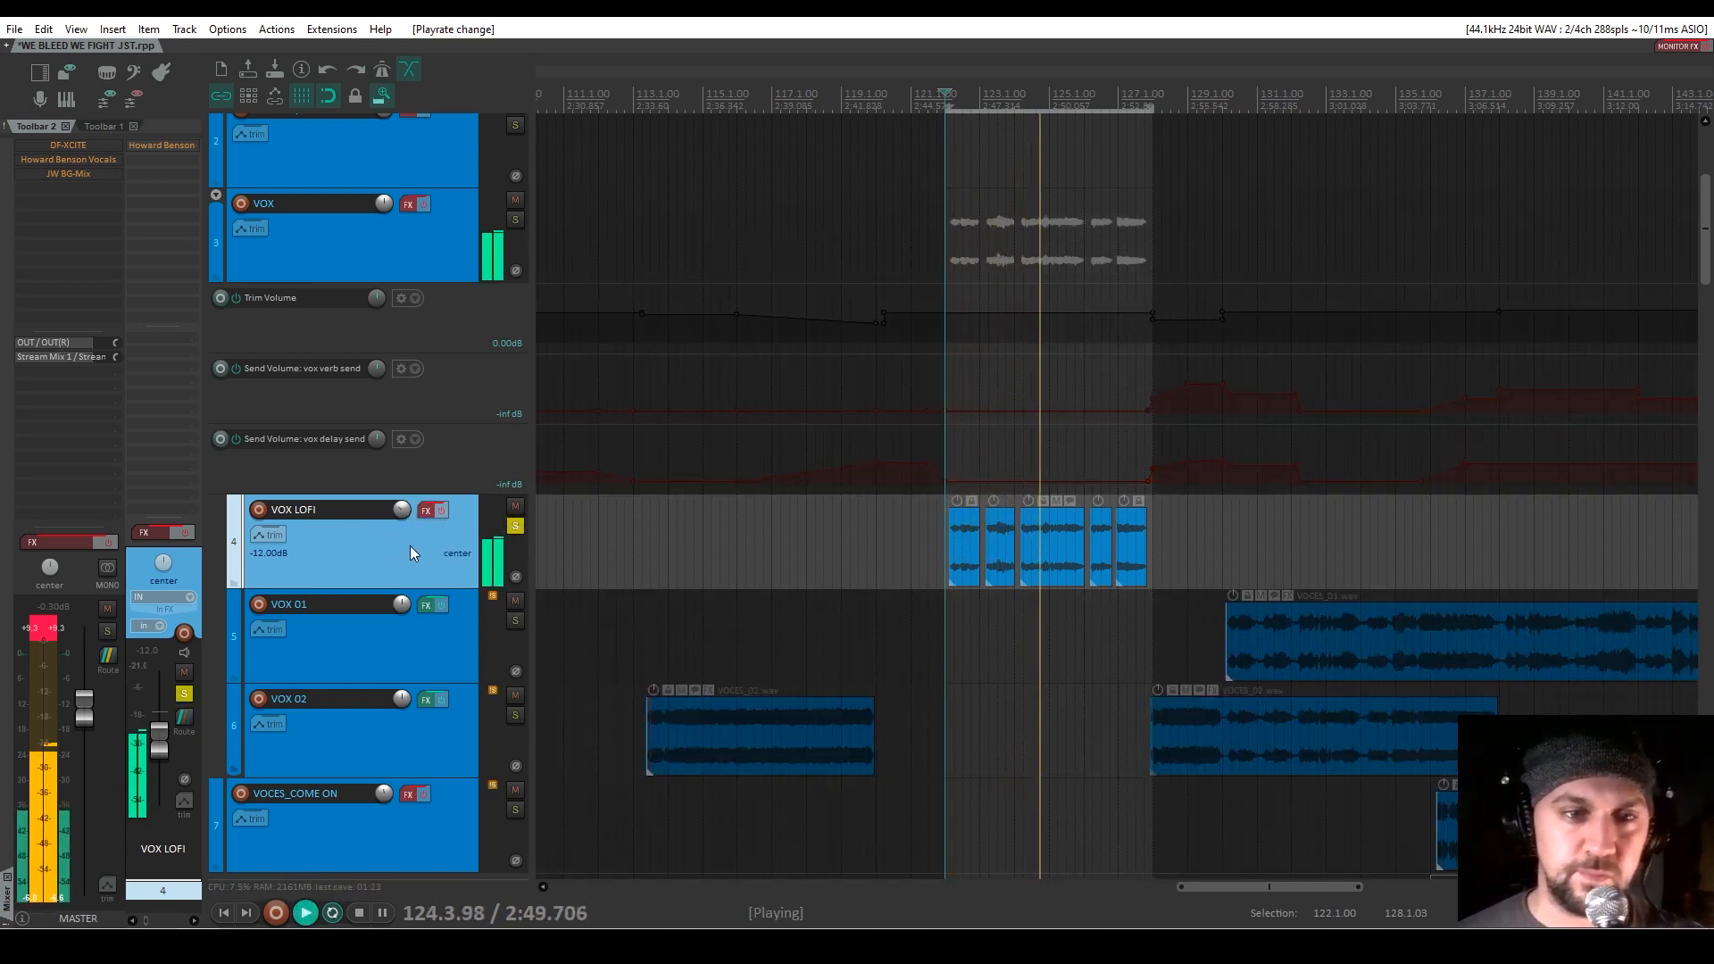
key(space)
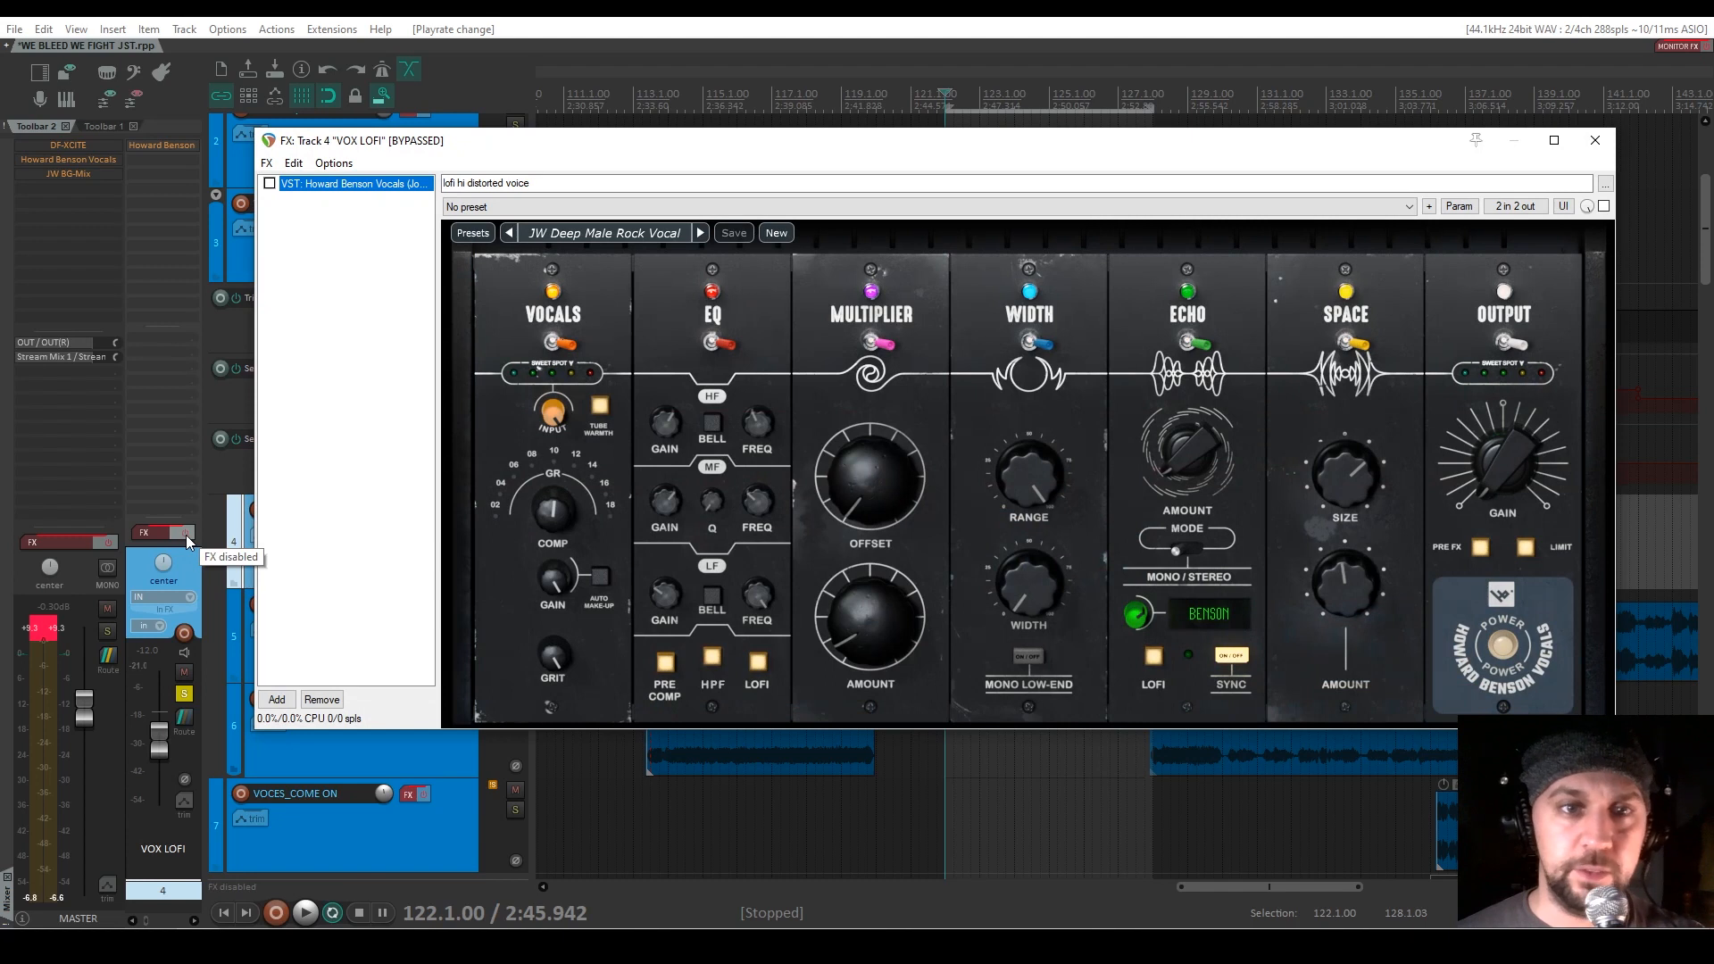
Enable VOX LOFI's effects, replay from 122.1.00 while switching Howard Benson Vocals on, stop and close the plug-in window
click(187, 536)
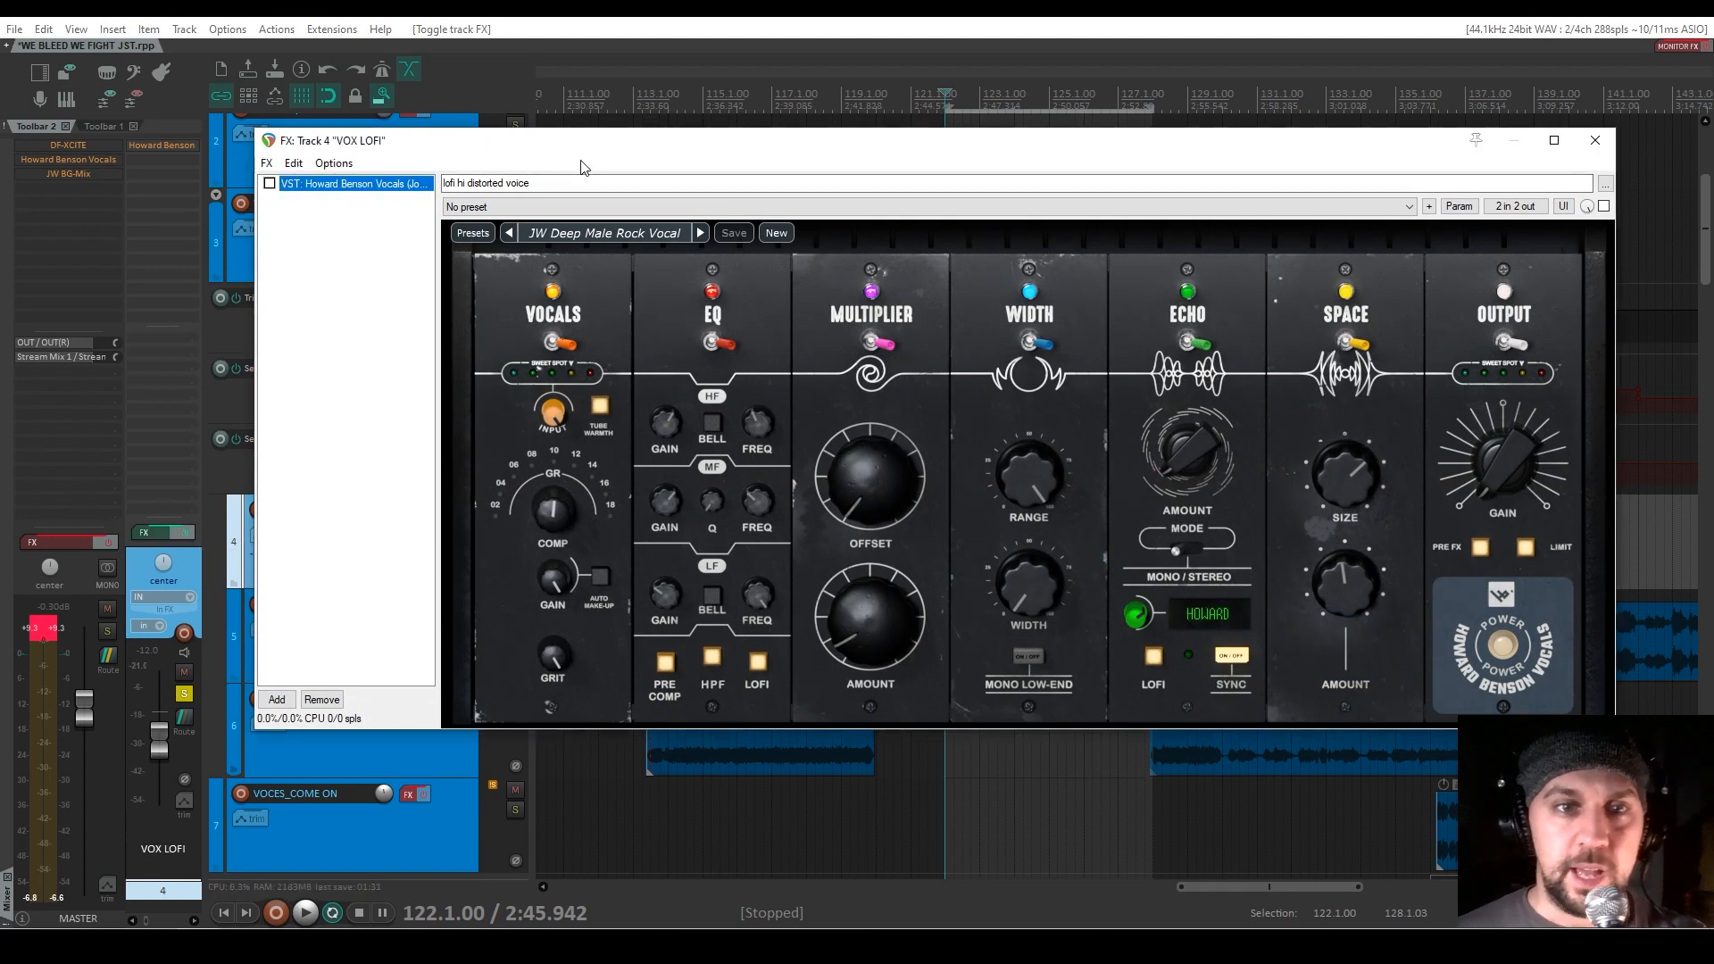
drag(629, 143, 688, 134)
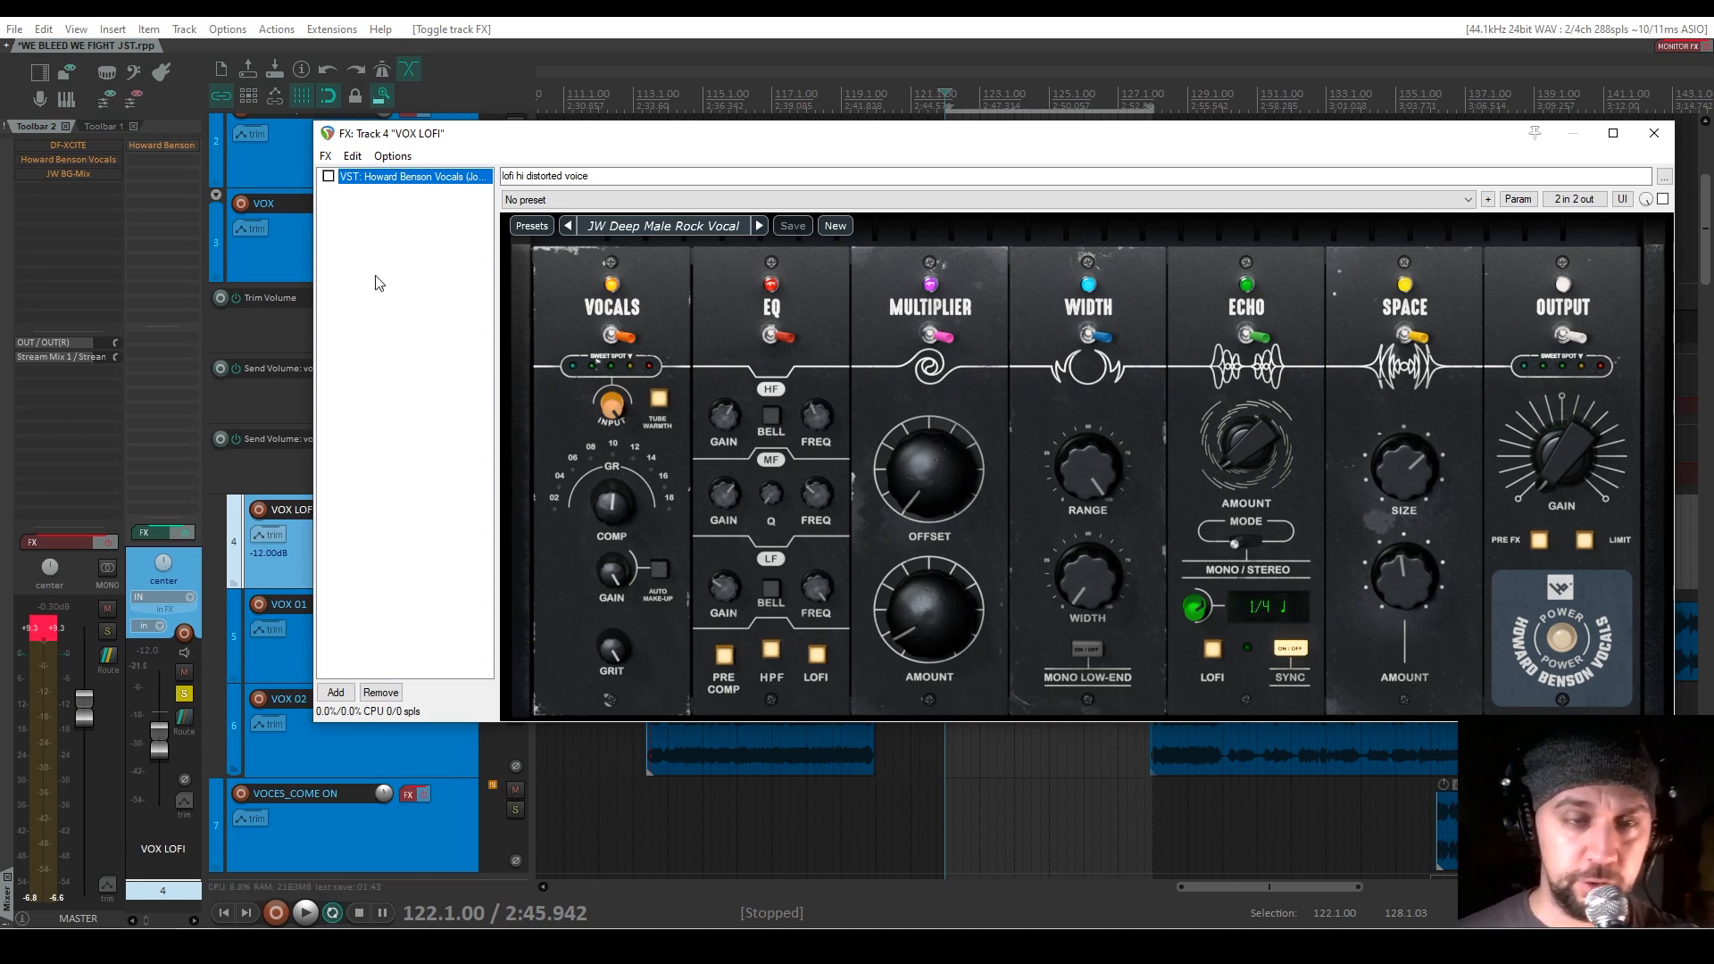
key(space)
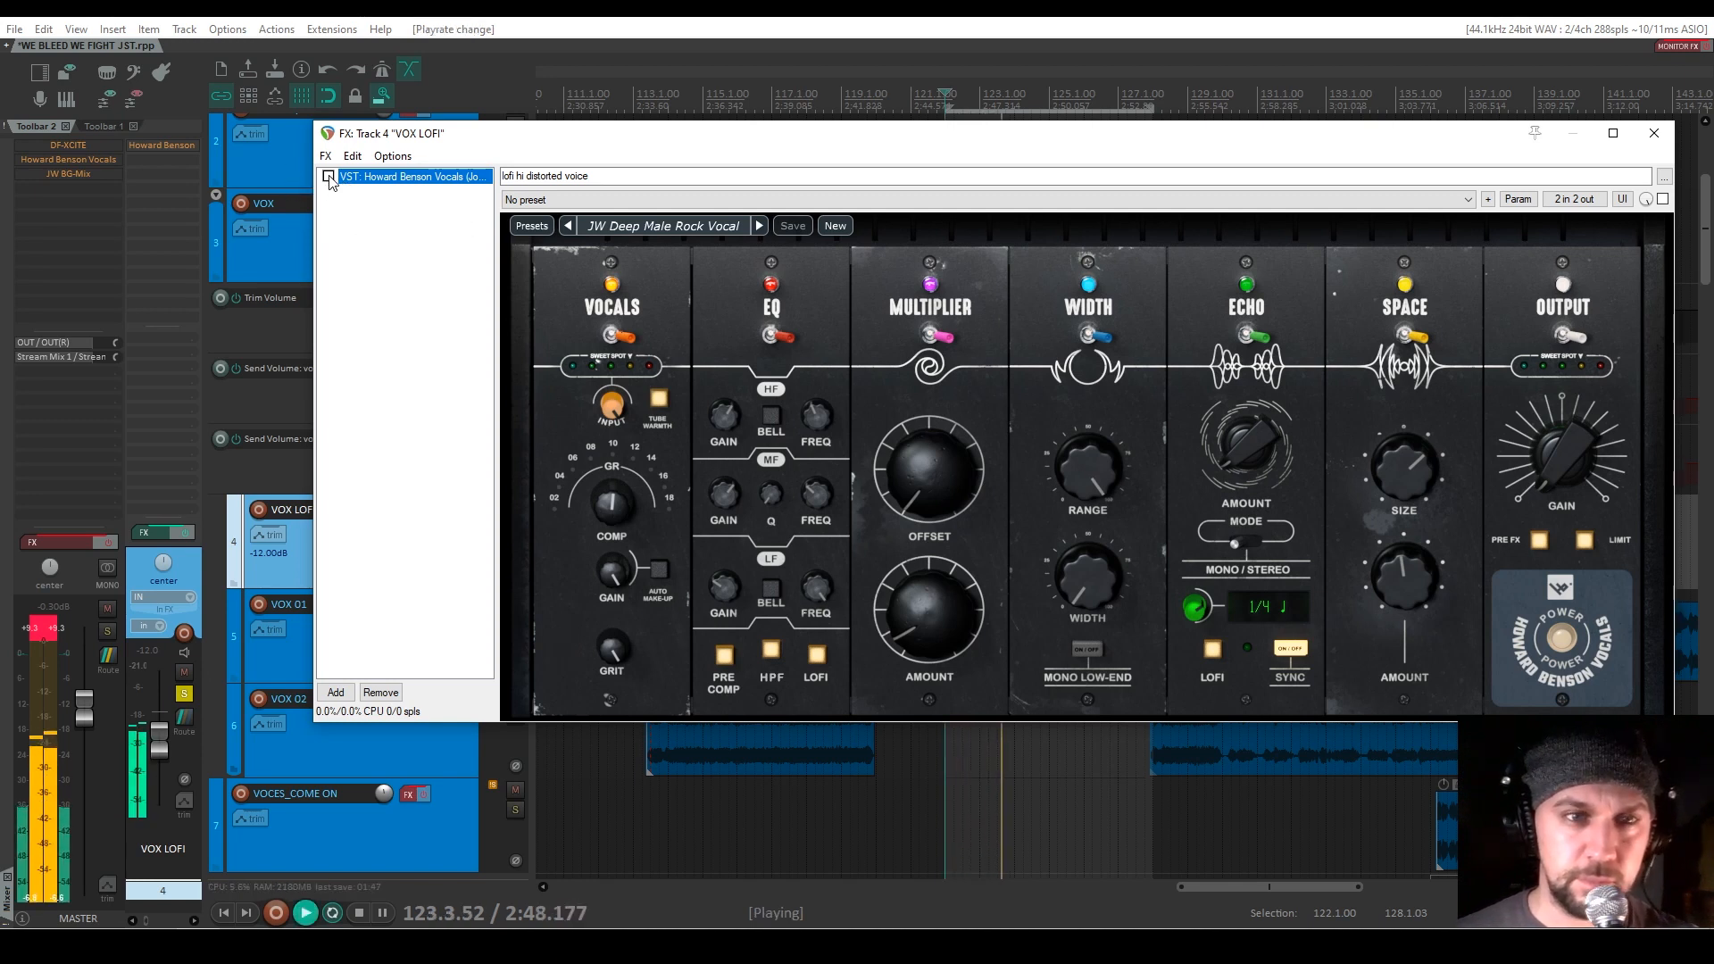
click(329, 177)
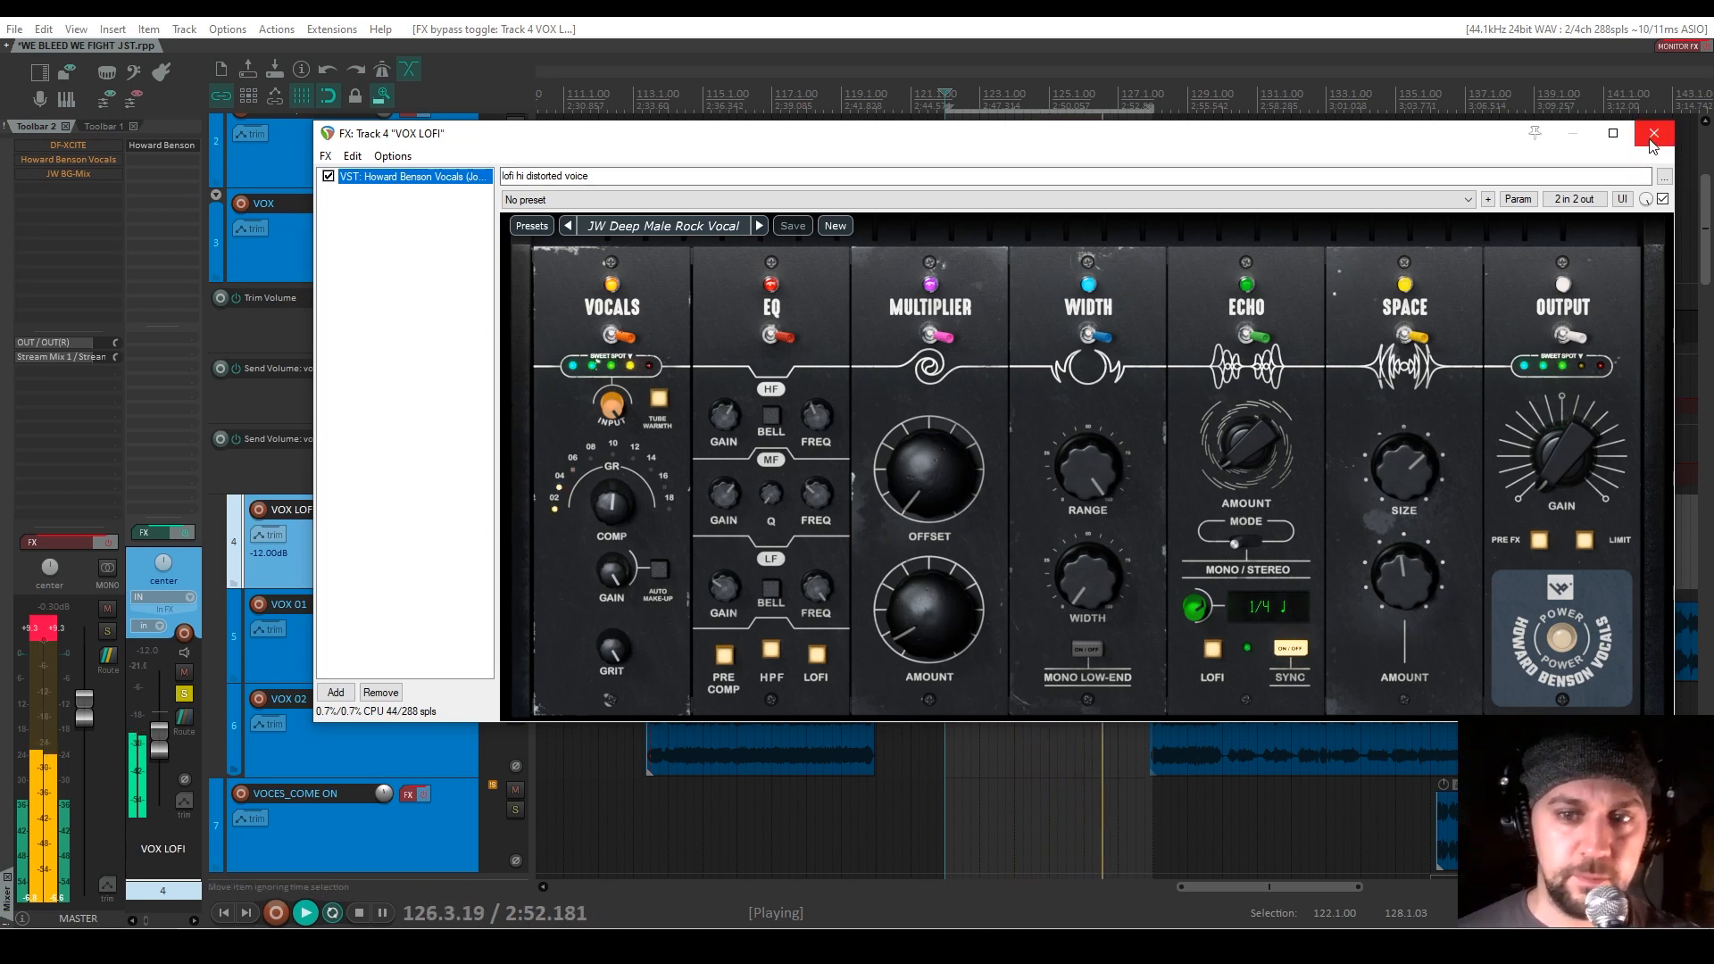
key(space)
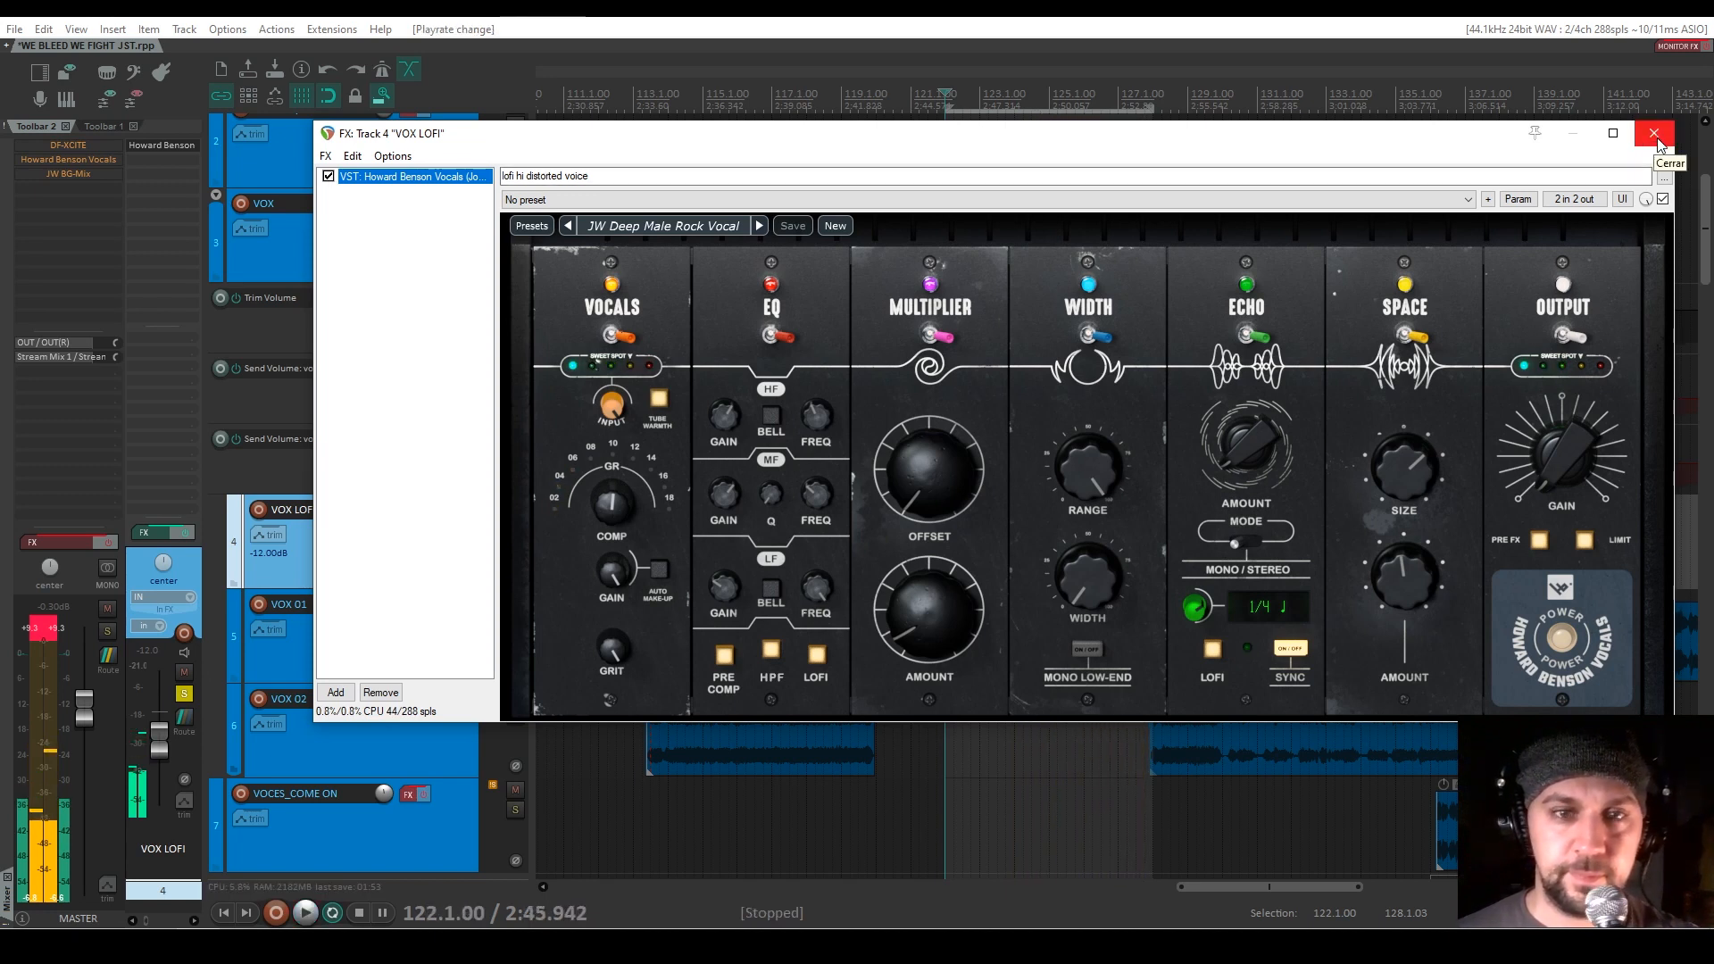
click(1654, 134)
Select the VOX folder track and solo it
scroll(438, 361, up, 5)
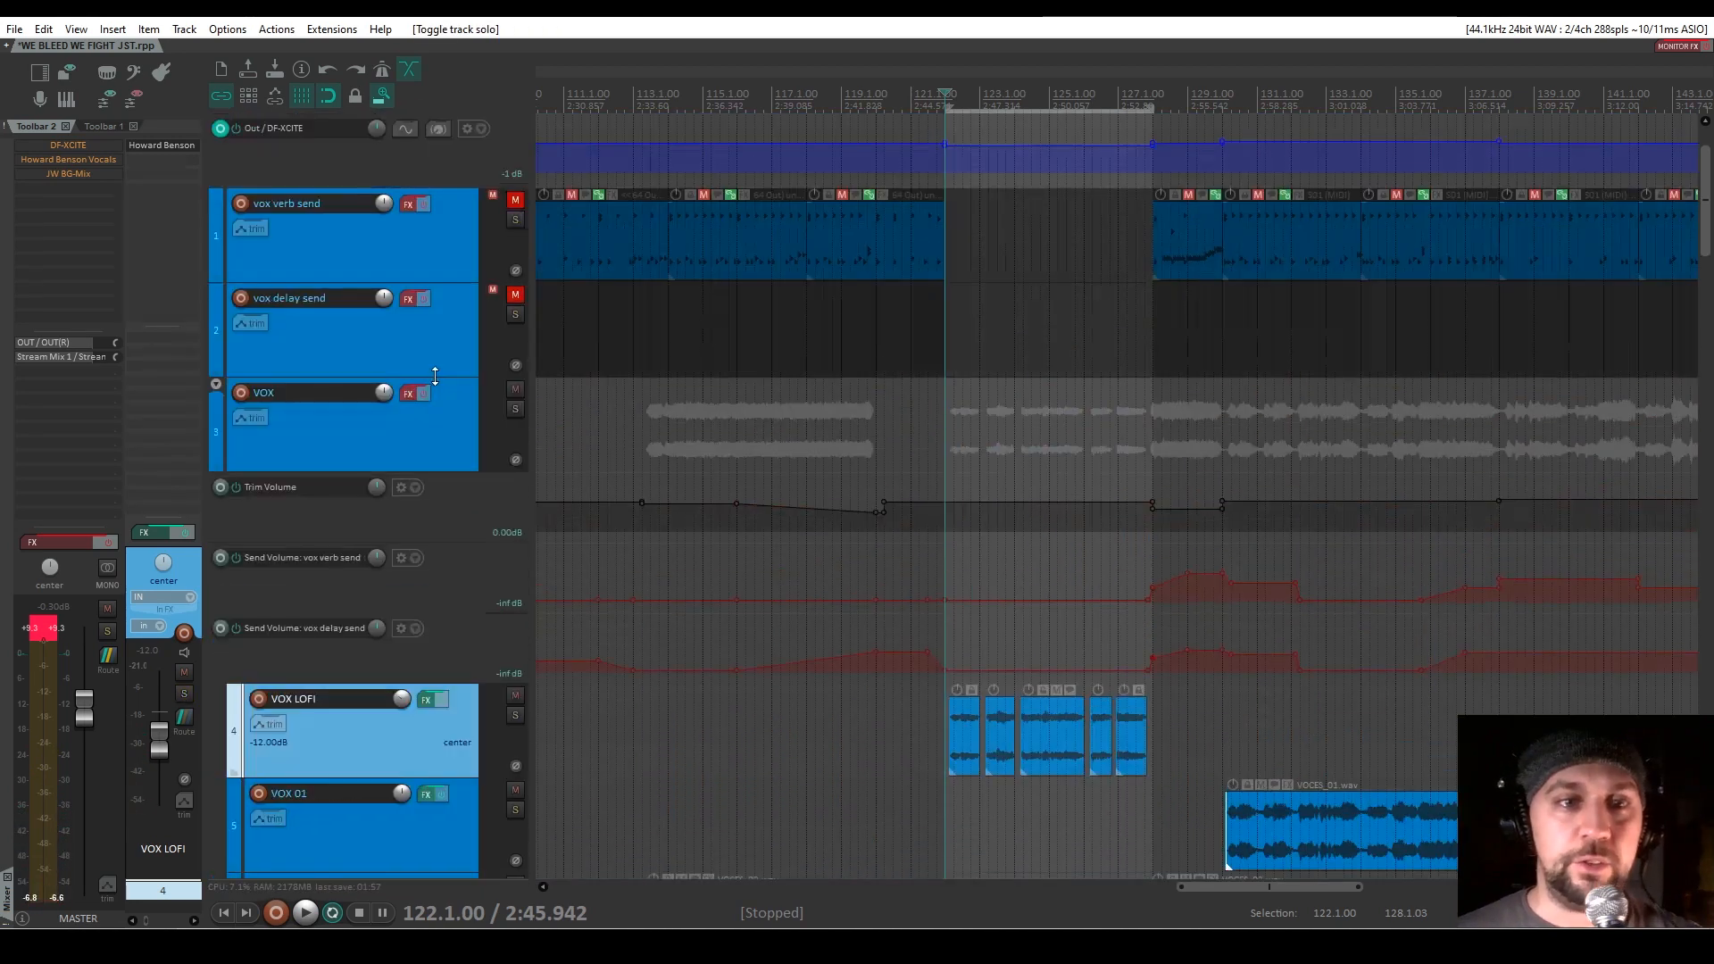
click(413, 435)
click(515, 408)
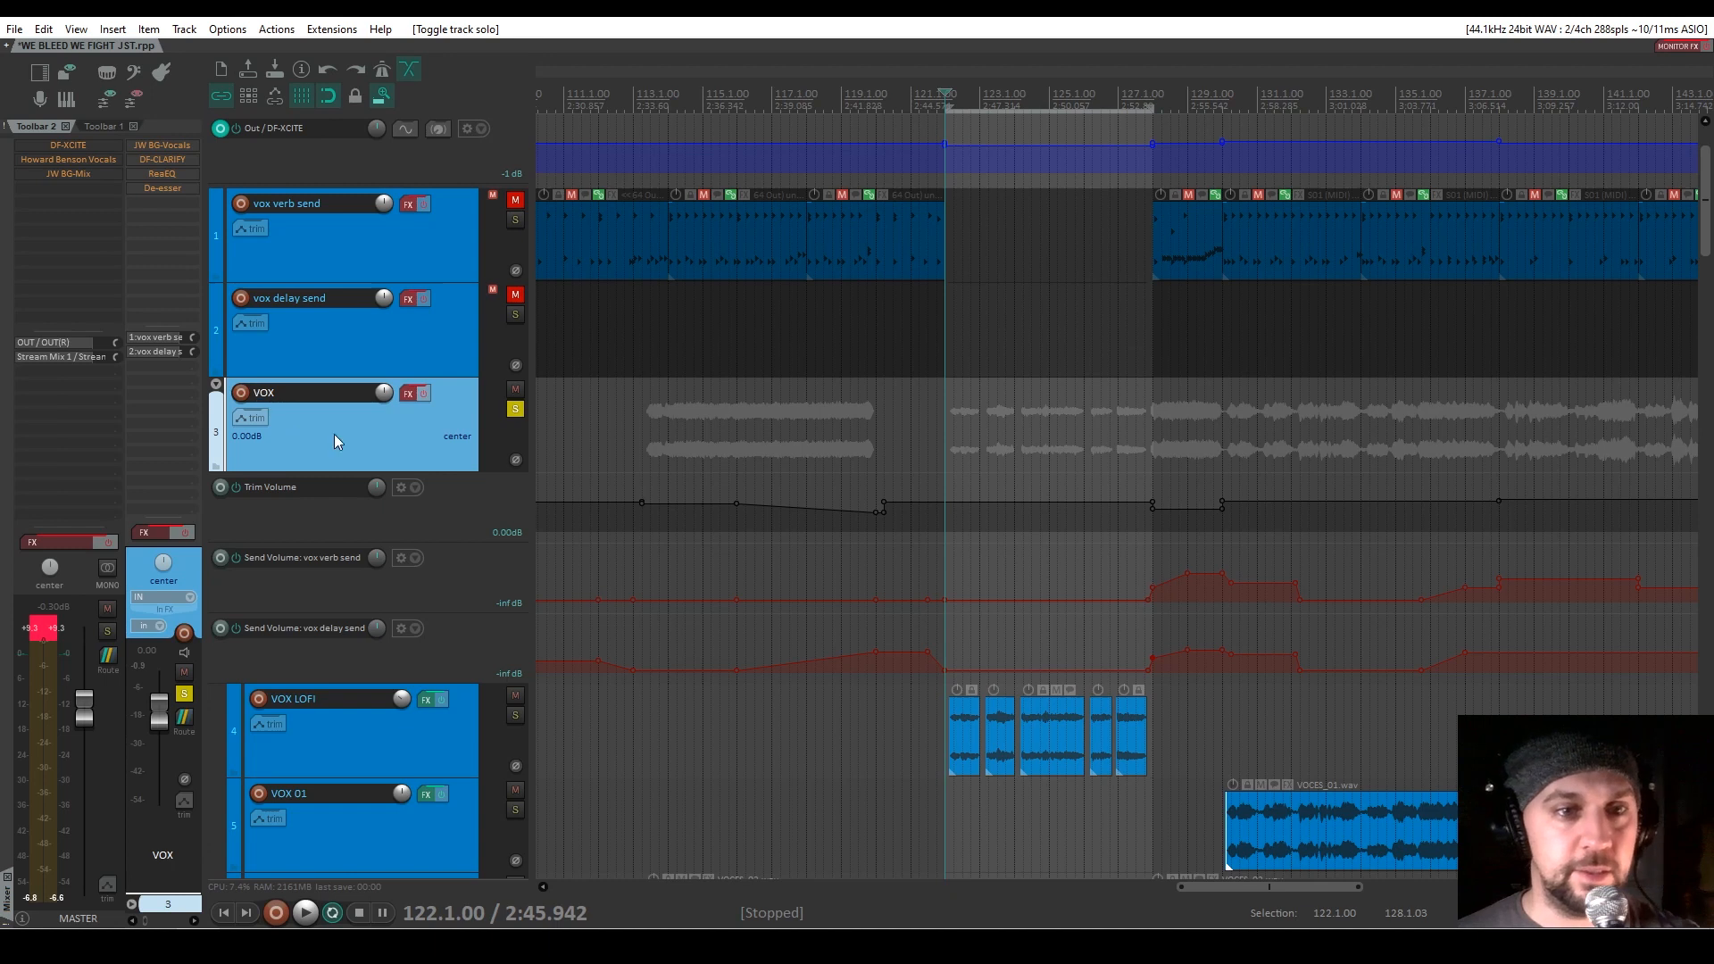
scroll(645, 445, down, 3)
scroll(862, 384, up, 4)
scroll(861, 384, down, 4)
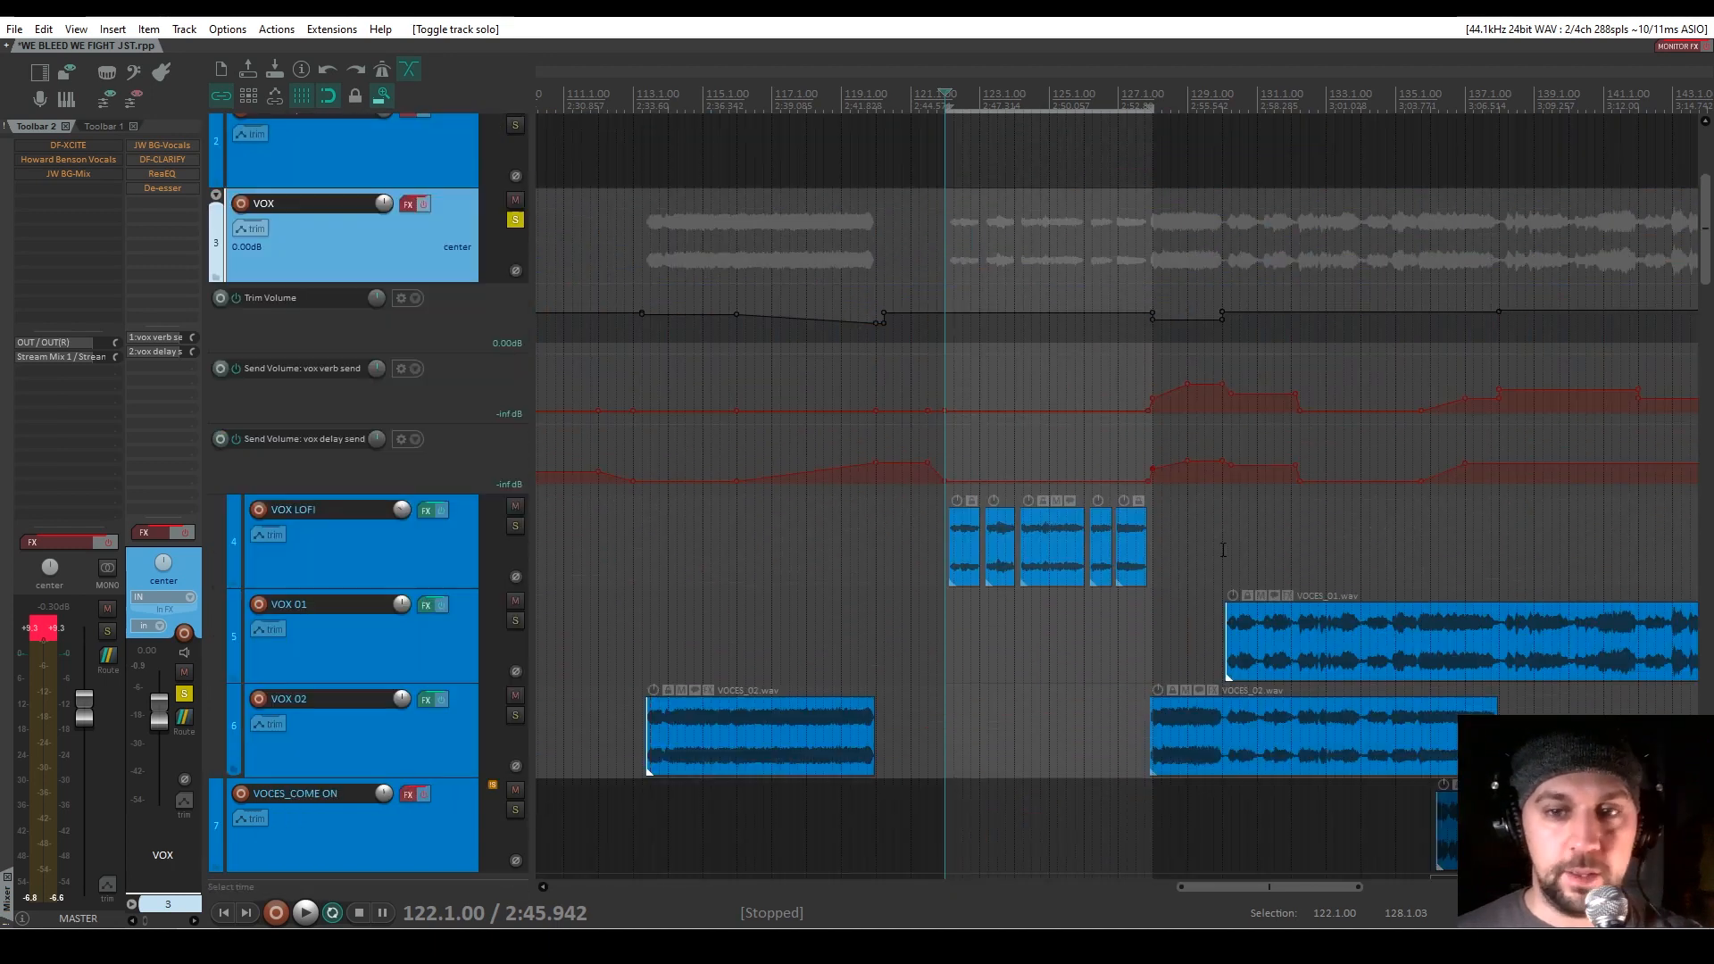
Play the soloed VOX folder from 130.2.00 with its effects bypassed, then stop playback
click(1229, 544)
scroll(346, 332, up, 3)
key(space)
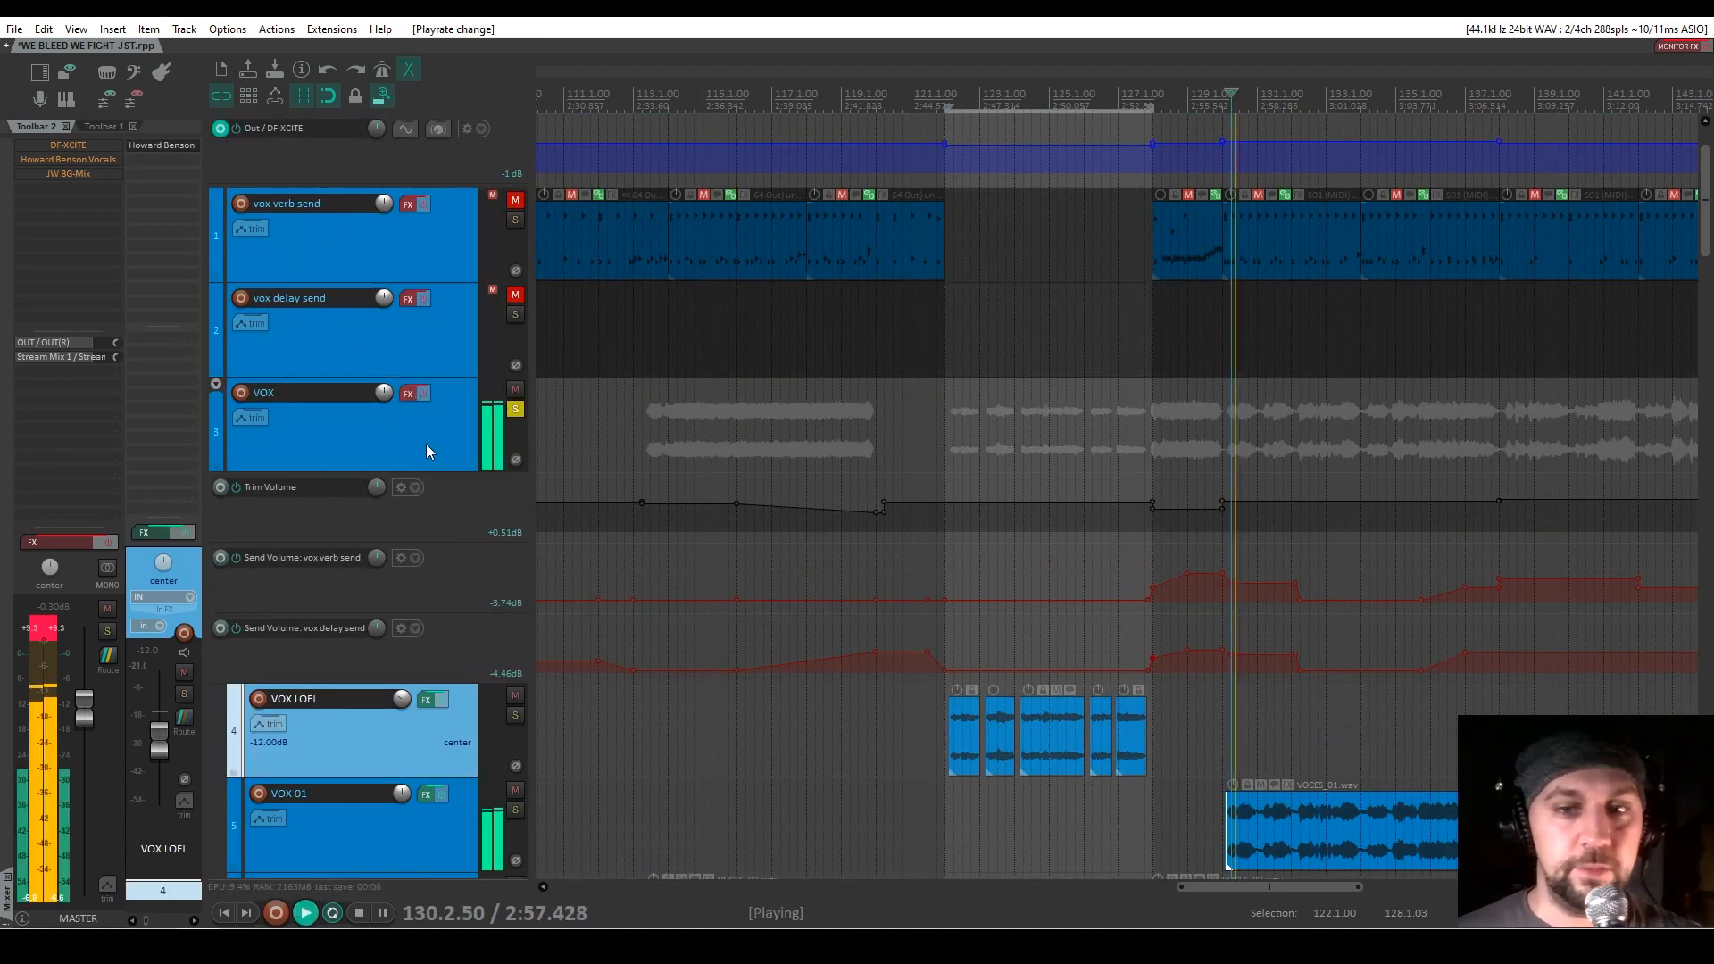
scroll(432, 375, down, 1)
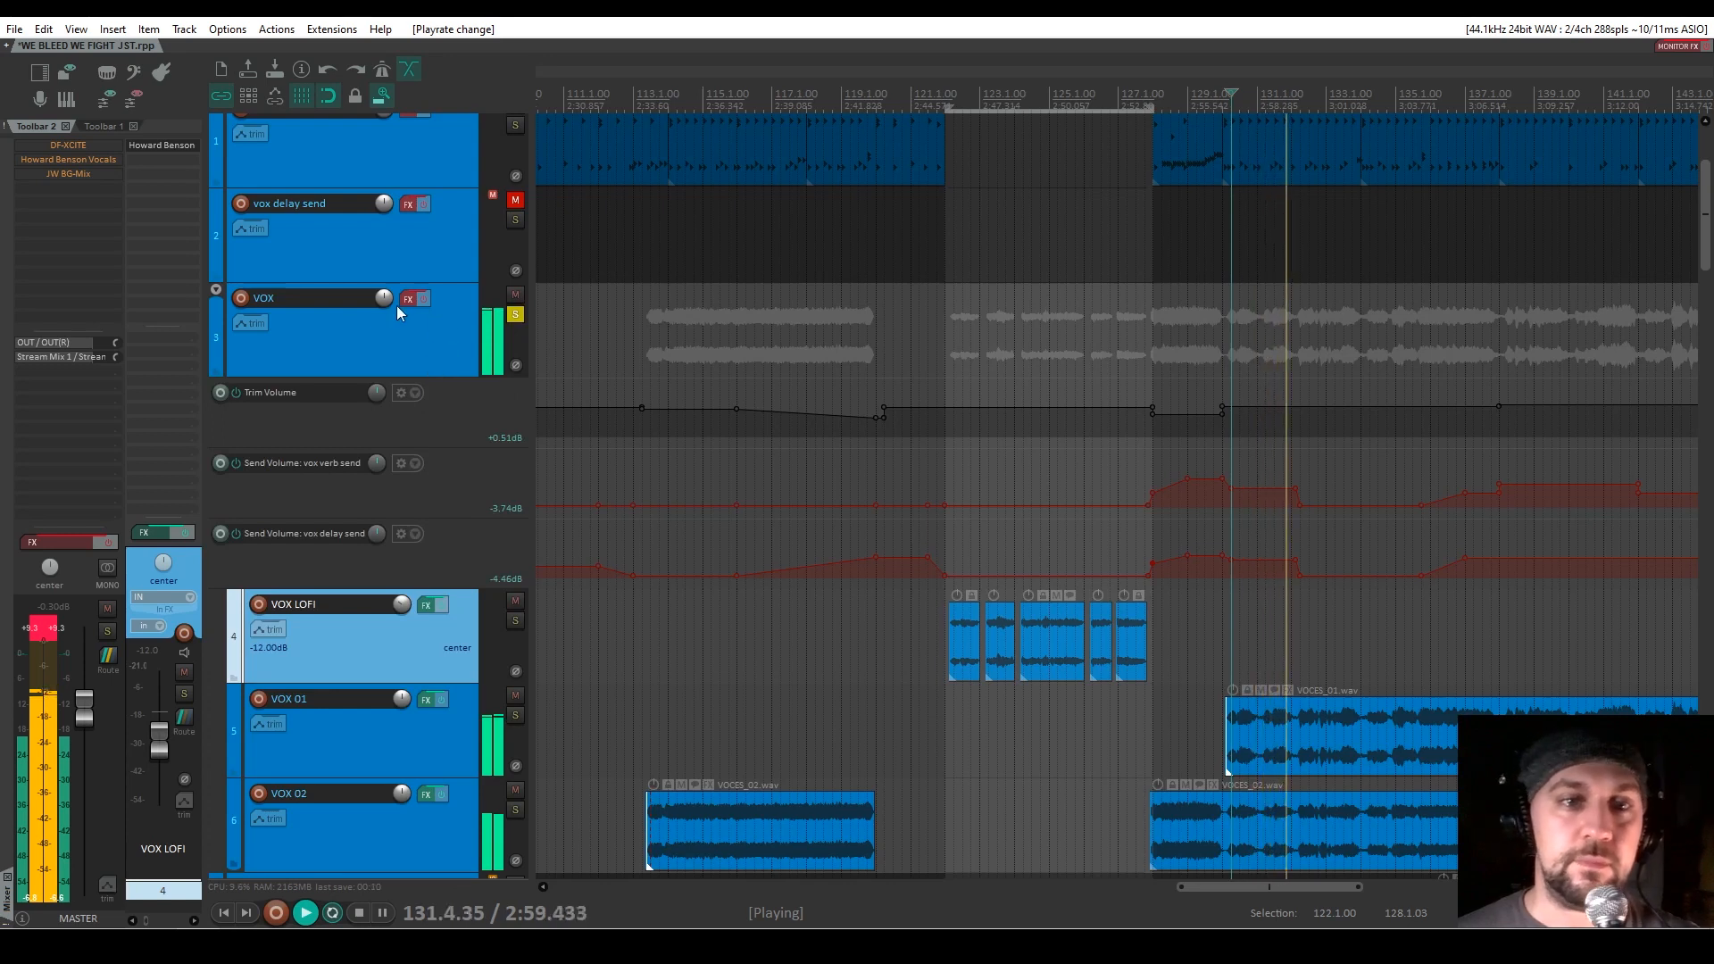
click(420, 341)
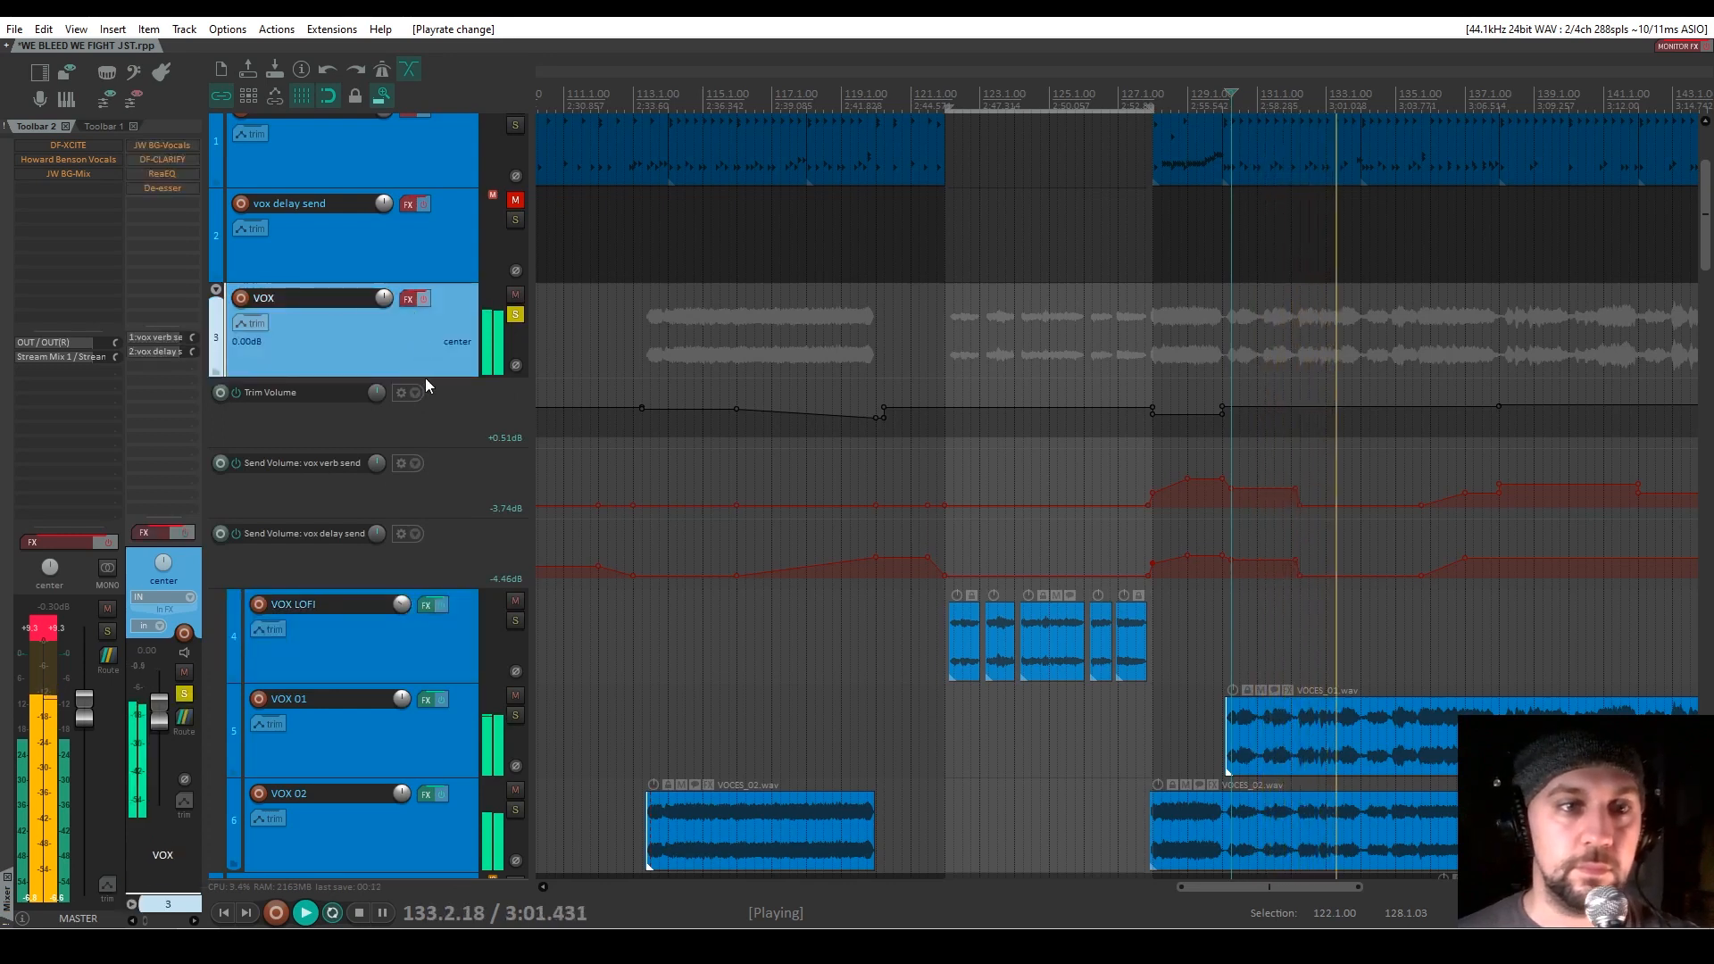
key(space)
Open the VOX folder's effects chain and remove the DF-CLARIFY plug-in from it
click(407, 302)
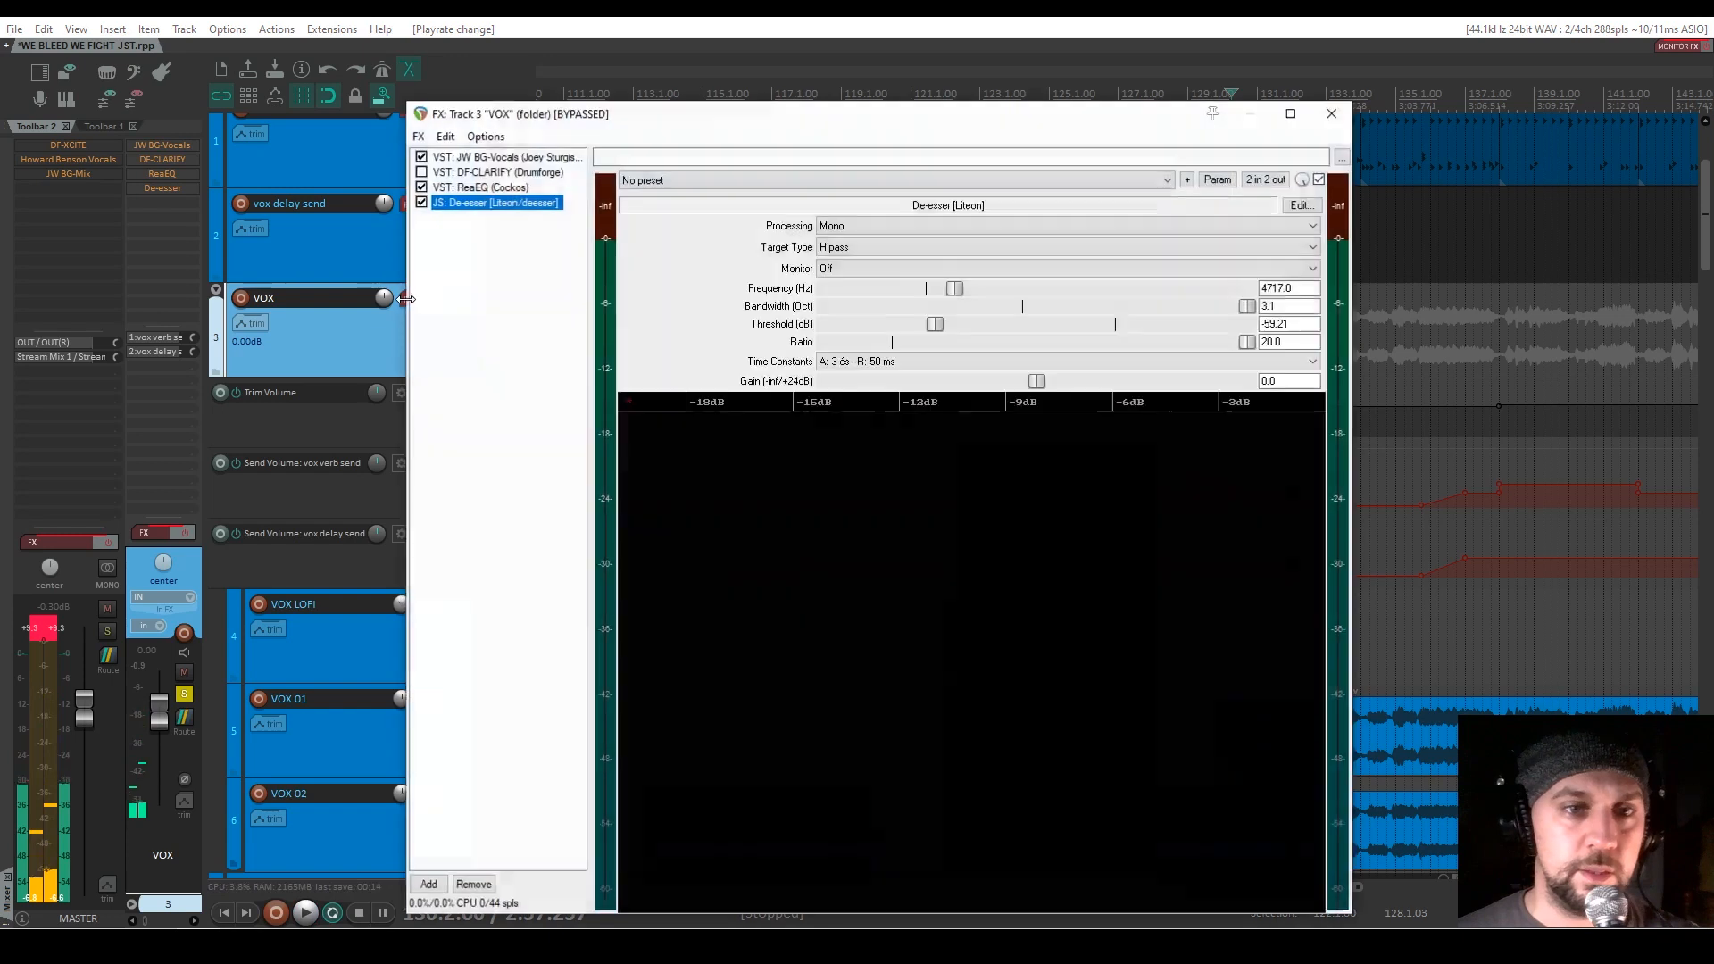
click(505, 156)
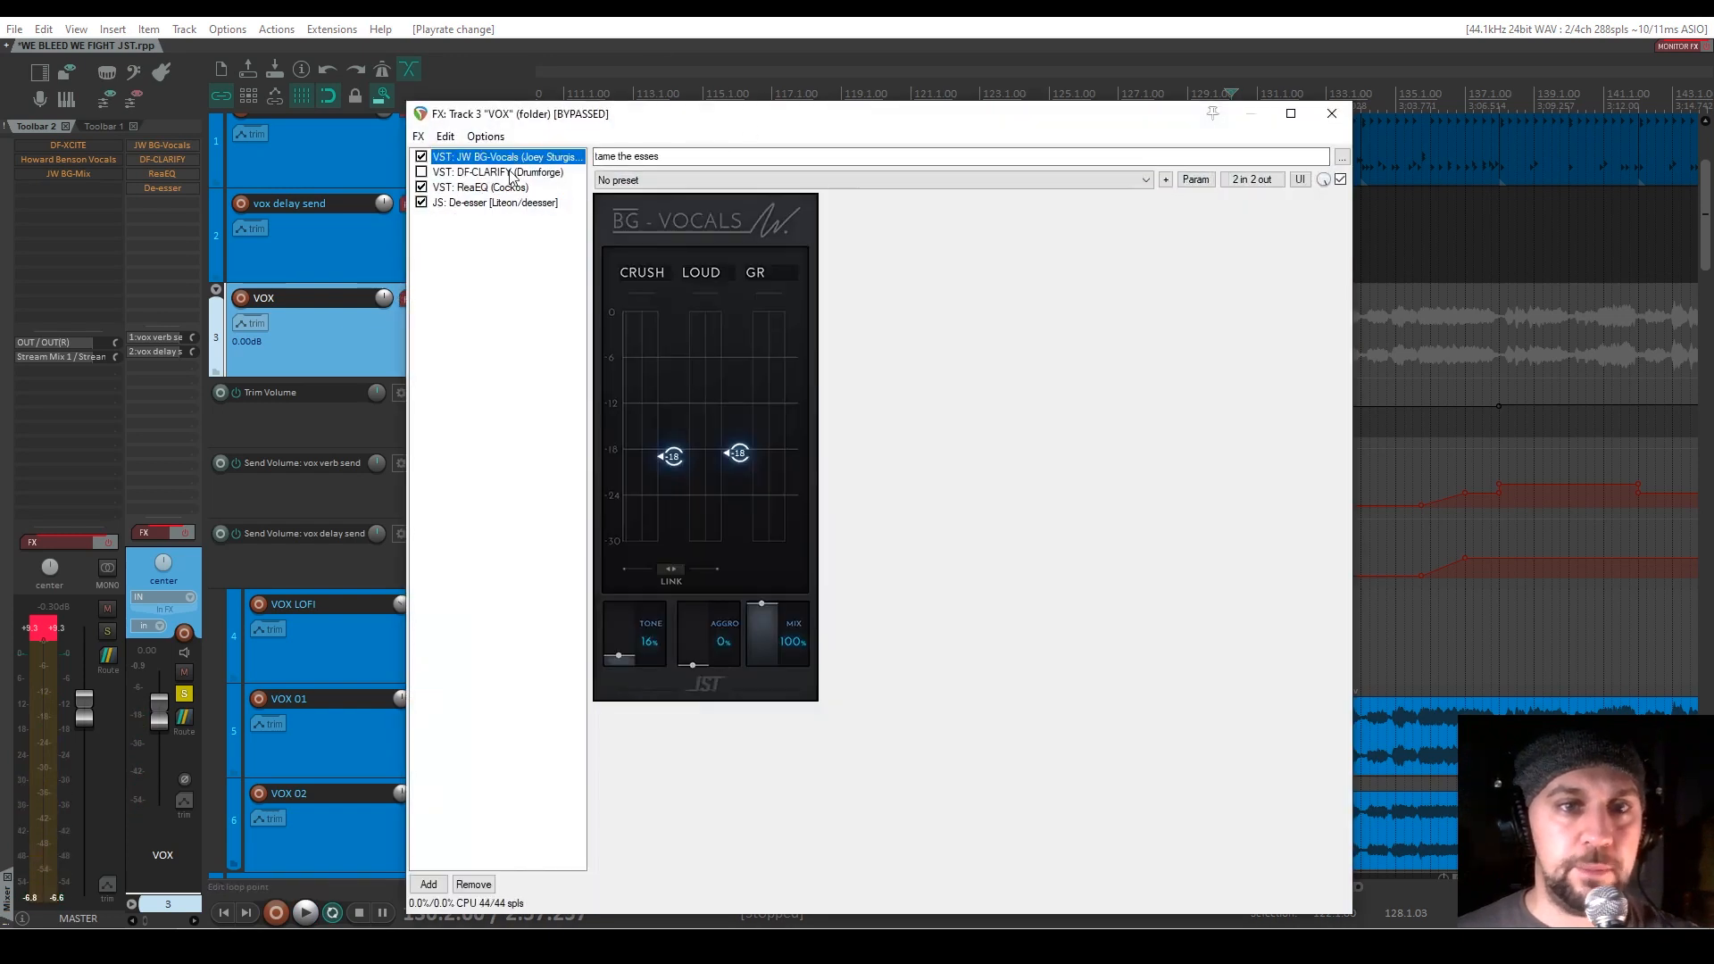
click(511, 172)
click(473, 884)
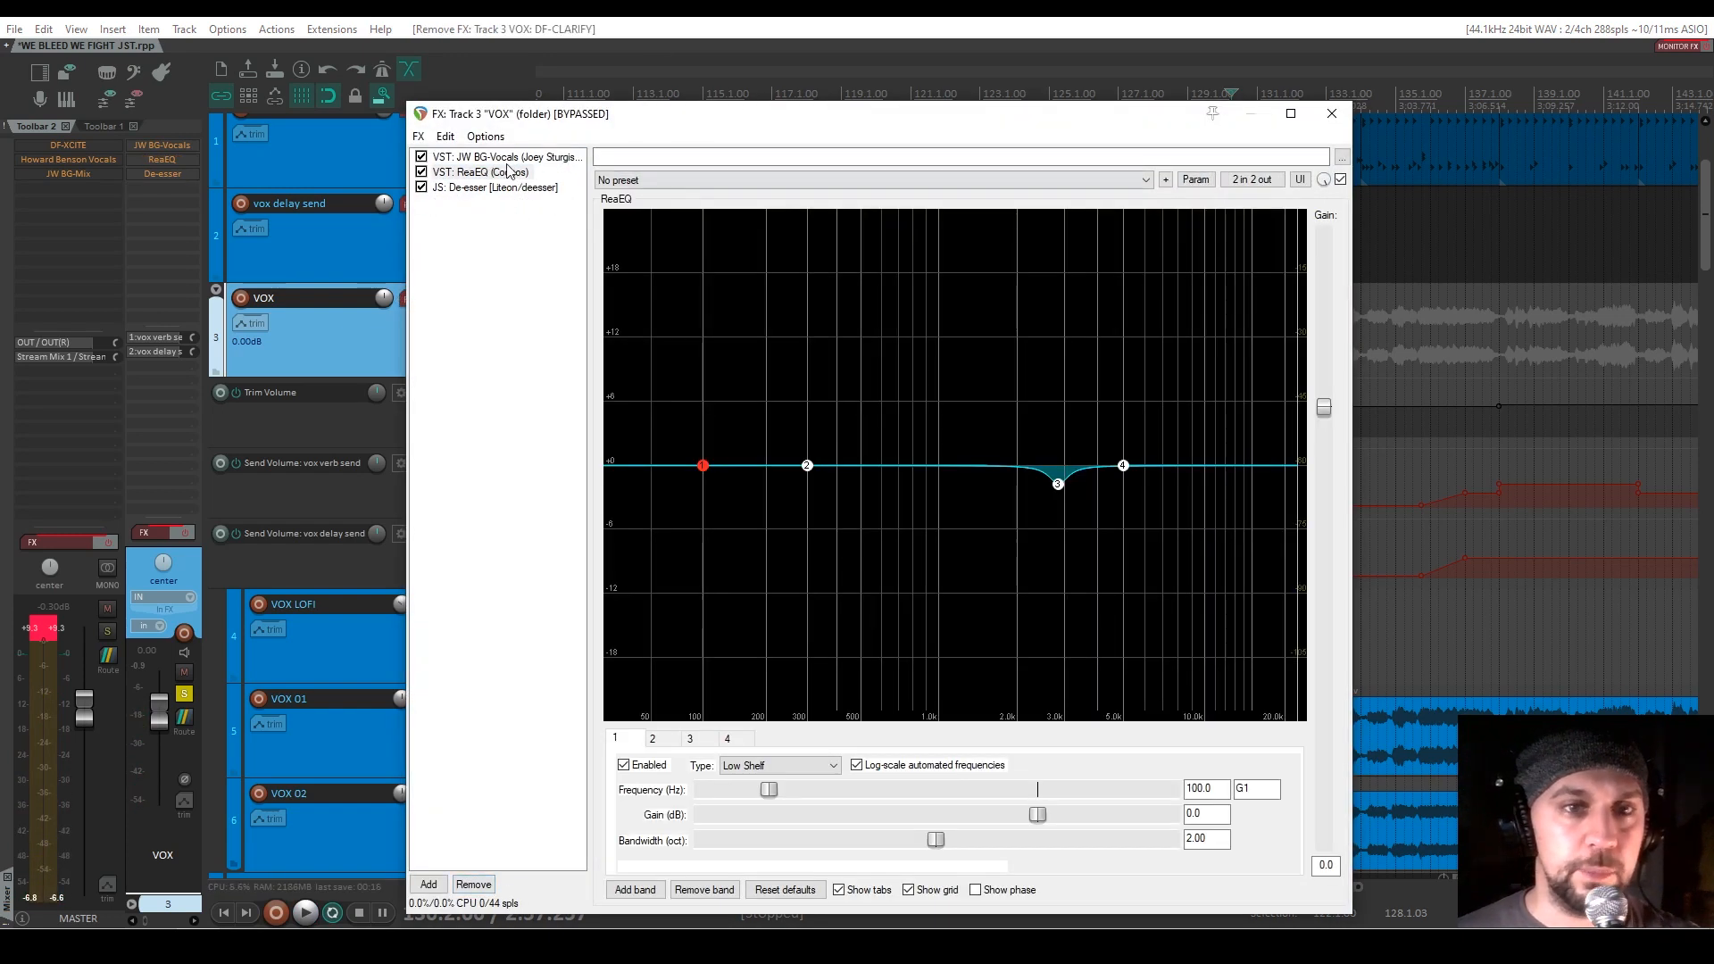
Display JW BG-Vocals, bypass ReaEQ and De-esser, play from 130.2.00 while enabling the VOX folder's effects, then stop
click(454, 158)
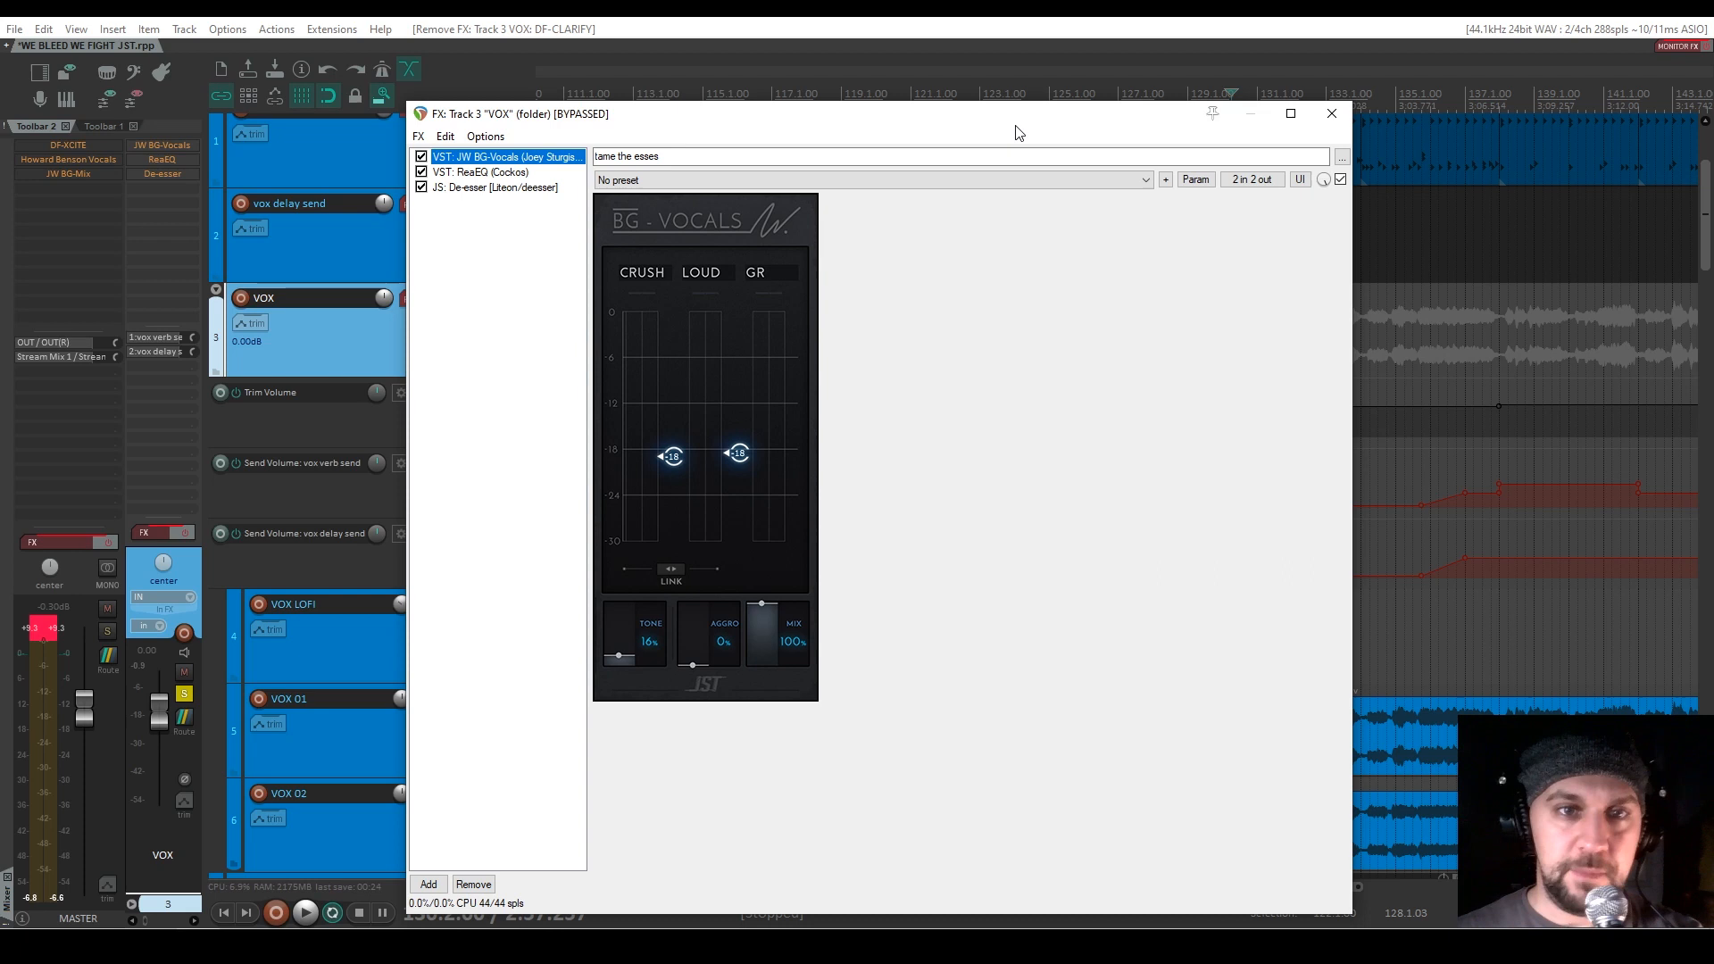
key(space)
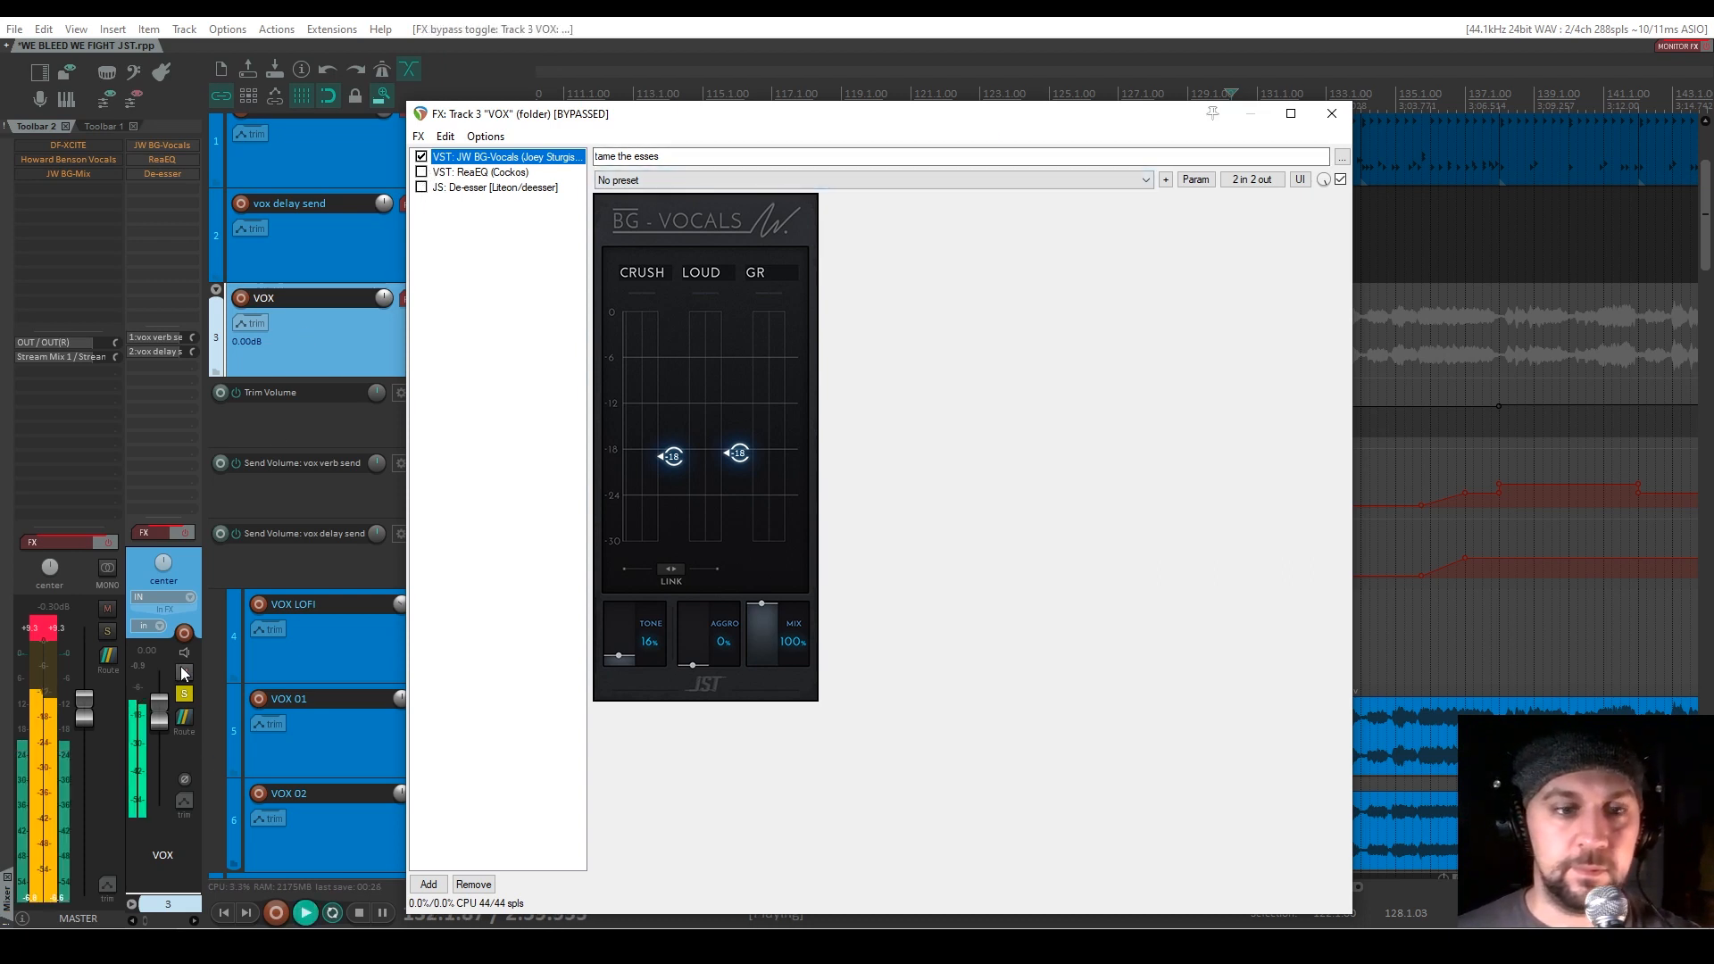
click(183, 533)
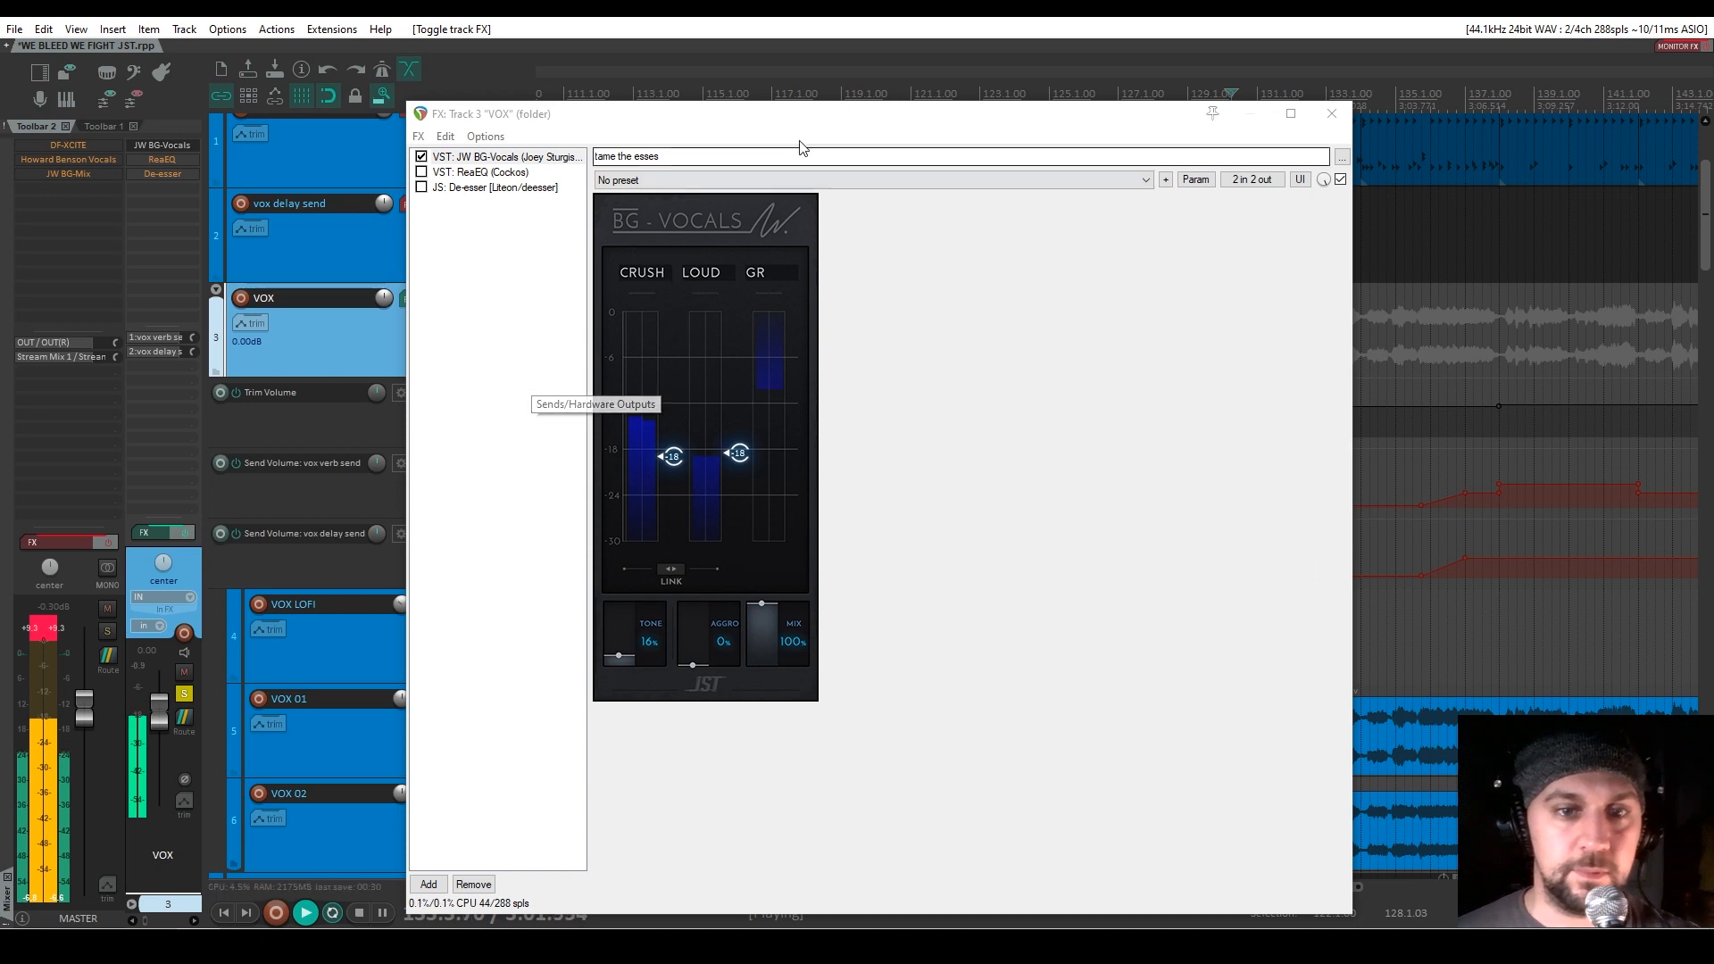
drag(899, 114, 1018, 92)
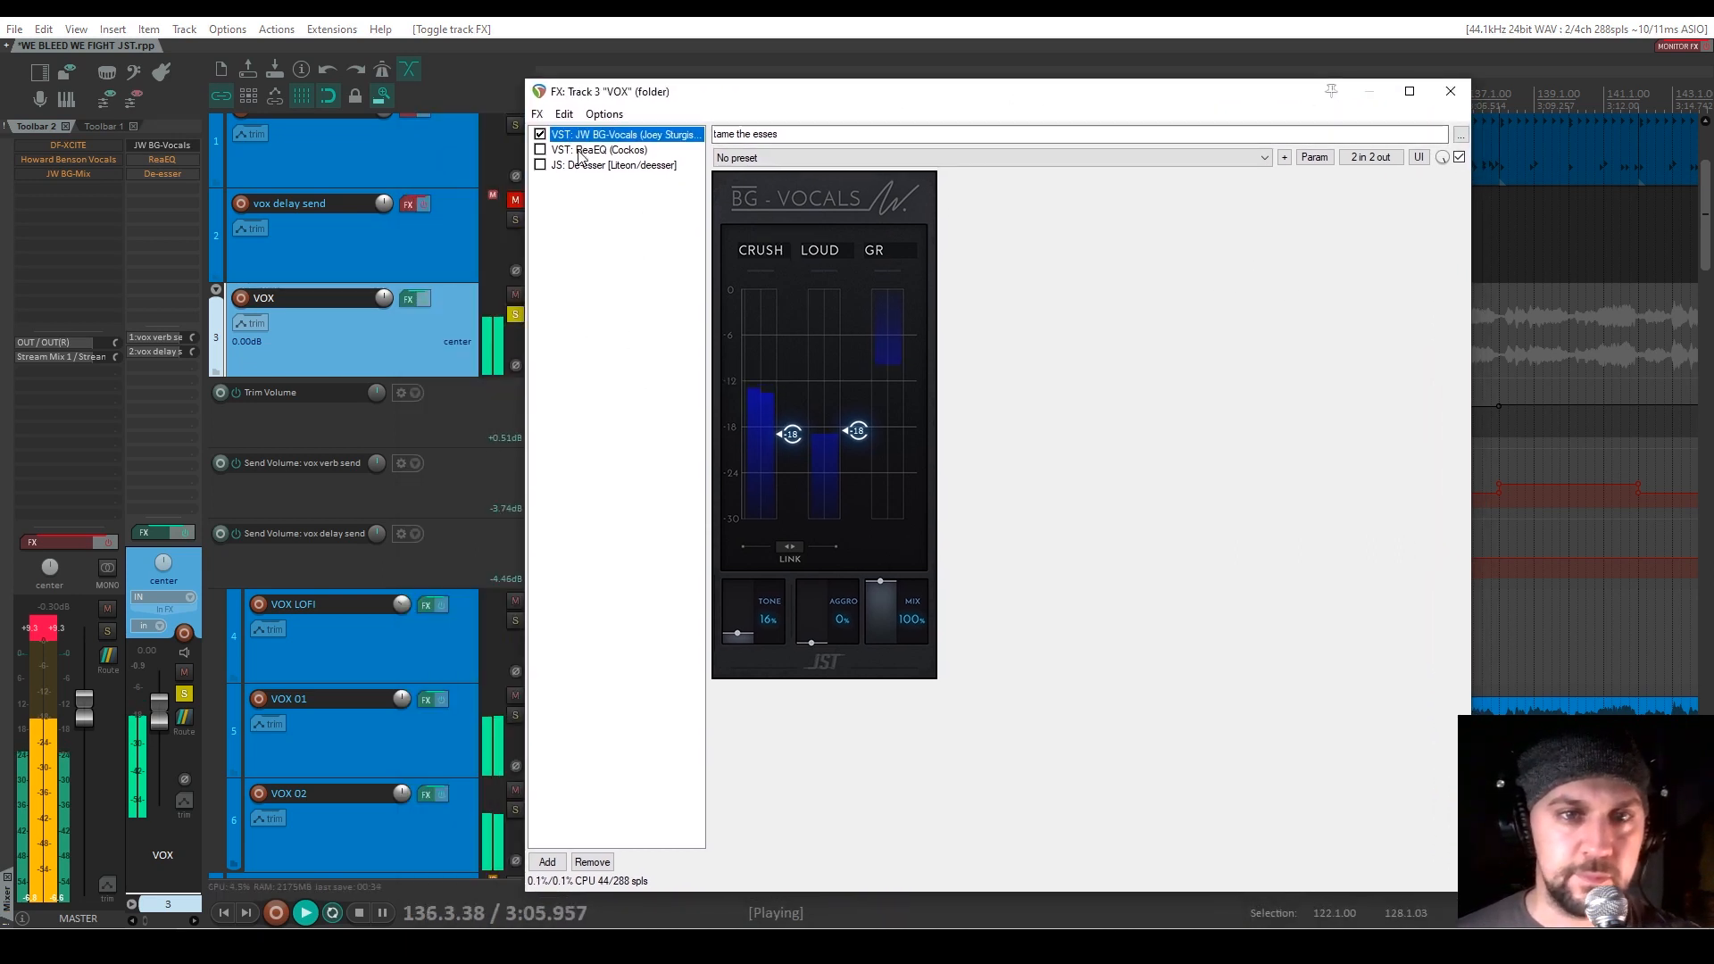
key(space)
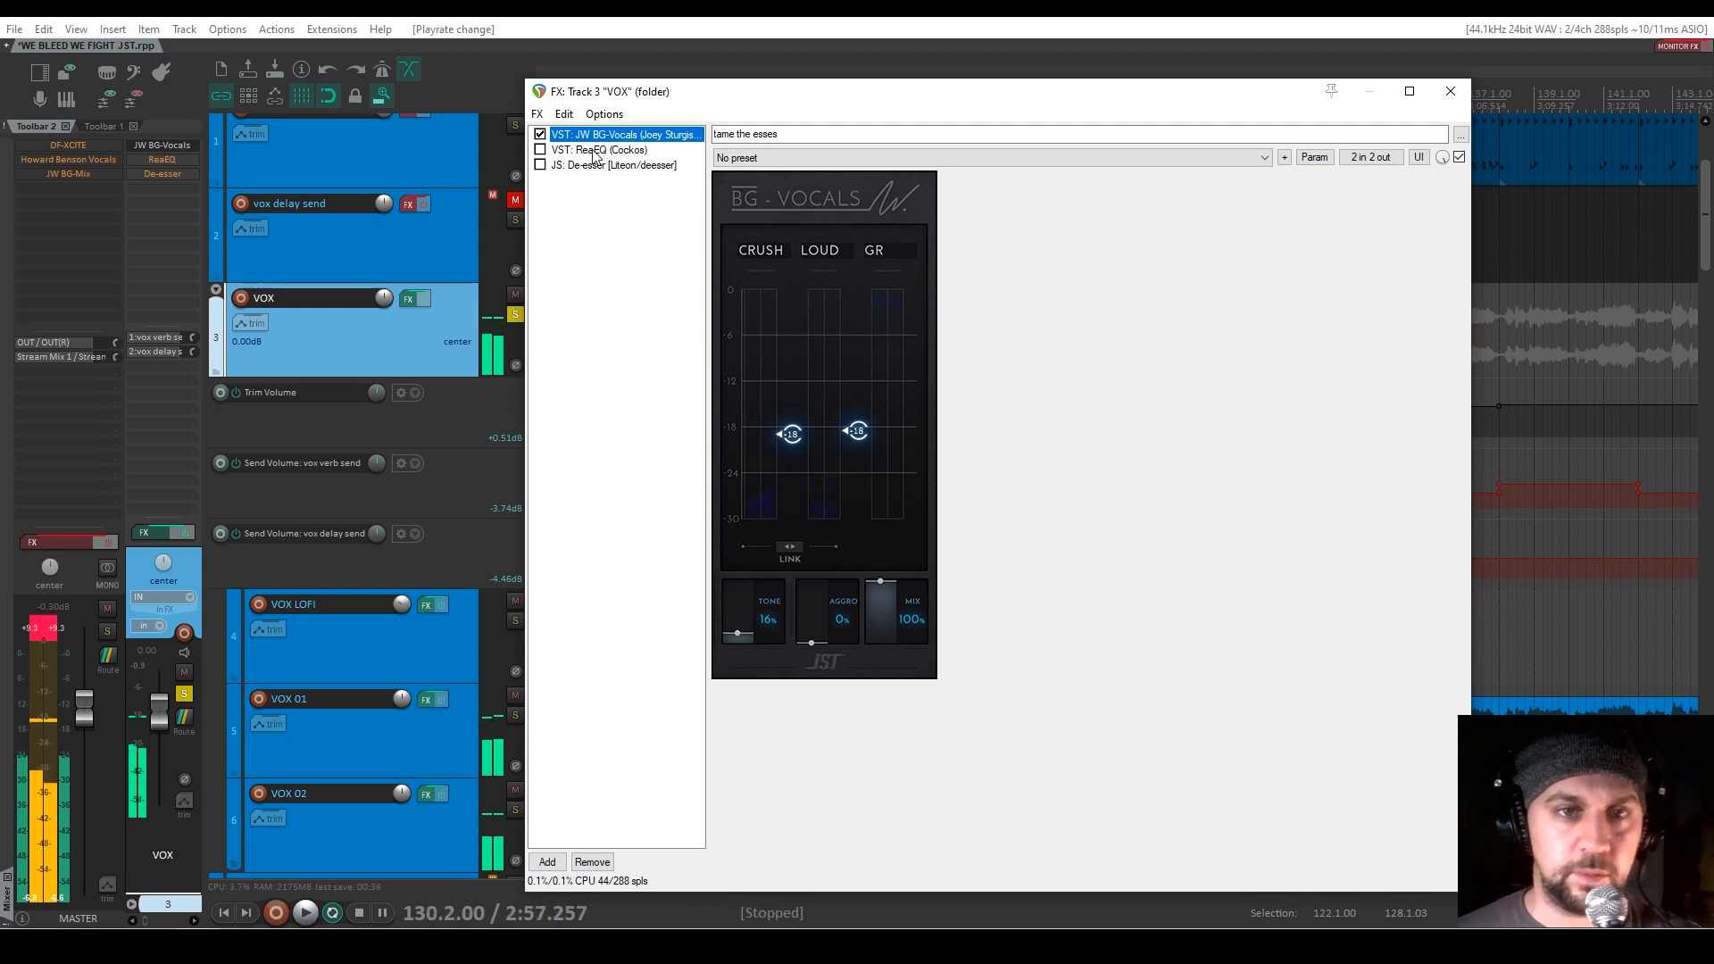
Display ReaEQ on the VOX folder, replay from 130.2.00 while switching ReaEQ on, then stop playback
click(595, 151)
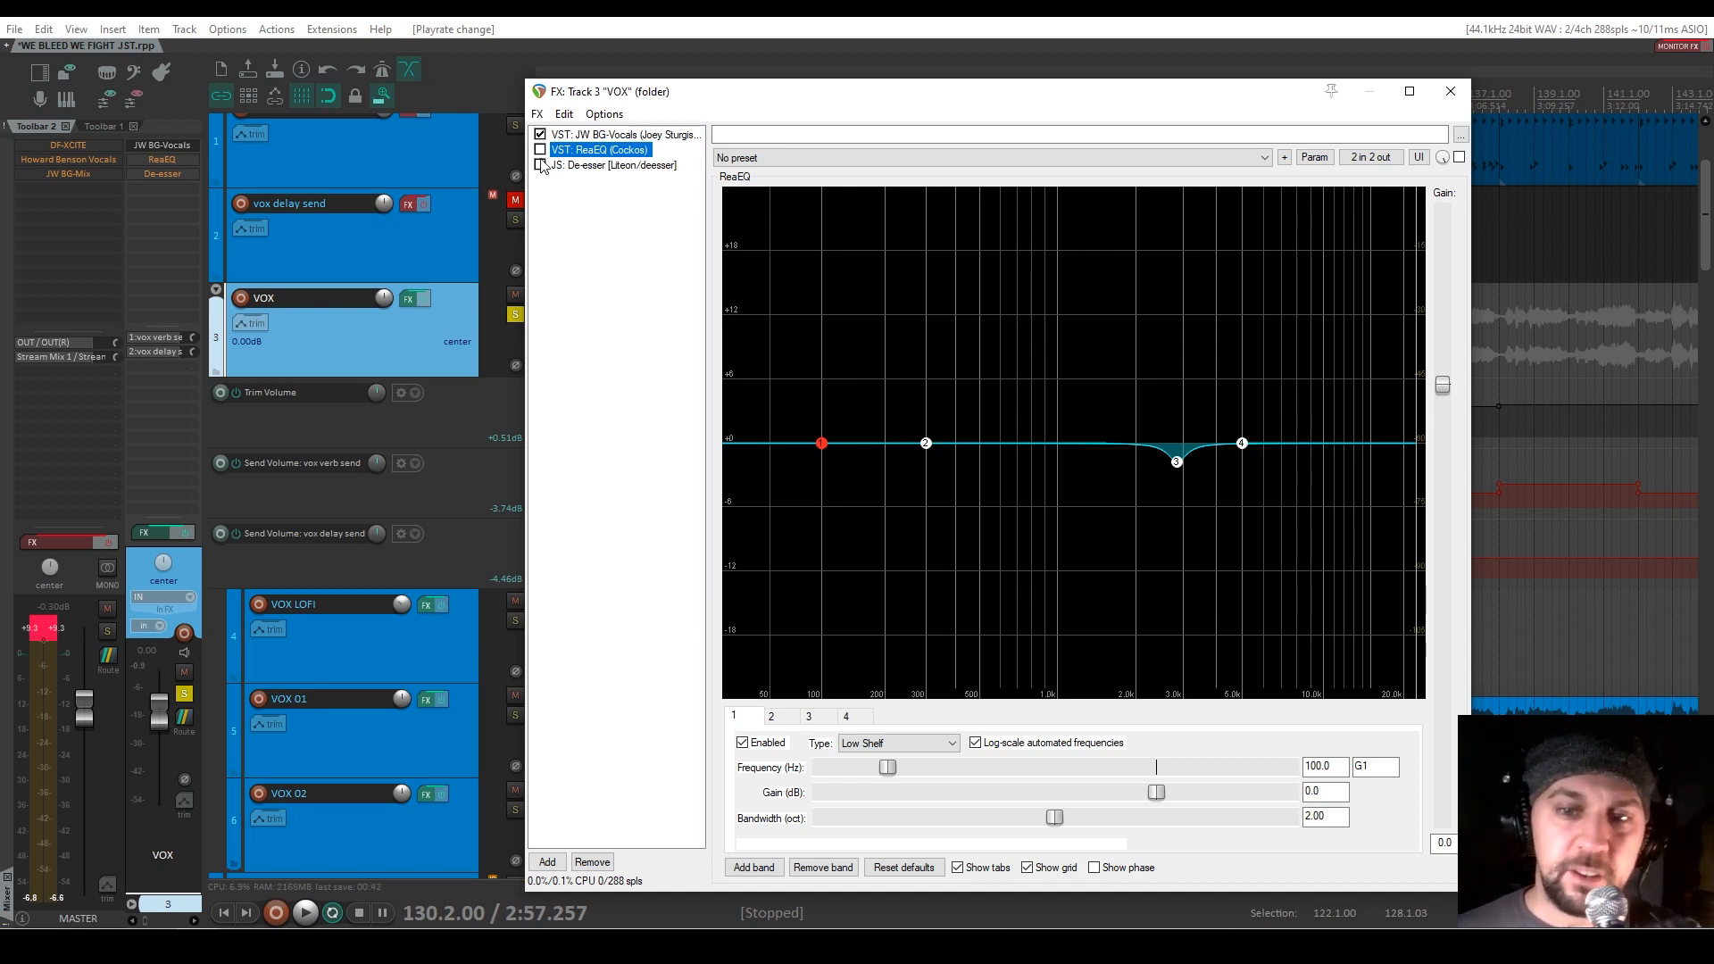
key(space)
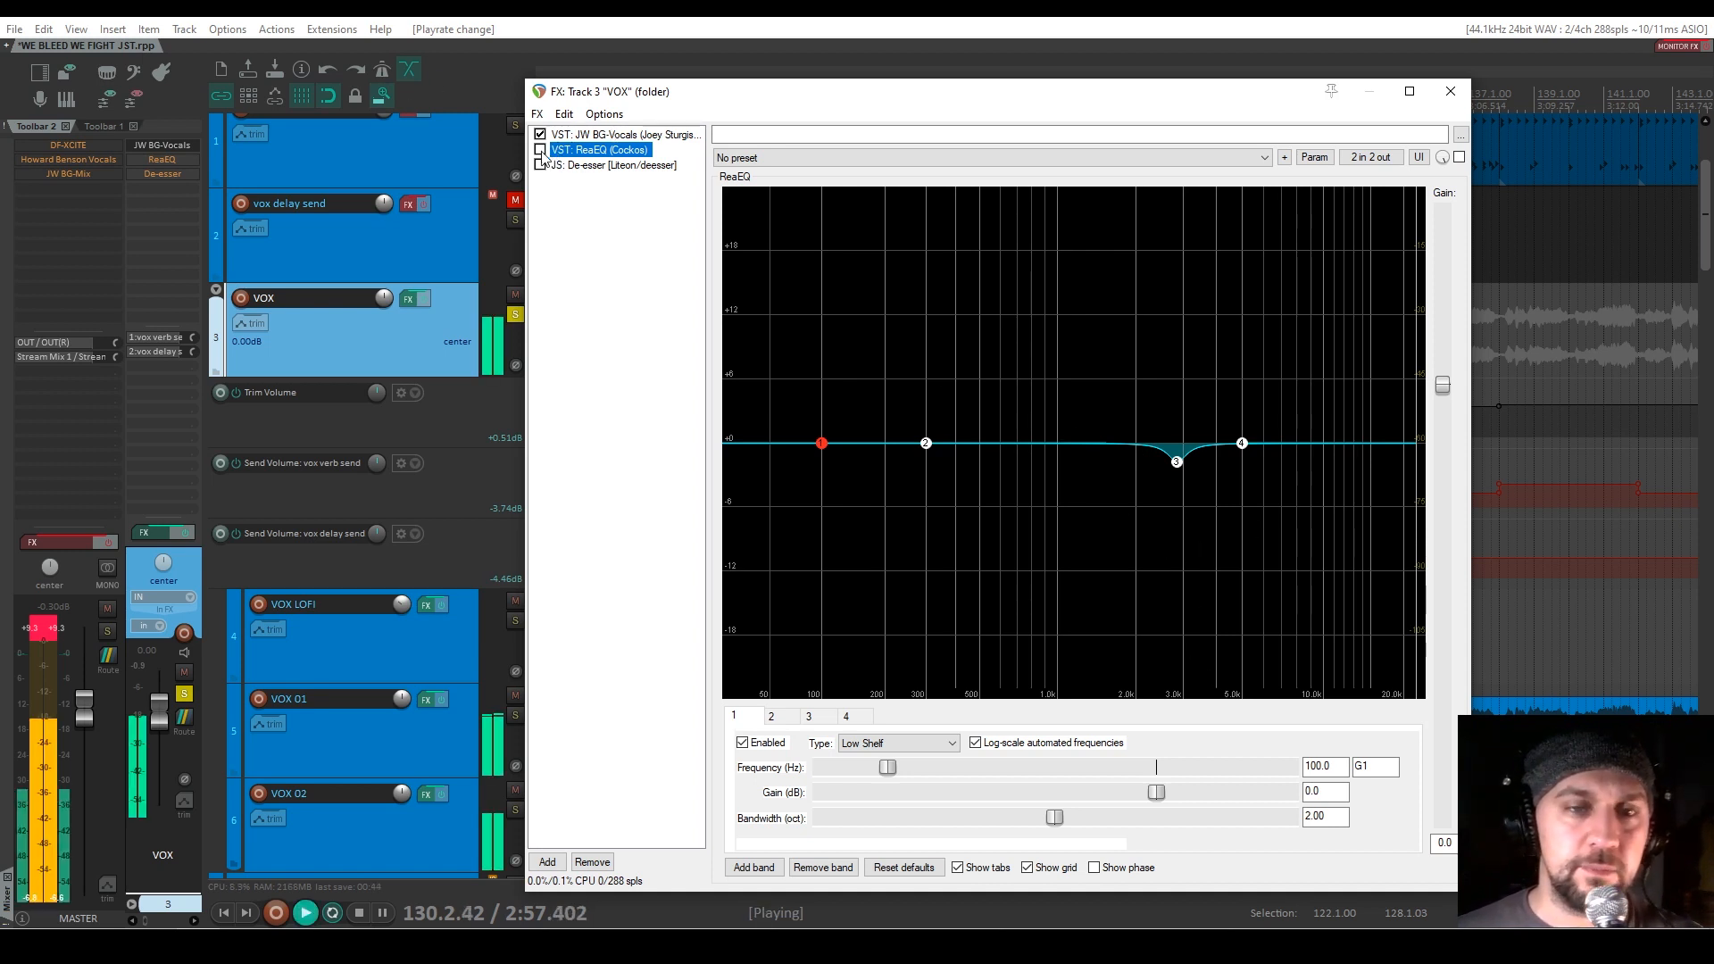
click(540, 150)
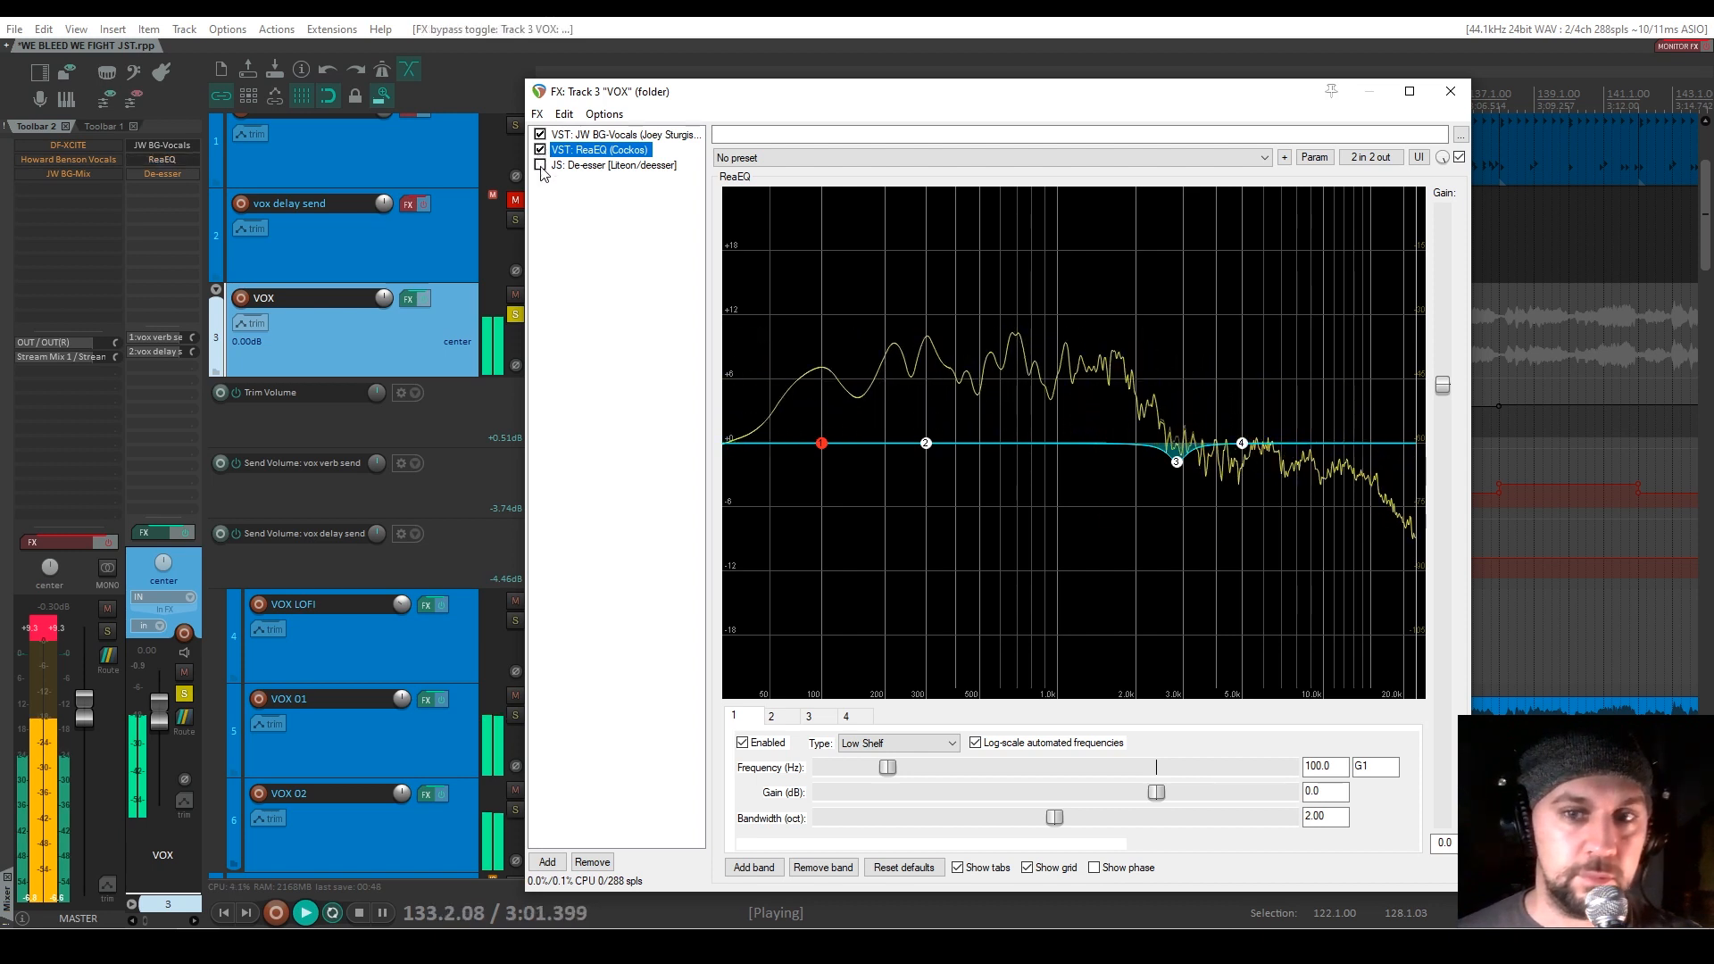
key(space)
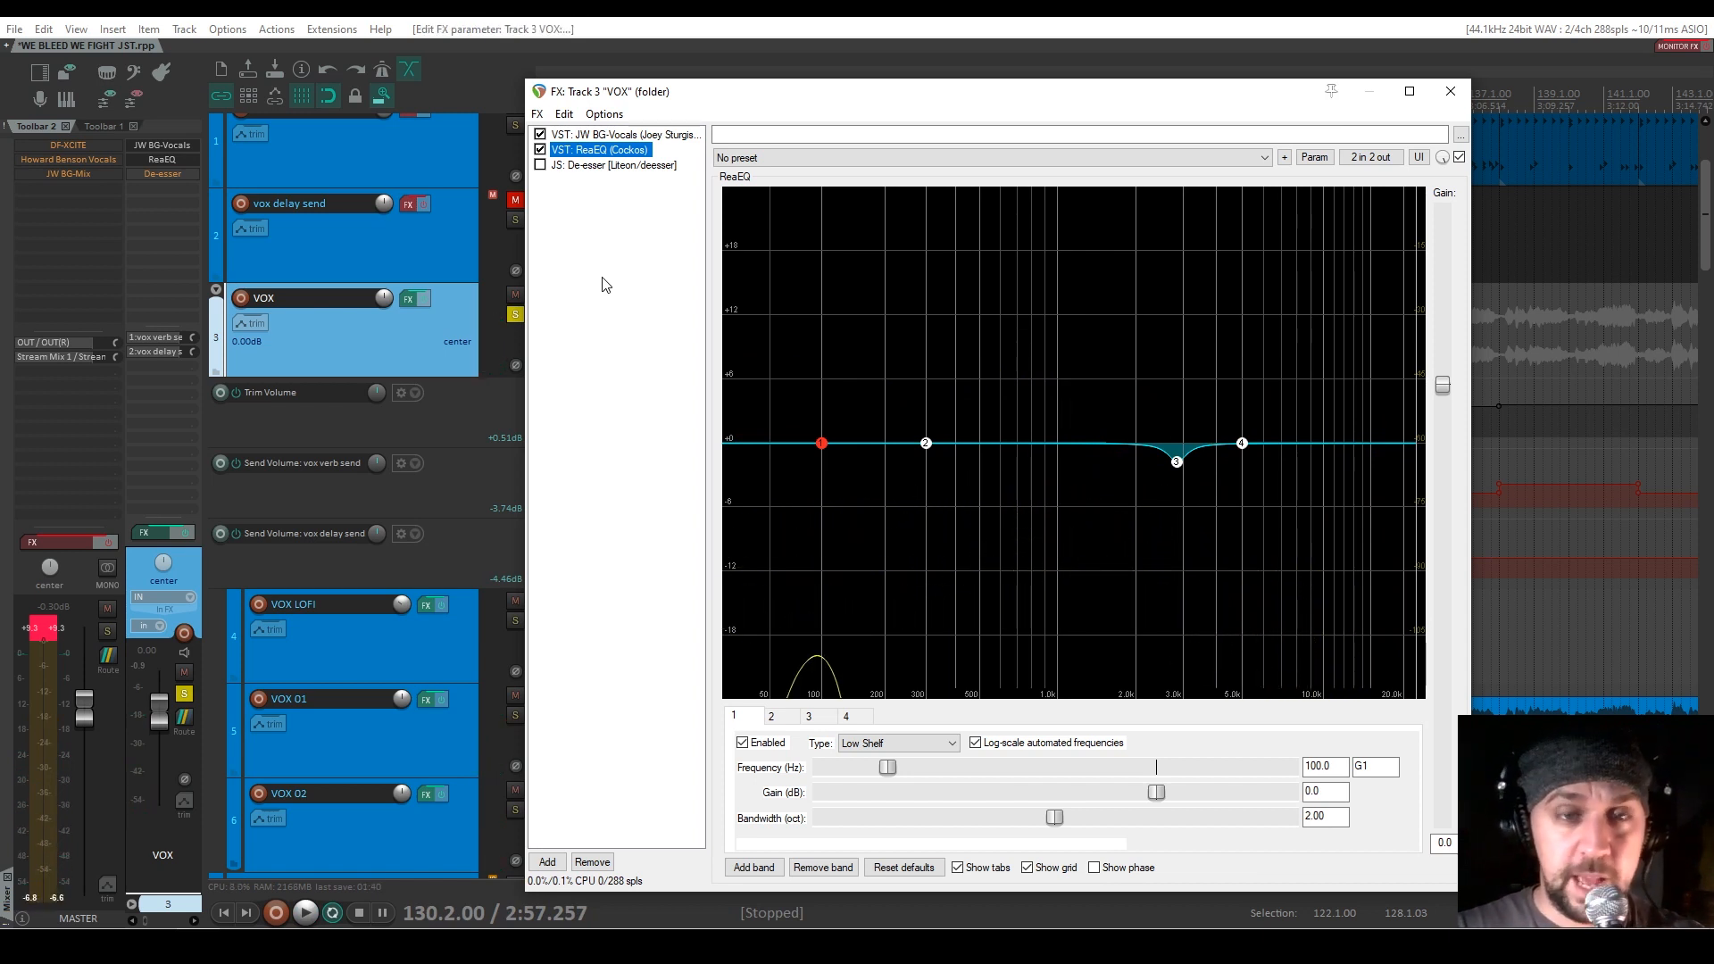
Display De-esser on the VOX folder, play from 130.2.00 while switching De-esser on, then stop and close the effects chain
click(589, 165)
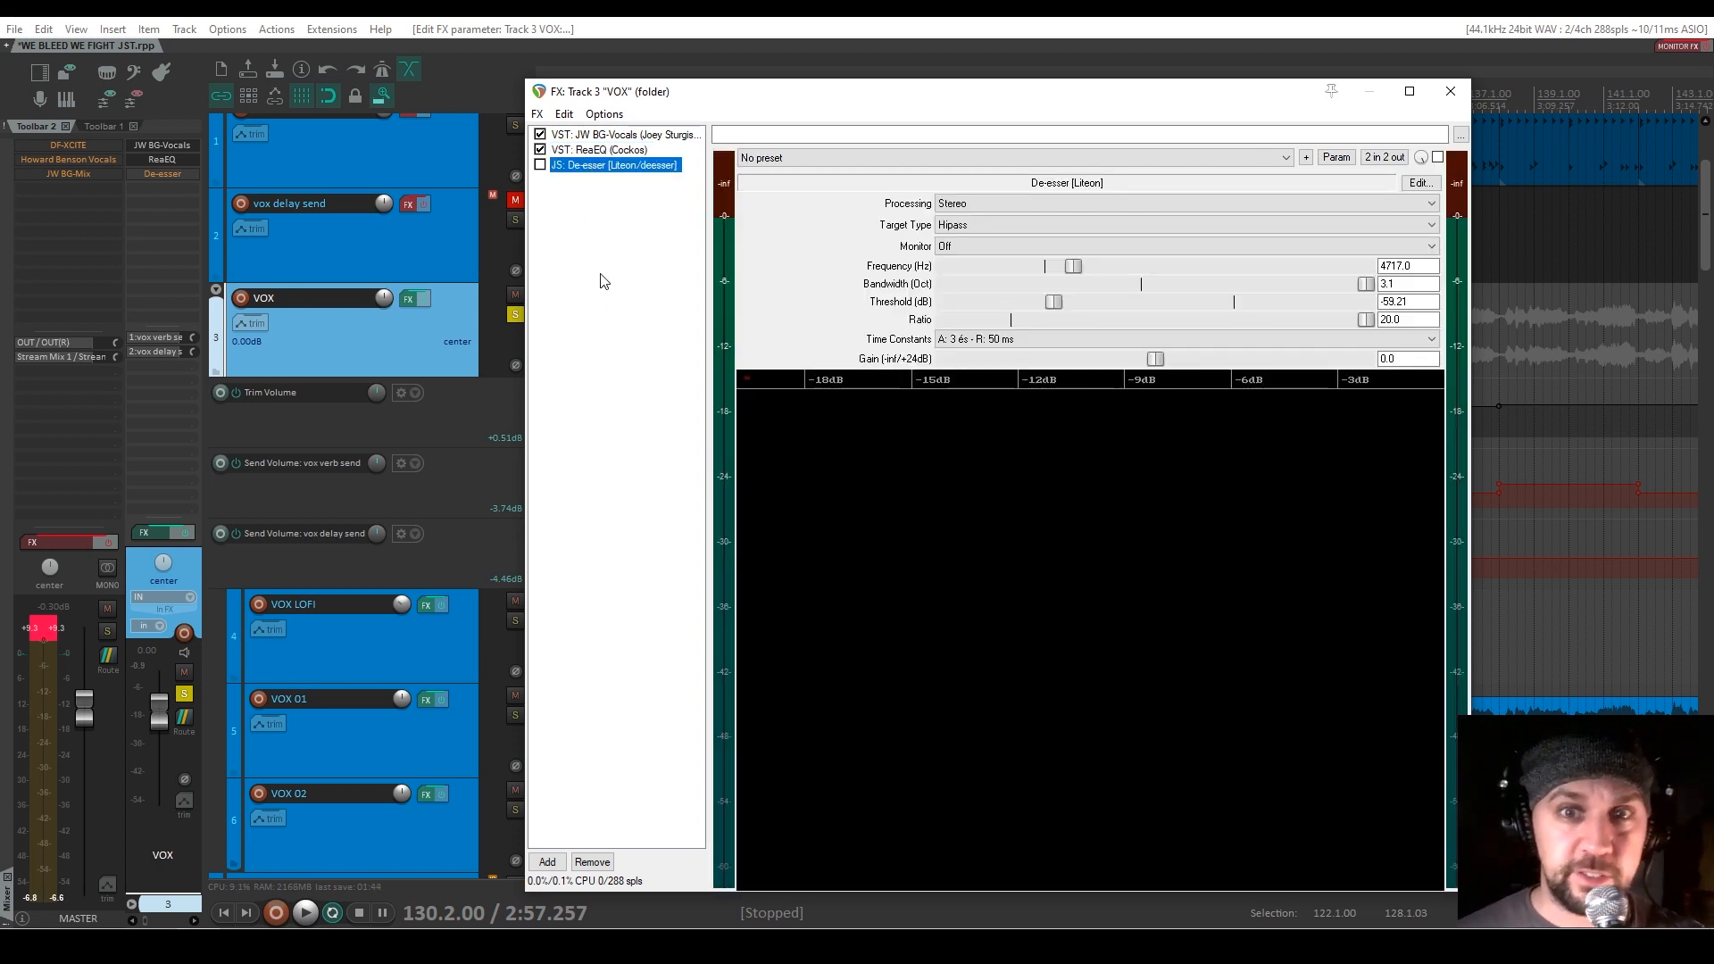
key(space)
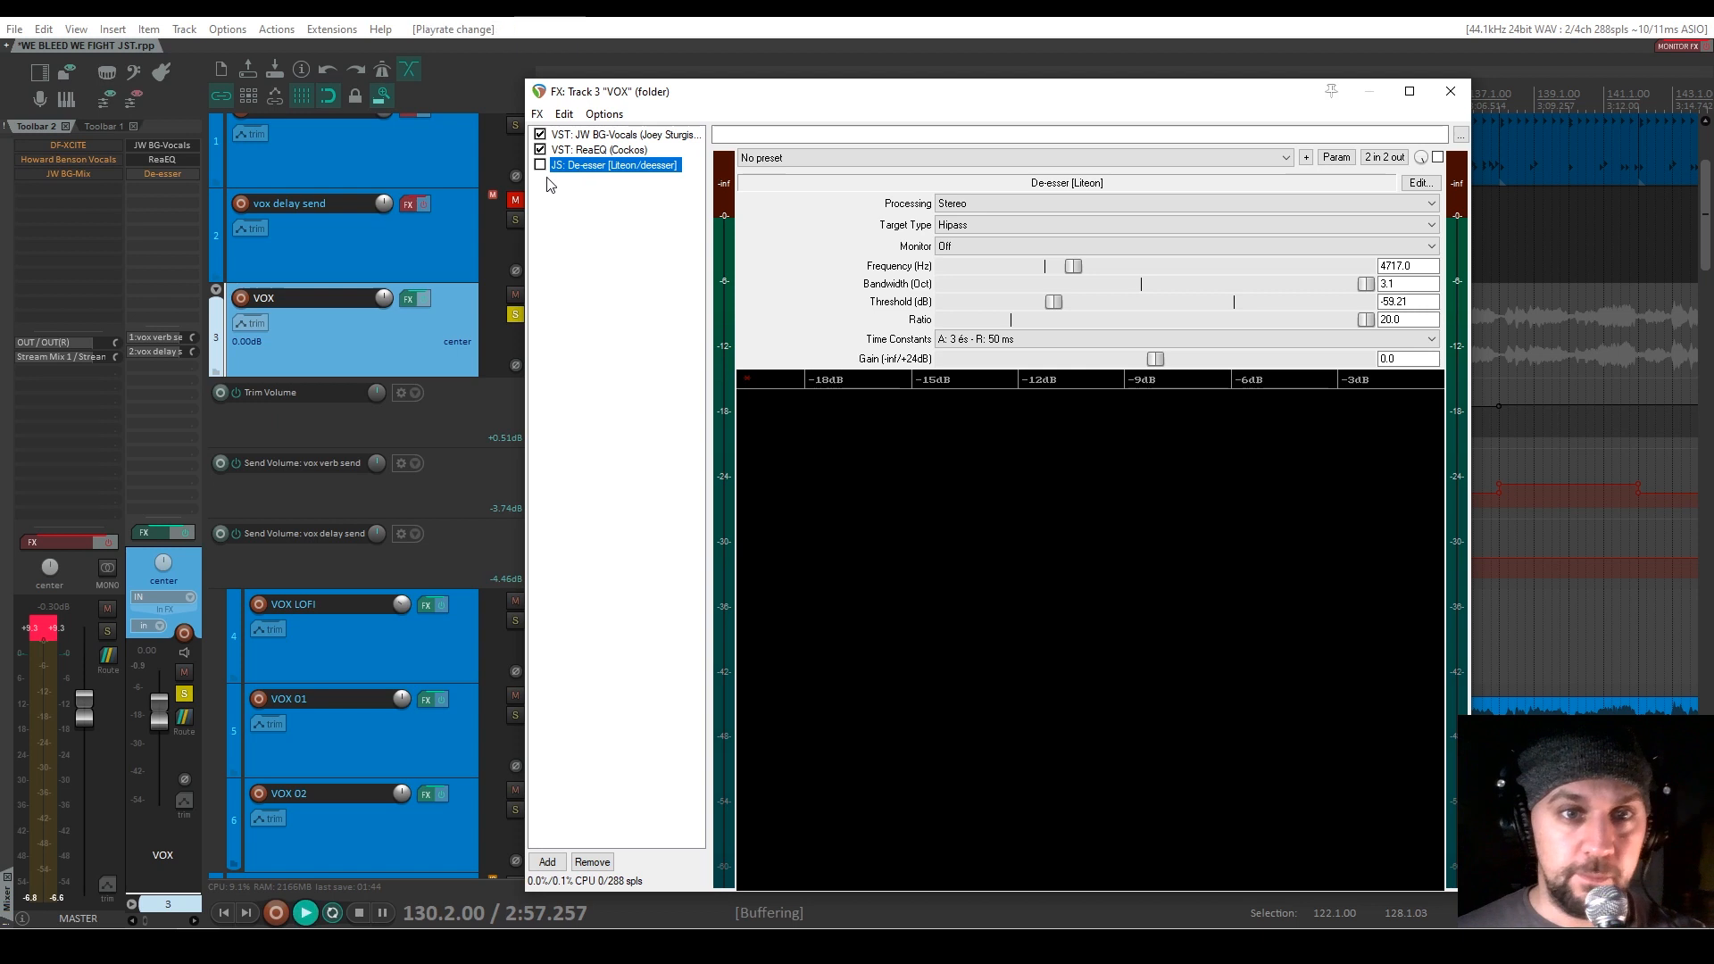
click(540, 165)
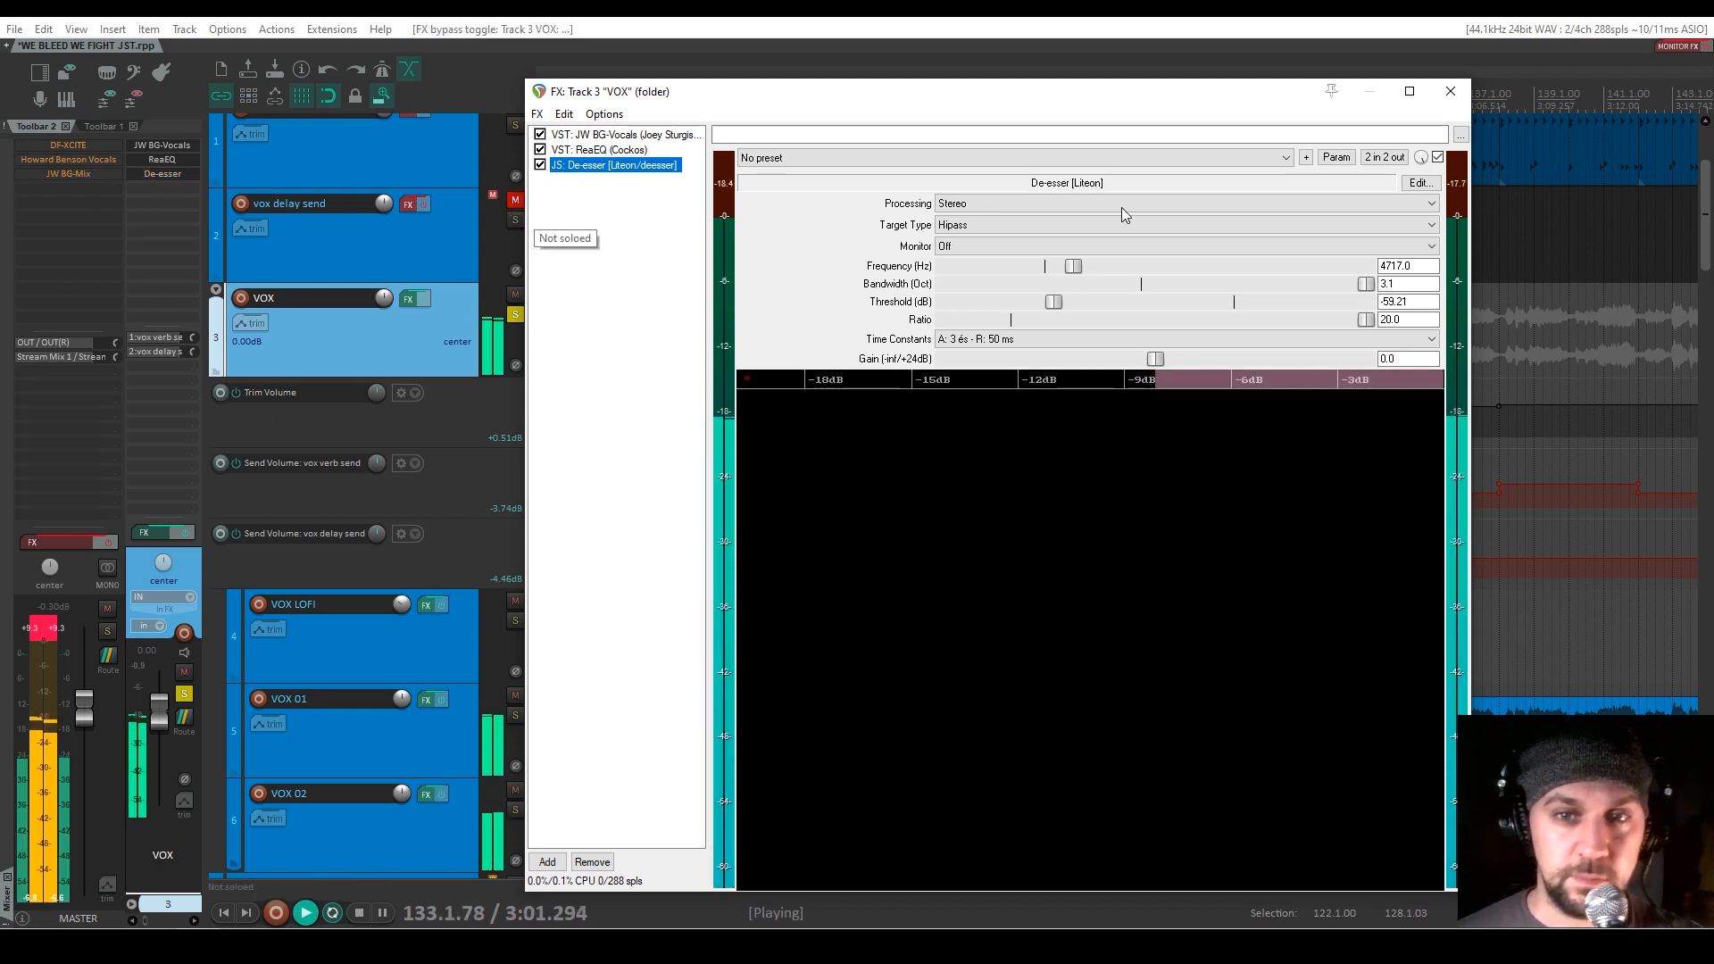
key(space)
click(1450, 92)
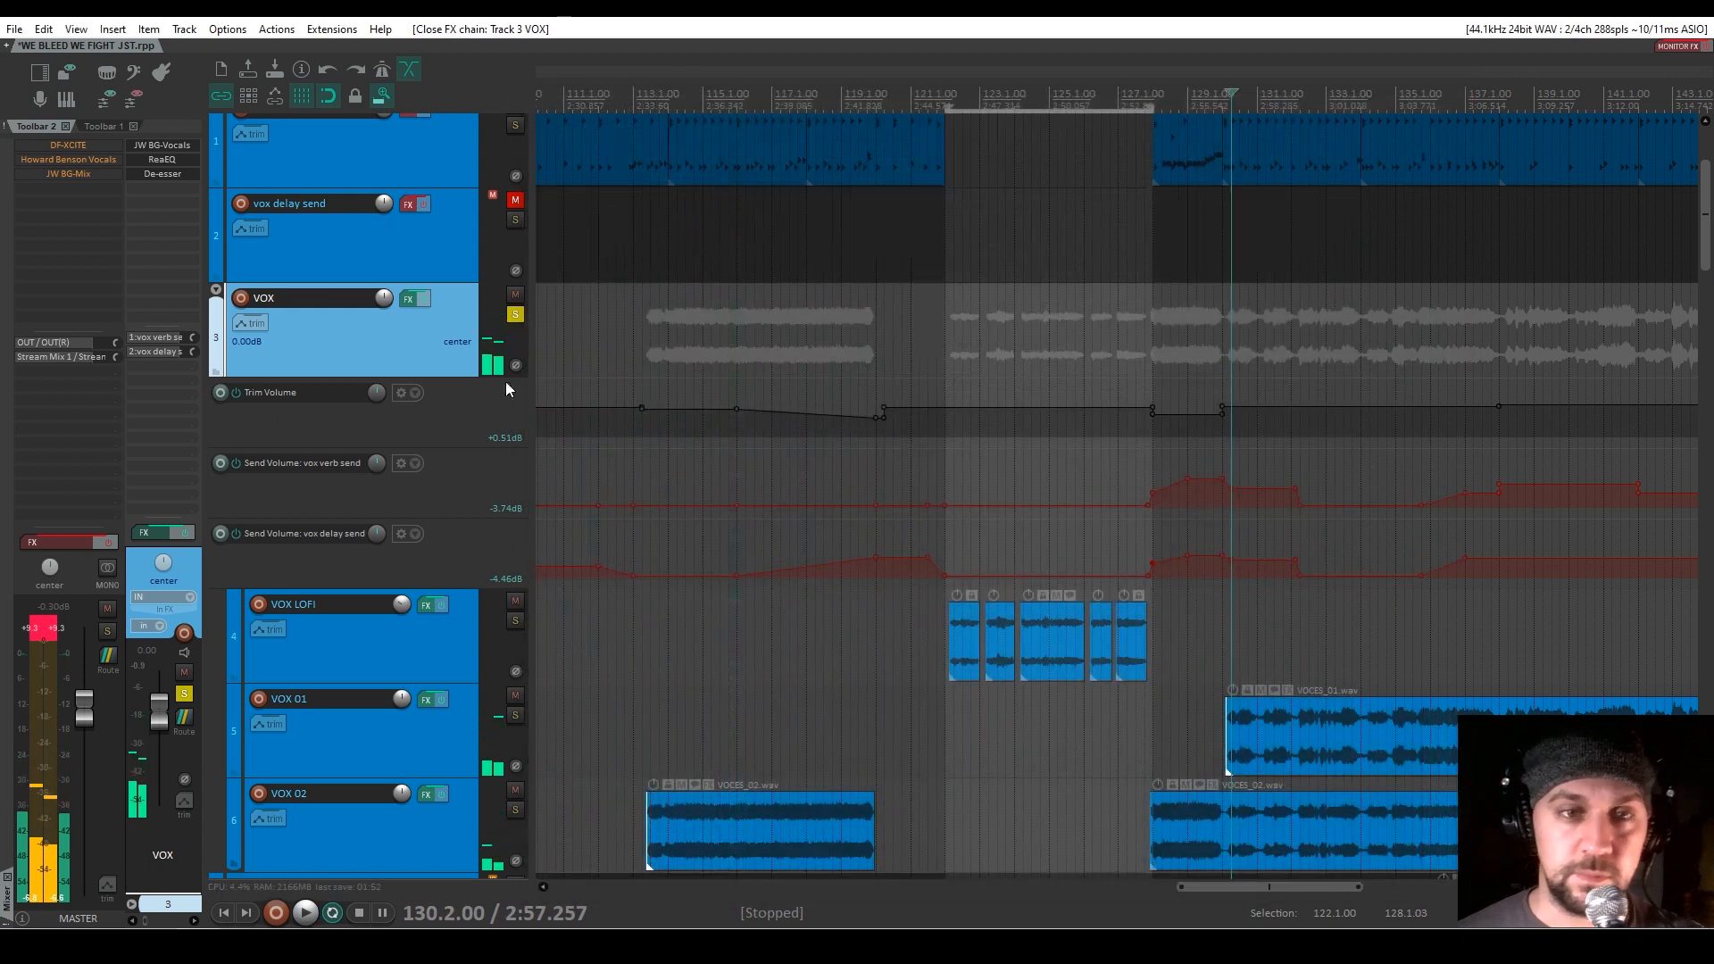
Solo the VOCES_COME ON track, set a time selection from 136.1.00 to 138.2.00 around its clip, and play it with effects bypassed
scroll(357, 535, down, 4)
click(259, 538)
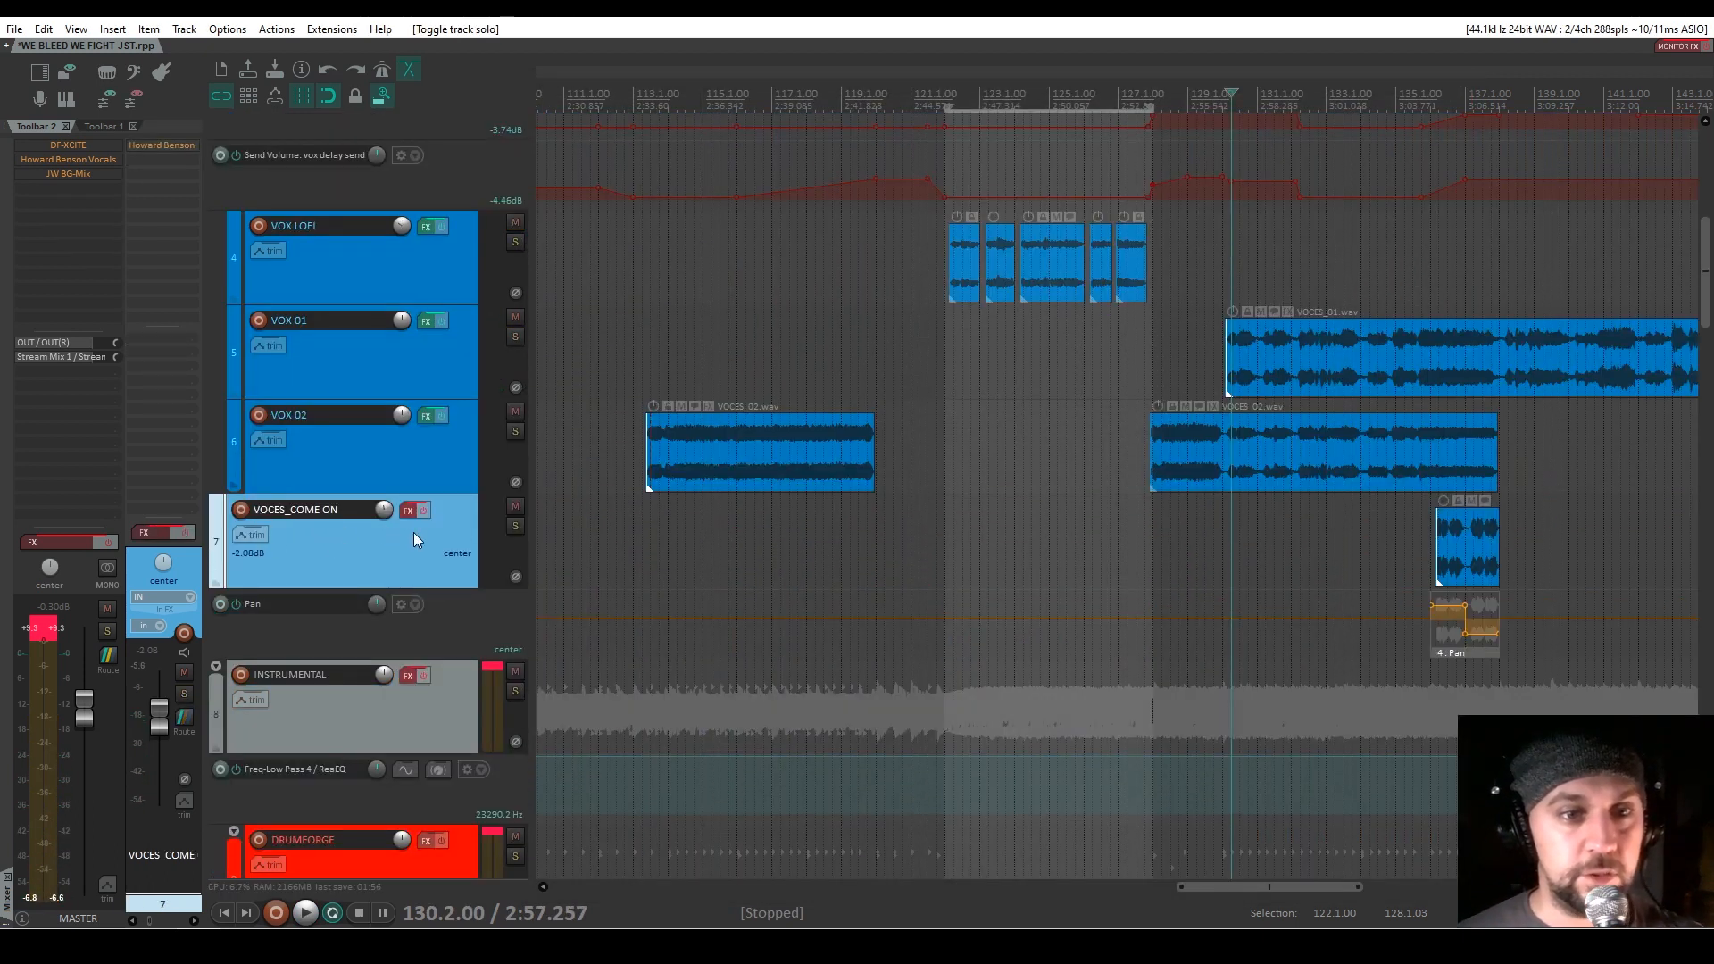
drag(1434, 546, 1513, 540)
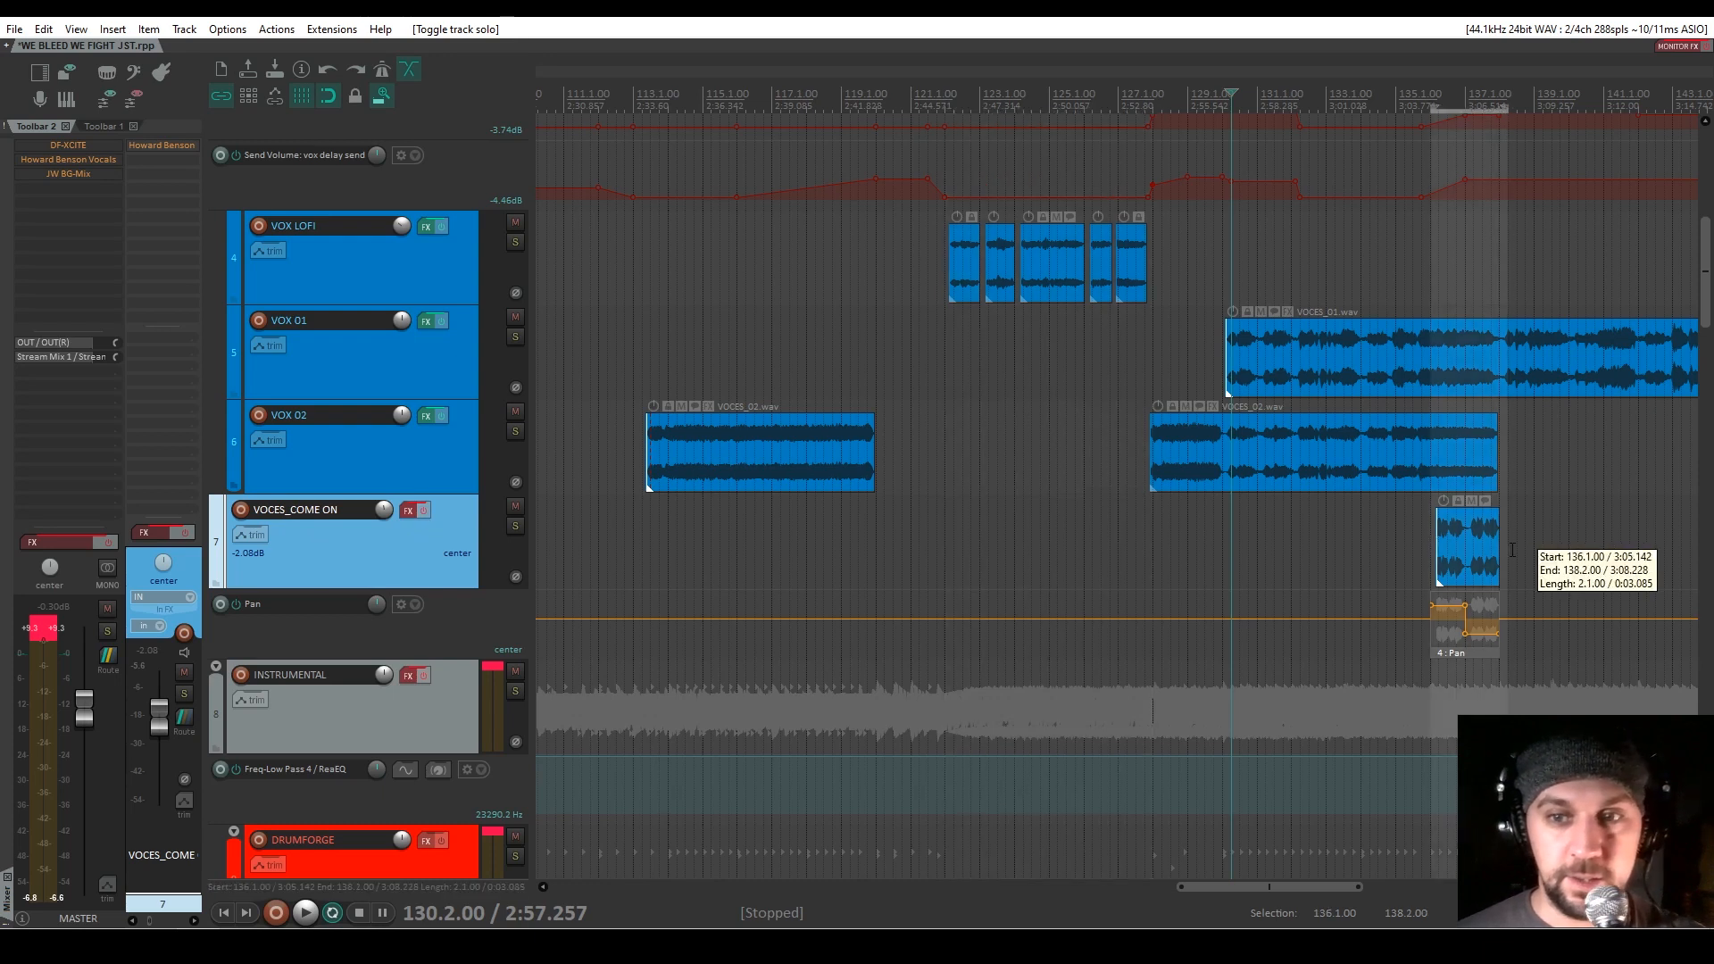
drag(1464, 606, 1465, 633)
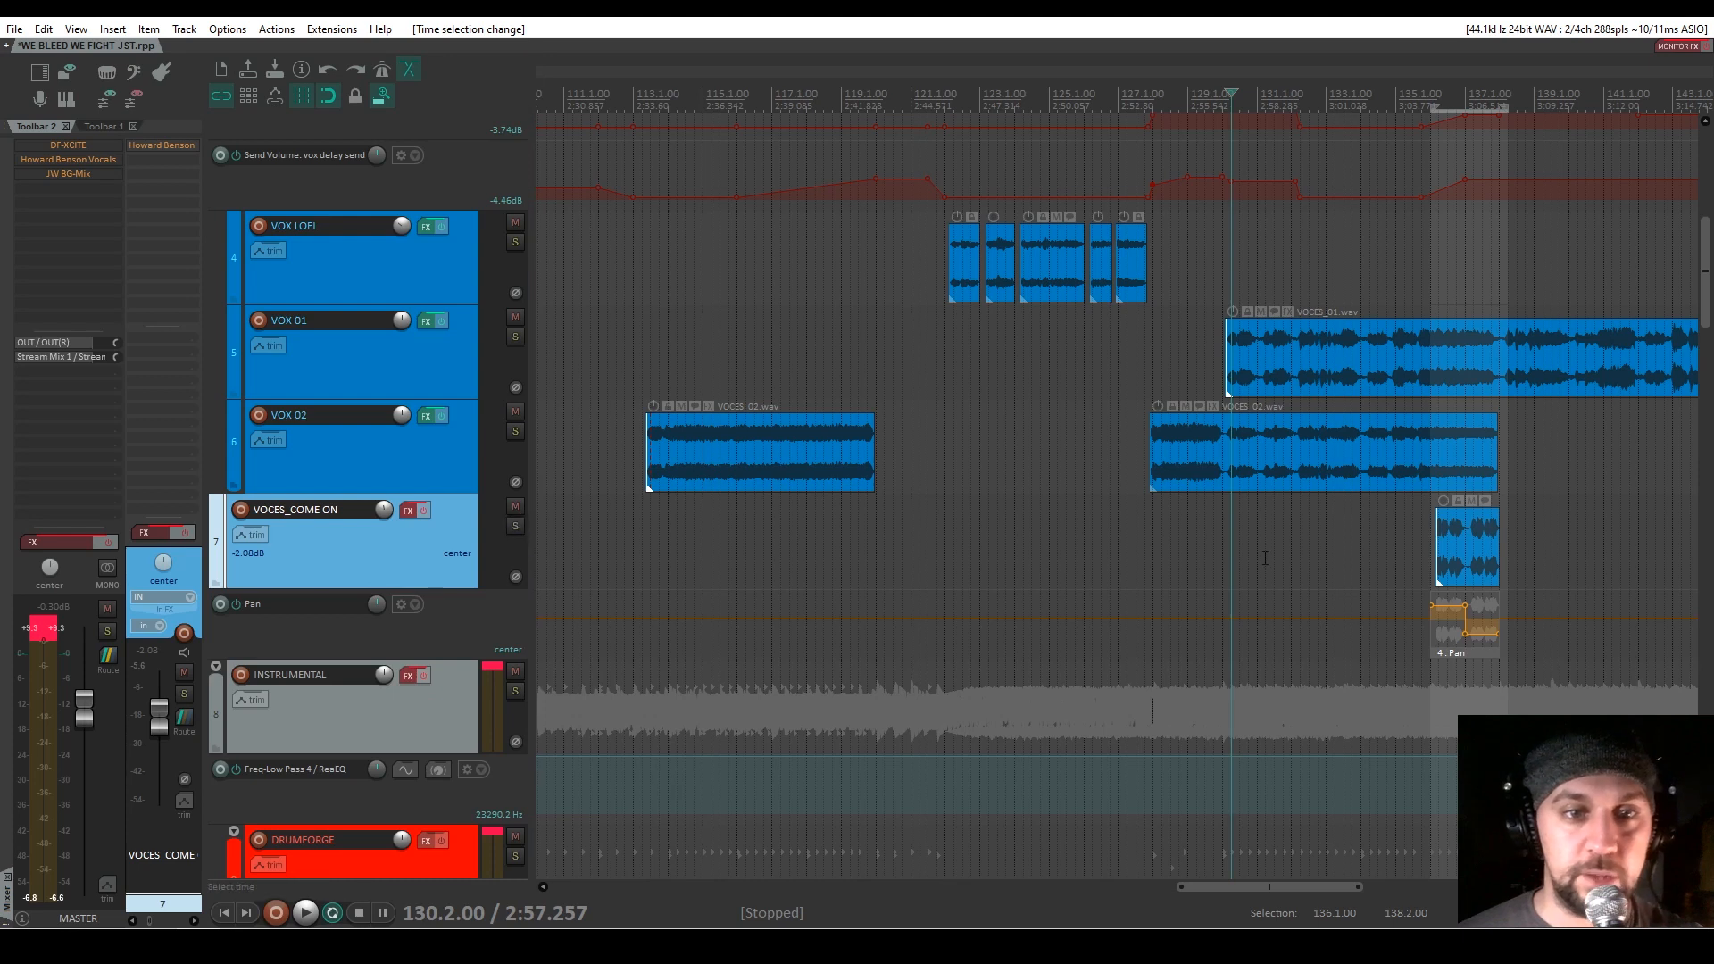
click(515, 525)
key(space)
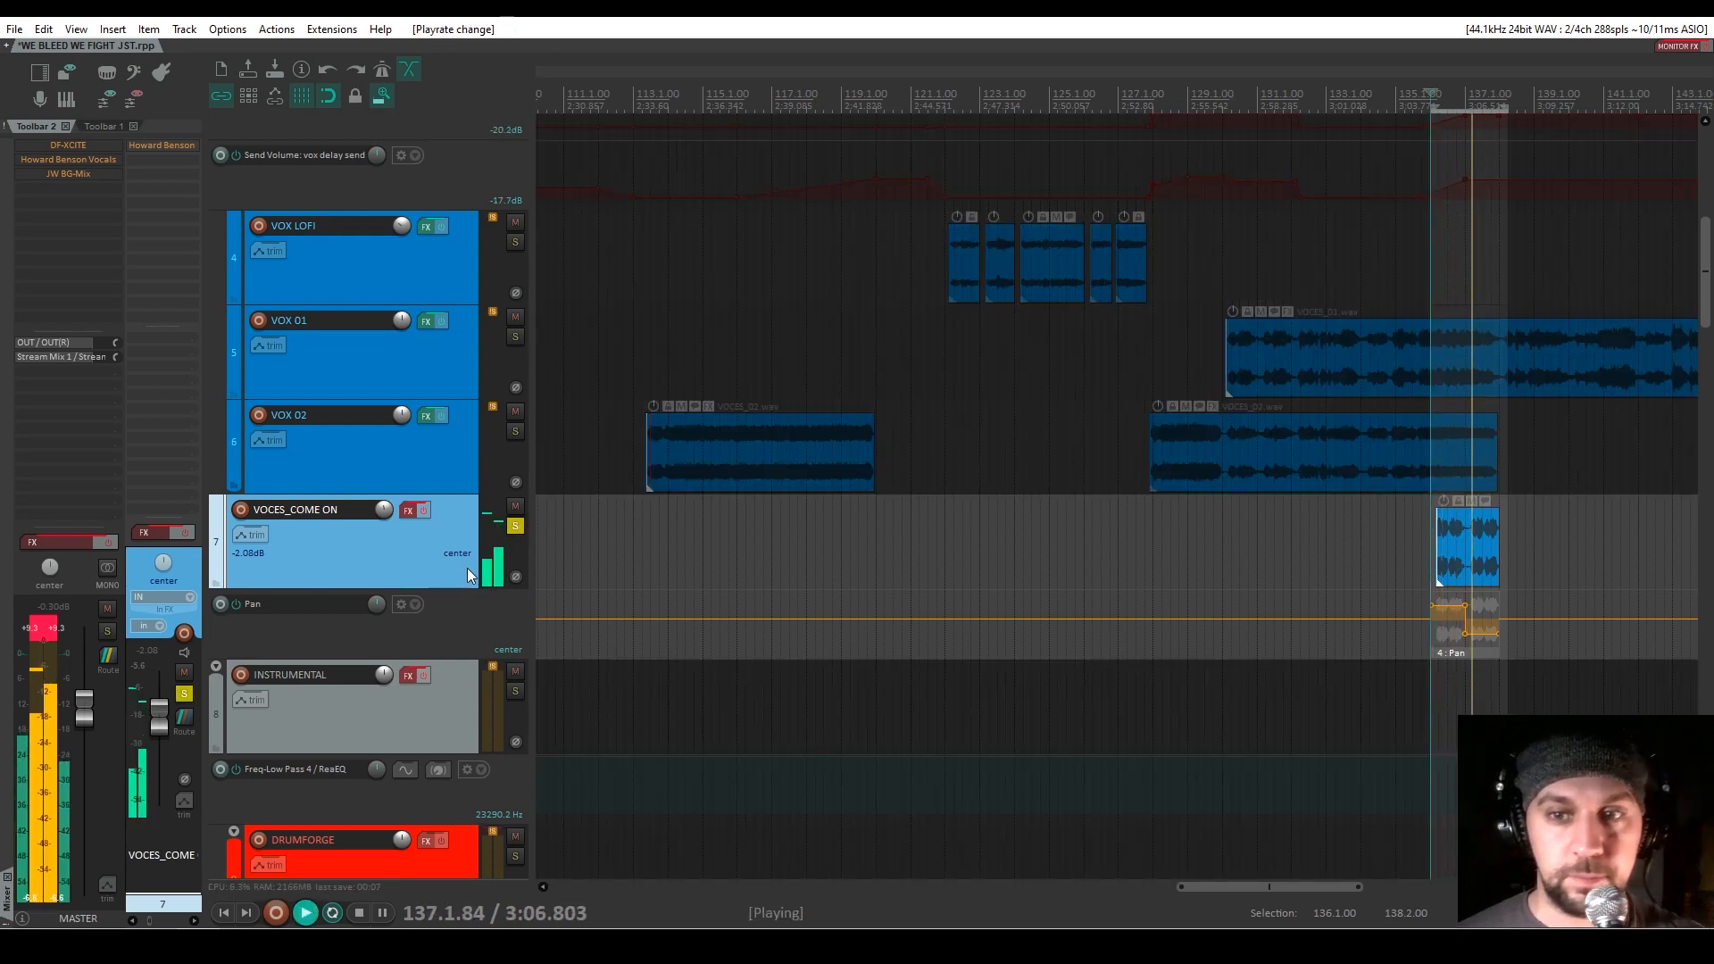
key(space)
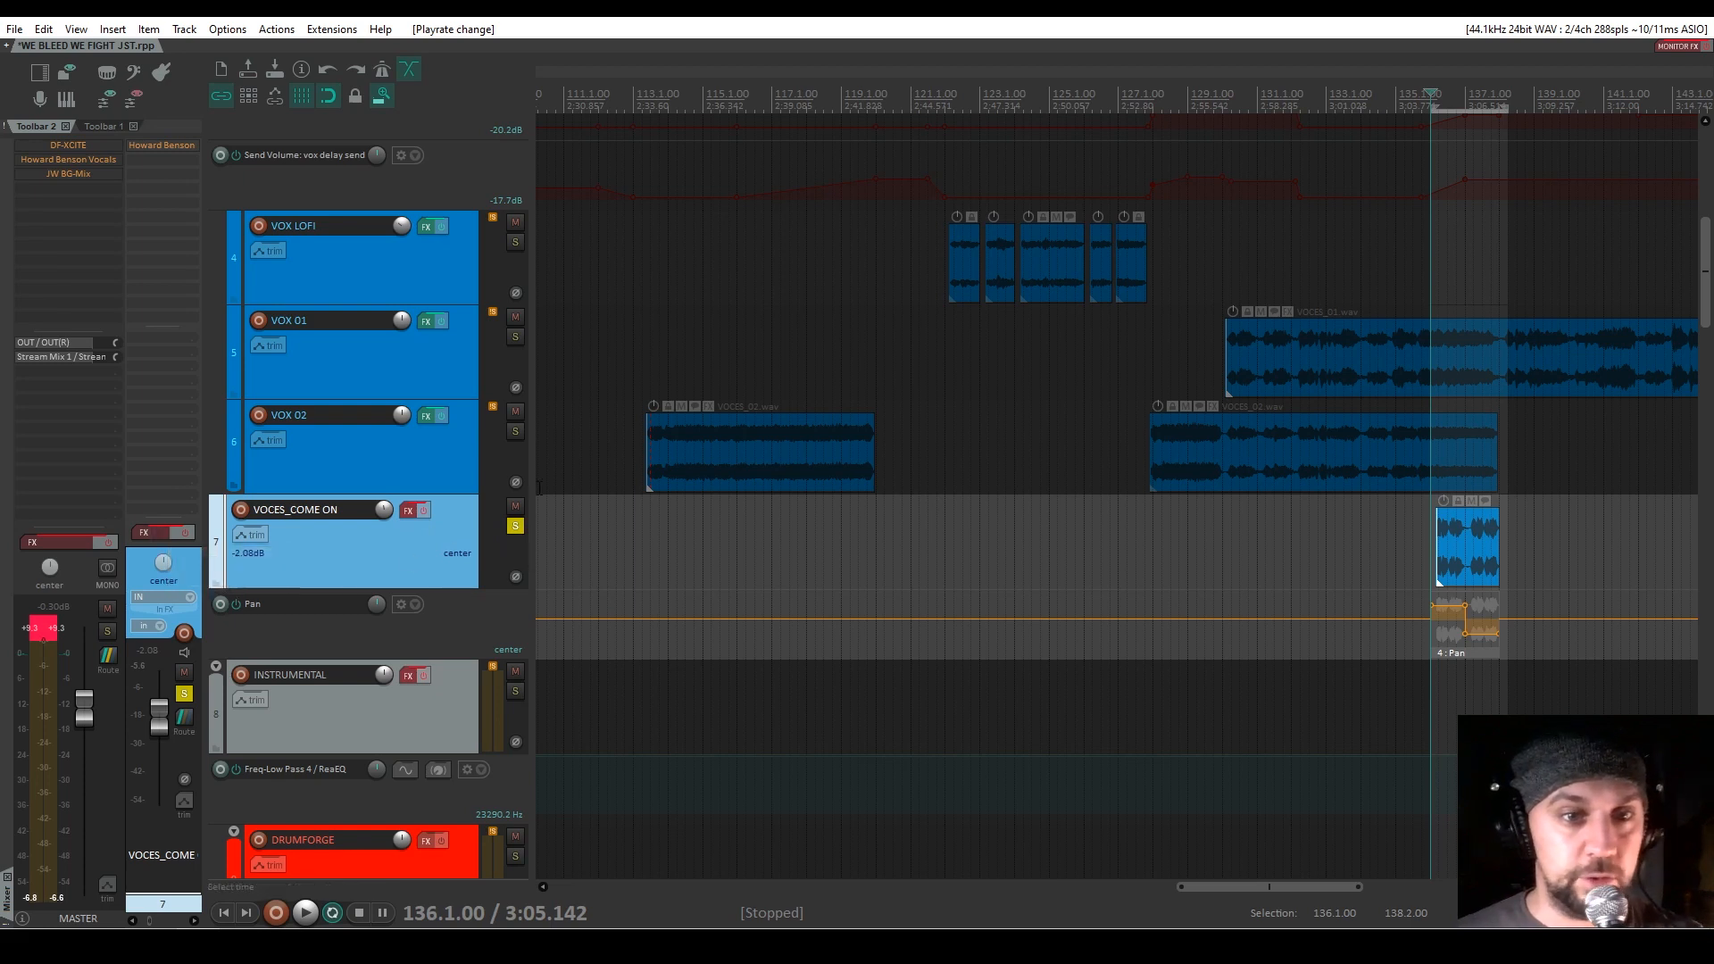
Open the effects chain of VOCES_COME ON, enable its effects, and loop playback while toggling Howard Benson Vocals off and on, then stop
click(153, 532)
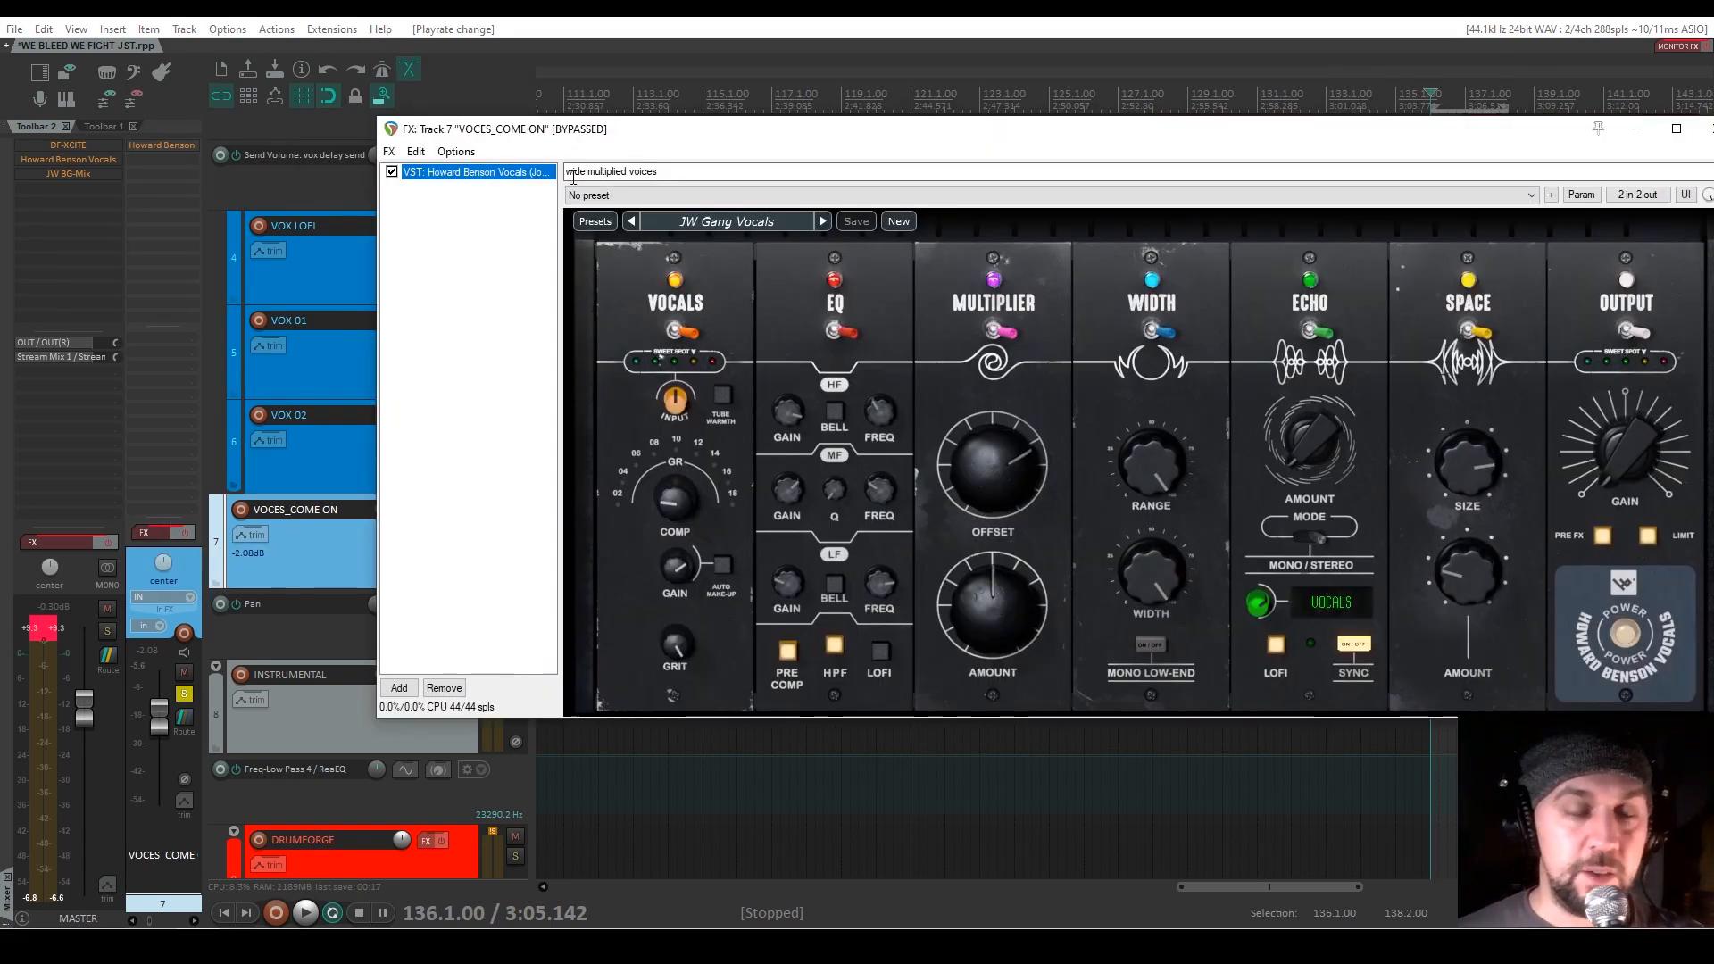
click(183, 533)
key(space)
click(391, 172)
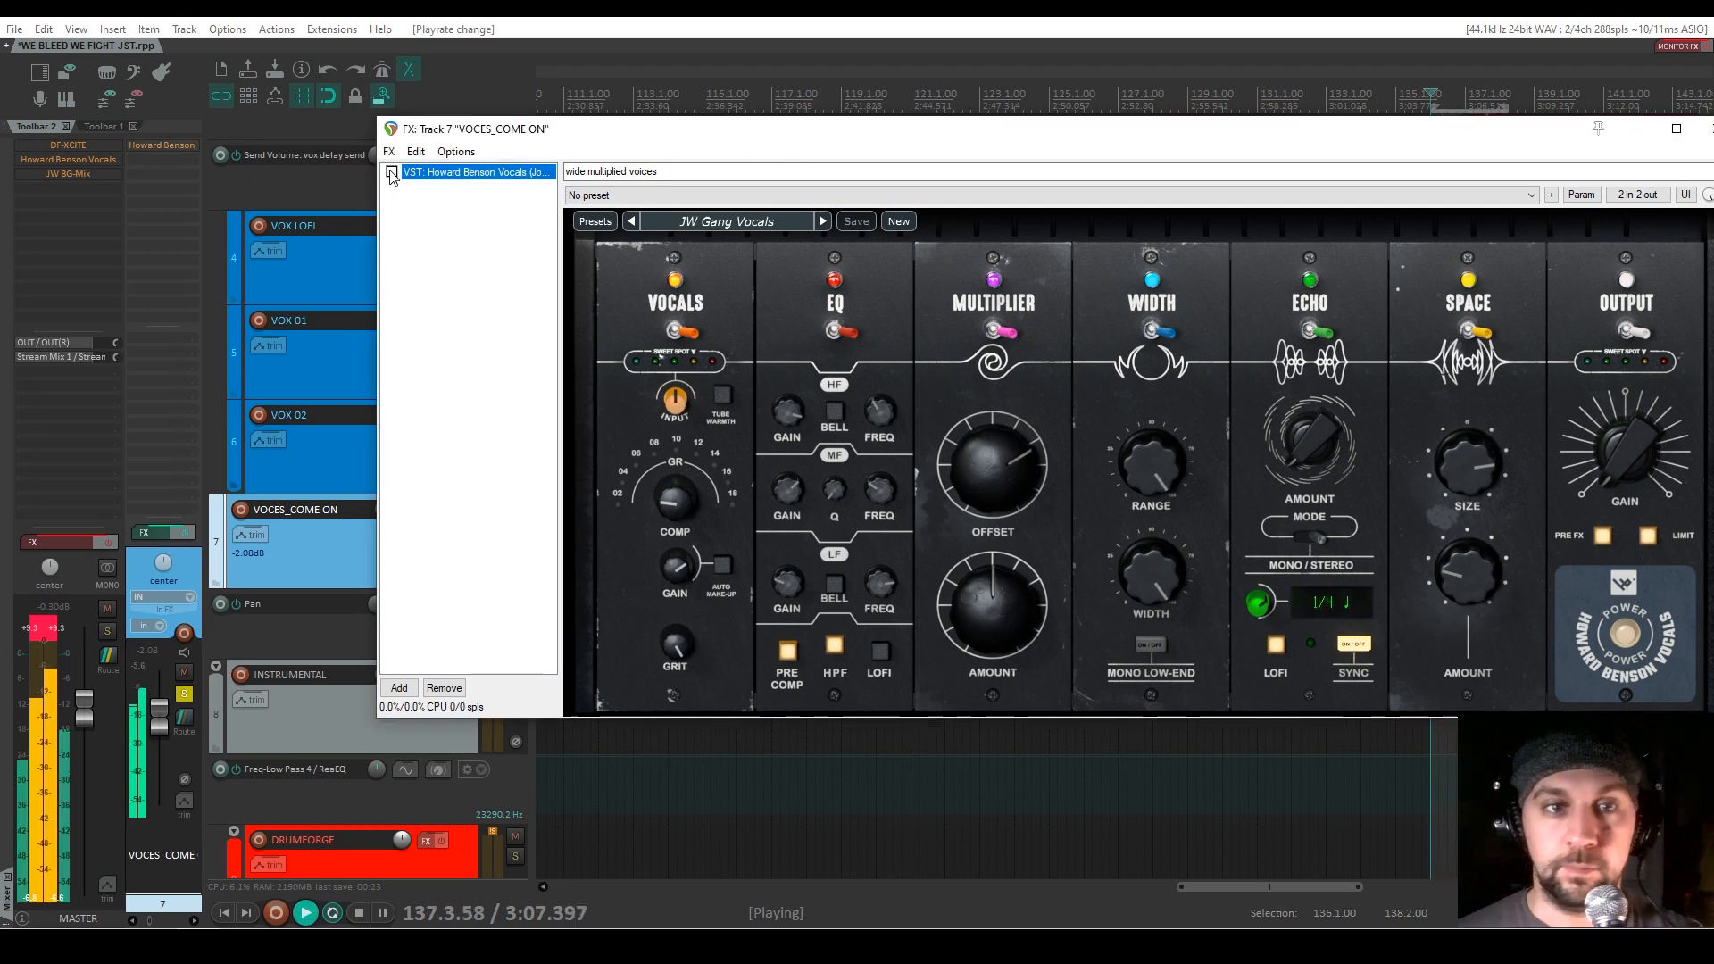
click(391, 173)
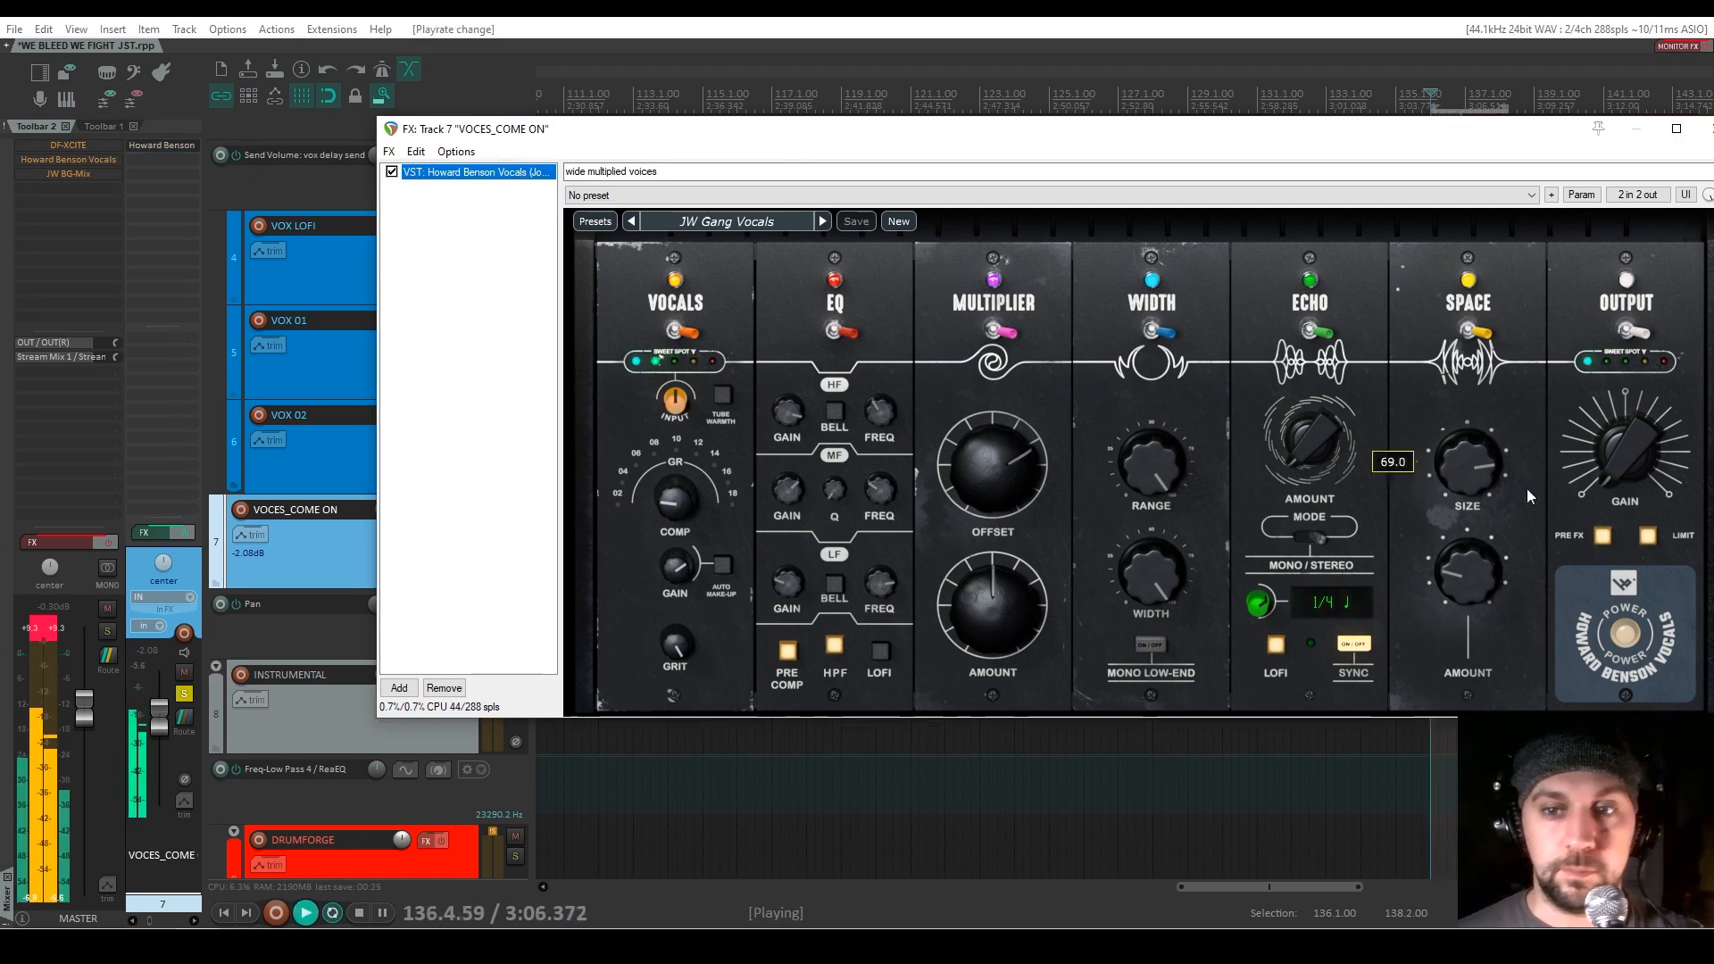
drag(1429, 133, 1207, 133)
key(space)
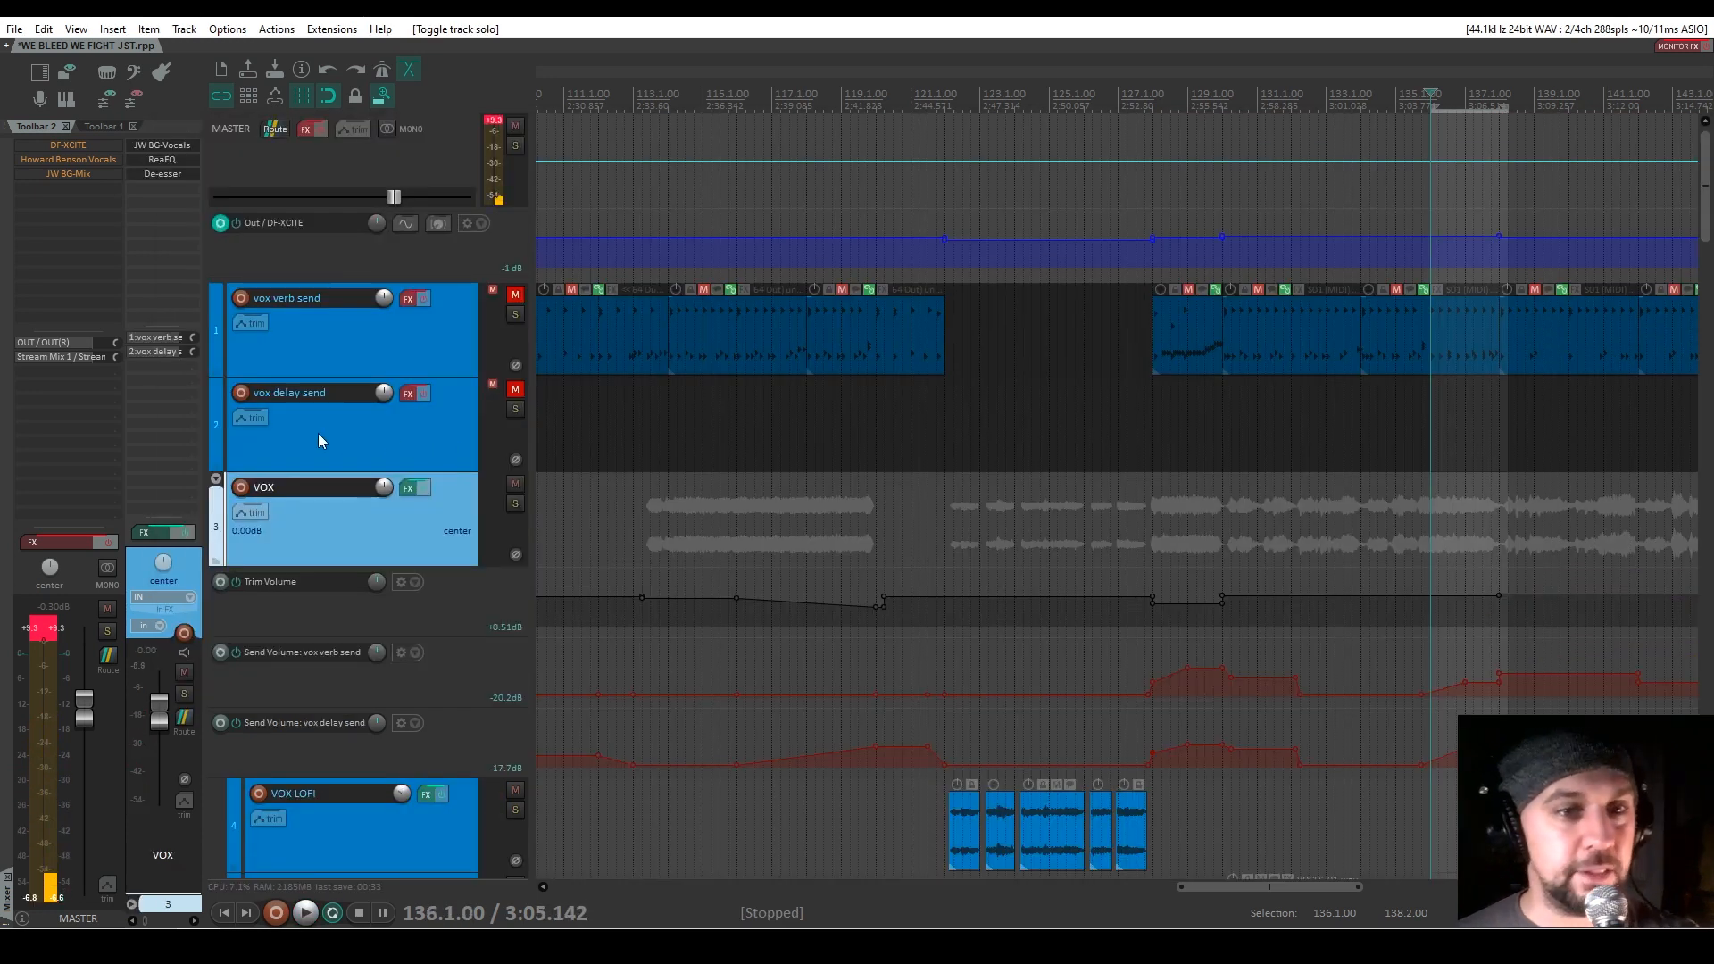
Open the effects chain of the vox delay send track and move its window clear of the track controls
click(318, 440)
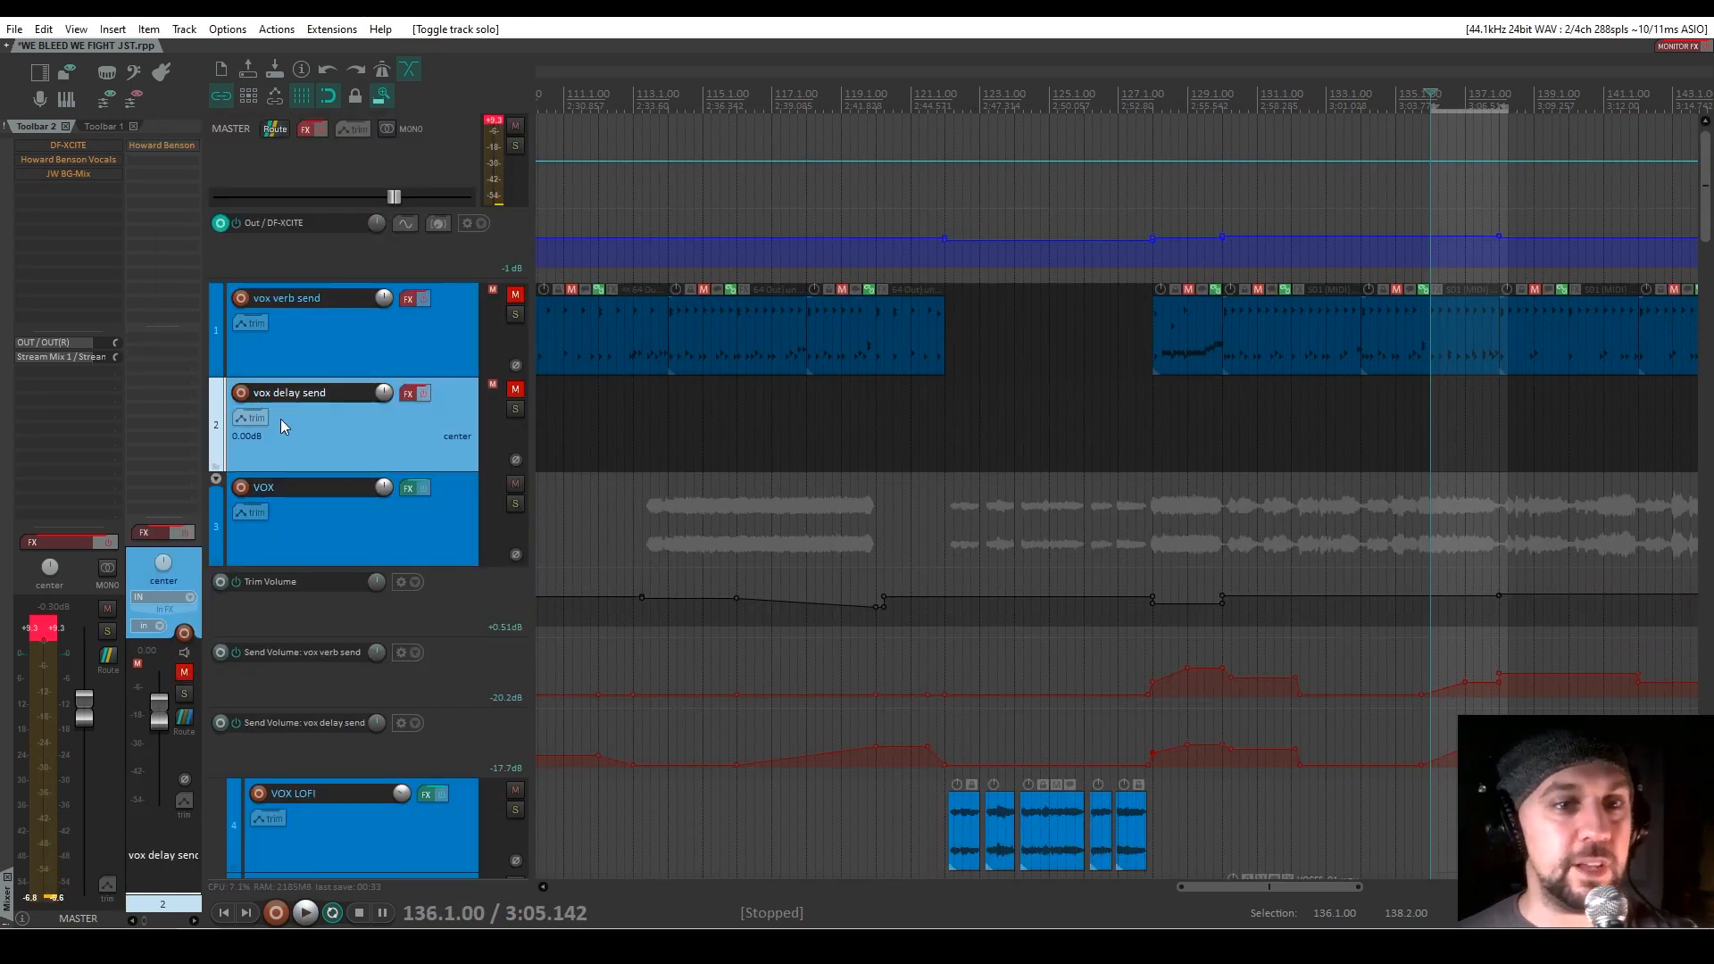
click(334, 351)
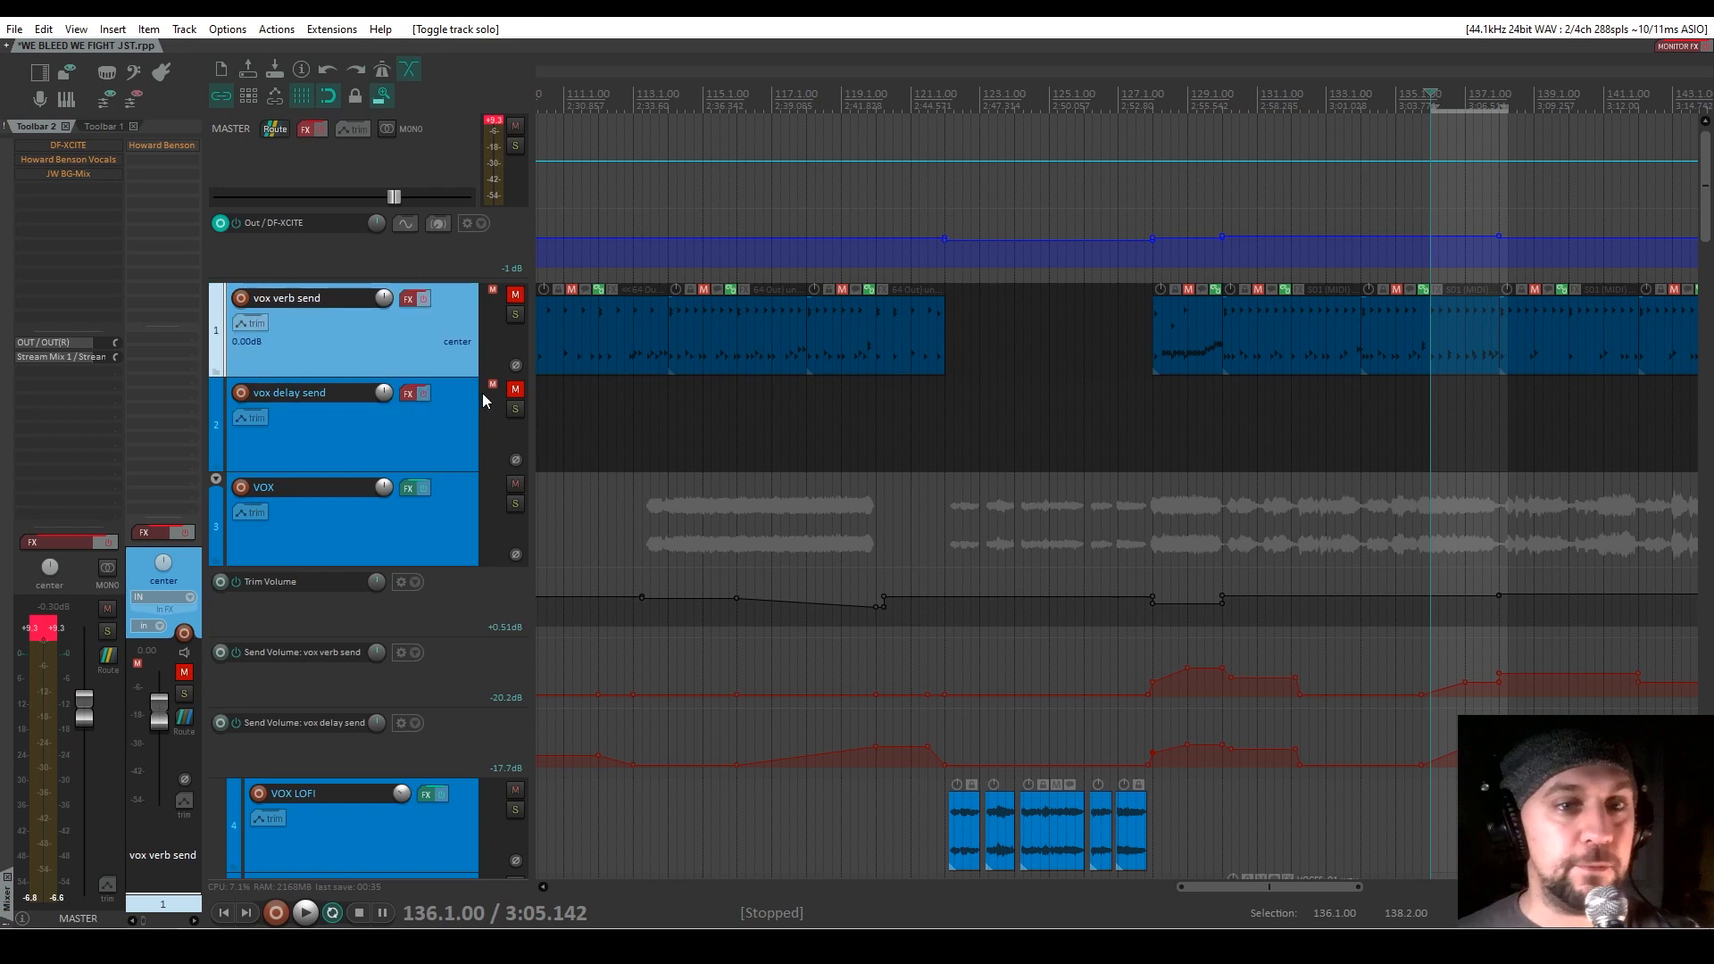
click(351, 436)
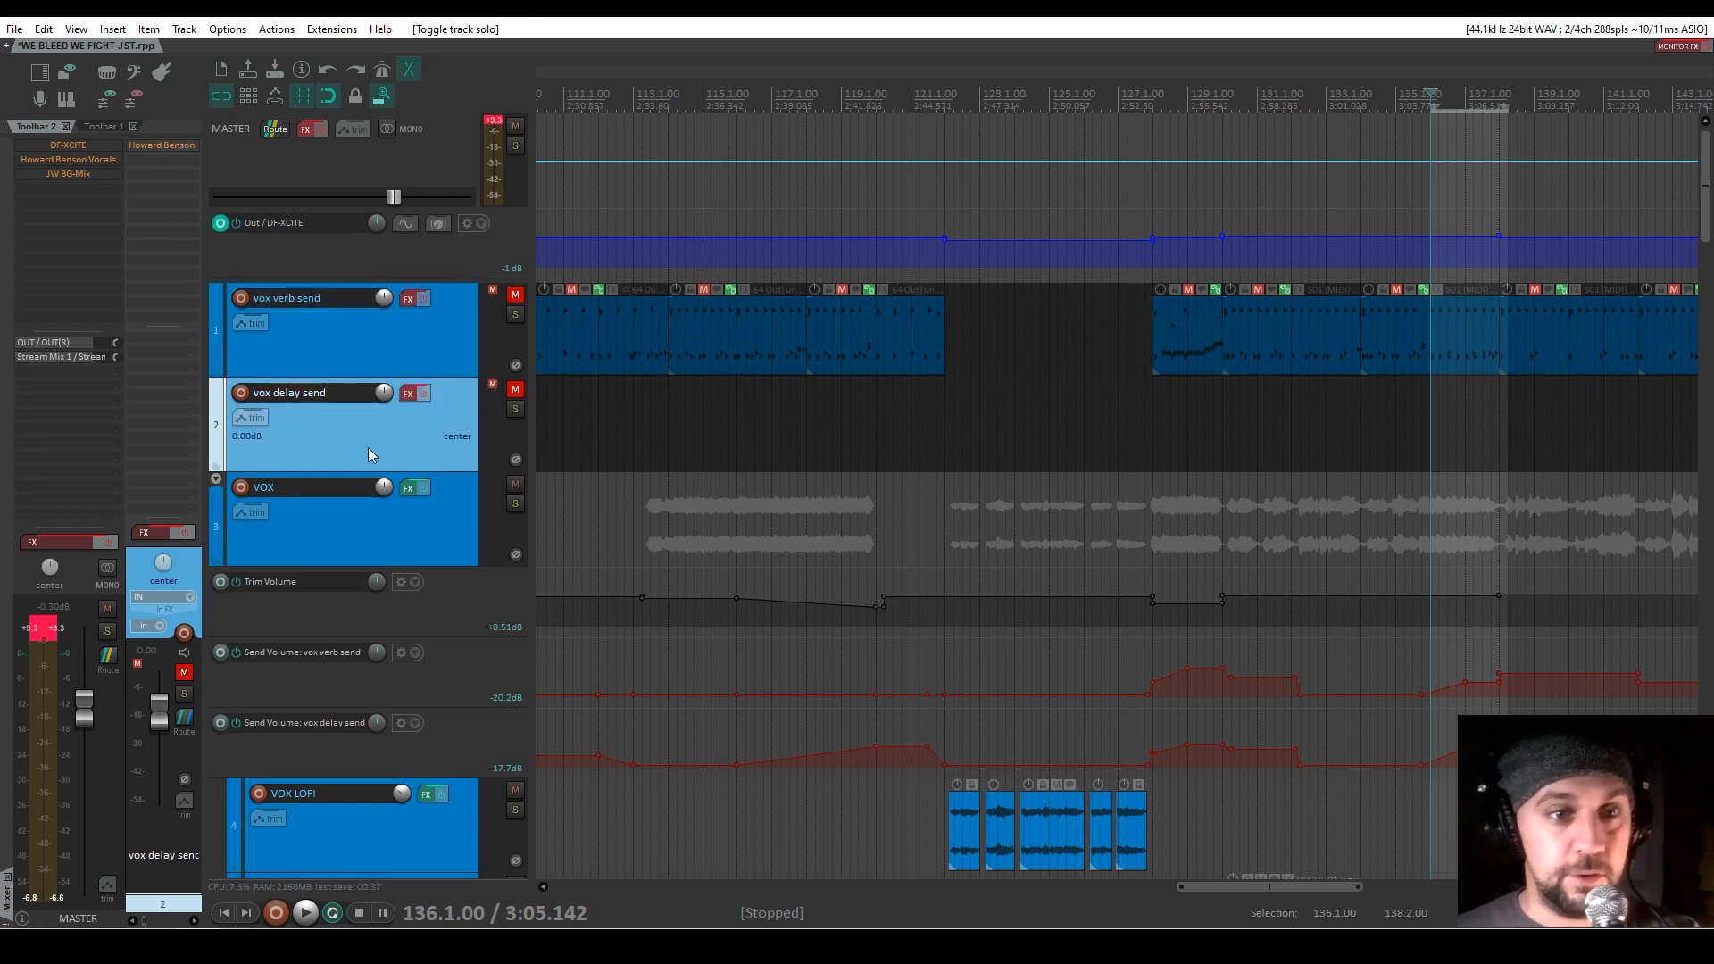
click(184, 557)
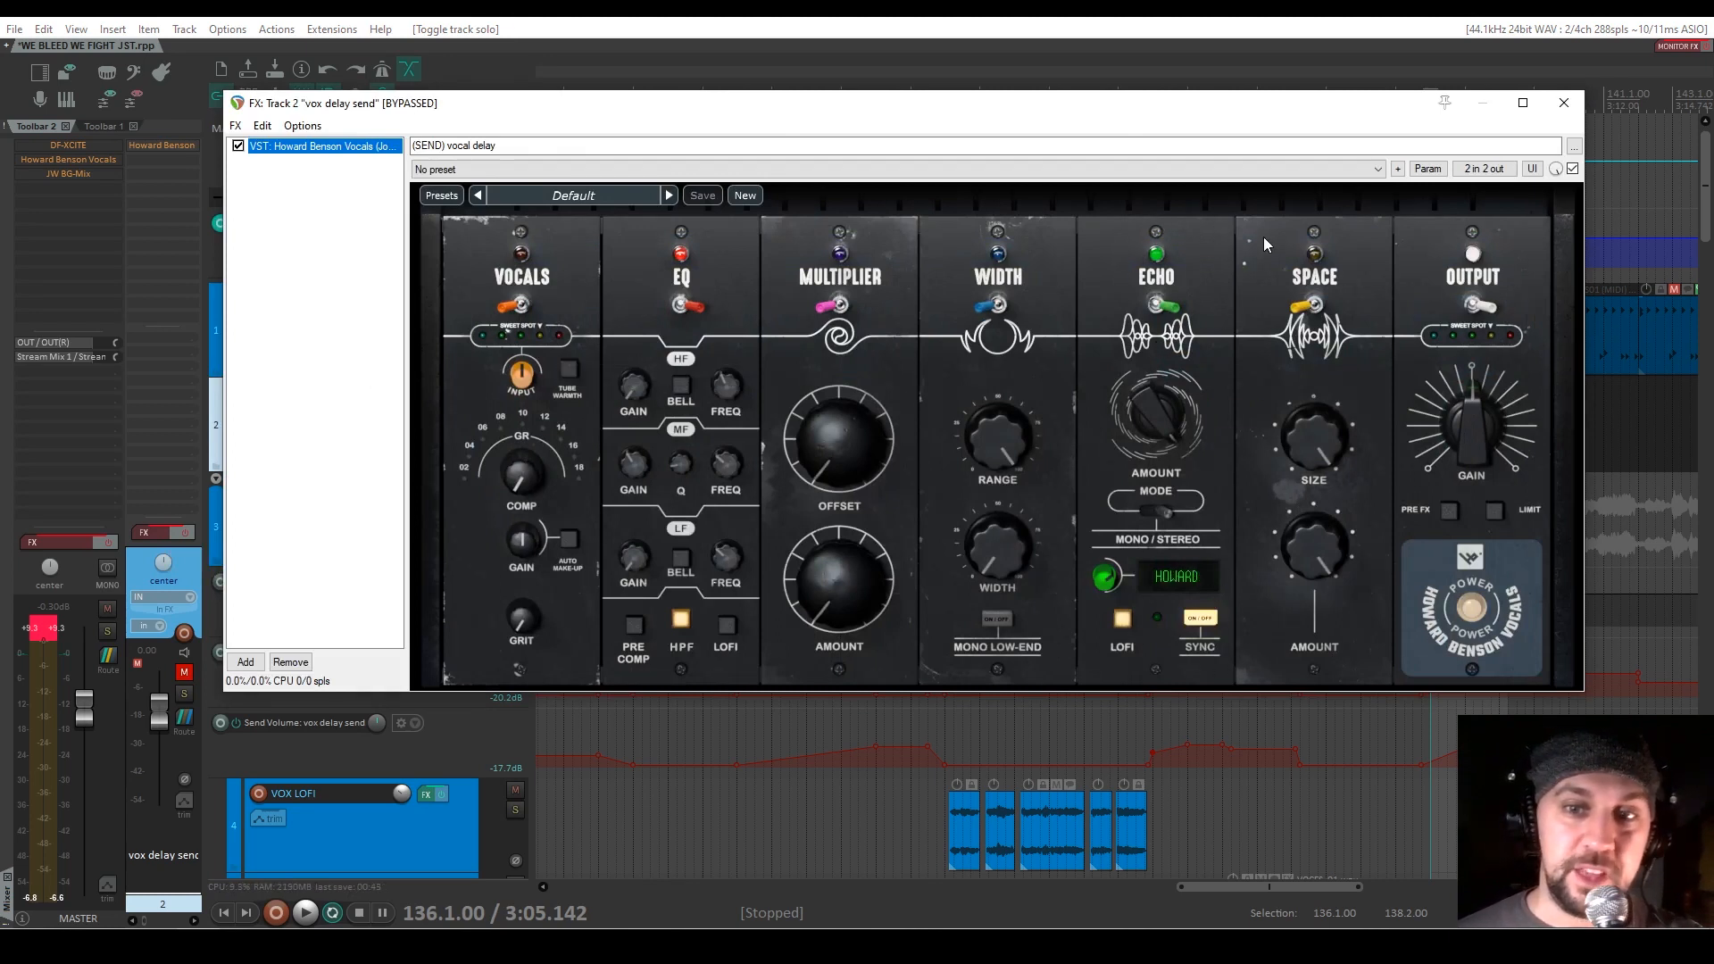
drag(879, 107, 1021, 126)
drag(791, 105, 589, 286)
Unmute vox delay send, play from 136.4.00 while enabling its effects, then stop playback and close the effects chain
click(516, 390)
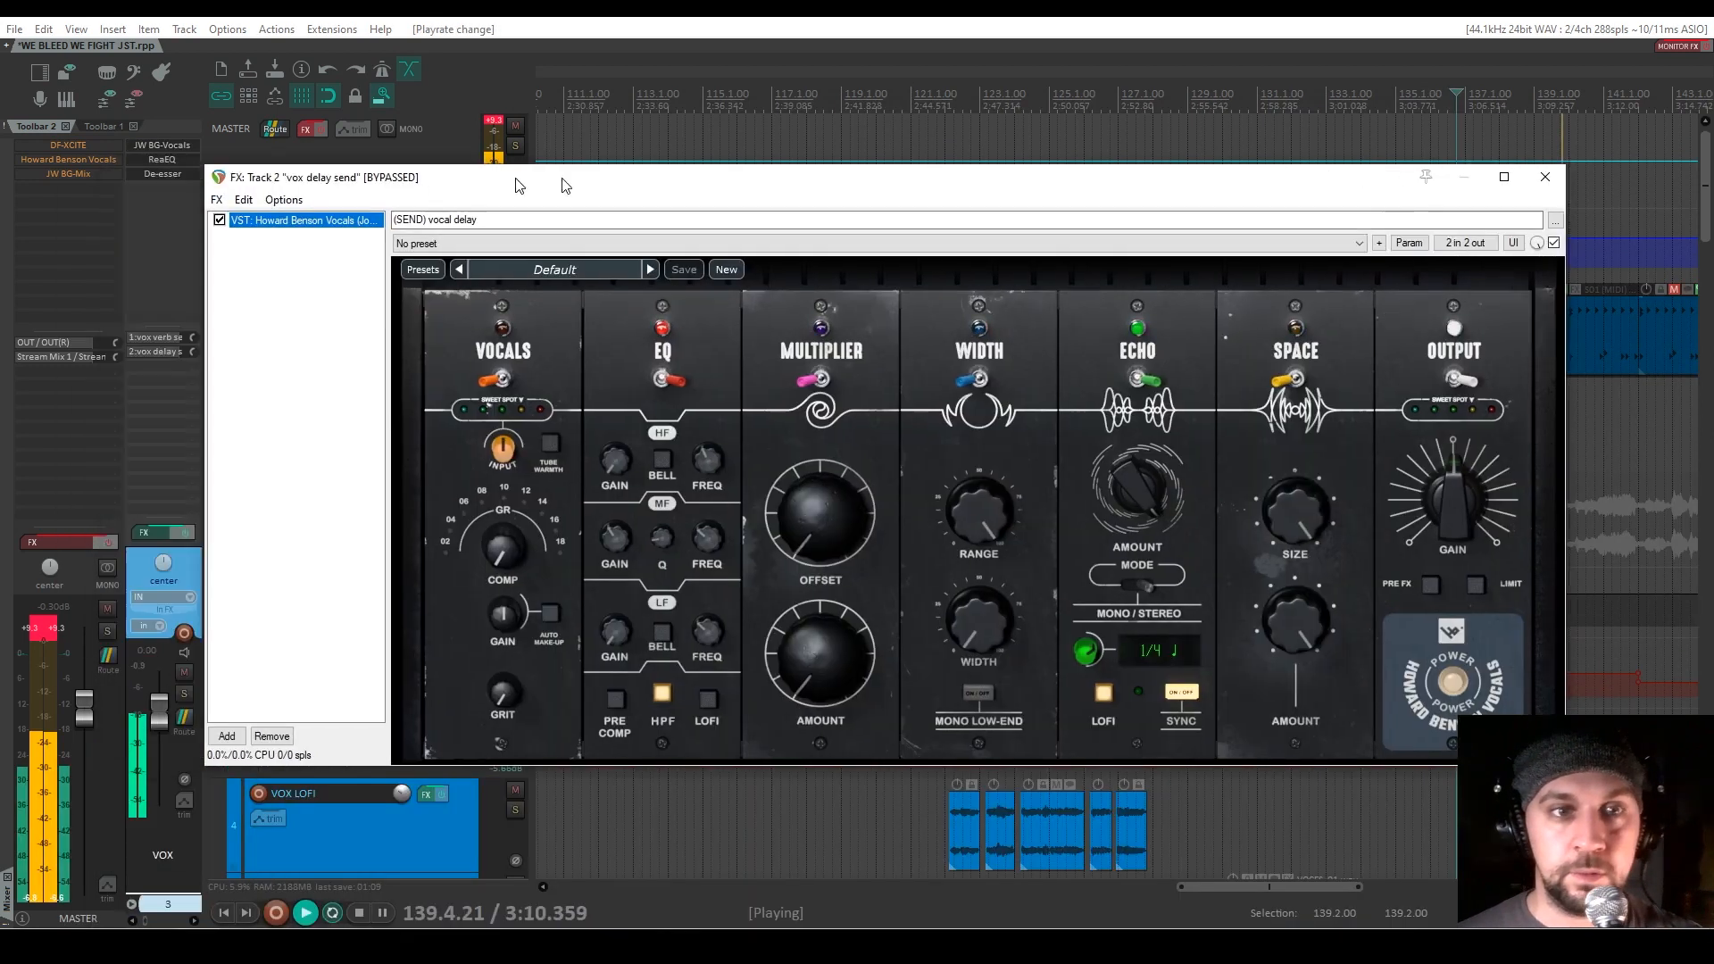
mouse_move(517, 180)
mouse_down()
mouse_move(793, 357)
mouse_move(758, 434)
mouse_move(511, 258)
mouse_move(541, 187)
mouse_up()
click(285, 432)
click(423, 393)
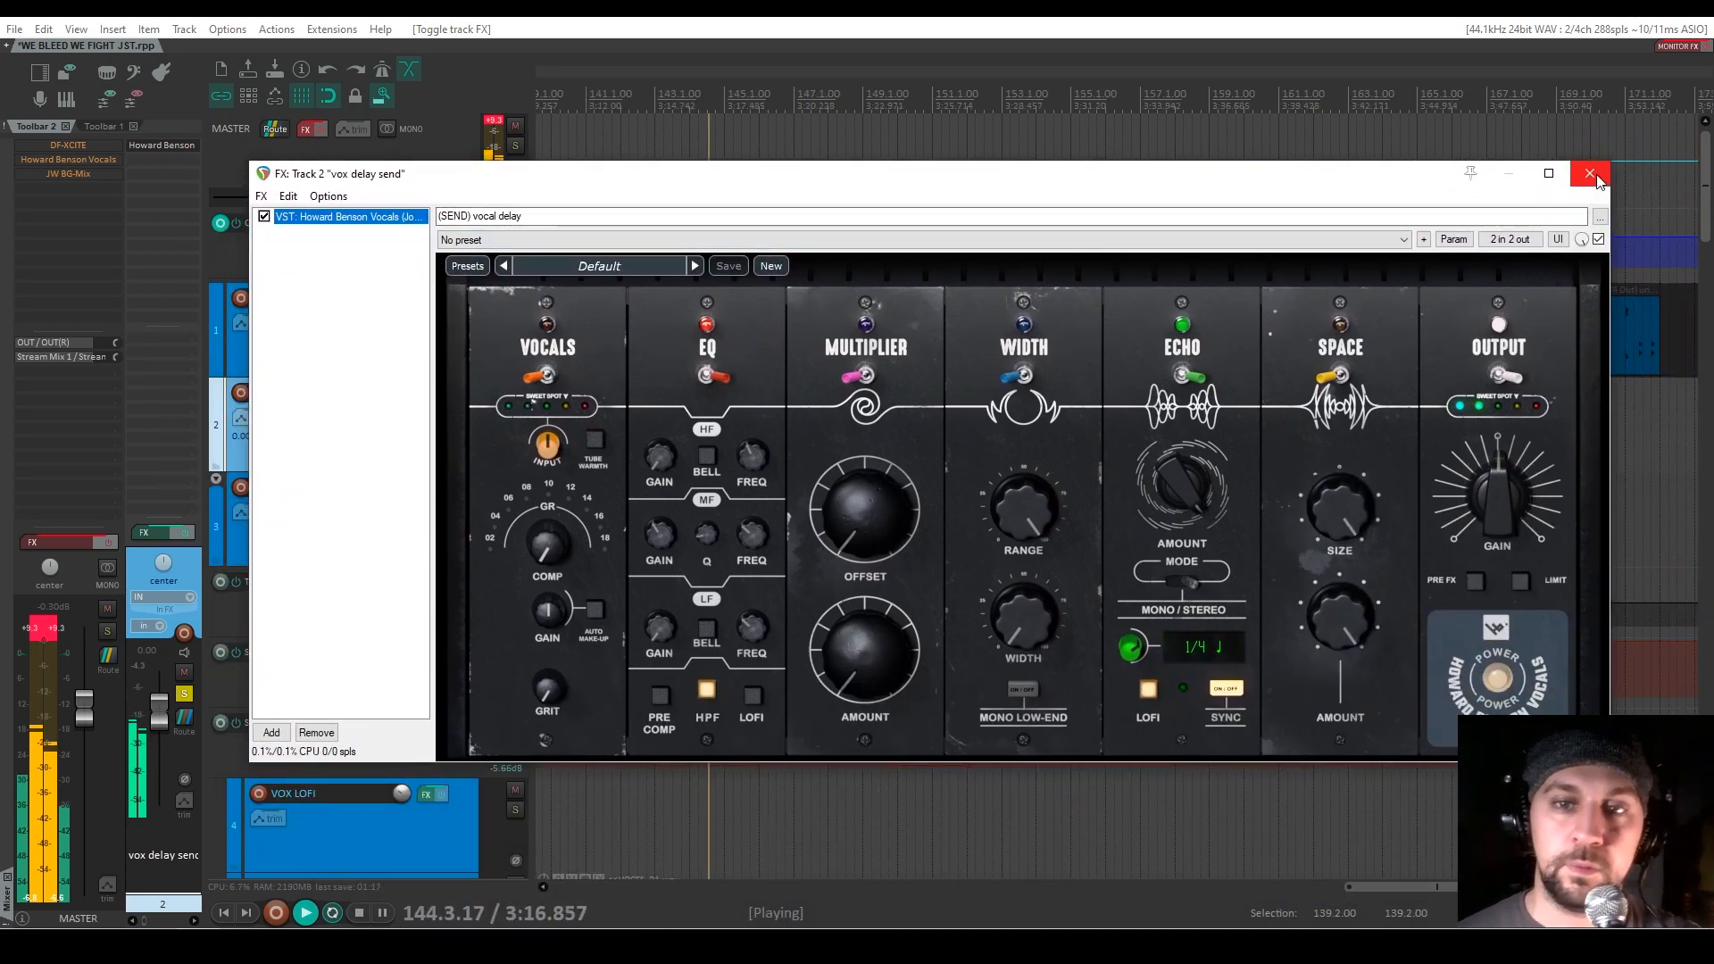
key(space)
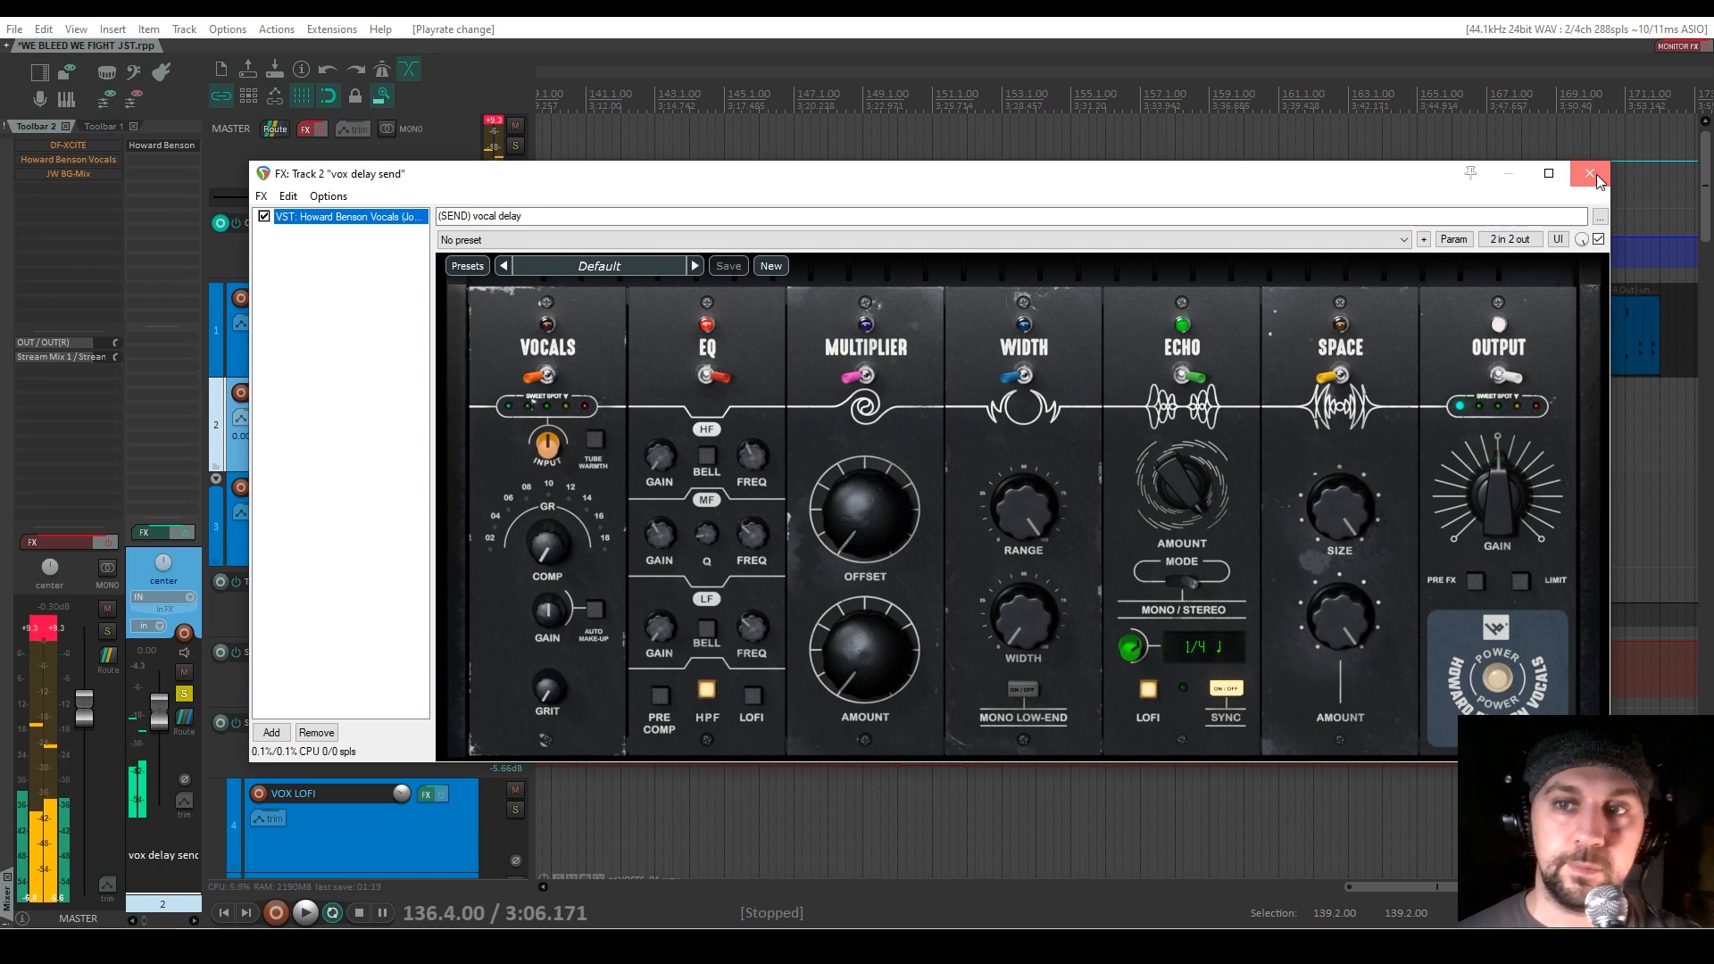
click(1598, 178)
Solo and unmute the vox verb send track and open its effects chain
click(450, 331)
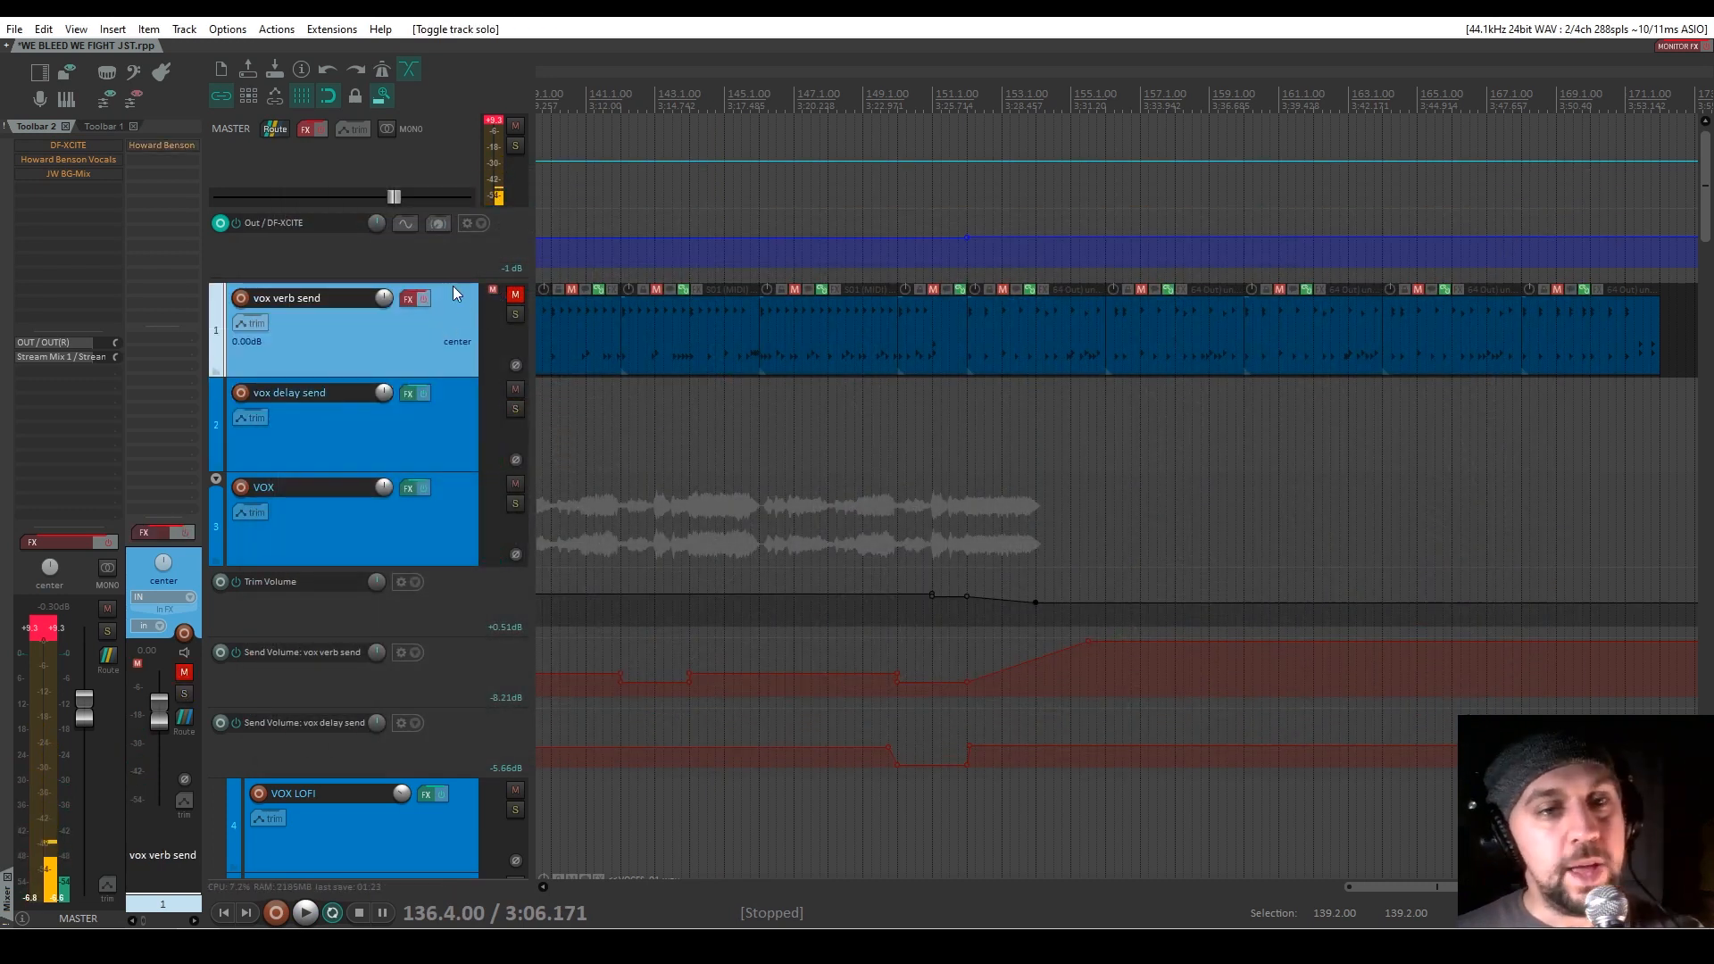
click(515, 315)
click(515, 293)
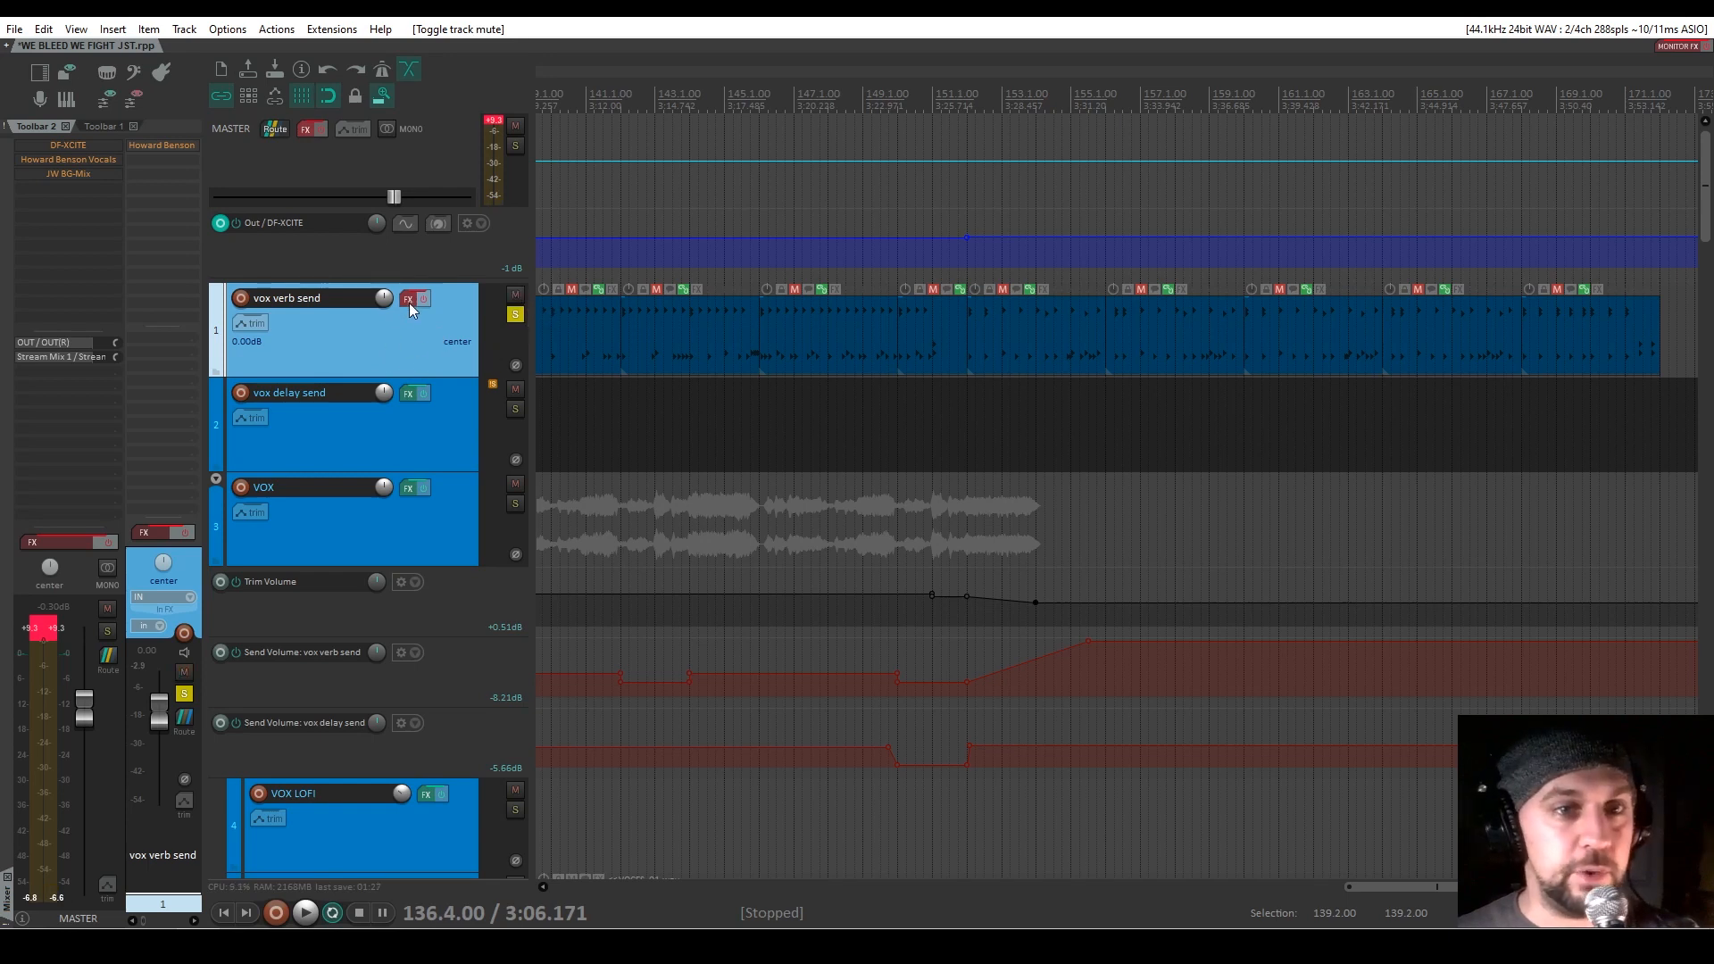
key(f)
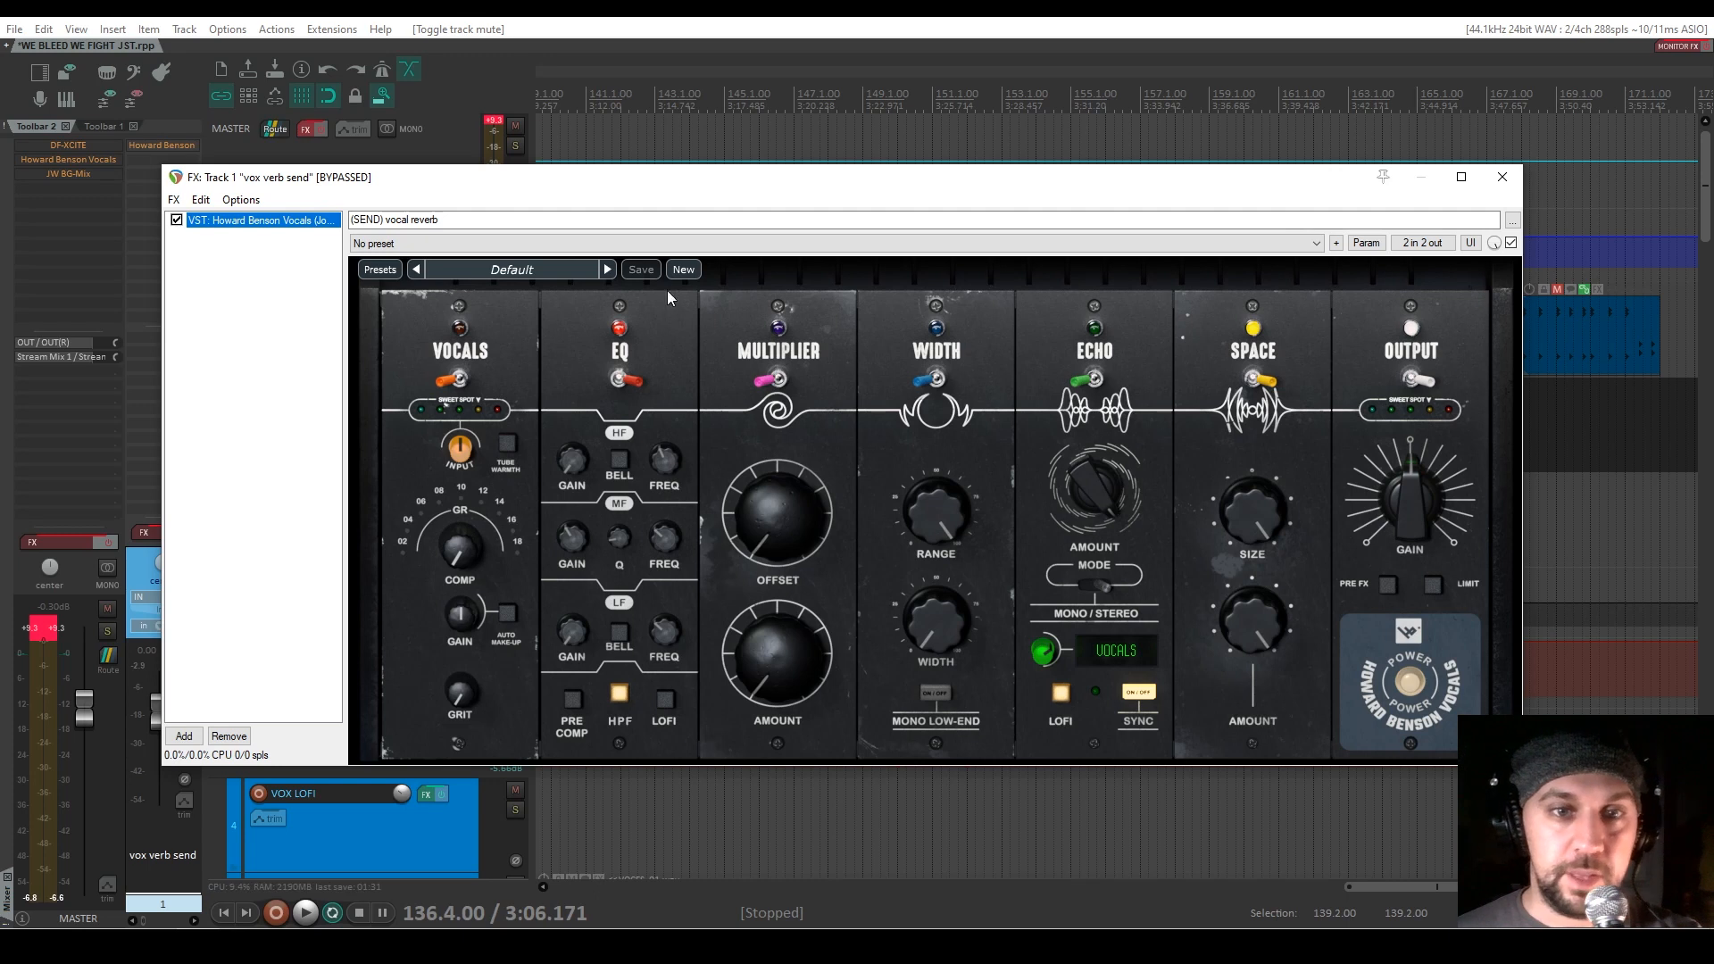
mouse_move(684, 443)
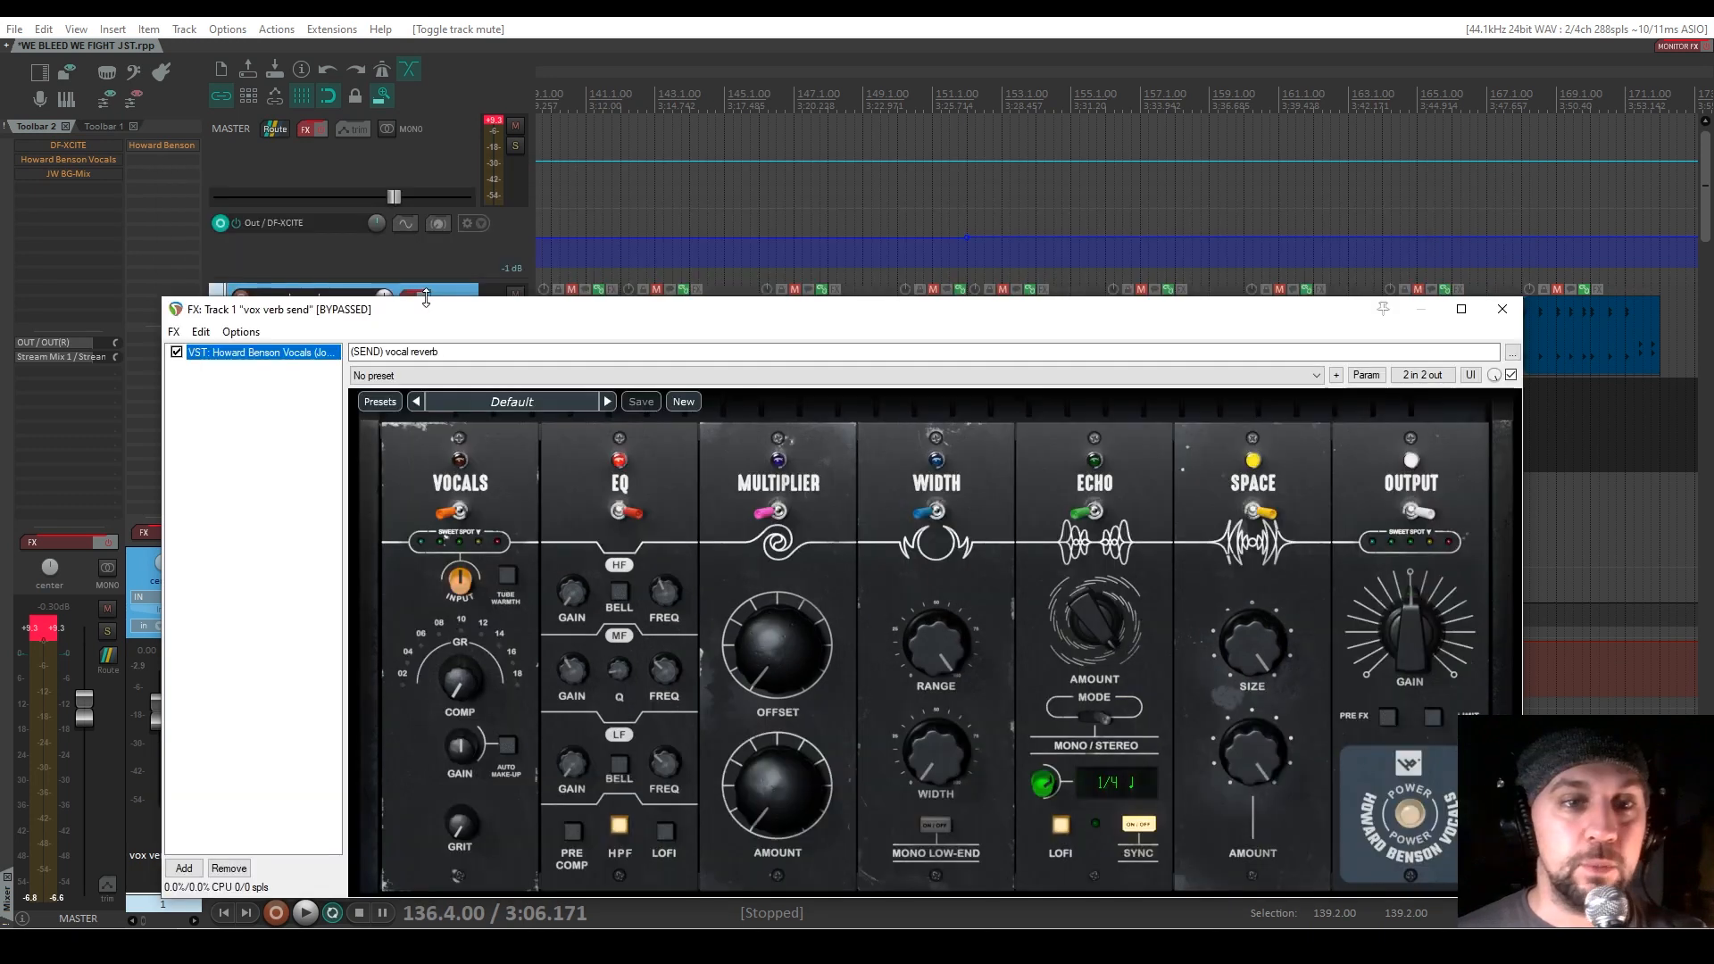
Play from 136.4.00 while enabling the vox verb send's effects, close its effects chain, and stop playback
click(420, 302)
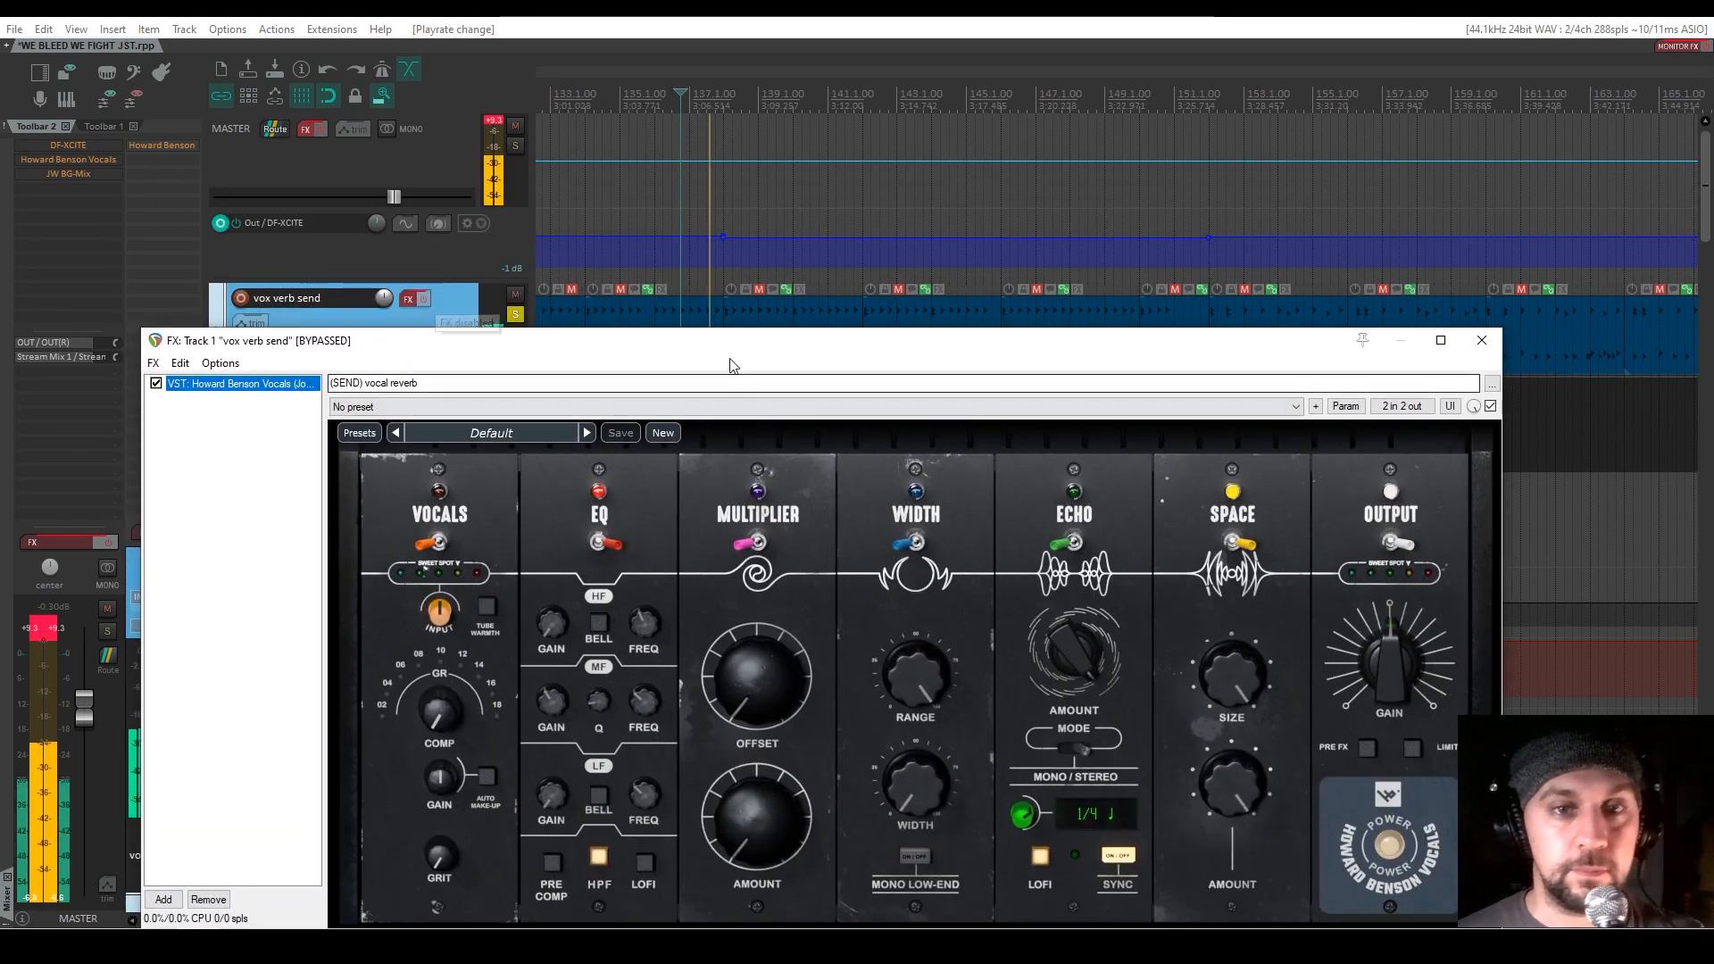
click(427, 298)
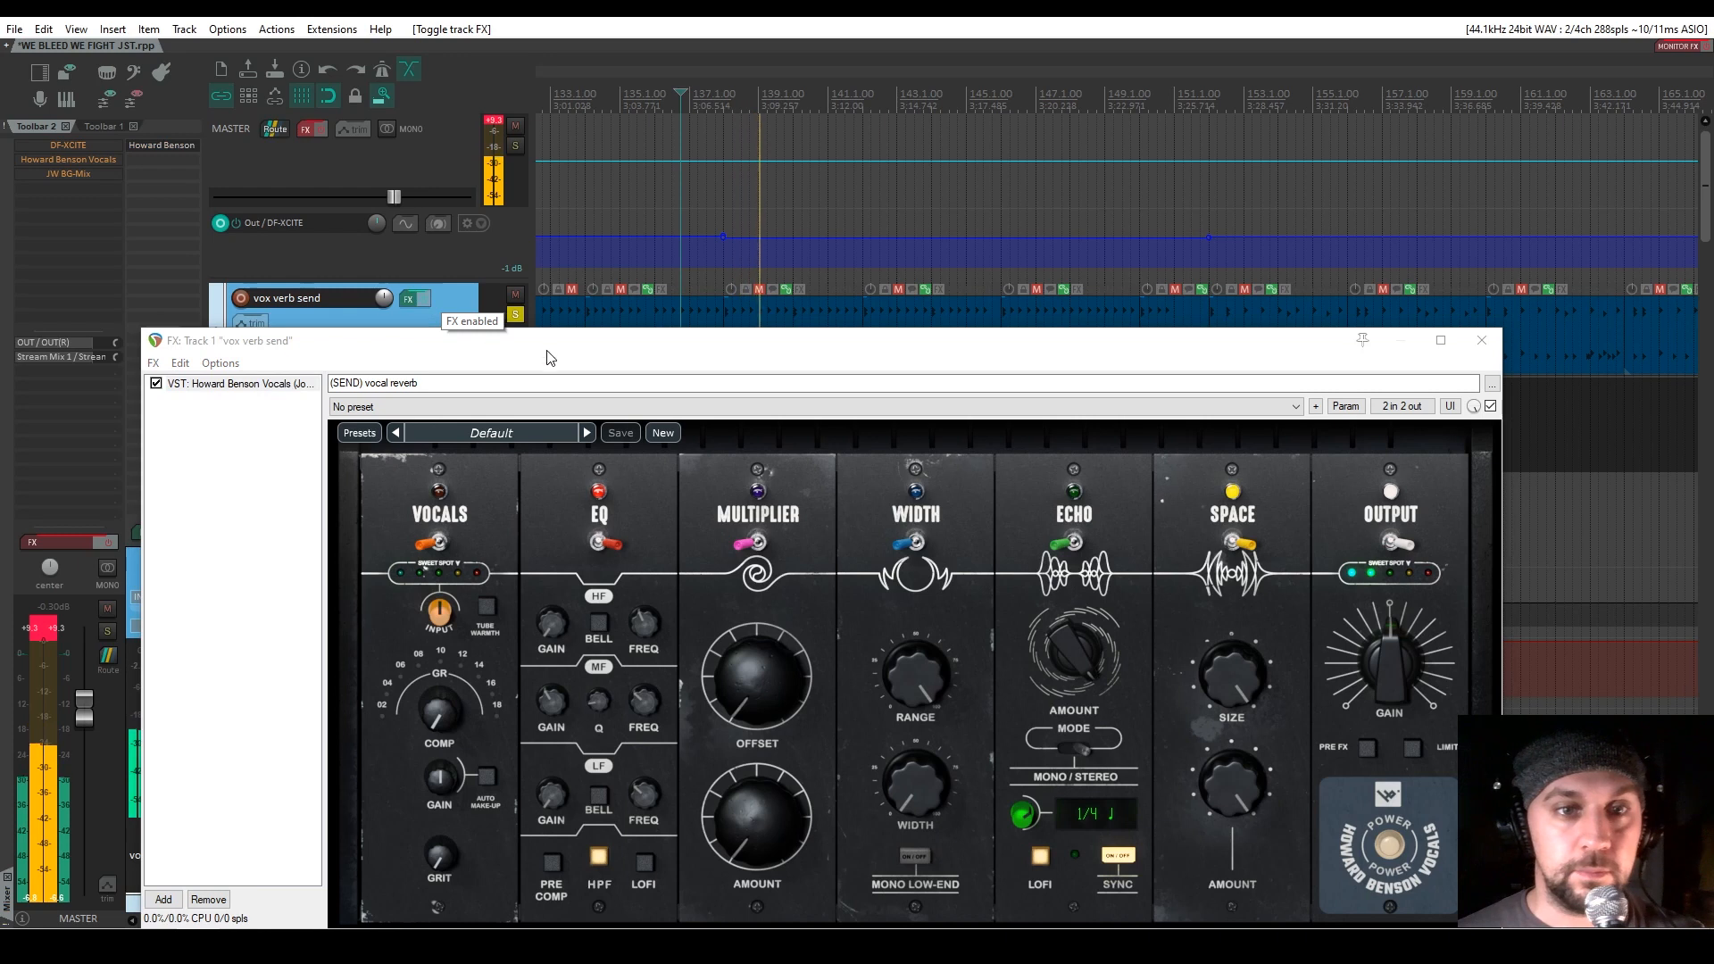
click(1484, 342)
scroll(585, 594, down, 3)
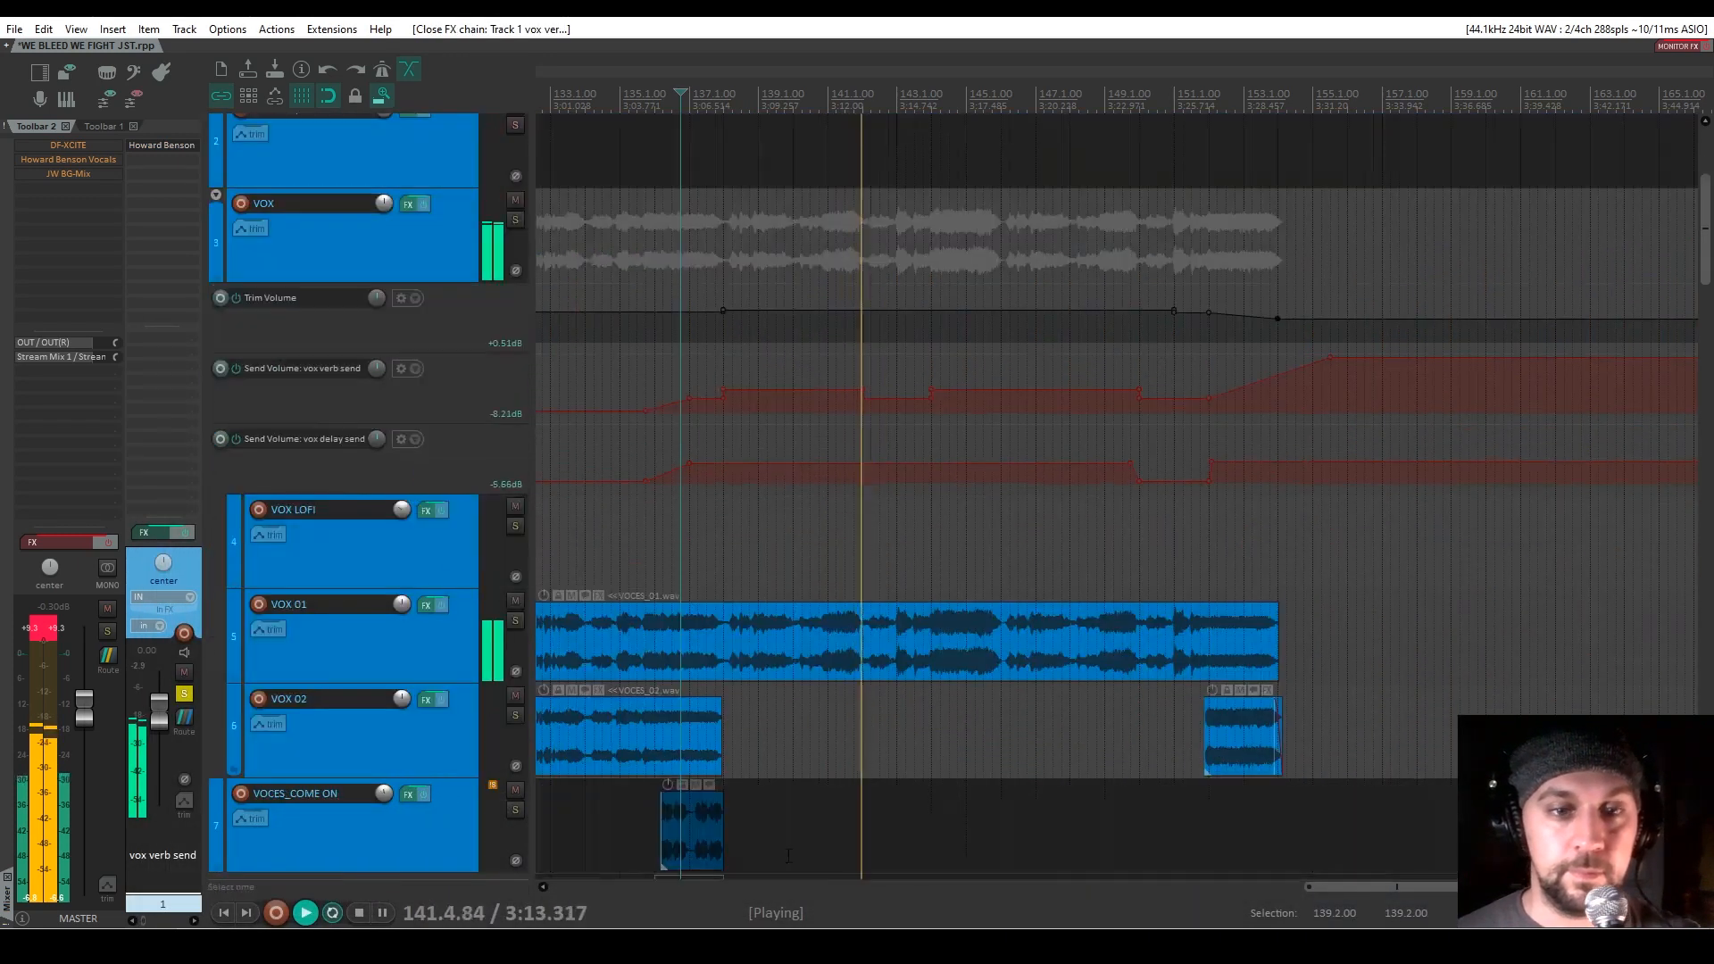
drag(1410, 891, 1383, 891)
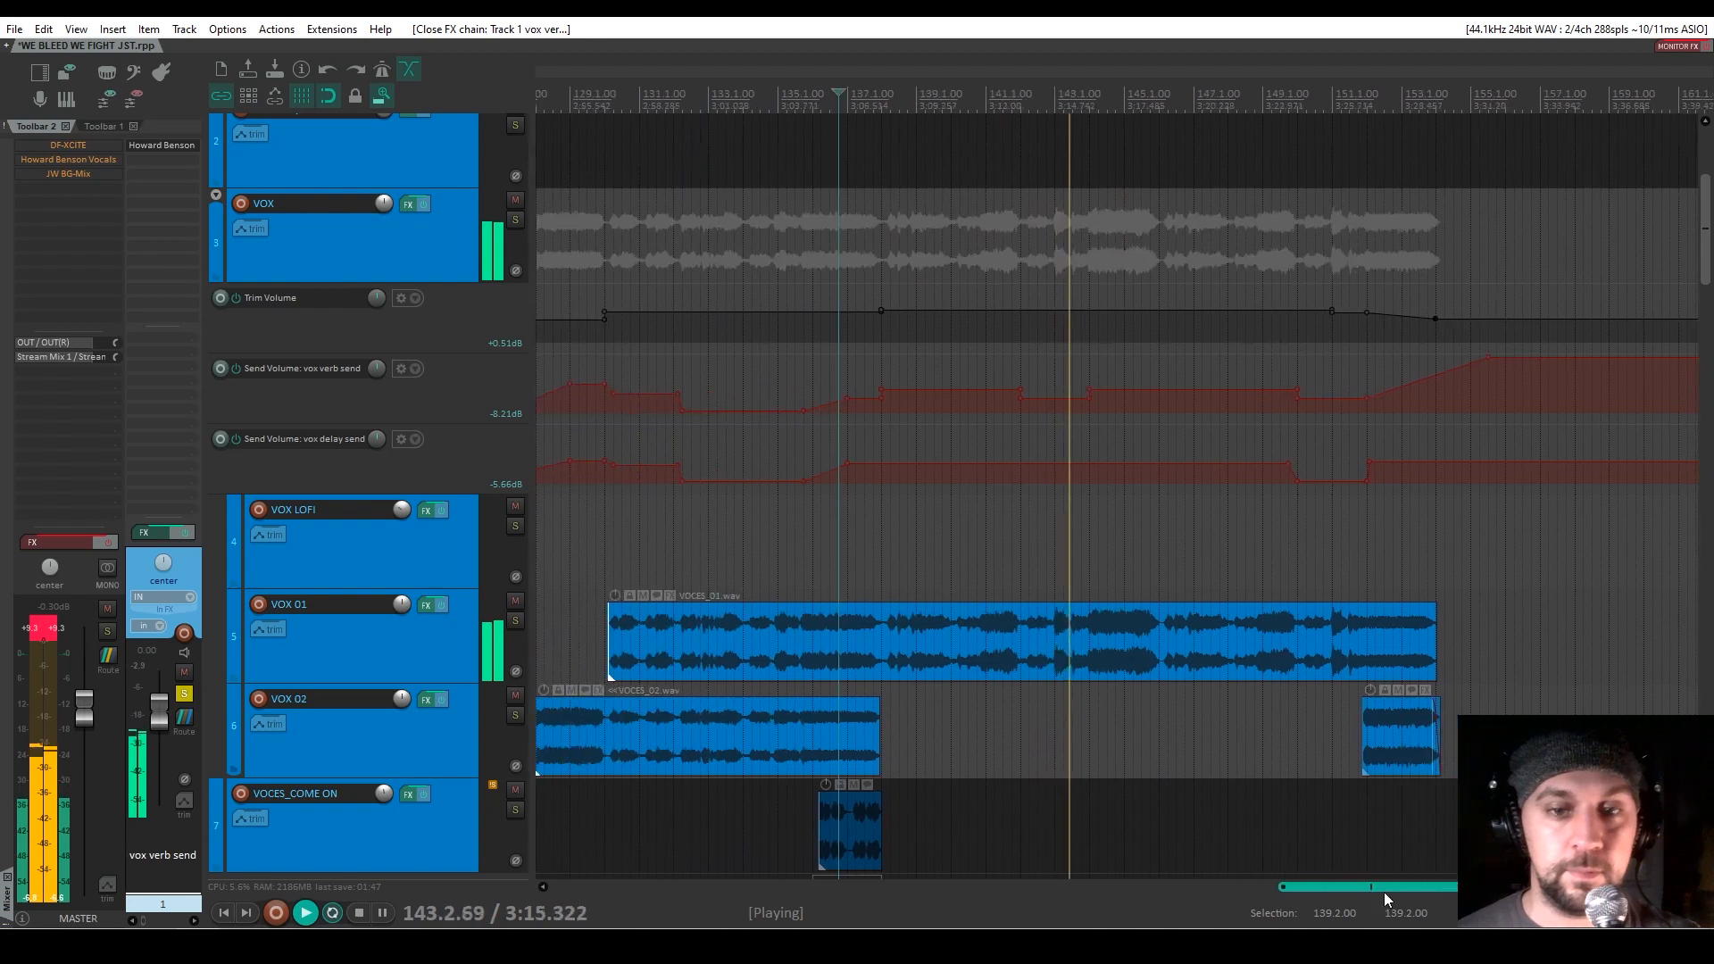
key(space)
Place the edit cursor at 17.1.00 and mute both the vox verb send and vox delay send tracks
drag(1384, 889, 533, 865)
click(1090, 583)
scroll(1090, 583, up, 3)
click(455, 431)
shift+click(432, 330)
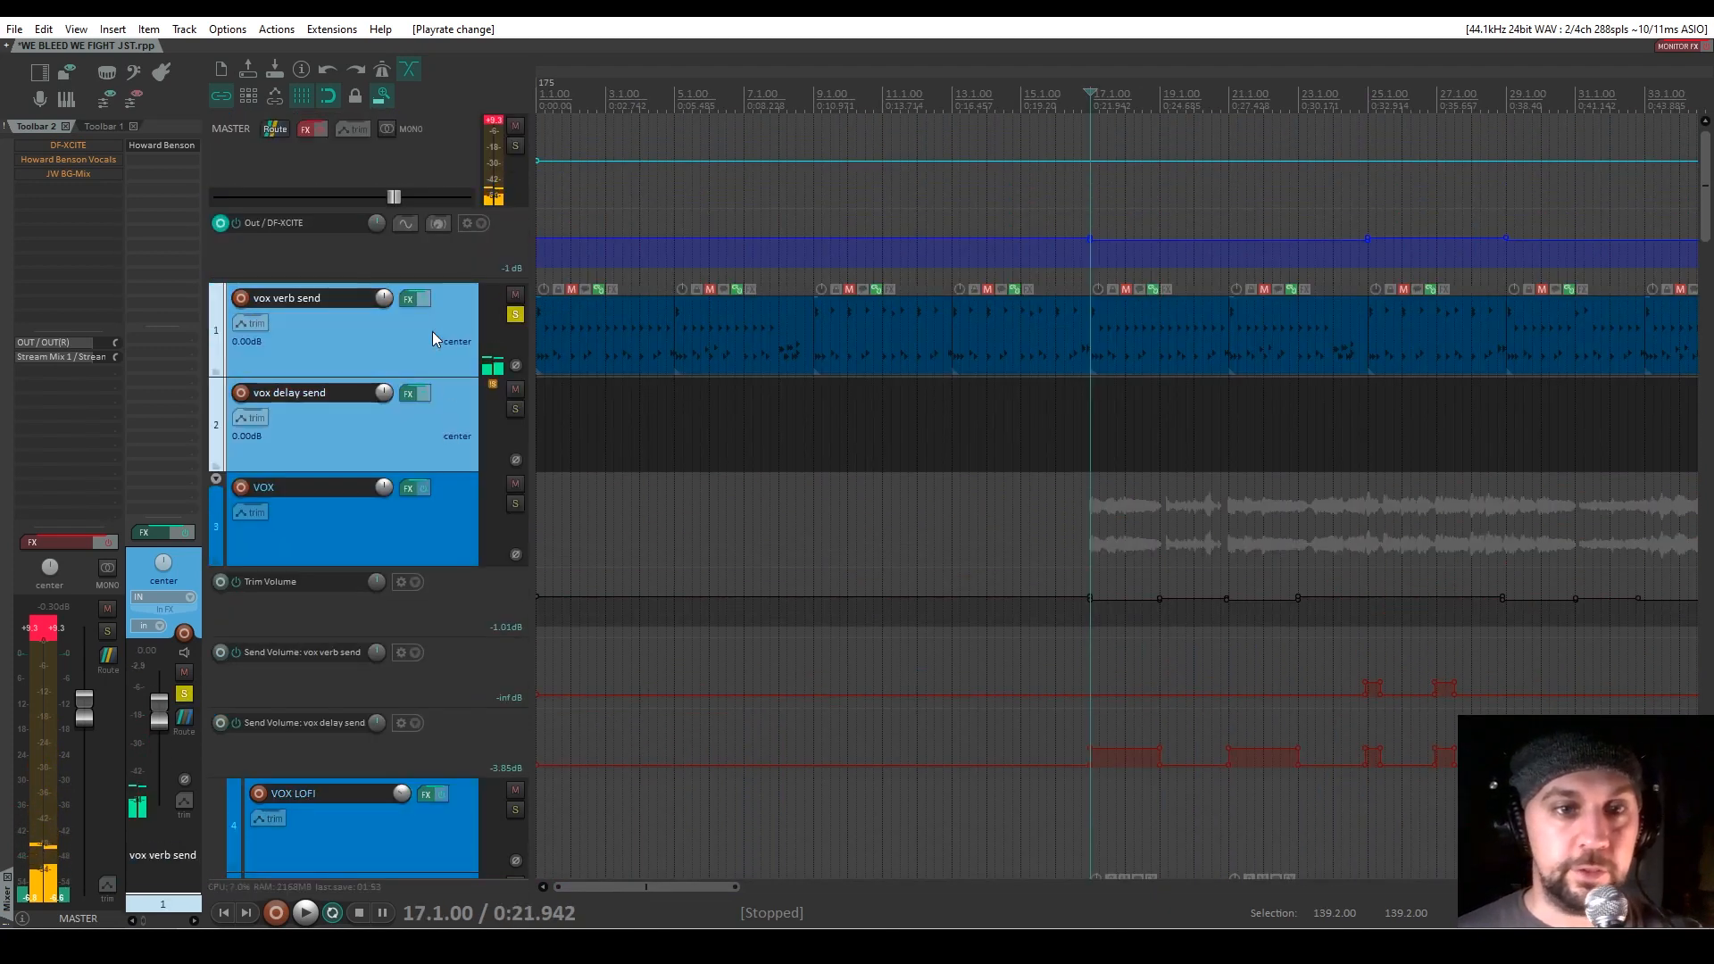
click(516, 392)
scroll(868, 281, down, 2)
scroll(868, 281, up, 2)
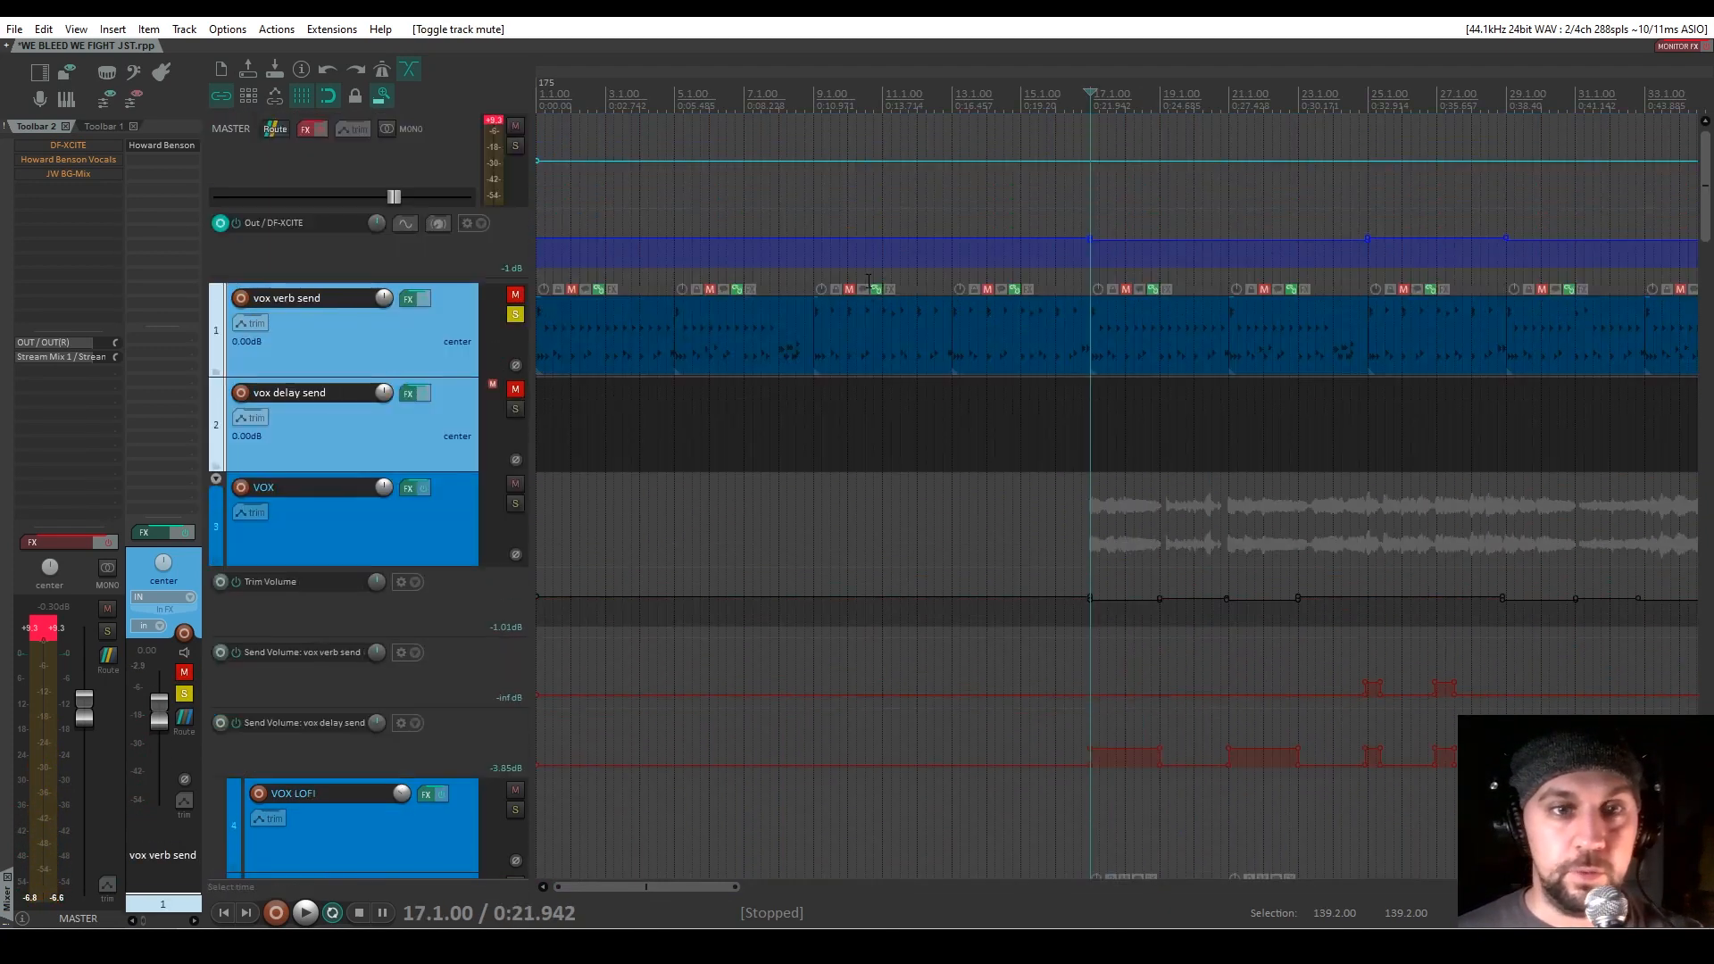
Clear the solo on vox verb send, solo the VOX folder, and play from 17.1.00 with both sends muted
click(515, 315)
scroll(1010, 472, down, 2)
click(455, 330)
click(515, 314)
scroll(445, 458, up, 2)
key(space)
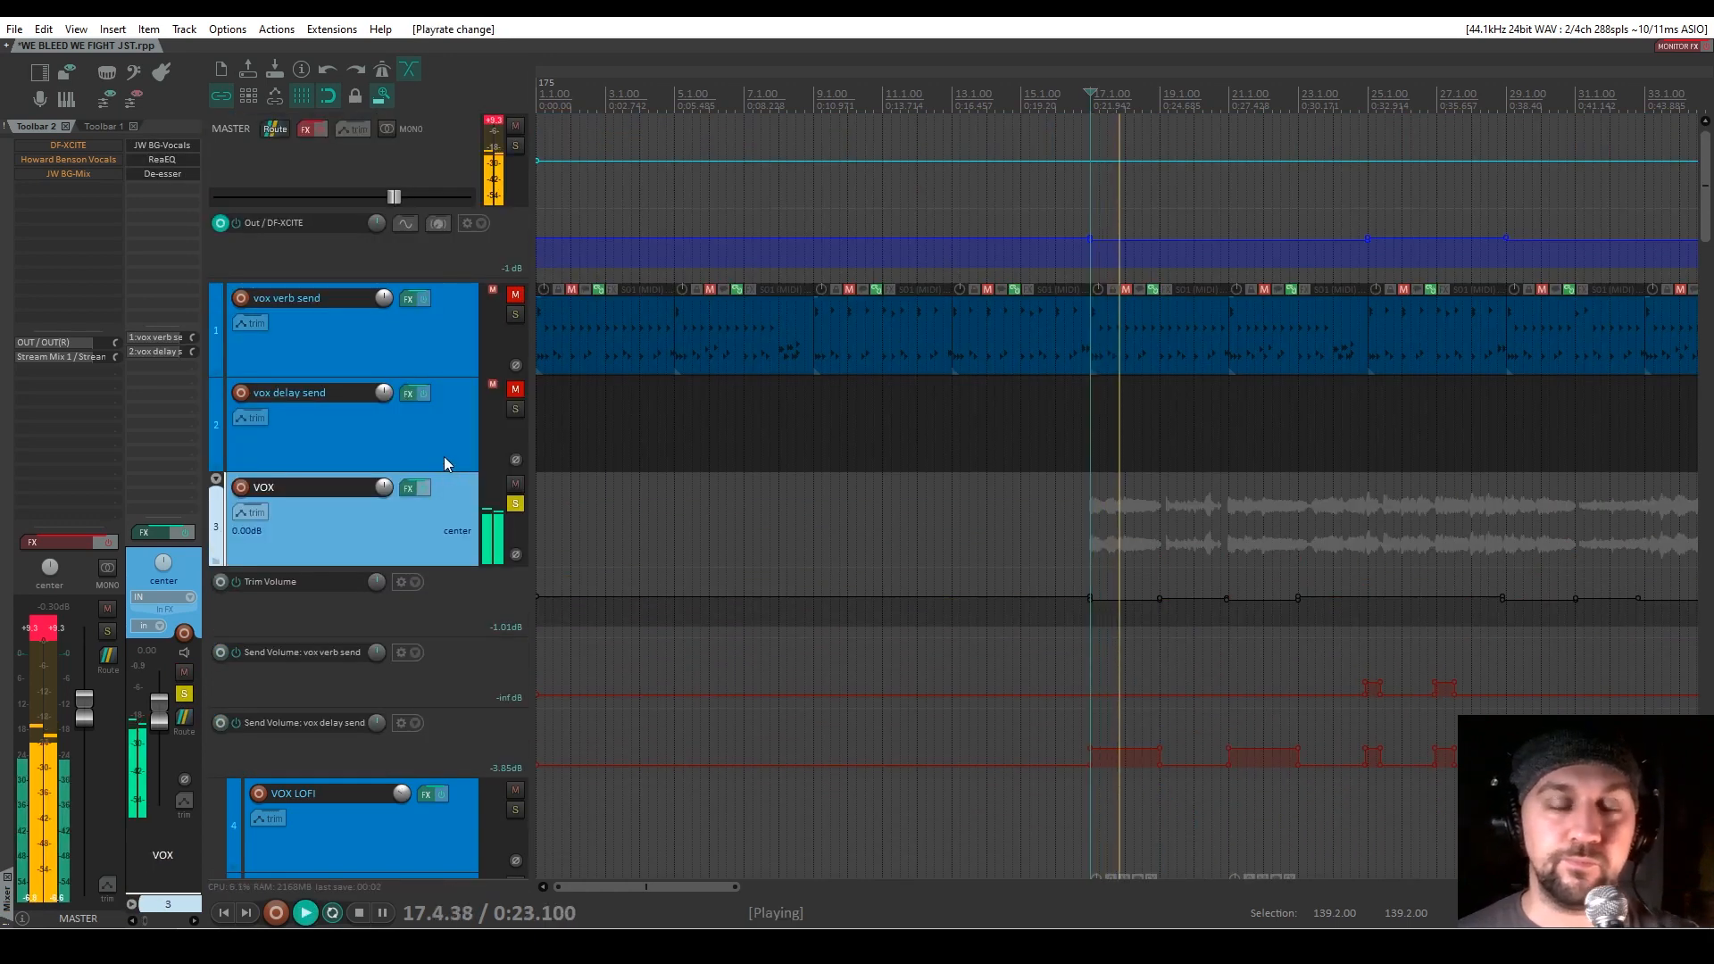
Replay the soloed VOX folder from 17.1.00 with both vox sends unmuted, then stop playback and clear the folder's solo
click(444, 458)
ctrl+click(448, 345)
key(space)
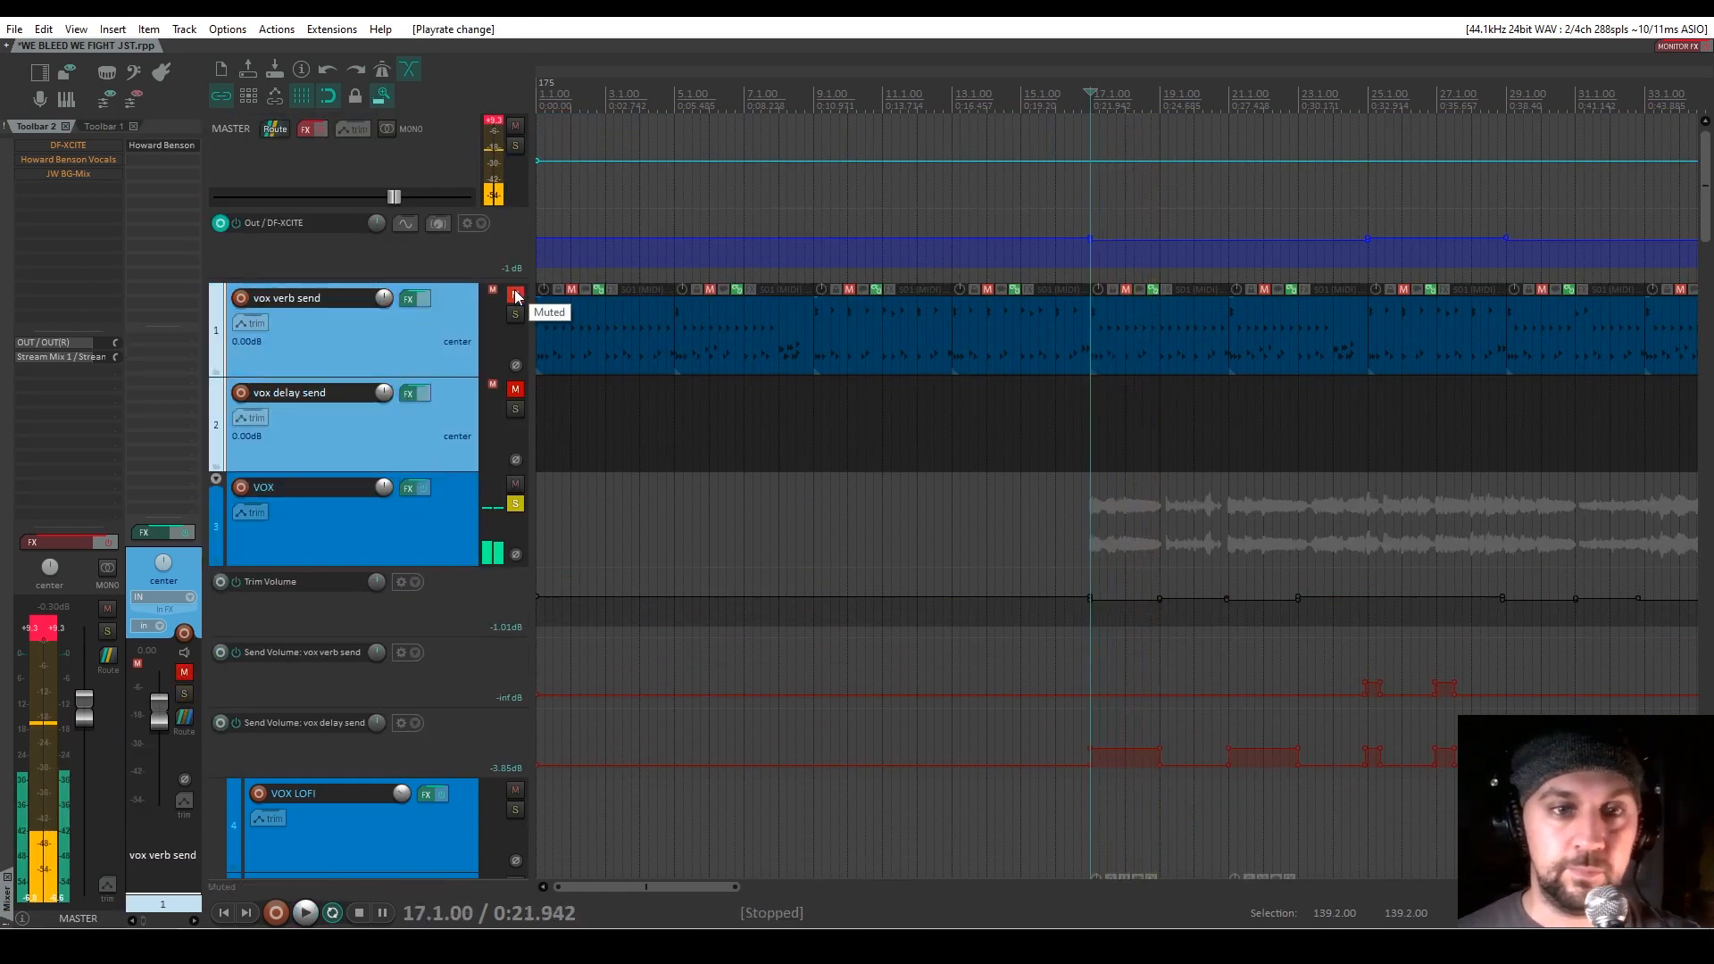
key(space)
click(514, 295)
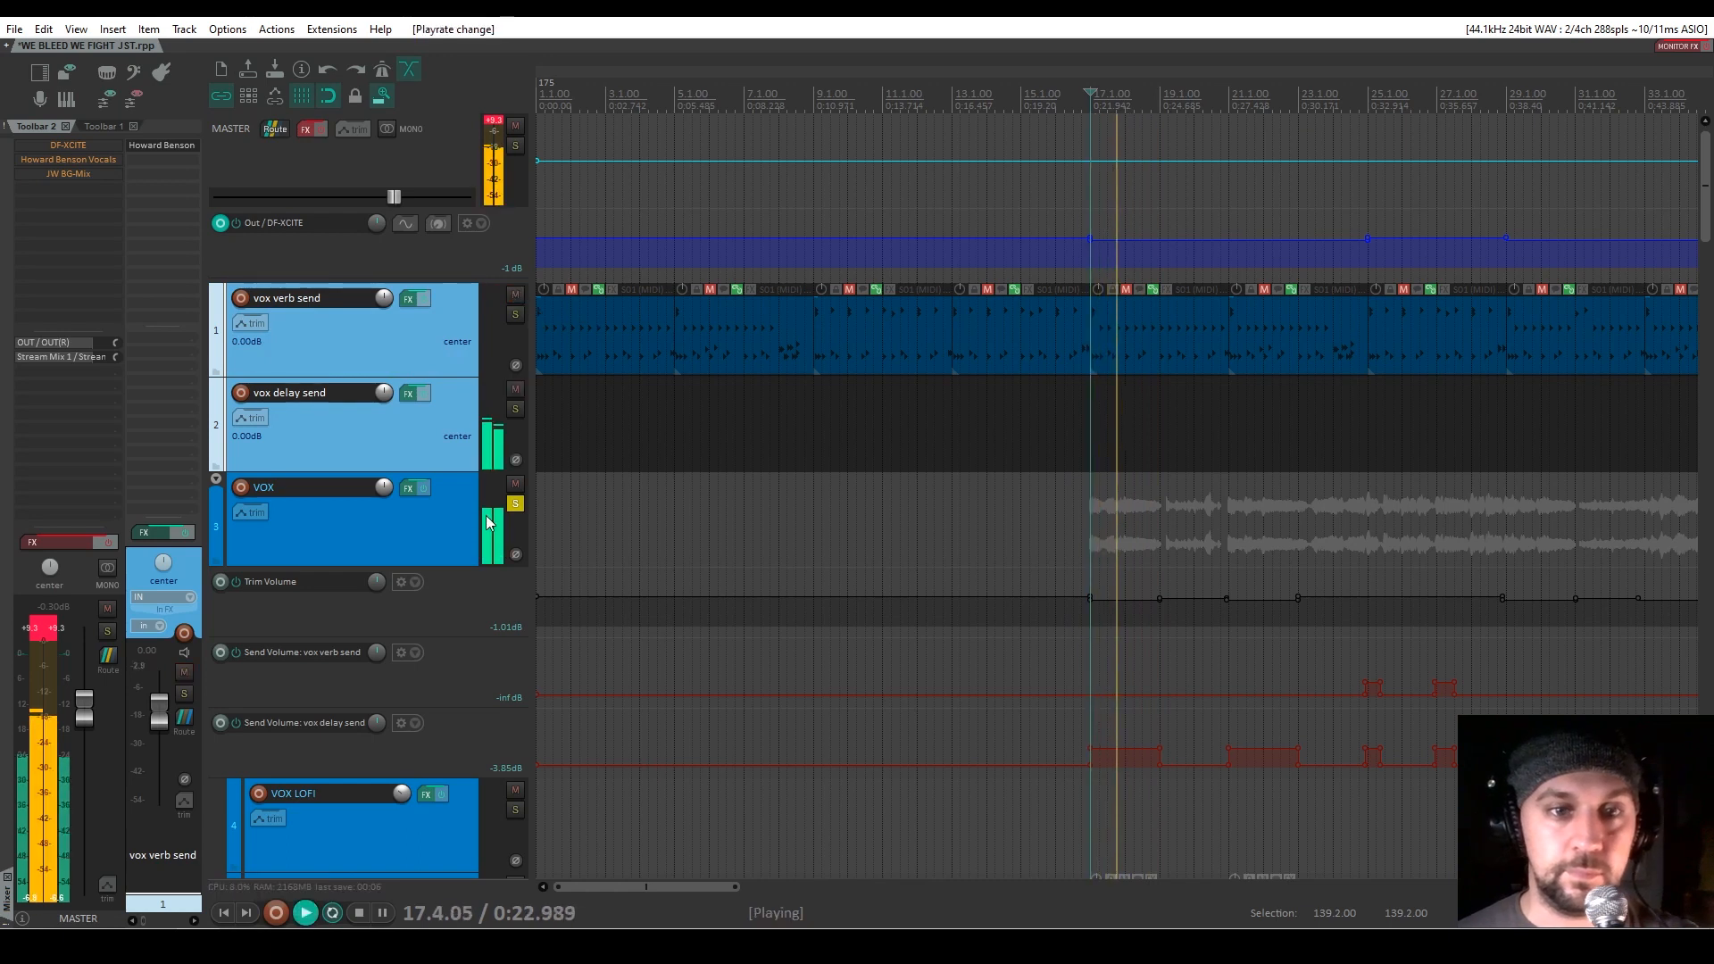
key(space)
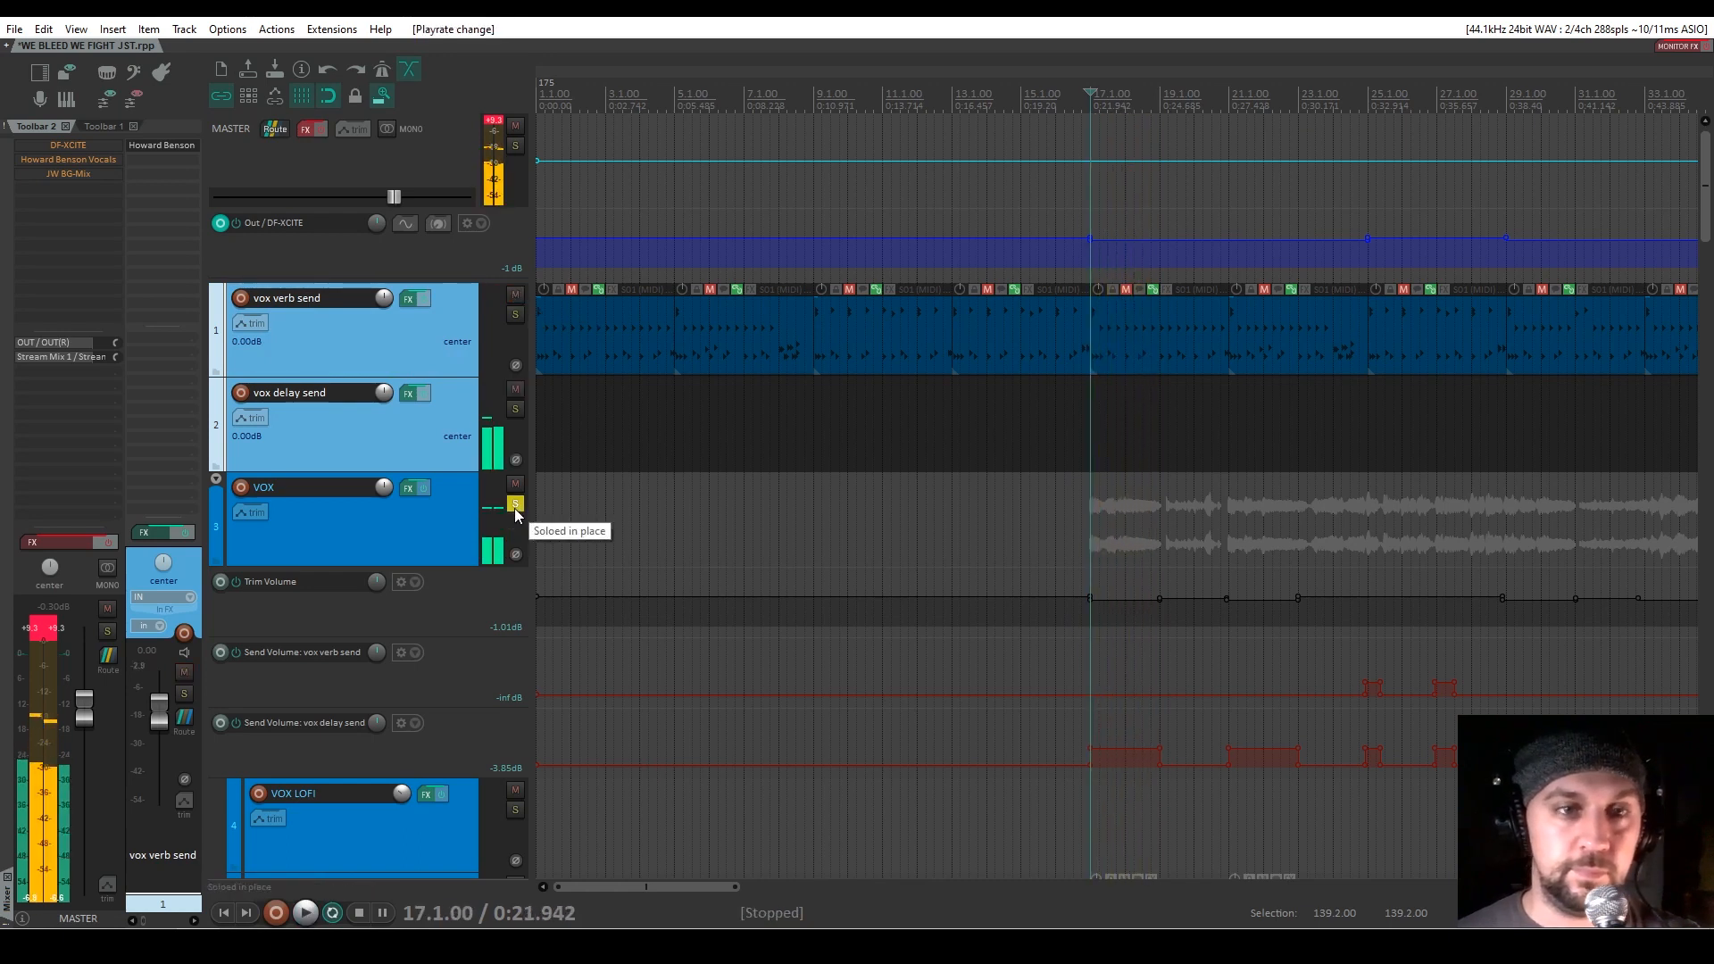
click(514, 505)
scroll(409, 375, down, 8)
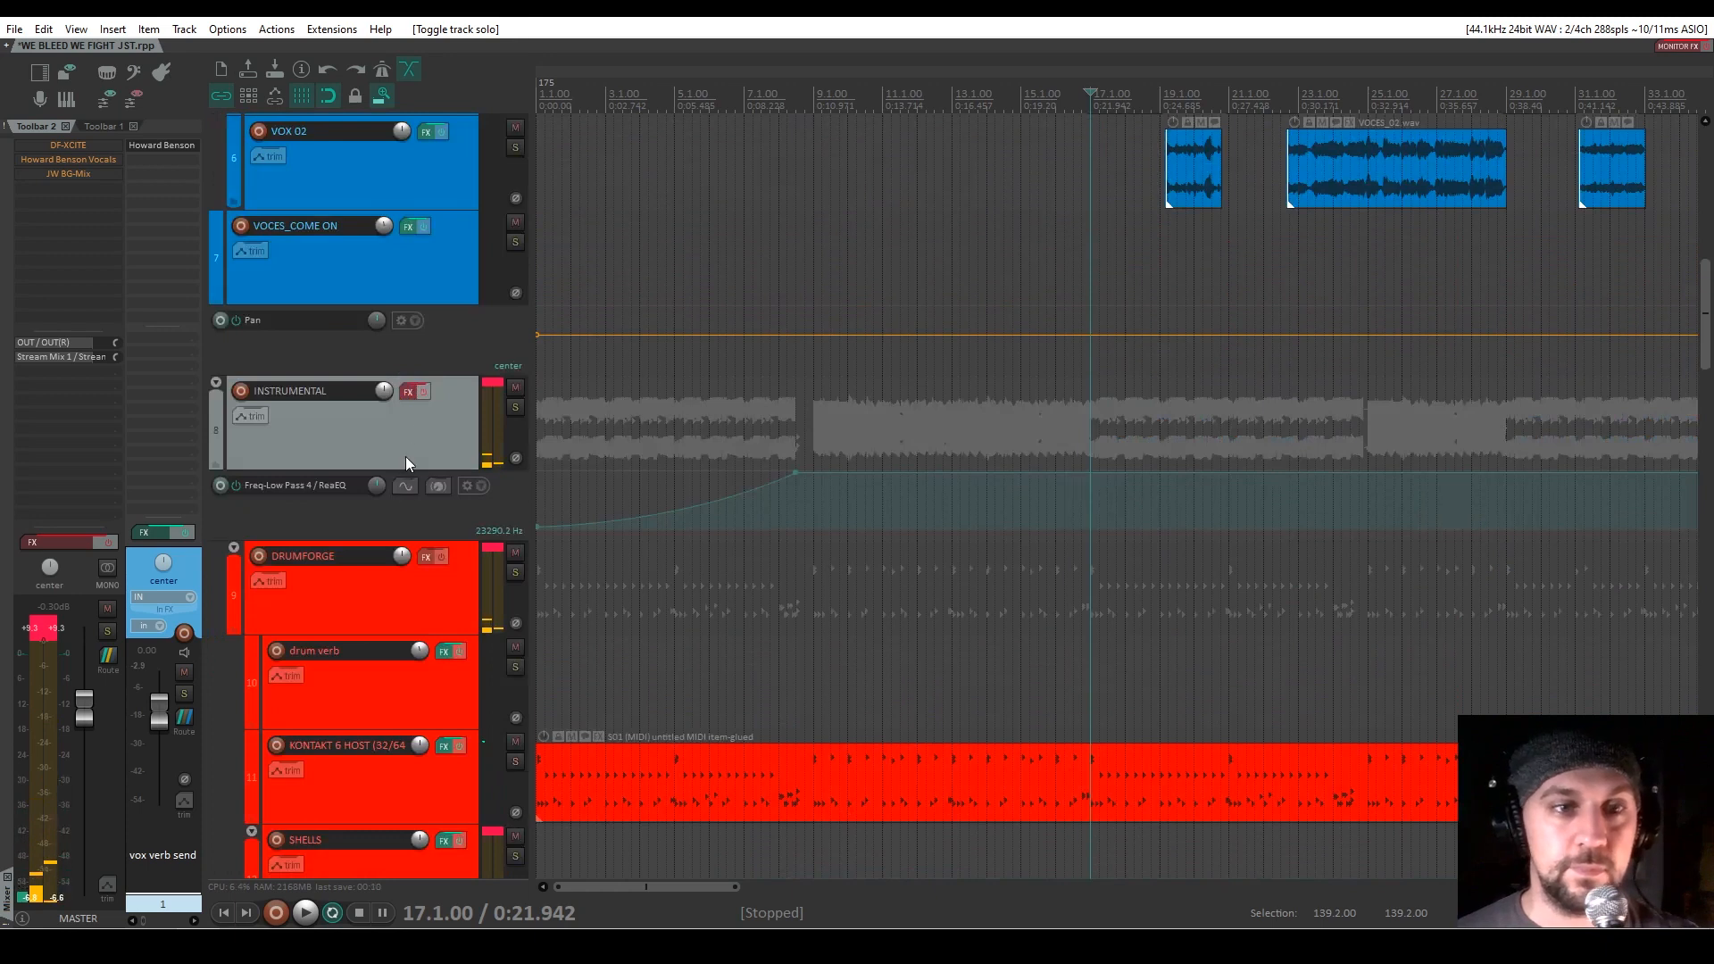
Solo the INSTRUMENTAL folder track and open its effects chain with the DF-COMP plug-in shown
click(361, 447)
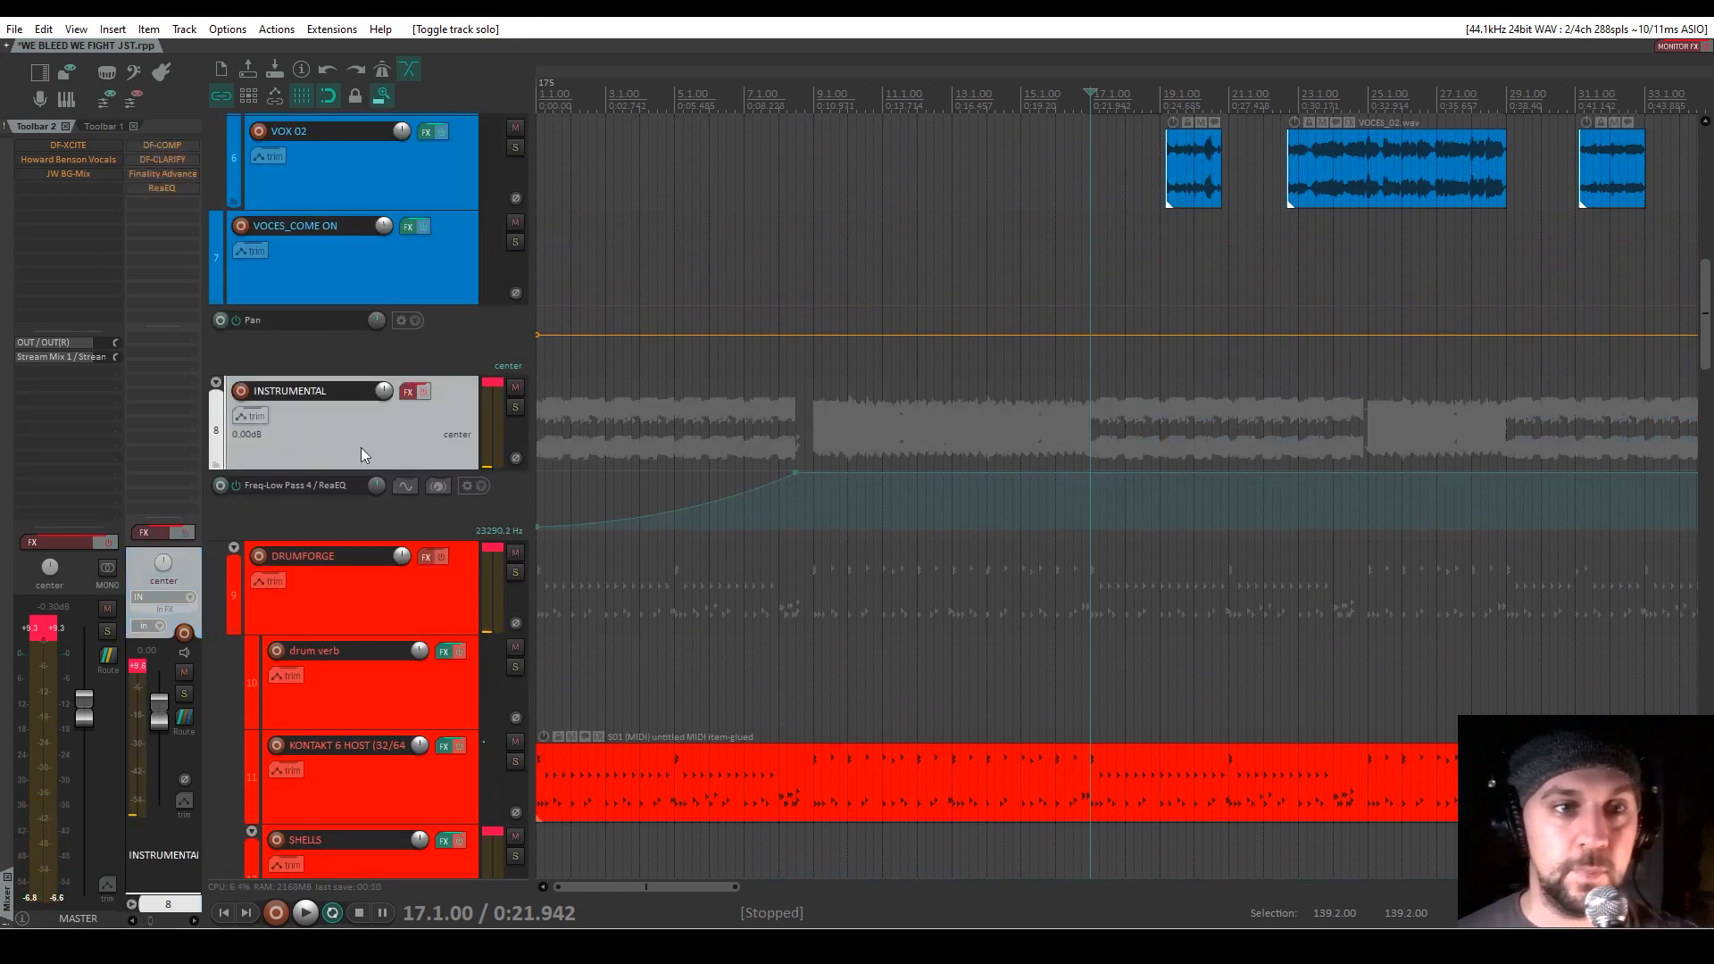
click(515, 407)
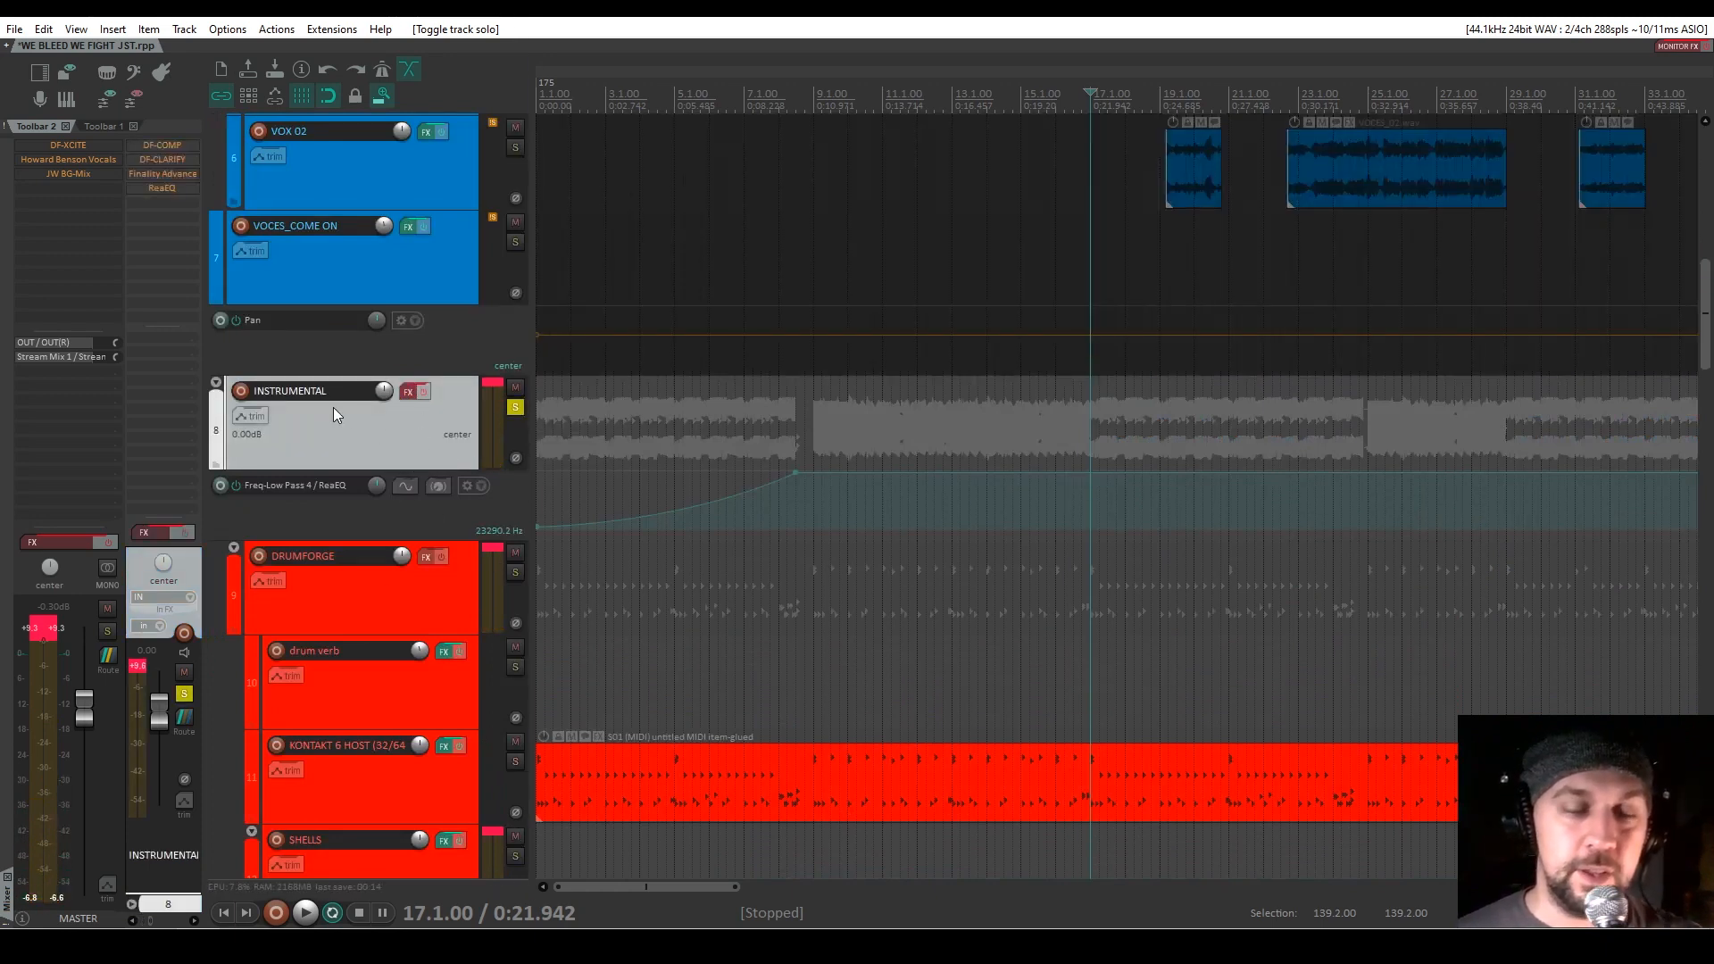
click(146, 532)
drag(642, 243, 1053, 178)
click(565, 214)
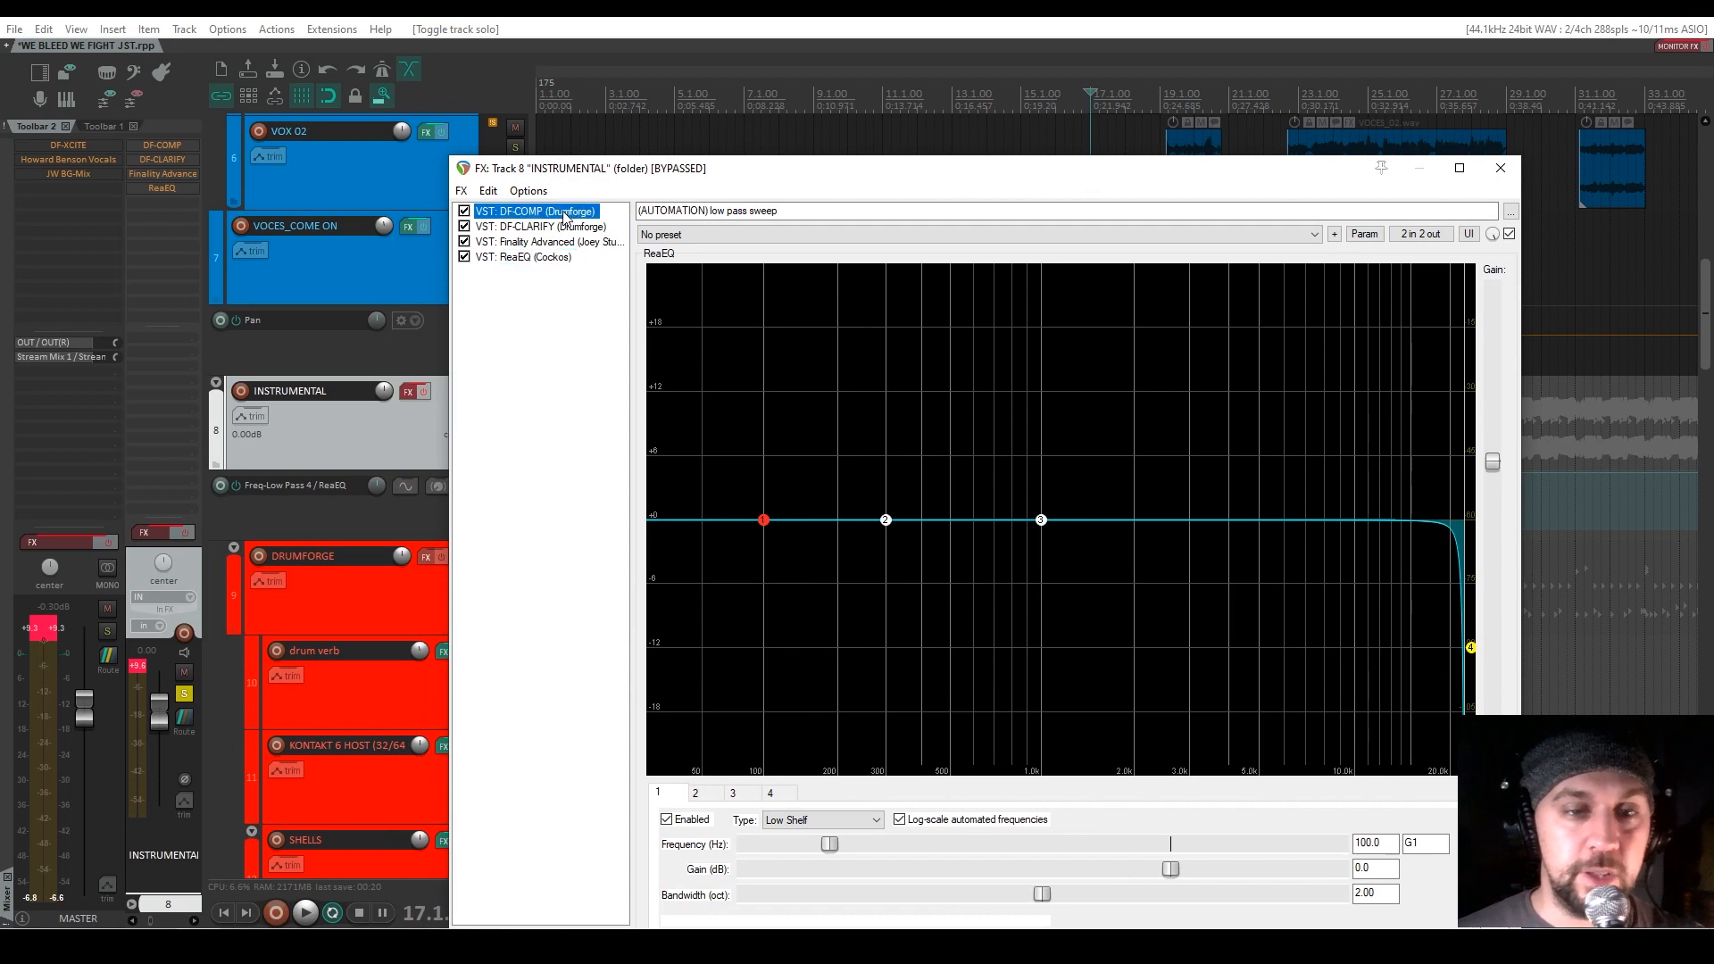
Bypass DF-COMP, DF-CLARIFY, Finality Advanced and ReaEQ individually, and enable the INSTRUMENTAL folder's effects chain
click(464, 227)
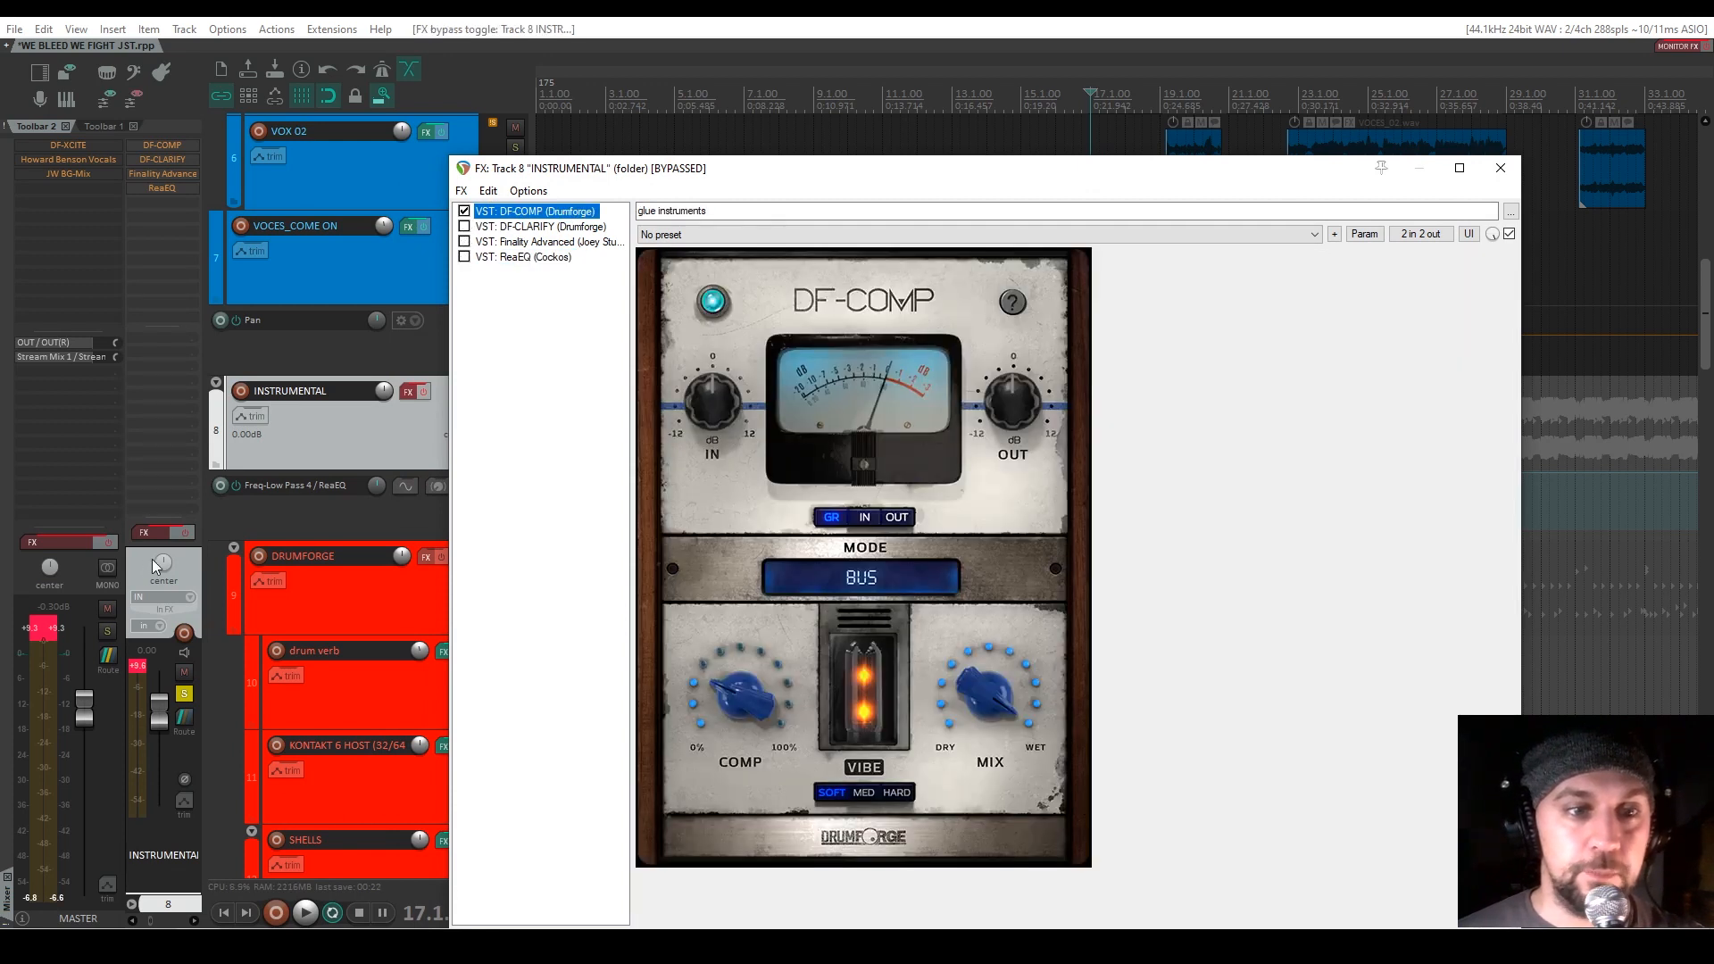
click(185, 532)
click(464, 211)
Play the soloed INSTRUMENTAL folder from 9.1.00, enable DF-COMP during playback to compare, and stop
drag(968, 168, 627, 106)
drag(517, 138, 532, 404)
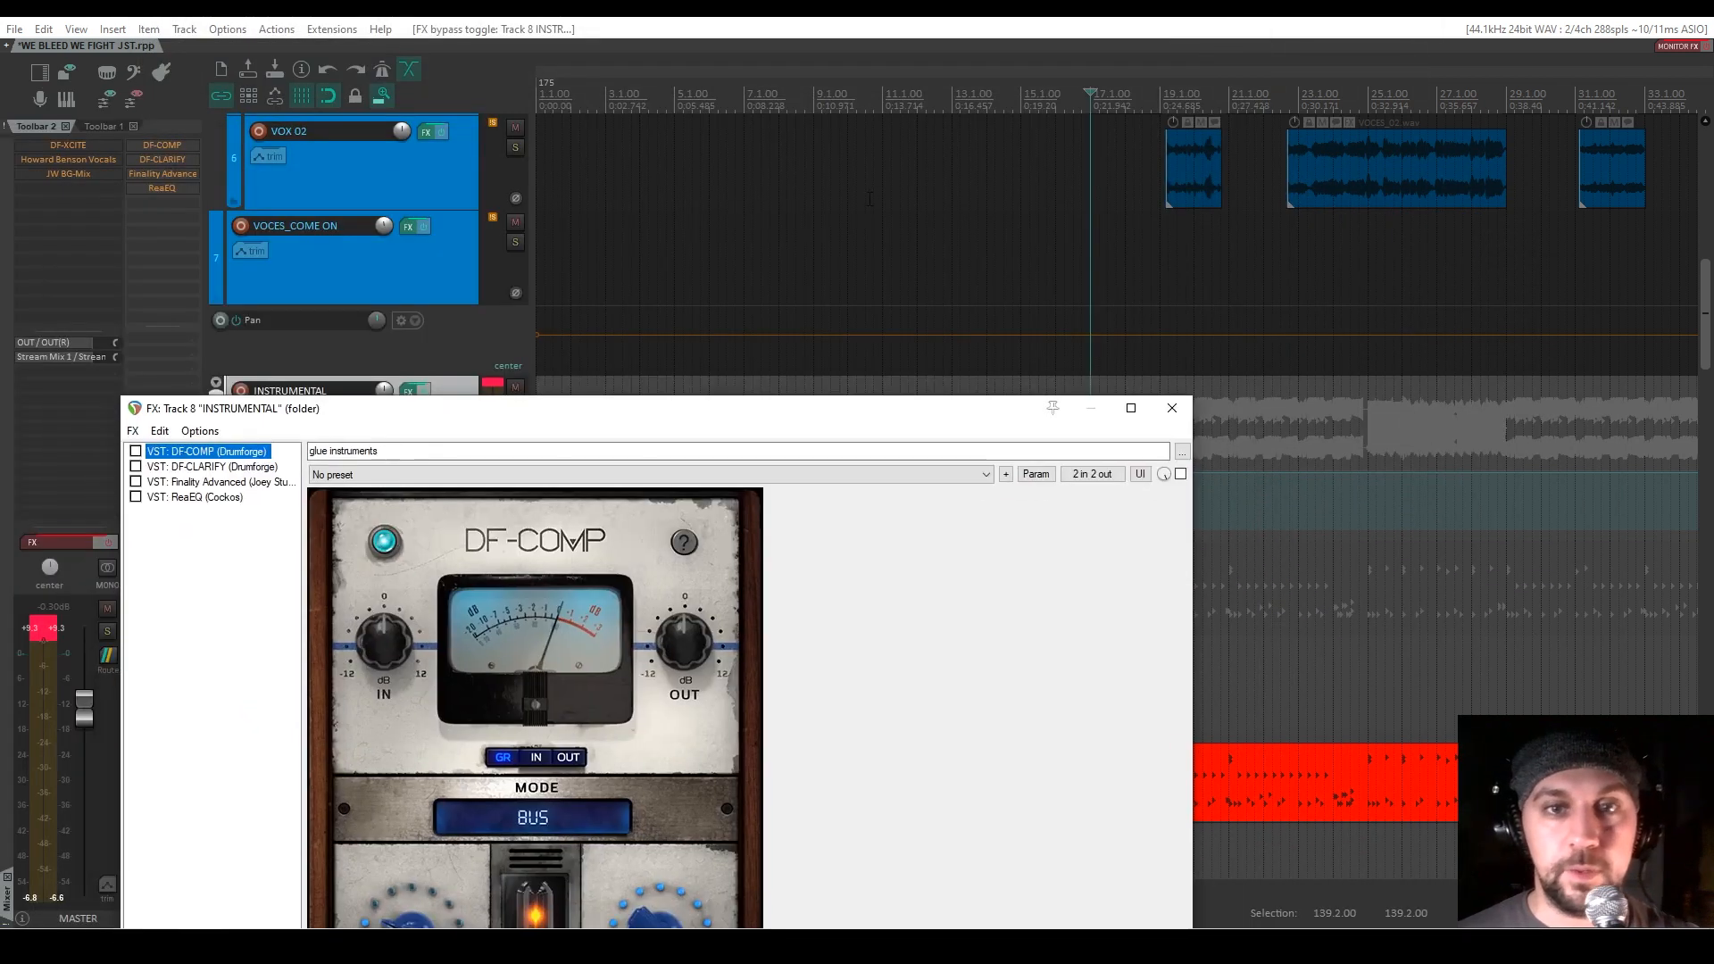
drag(801, 411, 1100, 141)
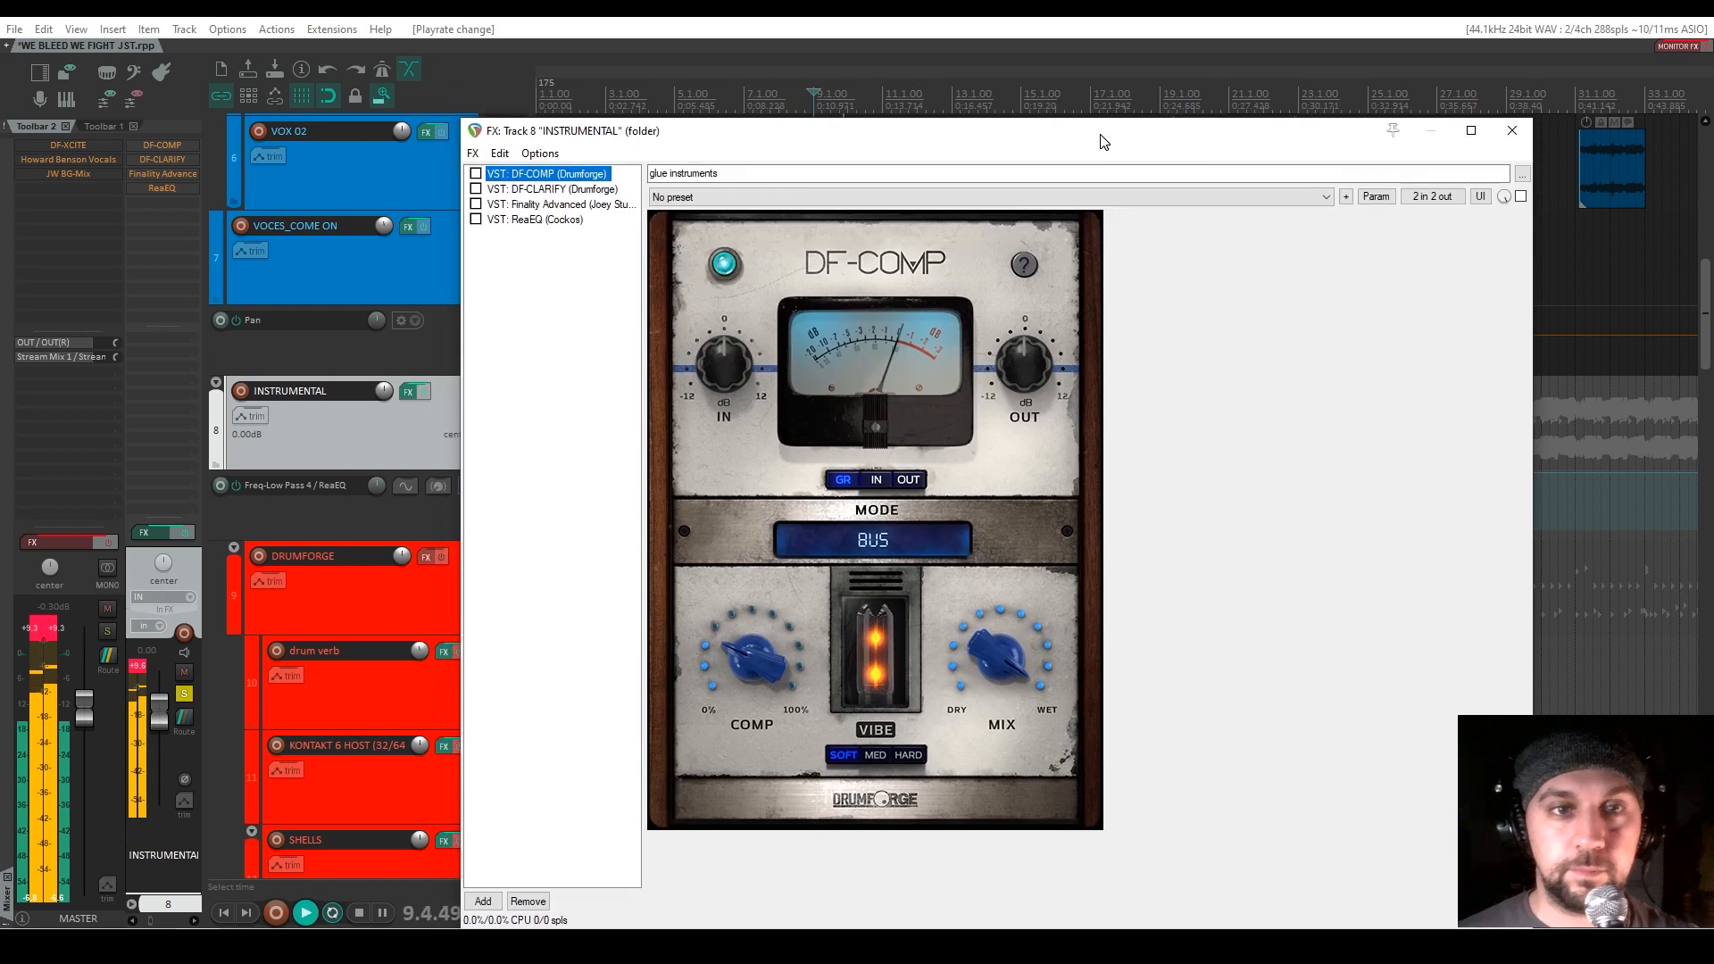
click(476, 174)
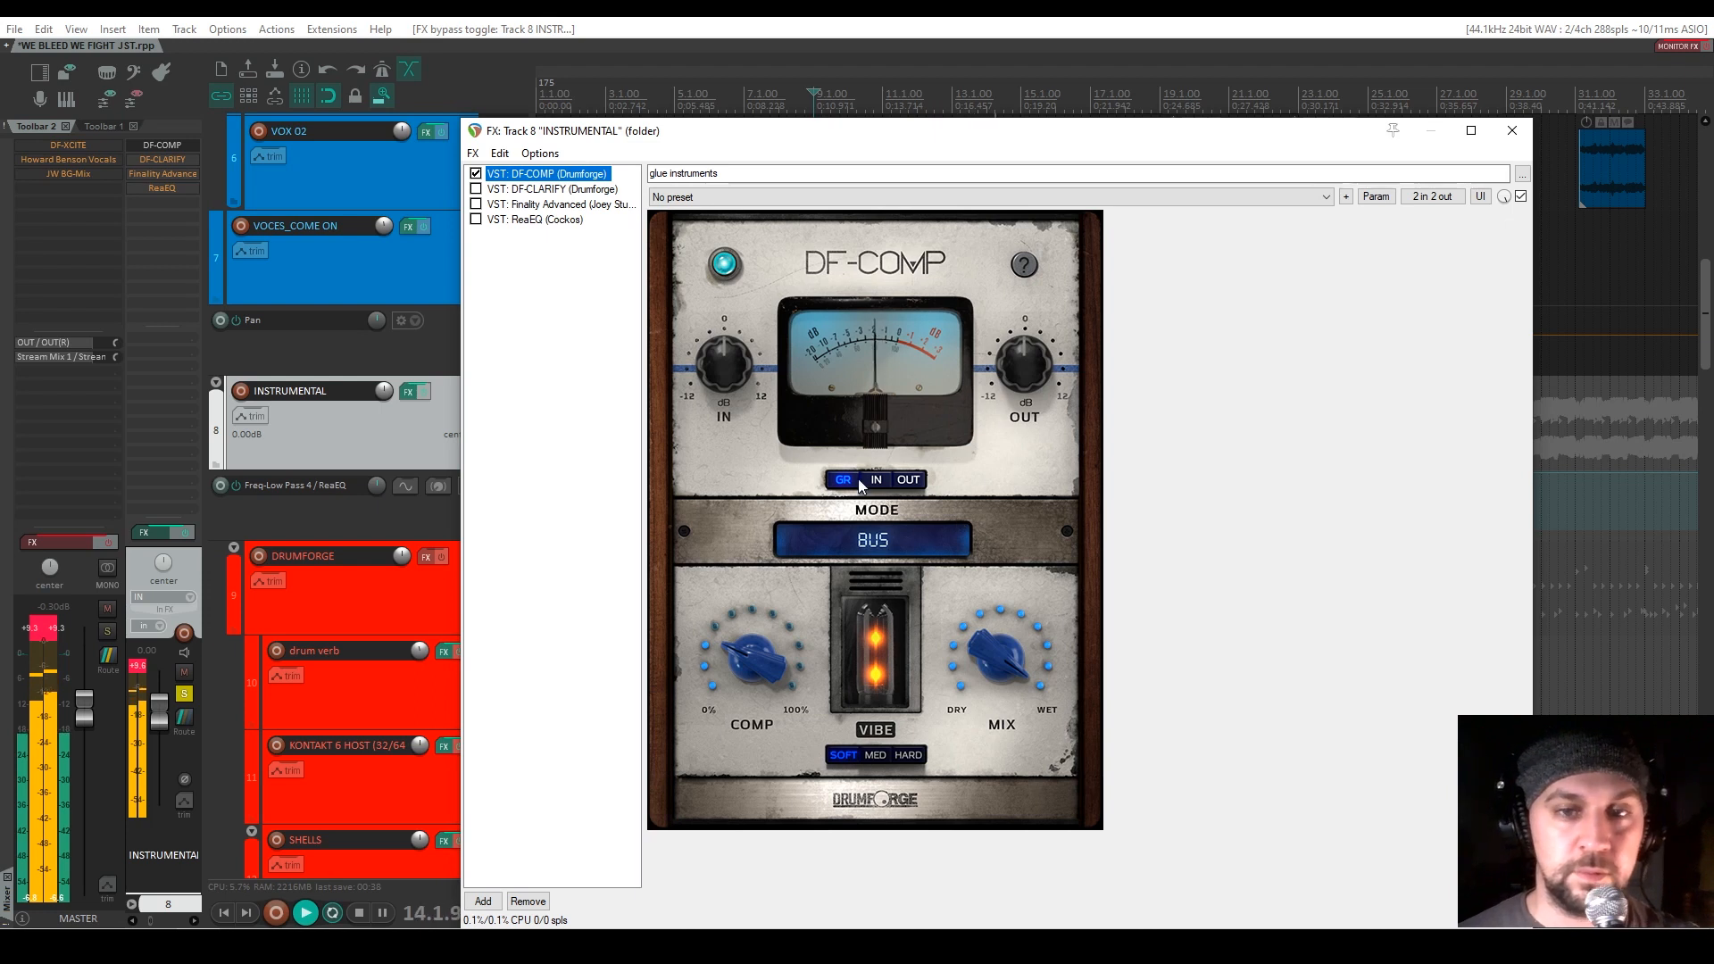
key(space)
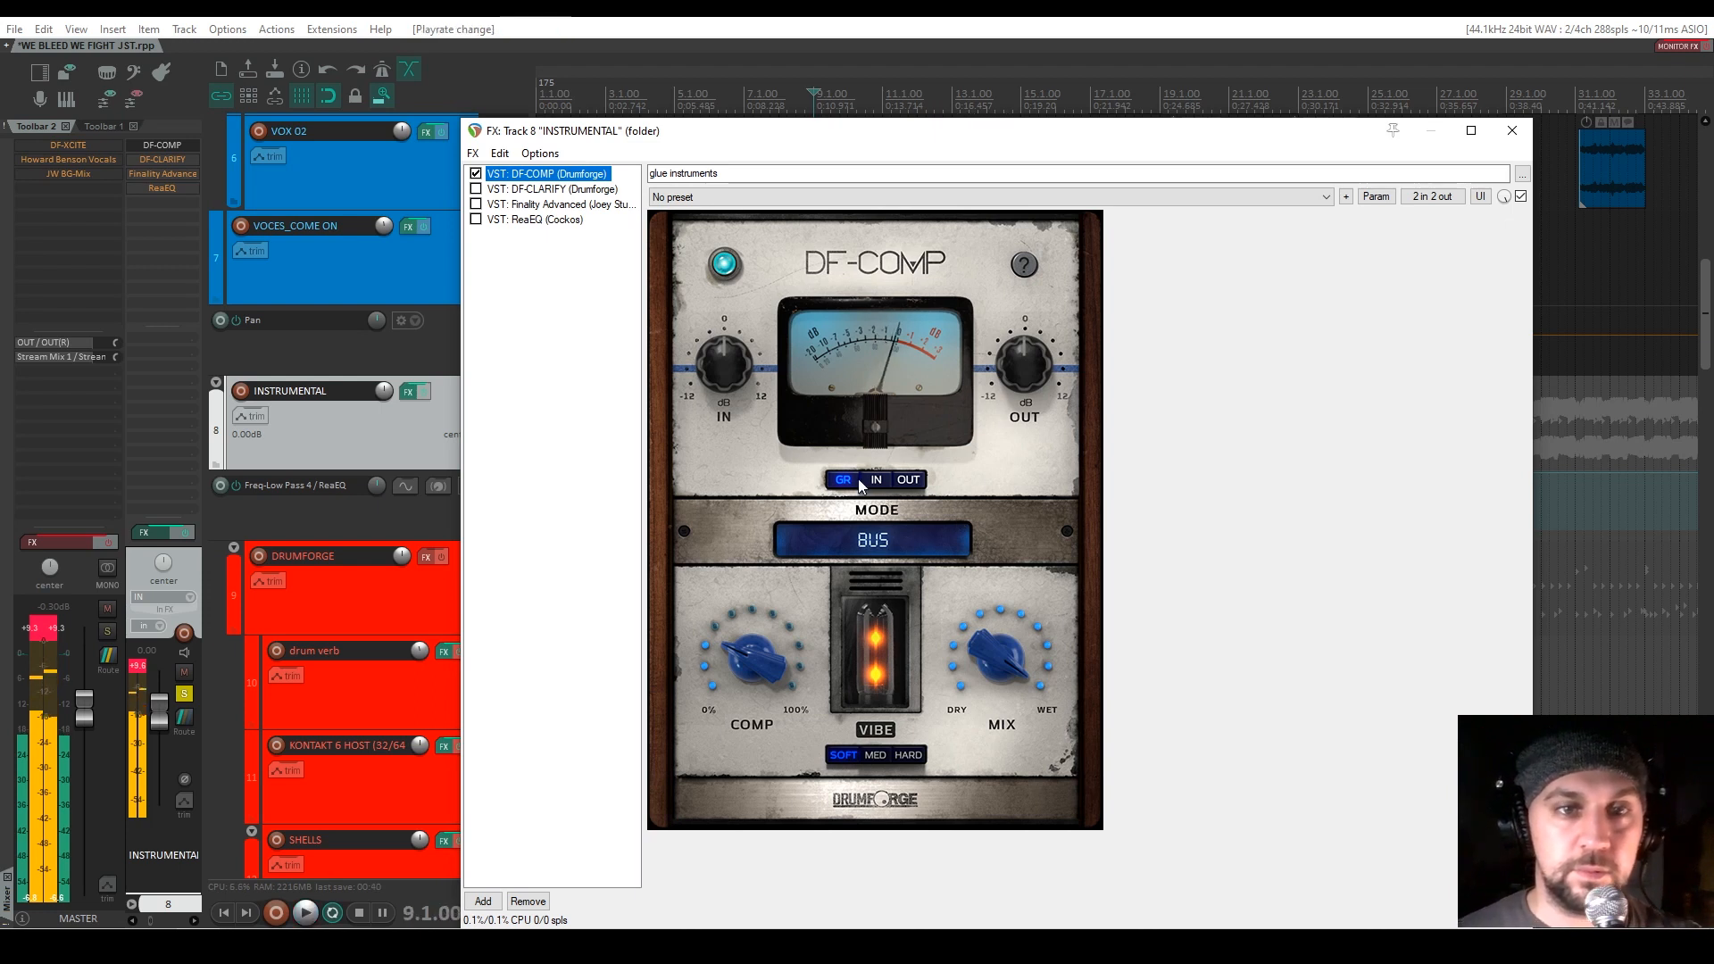
Show DF-CLARIFY, play from 9.1.00 while enabling it to compare the sound, and stop playback
click(548, 190)
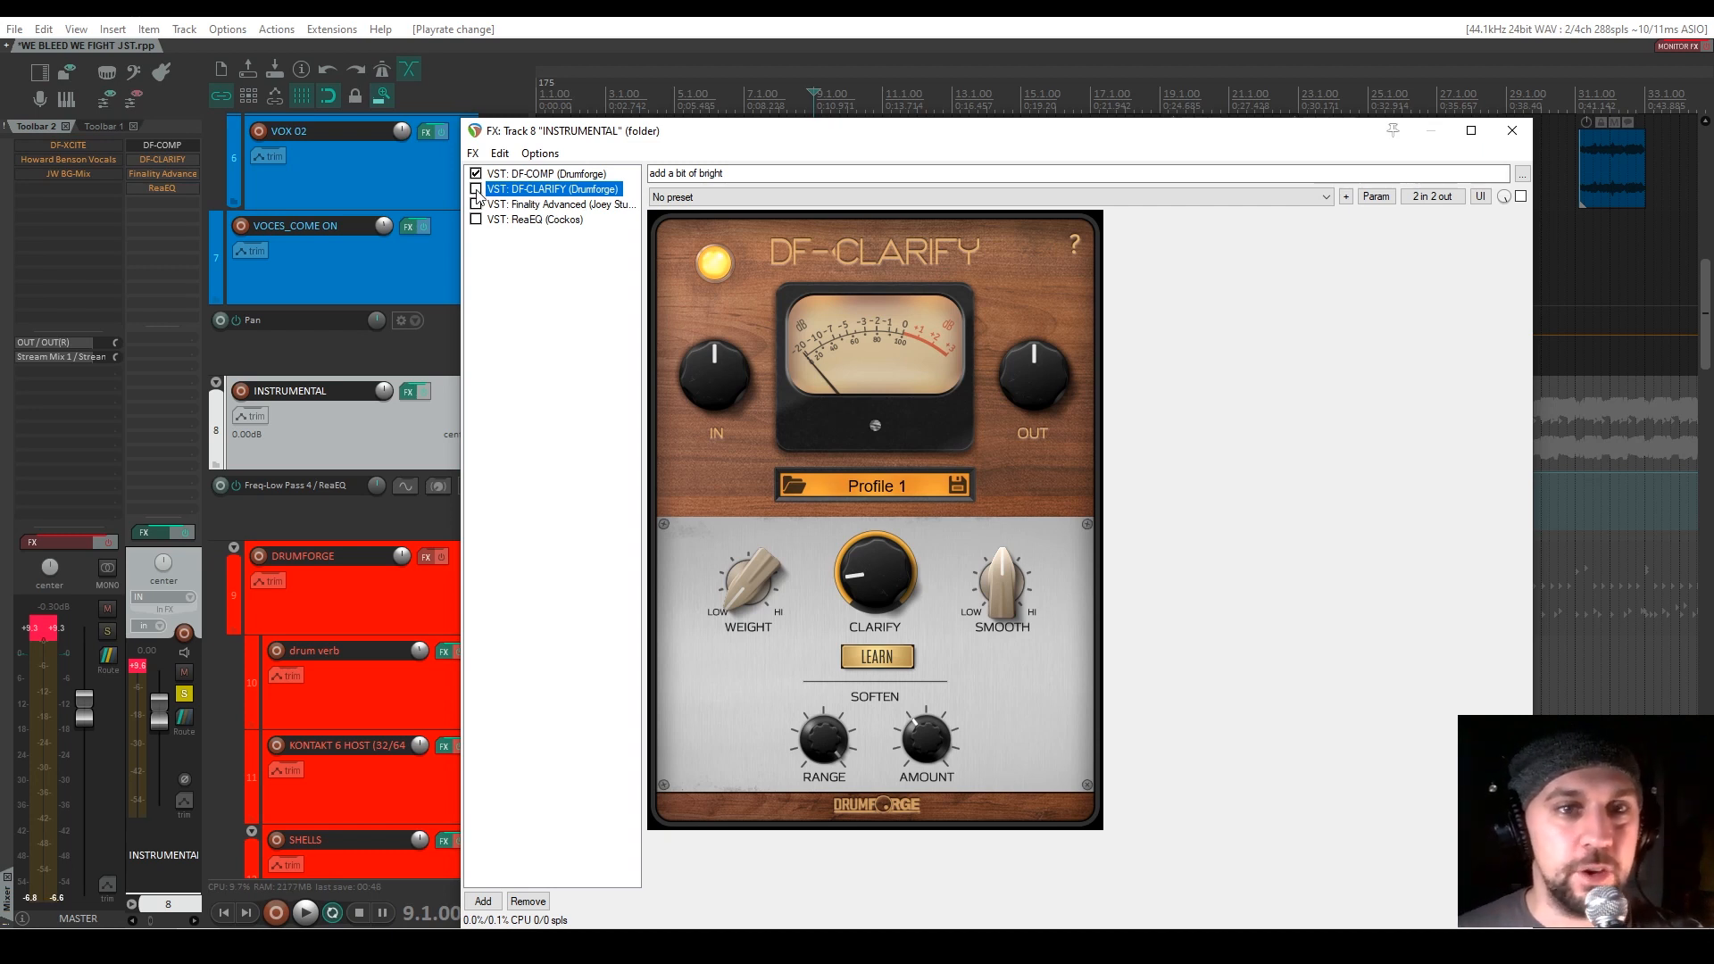
key(space)
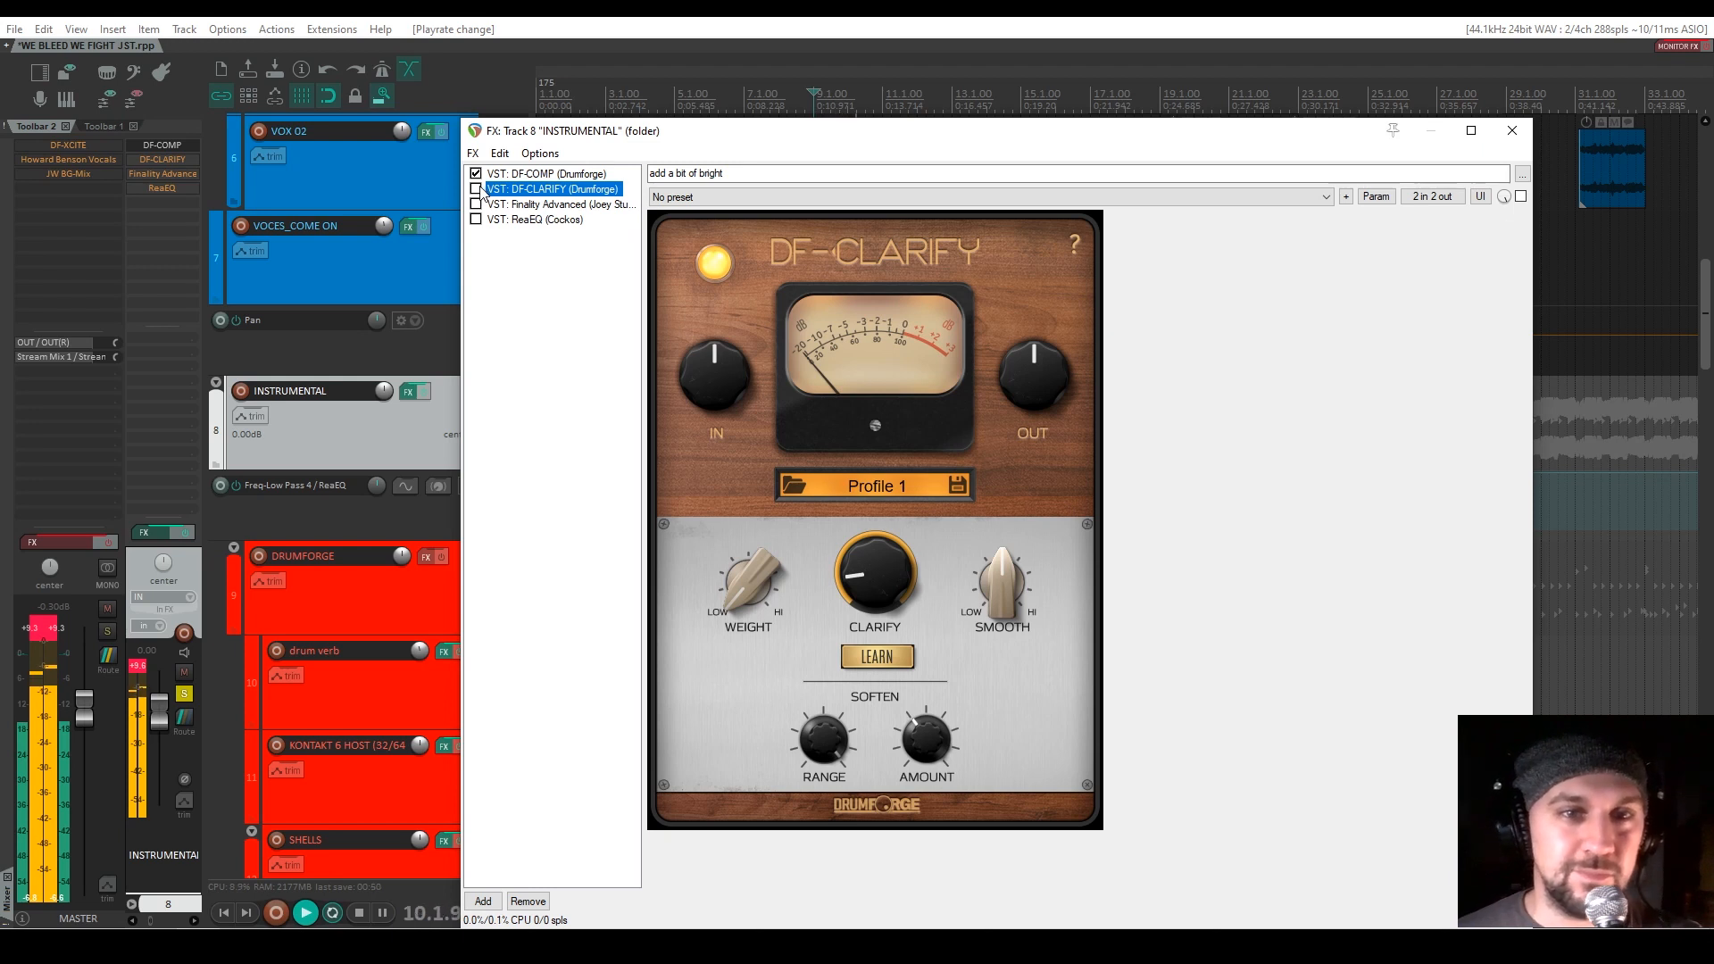
click(476, 189)
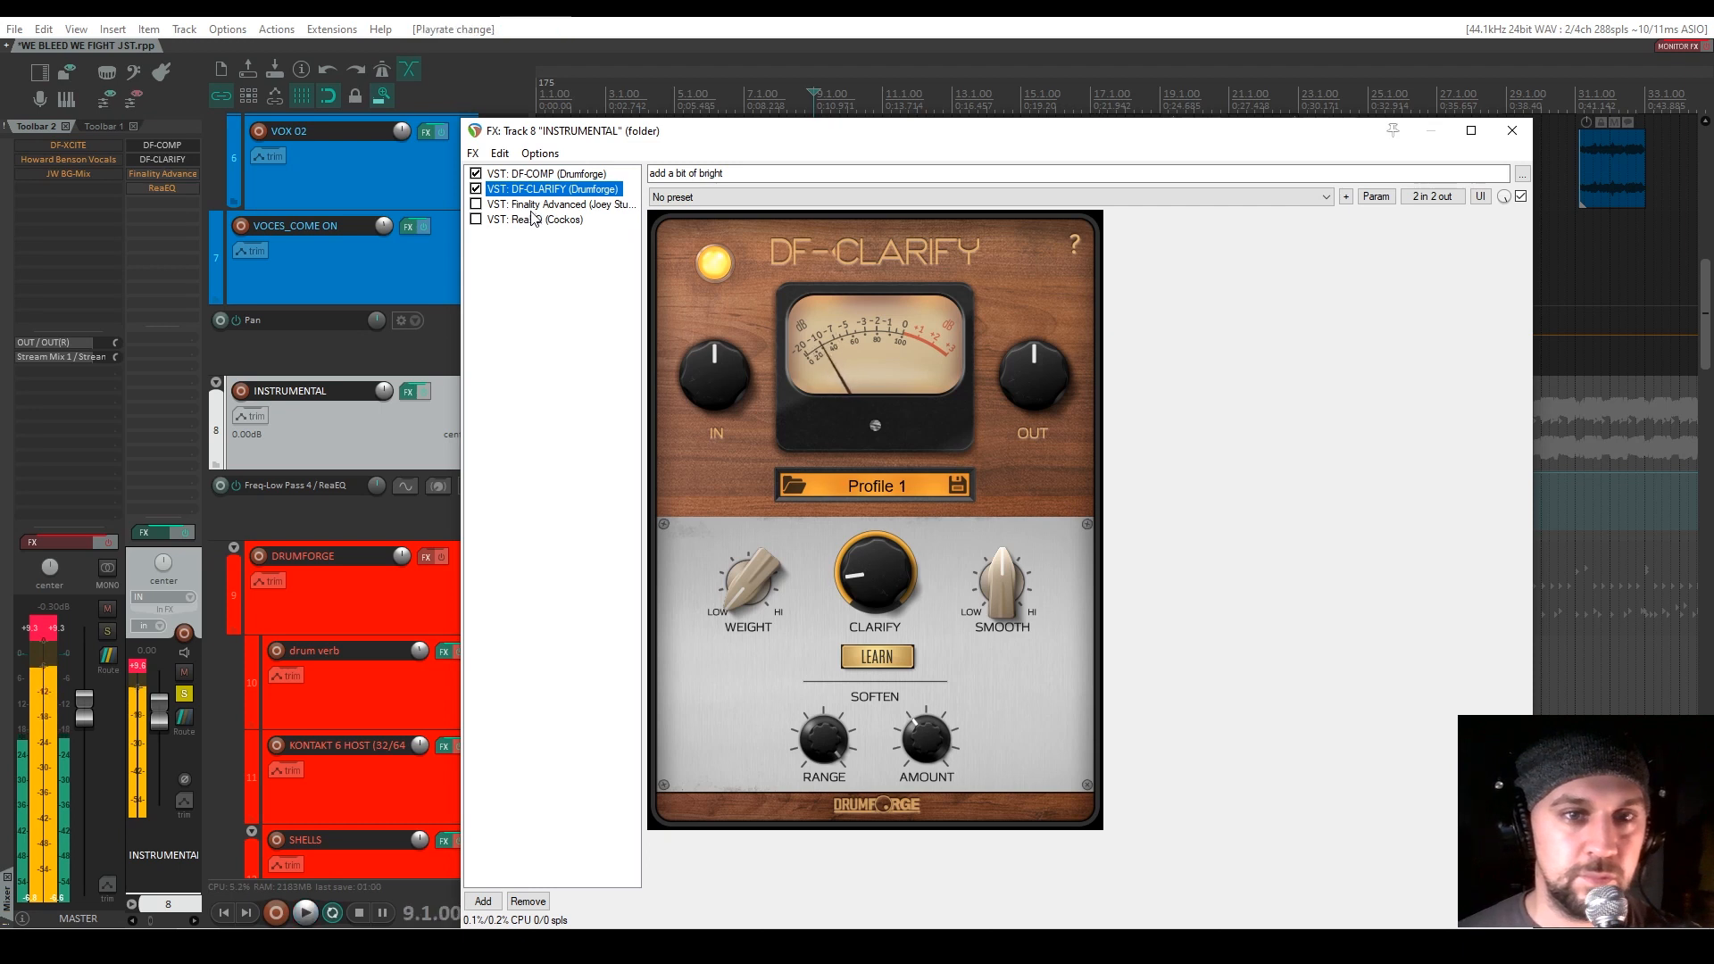
key(space)
Show Finality Advanced, play from 9.1.00 while enabling it to compare the peaks, and stop playback
click(549, 205)
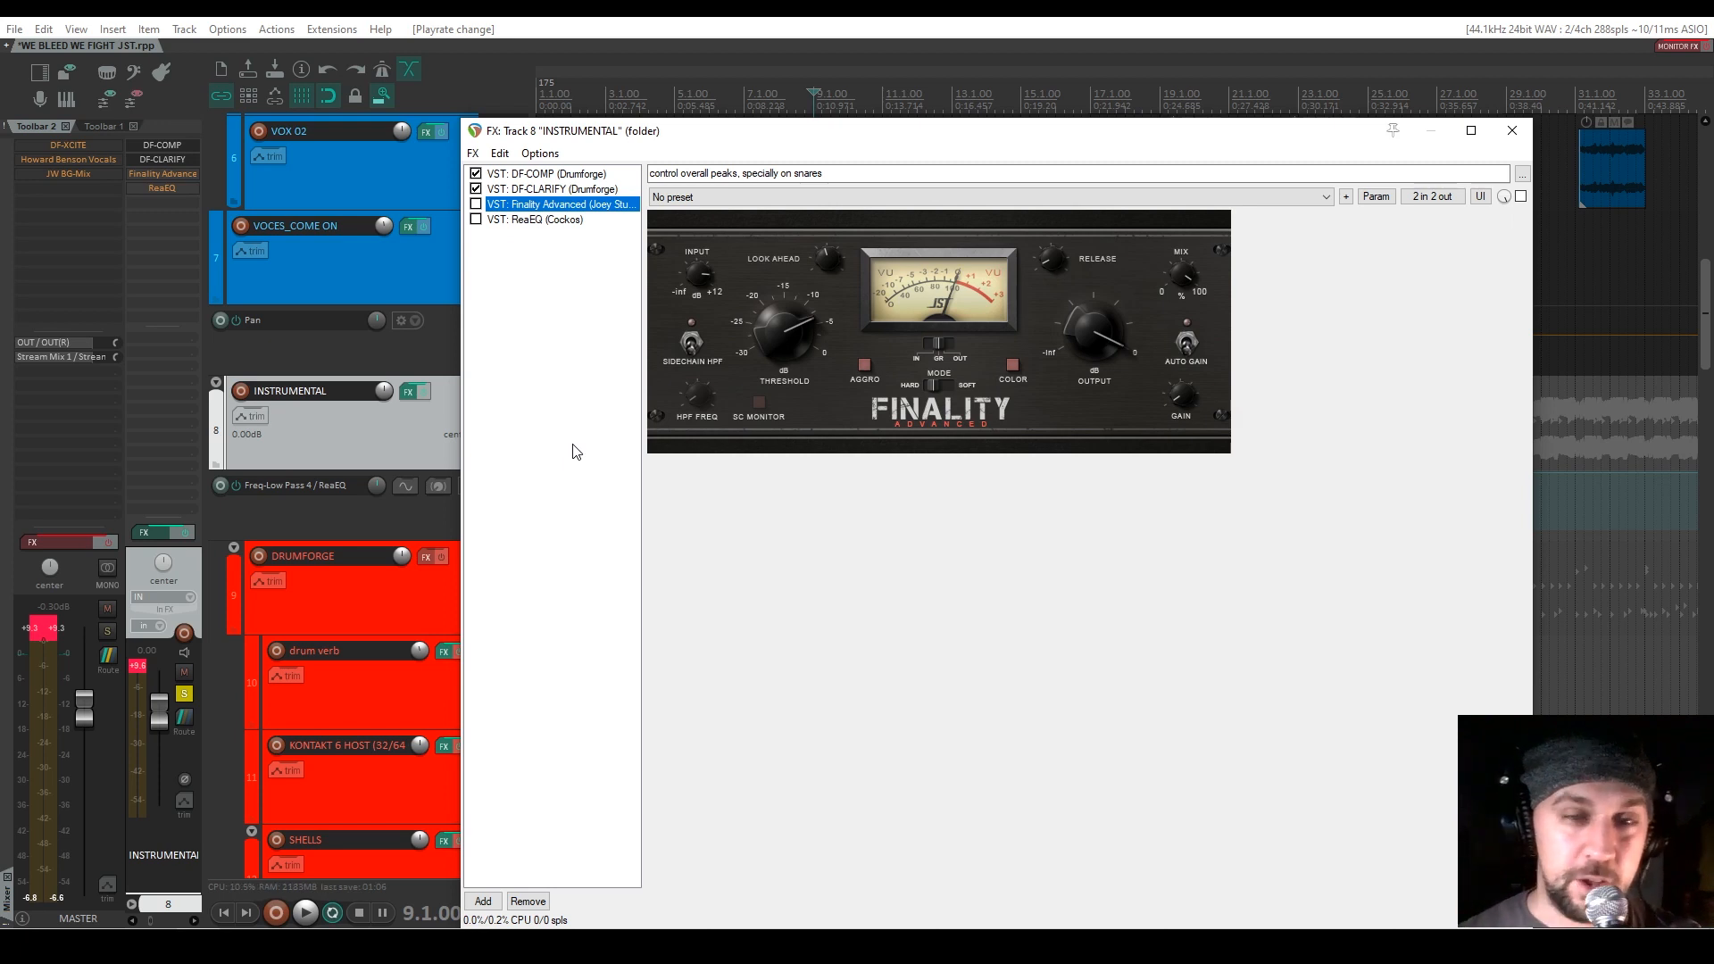
key(space)
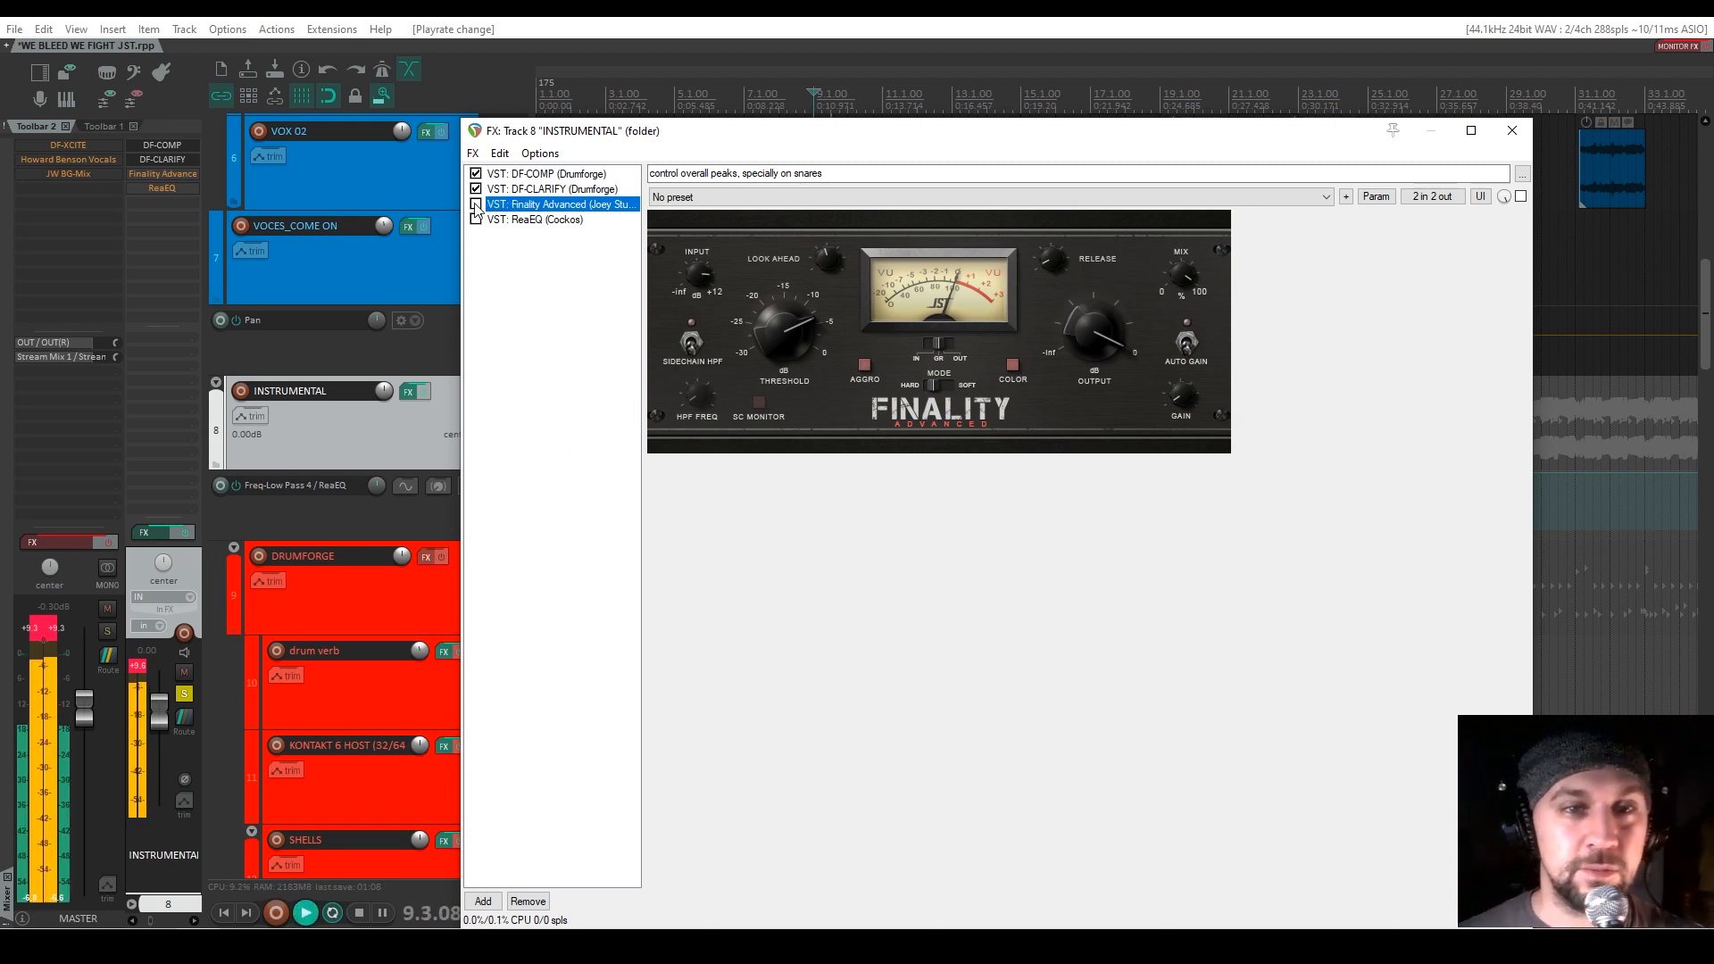
click(476, 204)
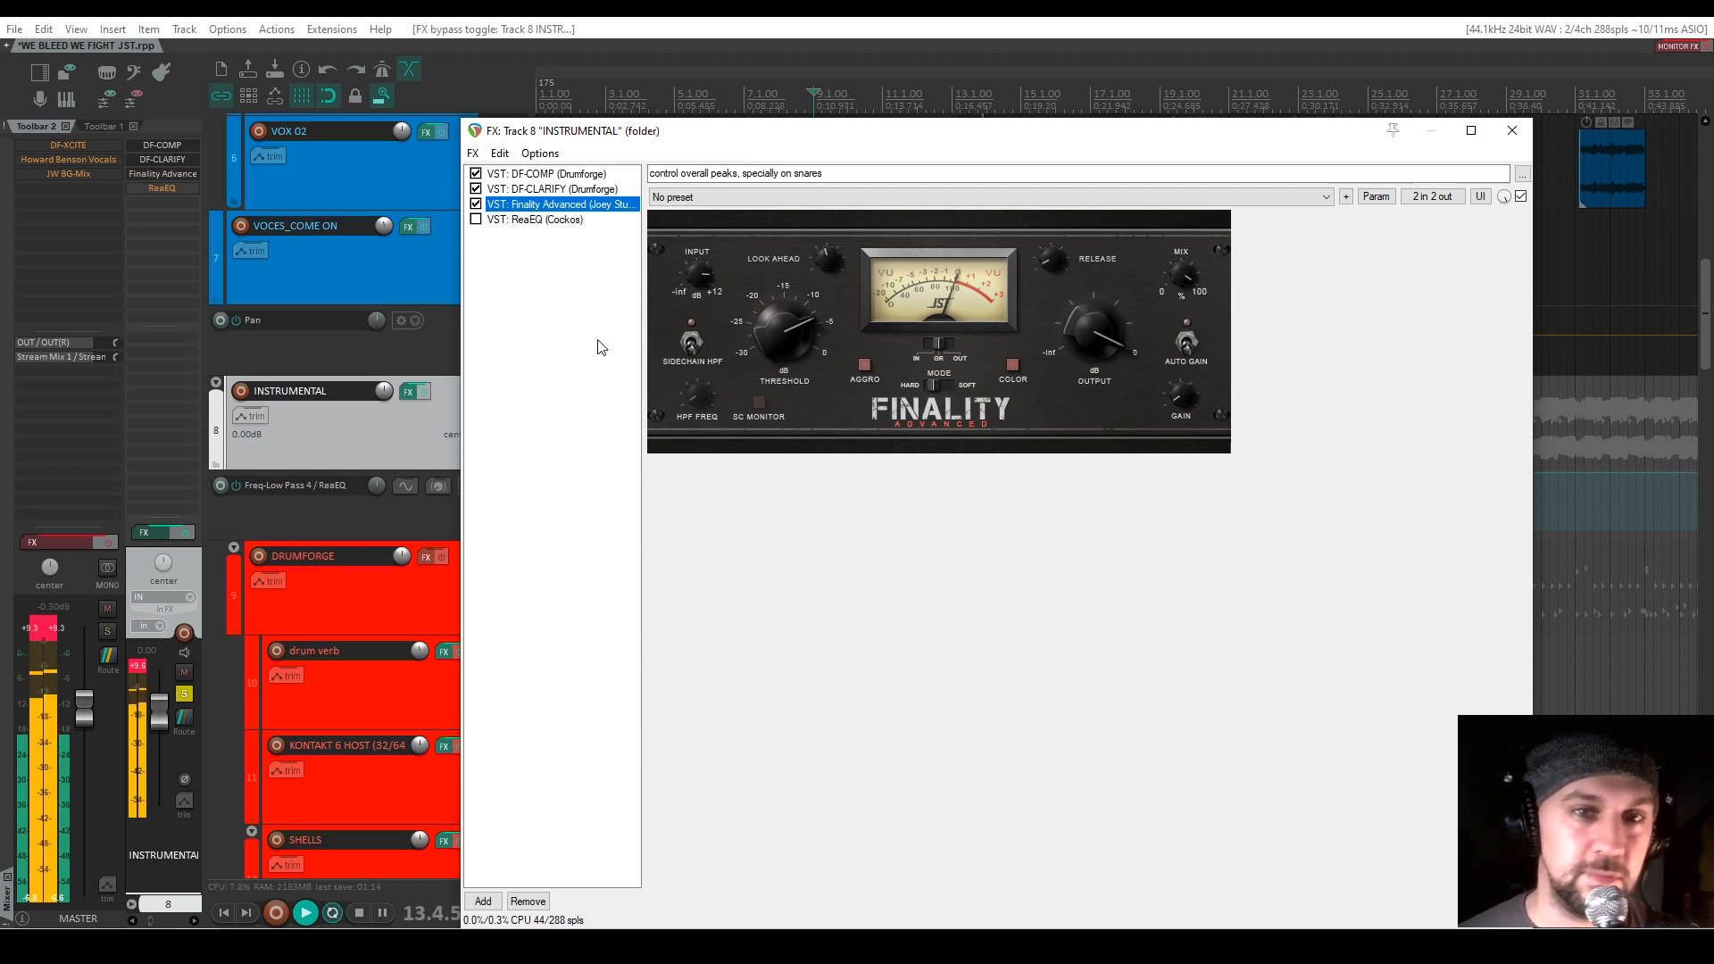
key(space)
Play from the project start with ReaEQ enabled to show its low pass sweep, then stop and close the INSTRUMENTAL effects chain
click(528, 221)
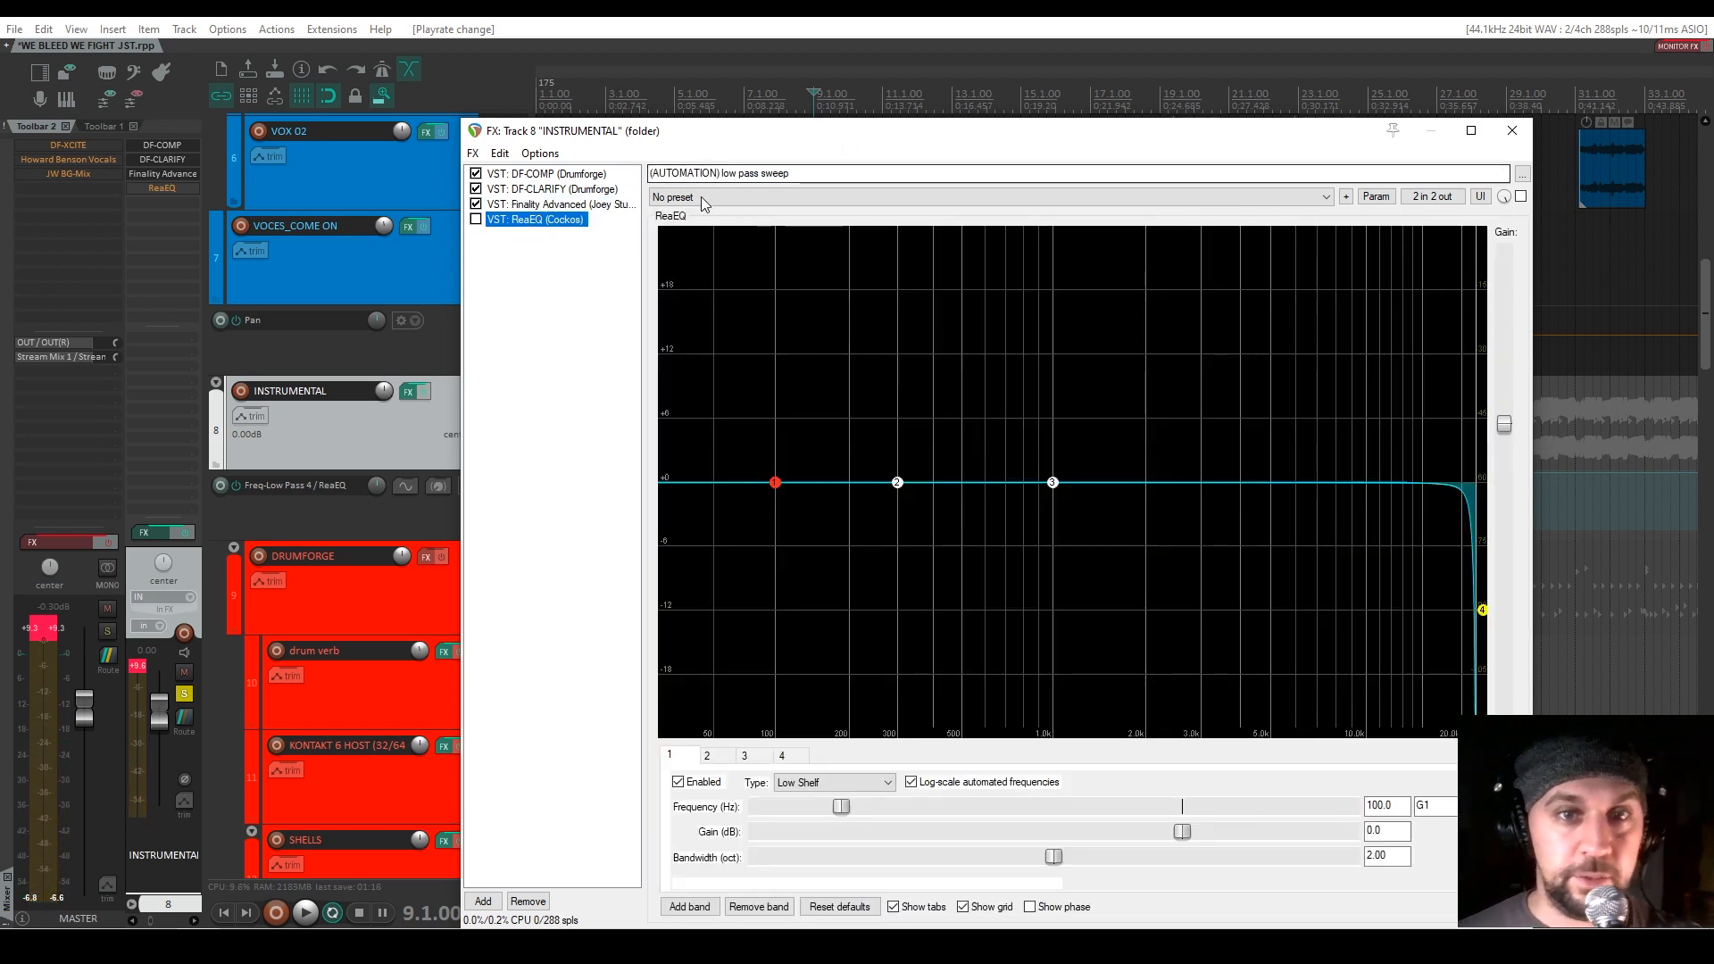
drag(738, 139, 1157, 131)
click(224, 914)
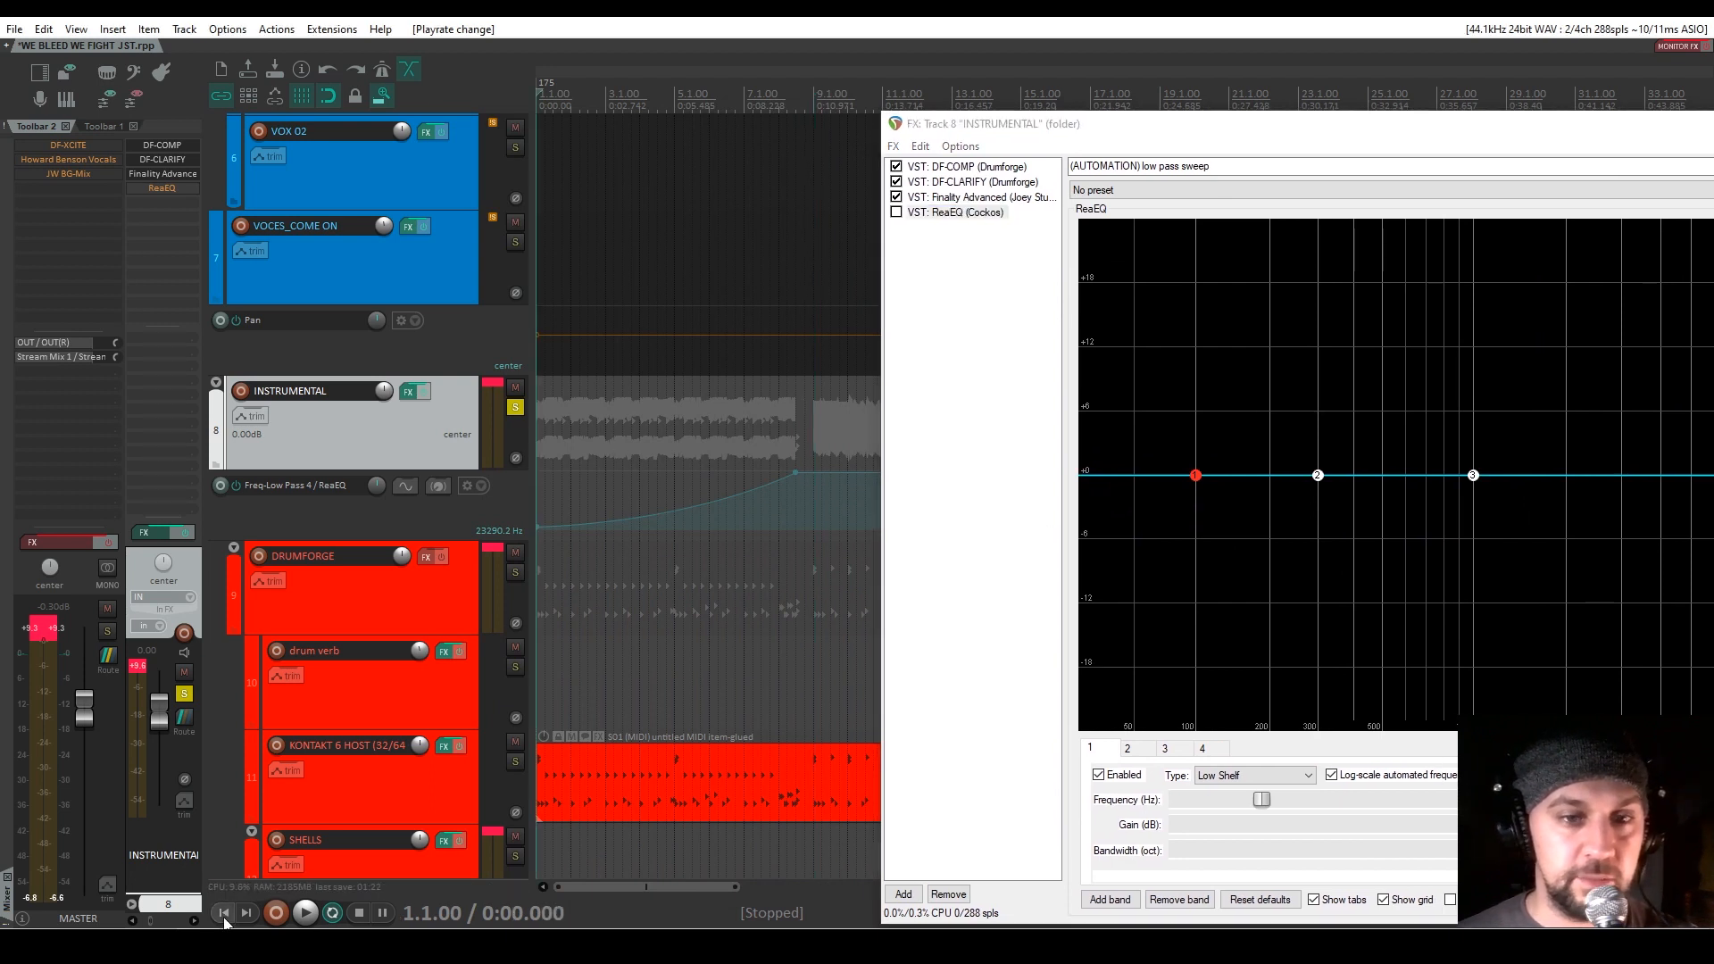
key(space)
click(896, 212)
drag(1223, 133, 884, 104)
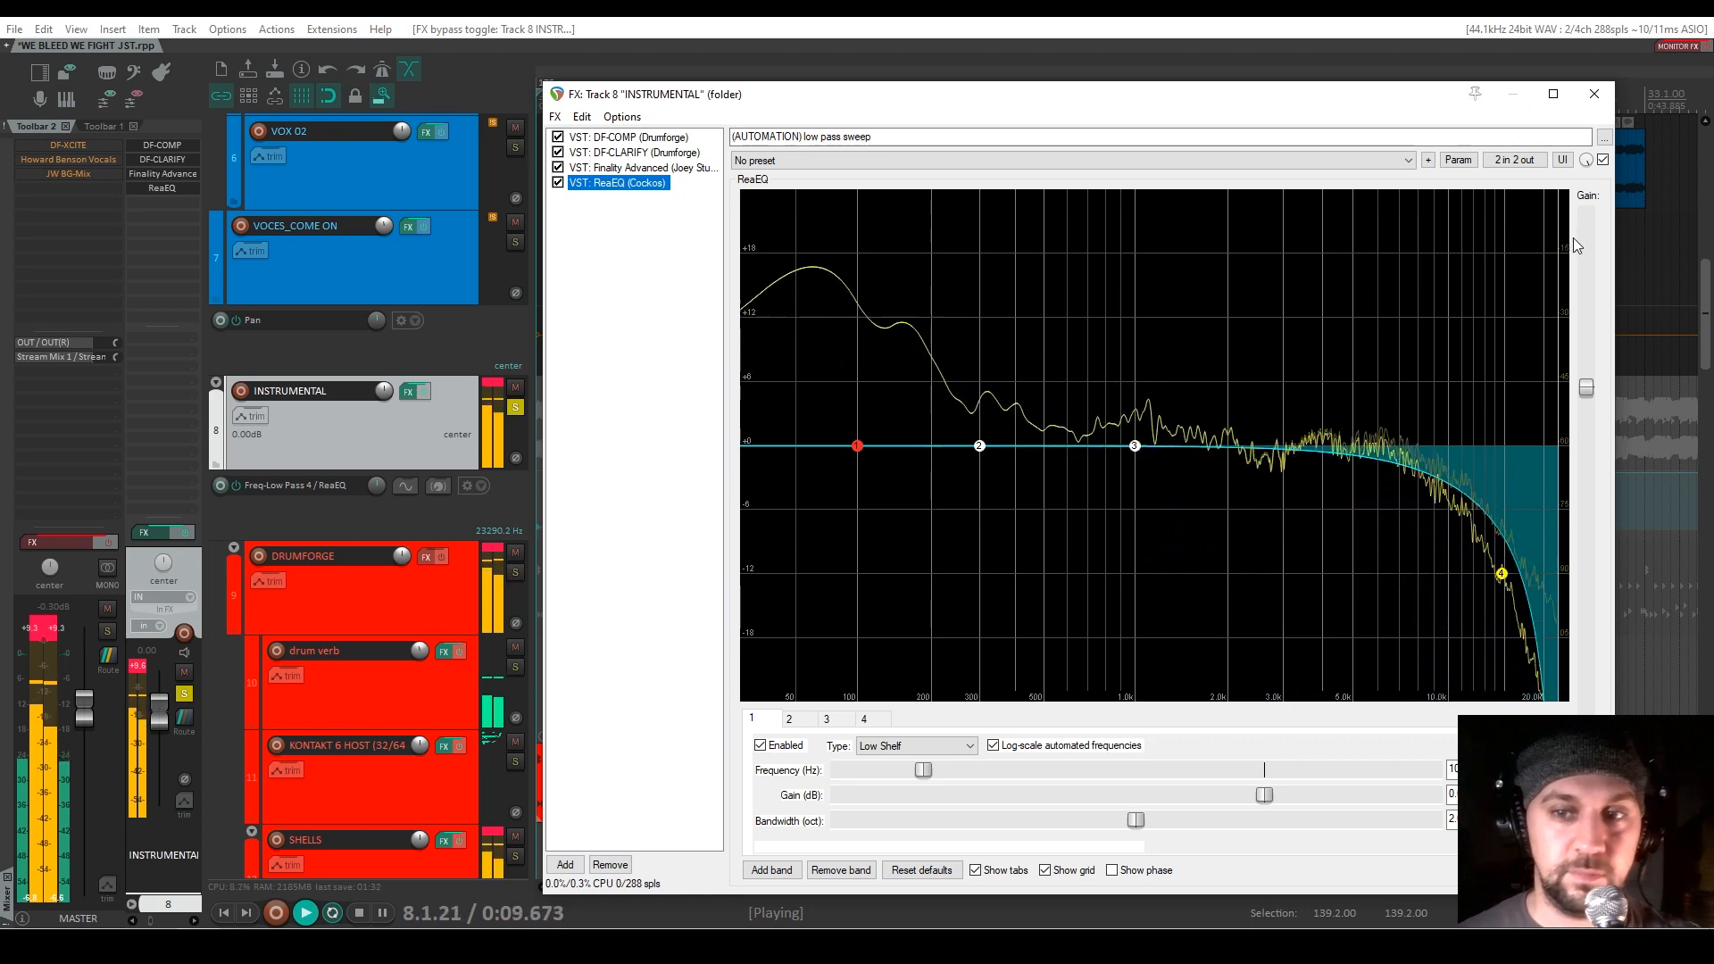
key(space)
click(1595, 95)
With the INSTRUMENTAL solo cleared, enable the Master track's effects and bypass Howard Benson Vocals and JW BG-Mix
scroll(484, 554, up, 10)
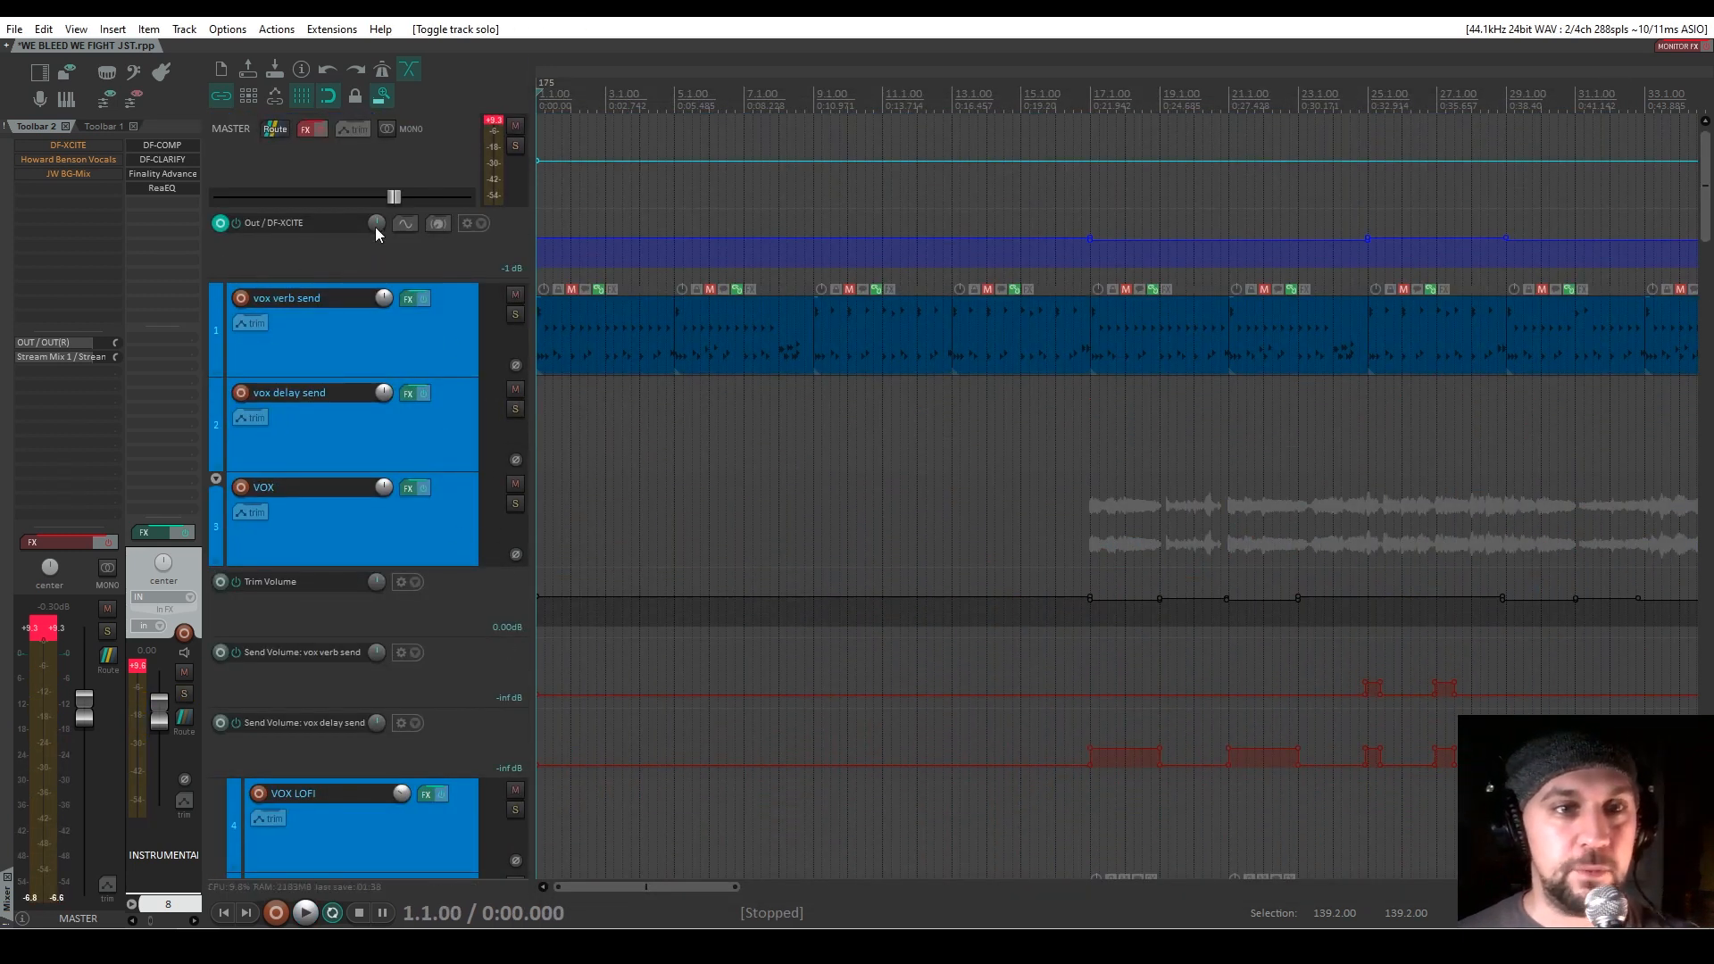
click(375, 169)
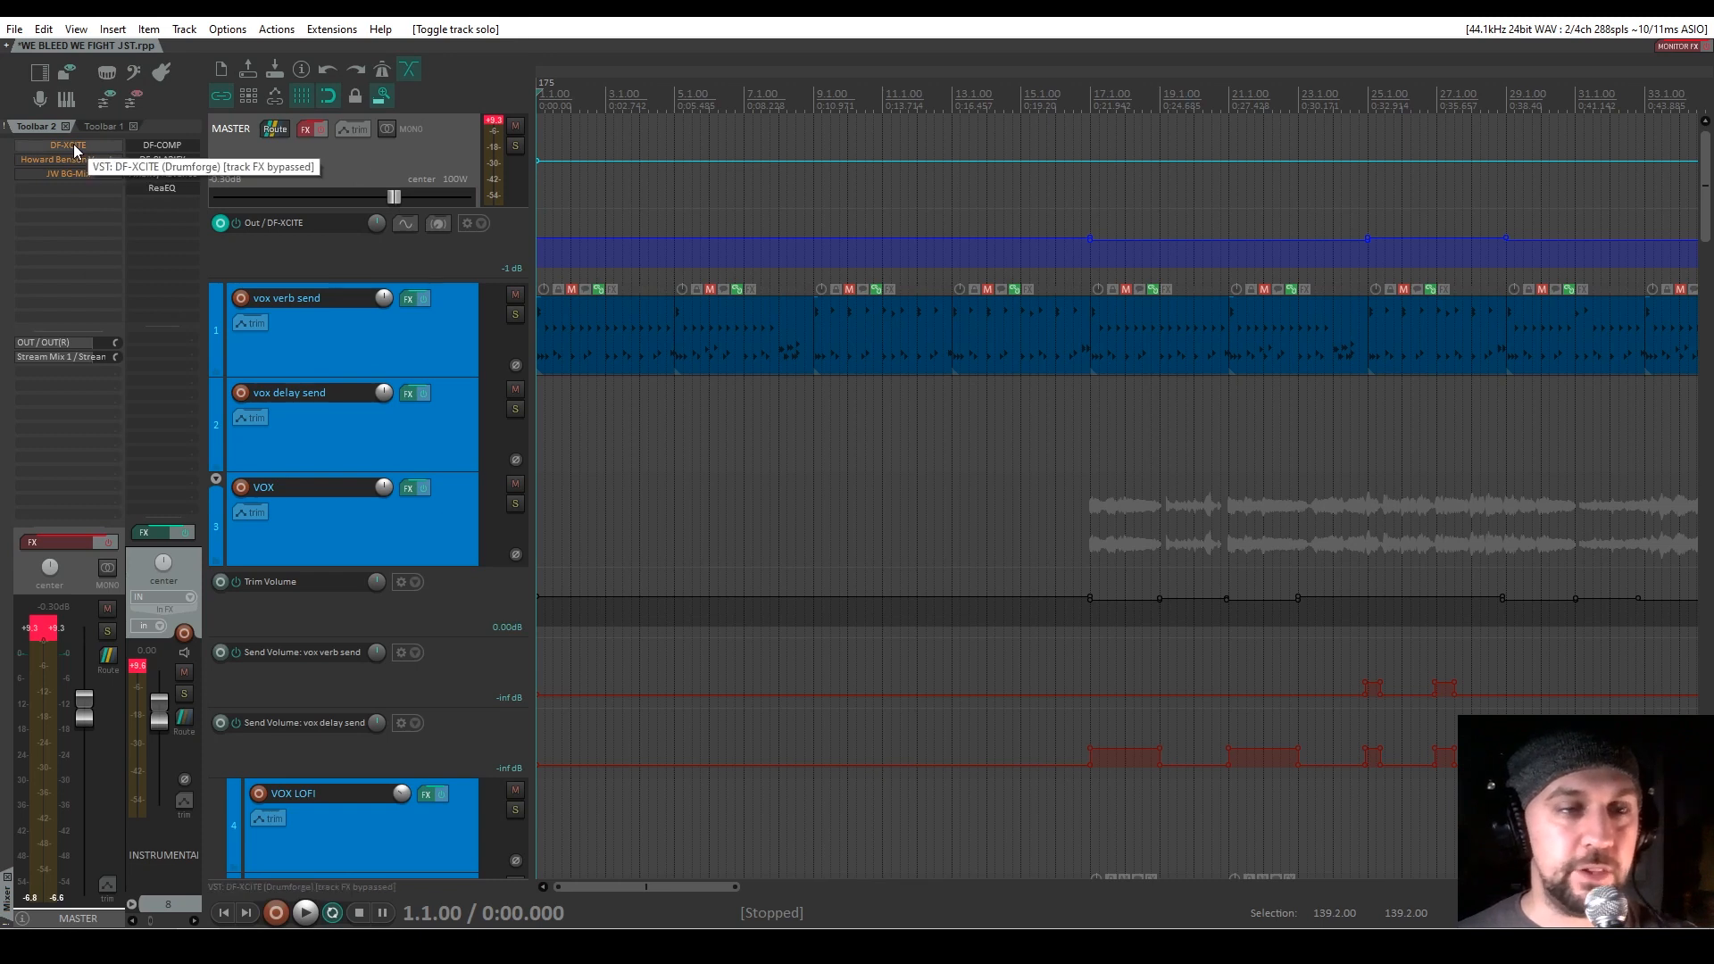
click(109, 543)
shift+click(76, 161)
shift+click(73, 173)
Open the Master track's full effects chain and bypass DF-XCITE
click(73, 147)
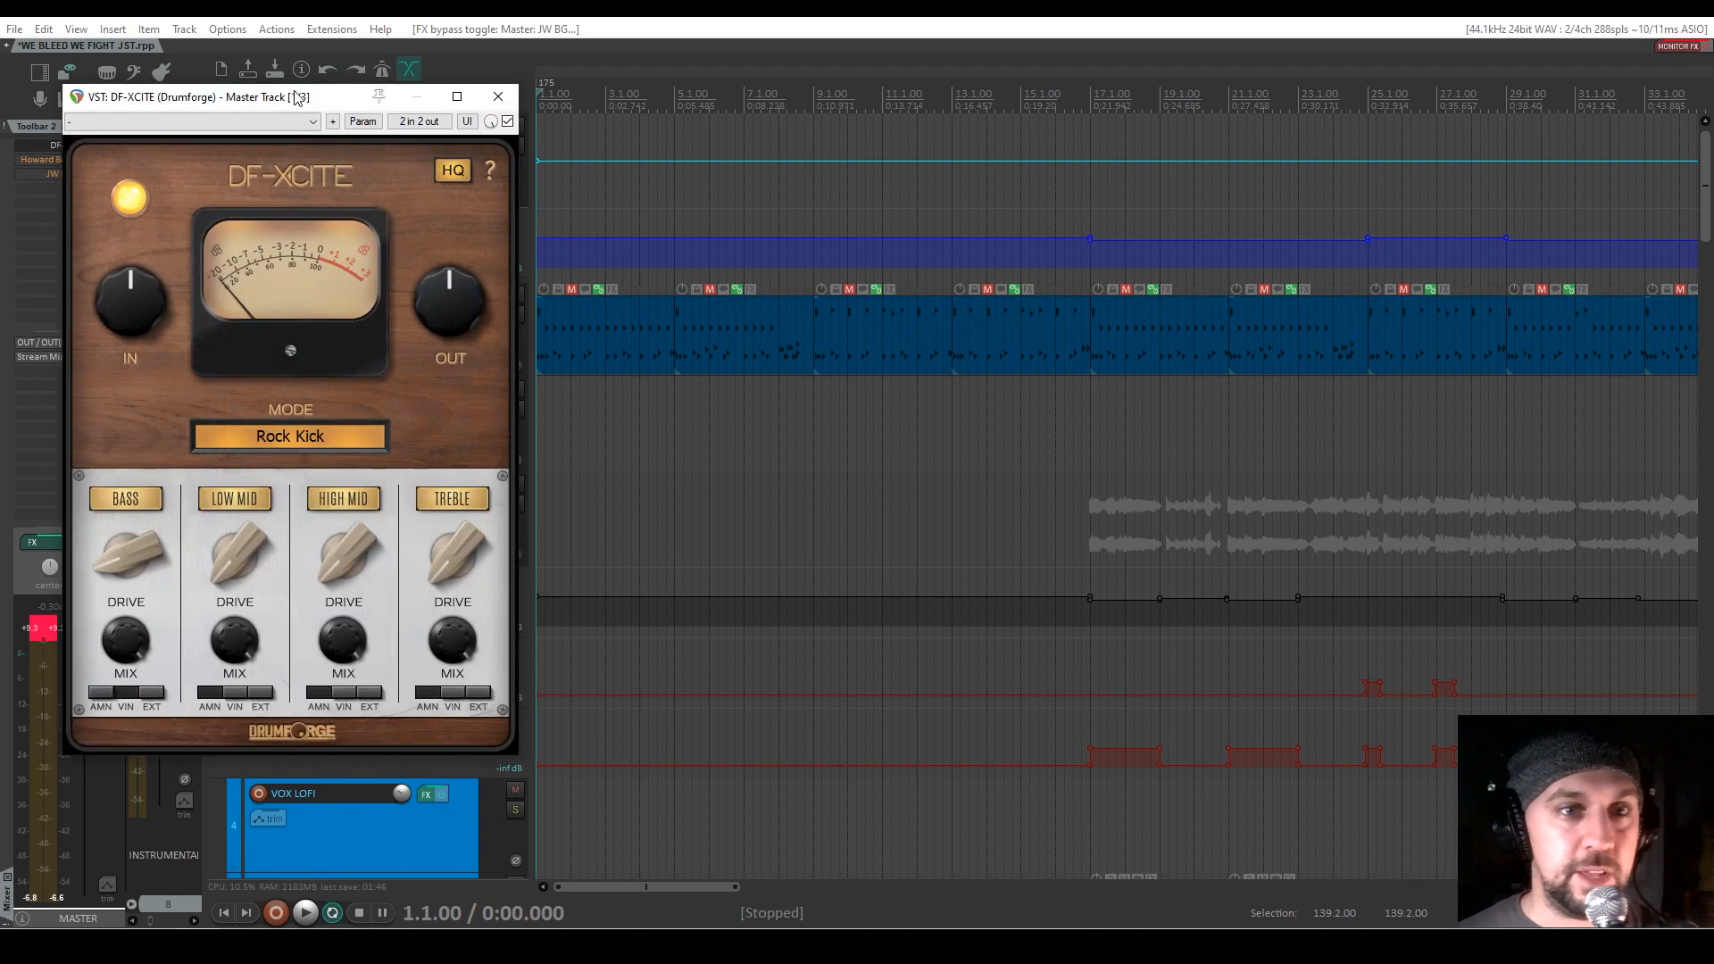
click(509, 100)
click(108, 541)
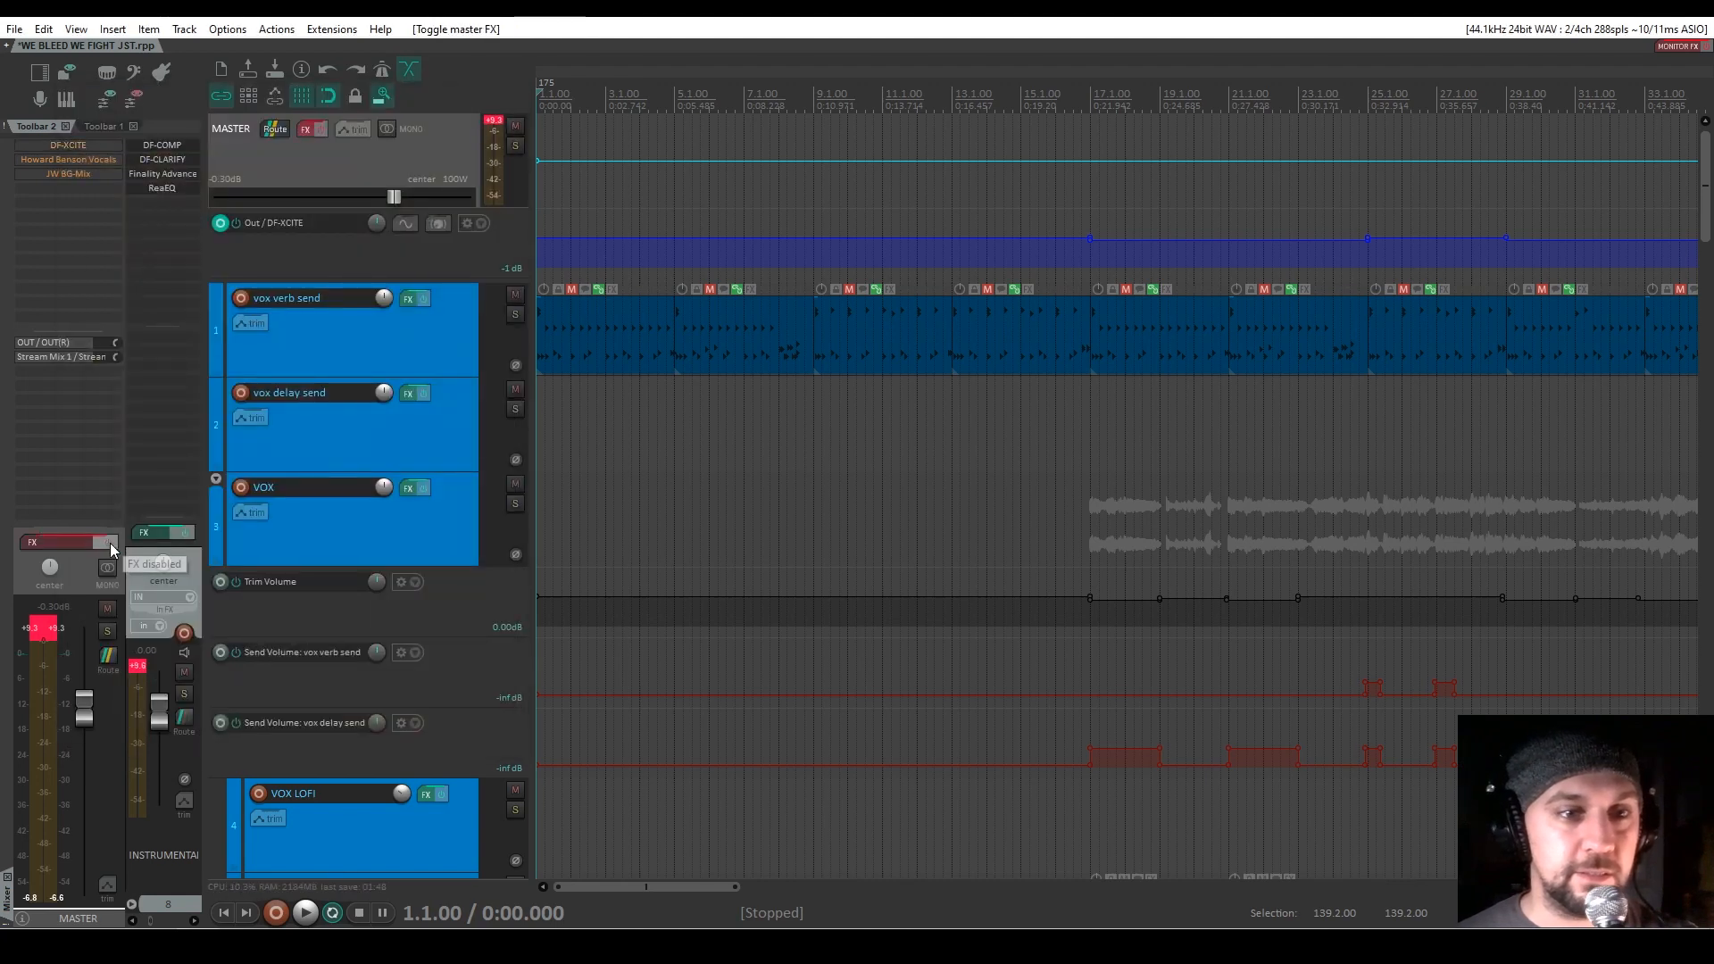
click(109, 542)
click(55, 542)
click(254, 140)
Play the full mix from 9.1.00 while switching DF-XCITE on and off, leave it enabled, and stop playback
drag(577, 97, 822, 103)
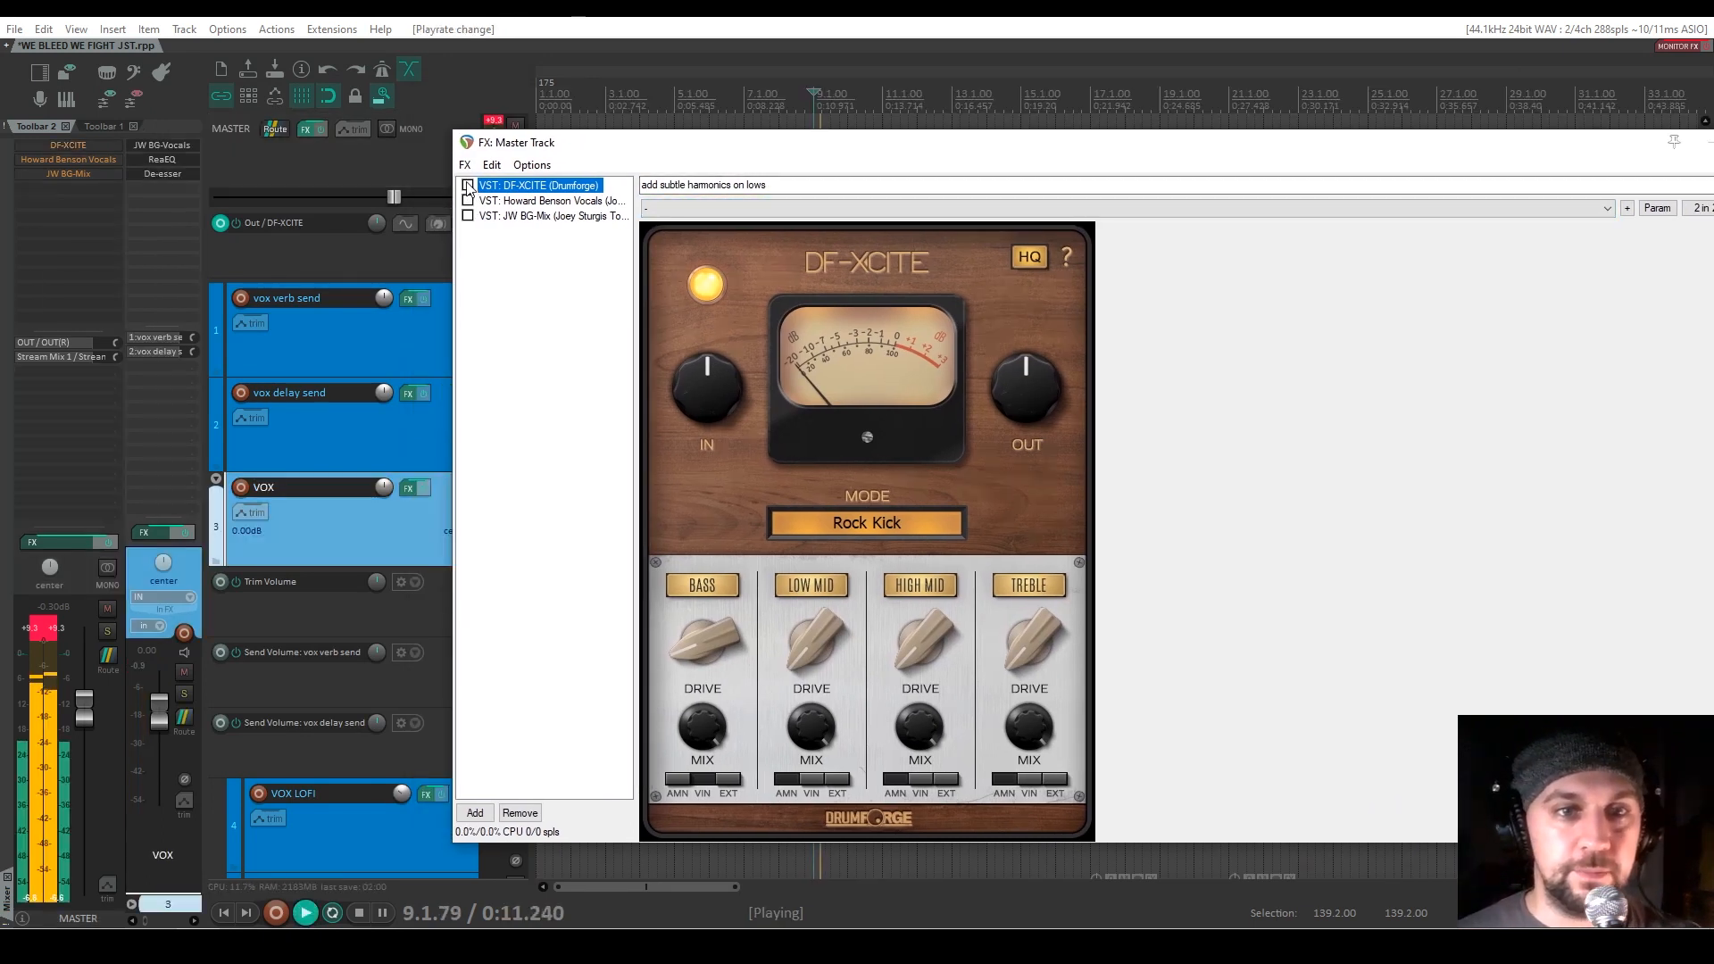
click(468, 186)
click(469, 187)
click(469, 186)
click(468, 186)
click(468, 185)
key(space)
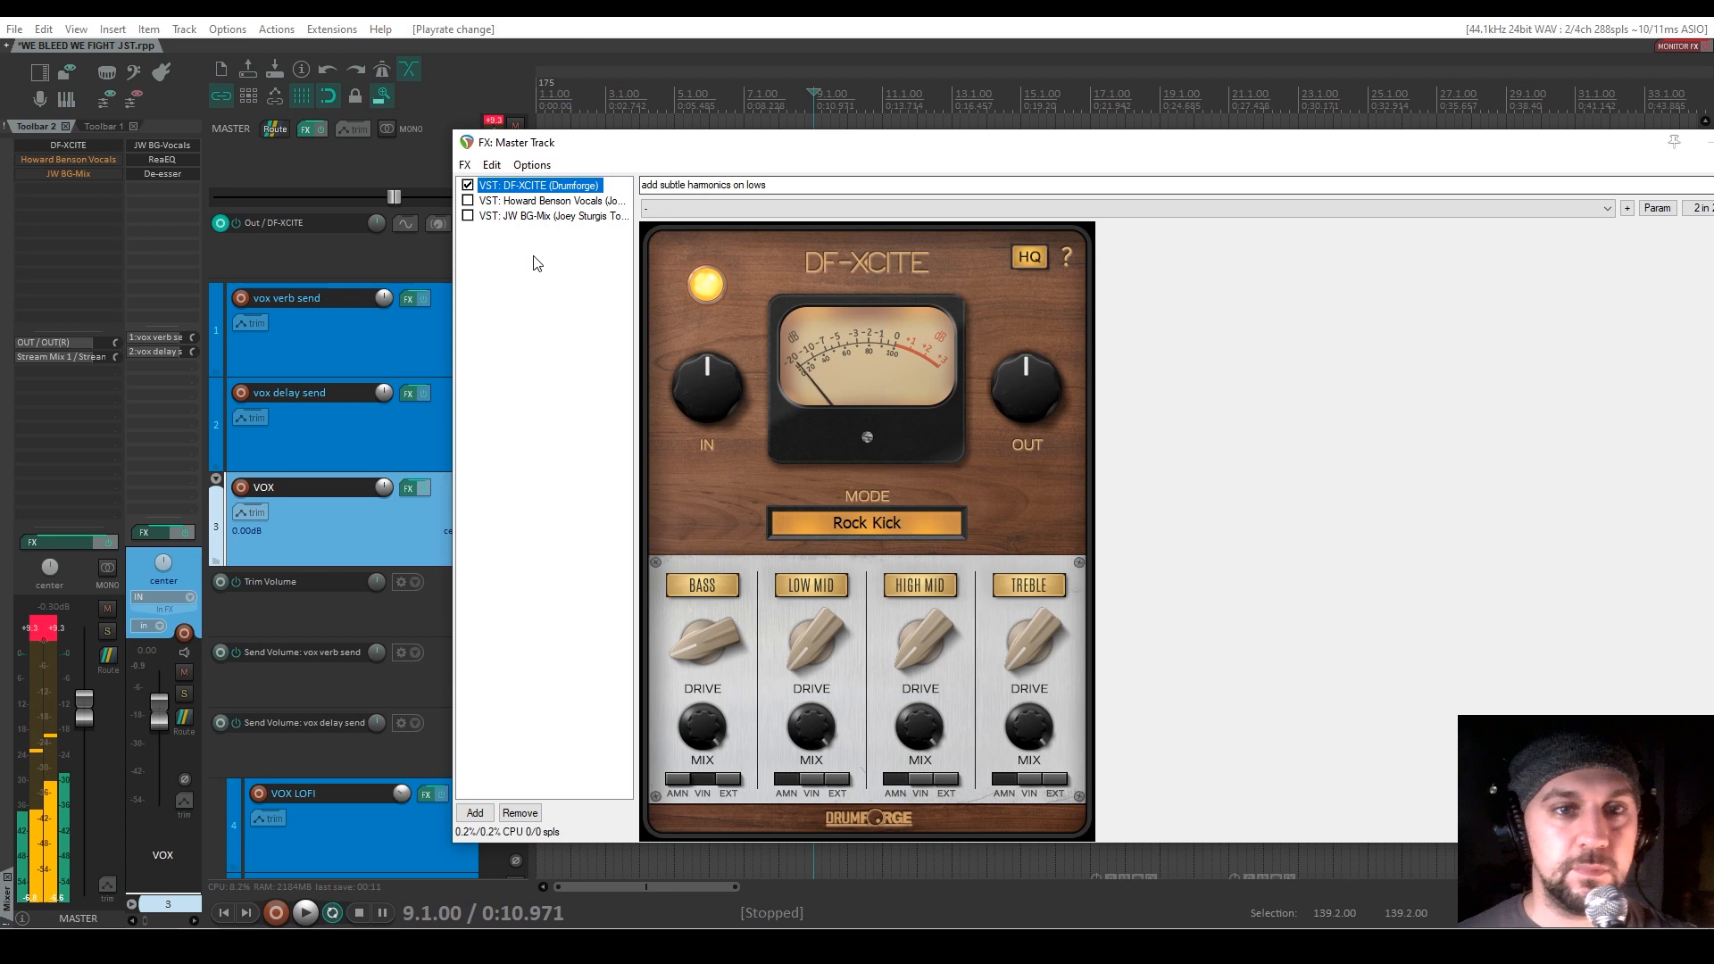
Show Howard Benson Vocals on the Master track, play from 9.1.00 while switching it on and off, leave it enabled, and stop
click(562, 204)
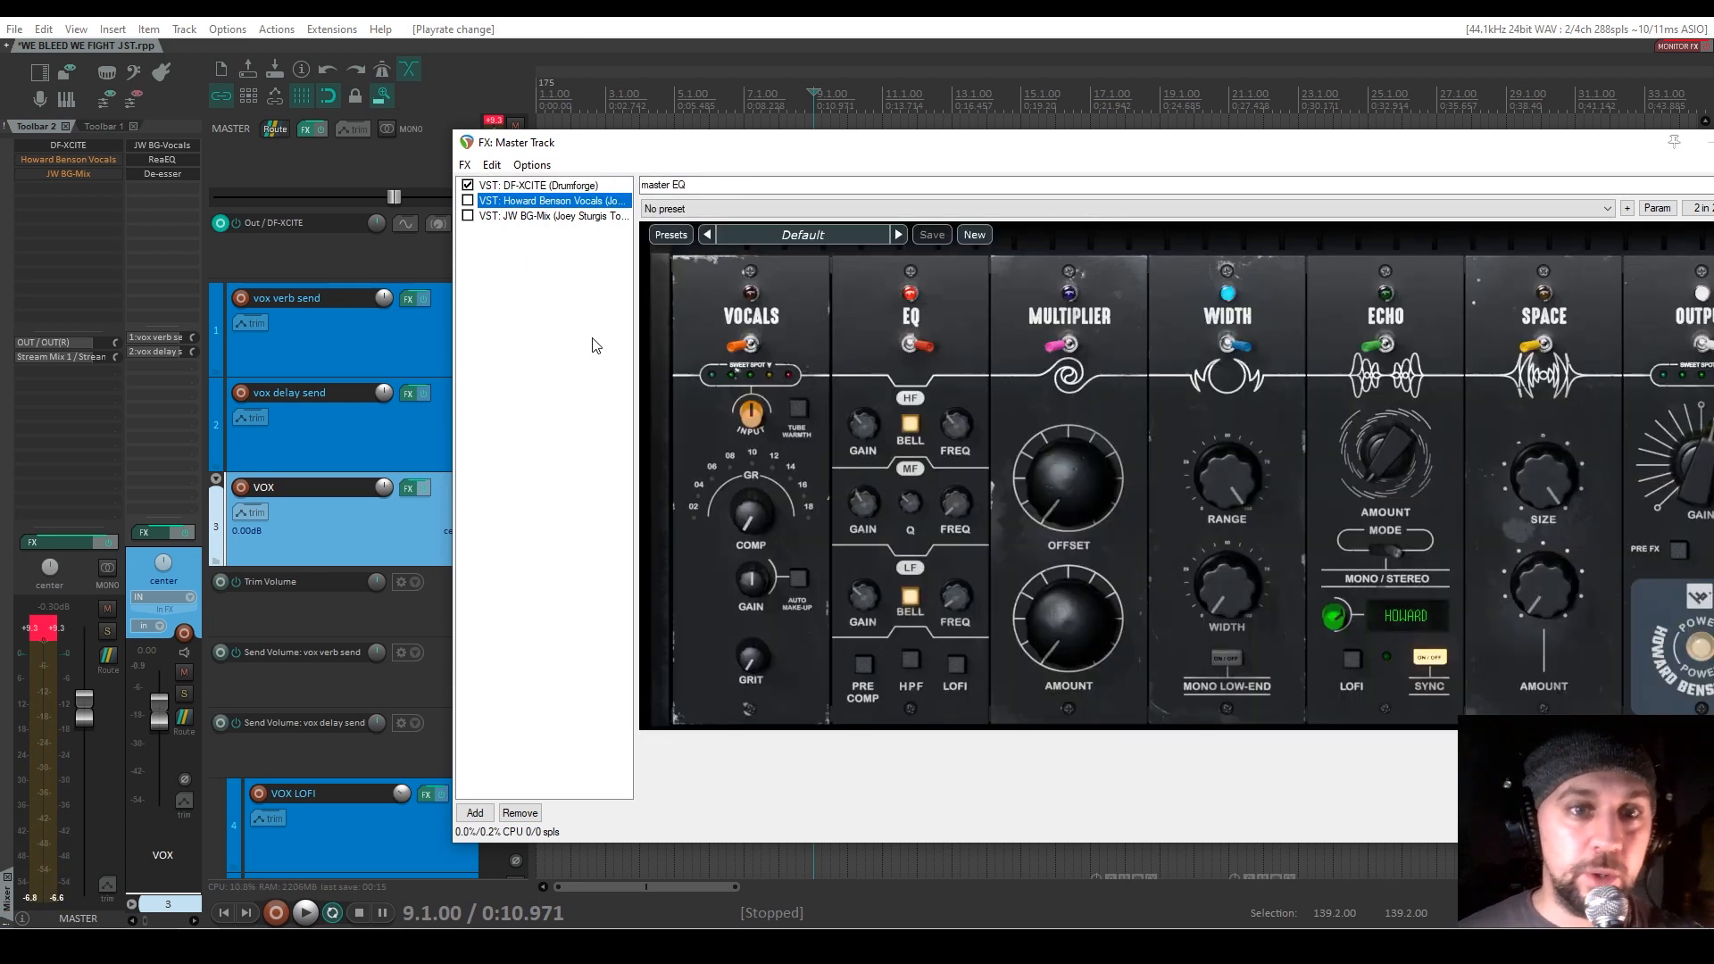
drag(1349, 144, 1156, 128)
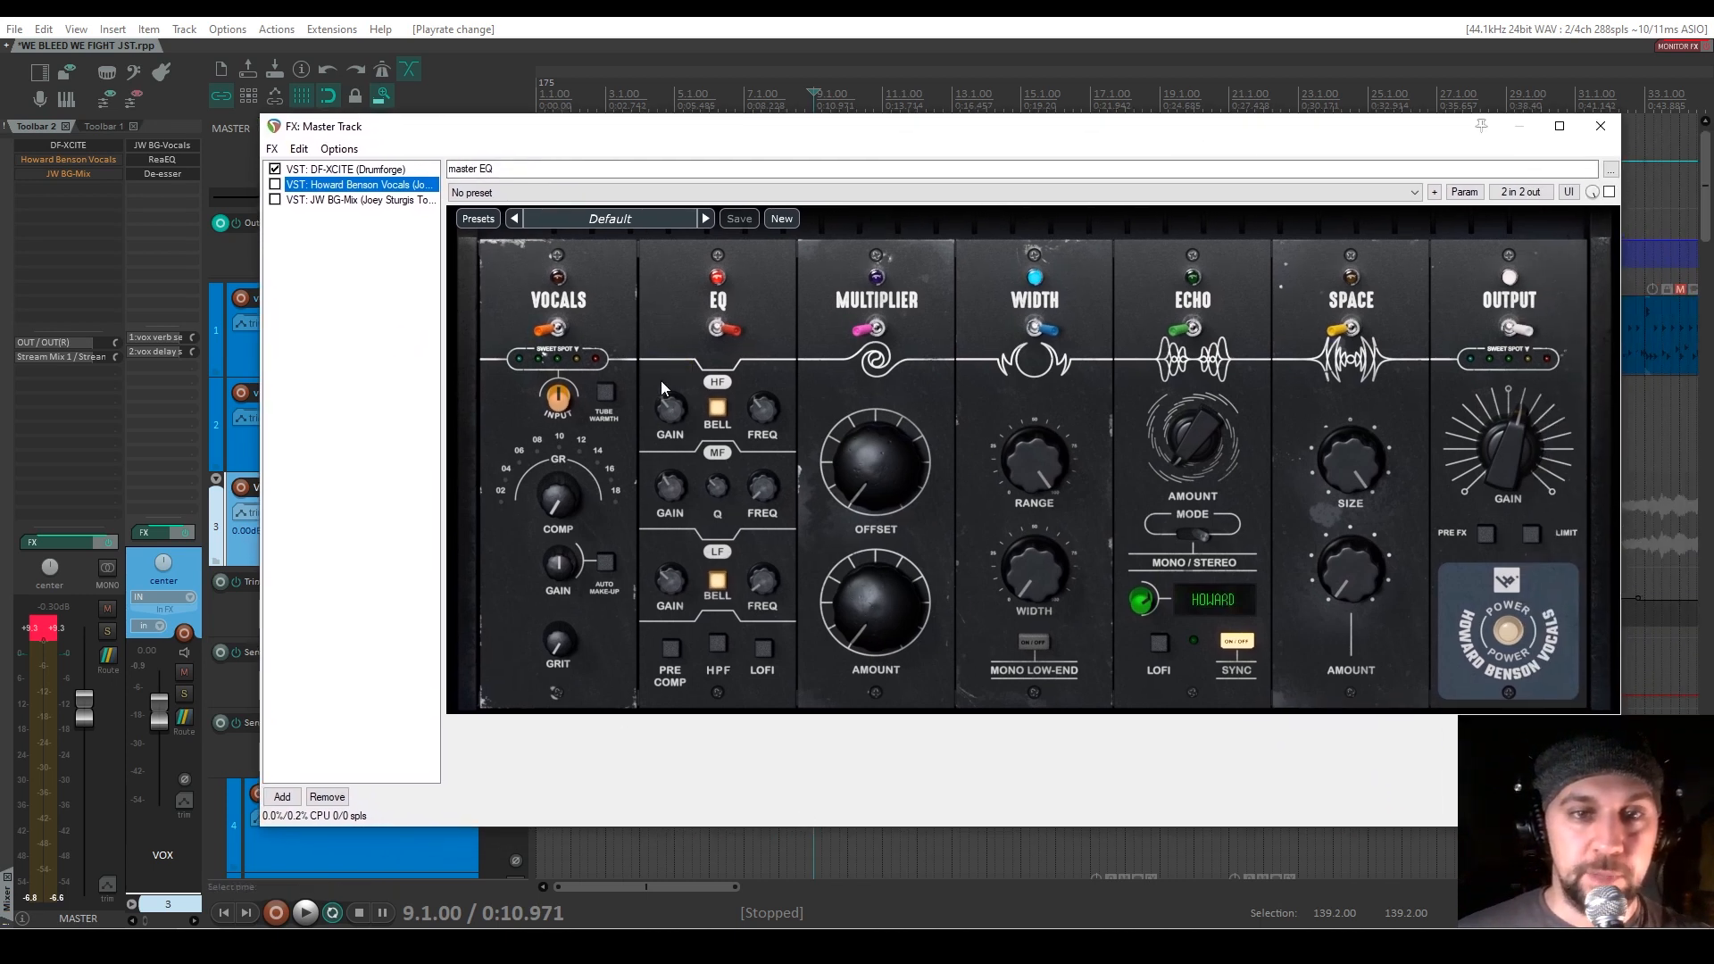
mouse_move(764, 410)
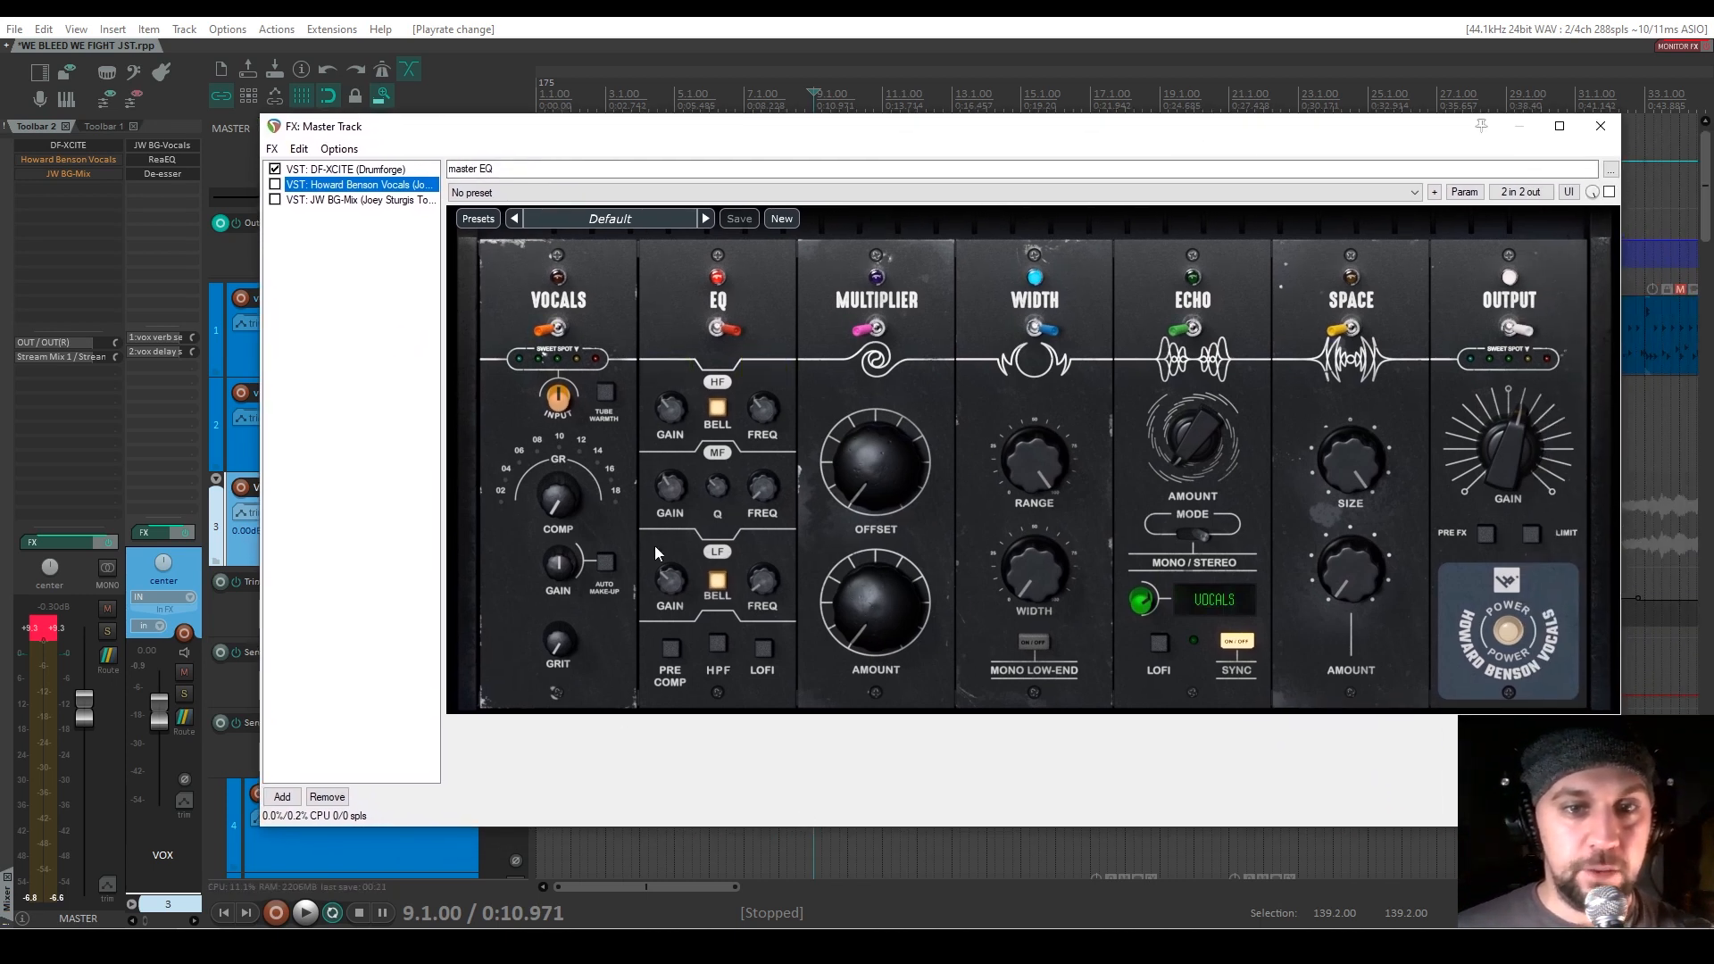
mouse_move(753, 497)
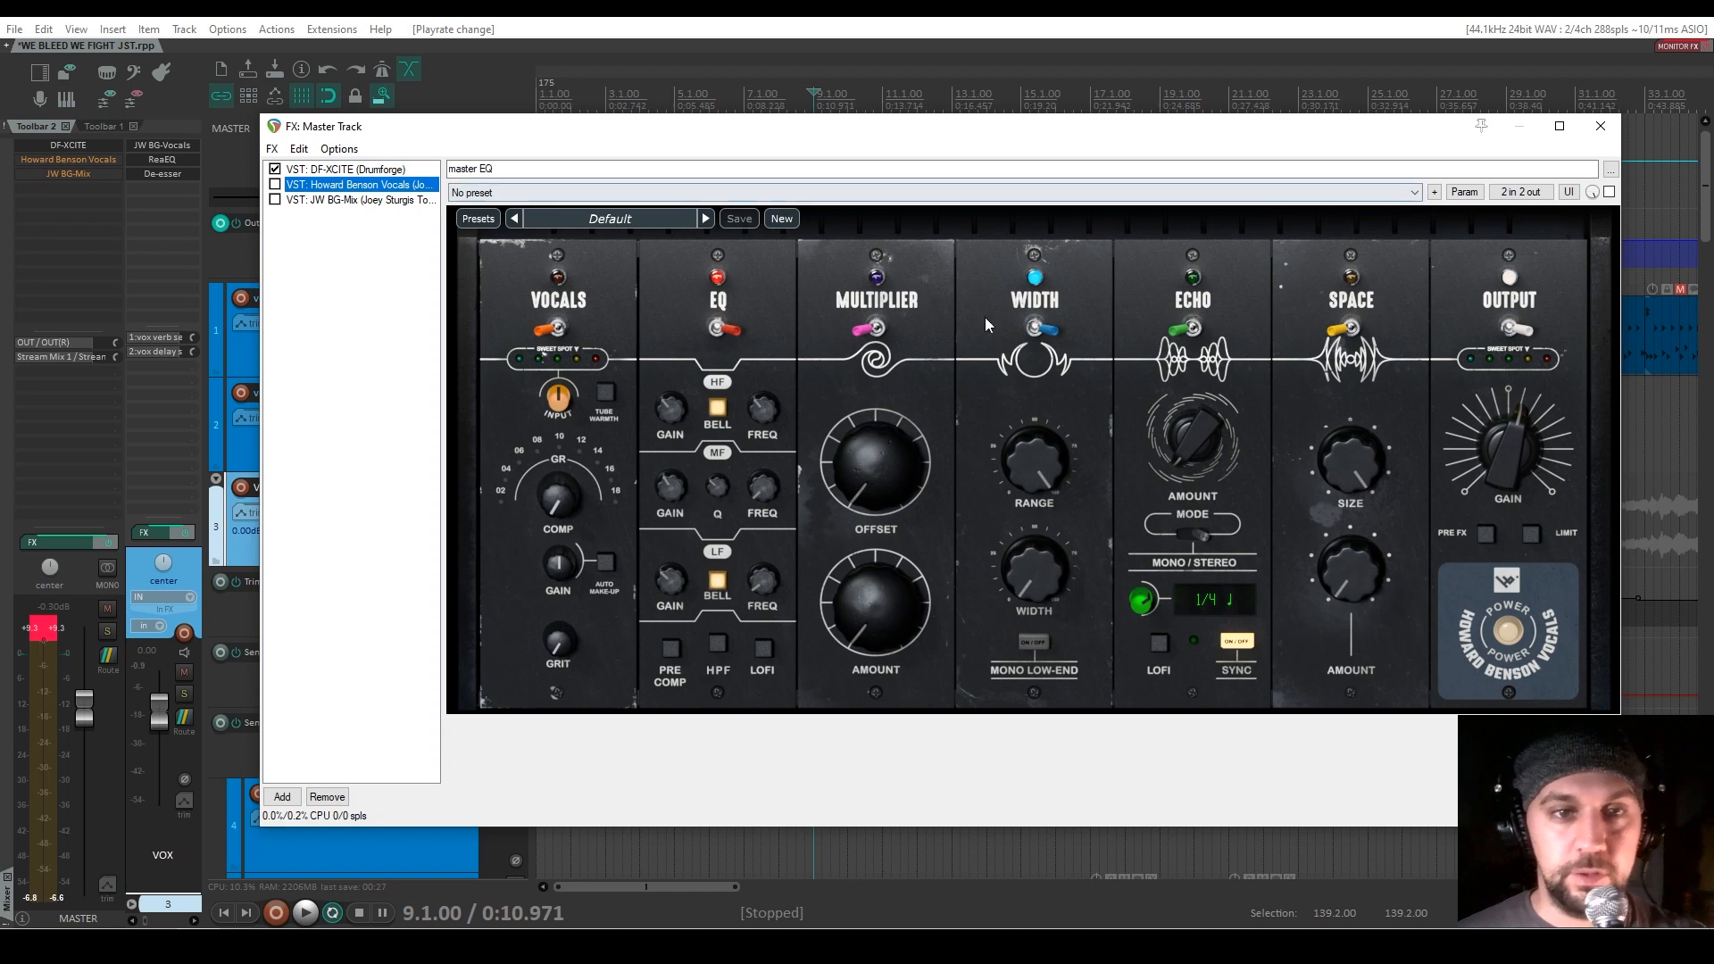
key(space)
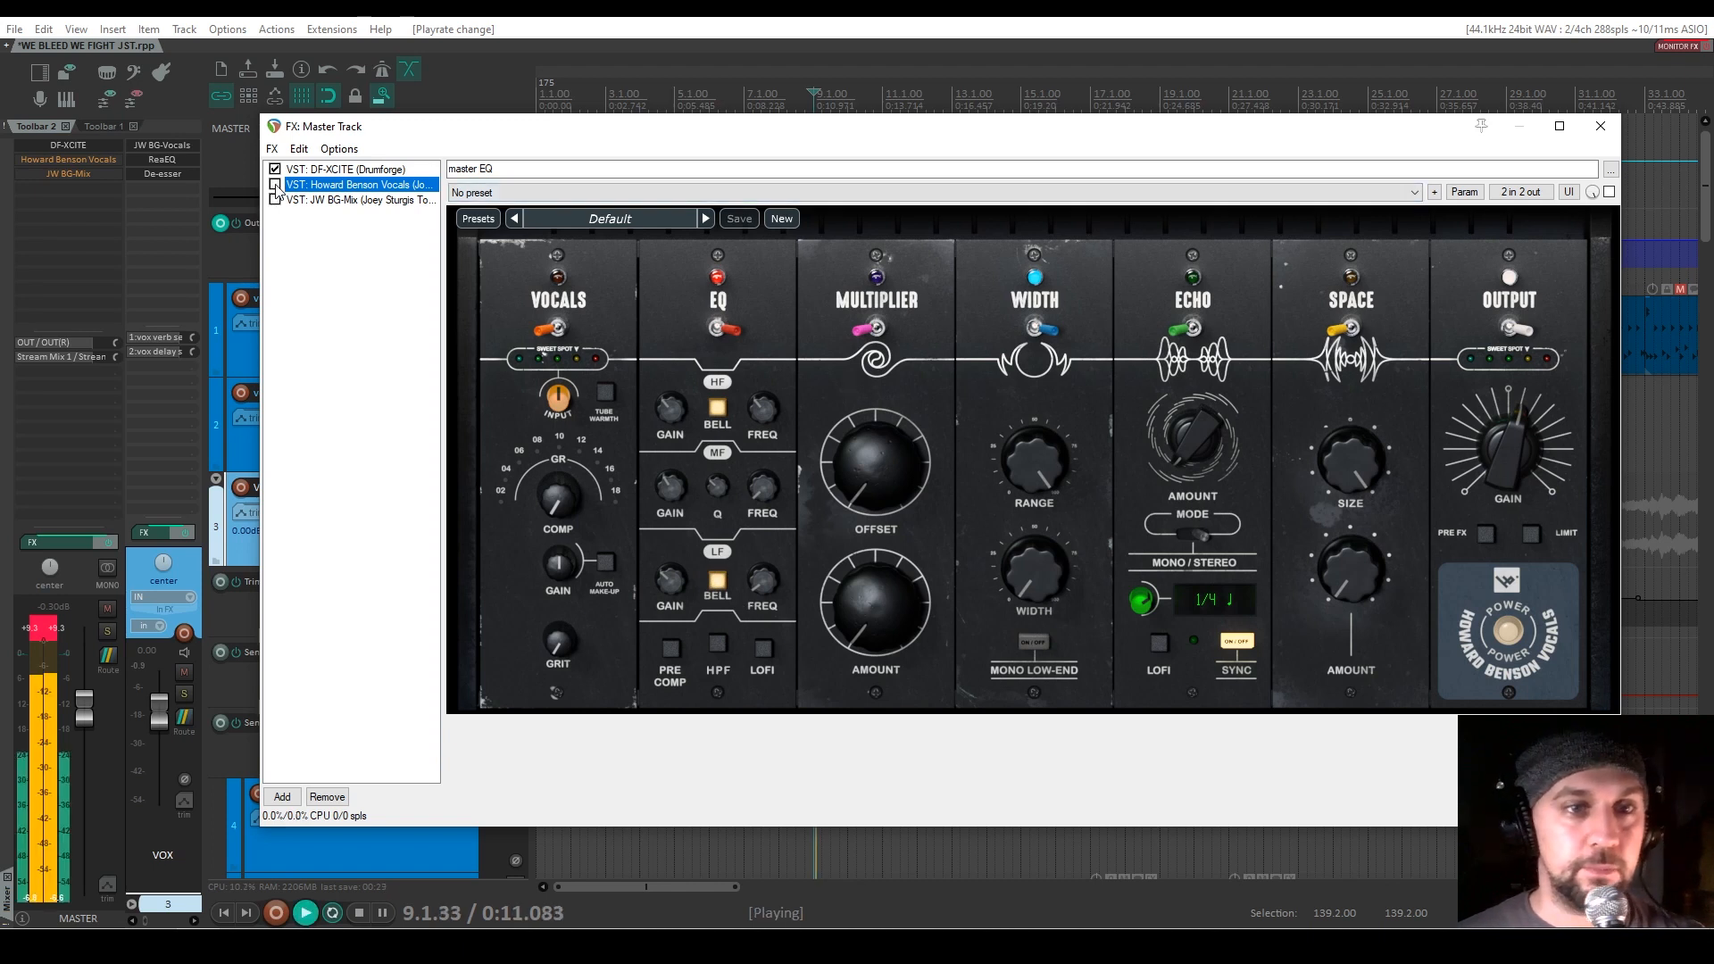
click(276, 185)
click(276, 186)
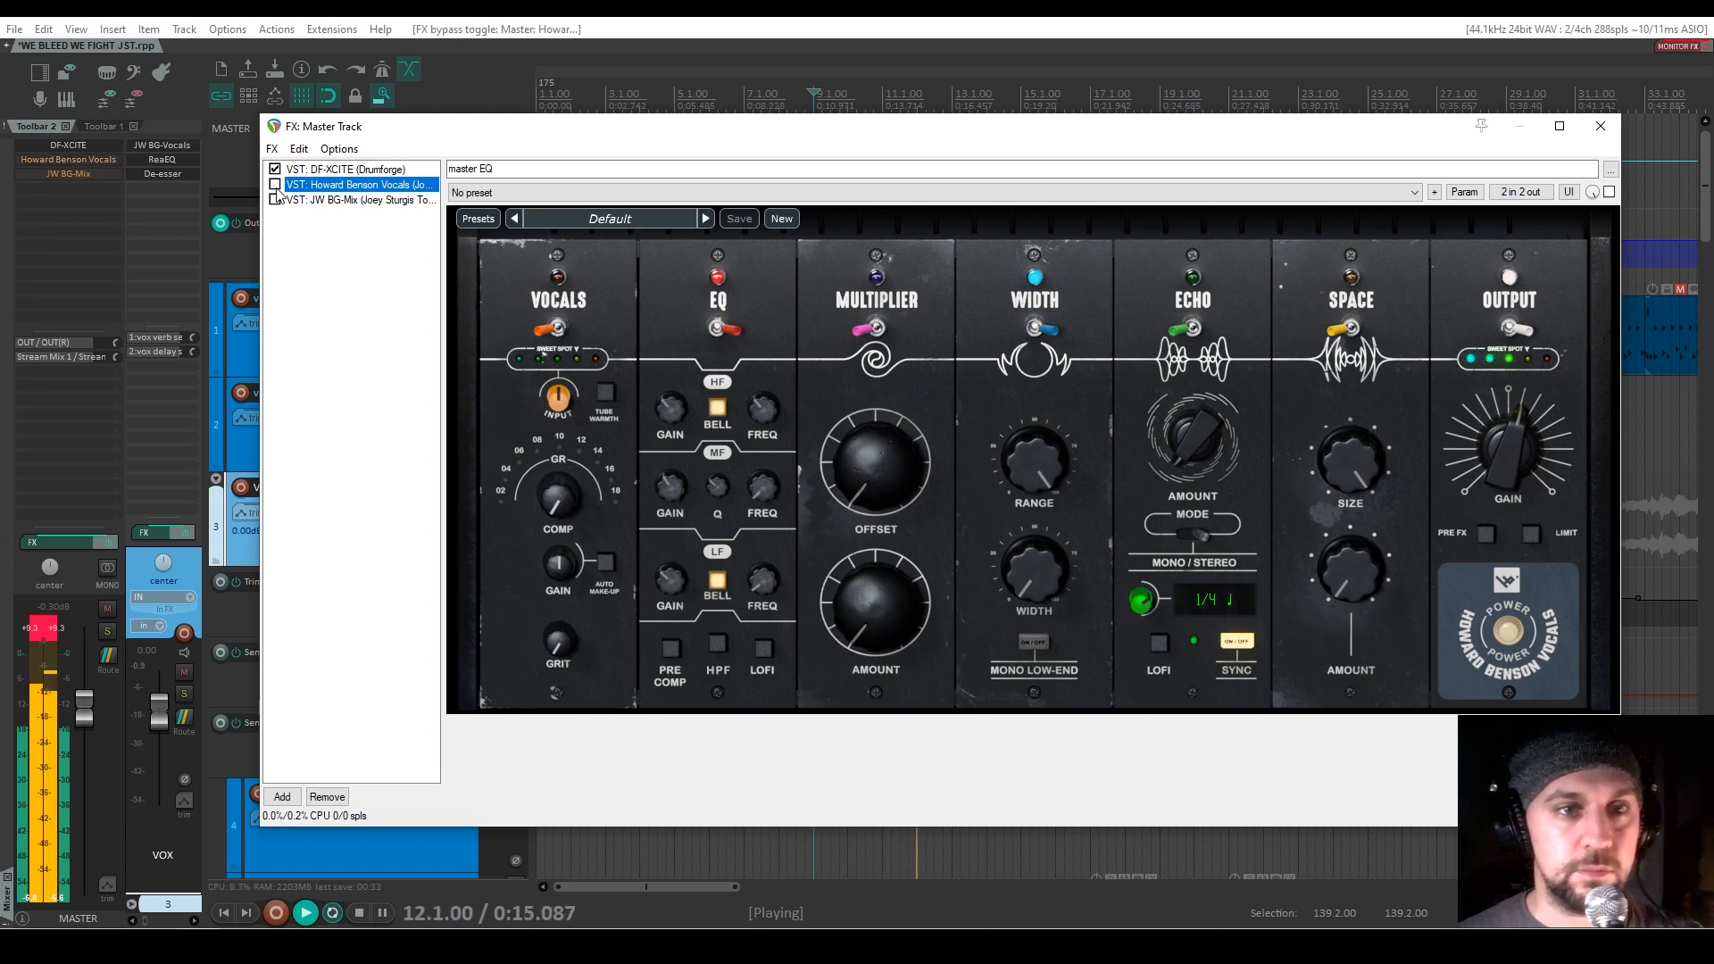
click(274, 184)
click(276, 186)
click(274, 184)
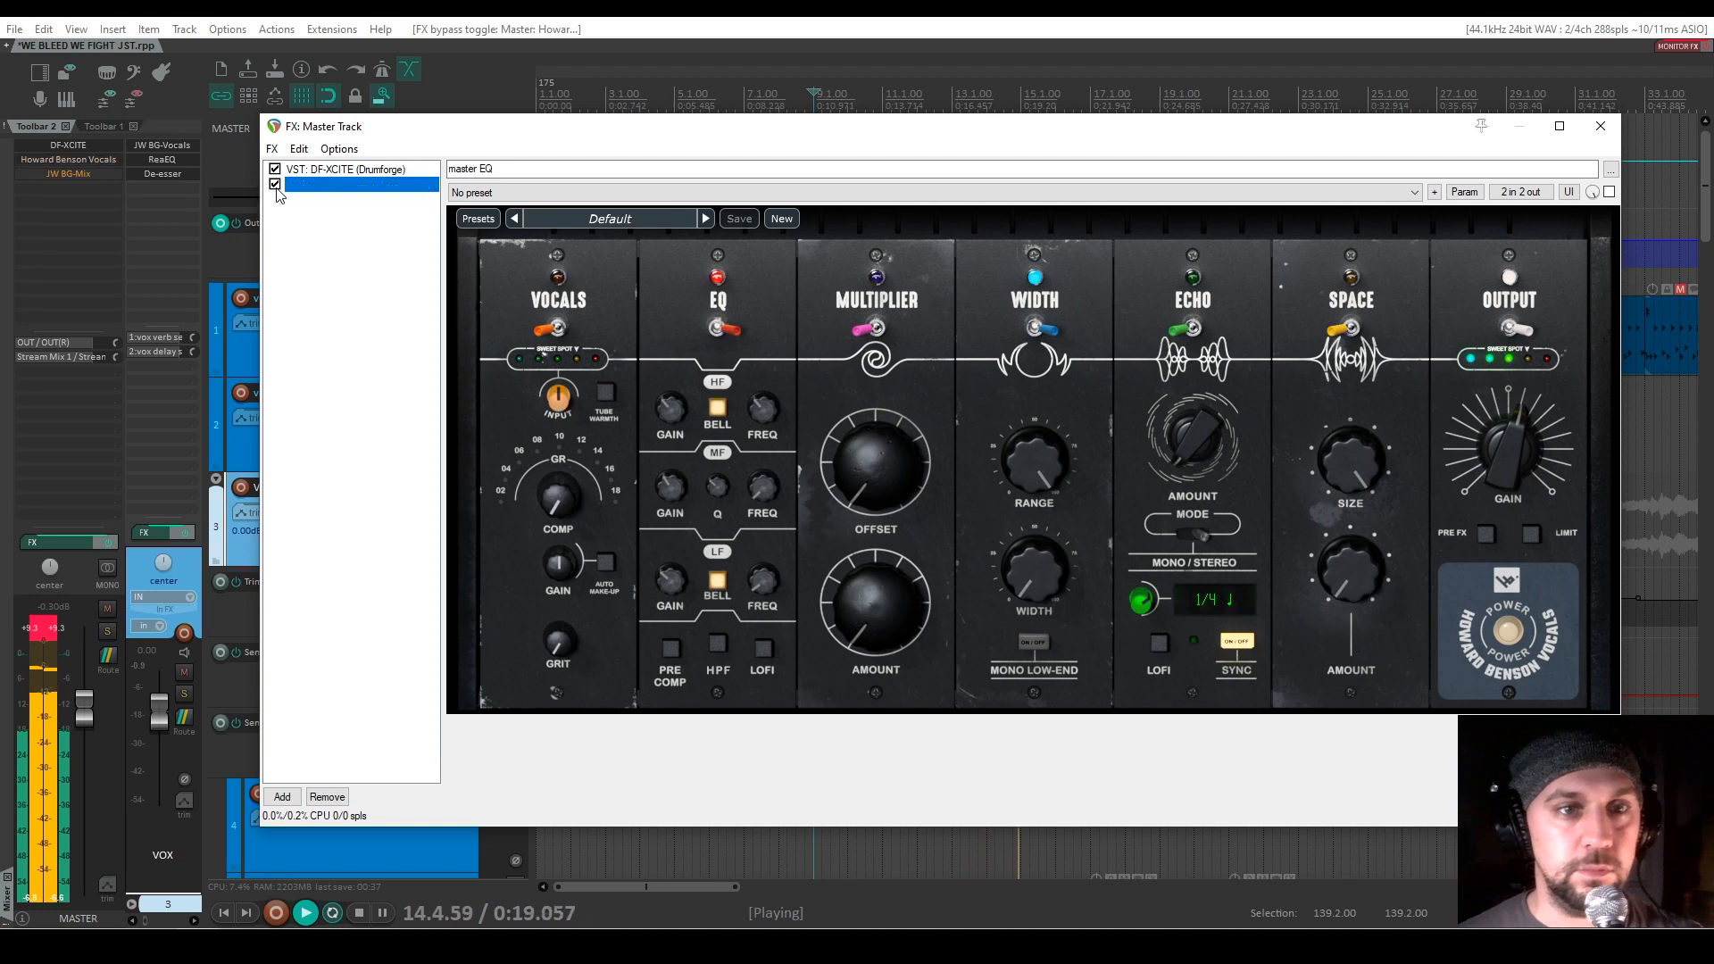
key(space)
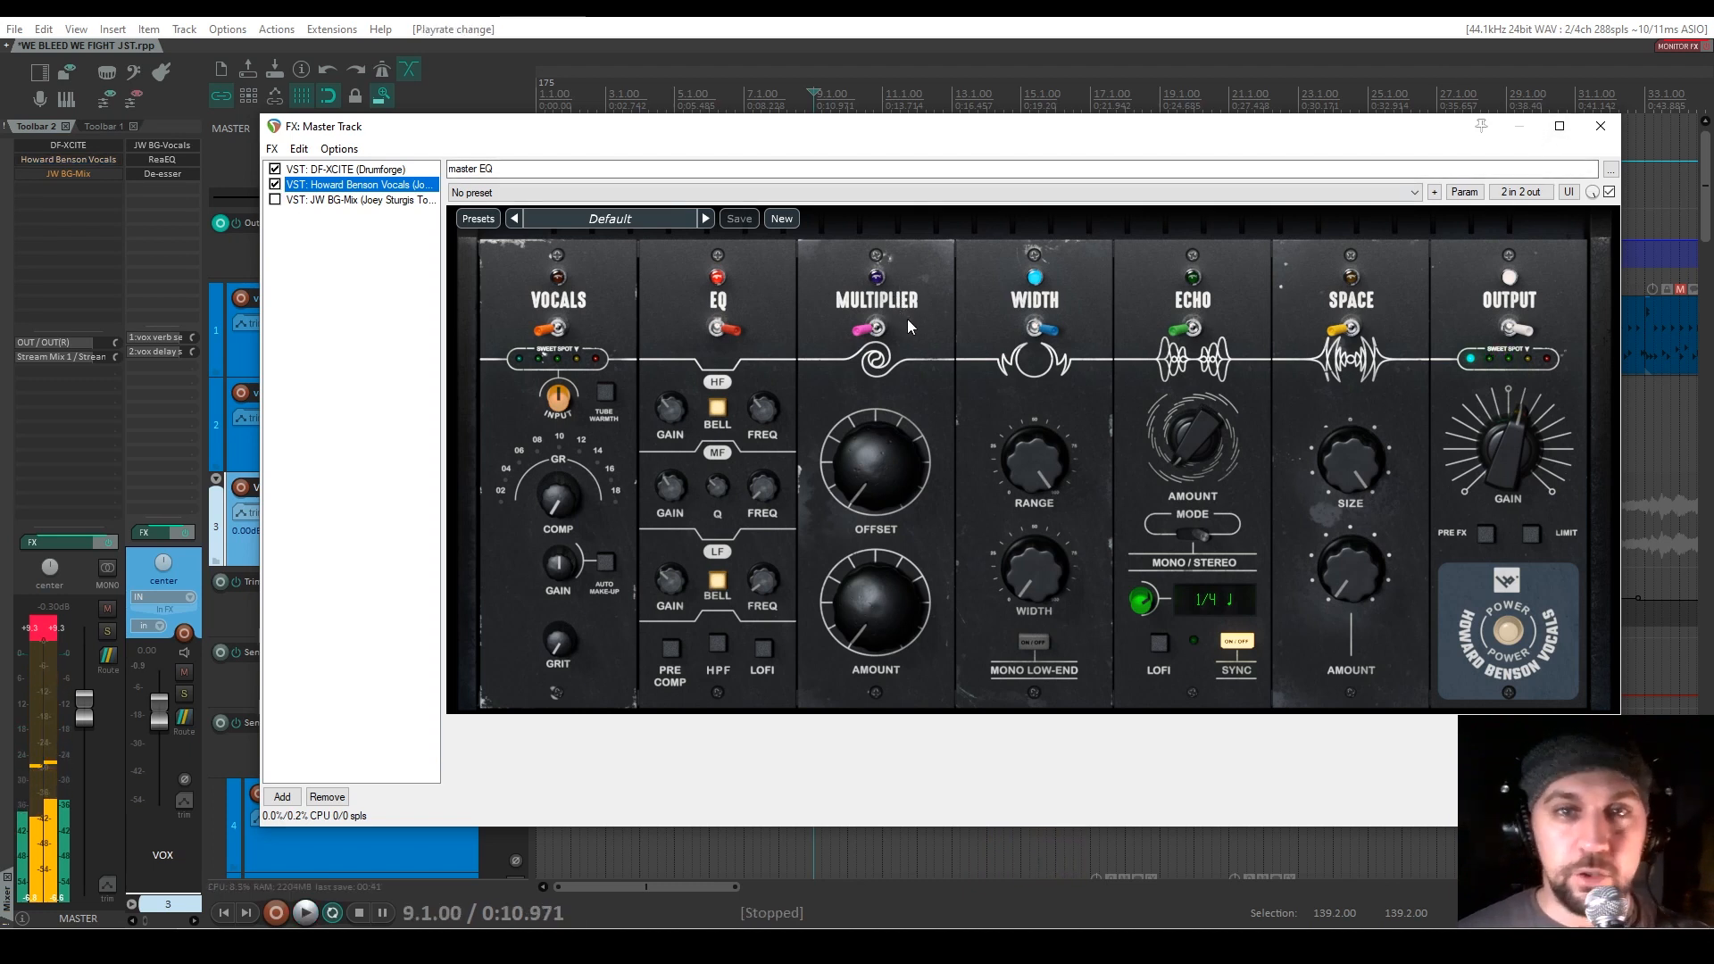
Show JW BG-Mix on the Master track and move the effects window down to uncover the timeline
click(380, 201)
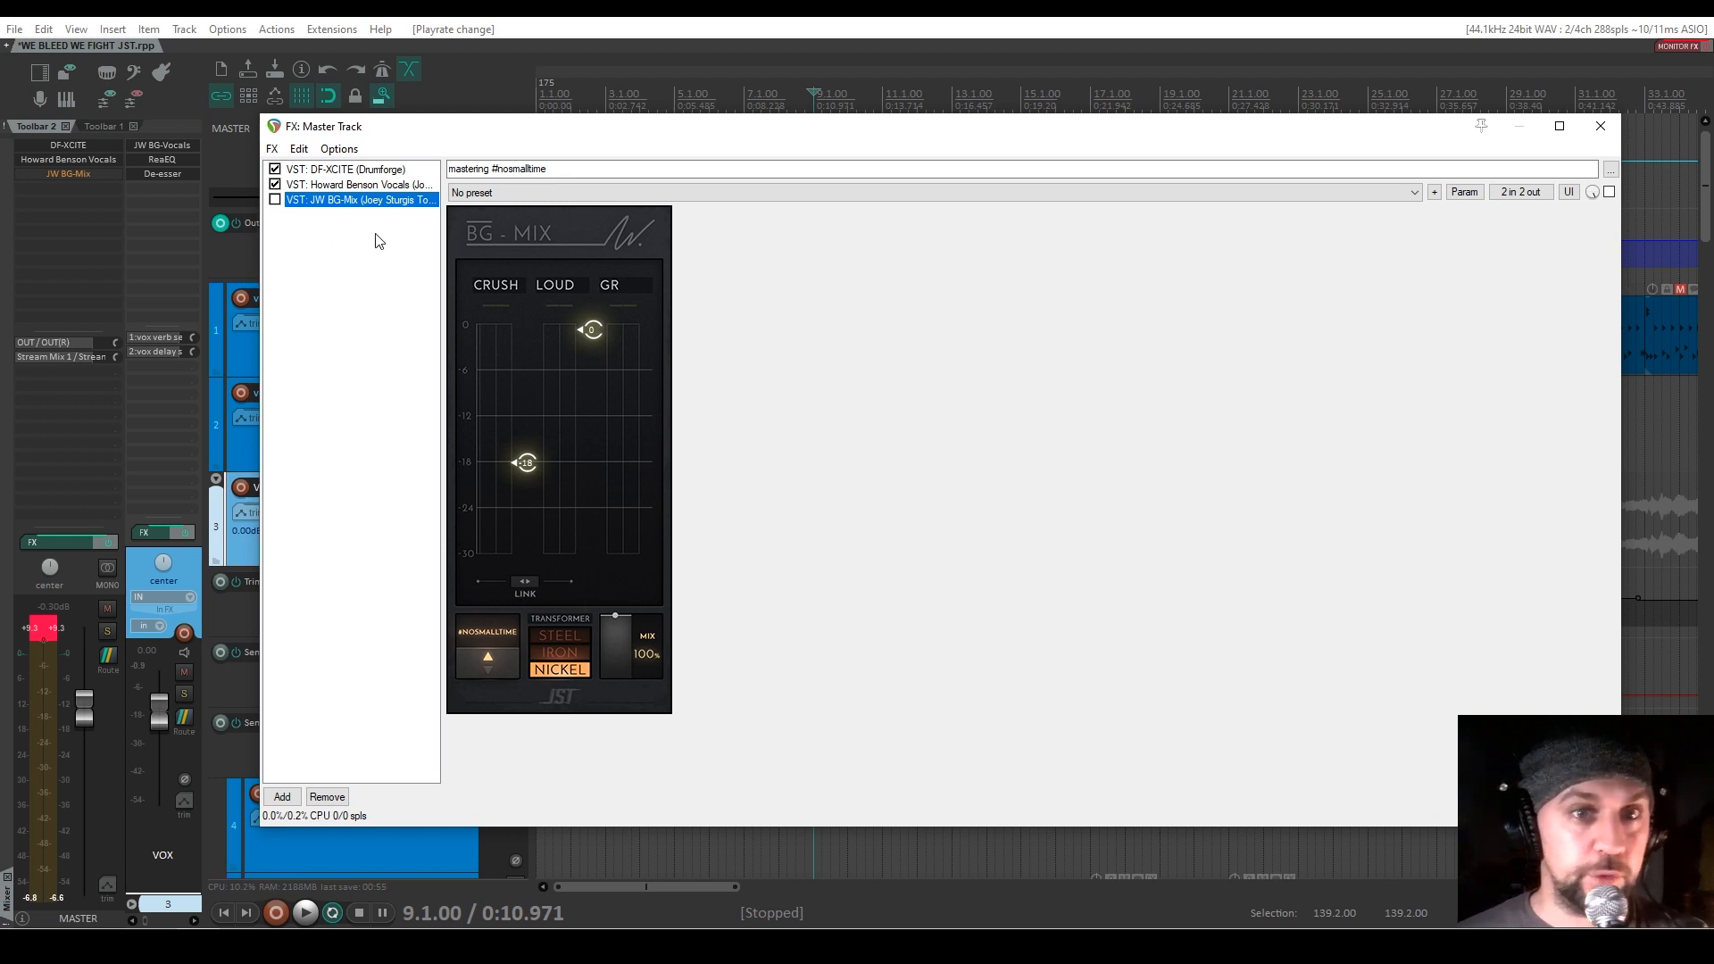
drag(670, 130, 675, 194)
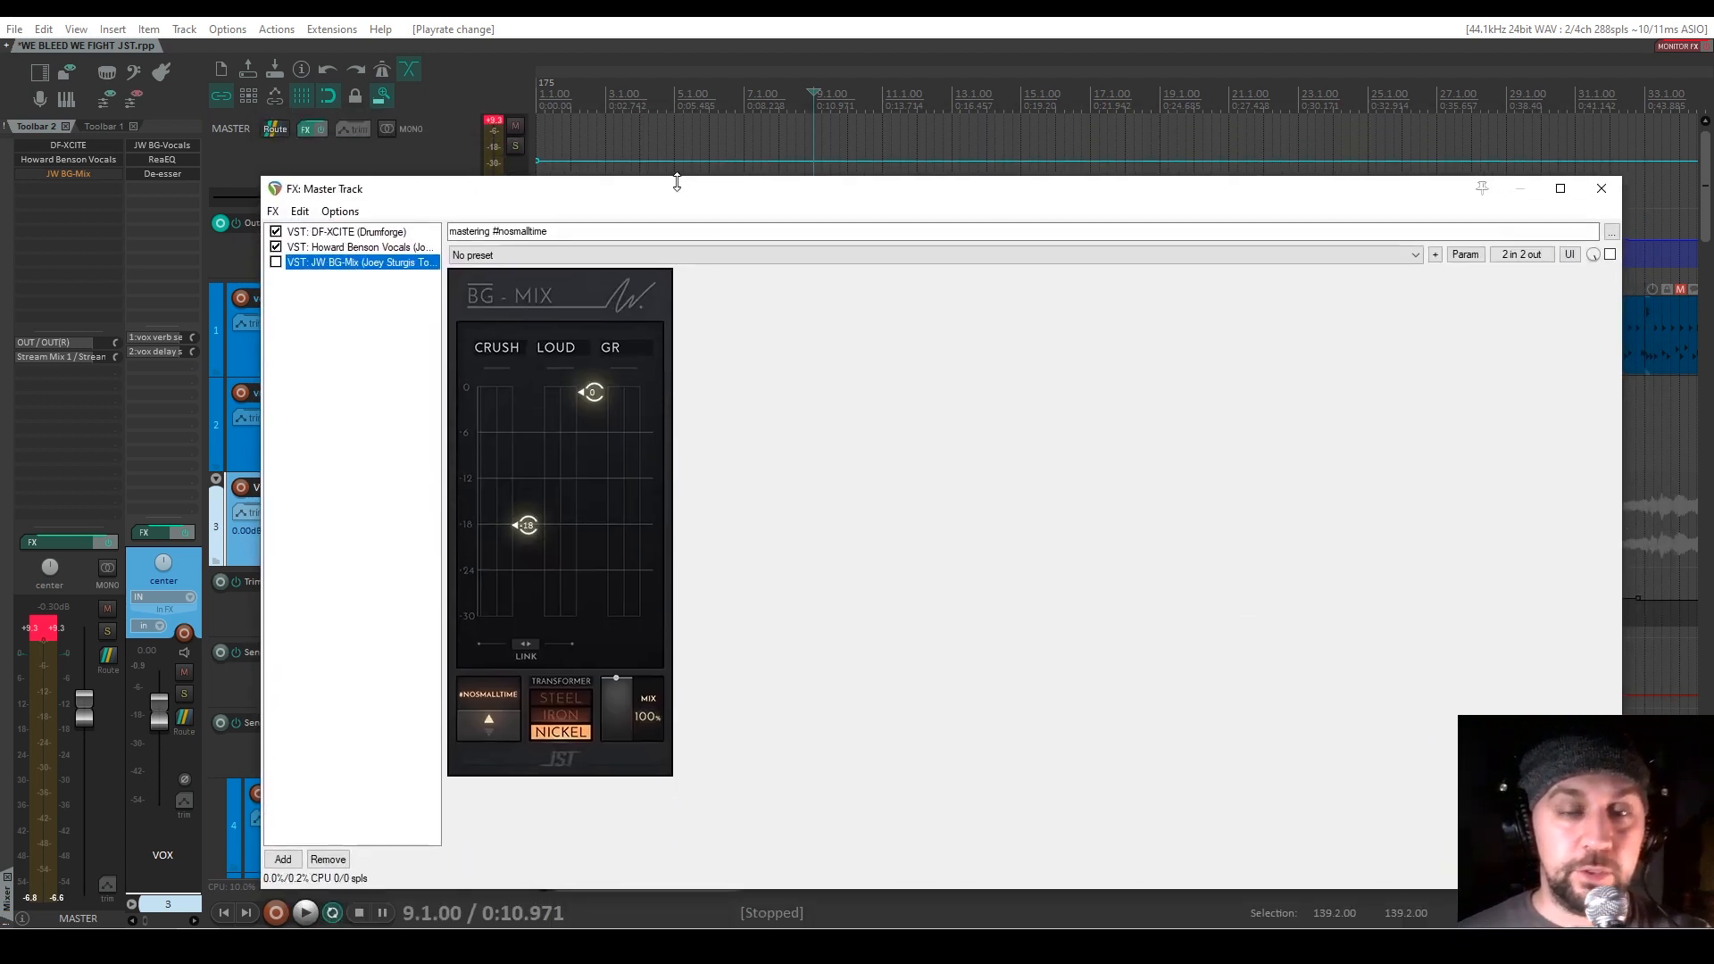
key(alt)
drag(1219, 194, 1076, 596)
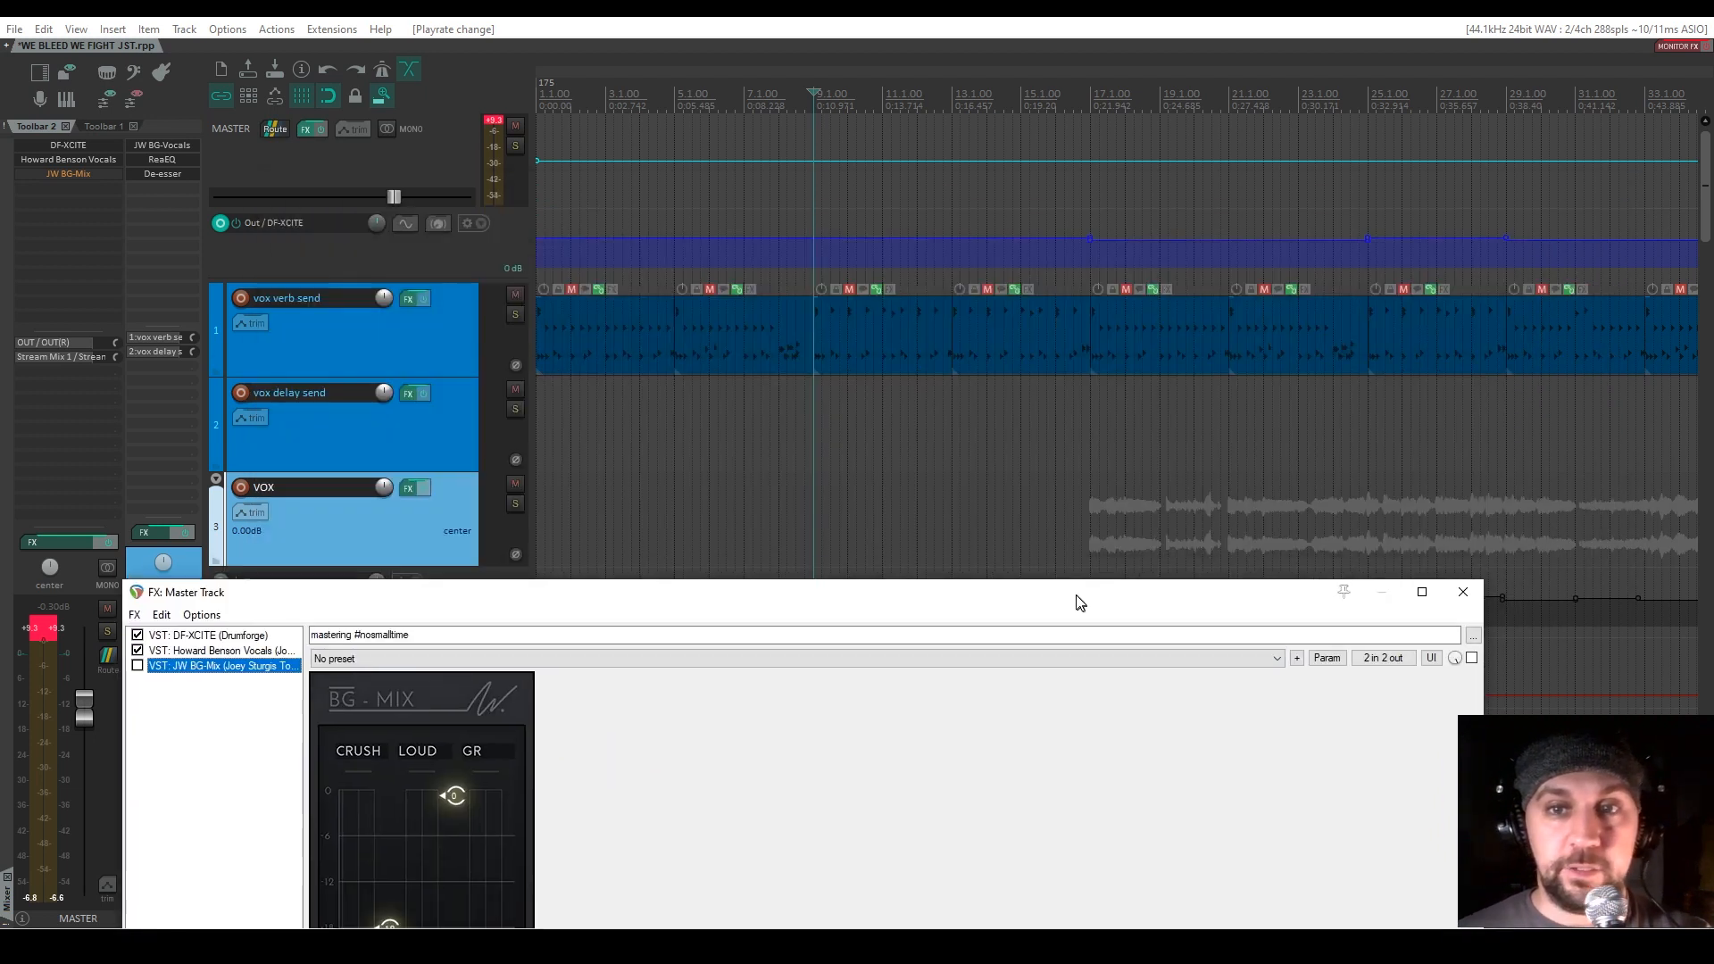
Play the full mix from about bar 37, enable JW BG-Mix on the Master track during playback, and stop
scroll(1048, 261, down, 5)
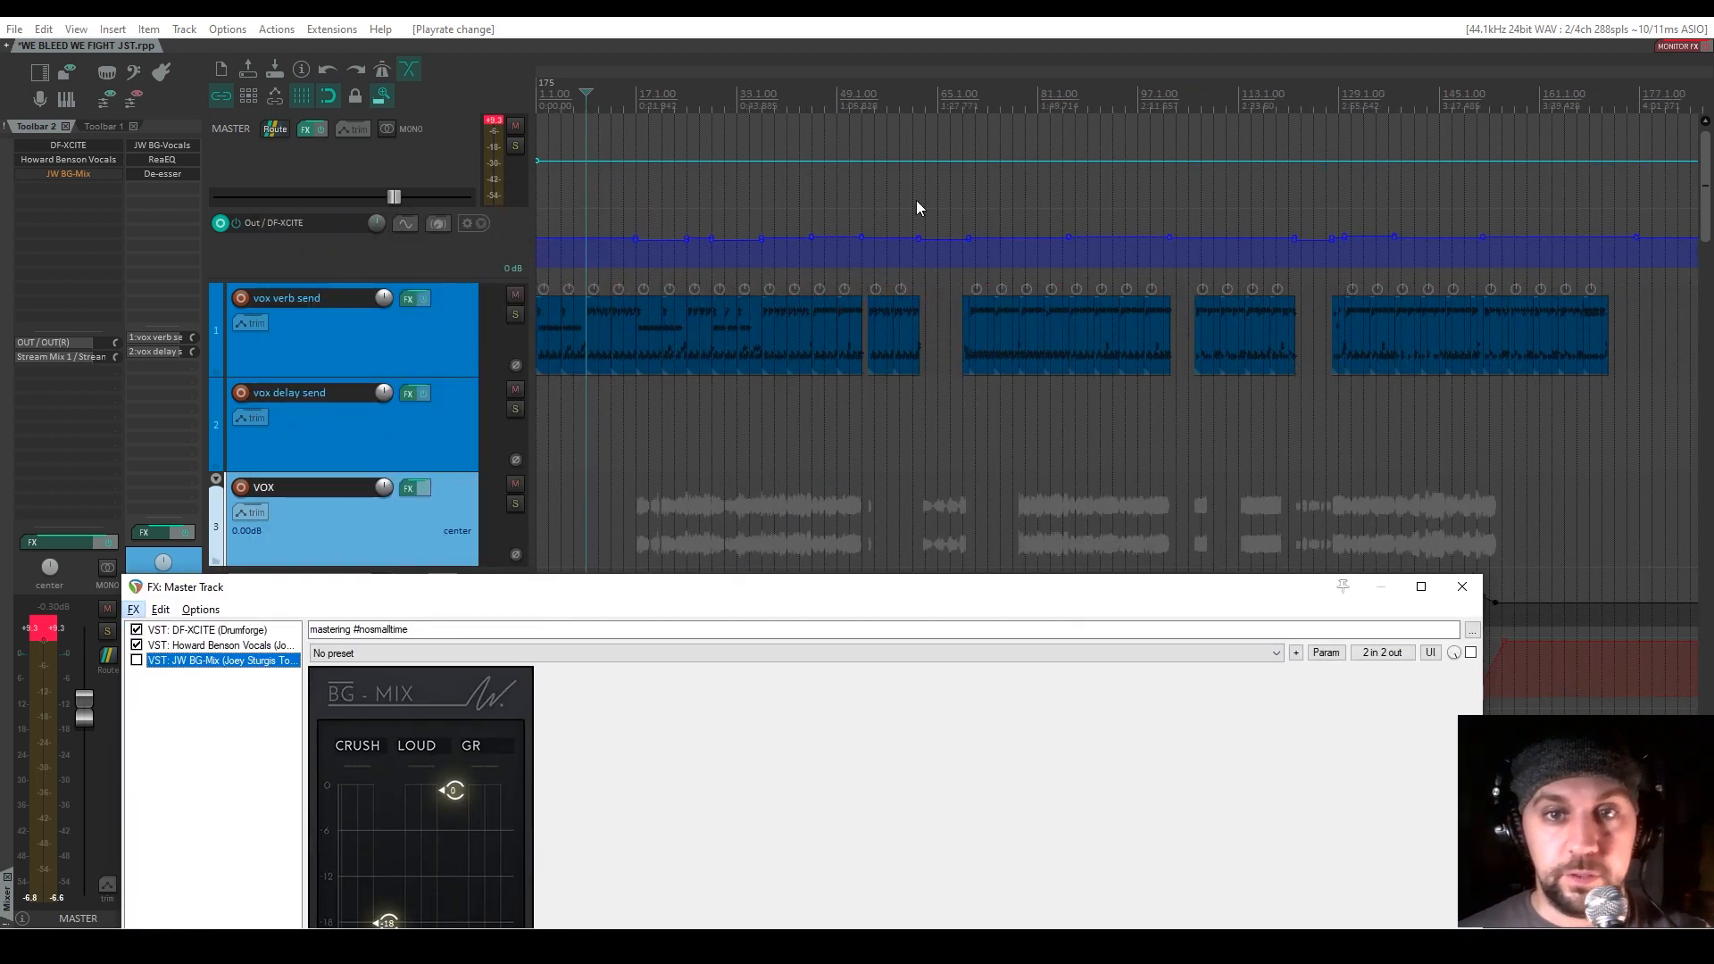
click(765, 209)
key(space)
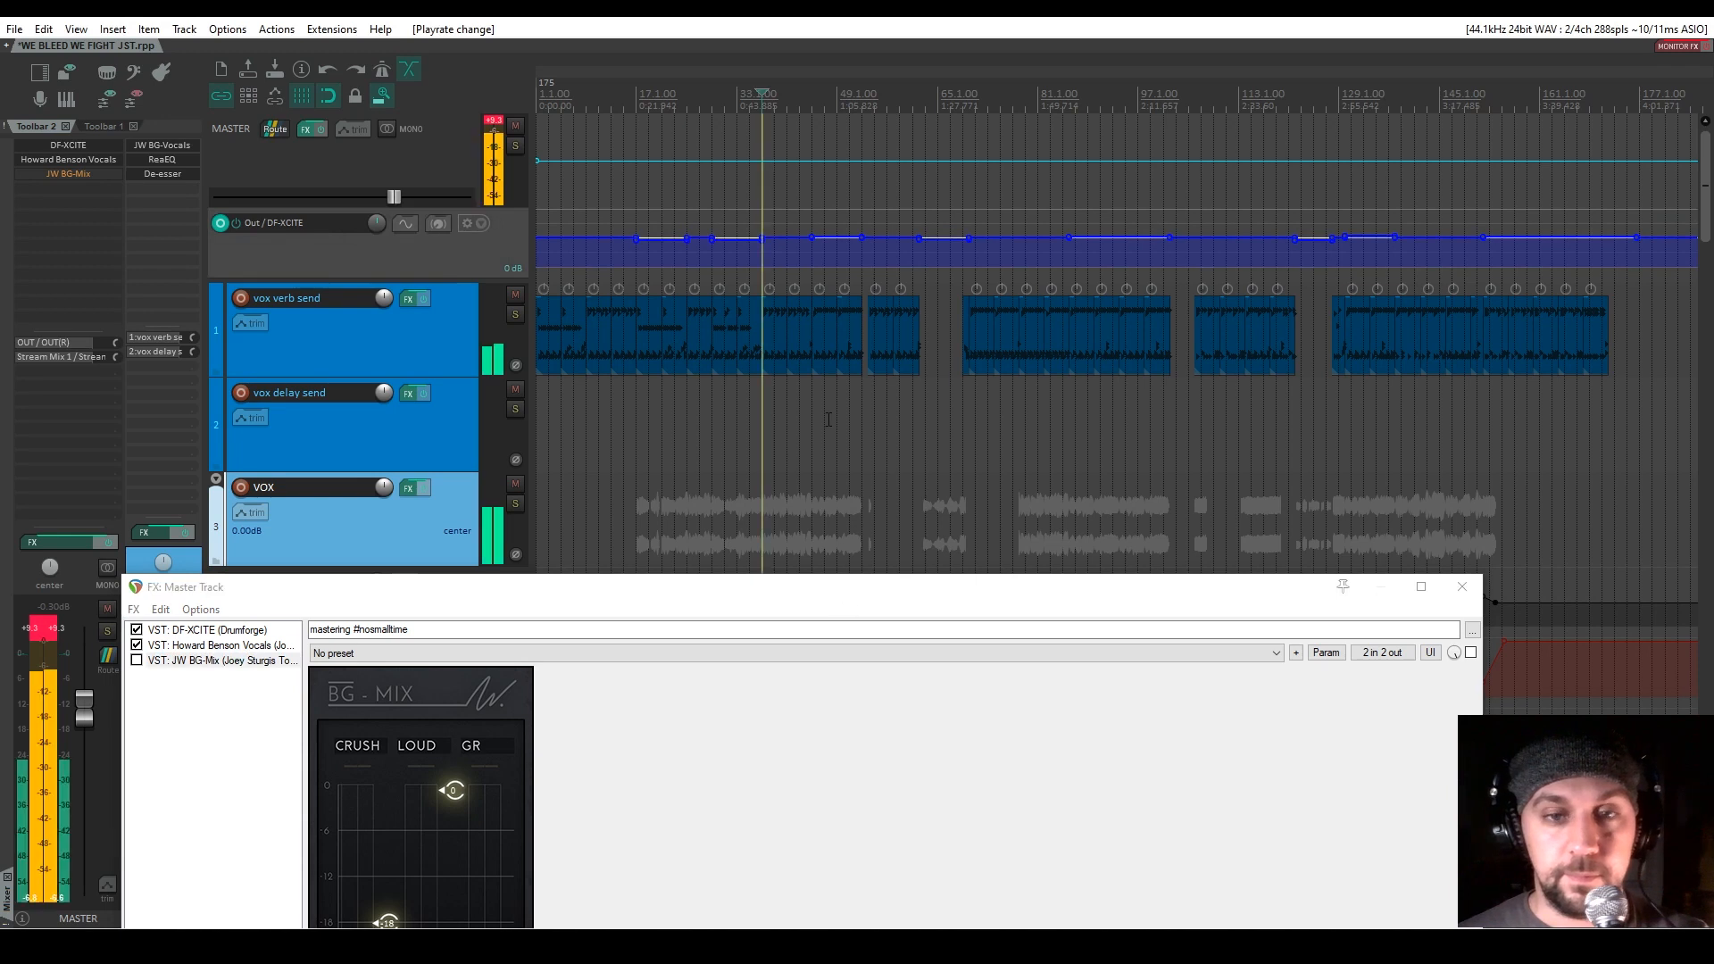
drag(813, 596, 1023, 148)
click(345, 209)
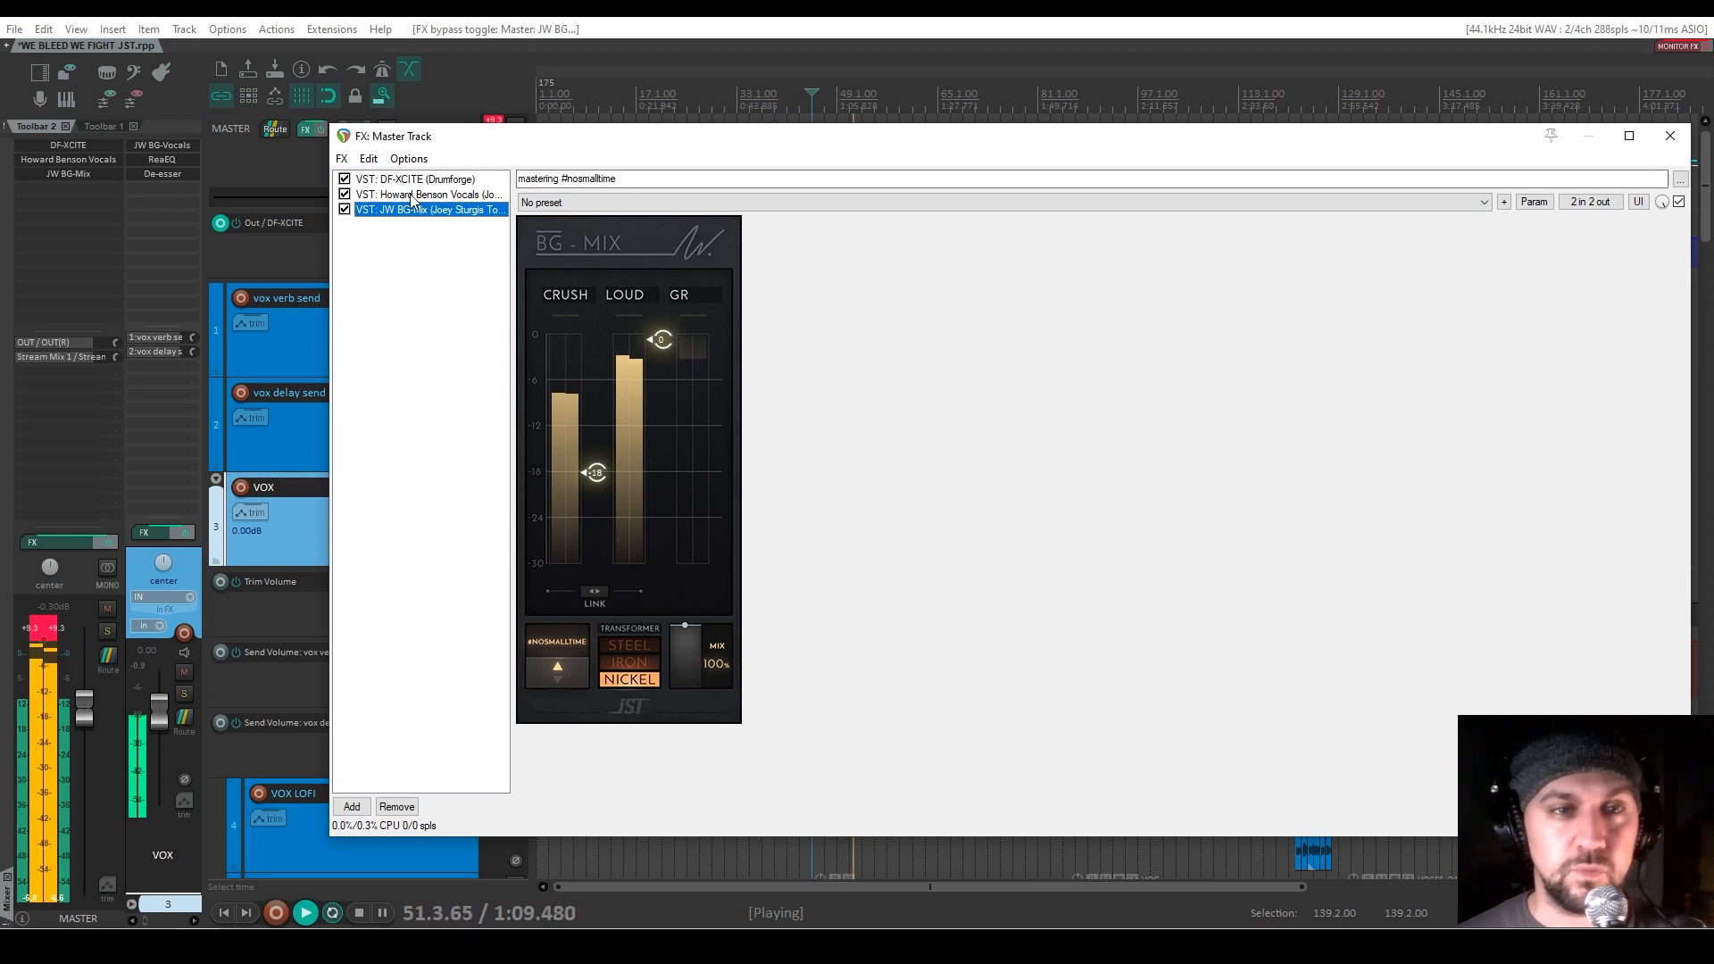
key(space)
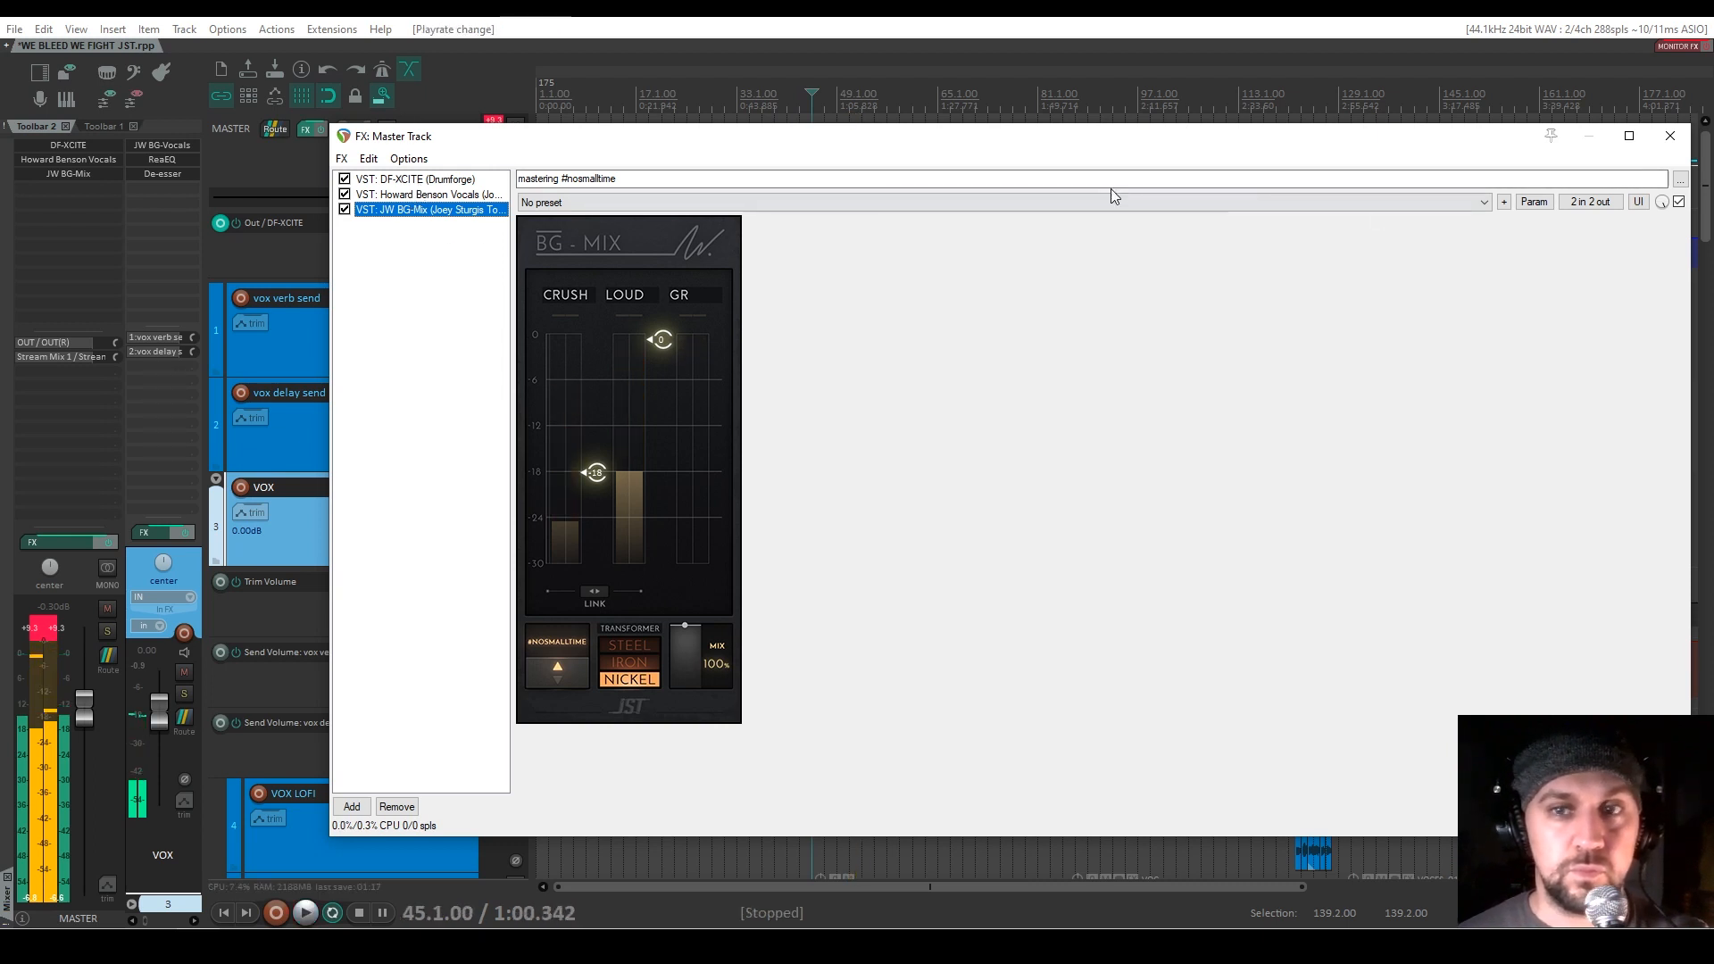
Show DF-XCITE on the Master track with its envelope lanes uncovered, and place the edit cursor at about bar 15
click(412, 180)
drag(853, 137, 782, 377)
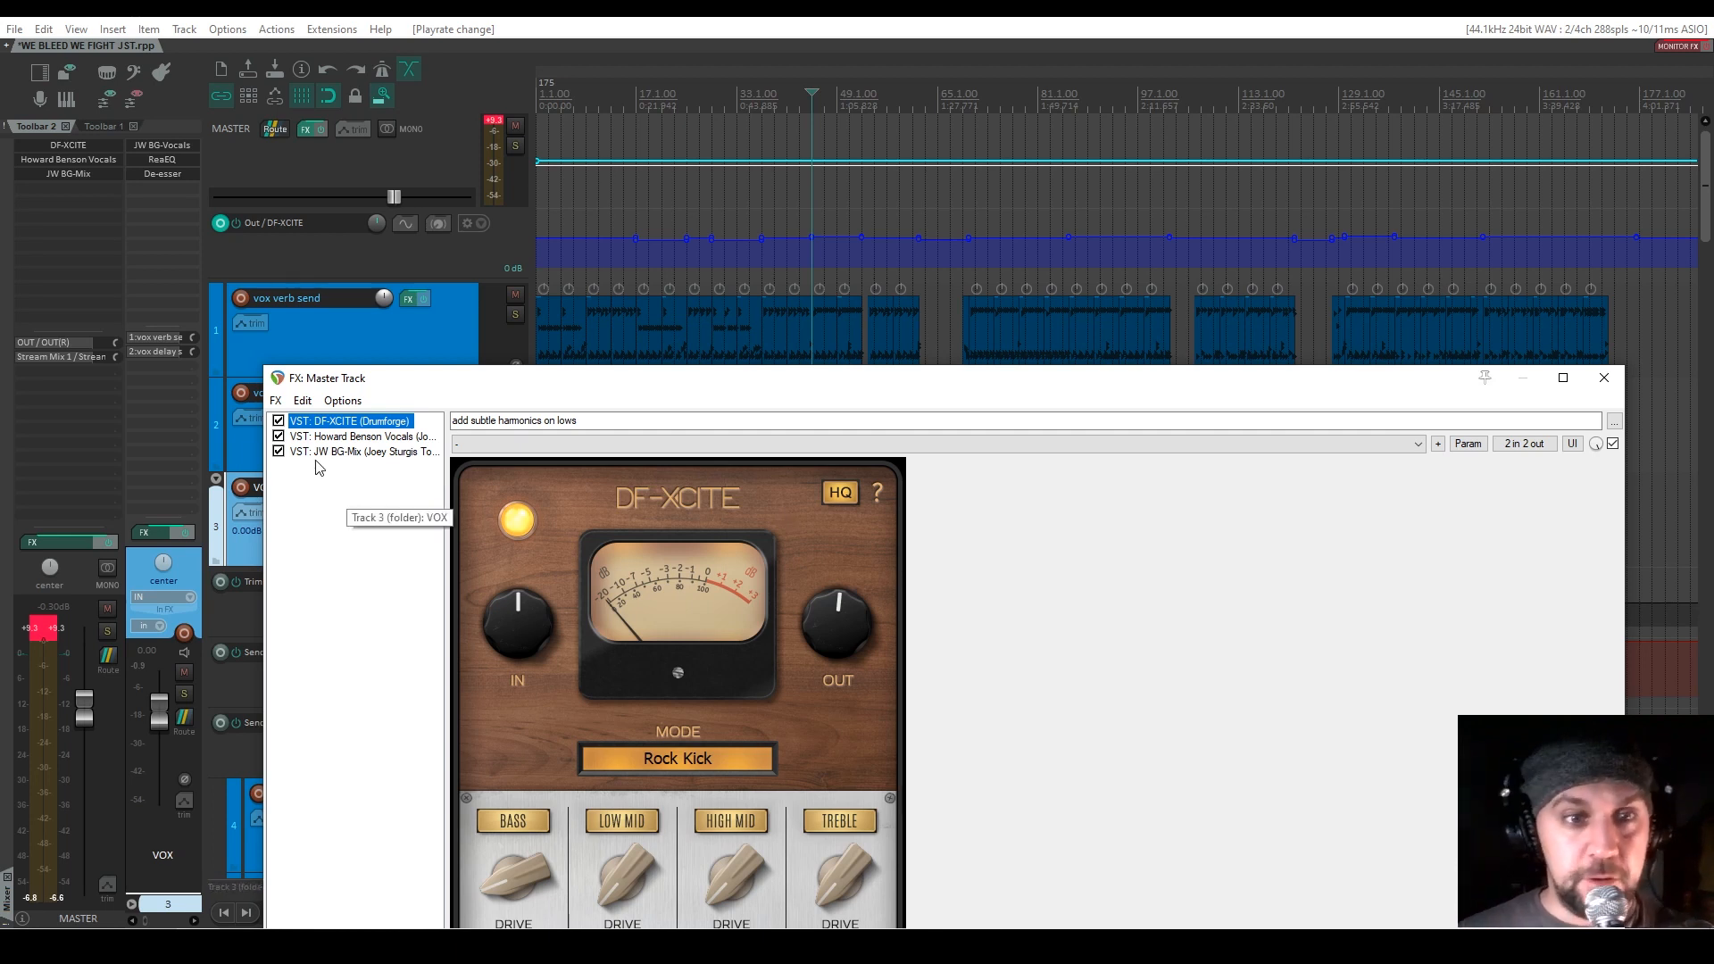
click(626, 198)
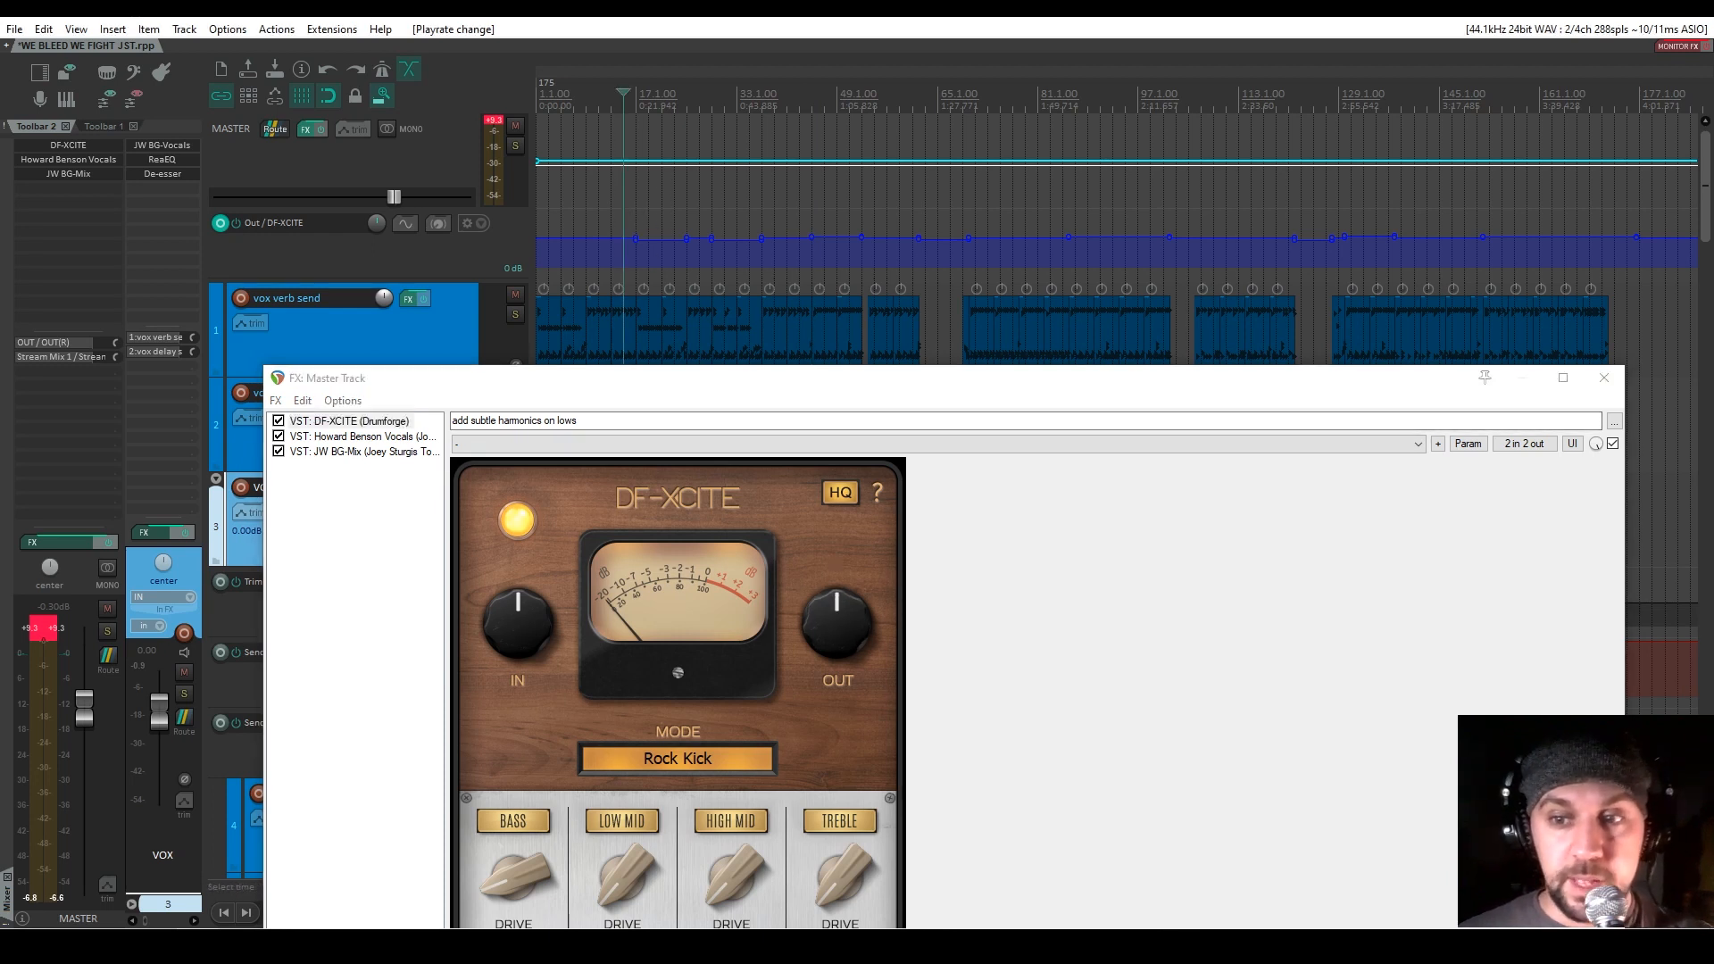
Enlarge the track heights and bring the Master track's Out / DF-XCITE envelope into view
click(1705, 848)
click(1705, 848)
click(1705, 848)
click(1705, 848)
drag(1705, 224, 1706, 158)
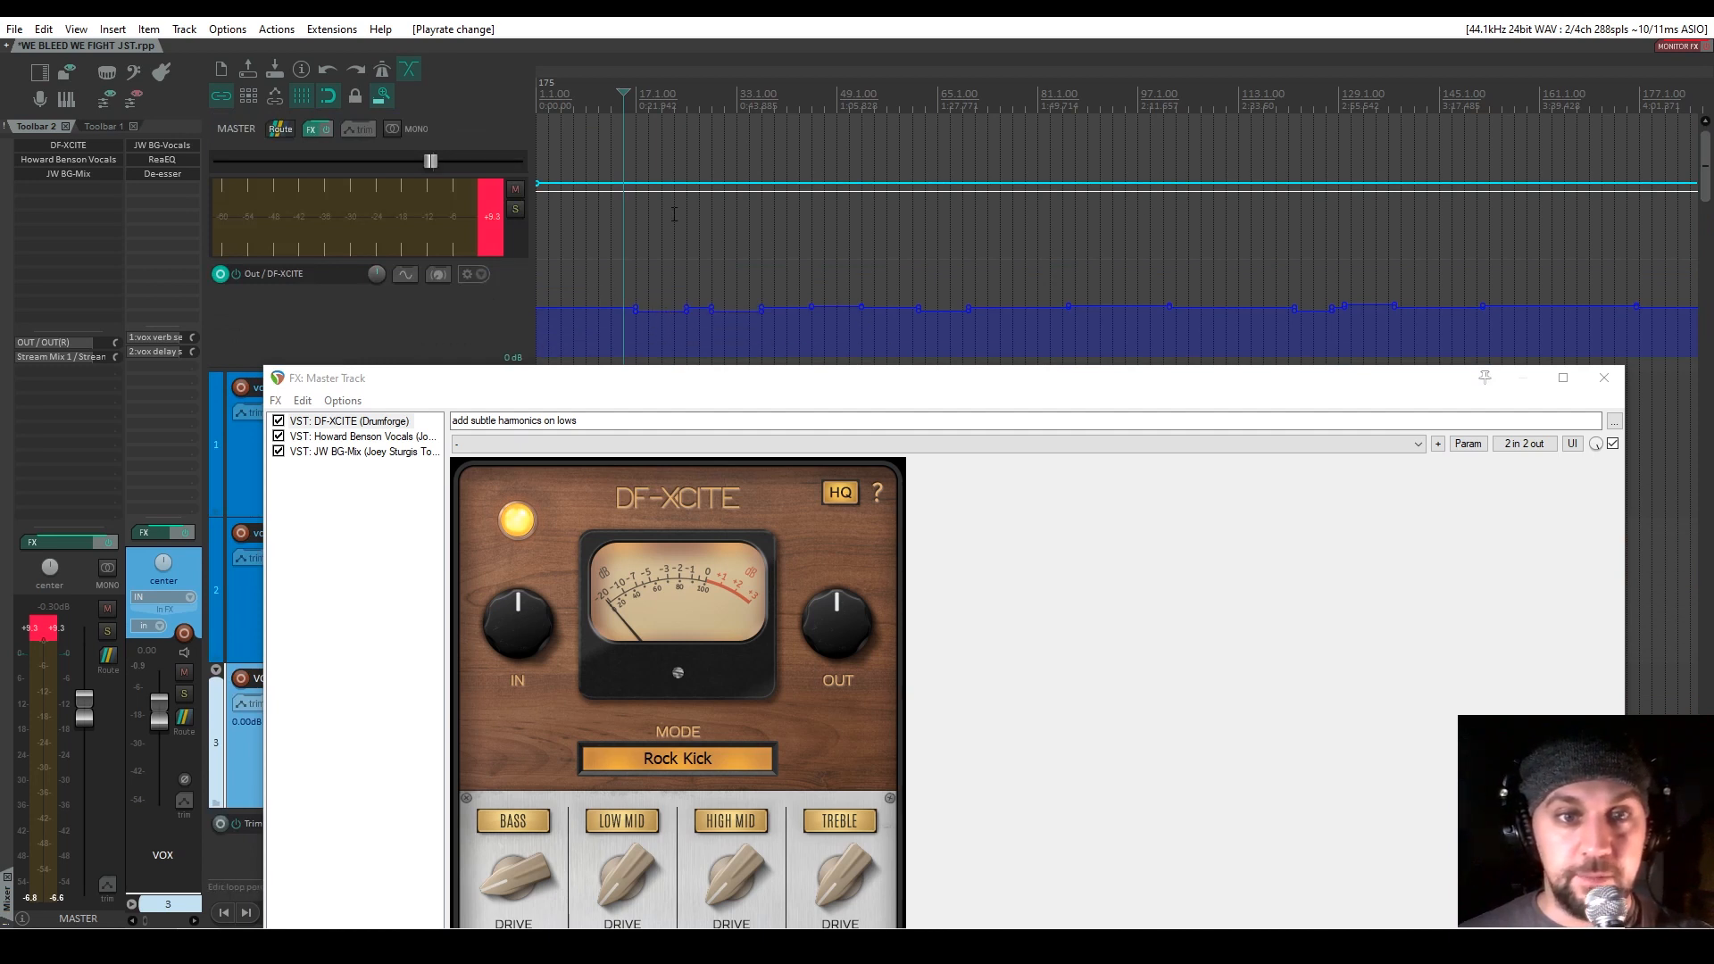
Play the mix from about bar 15 to examine how the automation moves DF-XCITE's OUT knob, and stop playback
key(space)
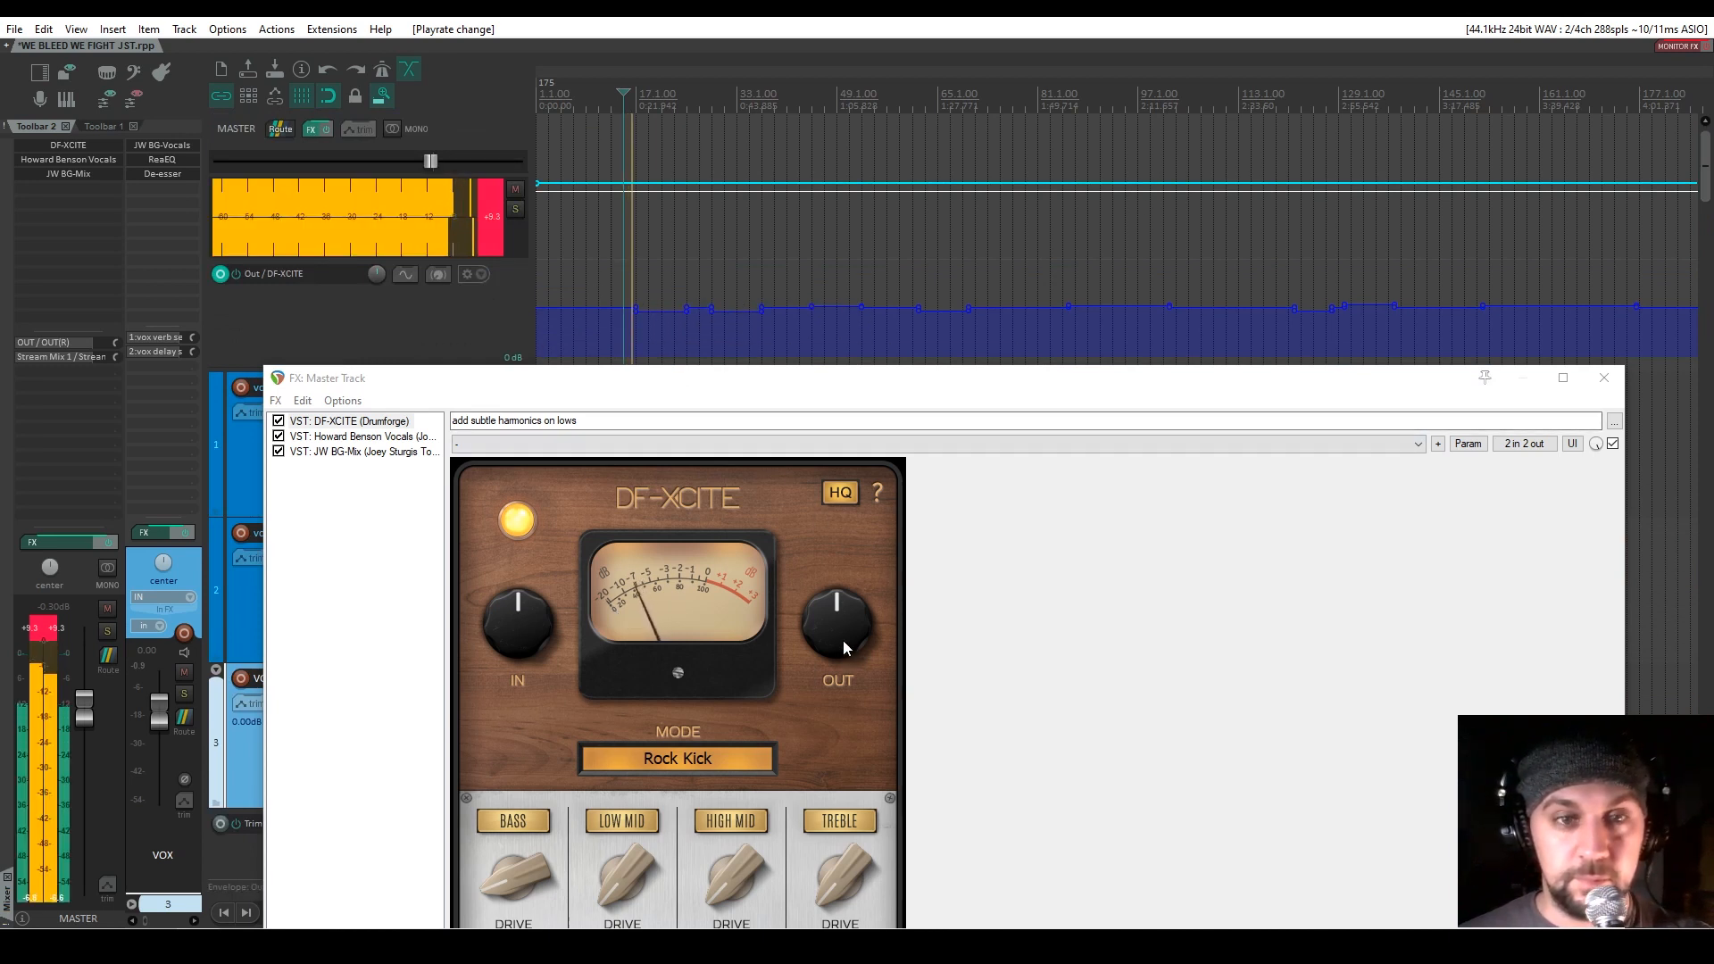
drag(843, 640, 839, 639)
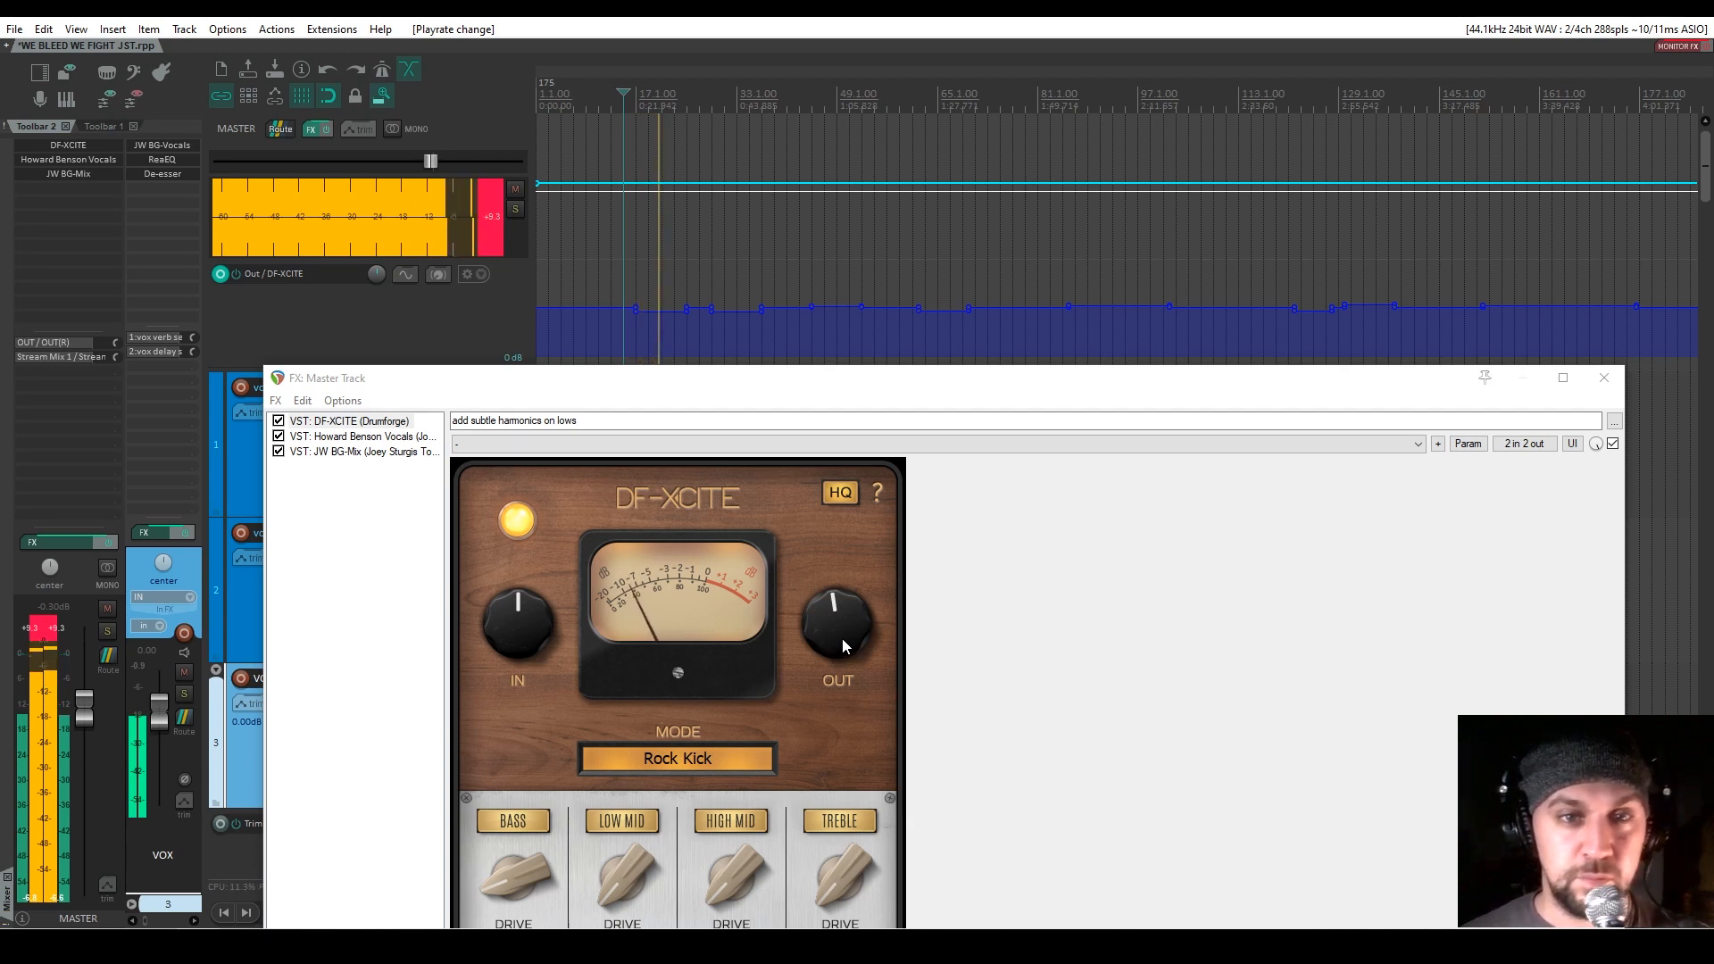
key(space)
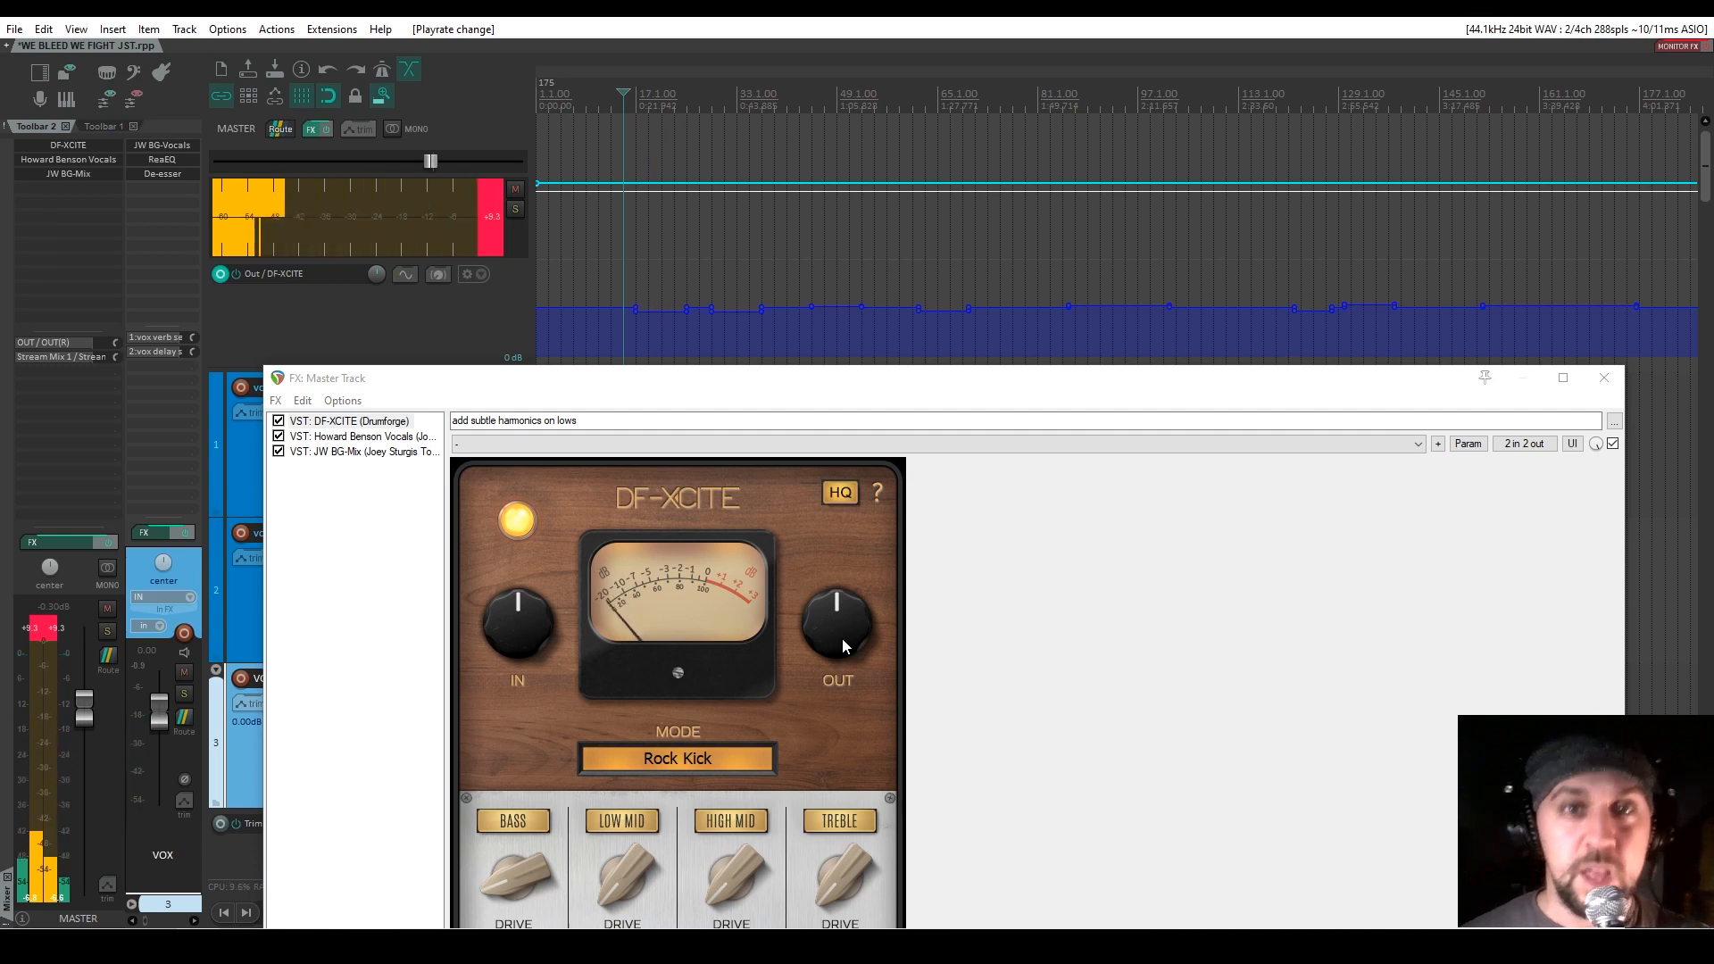